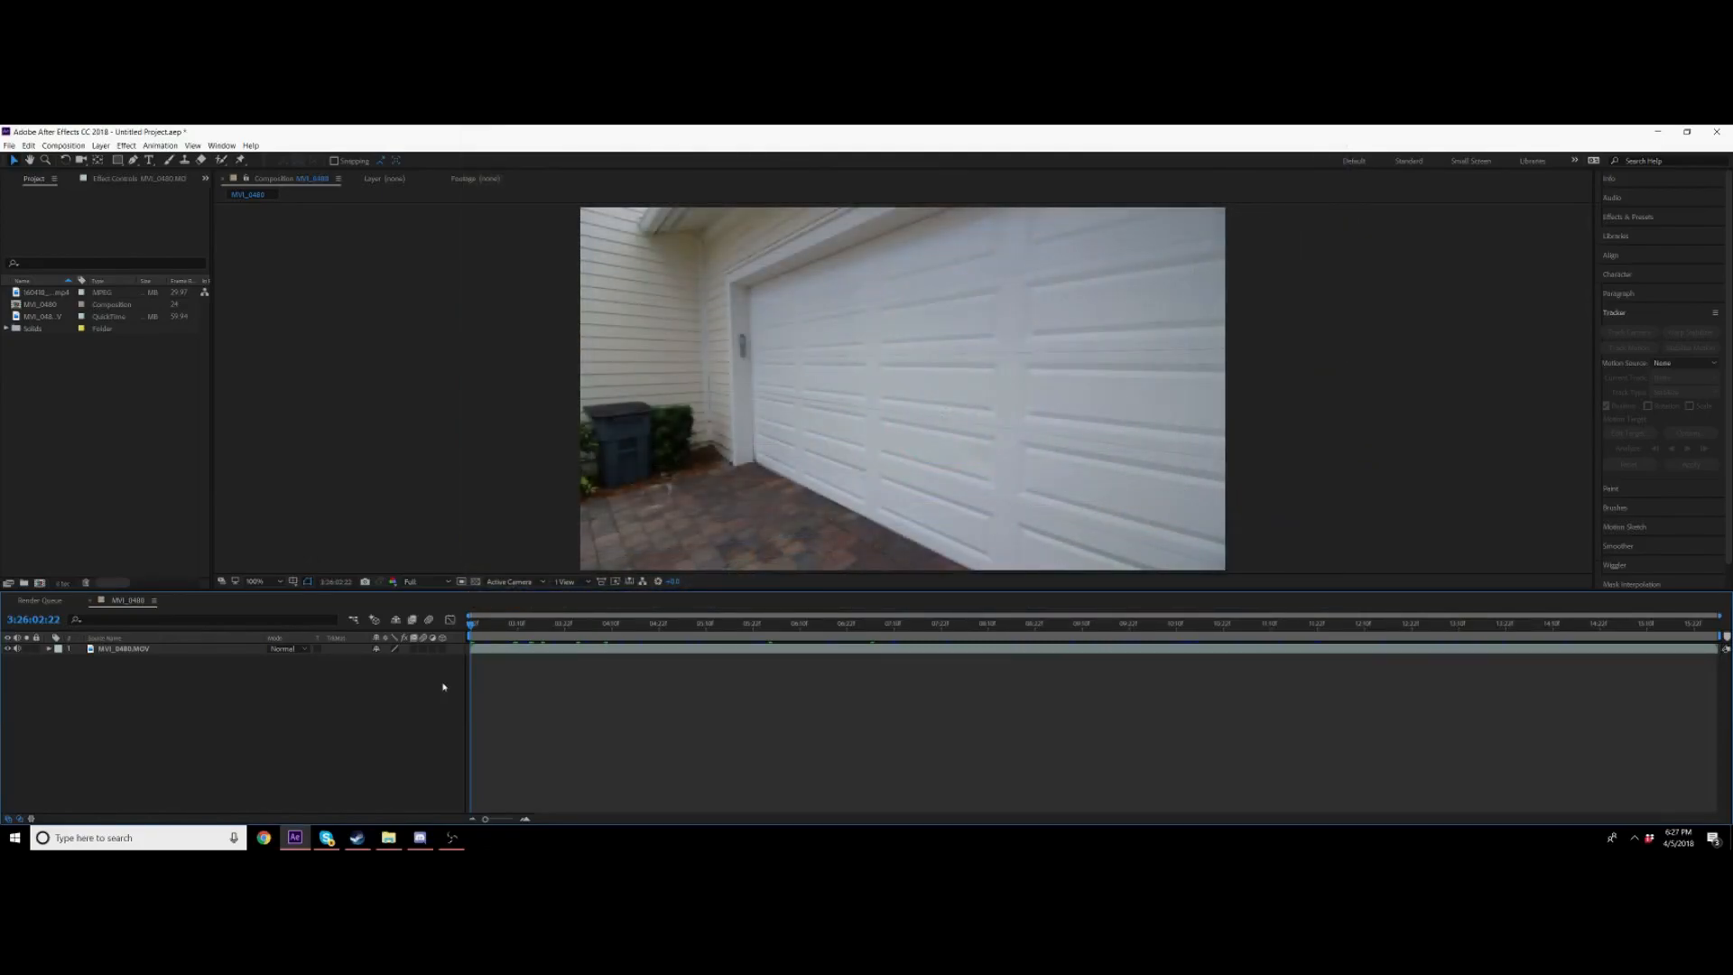
# Step: Split the footage layer at about 6 seconds, just after the hand leaves the frame
pyautogui.press('space')
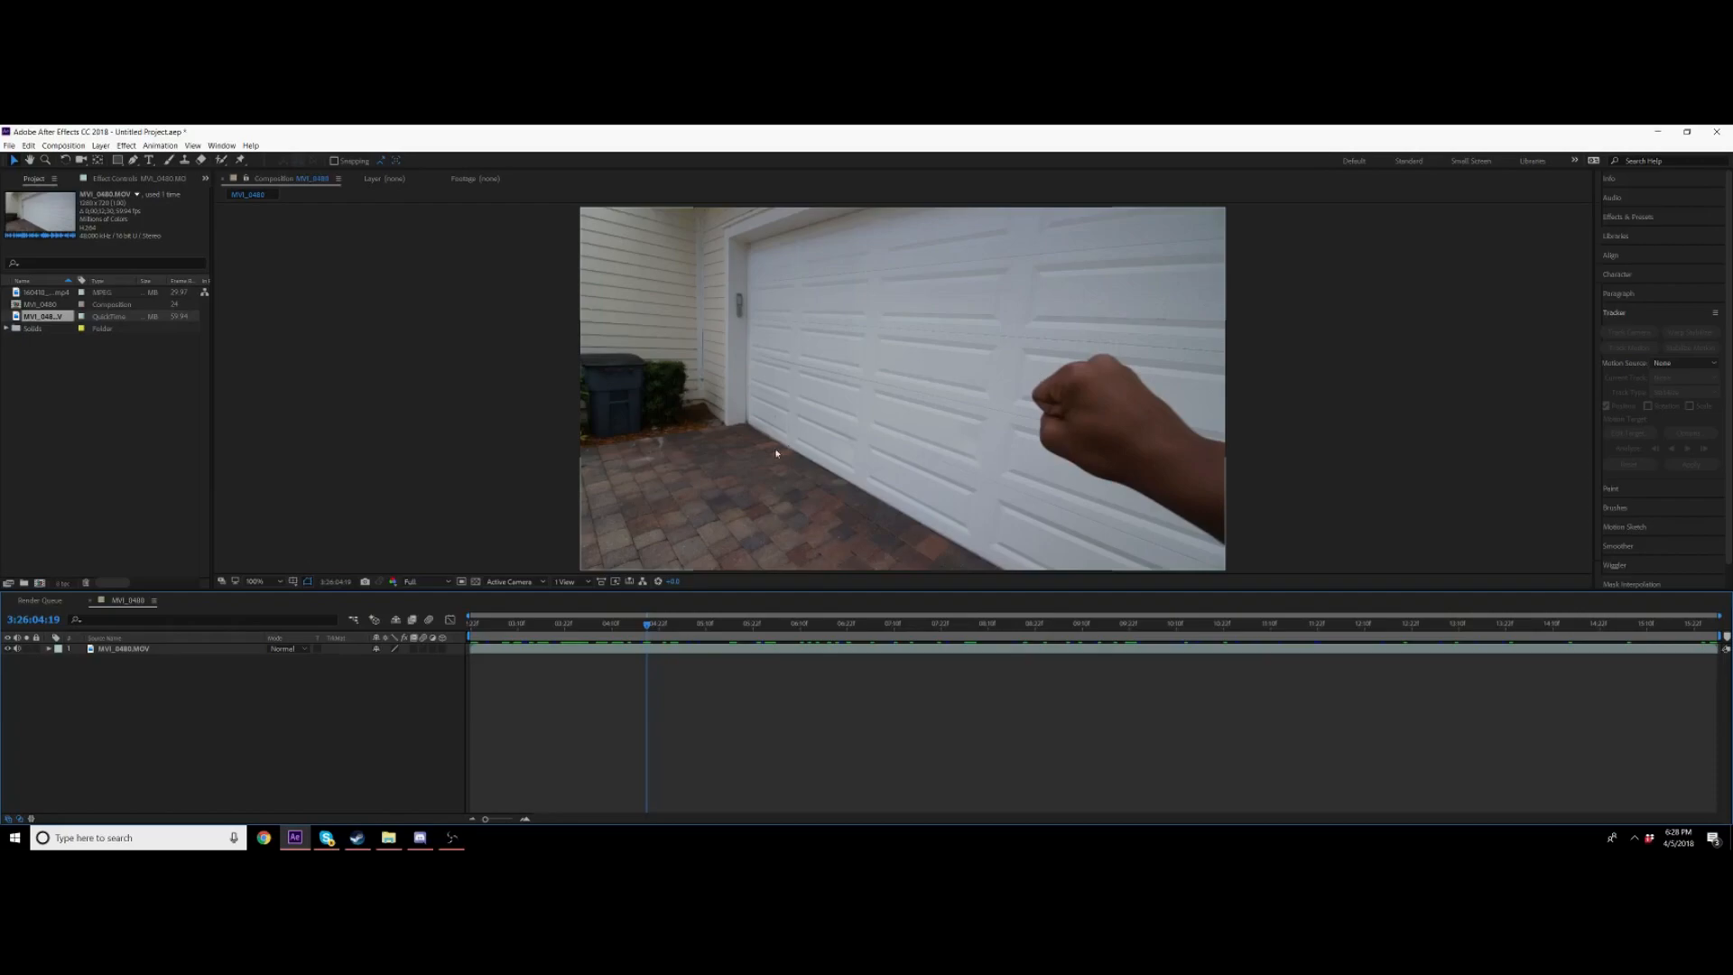
pyautogui.click(665, 641)
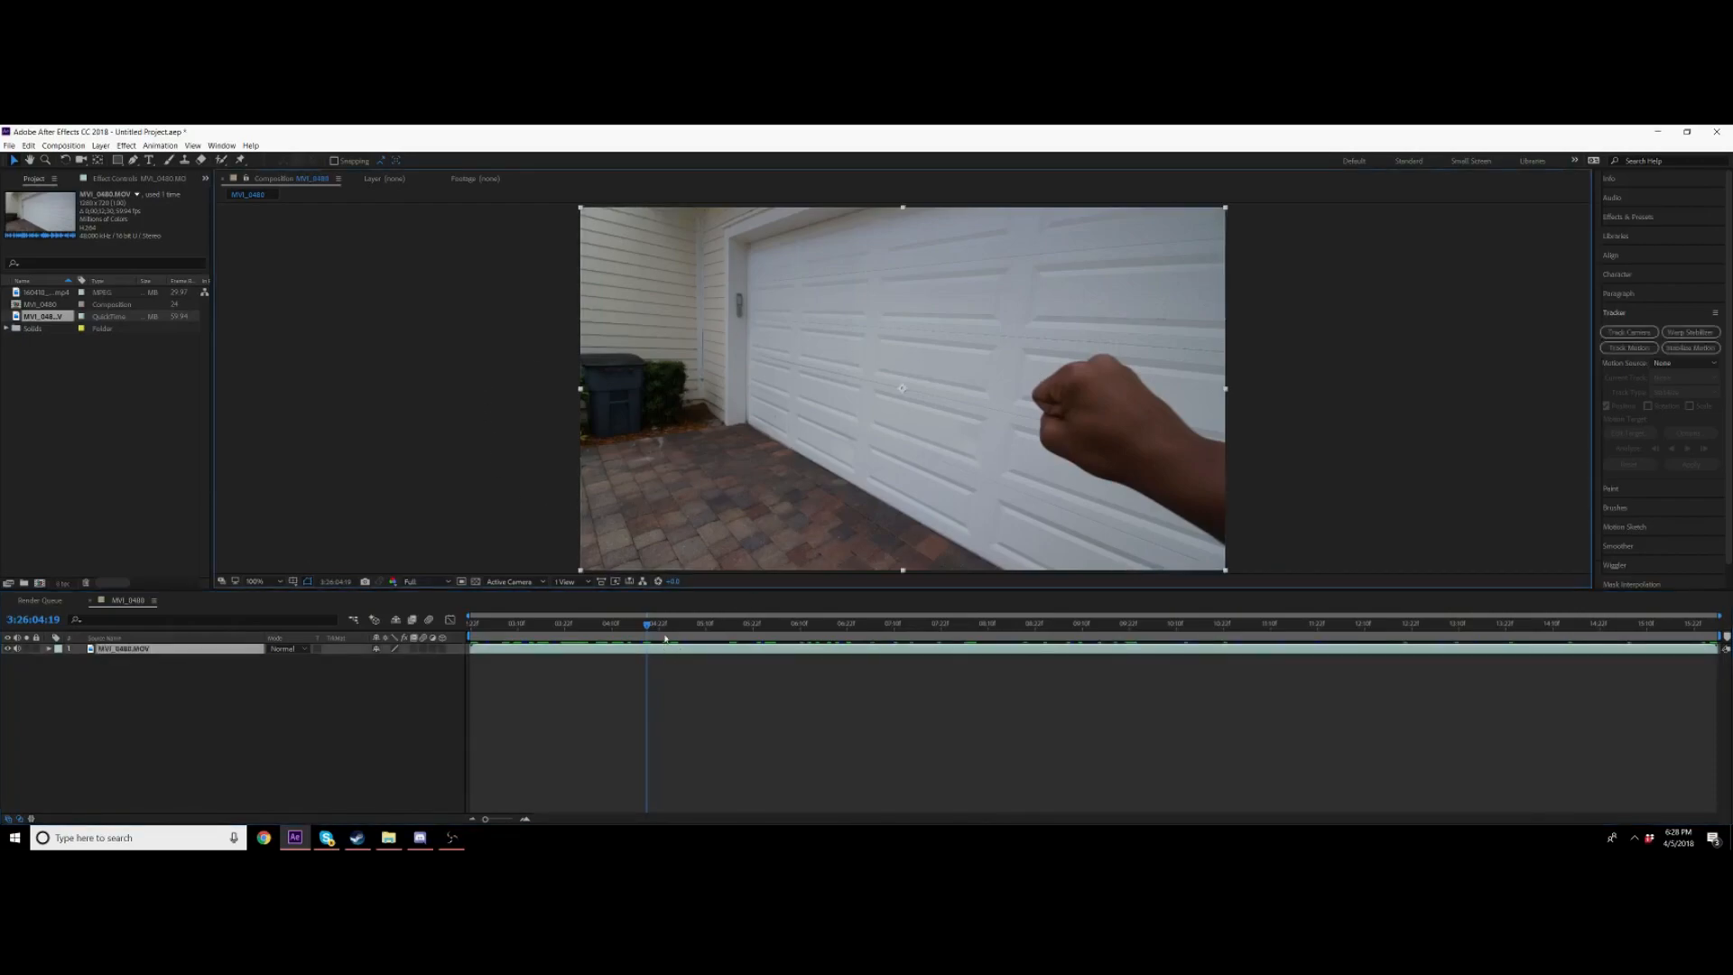
pyautogui.click(592, 624)
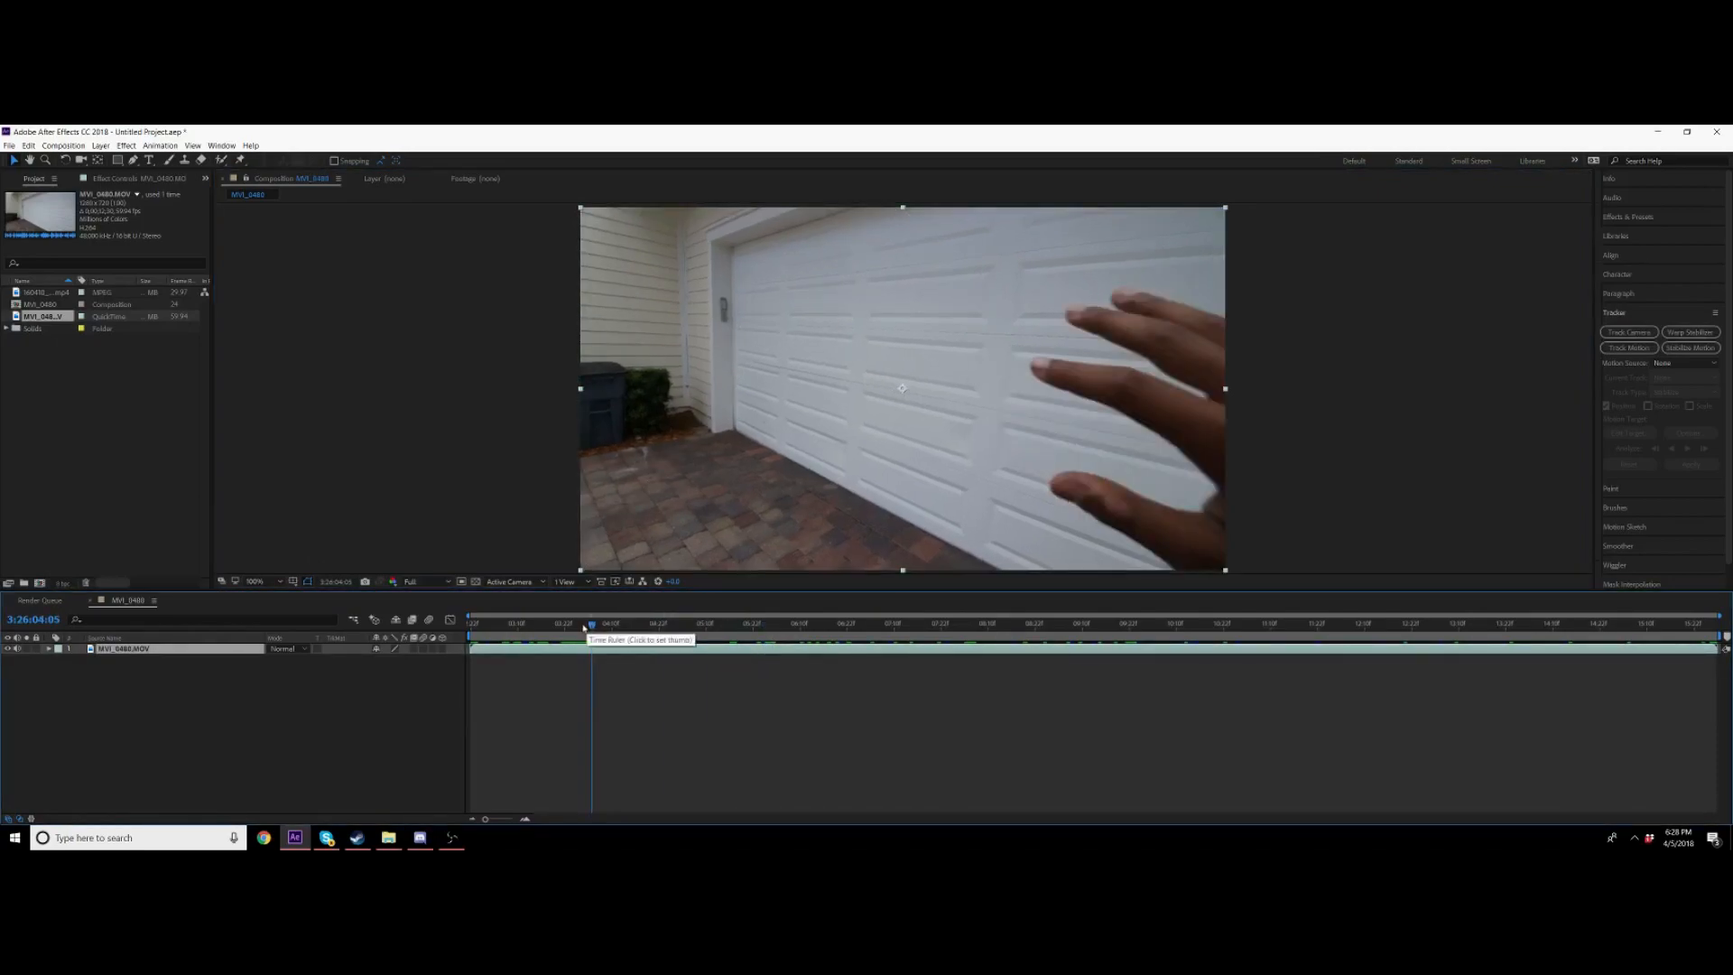
pyautogui.press('space')
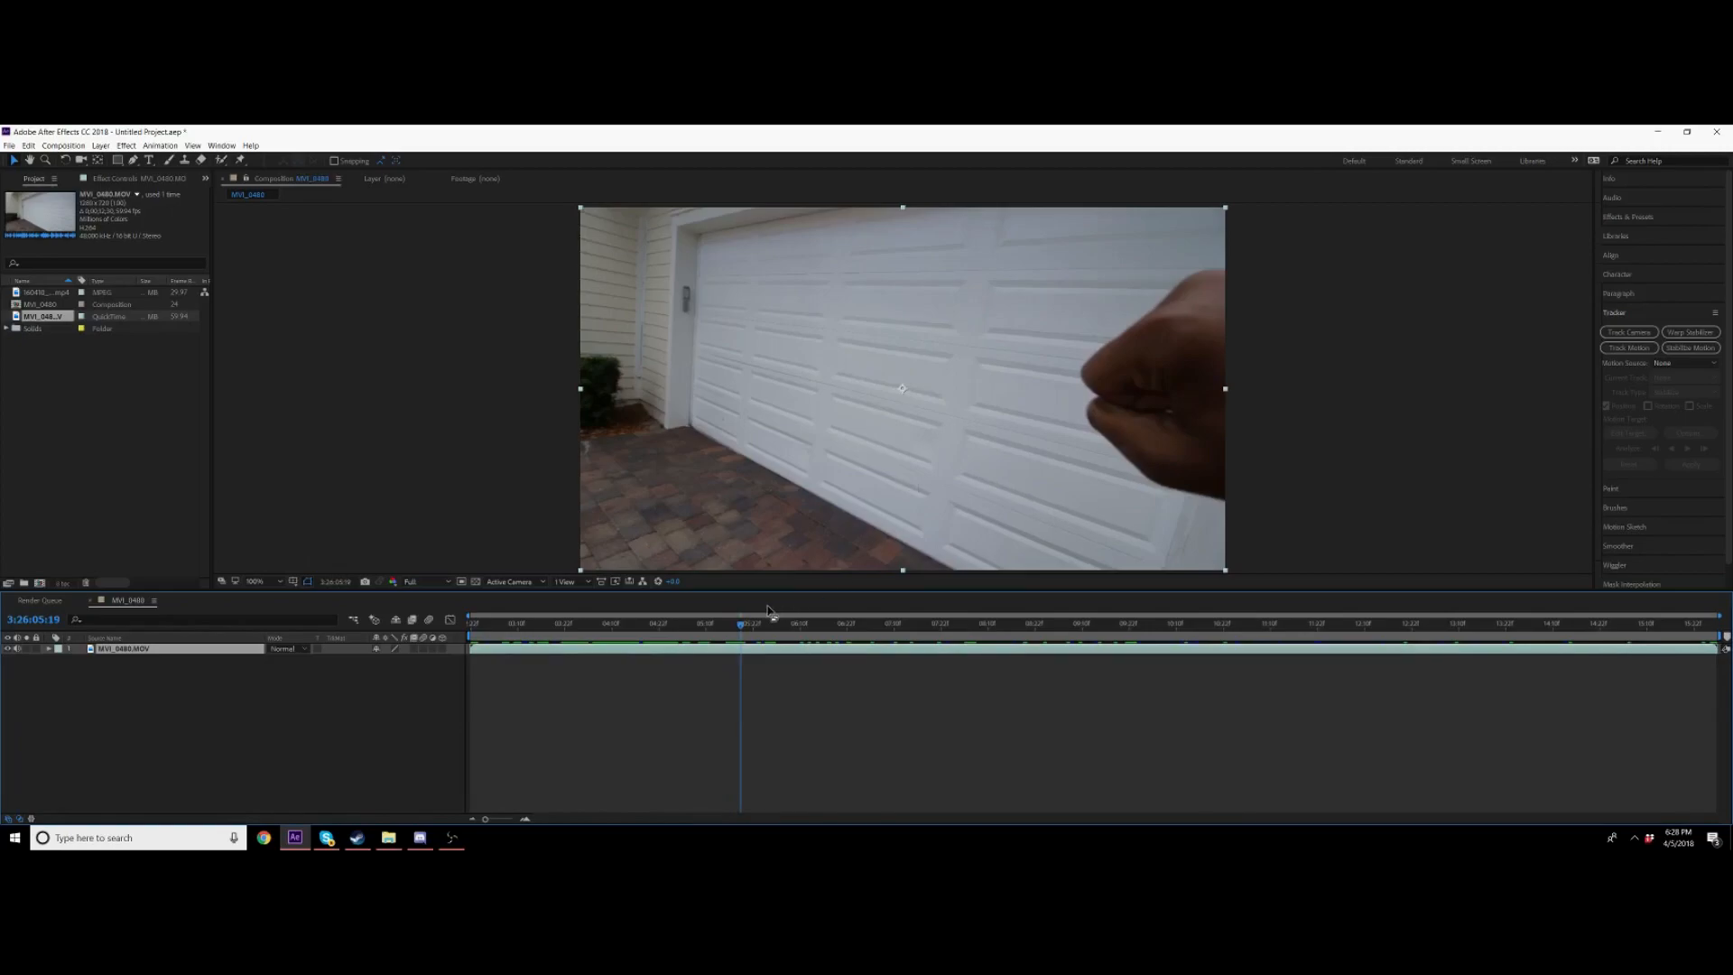
pyautogui.moveTo(740, 623); pyautogui.dragTo(795, 625)
pyautogui.hotkey('ctrl', 'shift', 'd')
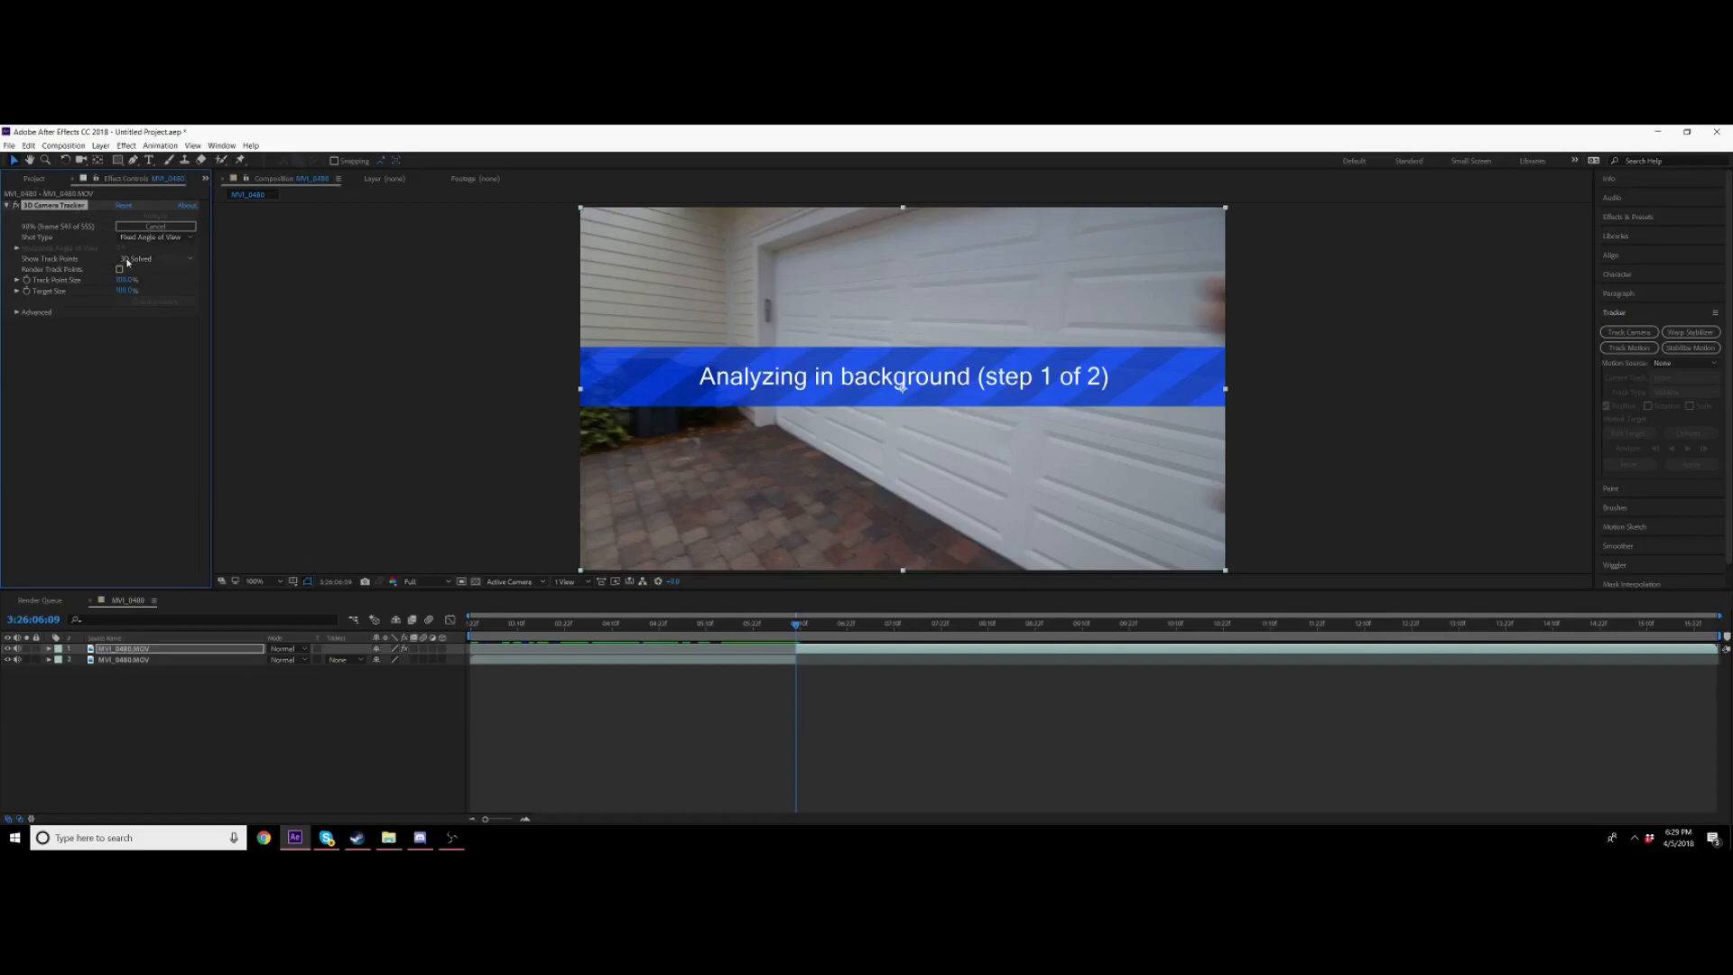
# Step: Lasso the 3D Camera Tracker points on the garage door and create a solid and camera from them
pyautogui.click(20, 316)
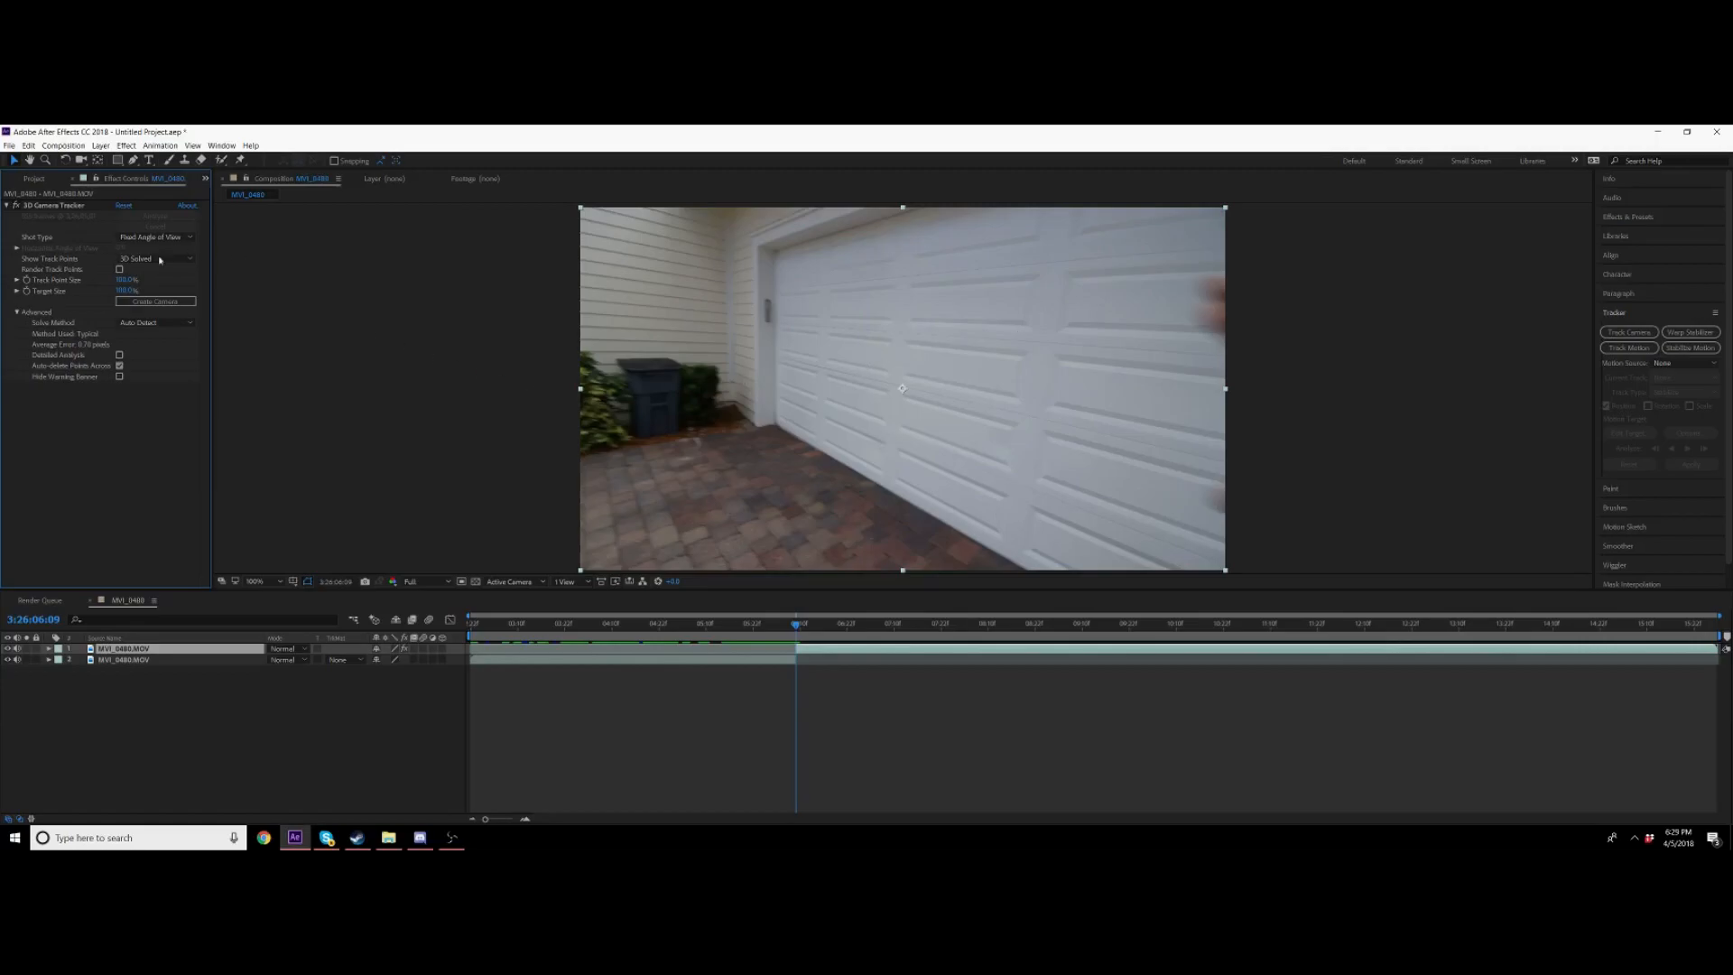
pyautogui.click(67, 206)
pyautogui.moveTo(1146, 310)
pyautogui.mouseDown()
pyautogui.moveTo(860, 231)
pyautogui.moveTo(807, 486)
pyautogui.moveTo(1192, 325)
pyautogui.mouseUp()
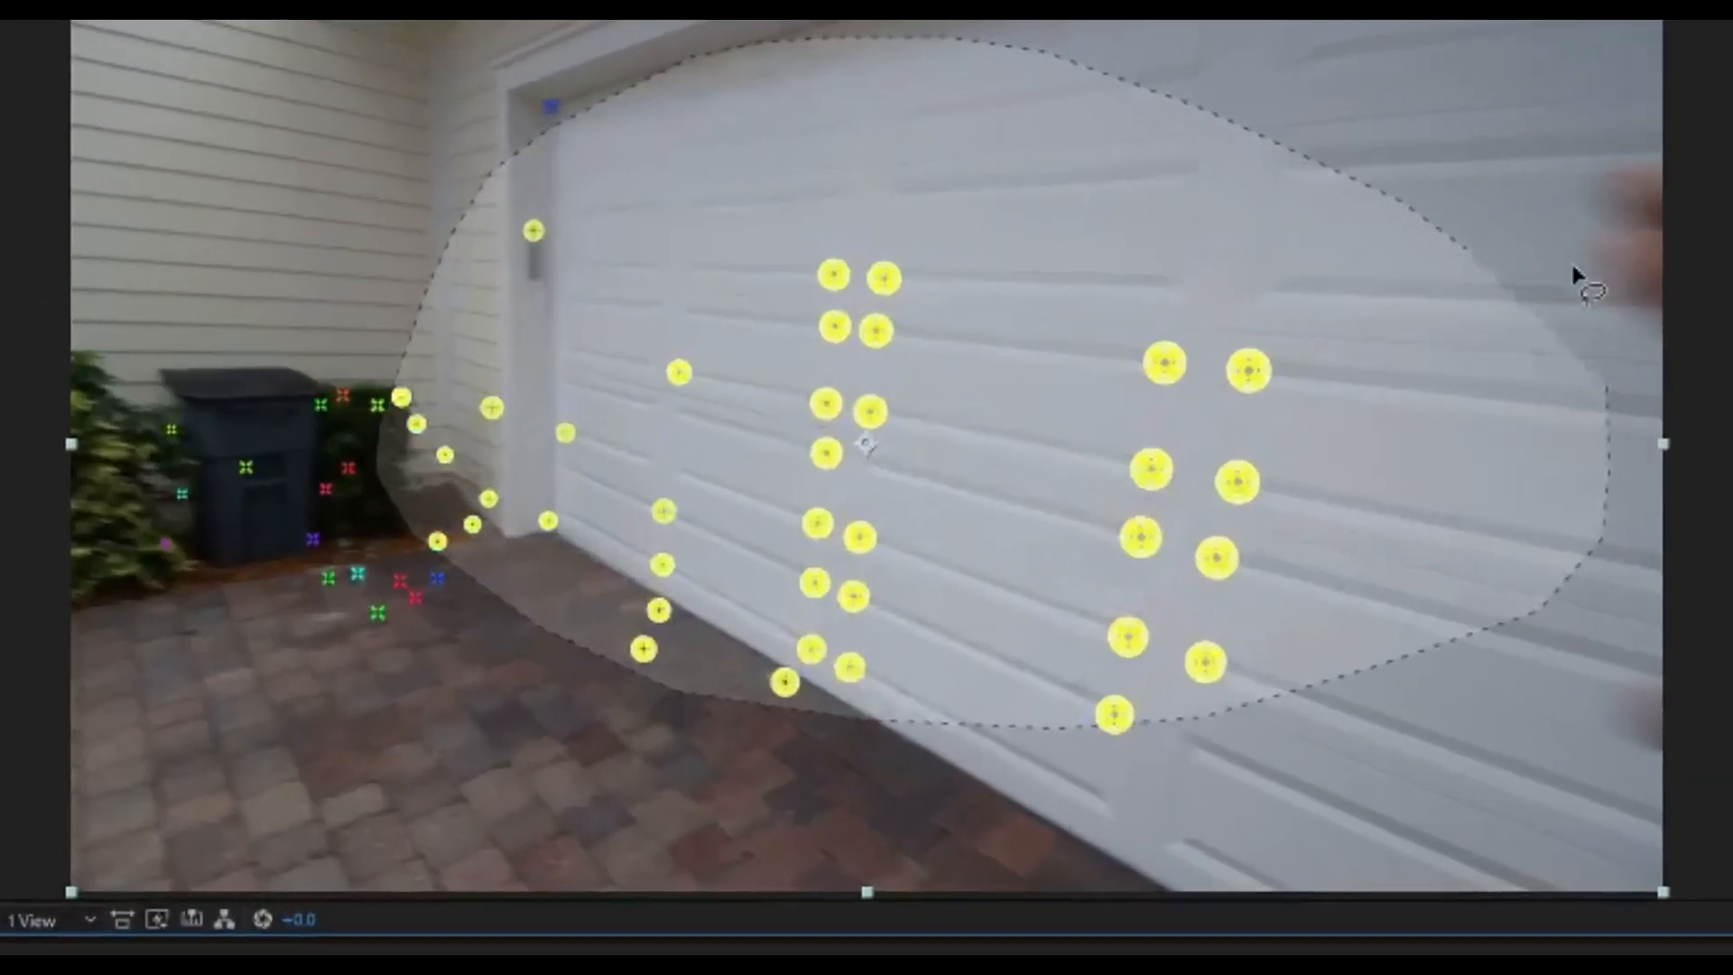
pyautogui.moveTo(1575, 293); pyautogui.dragTo(1576, 298)
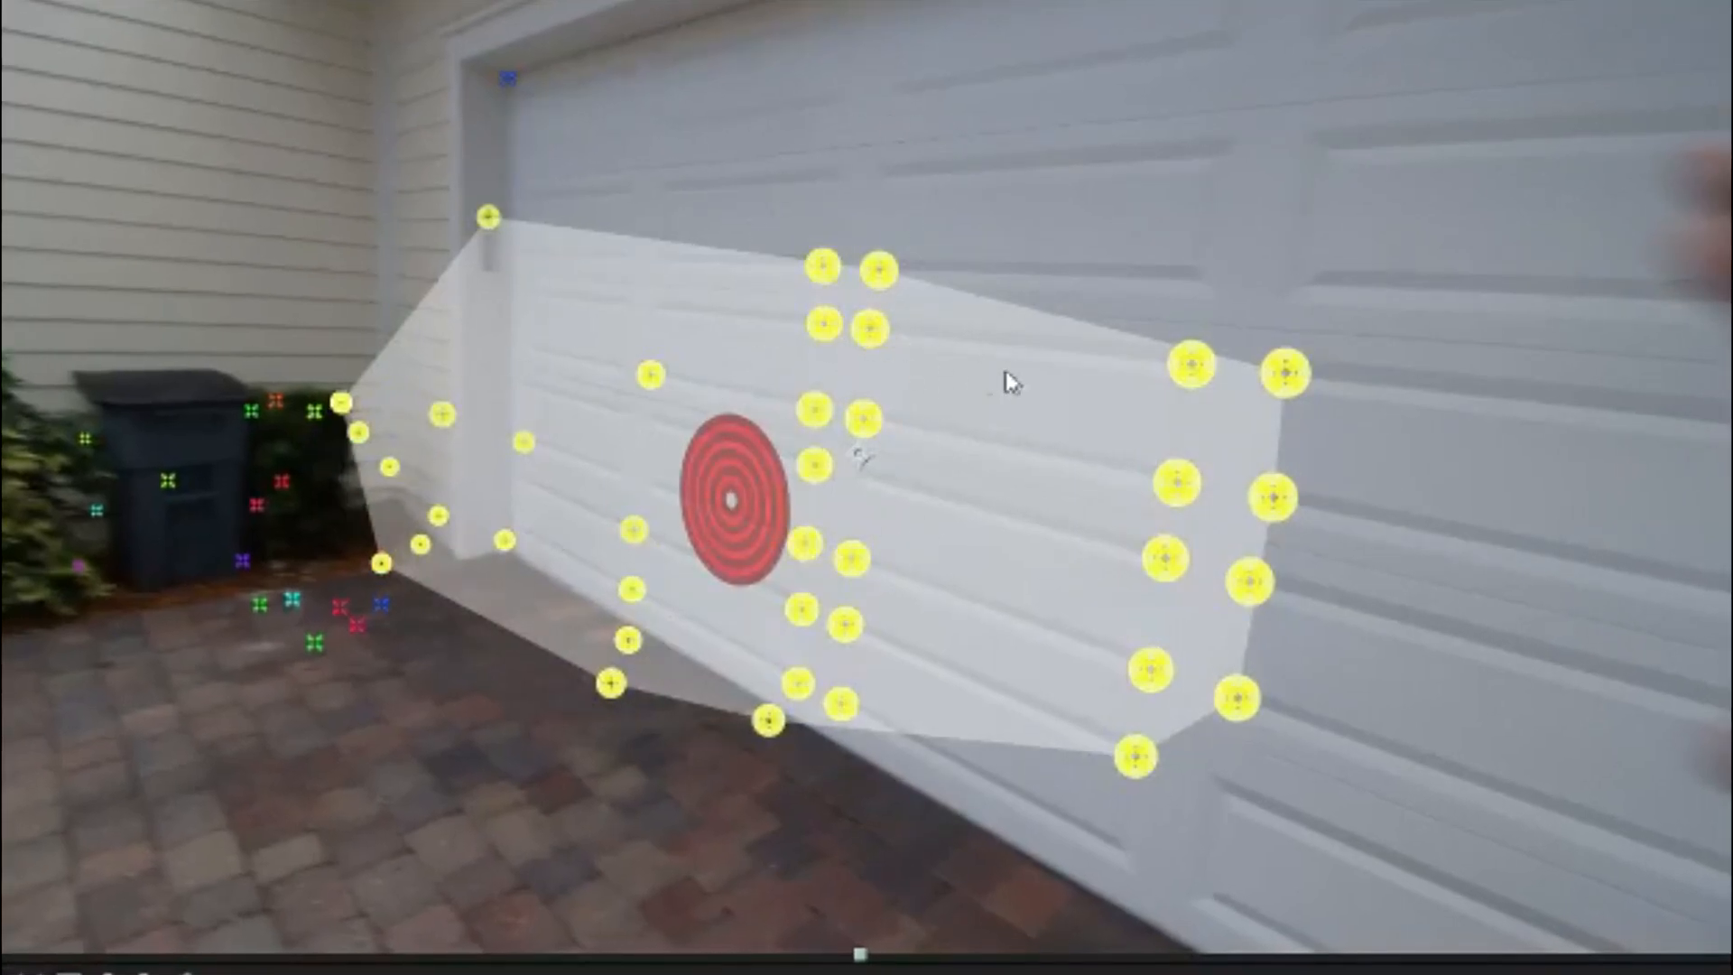
pyautogui.click(843, 128)
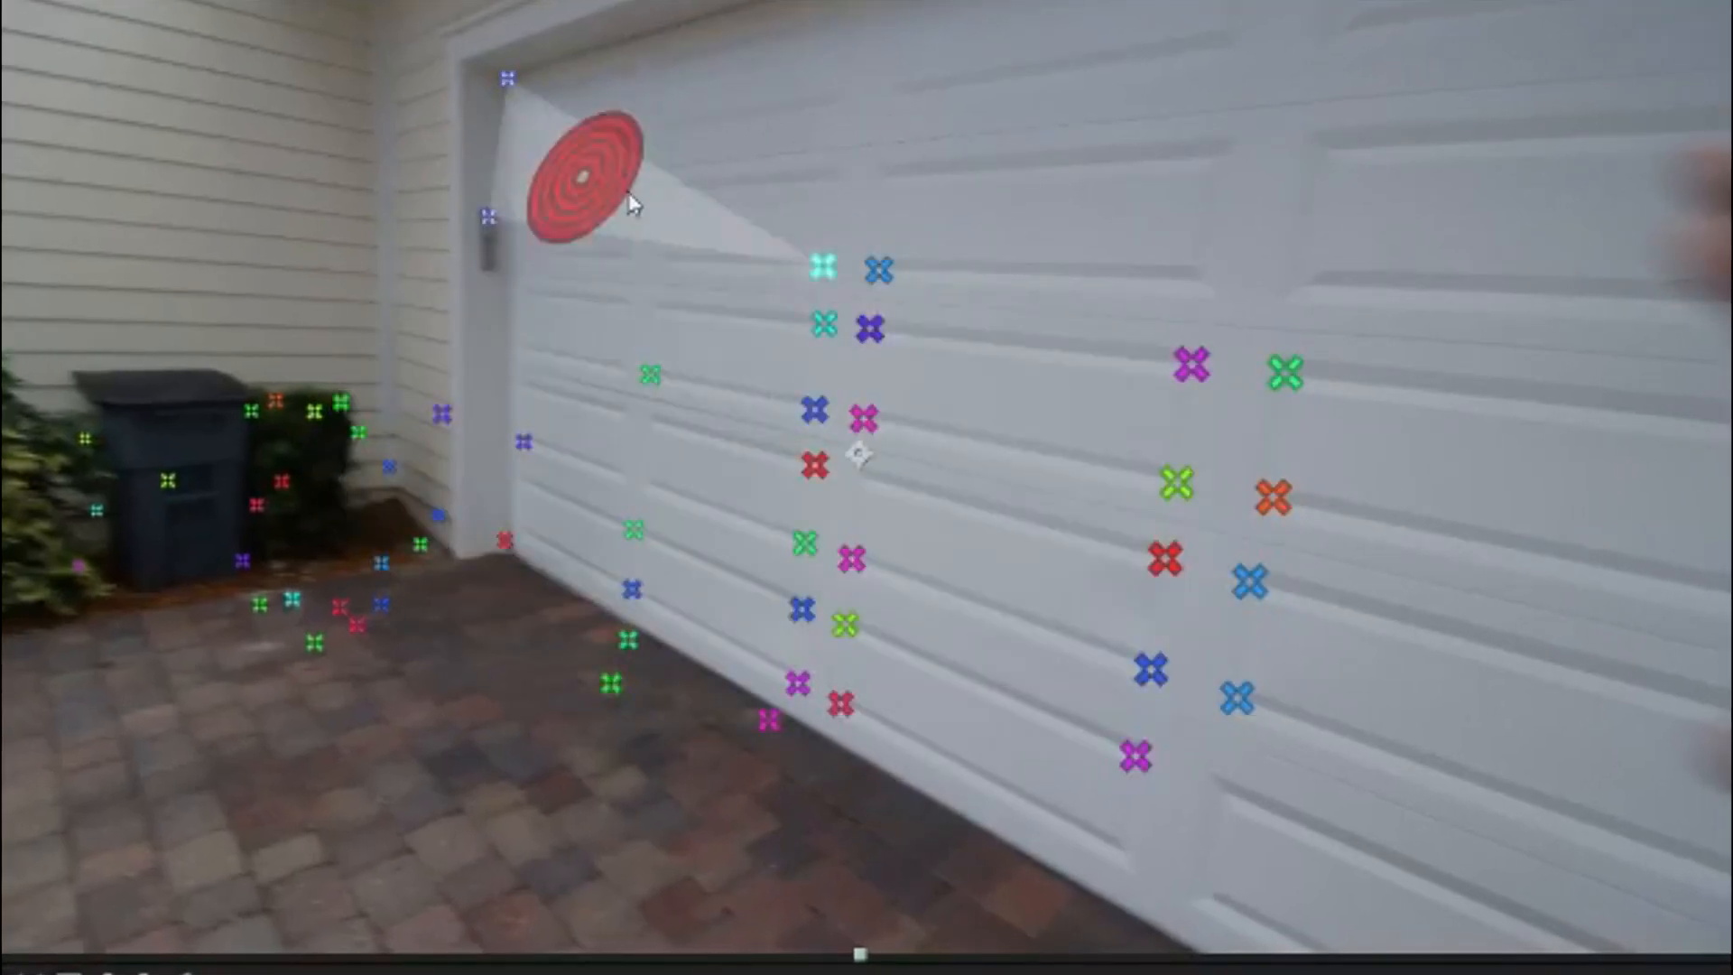
pyautogui.moveTo(637, 176)
pyautogui.mouseDown()
pyautogui.moveTo(912, 144)
pyautogui.moveTo(1474, 898)
pyautogui.moveTo(948, 953)
pyautogui.mouseUp()
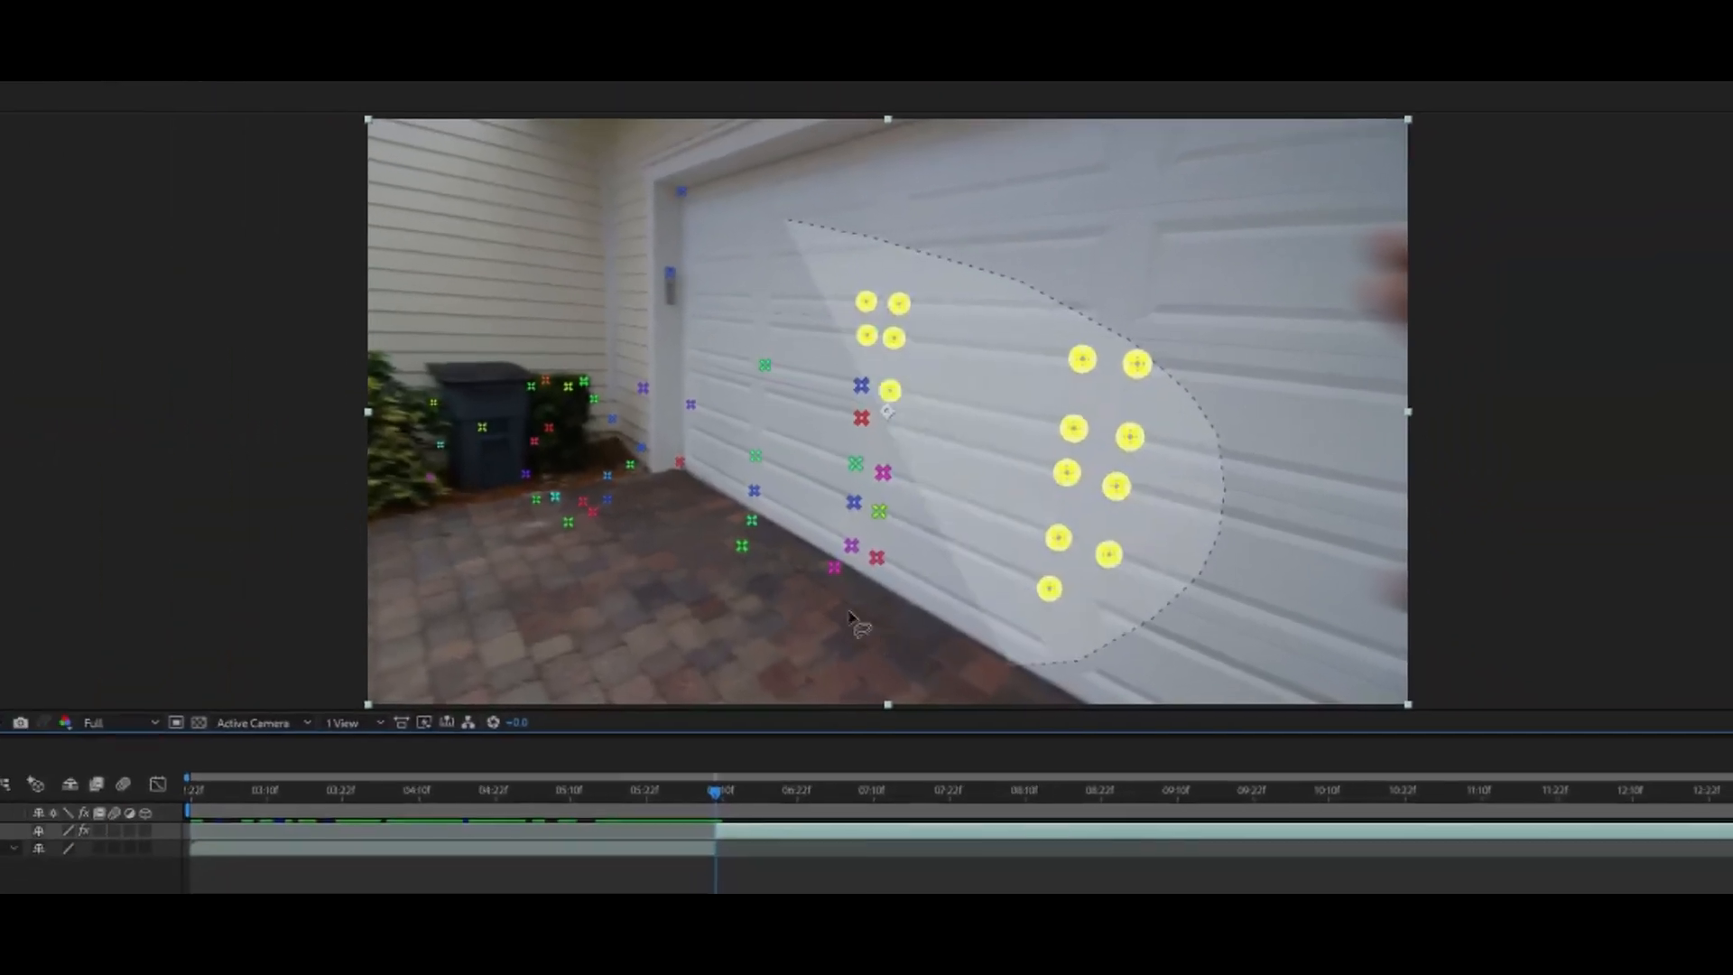
pyautogui.rightClick(902, 408)
pyautogui.click(978, 431)
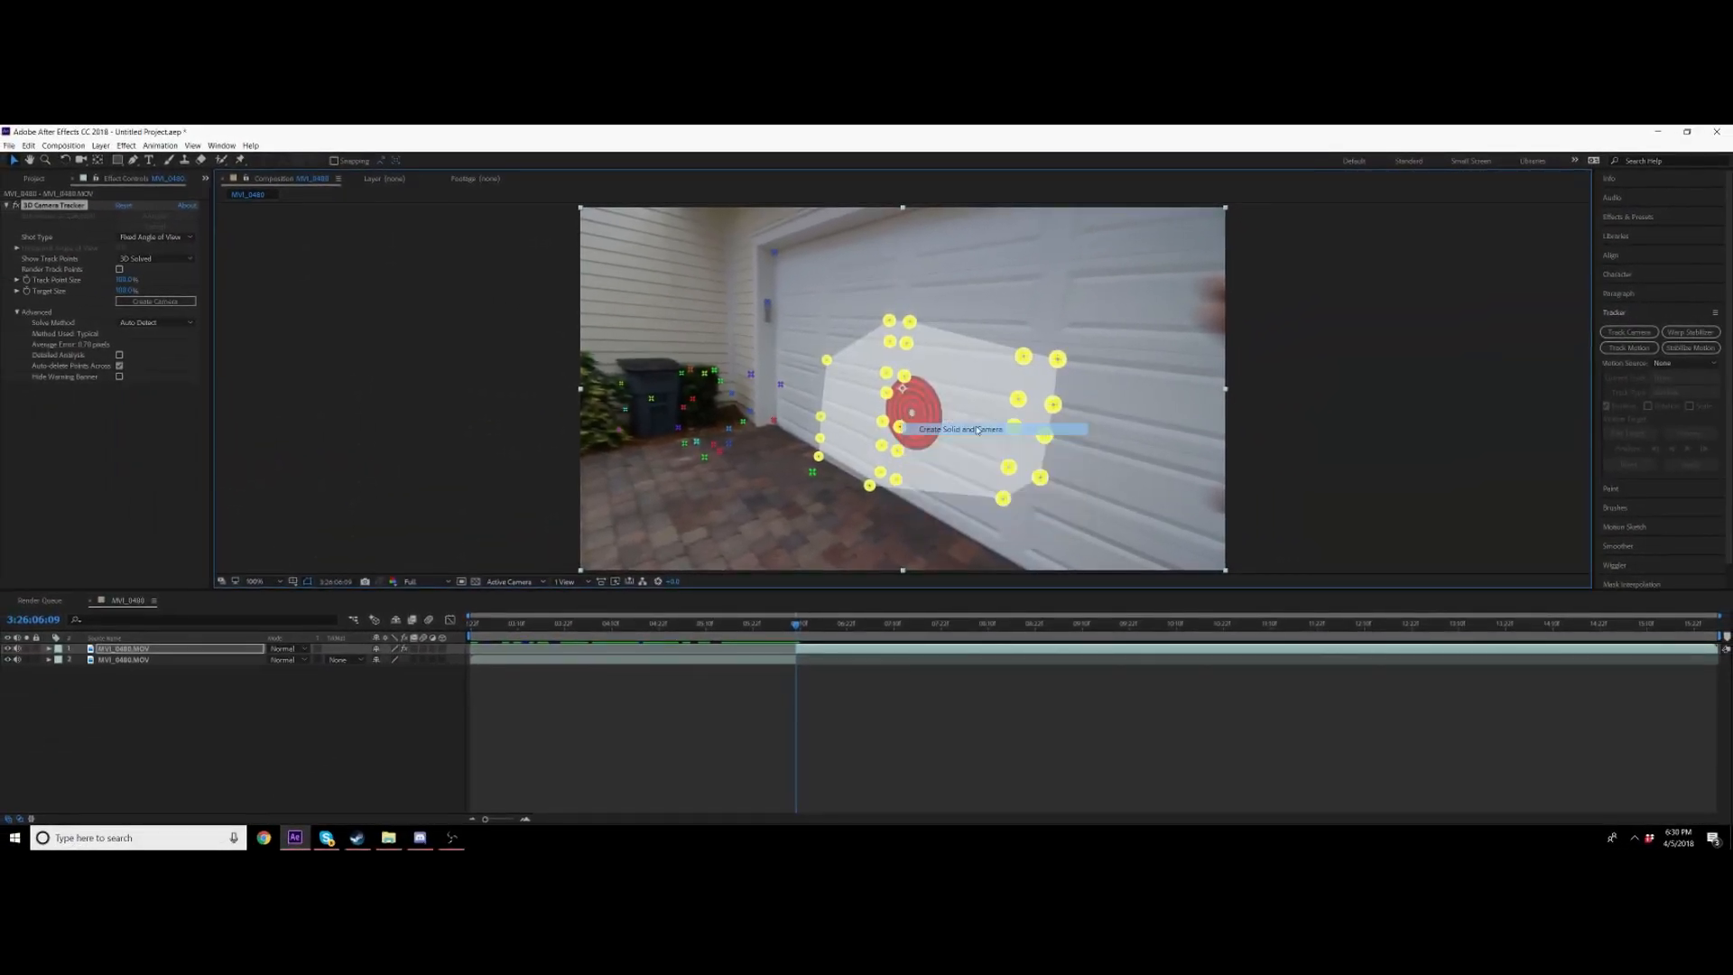
# Step: Split the track solid at the playhead and delete the extra piece
pyautogui.click(799, 650)
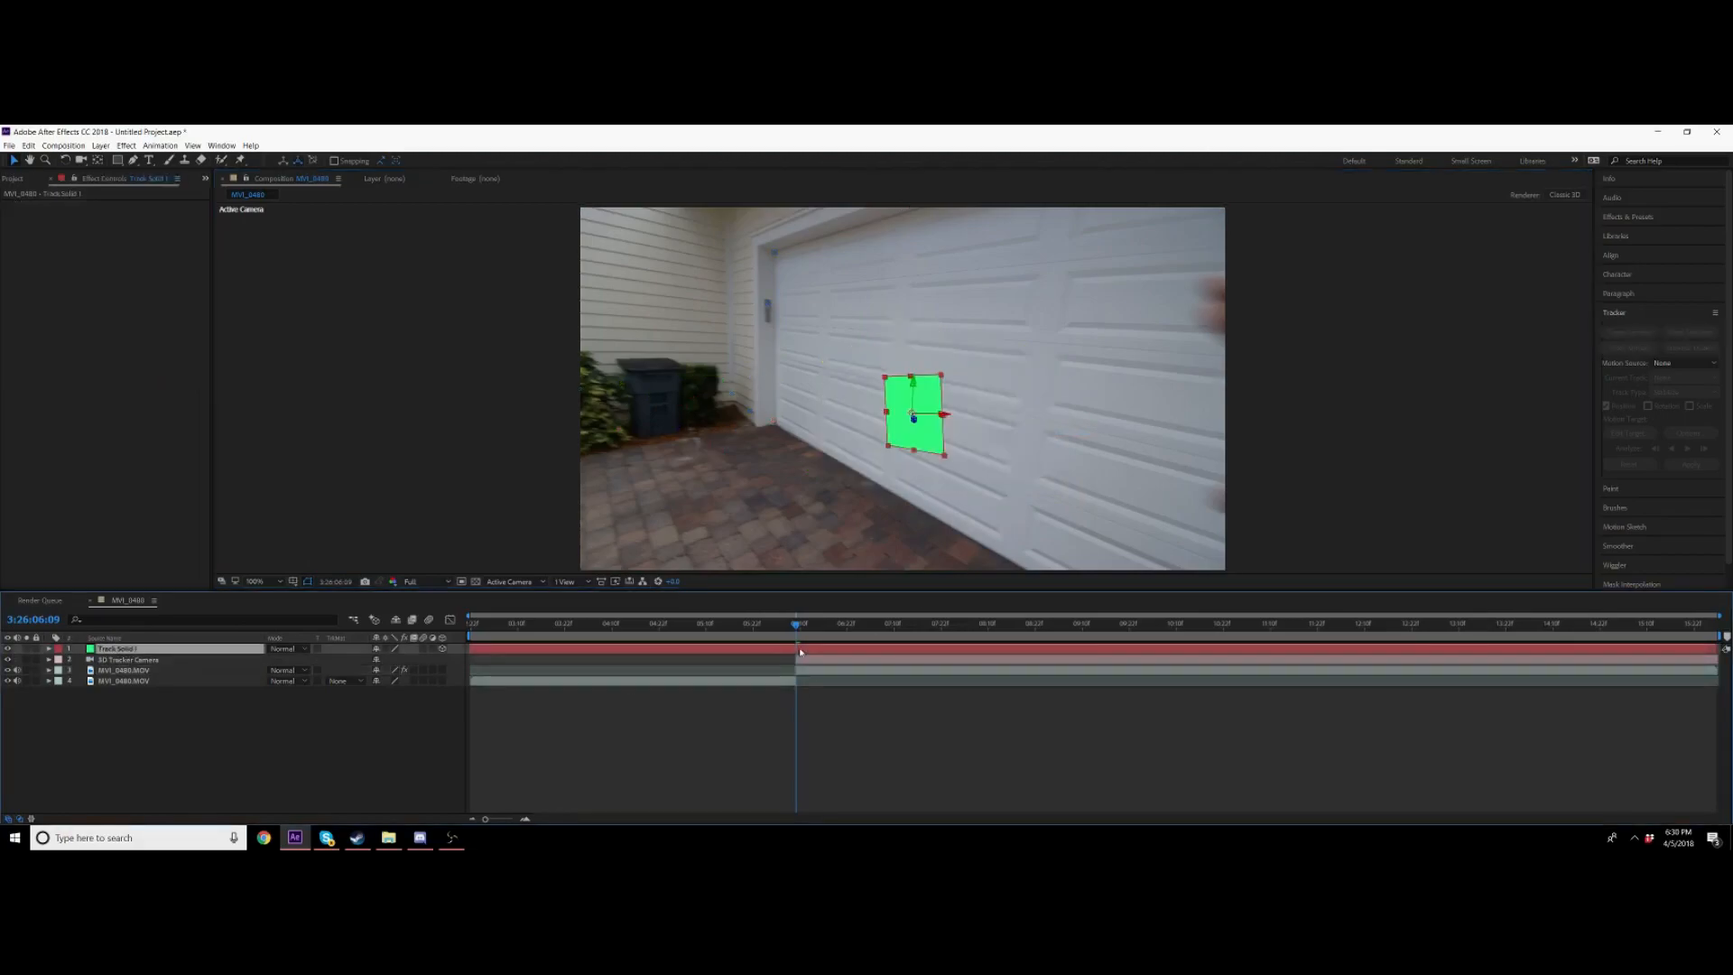
pyautogui.hotkey('ctrl', 'shift', 'd')
pyautogui.click(792, 660)
pyautogui.press('Delete')
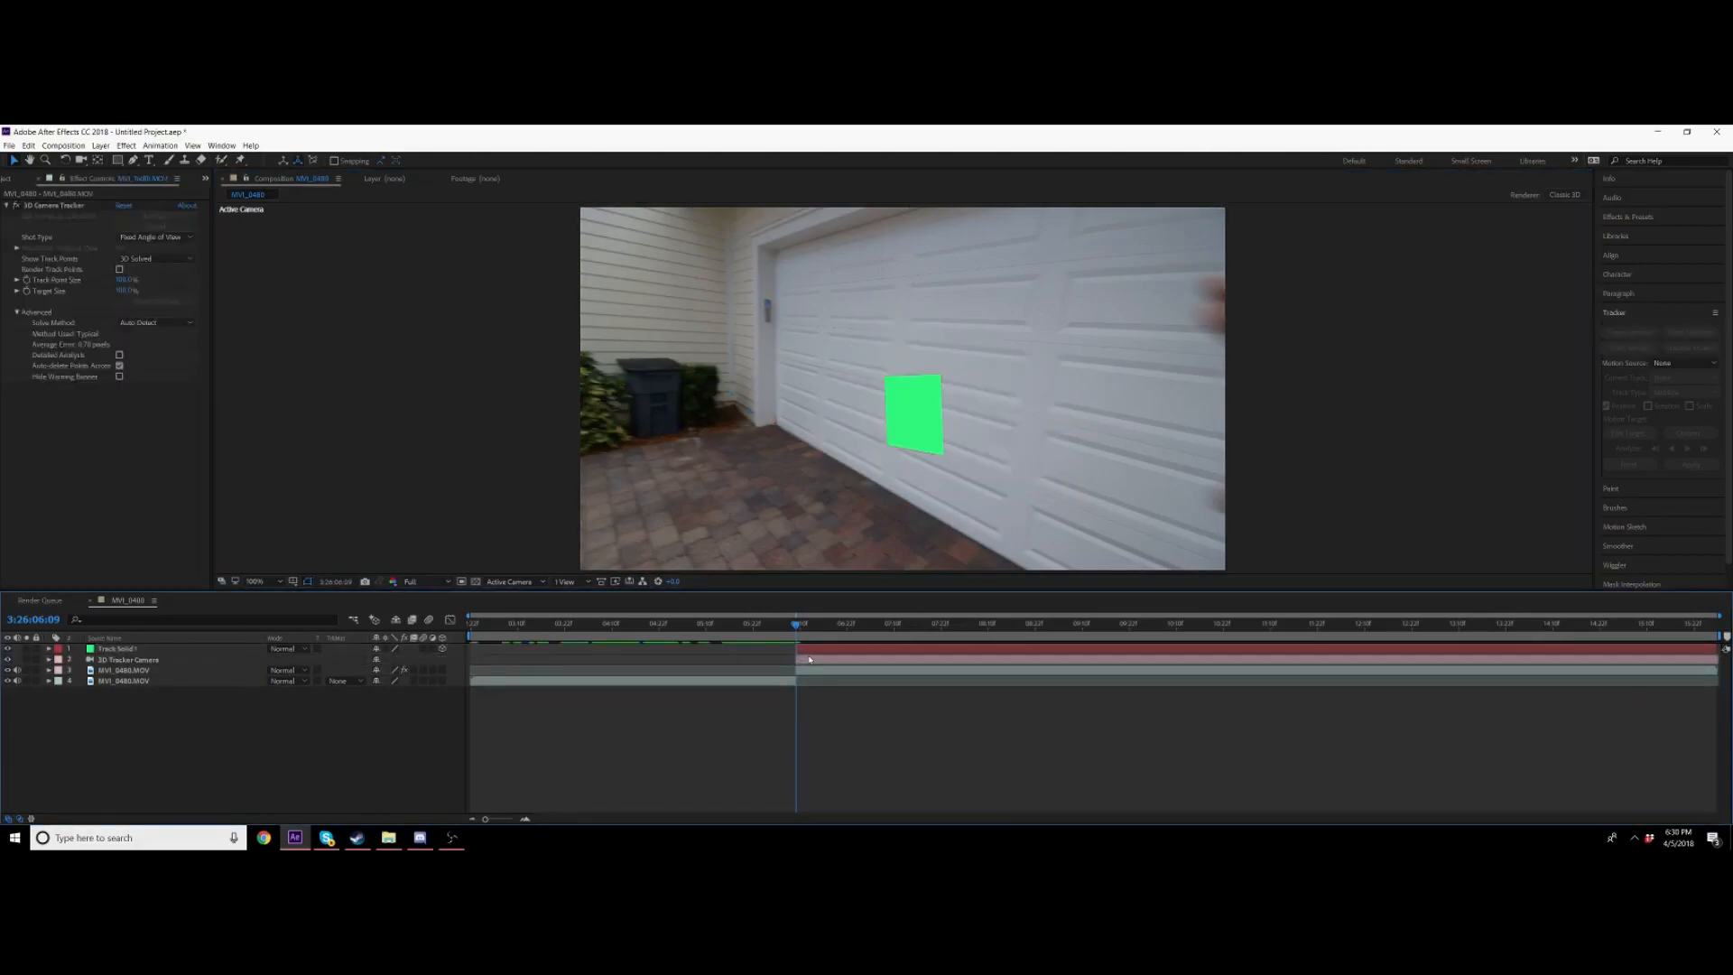
# Step: Move the track solid upward on the garage door
pyautogui.click(812, 653)
pyautogui.moveTo(910, 435); pyautogui.dragTo(903, 390)
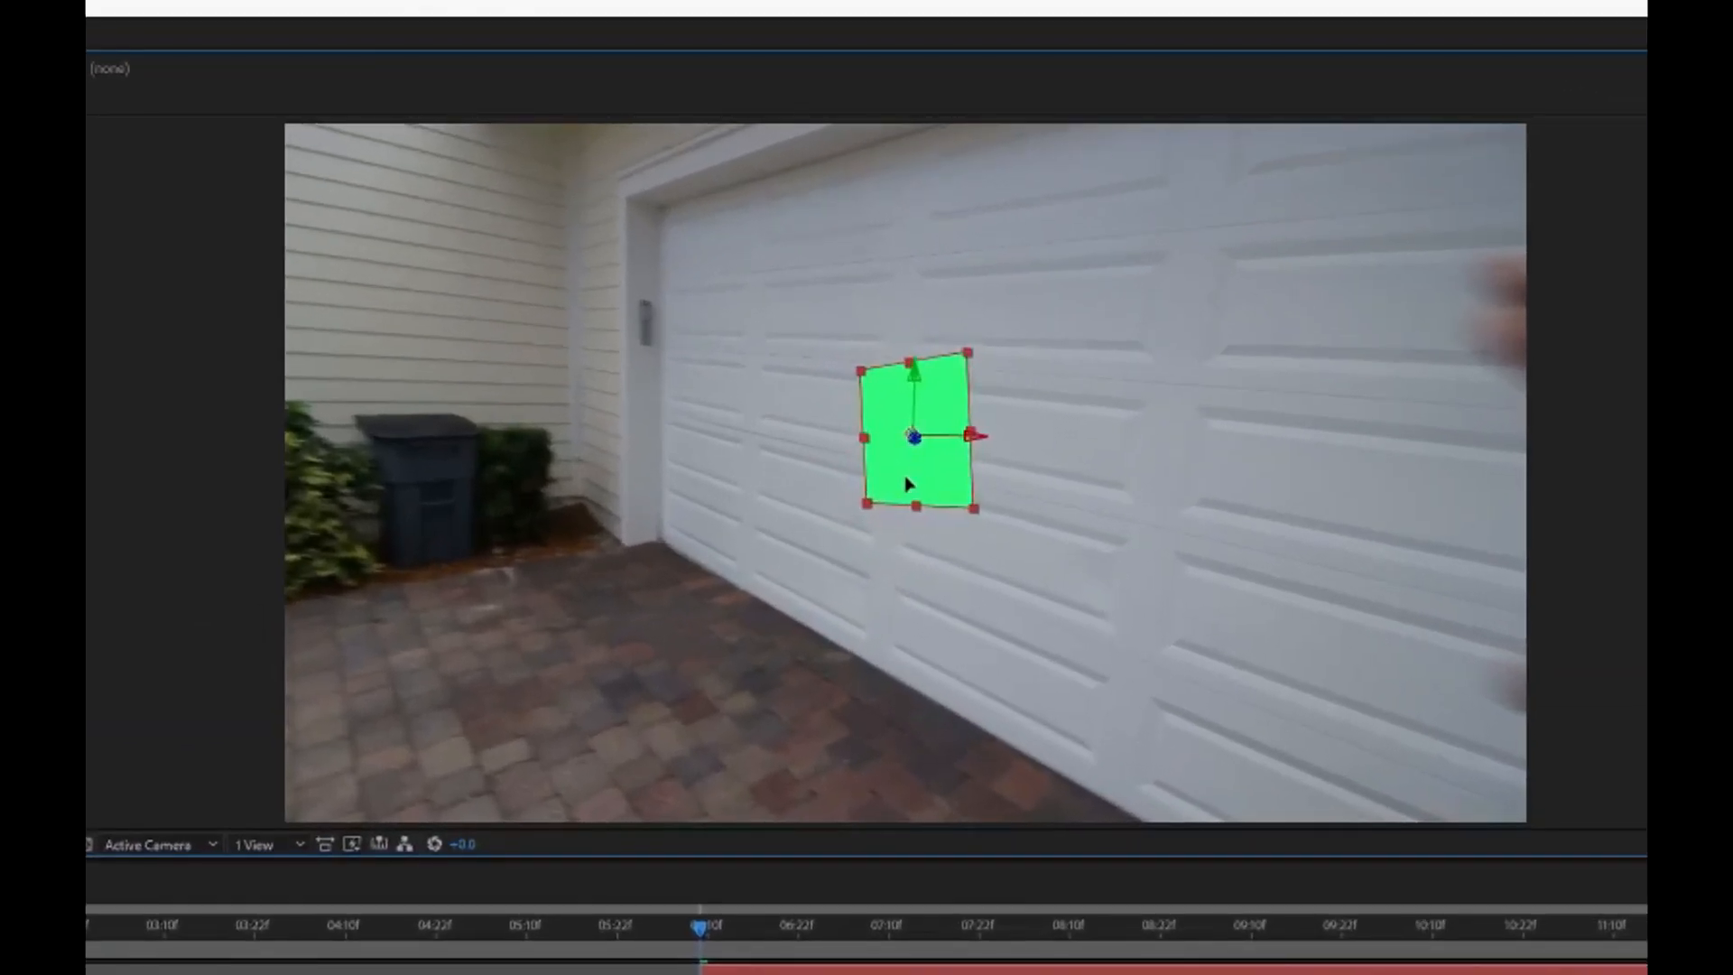
pyautogui.moveTo(905, 477); pyautogui.dragTo(907, 478)
# Step: Scrub through the clip to check the tracking, then delete the track solid
pyautogui.press('space')
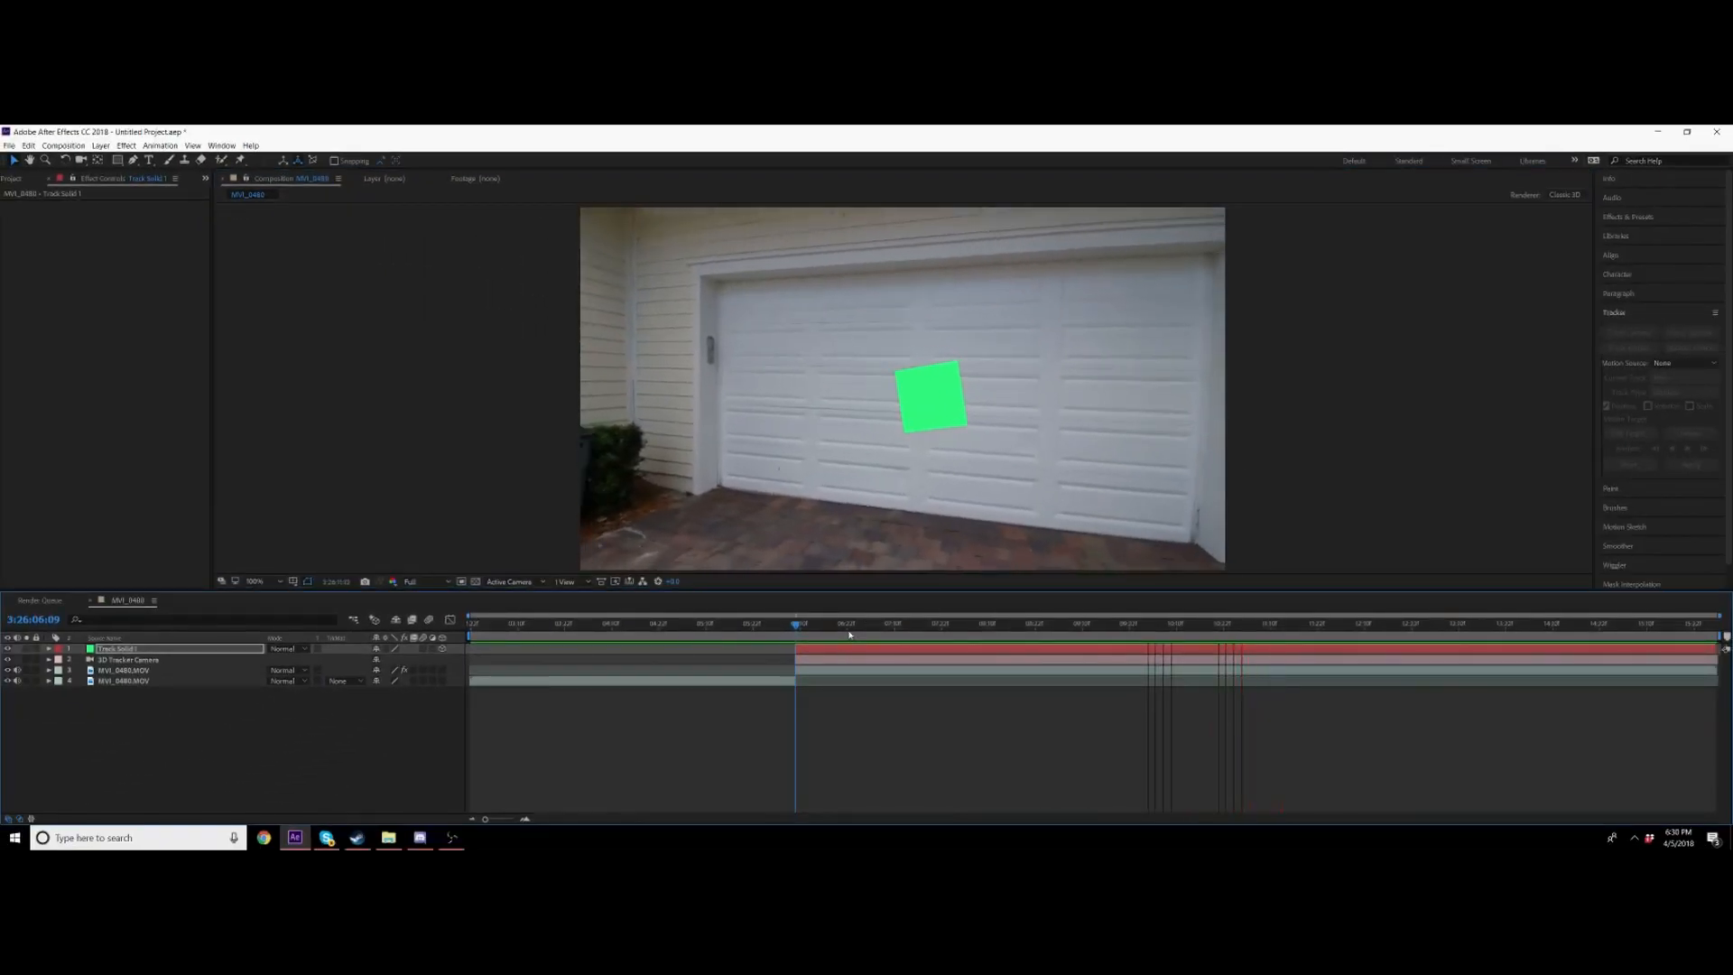
pyautogui.press('space')
pyautogui.moveTo(1142, 632); pyautogui.dragTo(1379, 627)
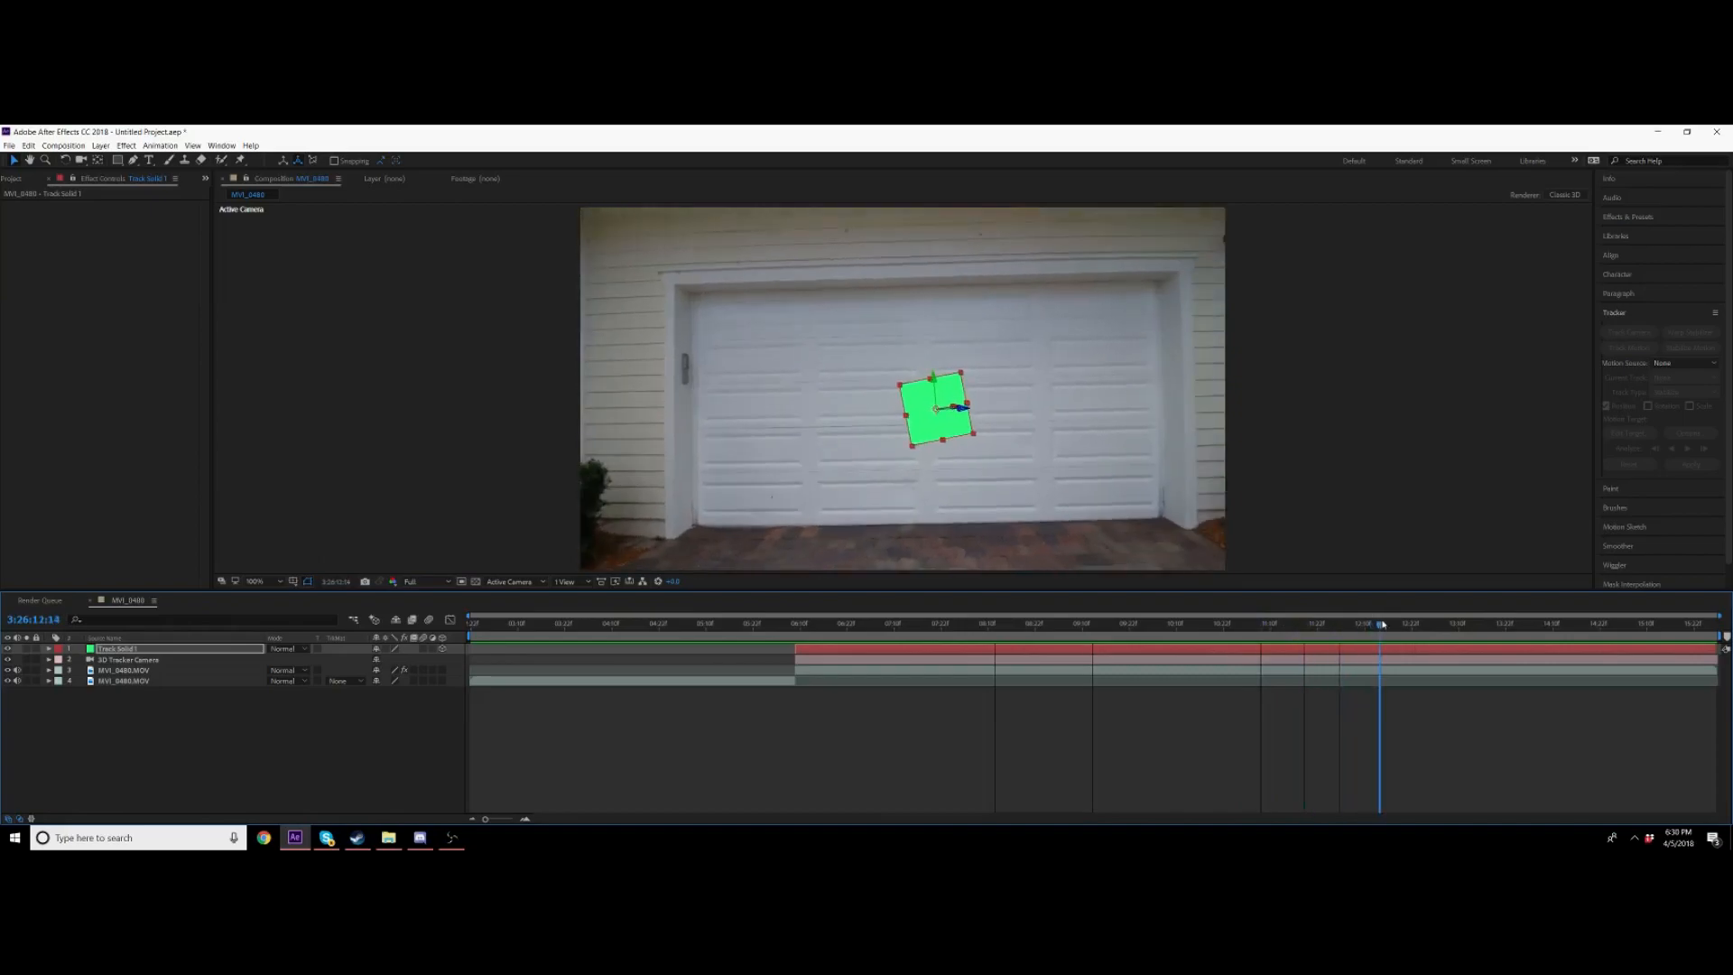
pyautogui.moveTo(939, 419); pyautogui.dragTo(931, 421)
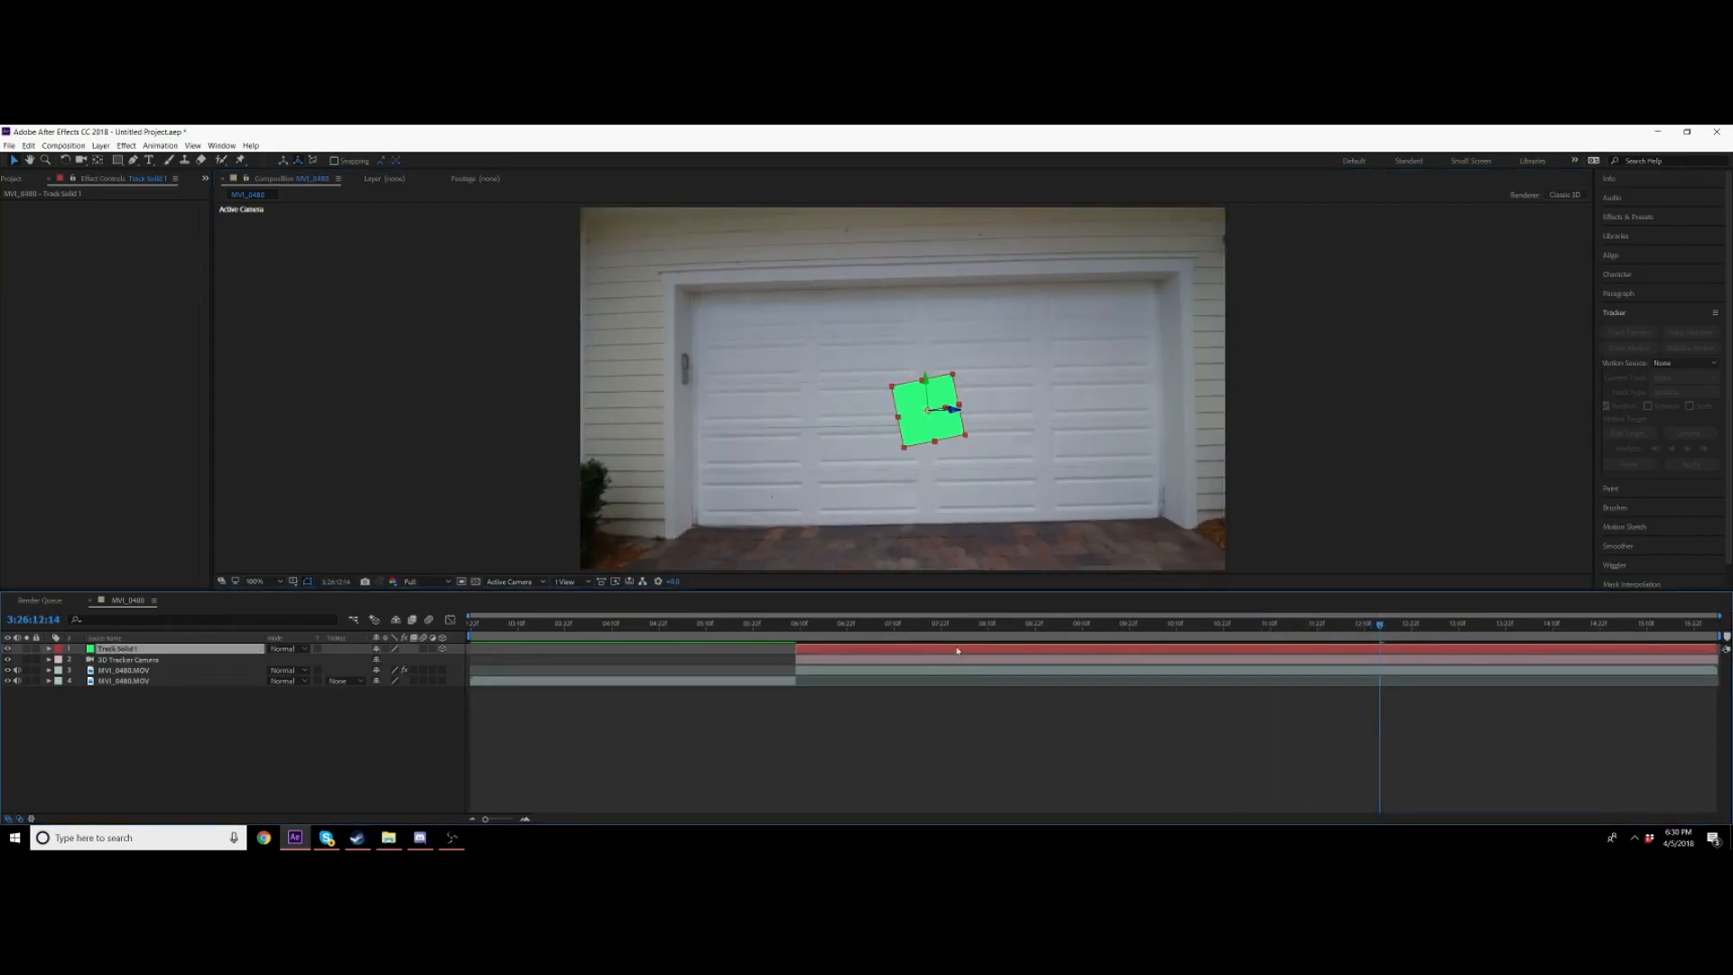
pyautogui.press('Delete')
pyautogui.click(795, 629)
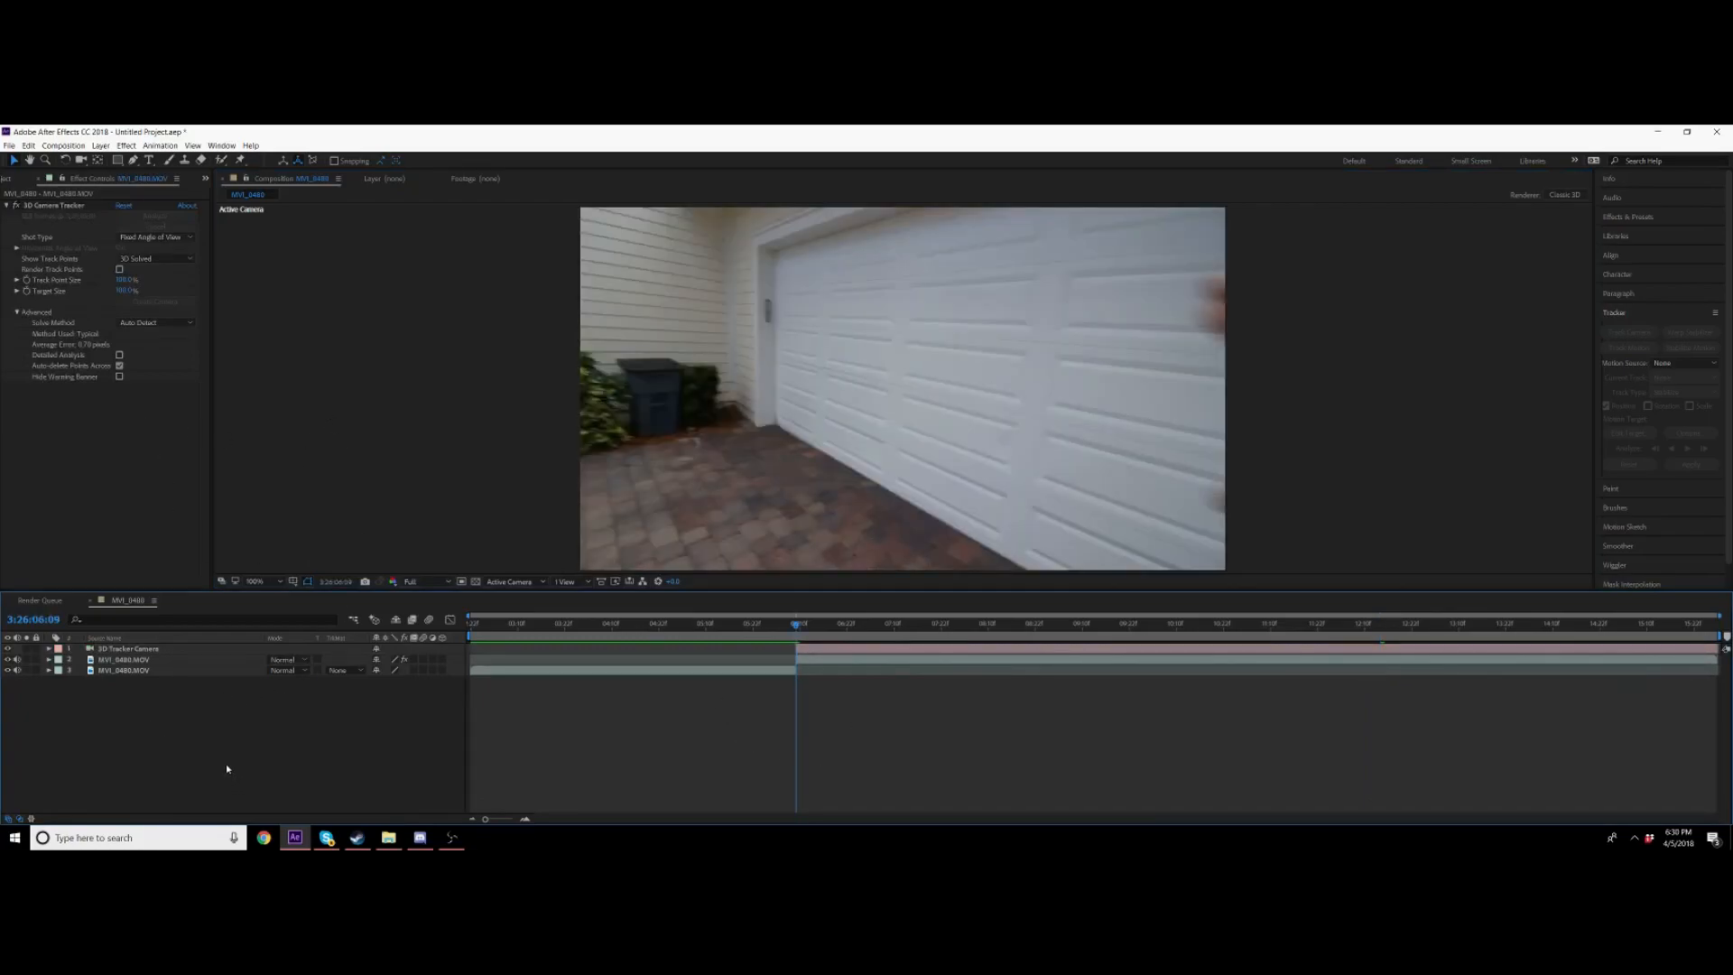
# Step: Create a new solid layer and rename it Portal
pyautogui.rightClick(327, 747)
pyautogui.moveTo(379, 622)
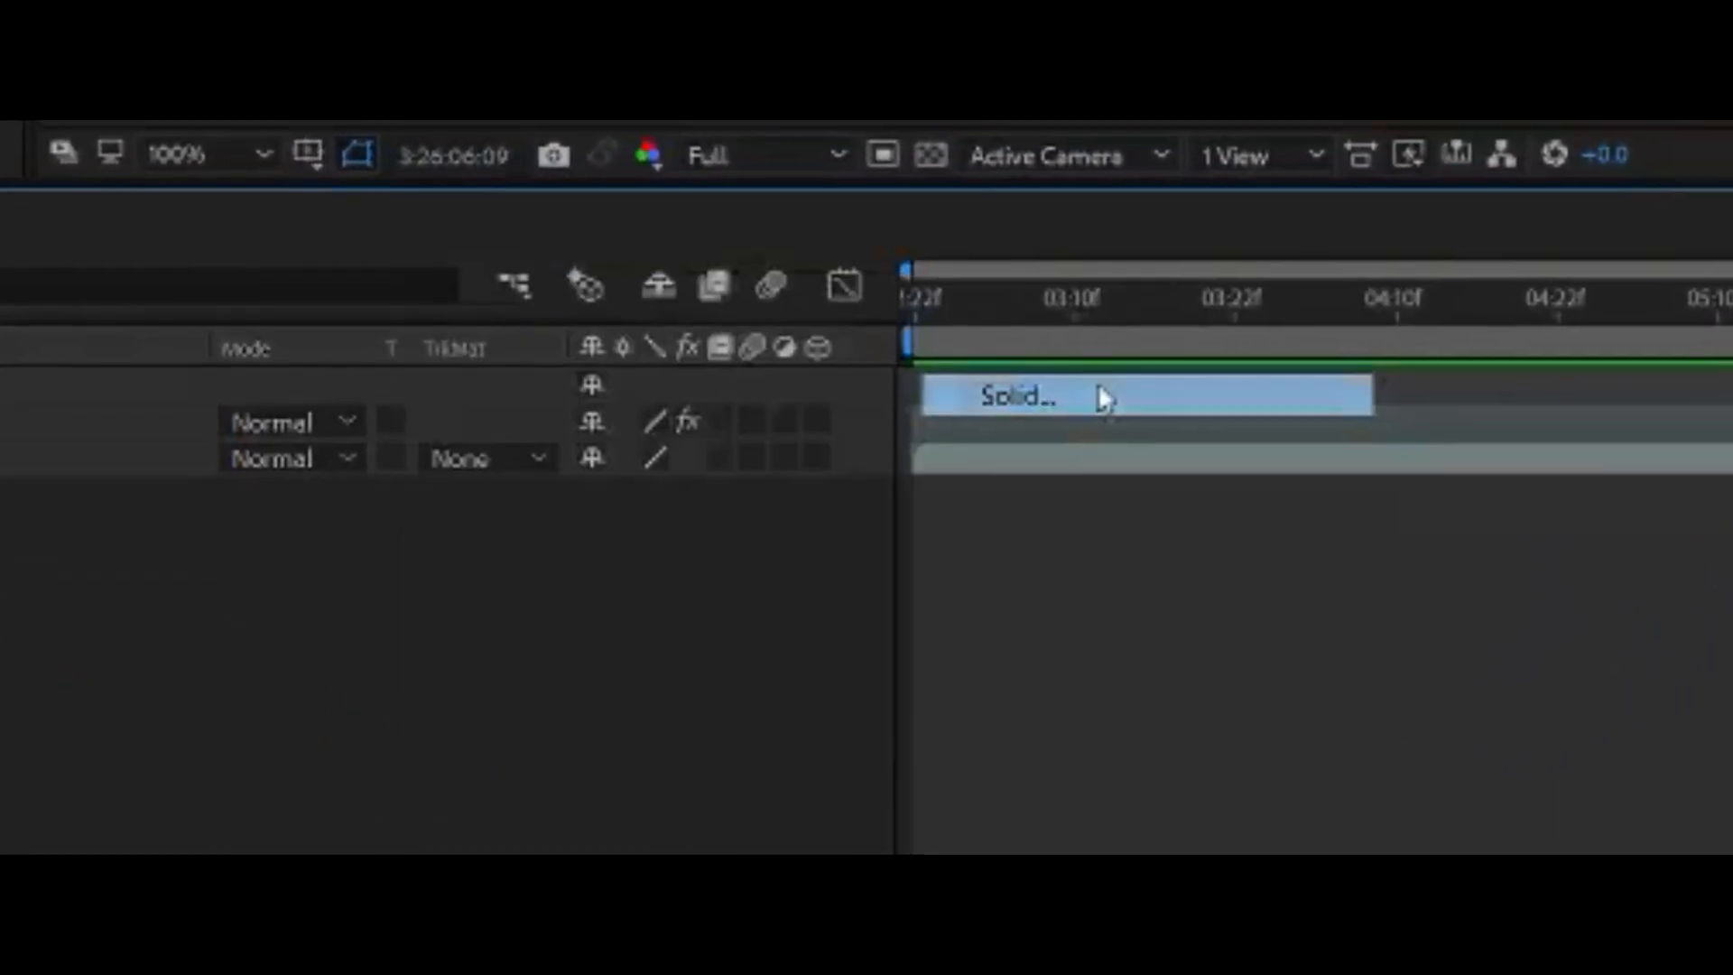
pyautogui.click(1097, 397)
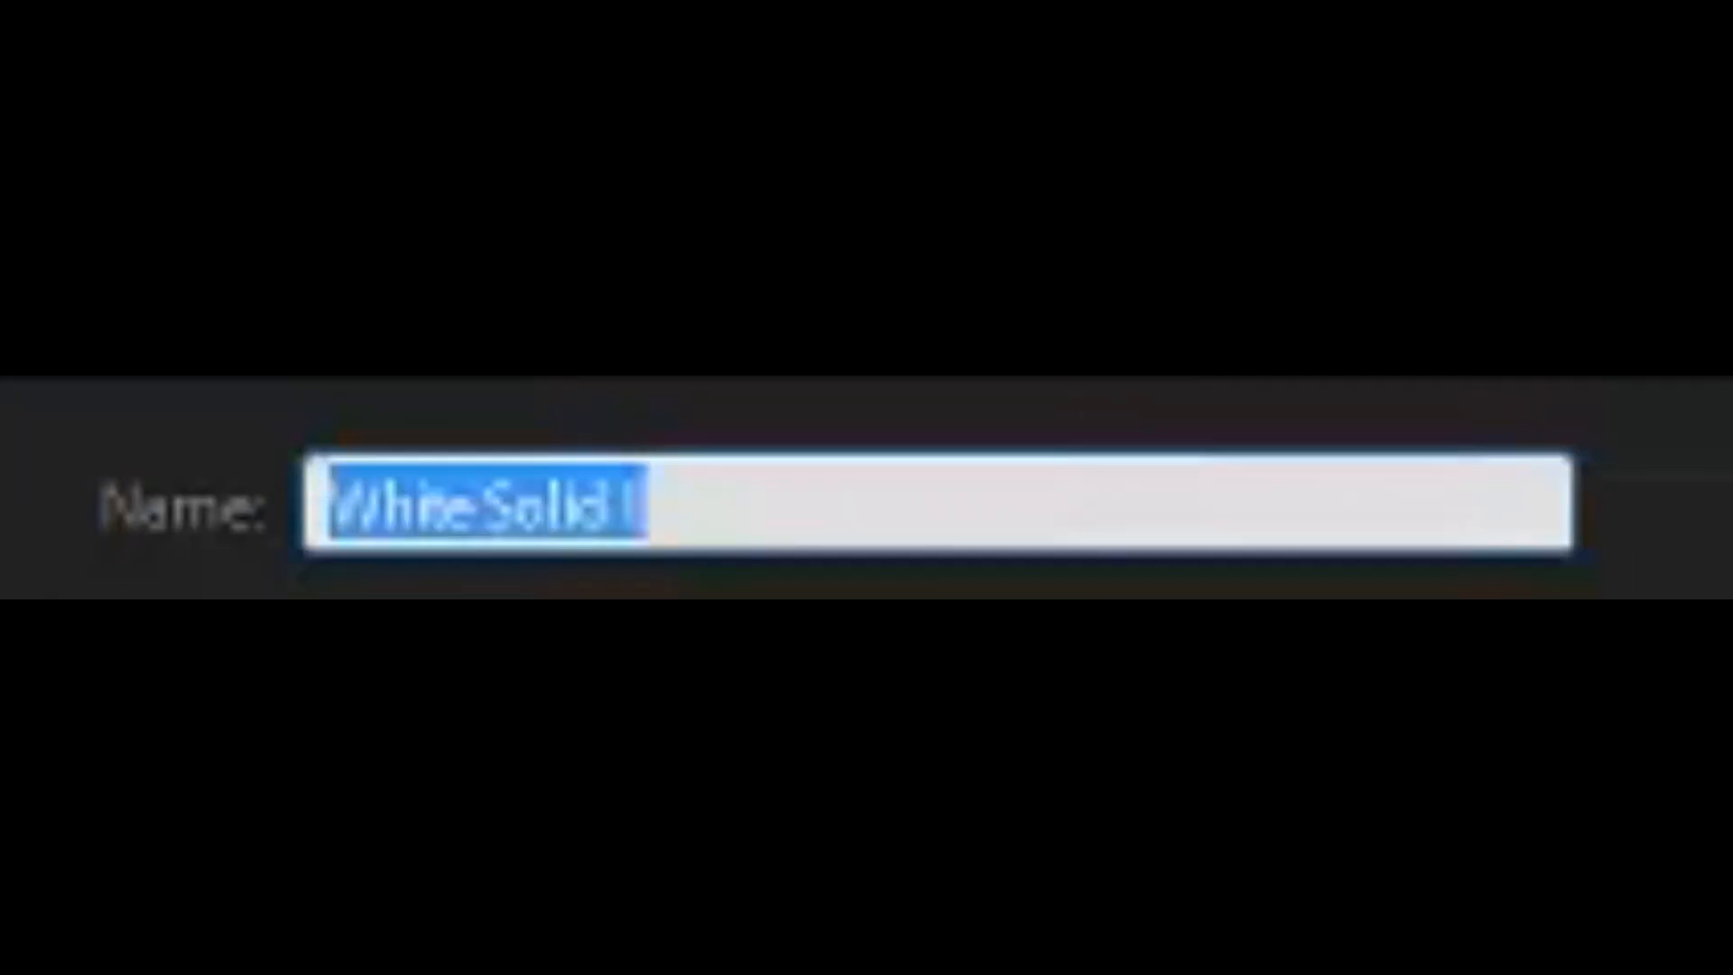
pyautogui.write('Saber')
pyautogui.press('Return')
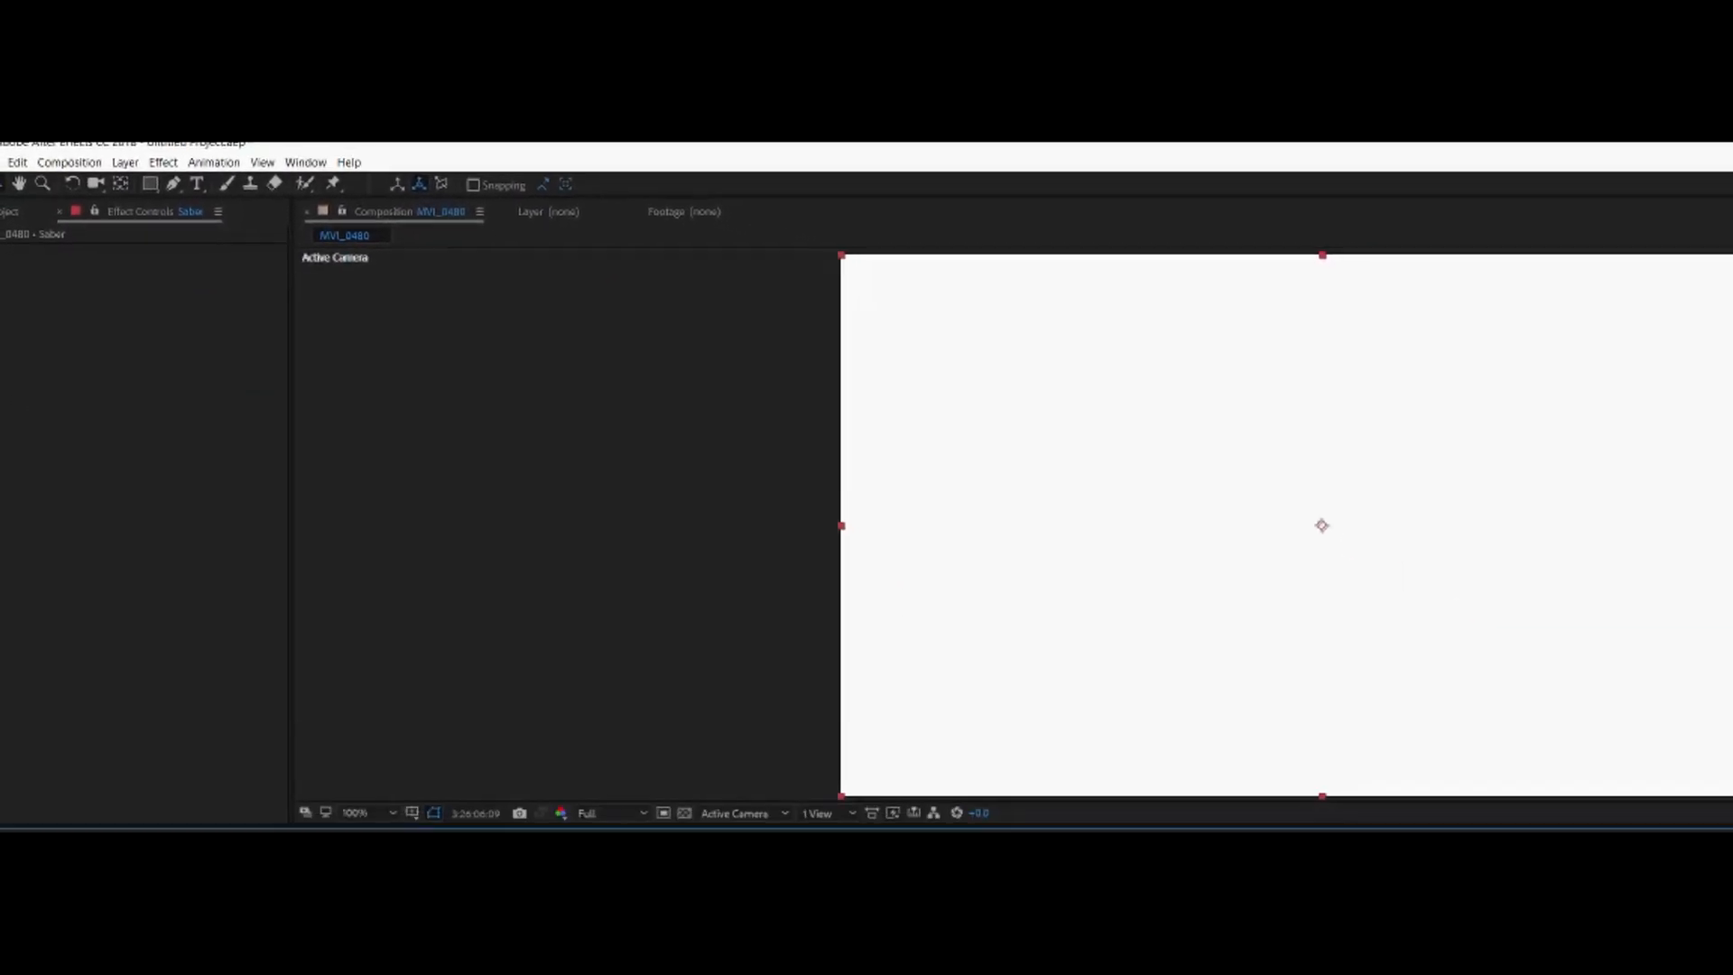
pyautogui.write('Portal')
pyautogui.press('Return')
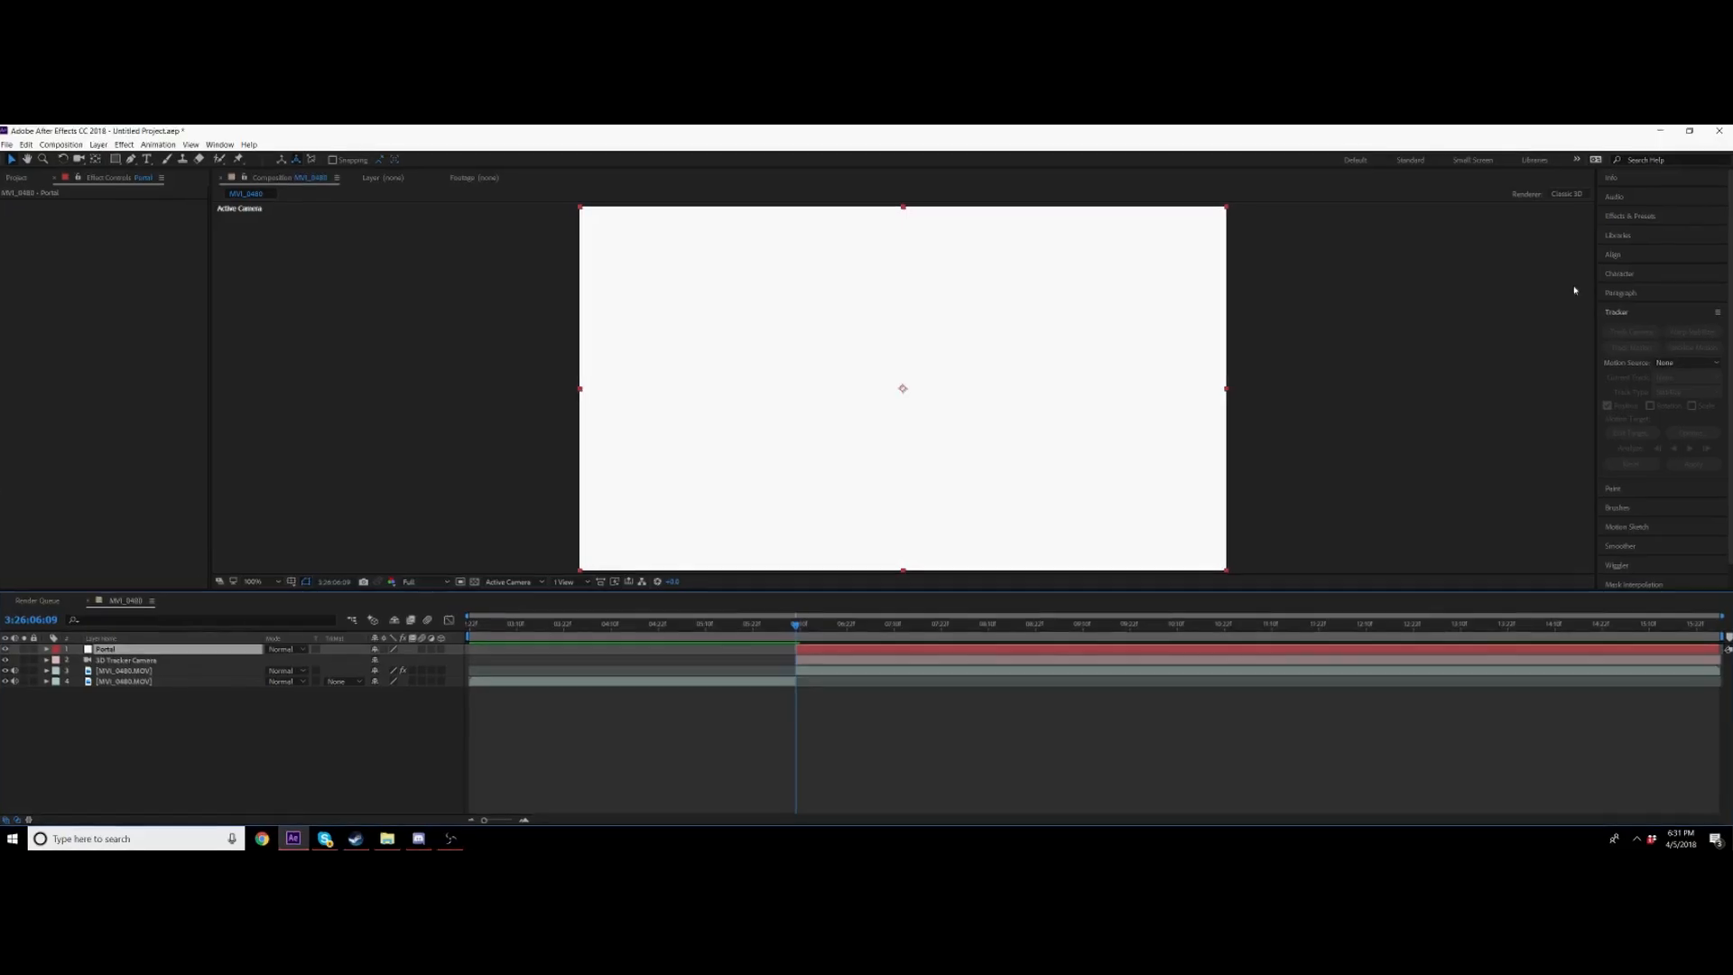
# Step: Search the effects for saber and apply the Saber effect to the Portal solid
pyautogui.click(1633, 216)
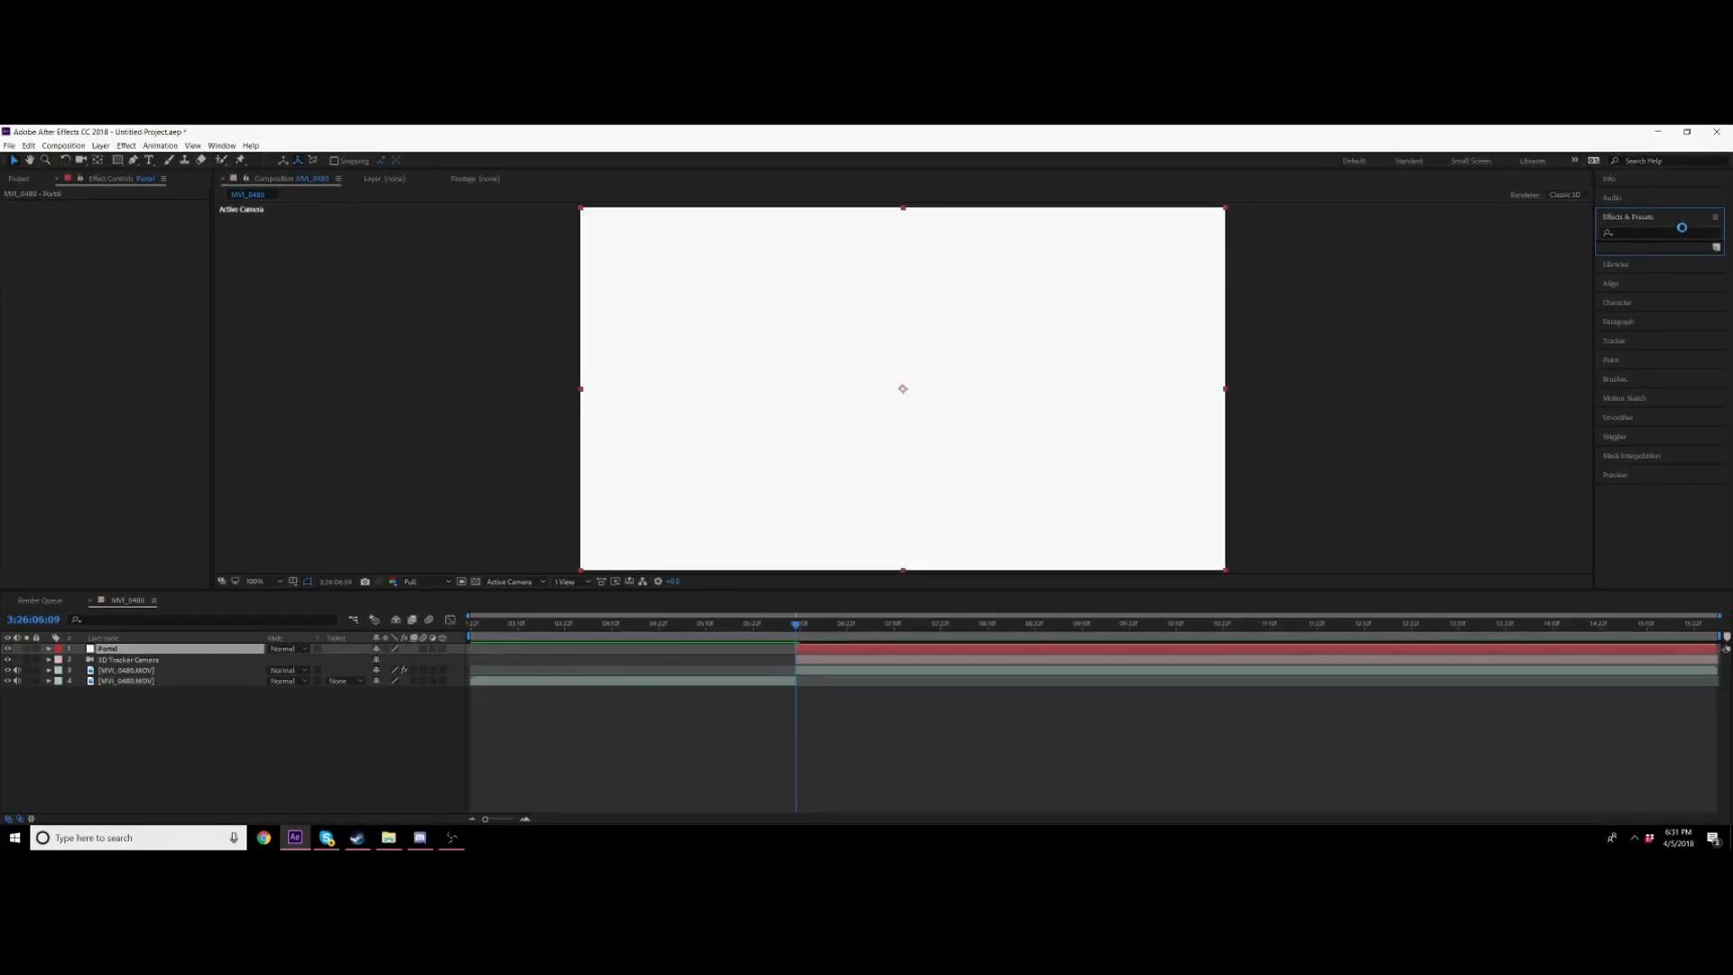
pyautogui.write('saber')
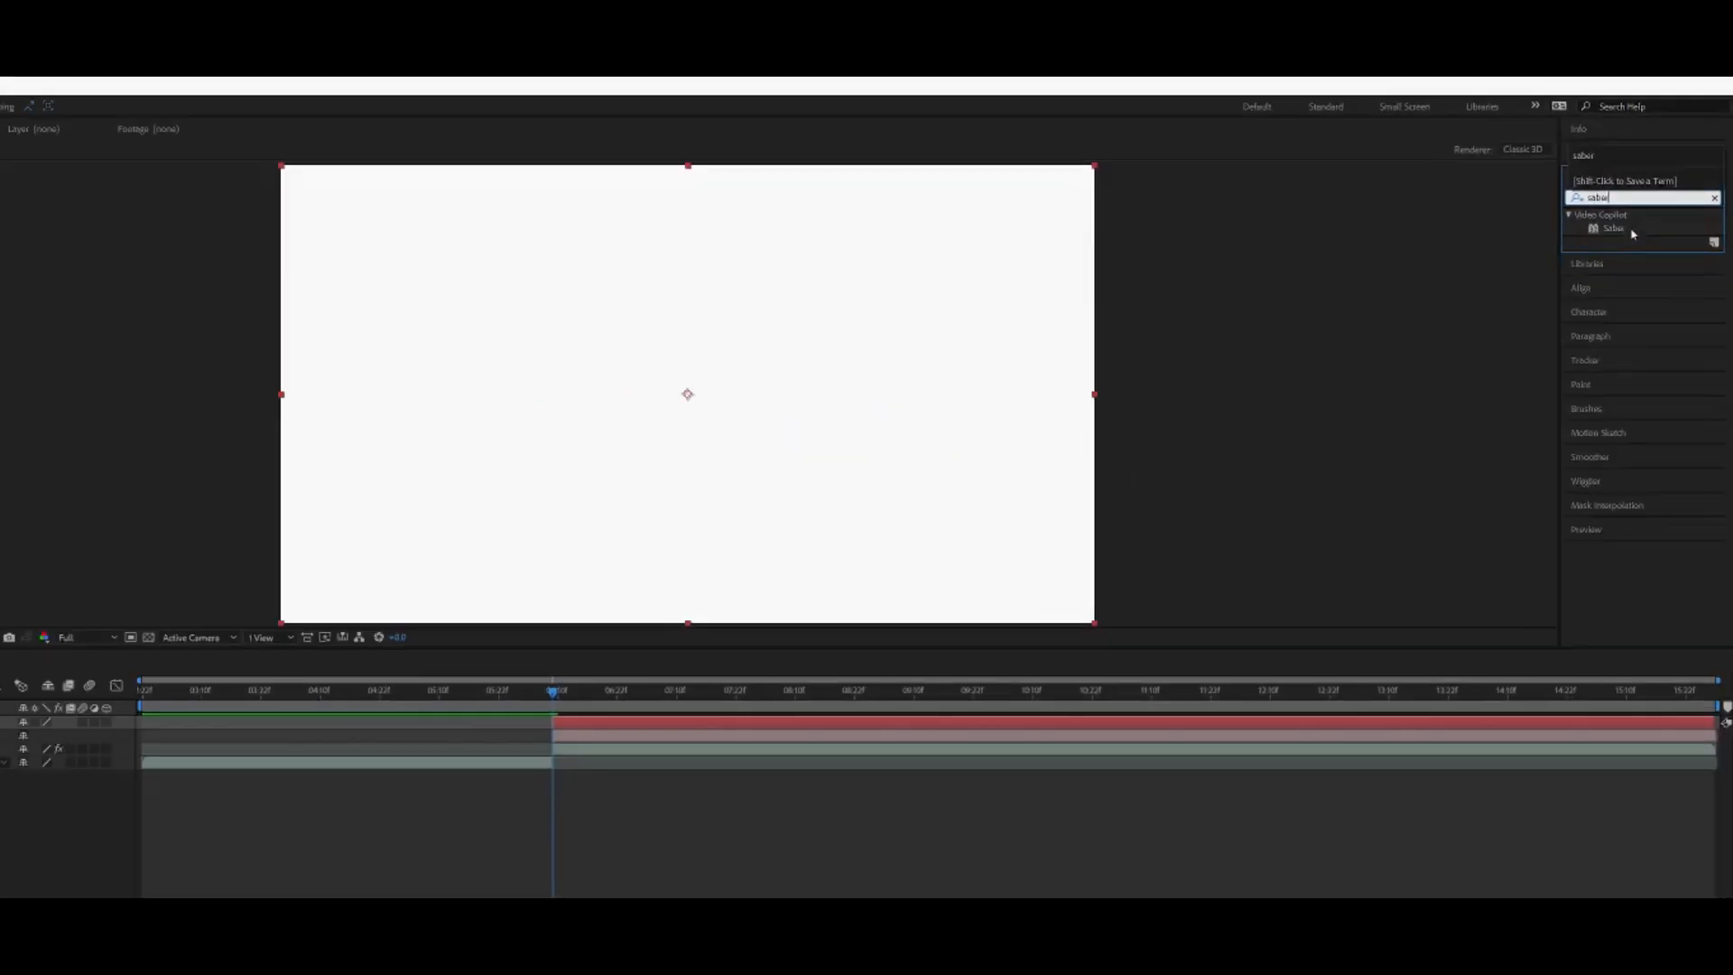
pyautogui.doubleClick(1621, 229)
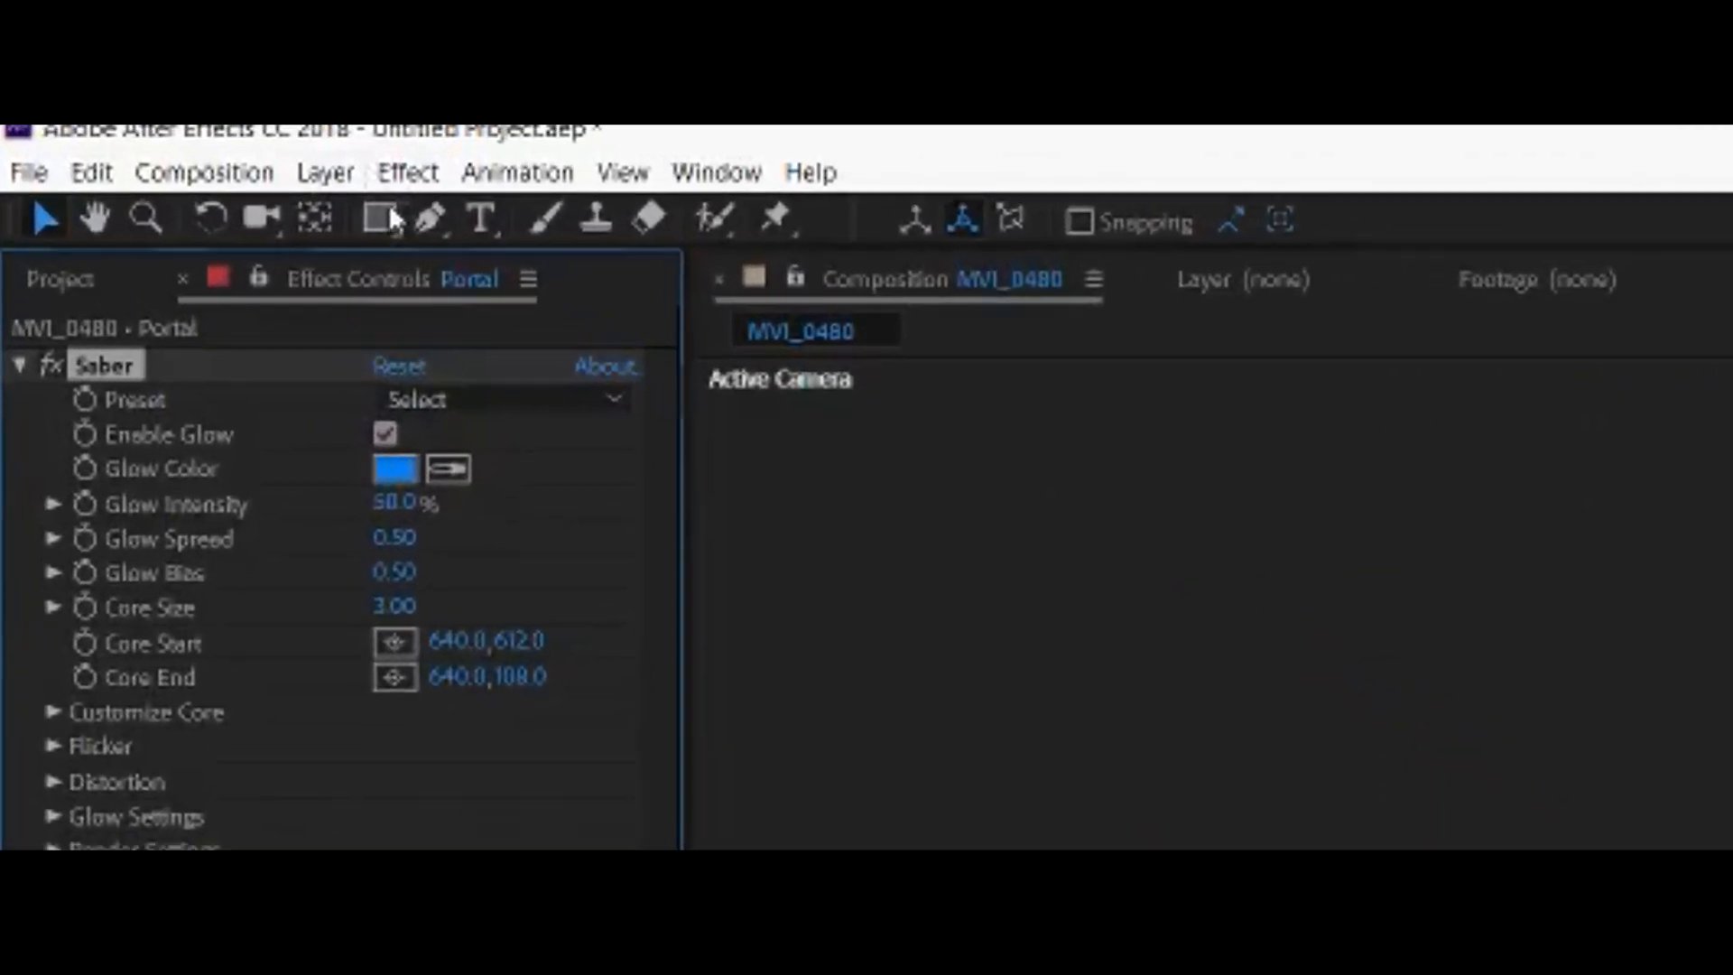
# Step: Draw an elliptical mask around the saber blade on the Portal layer and center it on the blade
pyautogui.click(118, 160)
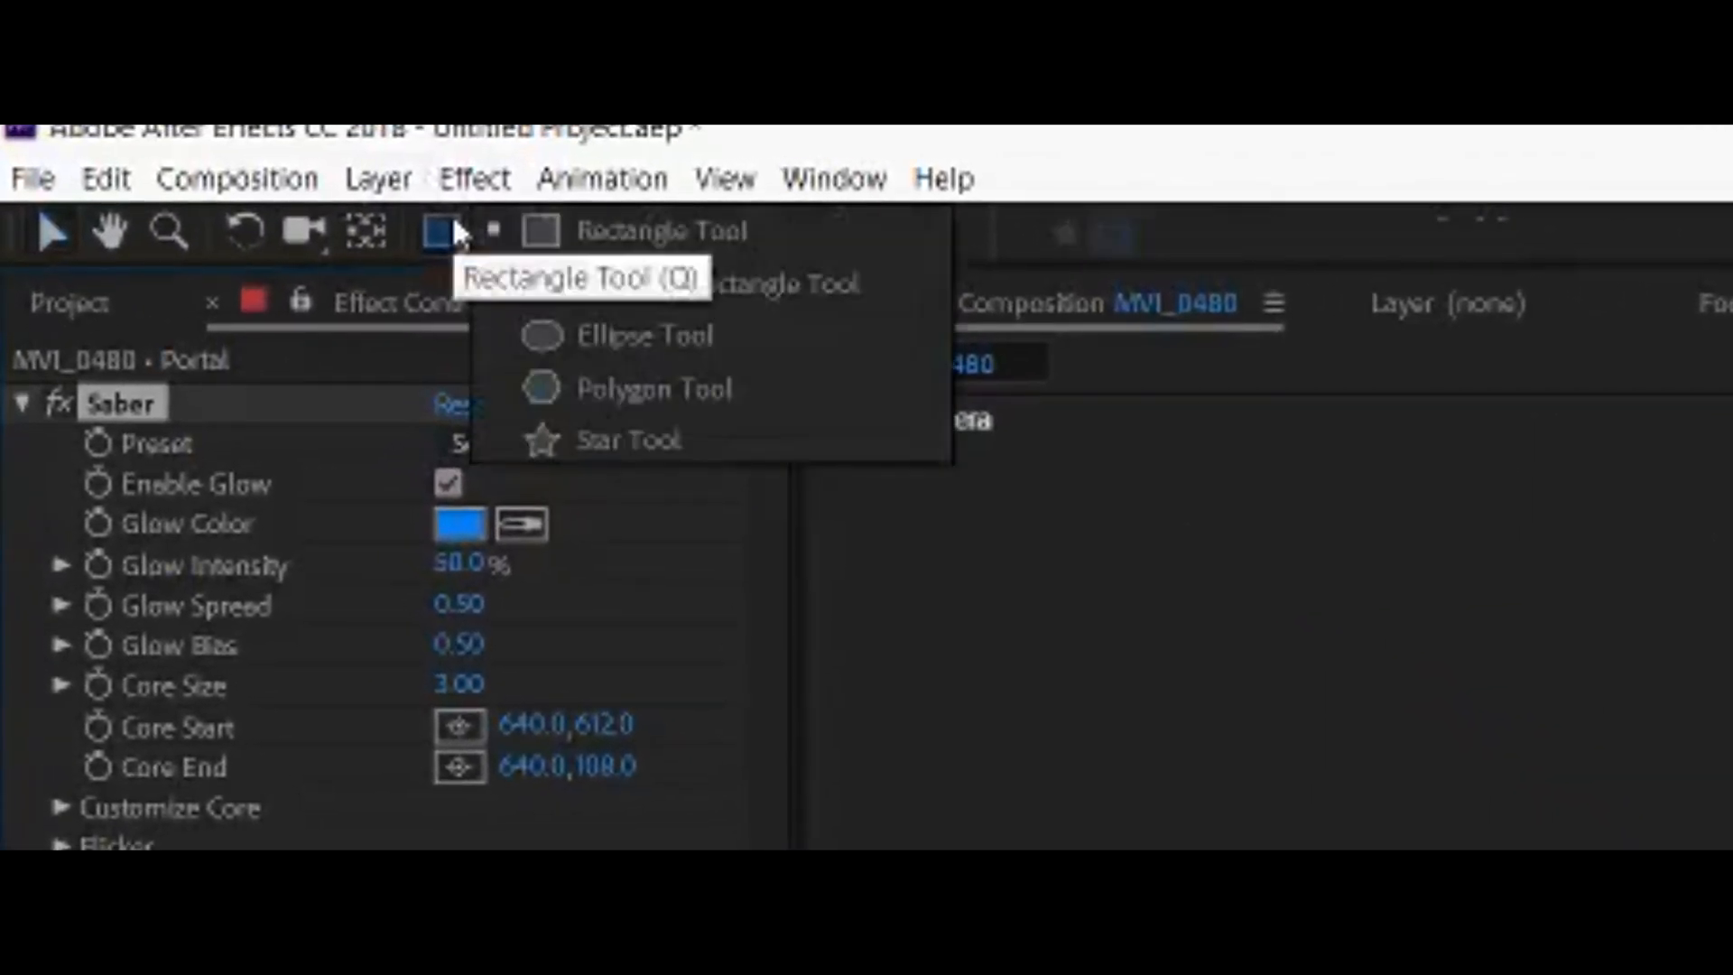
pyautogui.click(641, 348)
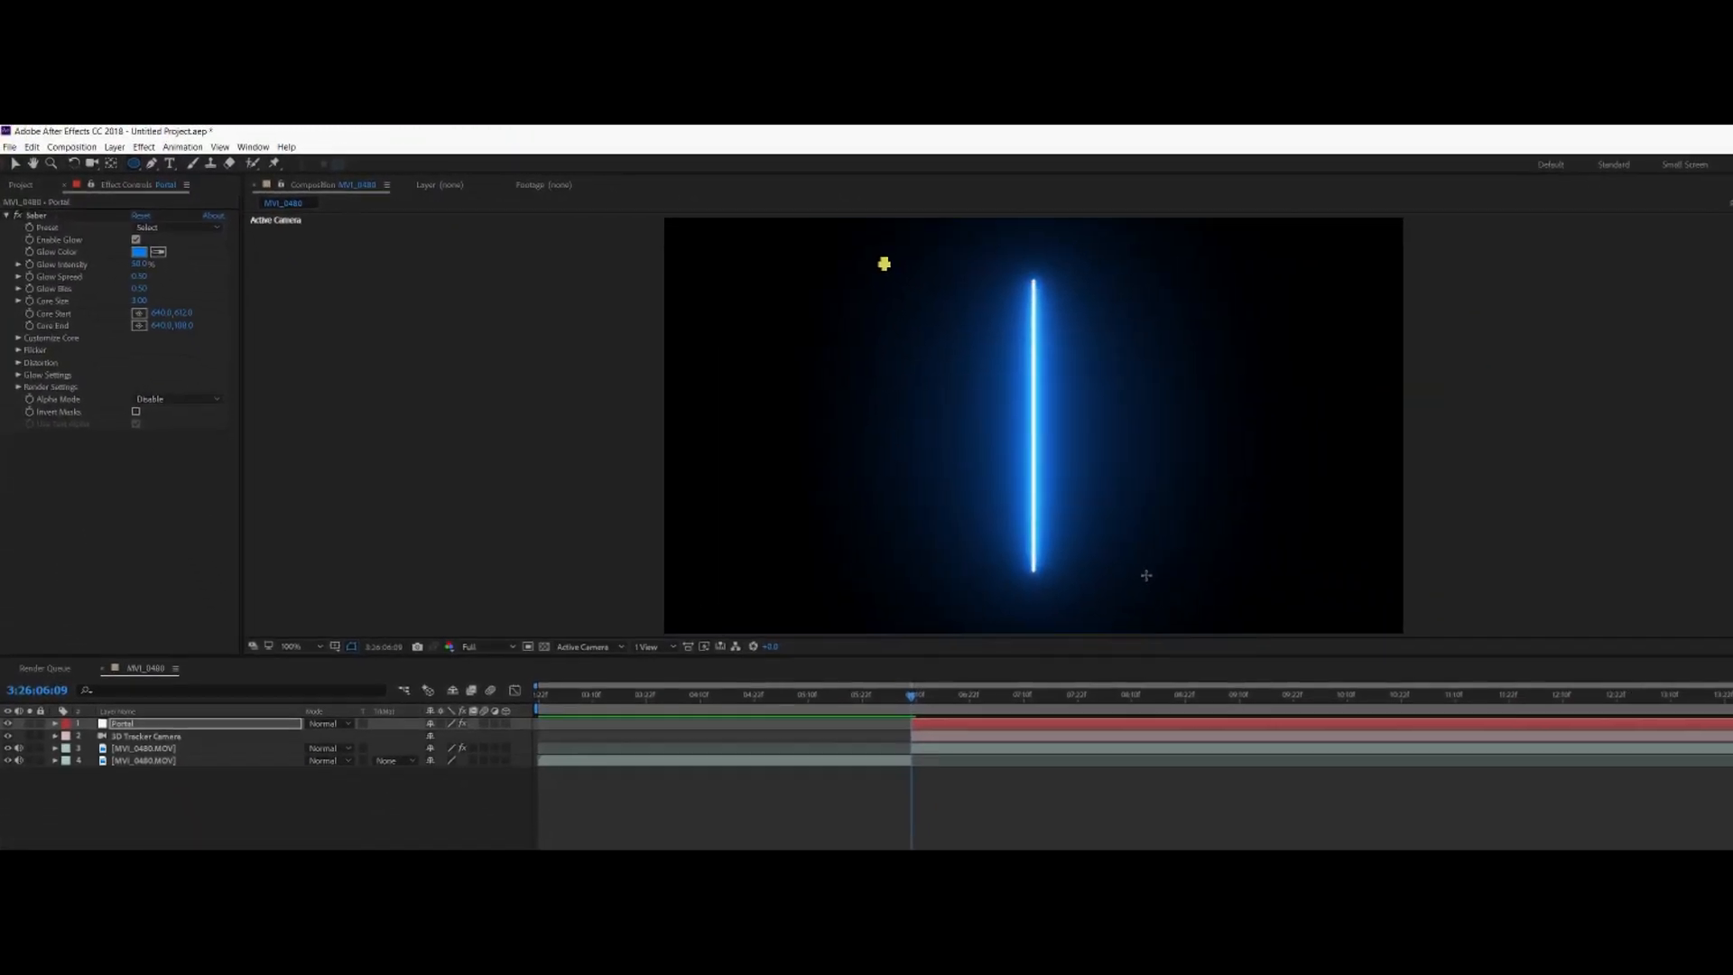
pyautogui.moveTo(884, 263); pyautogui.dragTo(1129, 591)
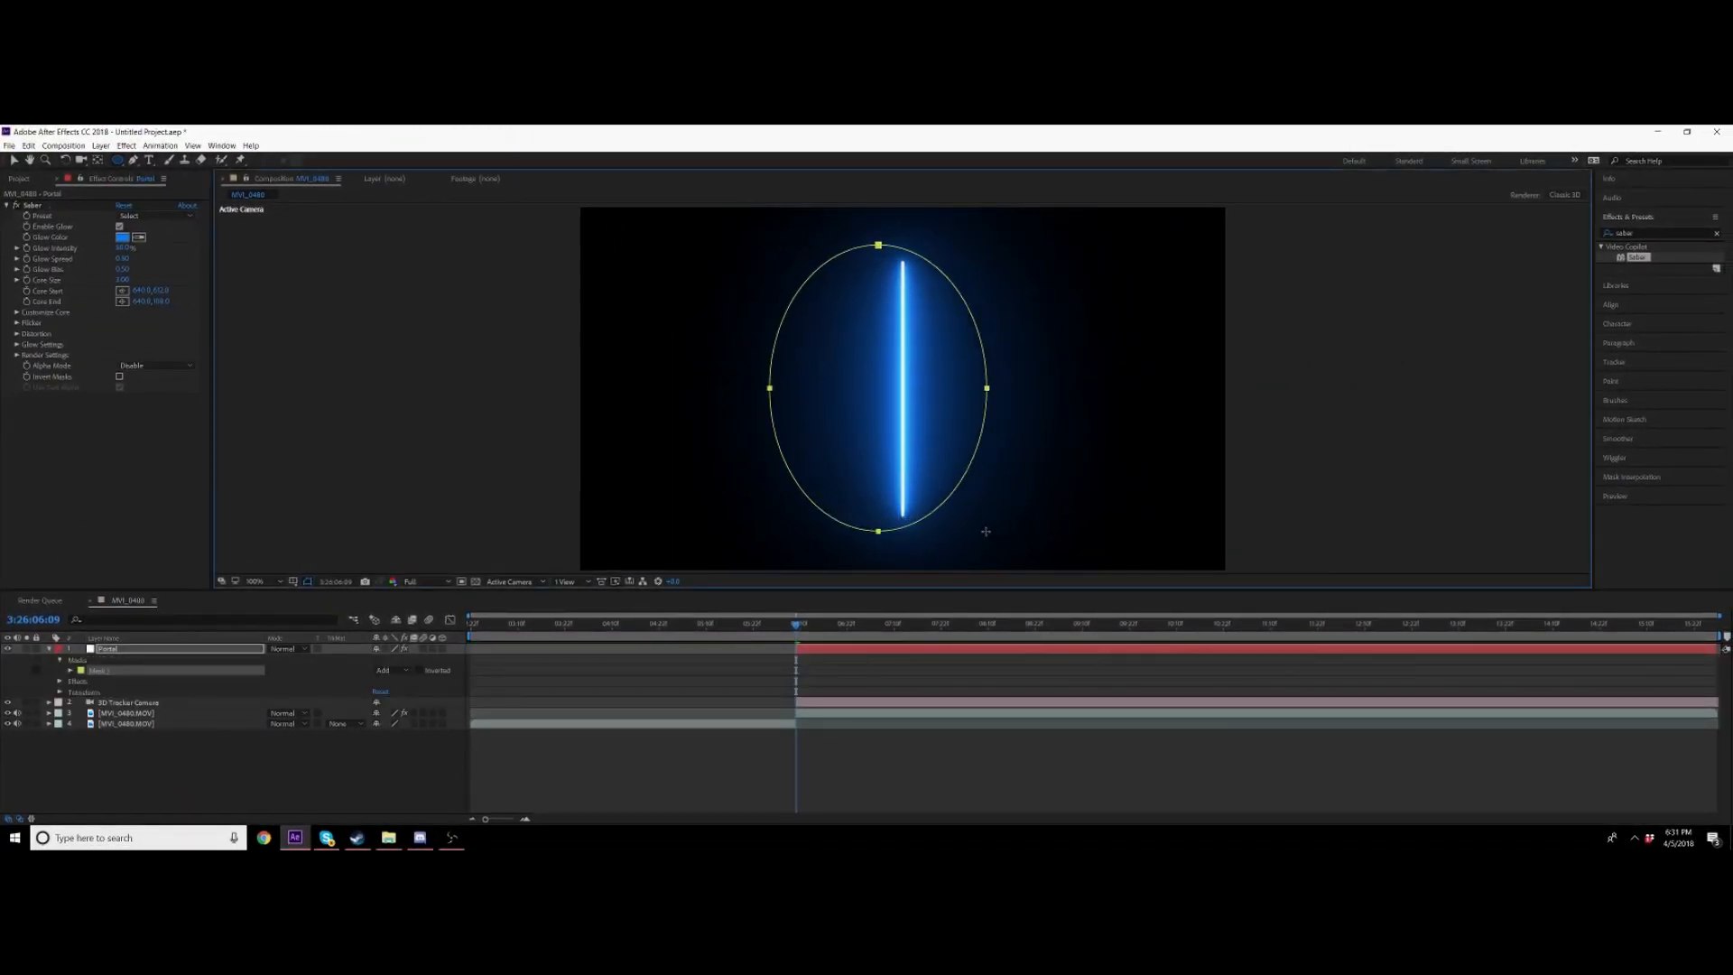
pyautogui.moveTo(985, 531); pyautogui.dragTo(974, 532)
pyautogui.click(14, 159)
pyautogui.click(51, 649)
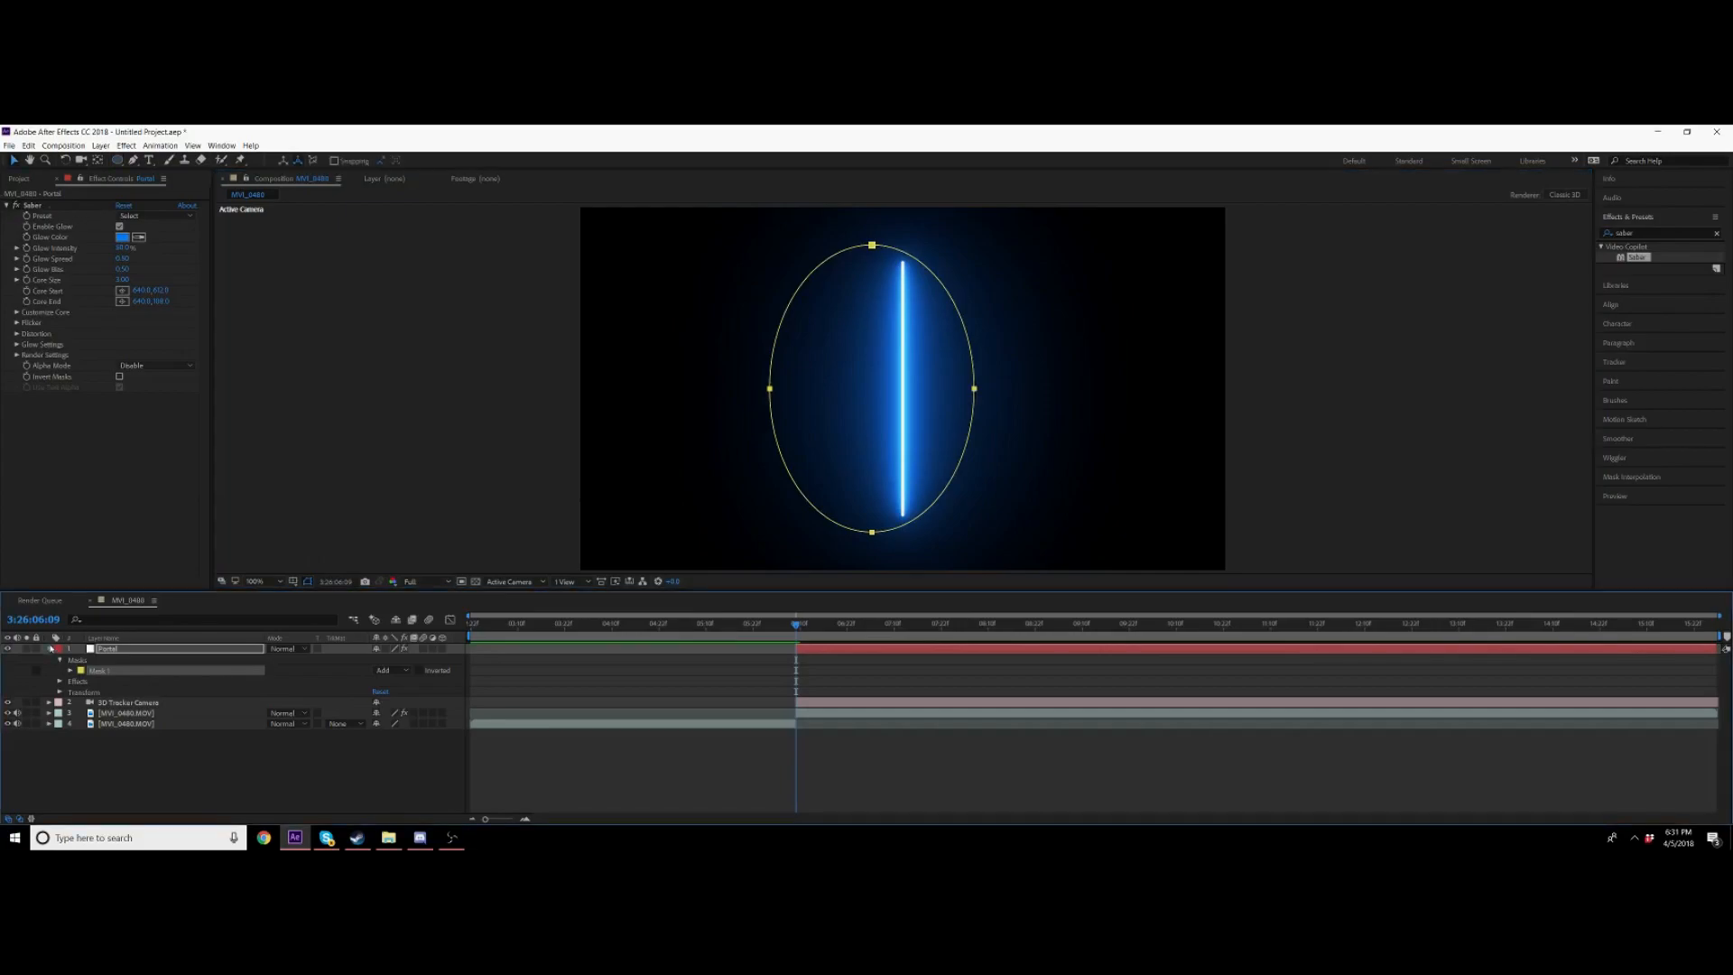
pyautogui.click(52, 648)
pyautogui.moveTo(872, 244); pyautogui.dragTo(902, 245)
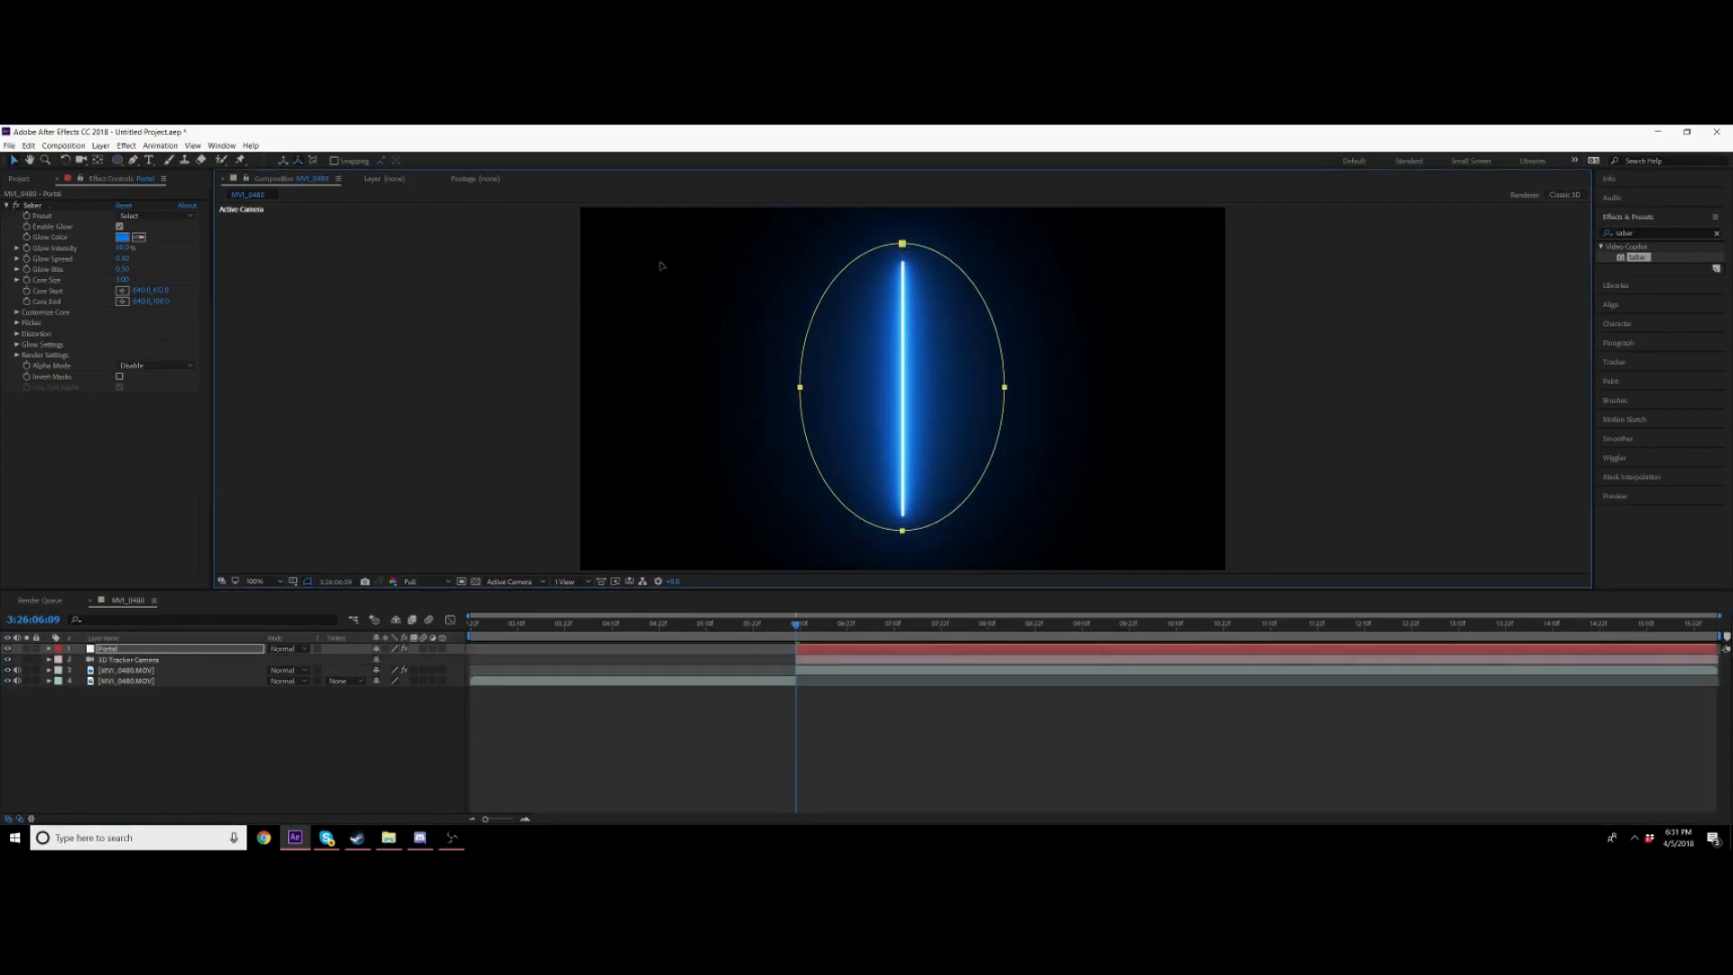
# Step: Set the Saber preset to Portal and its core type to Layer Masks
pyautogui.click(151, 215)
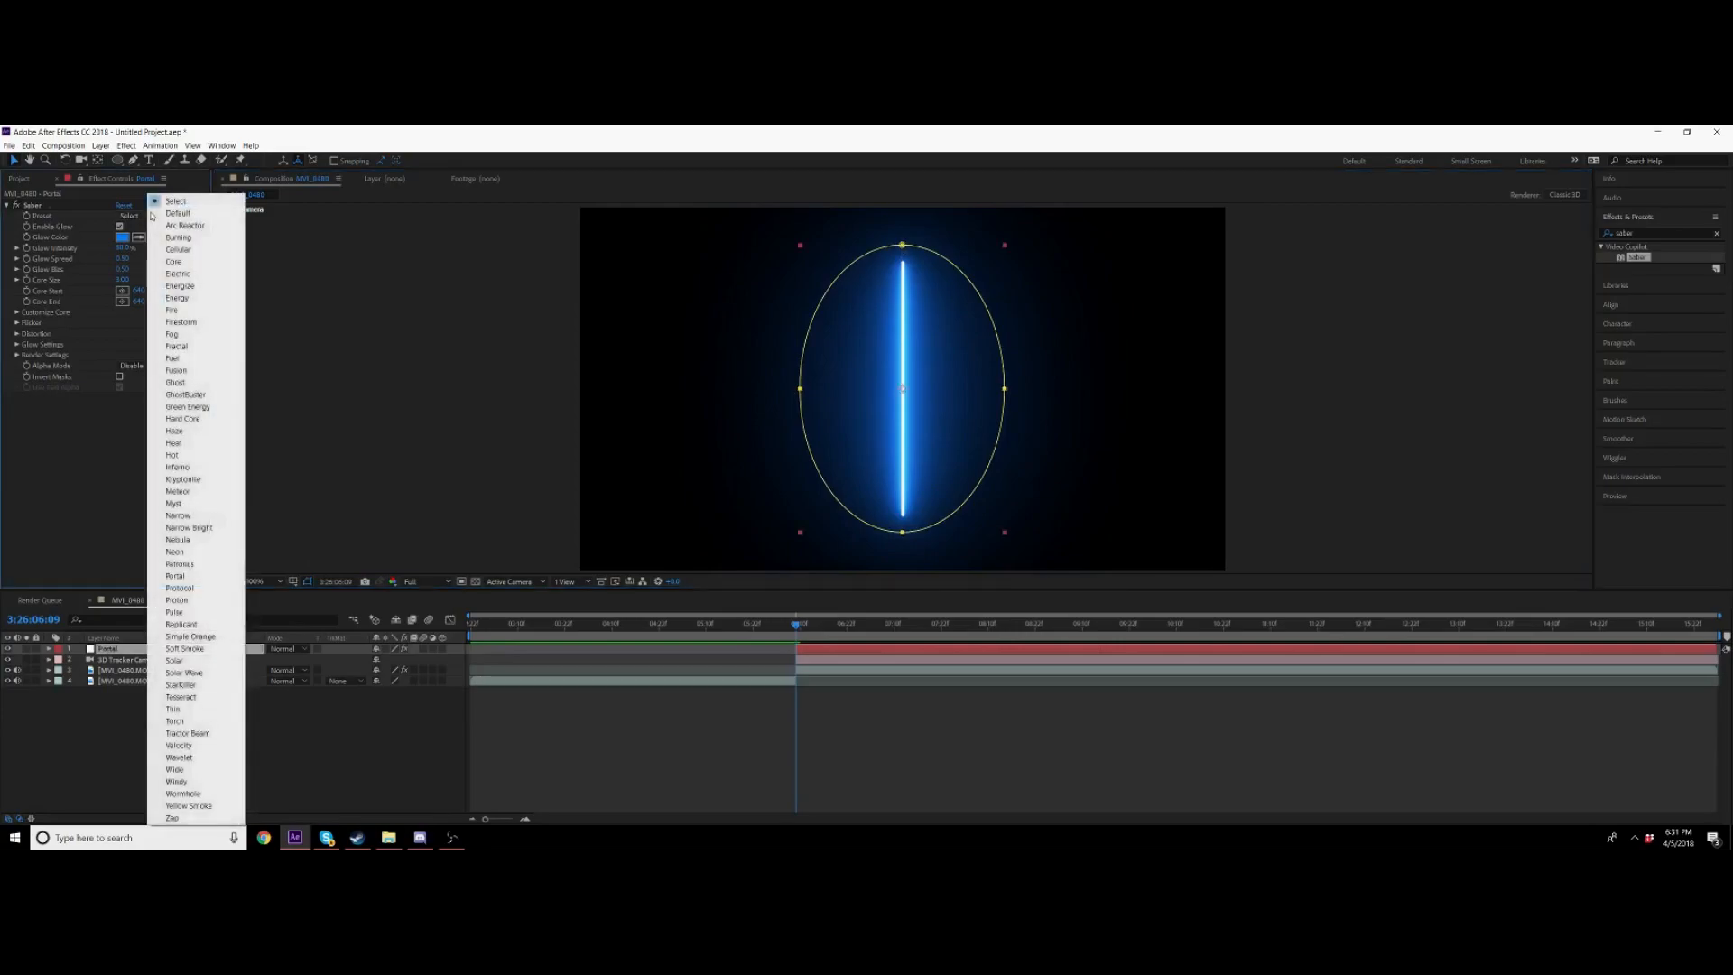
pyautogui.click(175, 576)
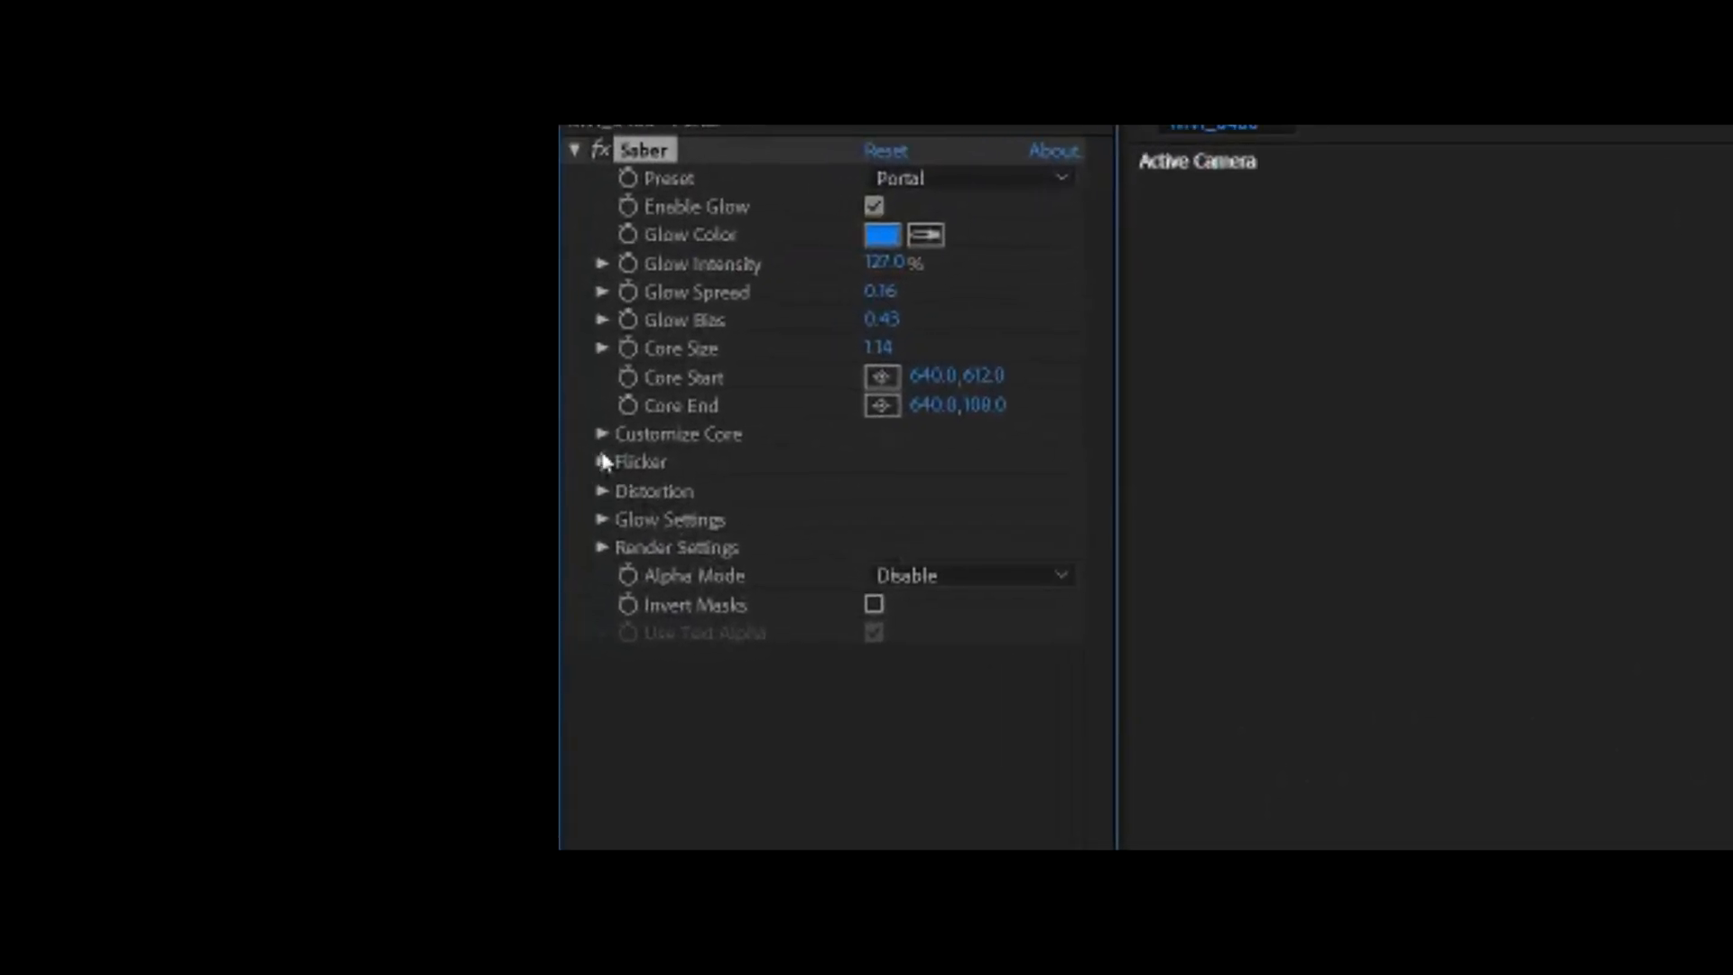
pyautogui.click(602, 434)
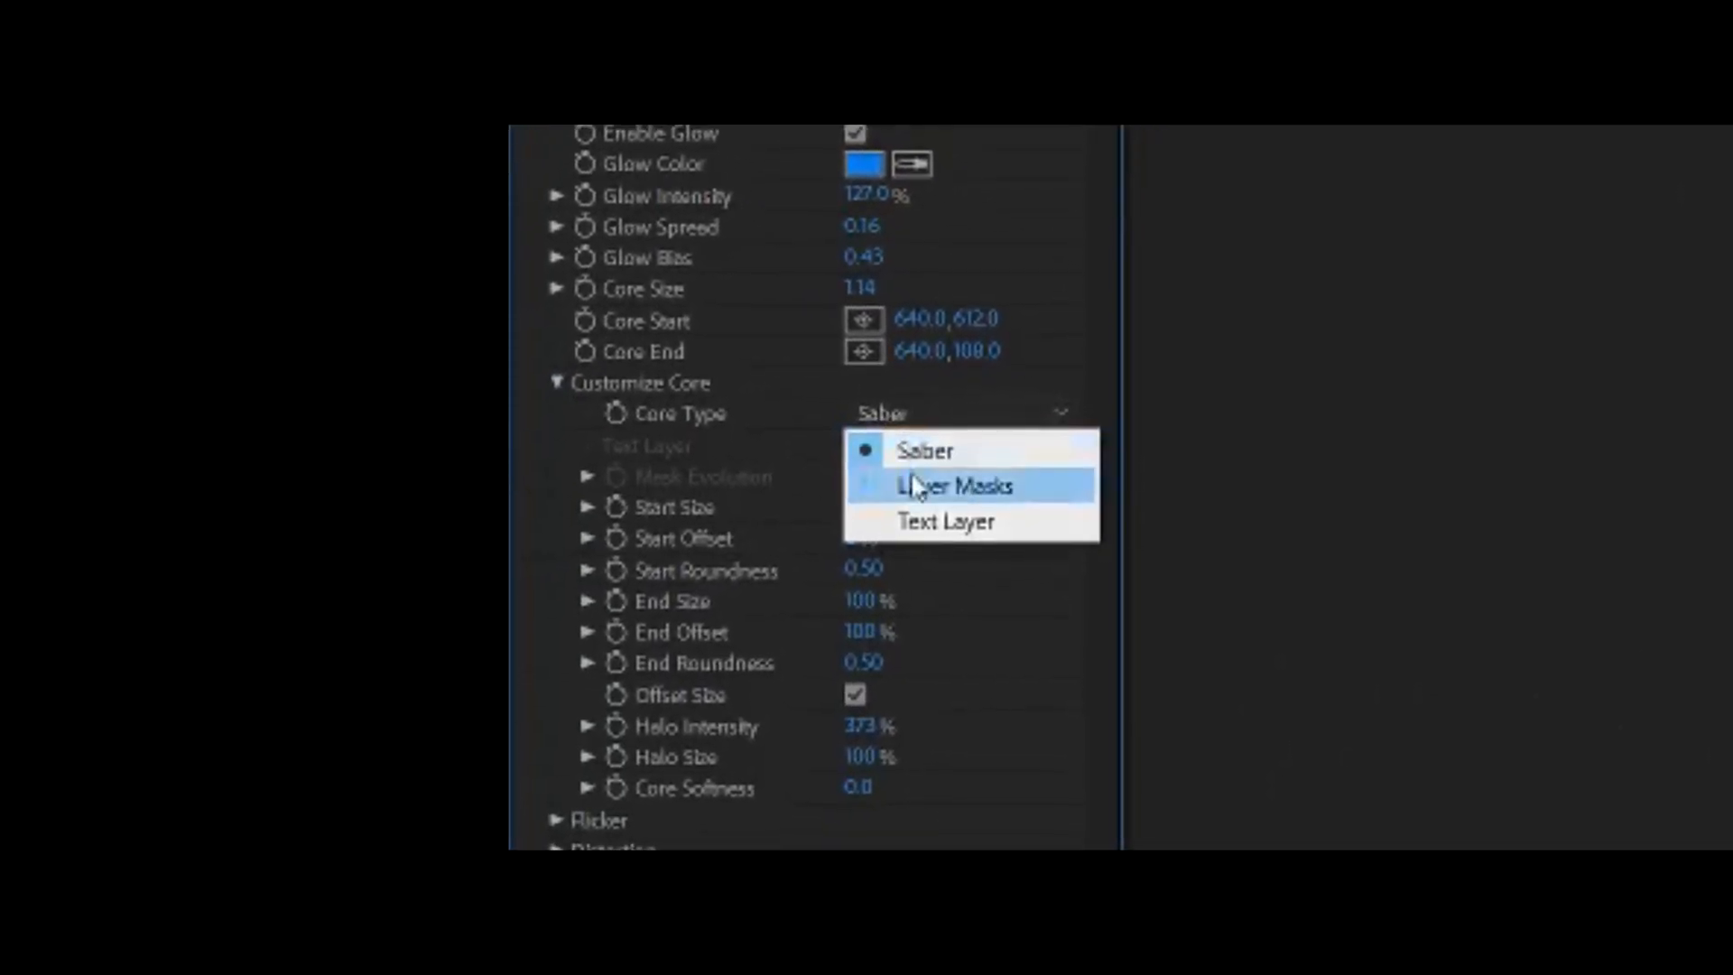
pyautogui.click(921, 496)
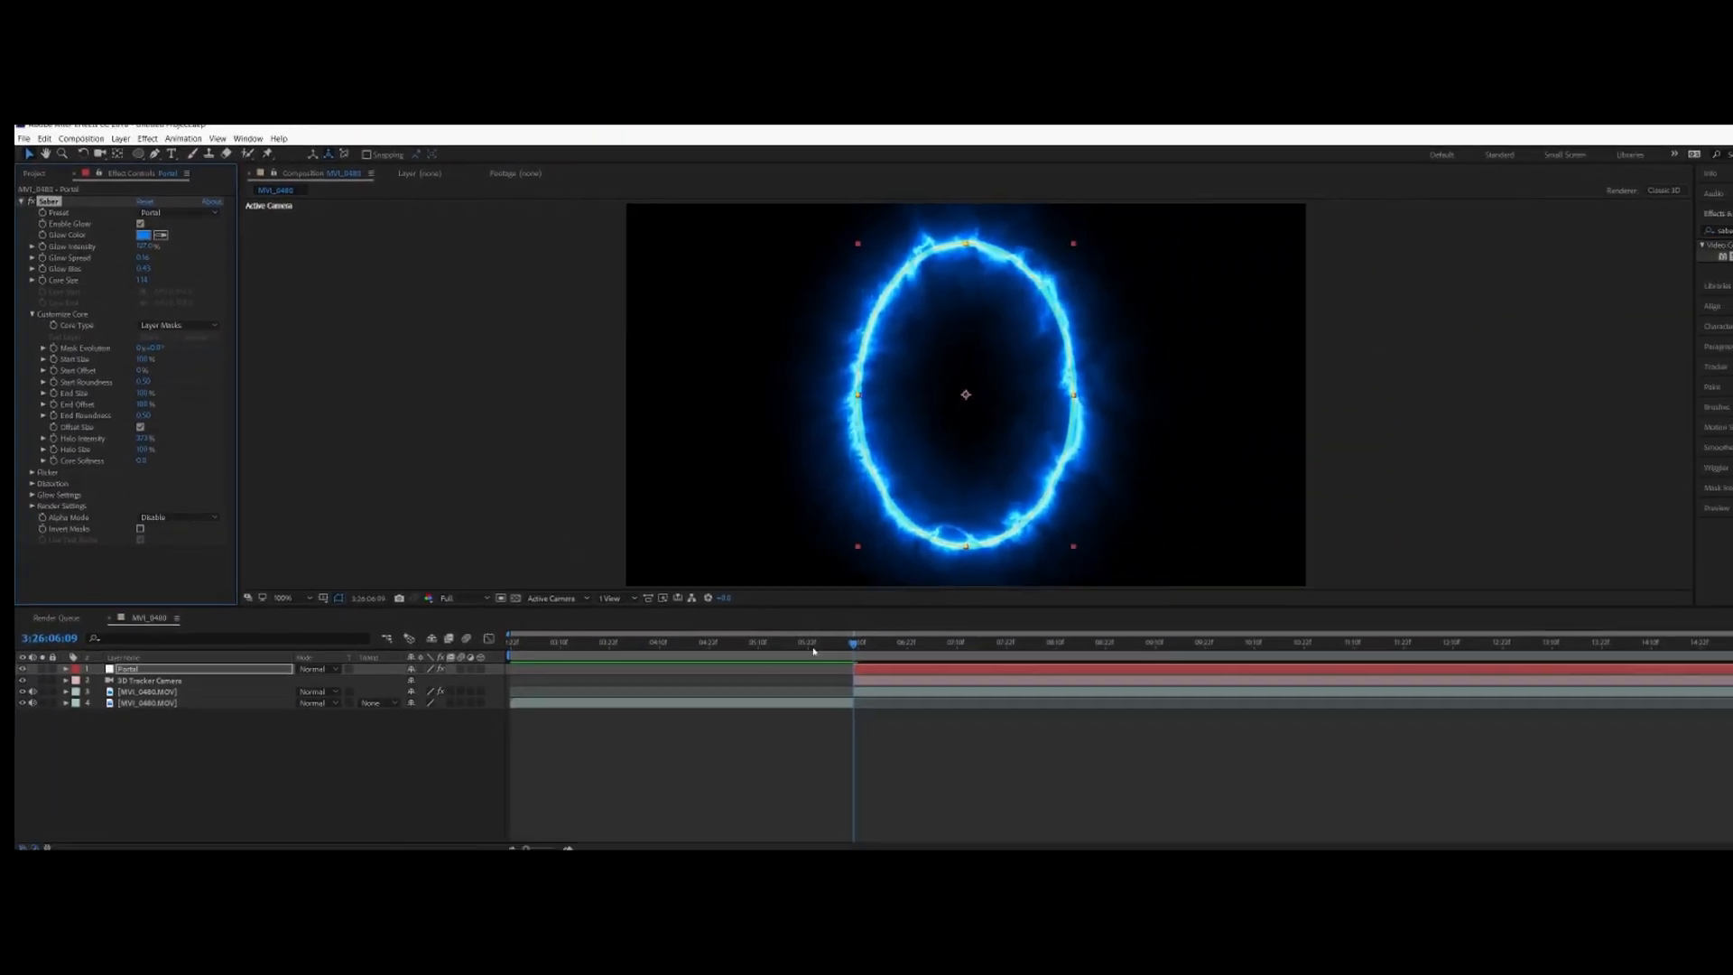
pyautogui.click(923, 311)
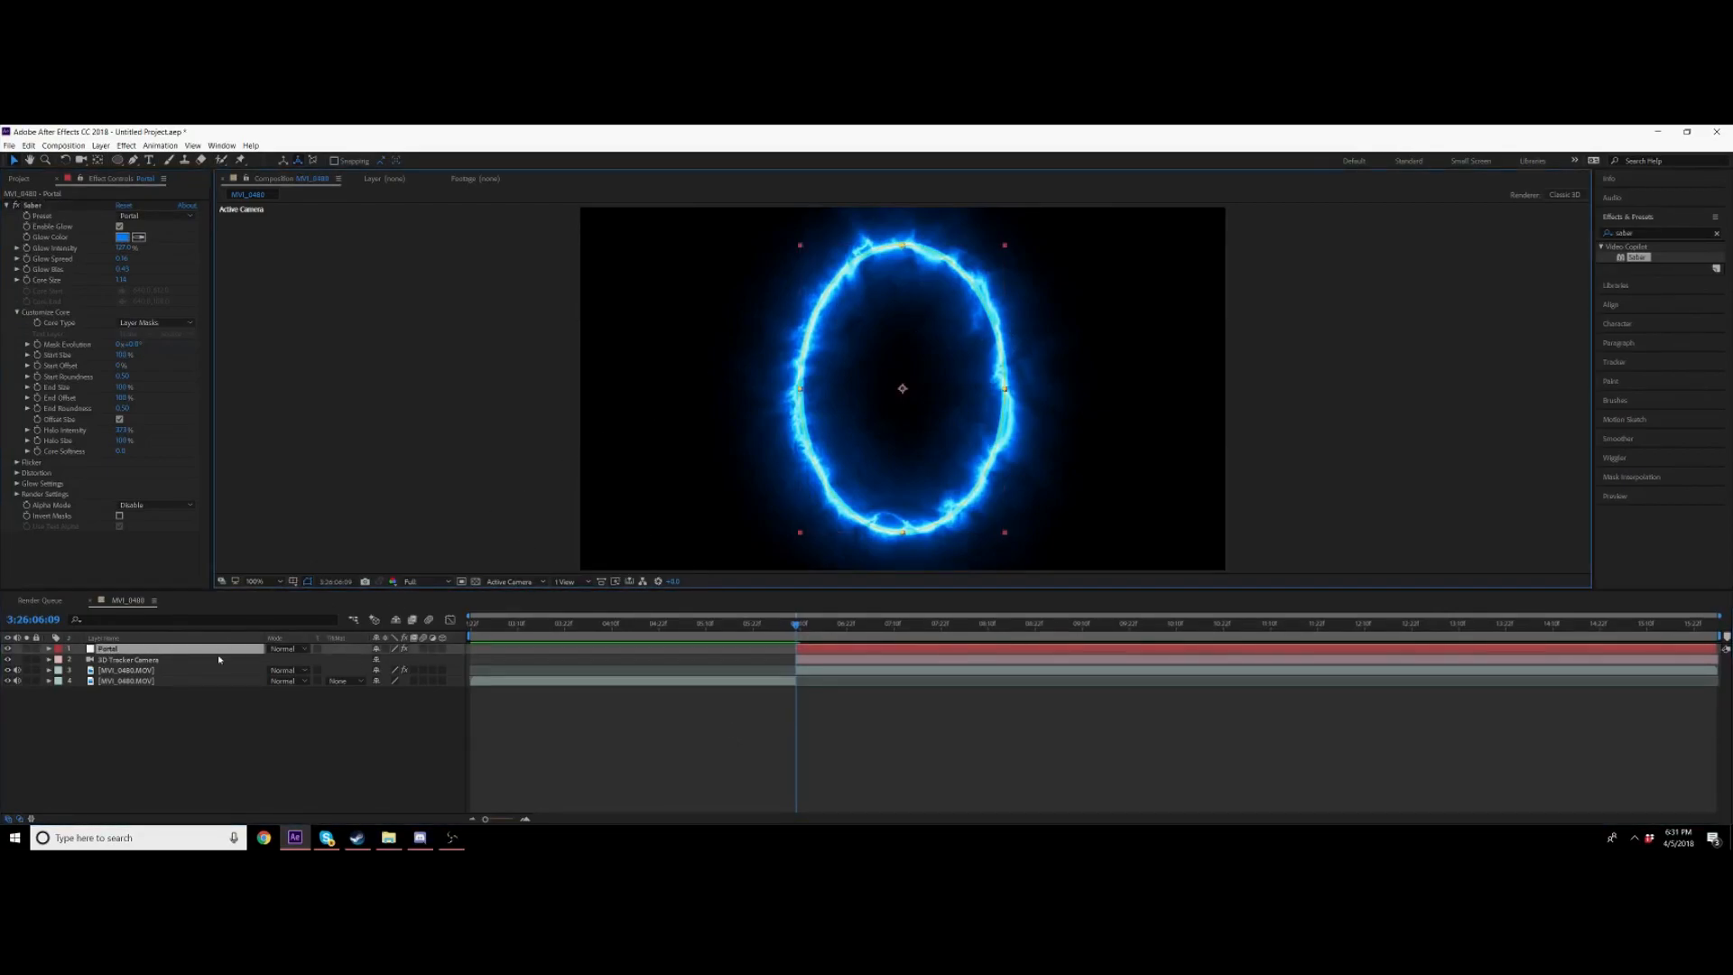
# Step: Delete the Portal layer's existing mask and draw a new, smaller elliptical mask around the saber blade
pyautogui.press('m')
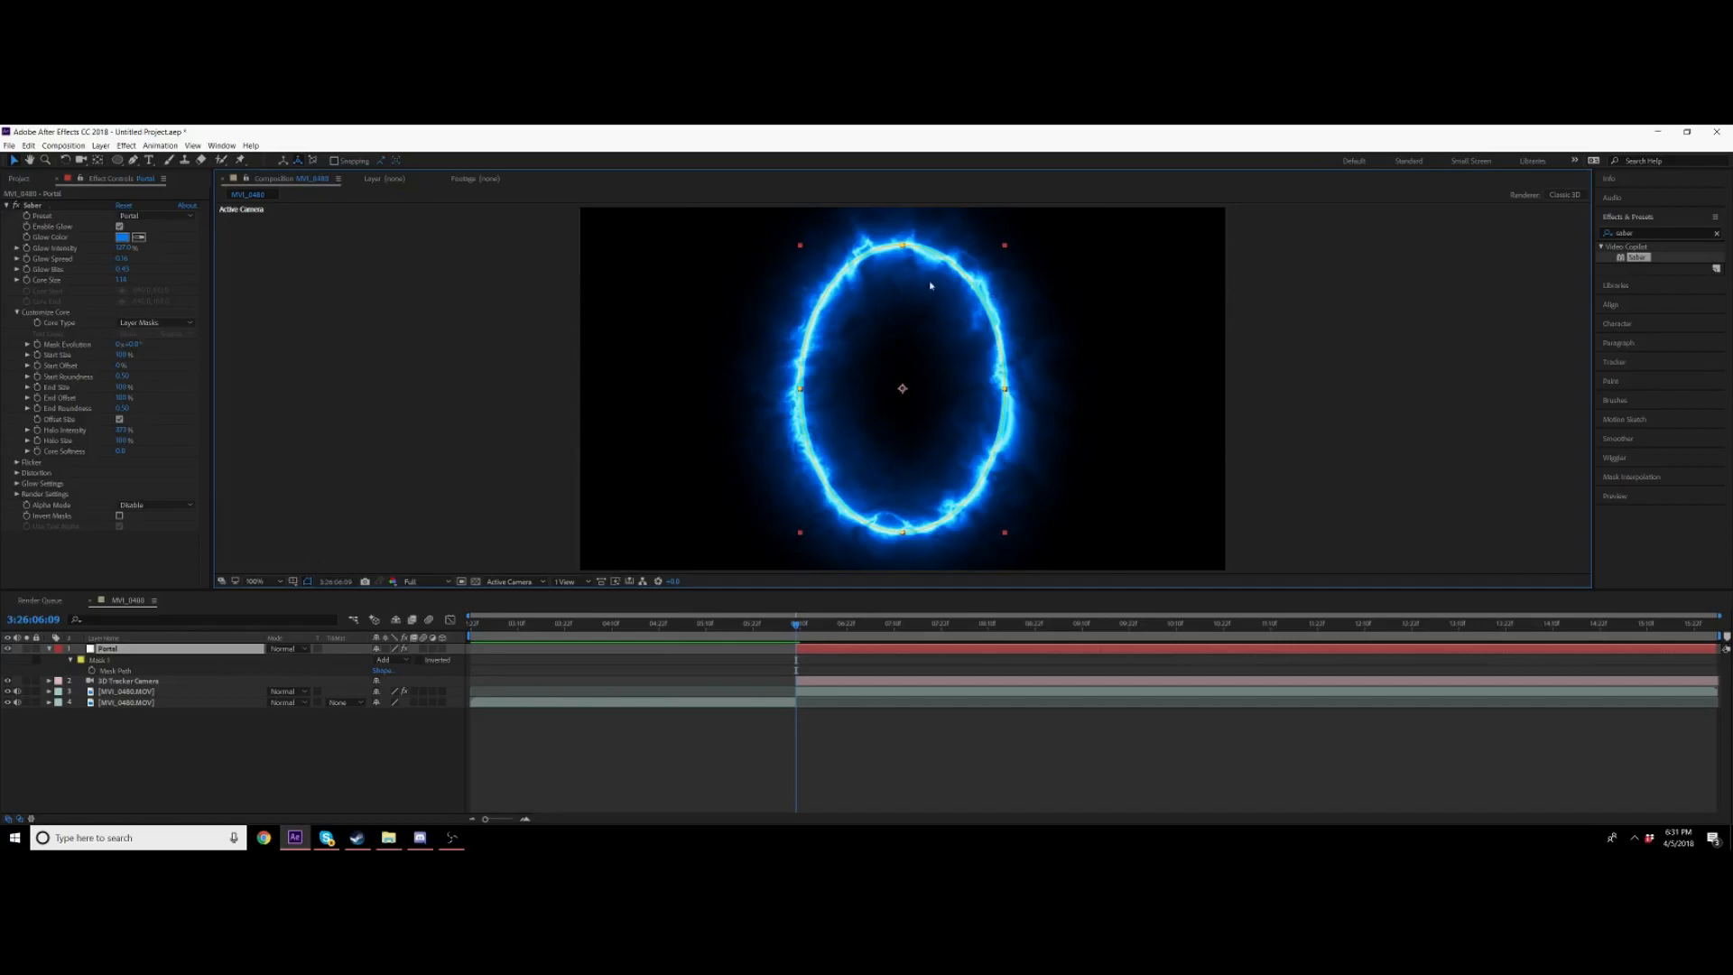
pyautogui.click(110, 670)
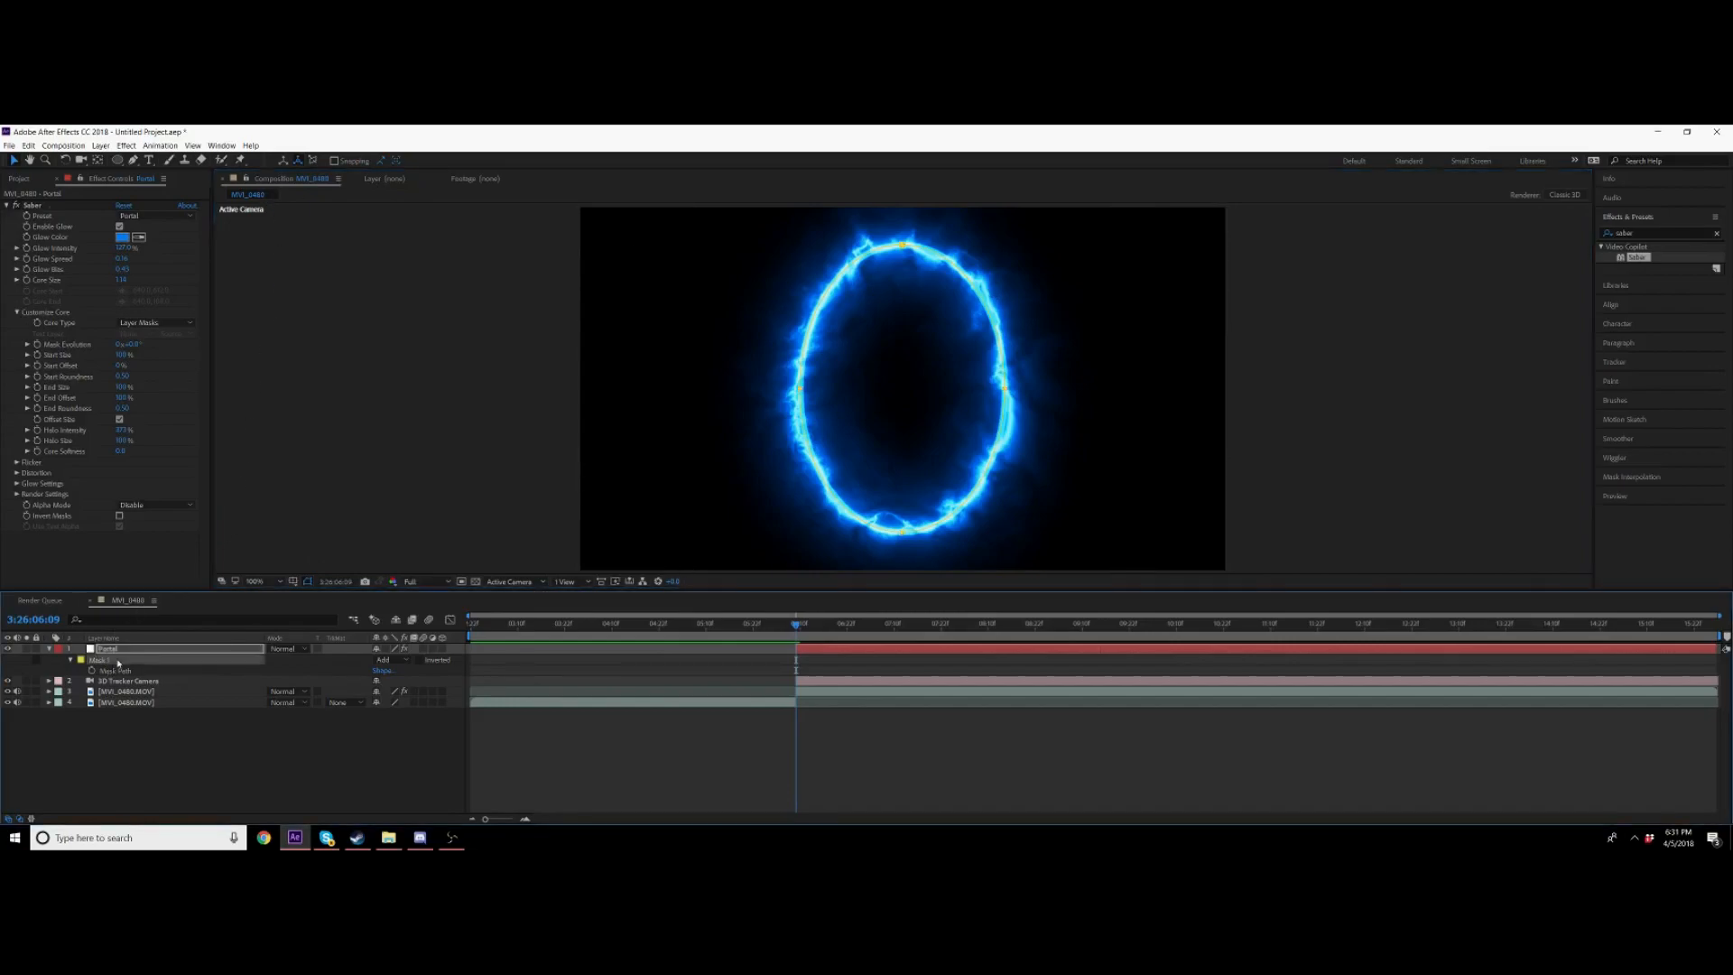
pyautogui.press('Delete')
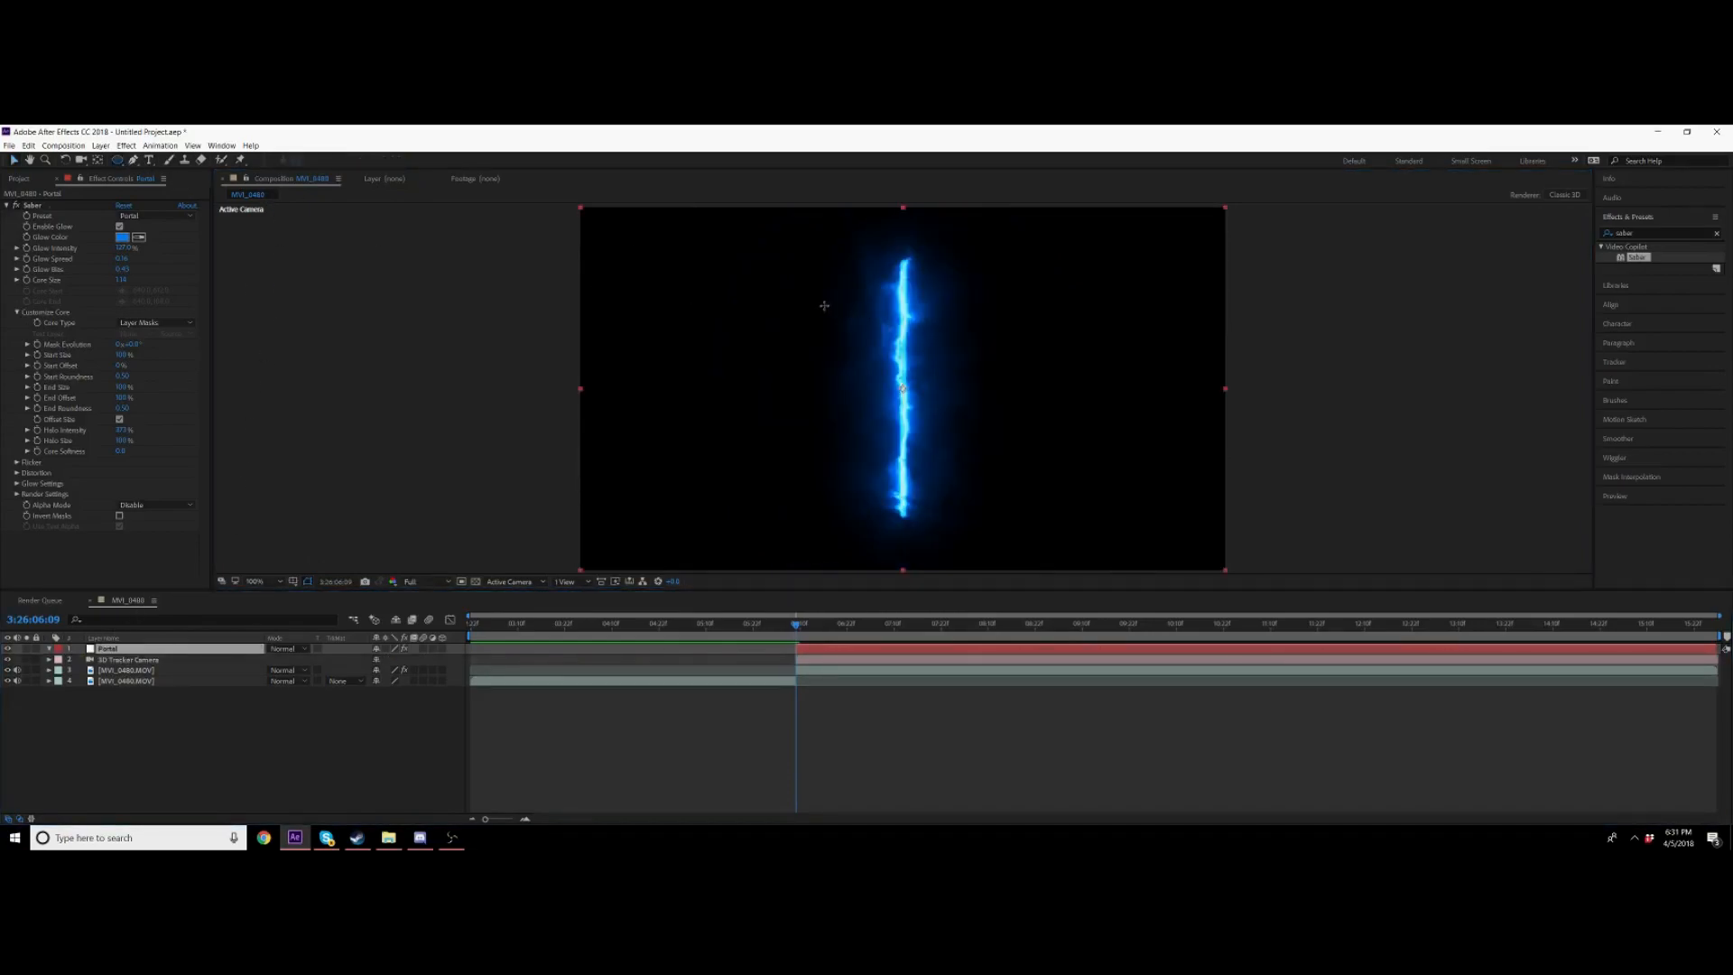
pyautogui.moveTo(826, 290); pyautogui.dragTo(984, 505)
pyautogui.click(12, 166)
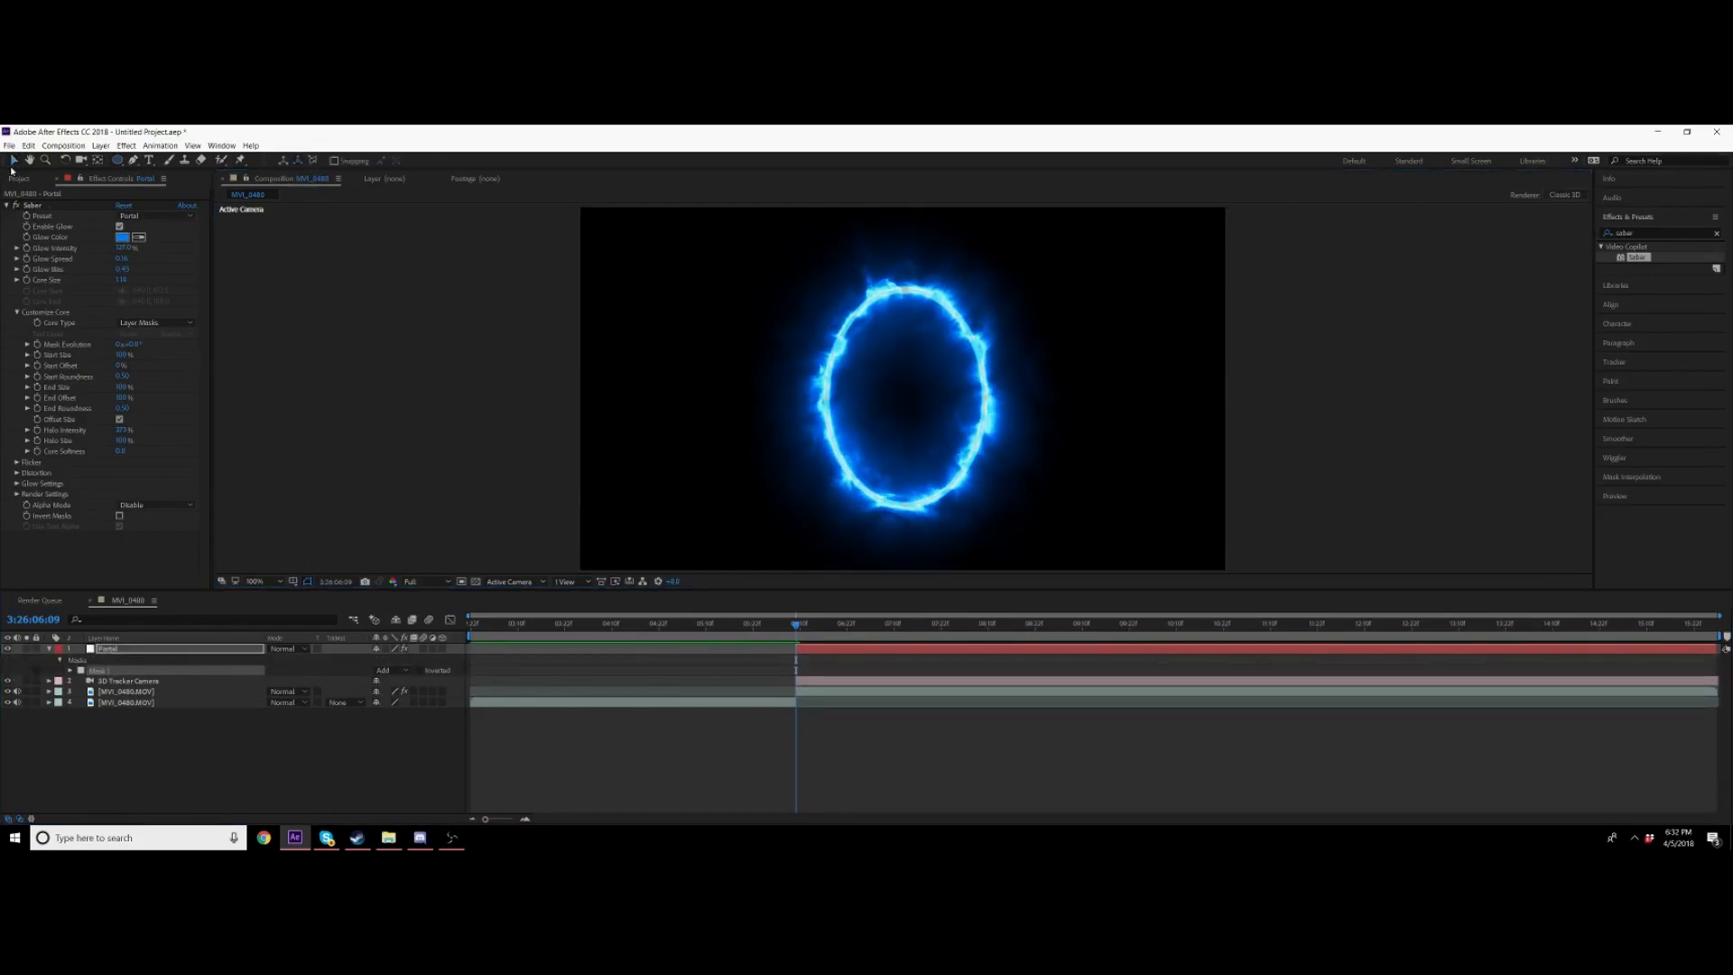
# Step: Move the new elliptical mask upward on the Portal layer
pyautogui.click(47, 648)
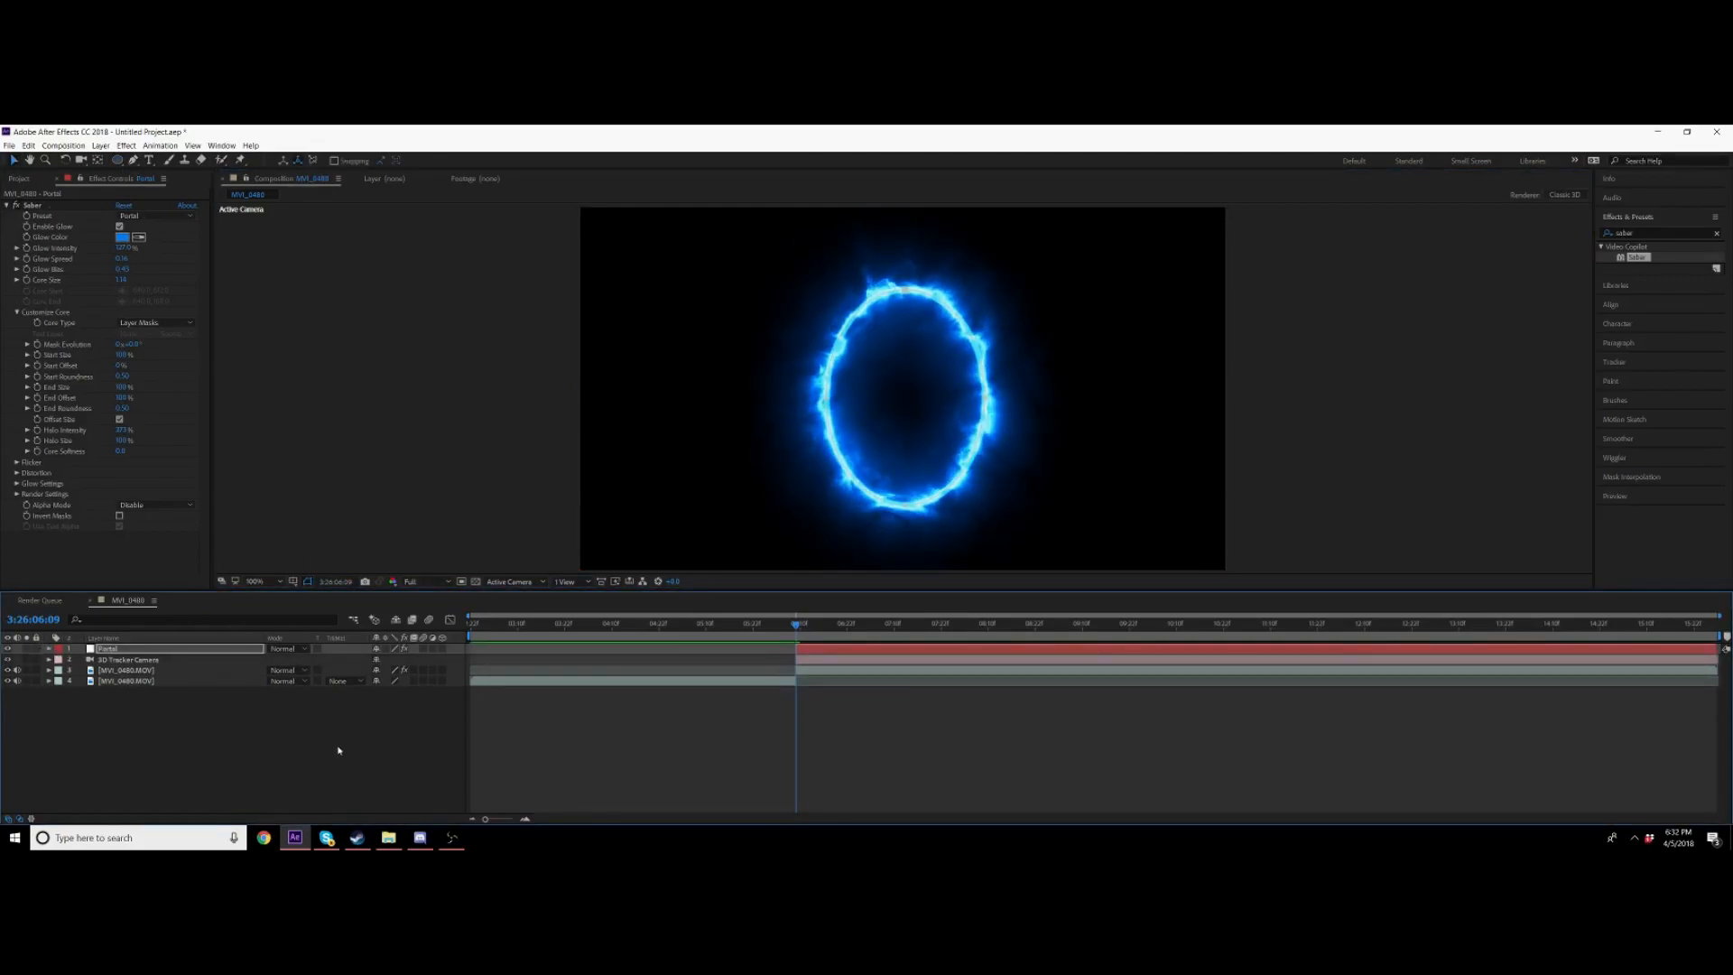
pyautogui.click(997, 292)
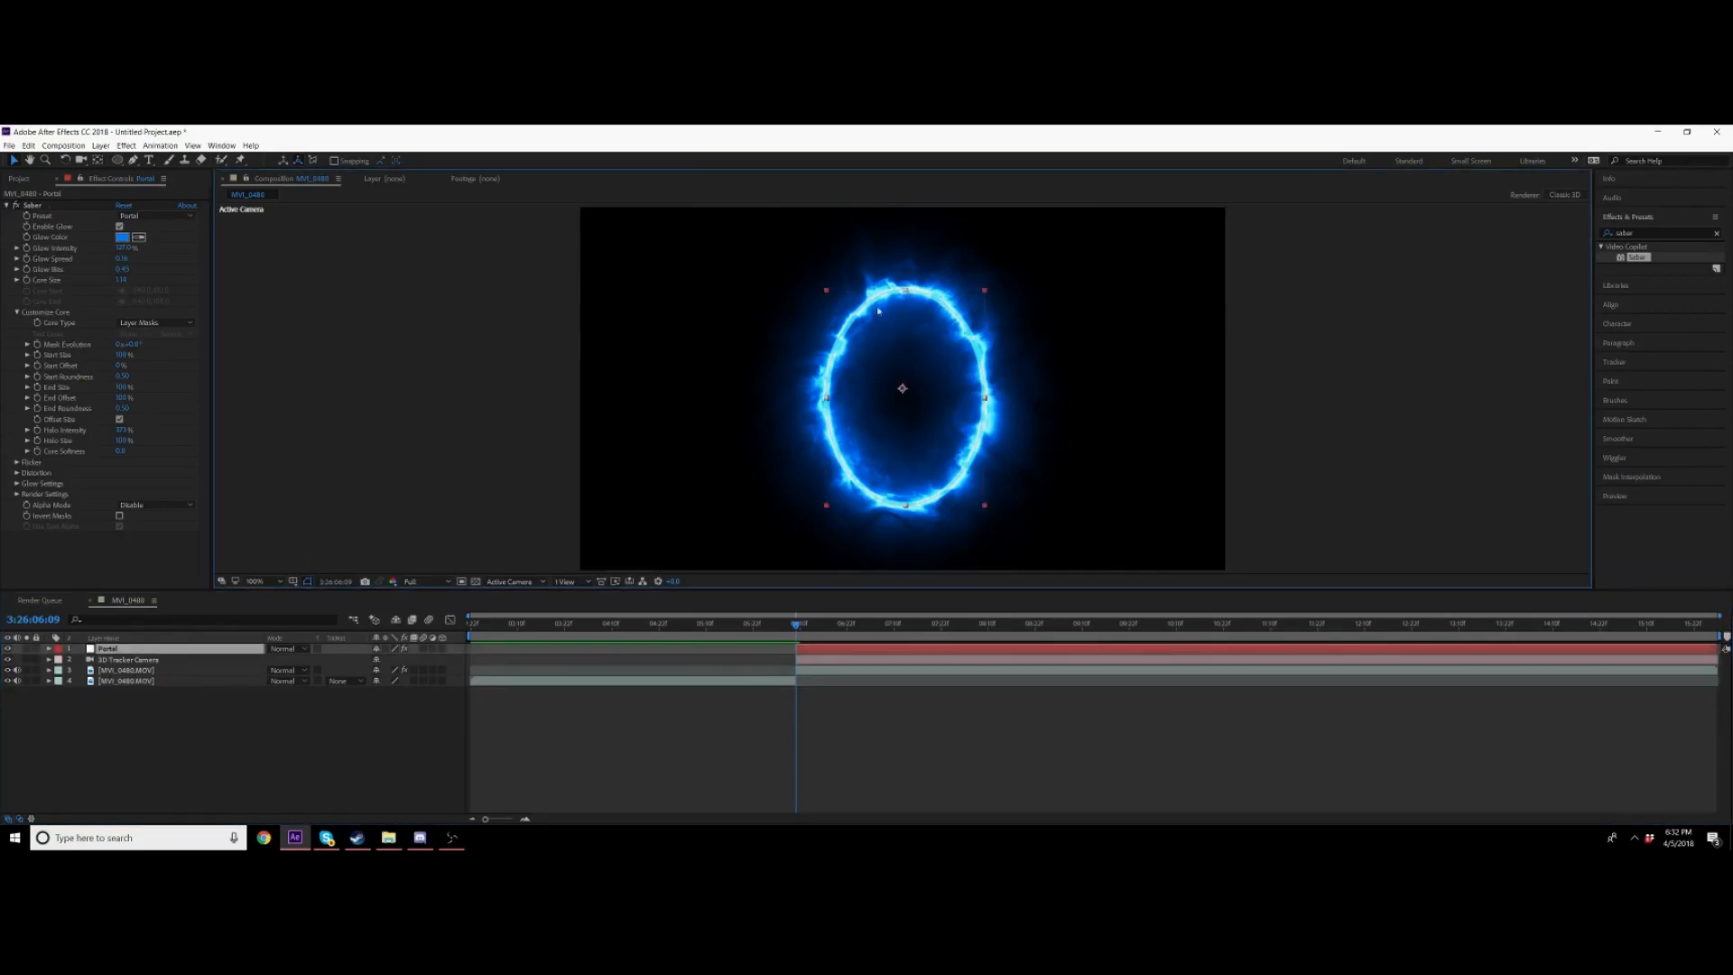
pyautogui.press('m')
pyautogui.click(101, 660)
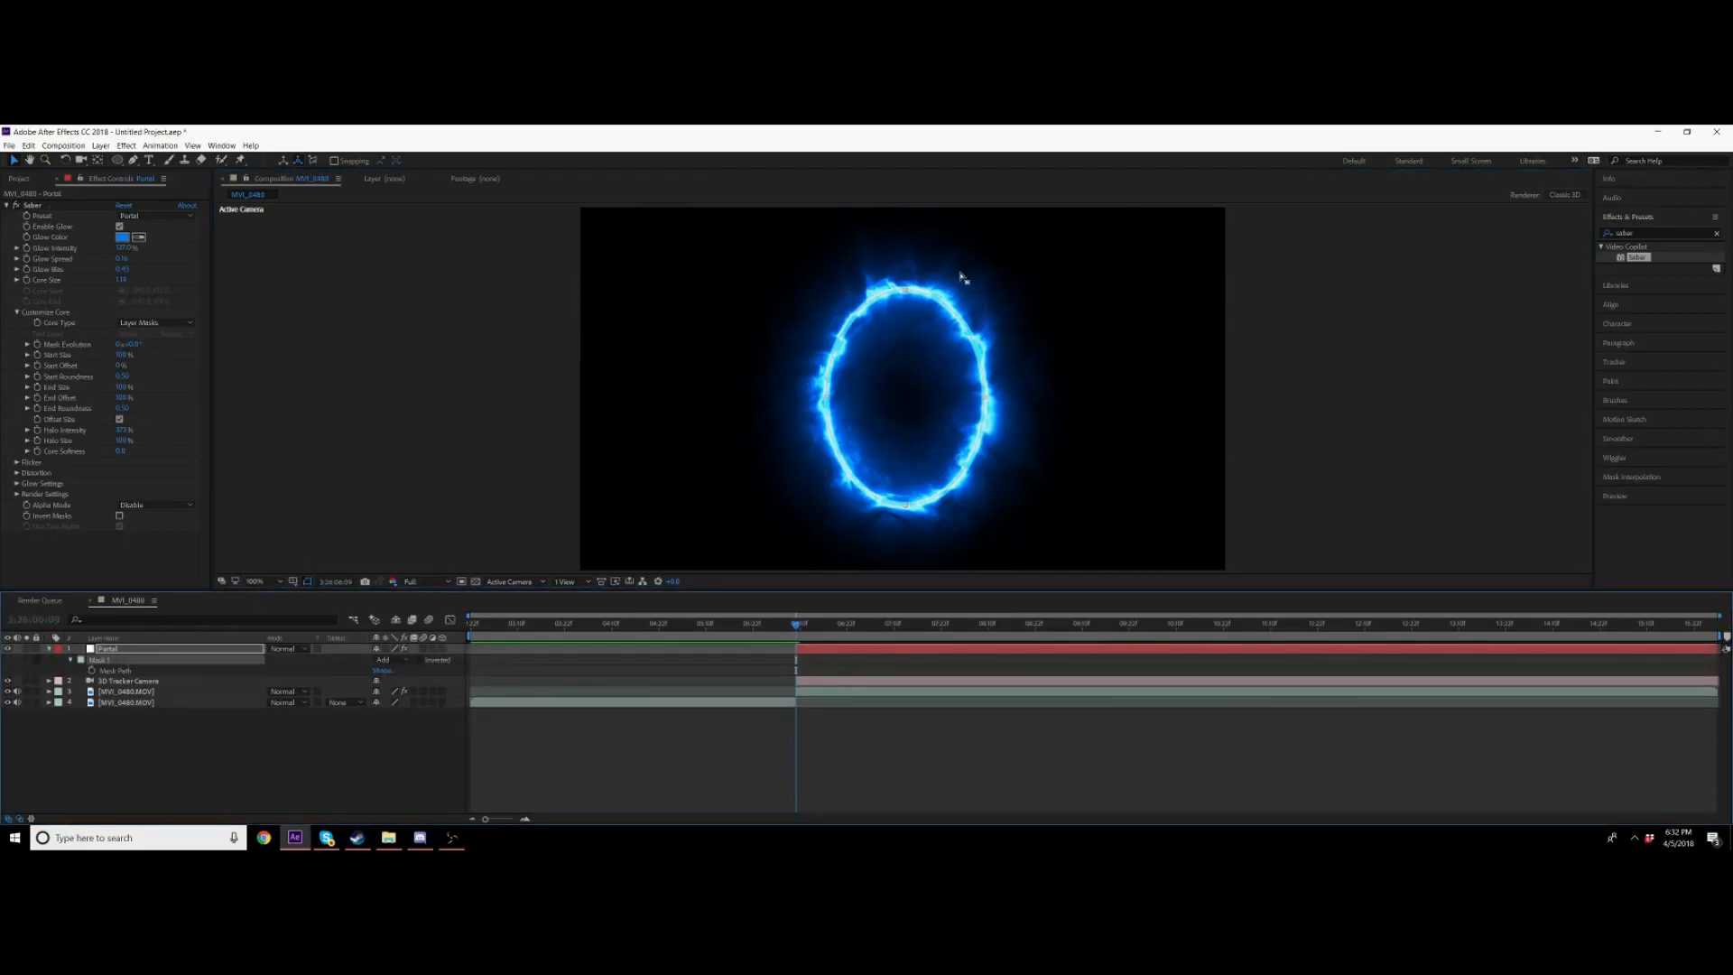
pyautogui.moveTo(910, 304); pyautogui.dragTo(900, 251)
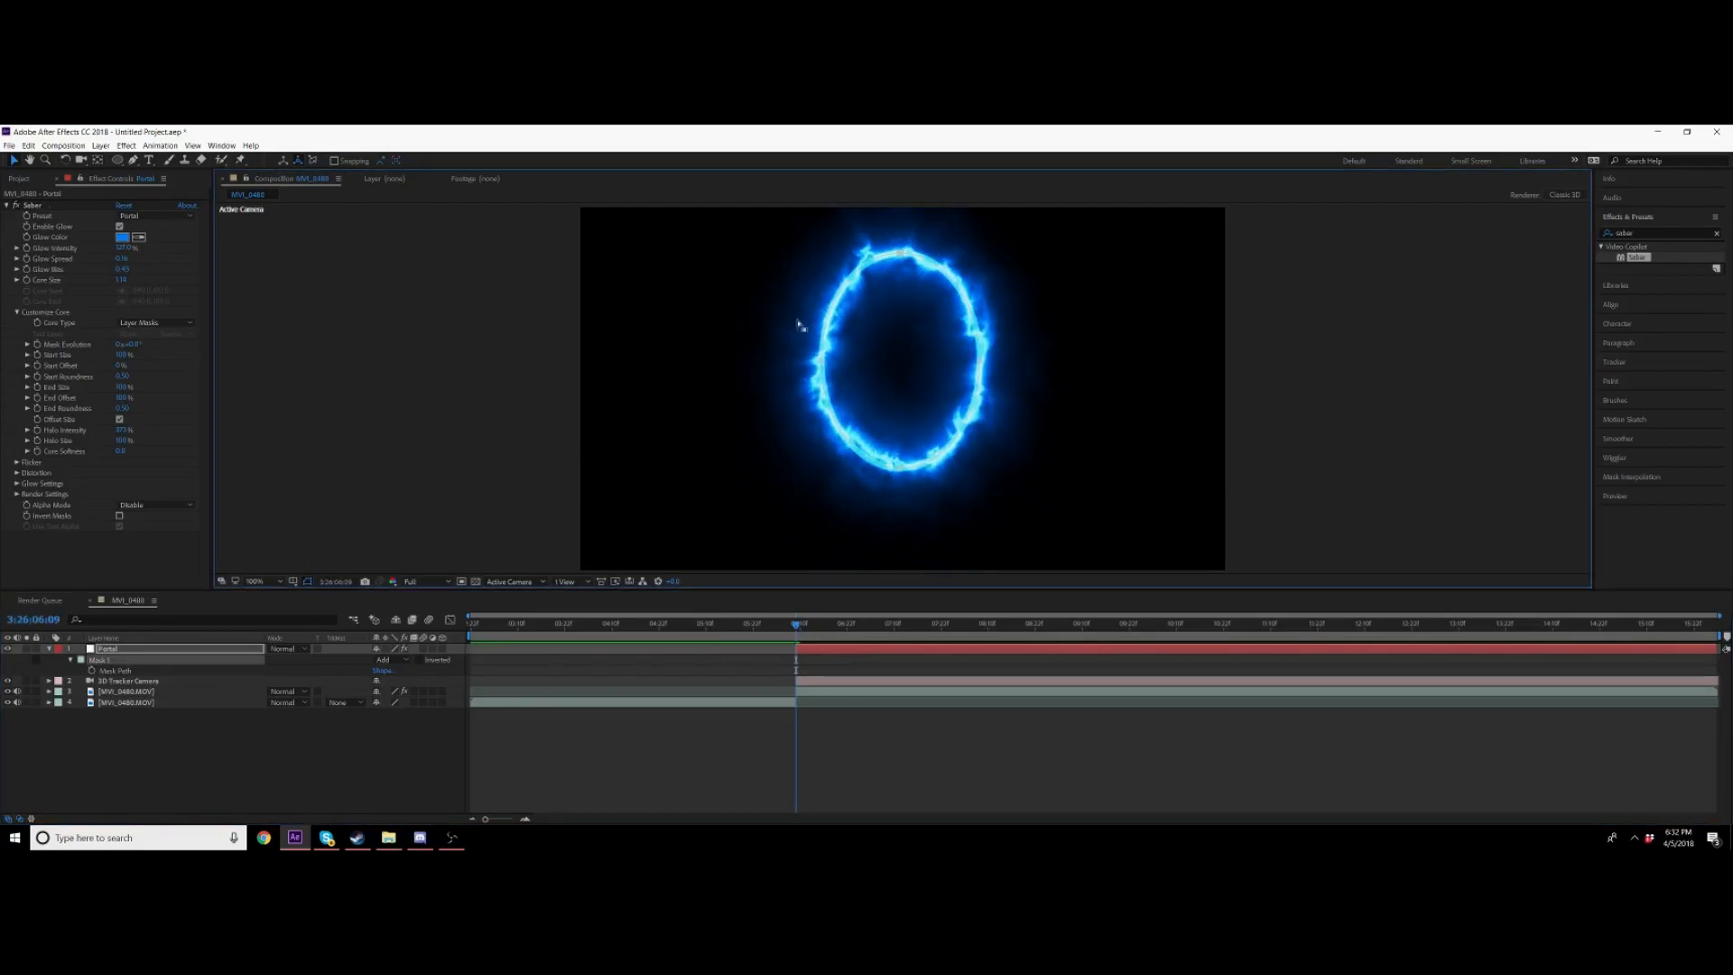
pyautogui.click(287, 647)
pyautogui.click(341, 280)
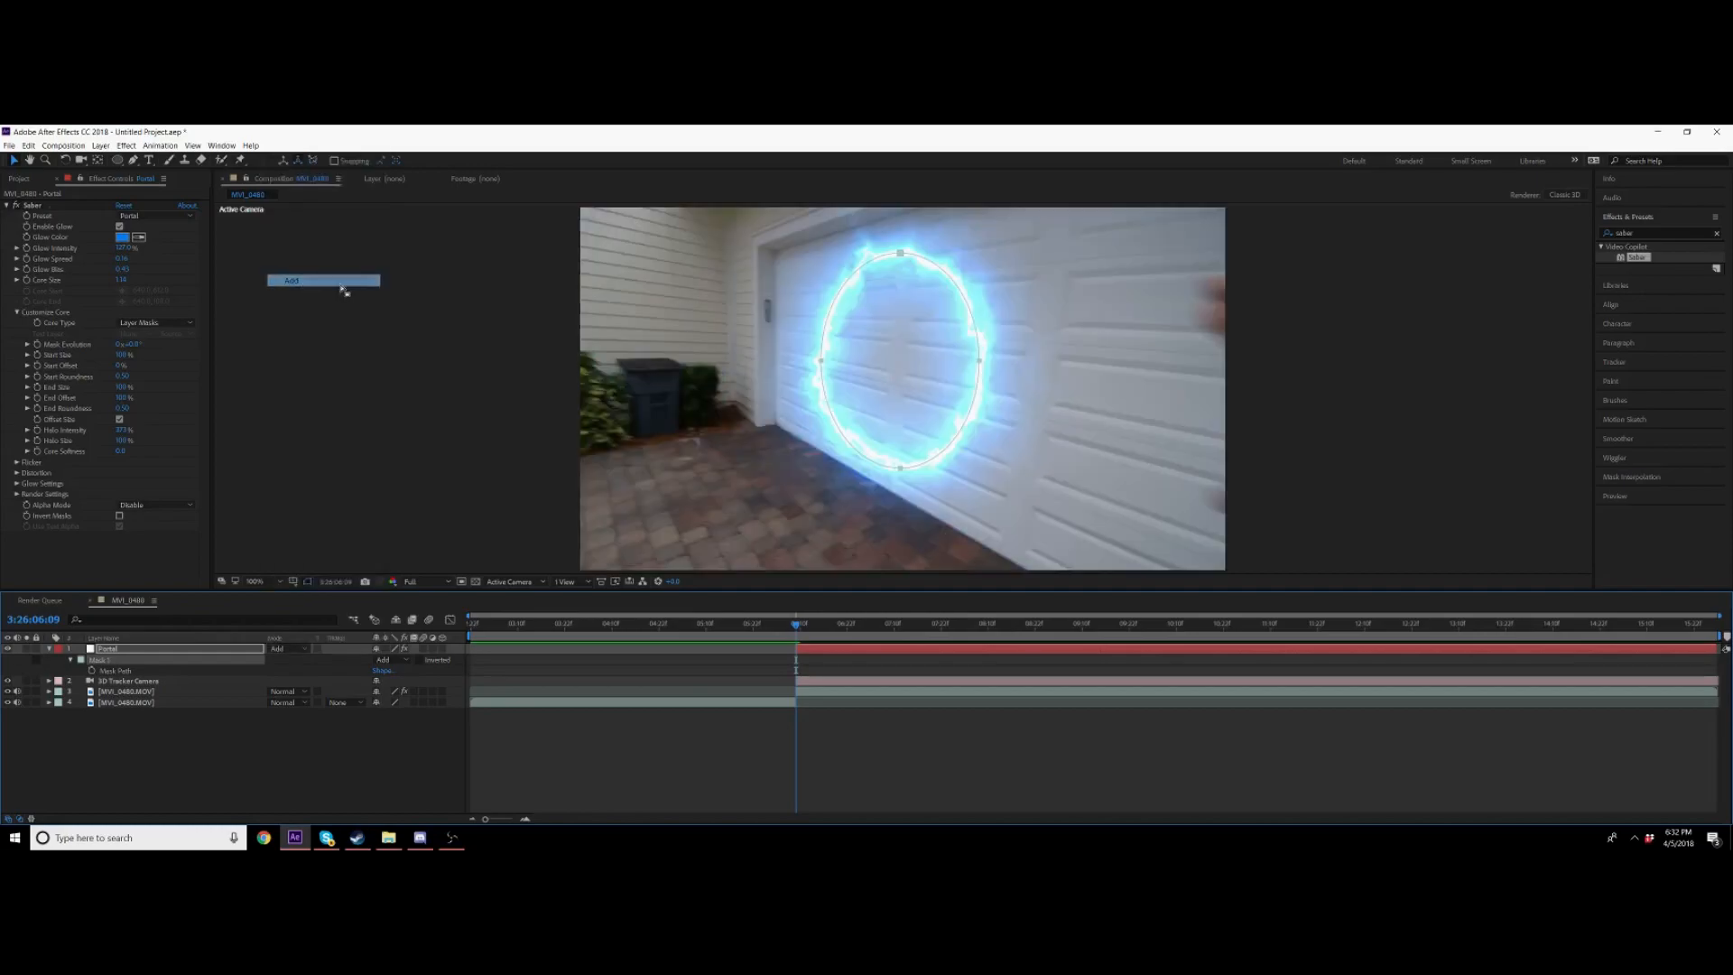
pyautogui.click(289, 648)
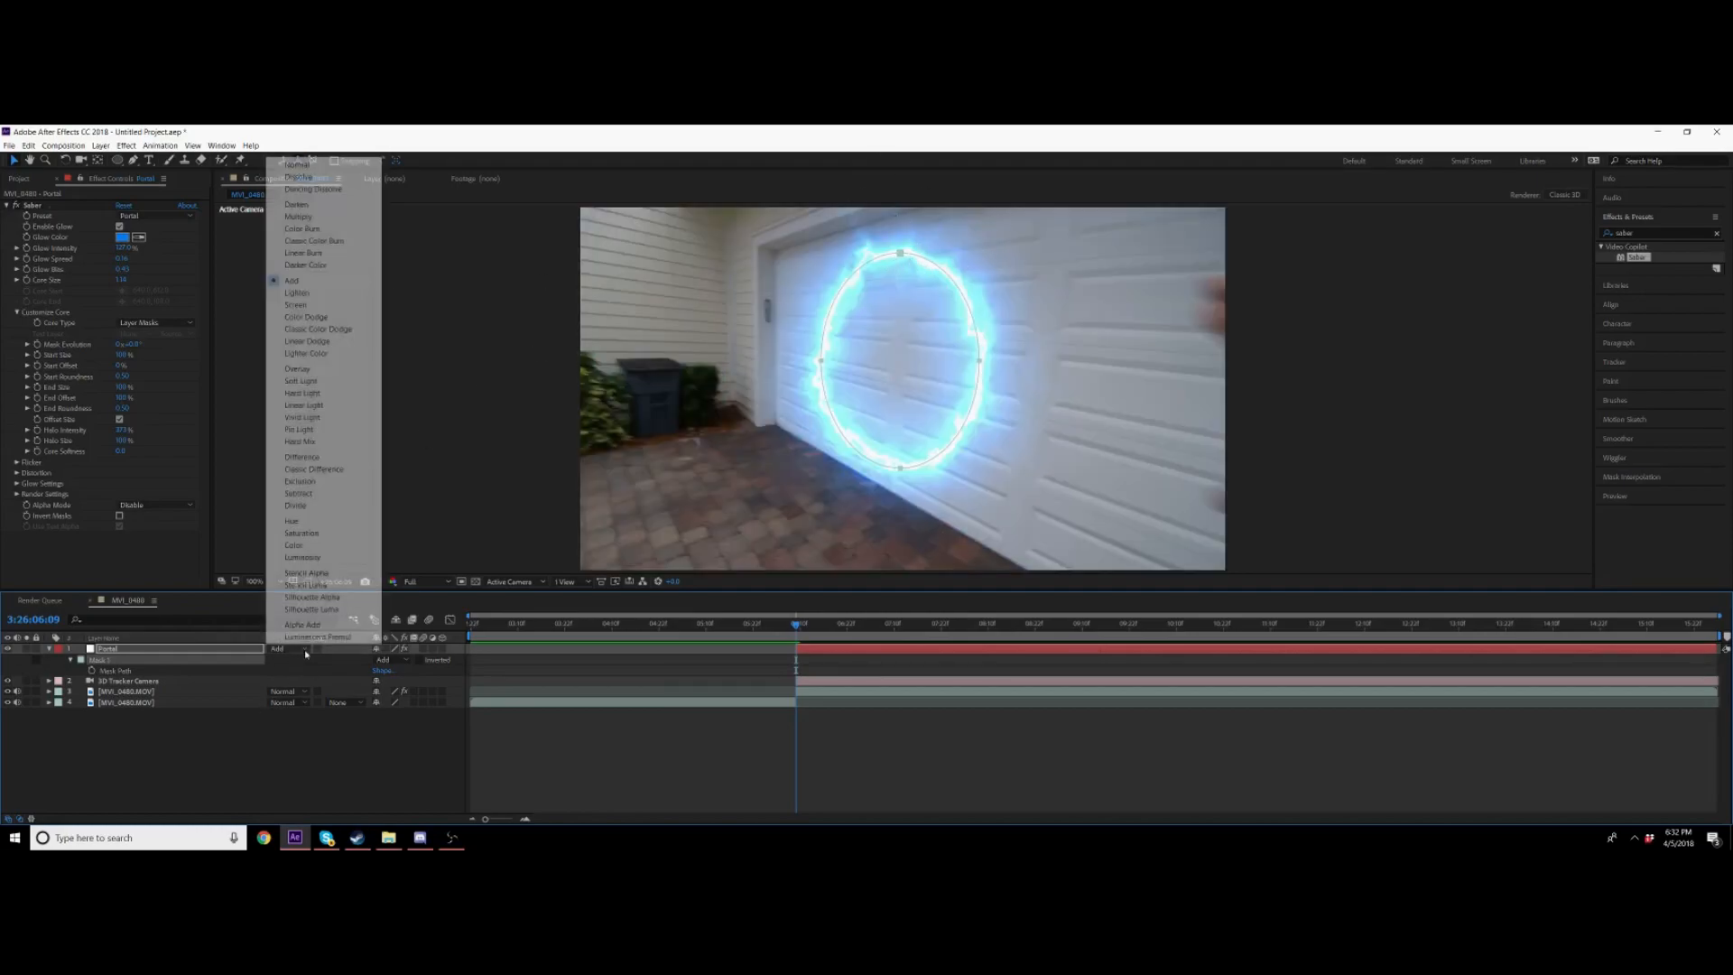
pyautogui.click(630, 366)
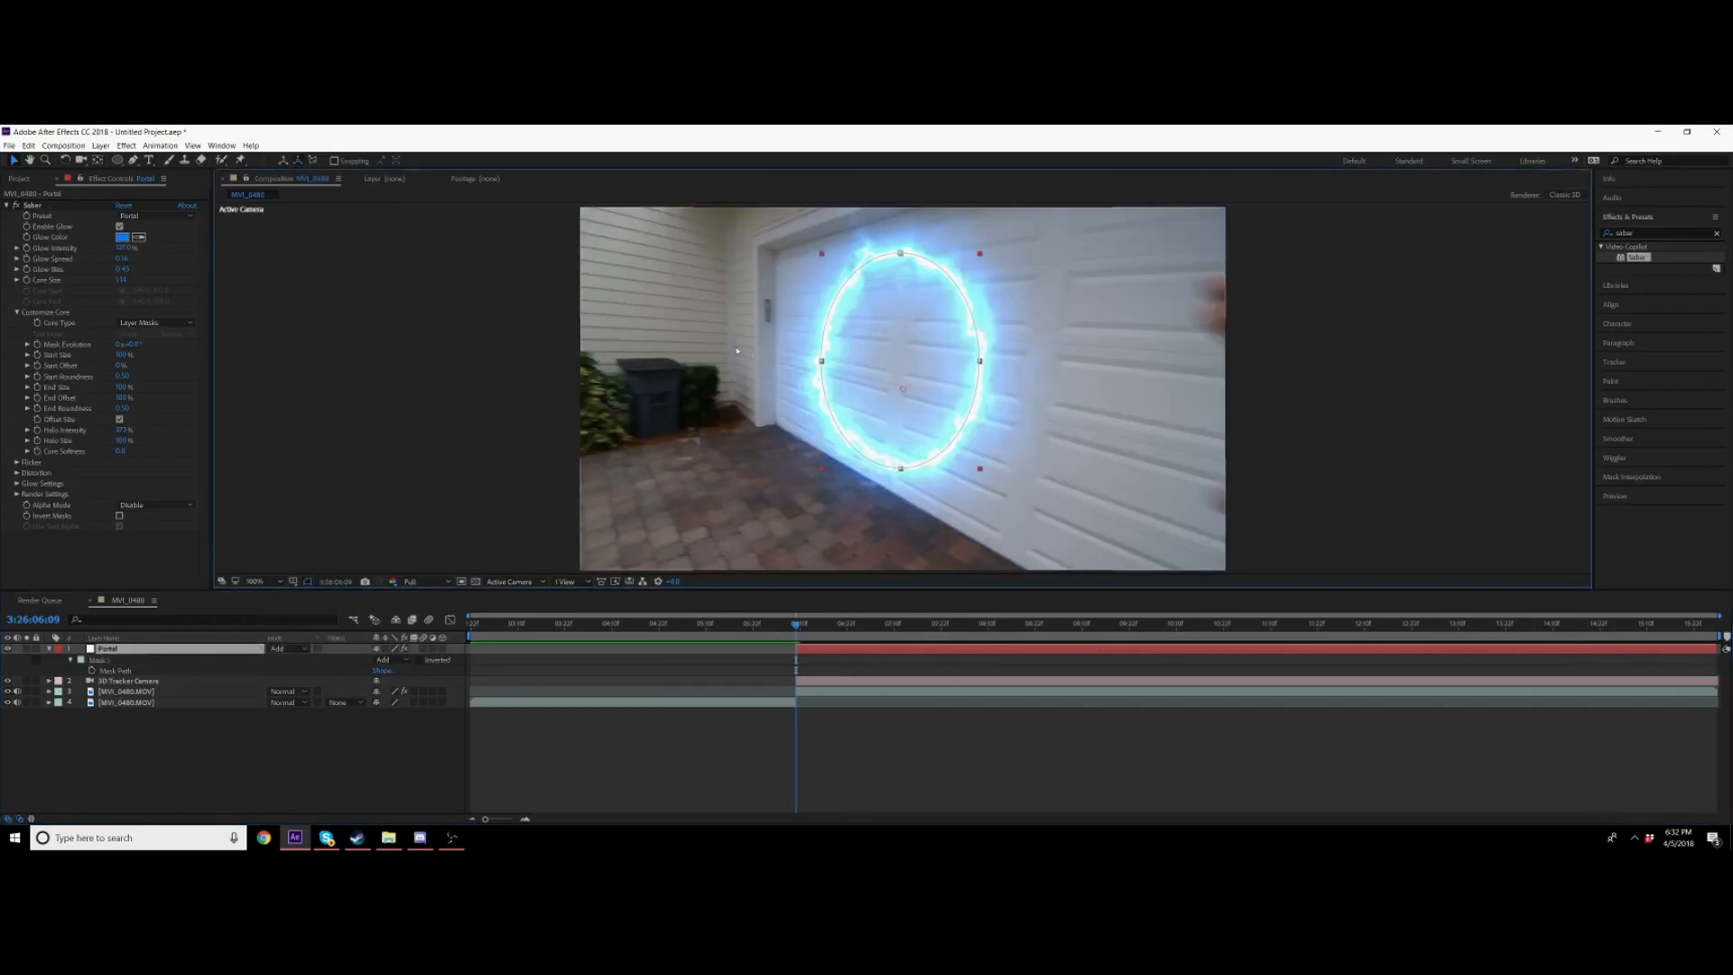
pyautogui.moveTo(630, 366); pyautogui.dragTo(630, 416)
pyautogui.hotkey('ctrl', 'z')
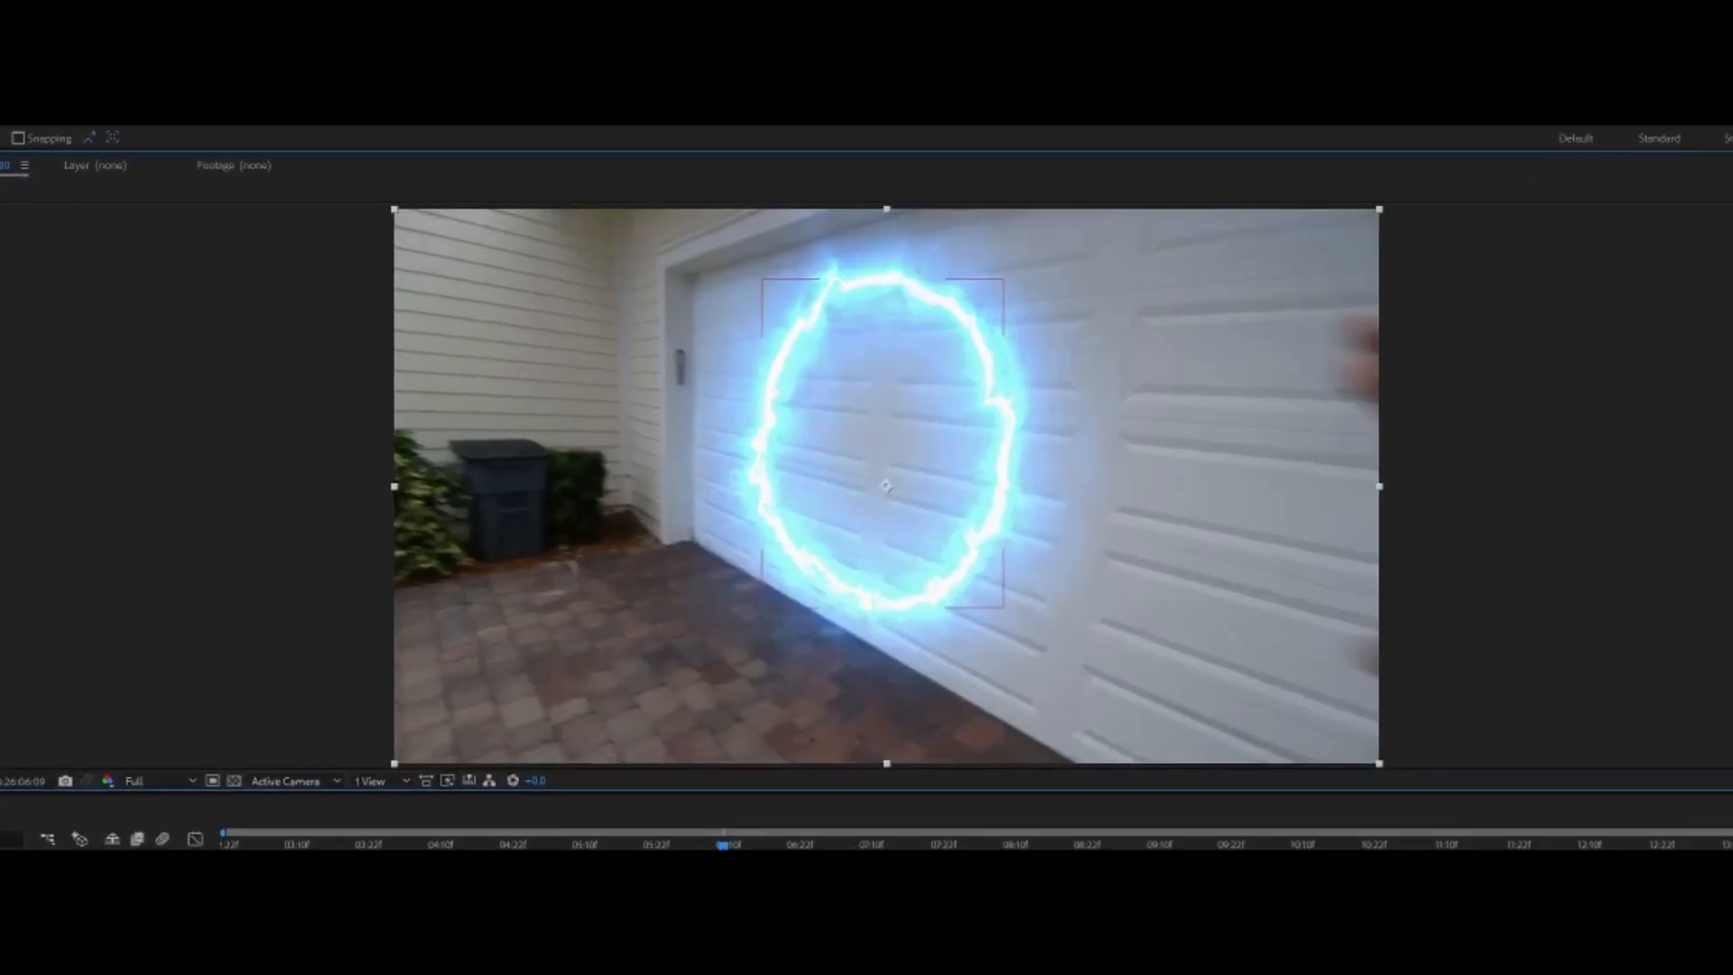
pyautogui.click(975, 746)
pyautogui.moveTo(956, 400); pyautogui.dragTo(955, 451)
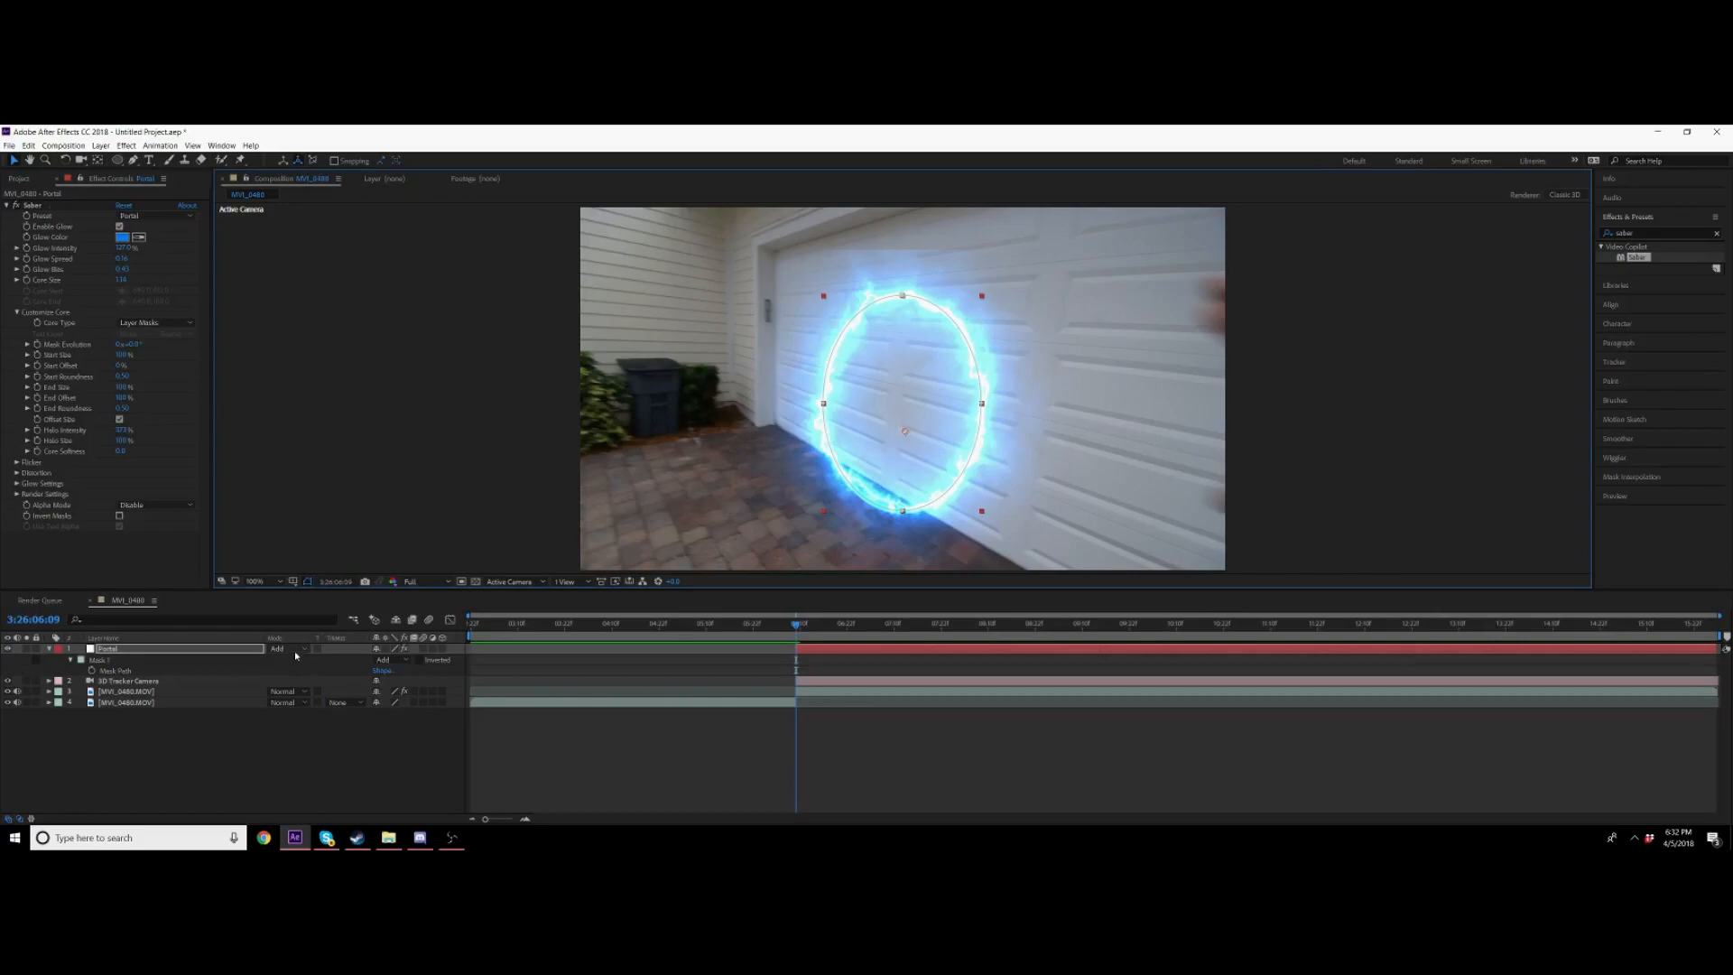
pyautogui.hotkey('ctrl', 'z')
pyautogui.hotkey('ctrl', 'z')
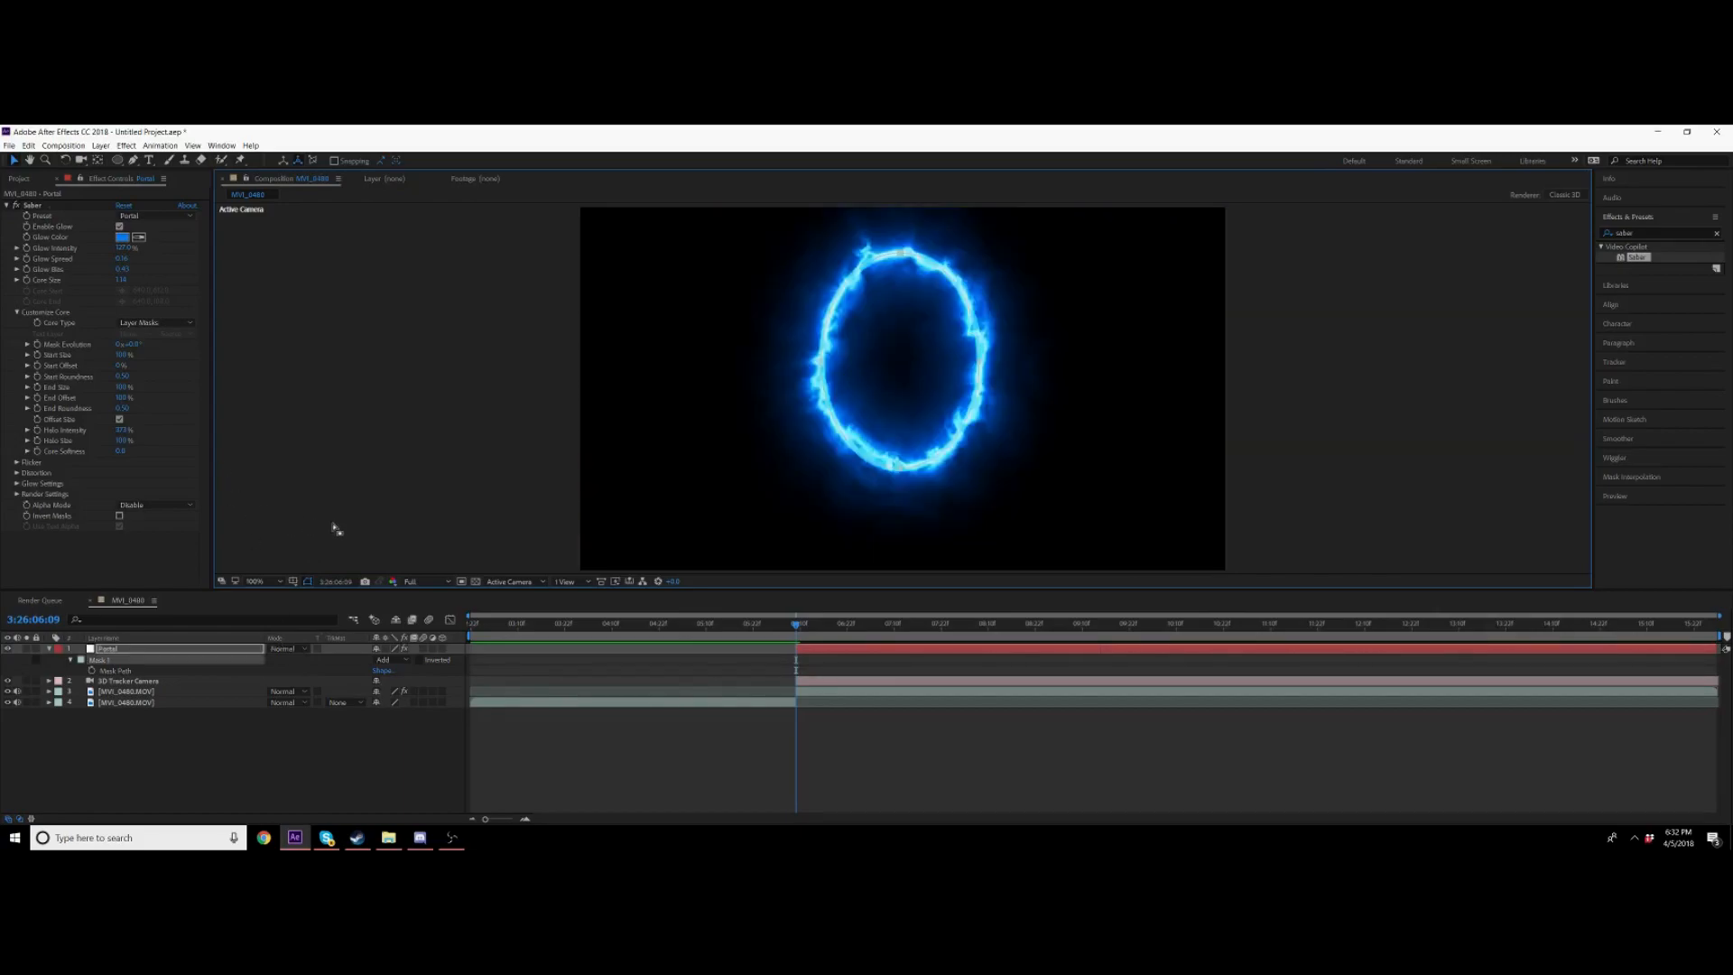
# Step: Nudge the mask slightly upward and set the Portal layer's blend mode to Add
pyautogui.moveTo(900, 336); pyautogui.dragTo(903, 295)
pyautogui.click(283, 648)
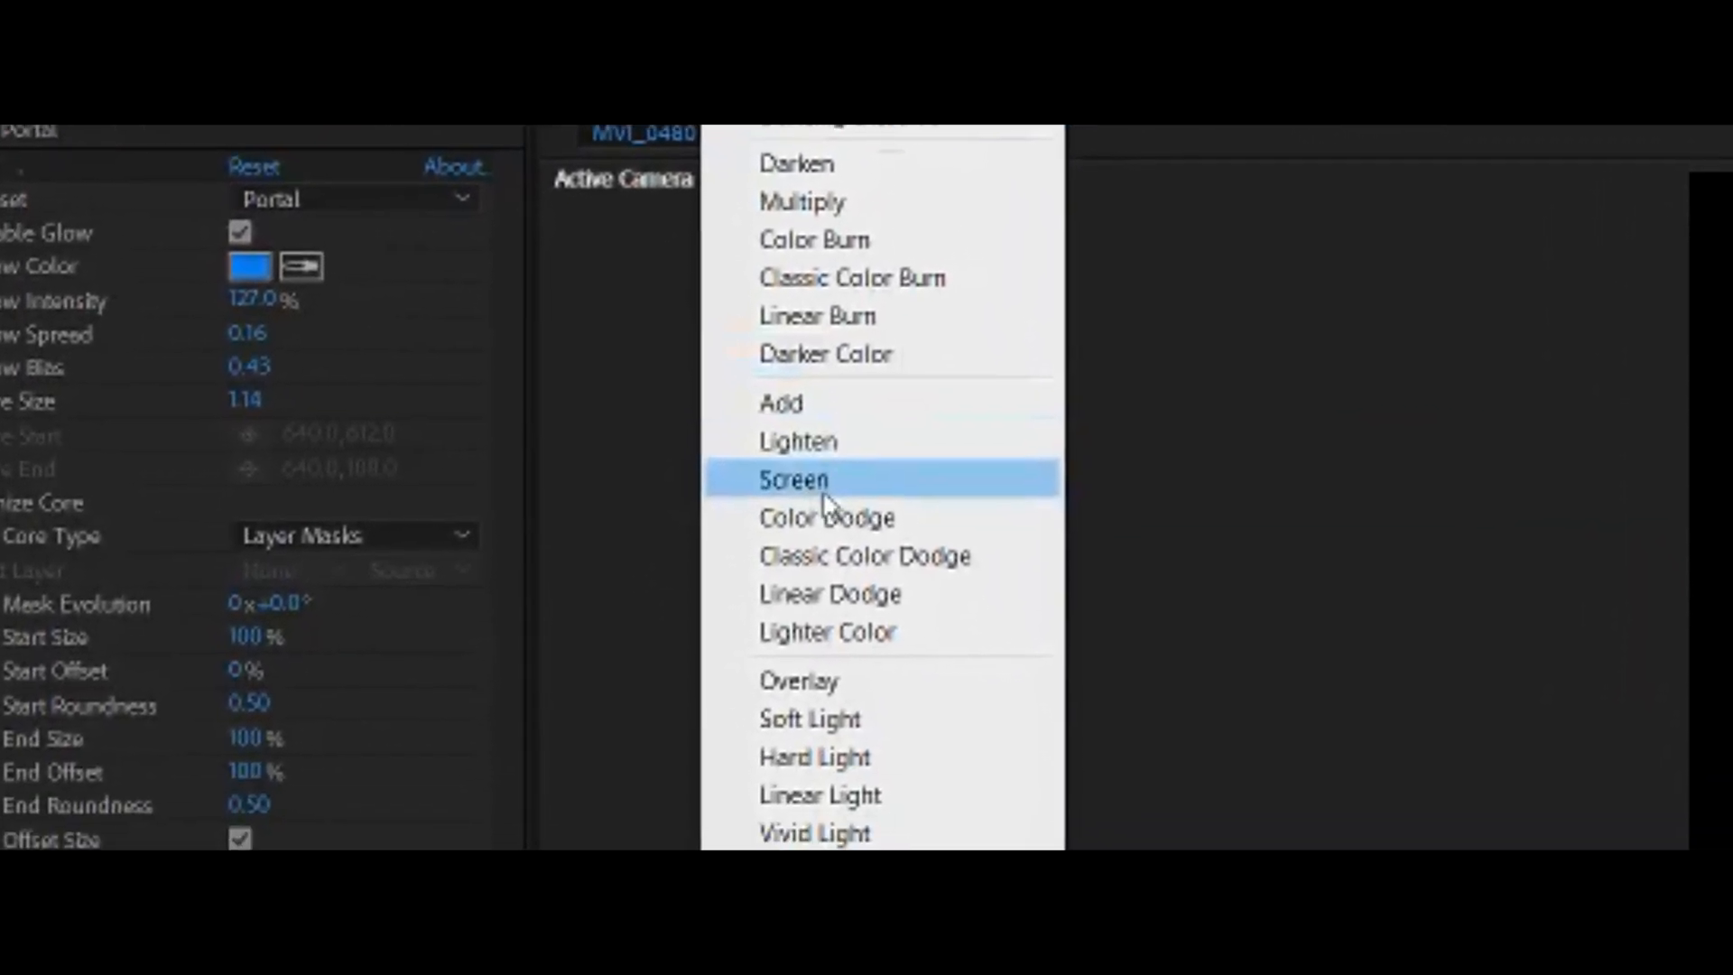
pyautogui.click(824, 495)
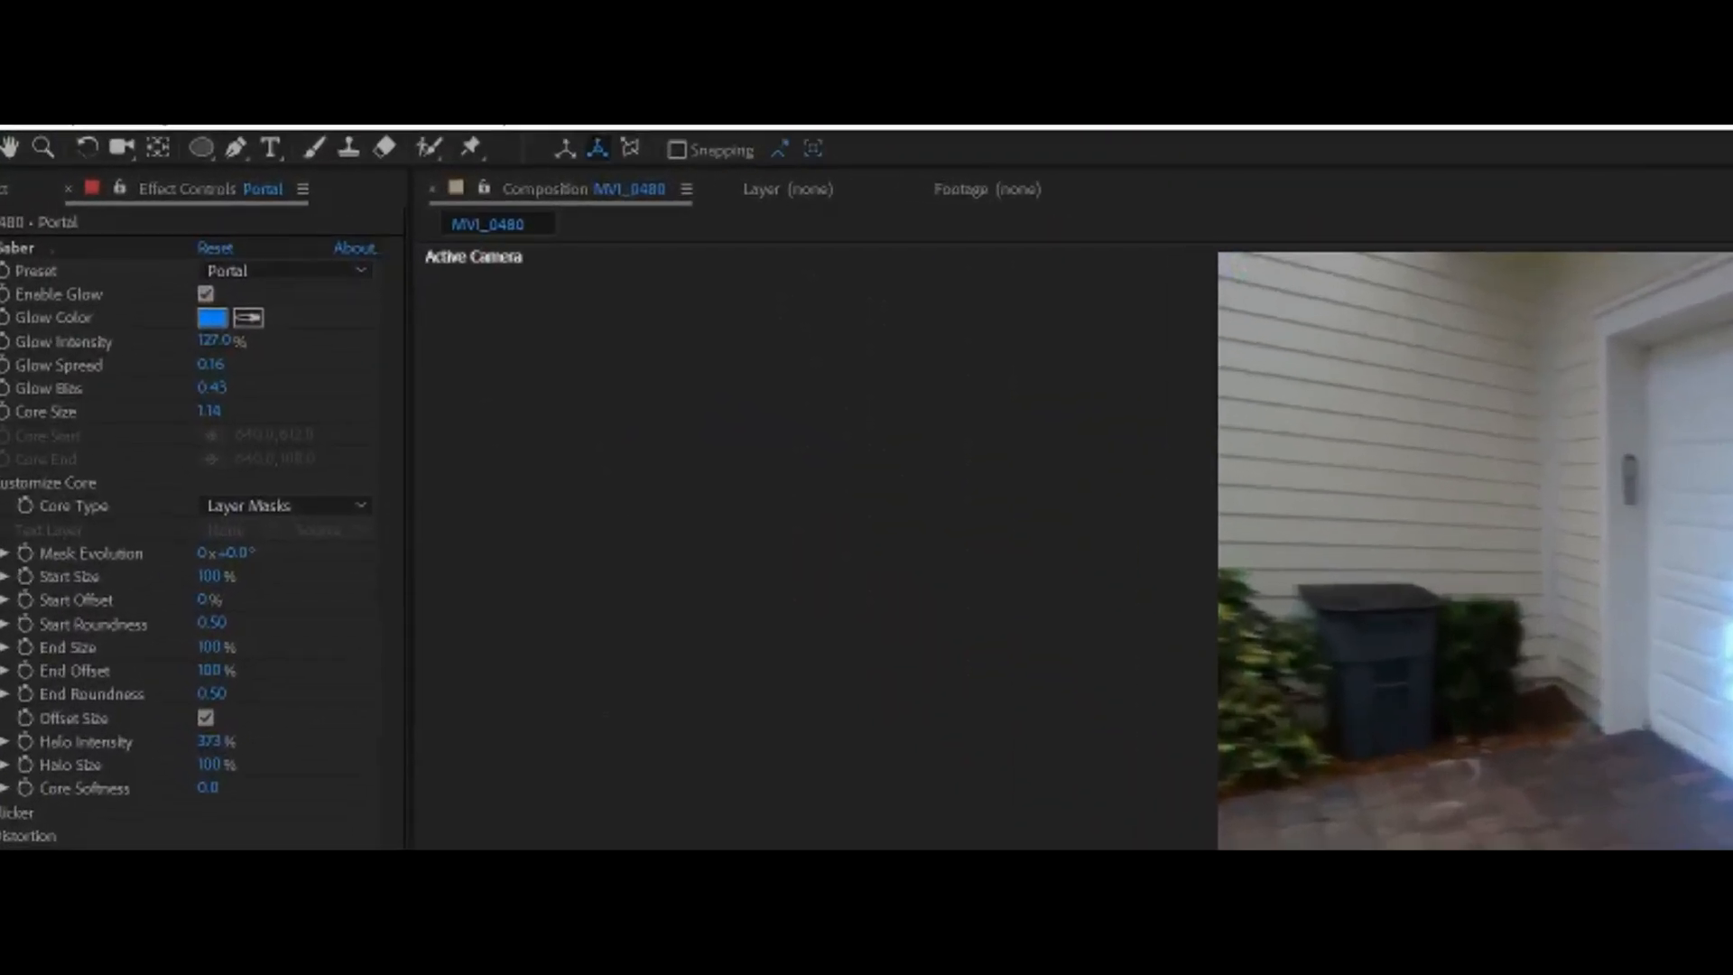
pyautogui.click(283, 648)
pyautogui.click(599, 401)
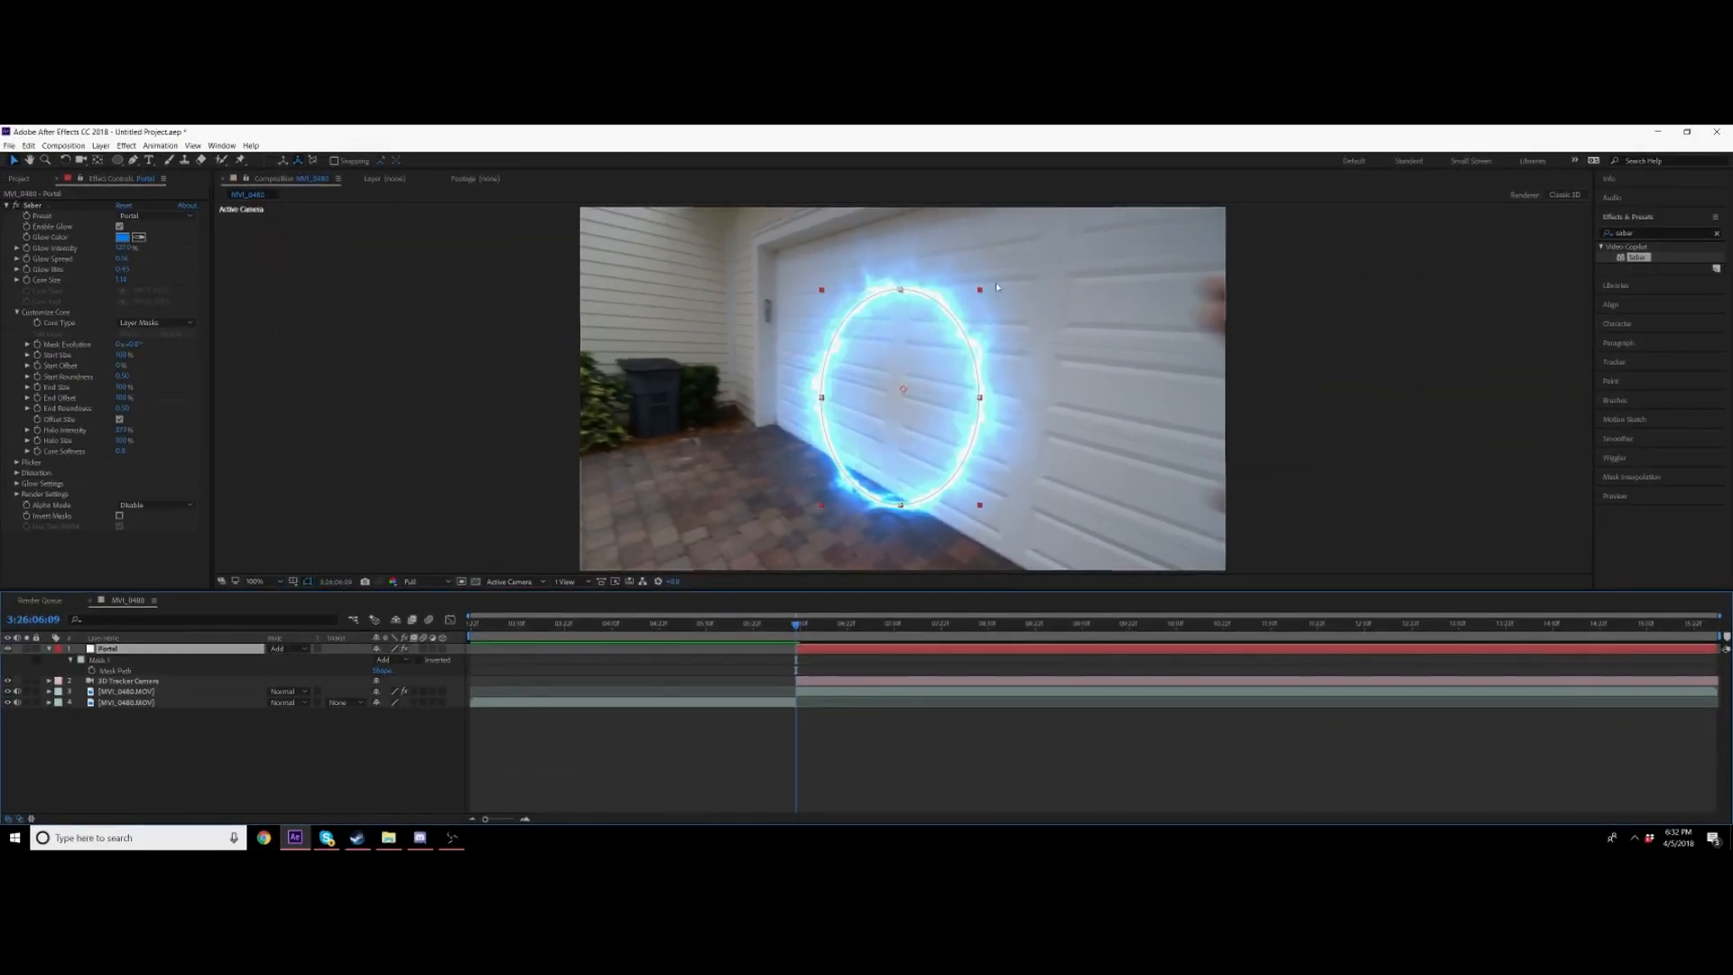
pyautogui.moveTo(982, 292); pyautogui.dragTo(937, 291)
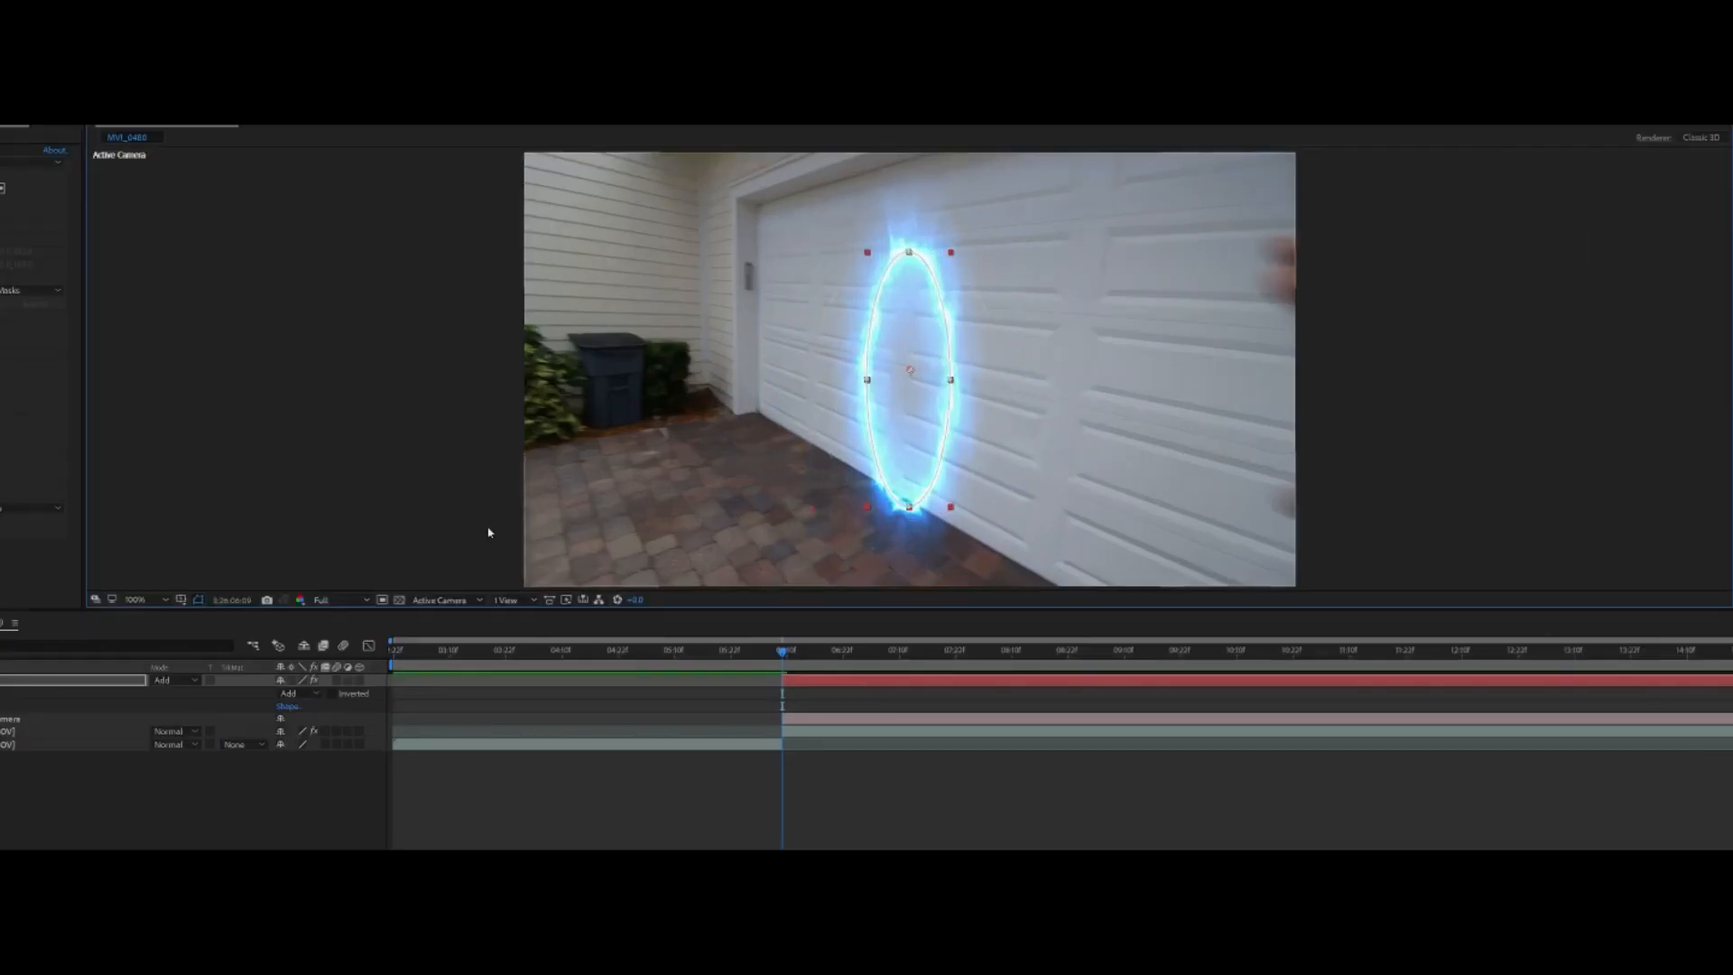
pyautogui.hotkey('ctrl', 'z')
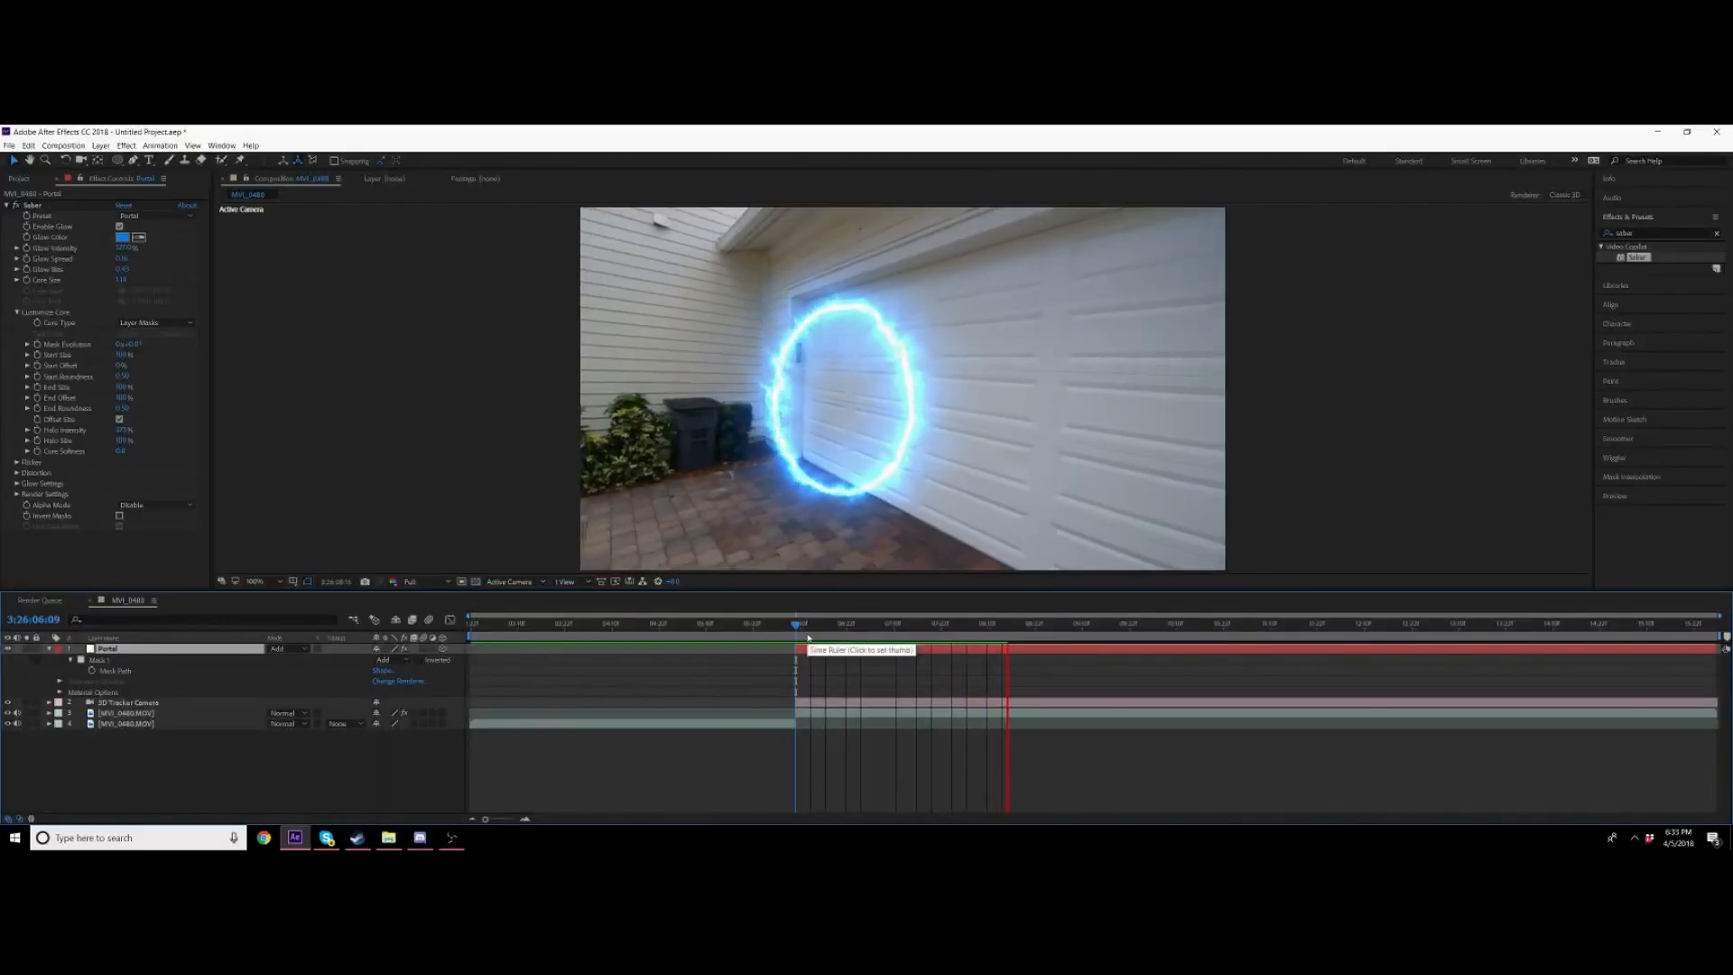
# Step: Position the 3D Portal layer onto the garage door and scale it up
pyautogui.moveTo(681, 798); pyautogui.dragTo(704, 819)
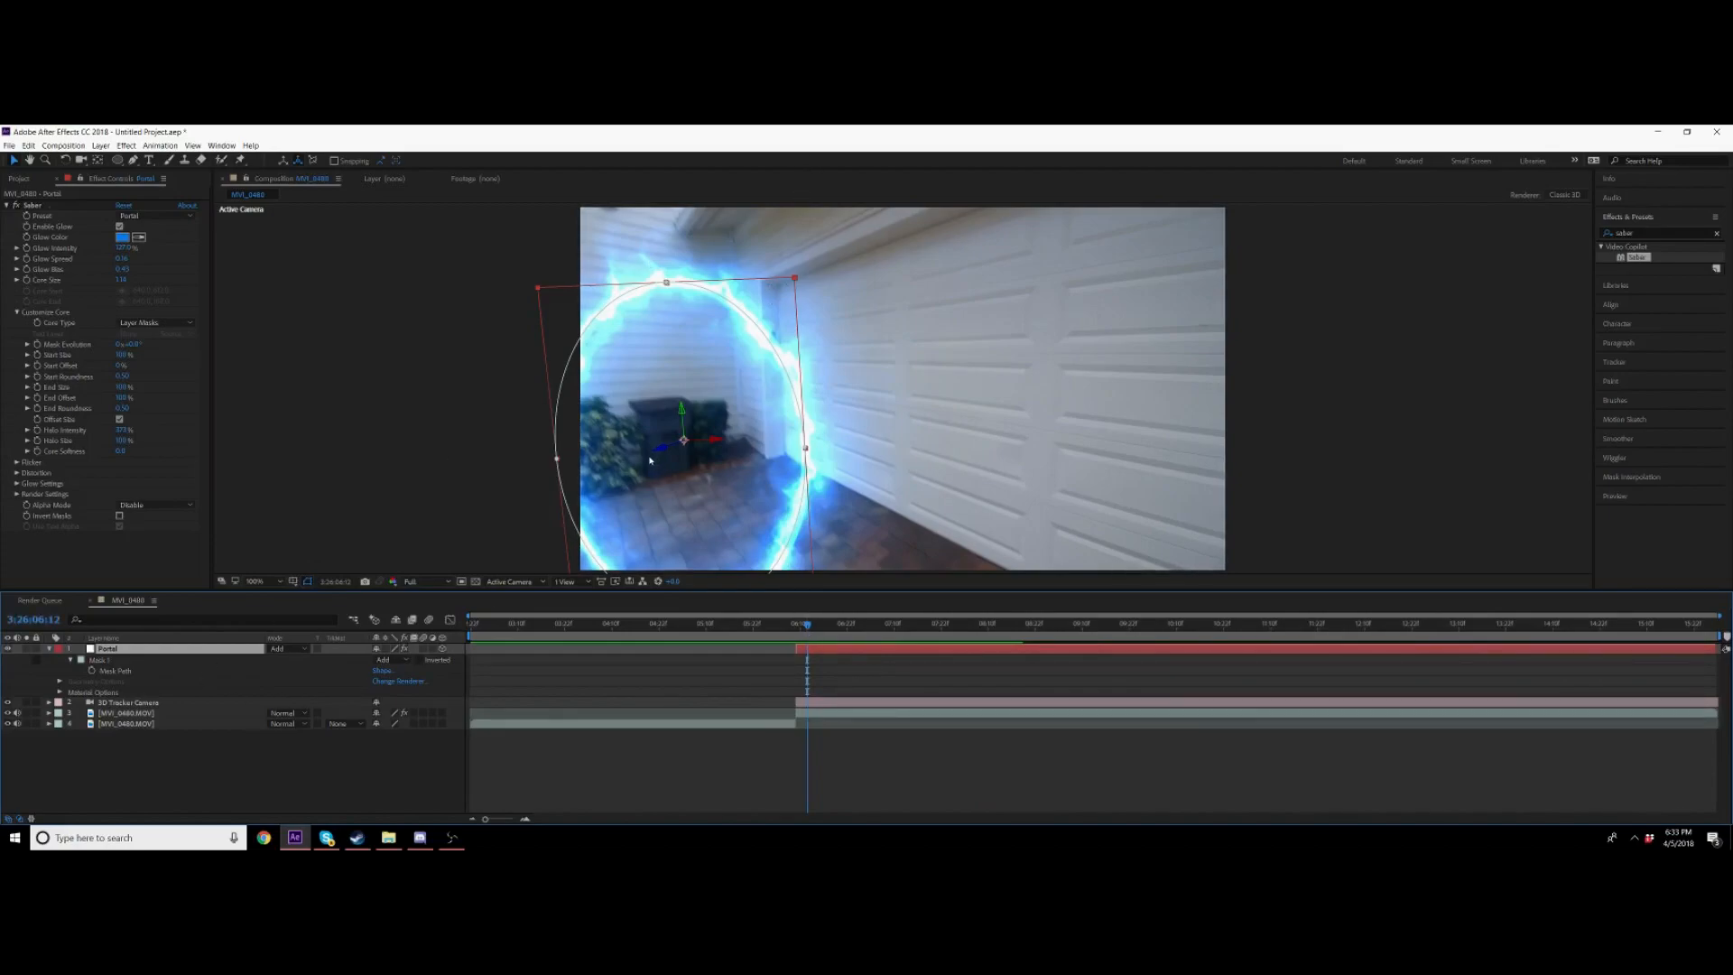
pyautogui.moveTo(664, 451); pyautogui.dragTo(1295, 252)
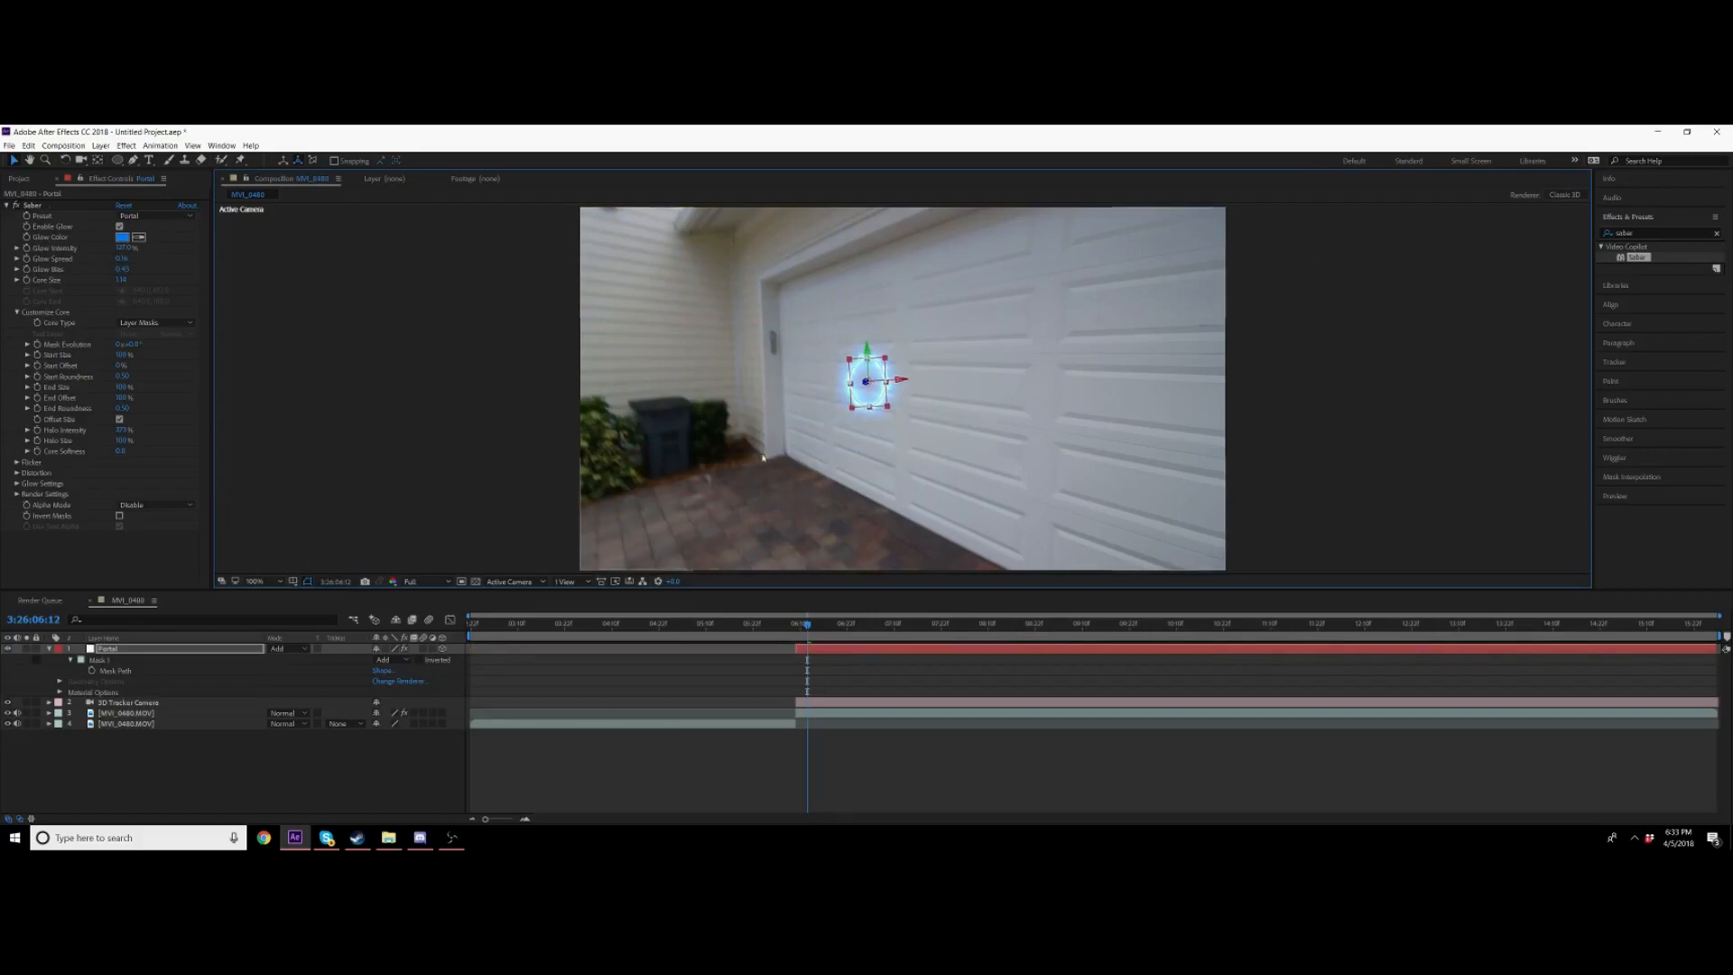
pyautogui.press('s')
pyautogui.moveTo(430, 660); pyautogui.dragTo(1065, 221)
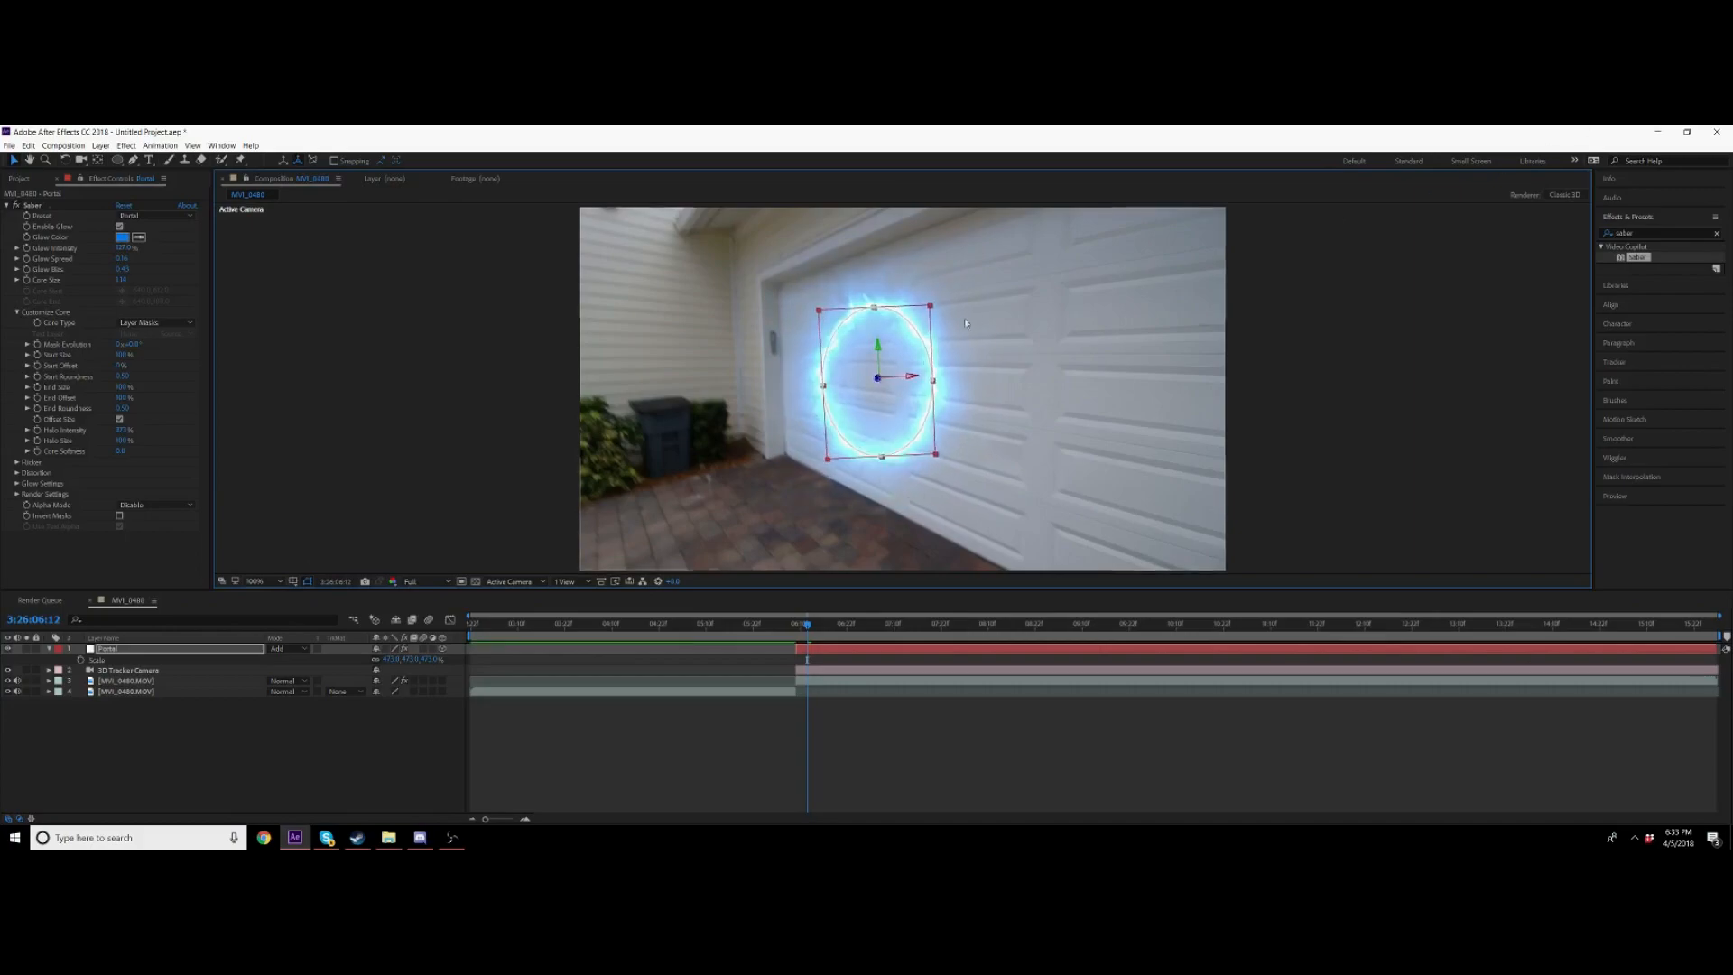
pyautogui.moveTo(430, 660); pyautogui.dragTo(502, 658)
# Step: Preview the shot and adjust the portal's position and width to fit the garage door
pyautogui.press('space')
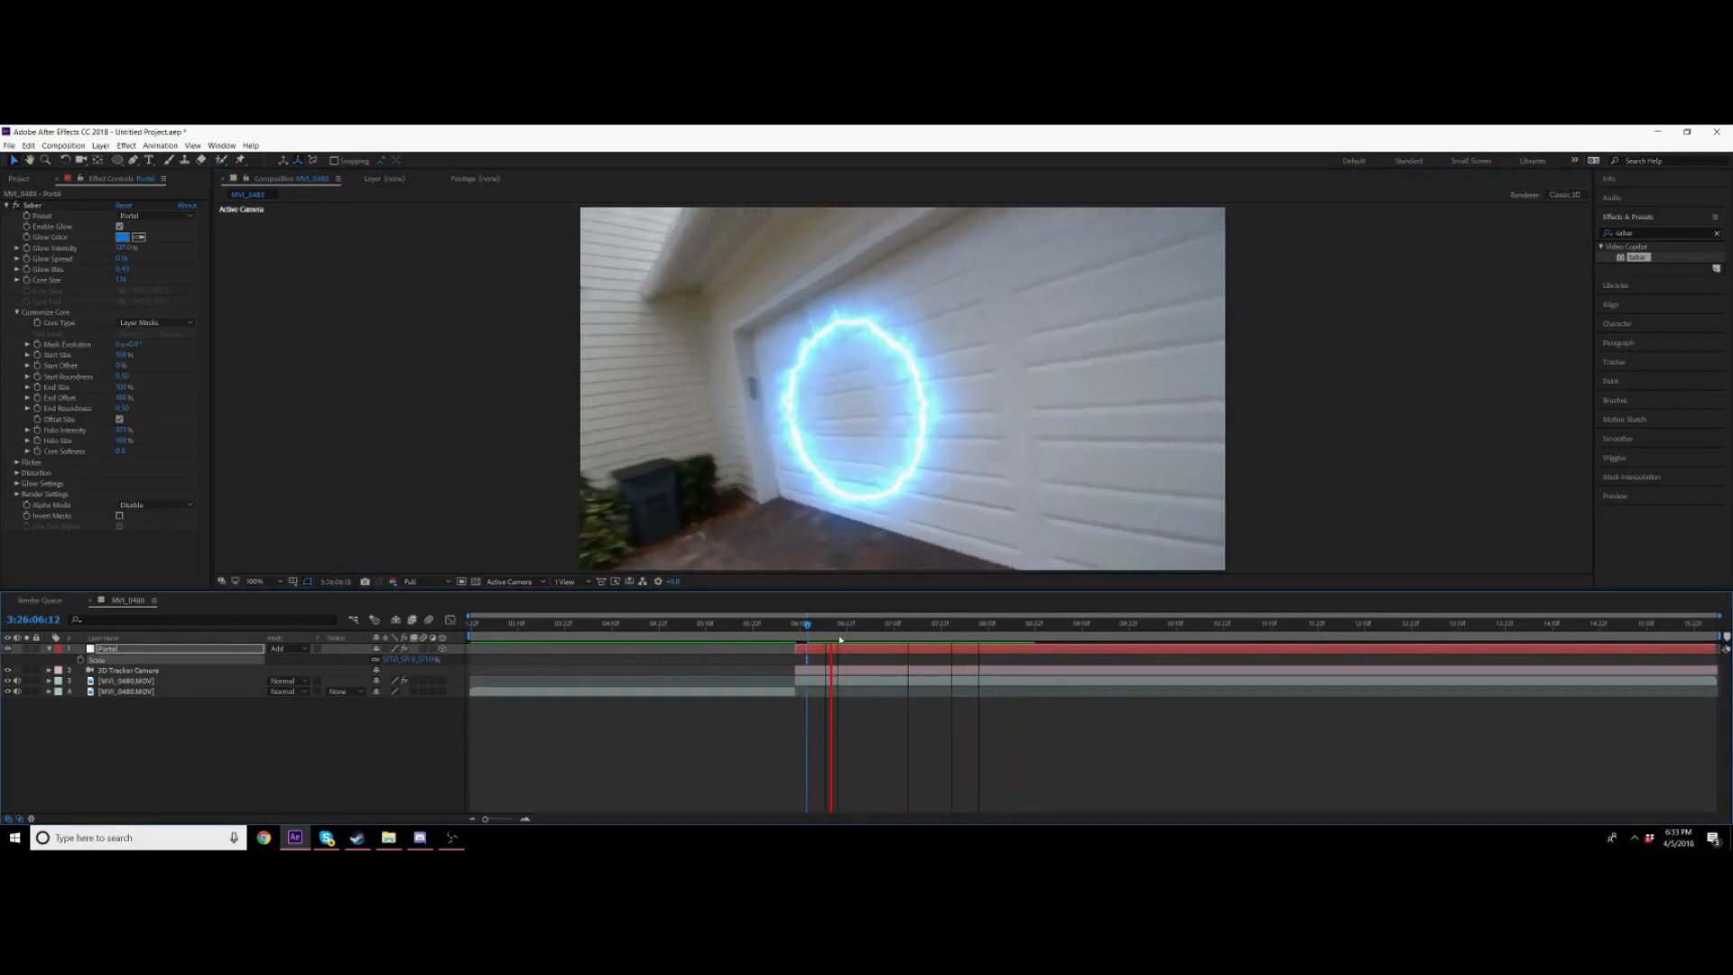
pyautogui.press('space')
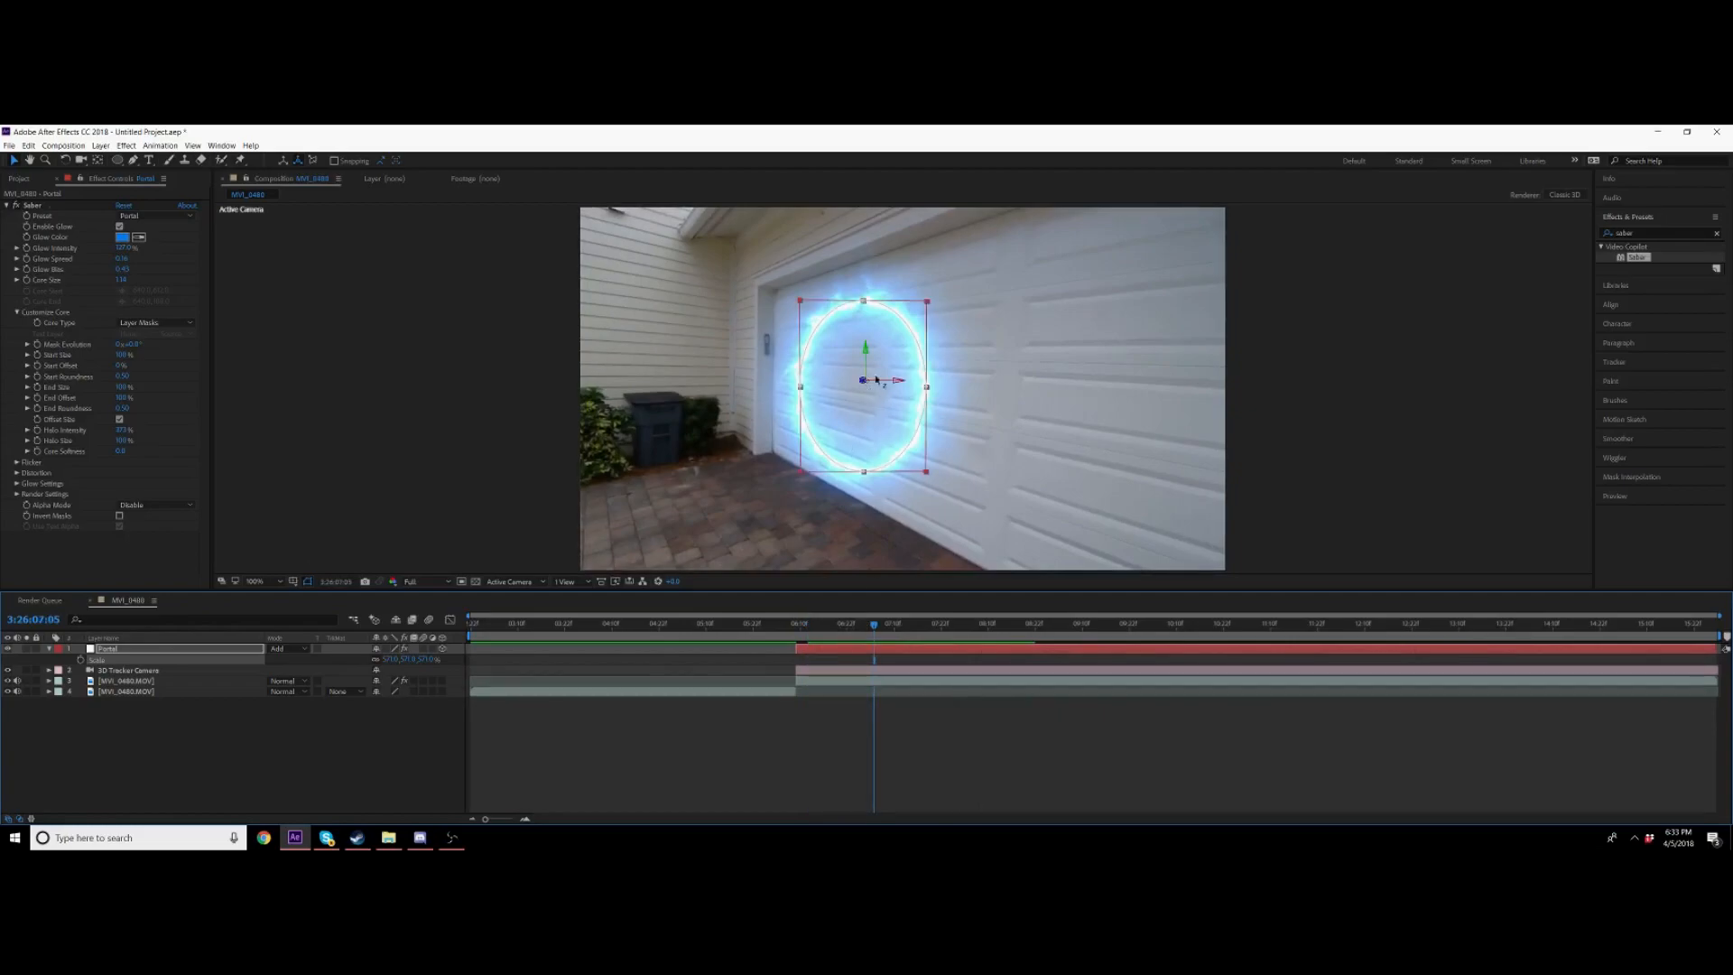
pyautogui.moveTo(866, 382); pyautogui.dragTo(850, 382)
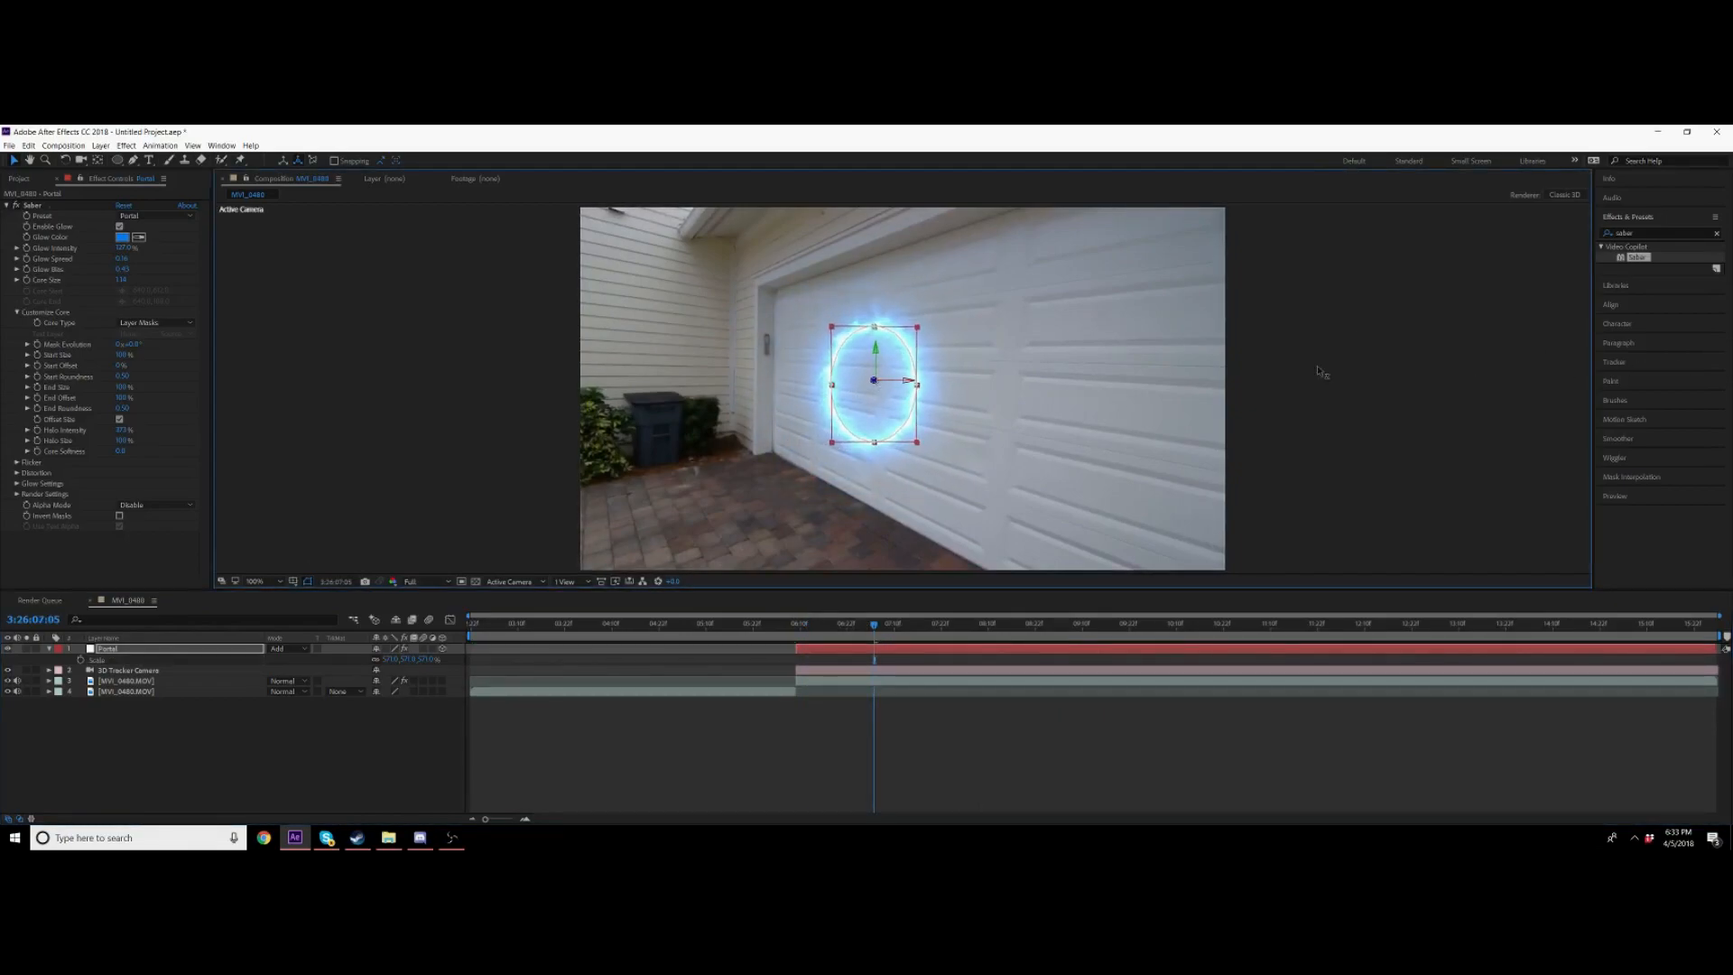
pyautogui.moveTo(912, 381); pyautogui.dragTo(930, 386)
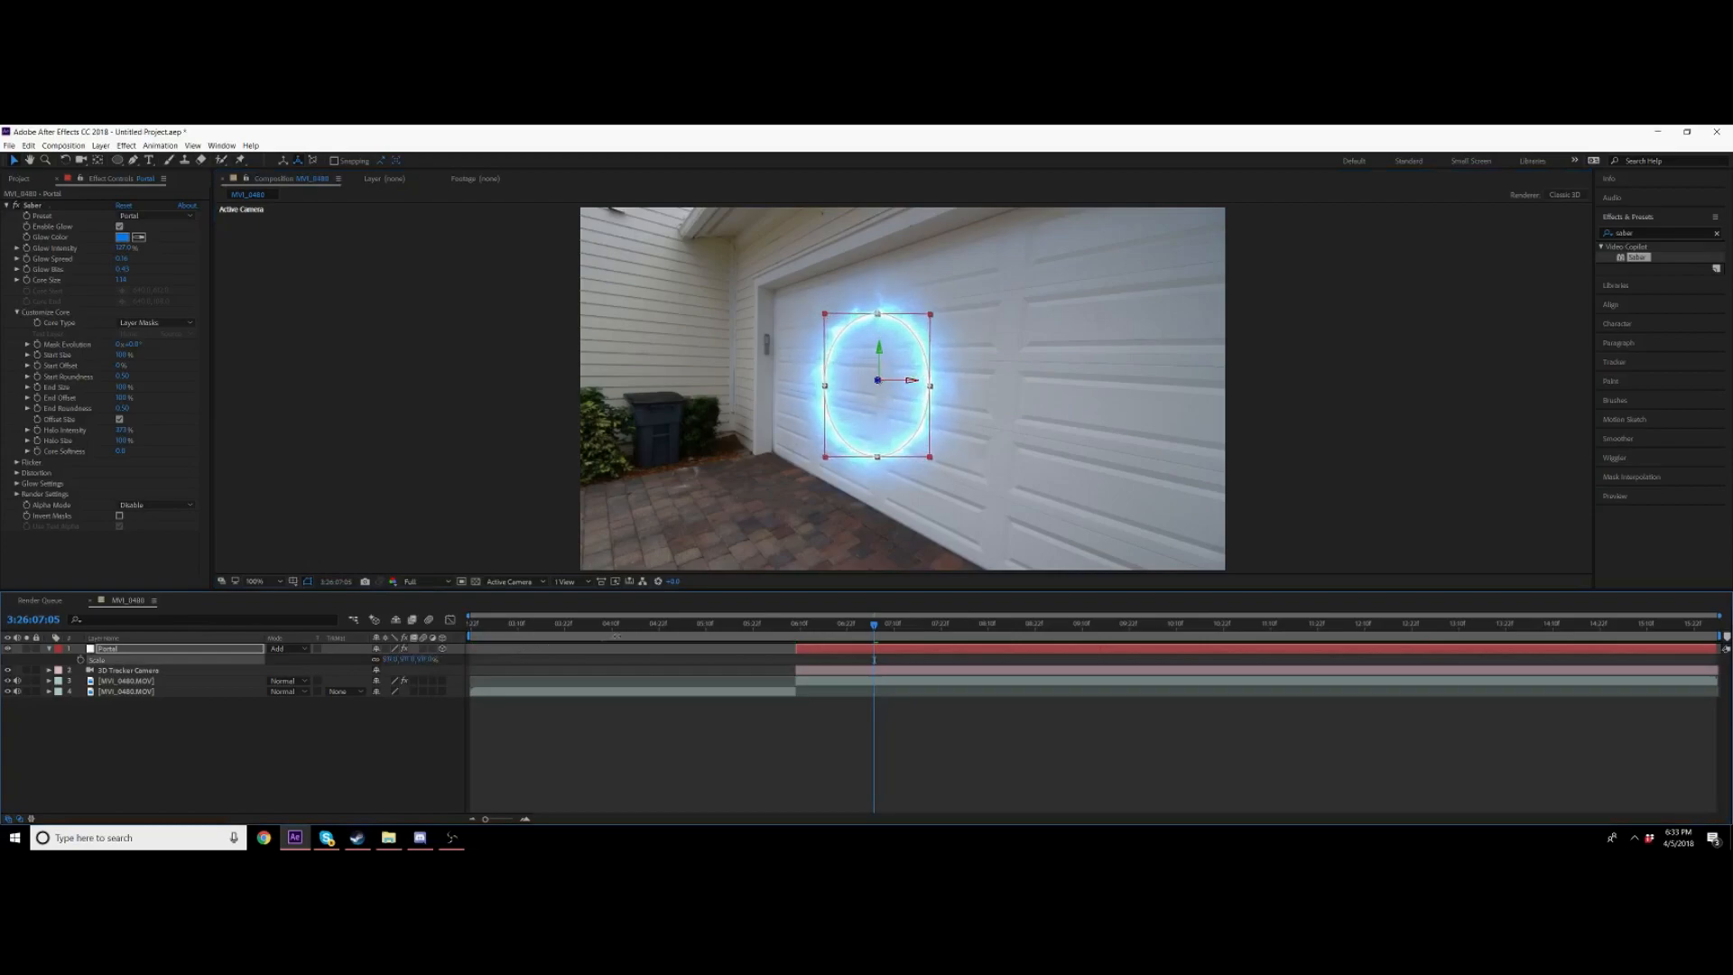
pyautogui.click(49, 650)
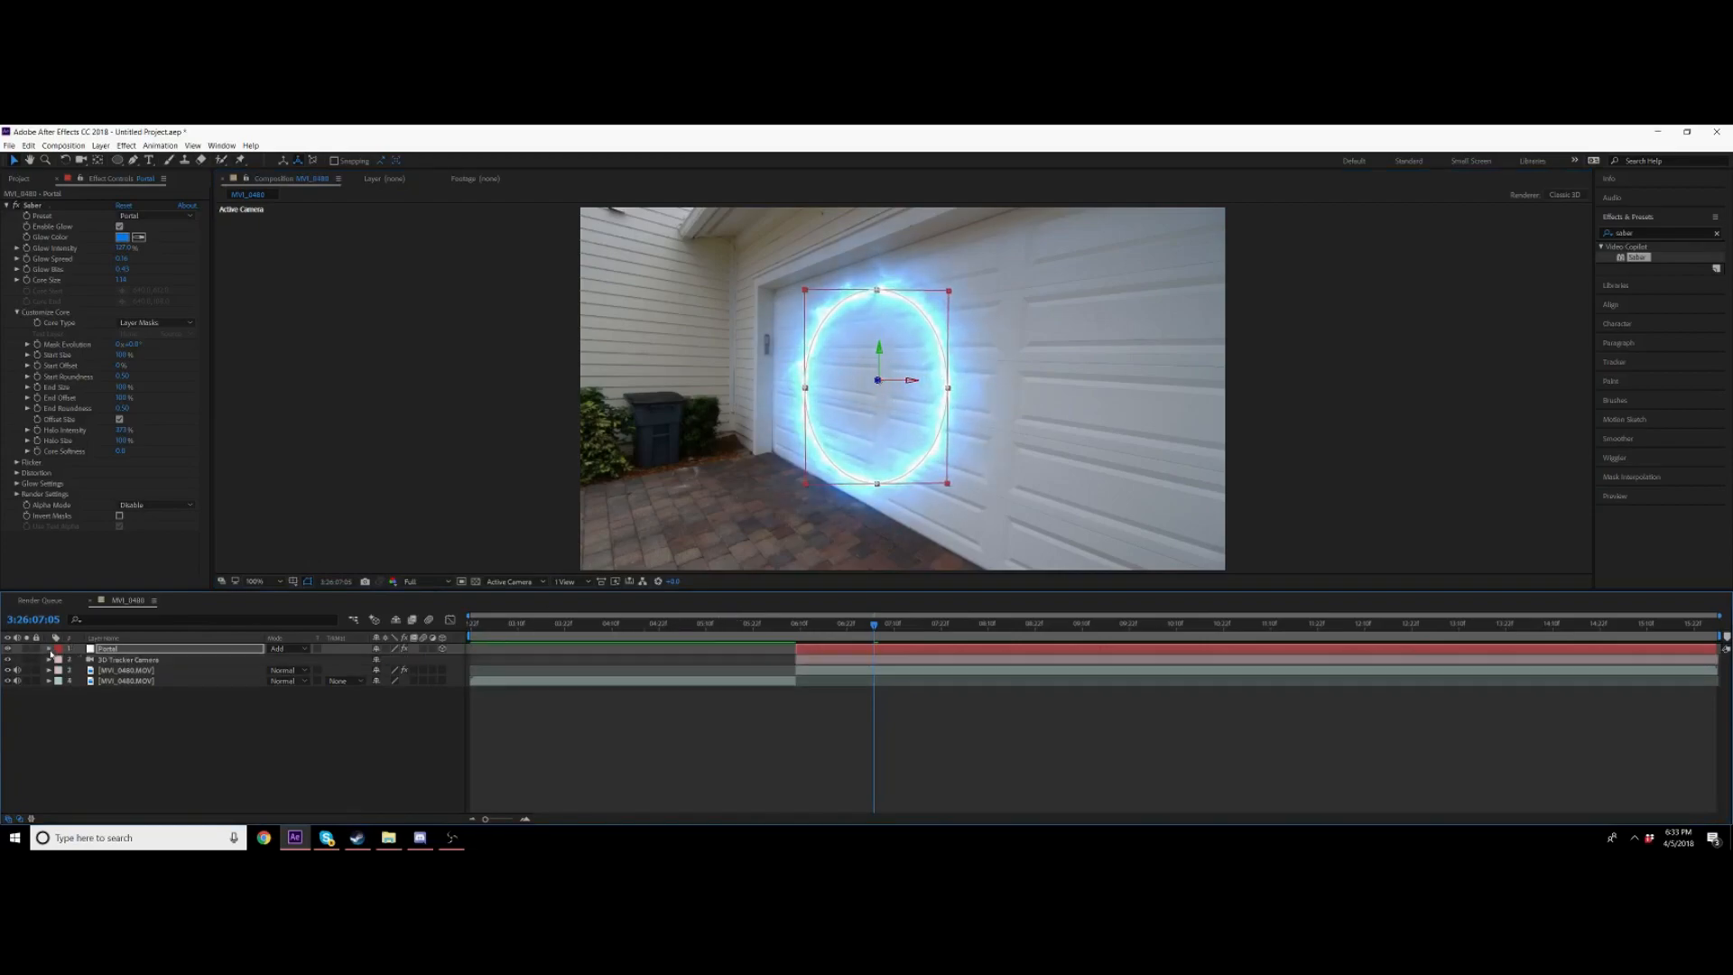
pyautogui.click(48, 649)
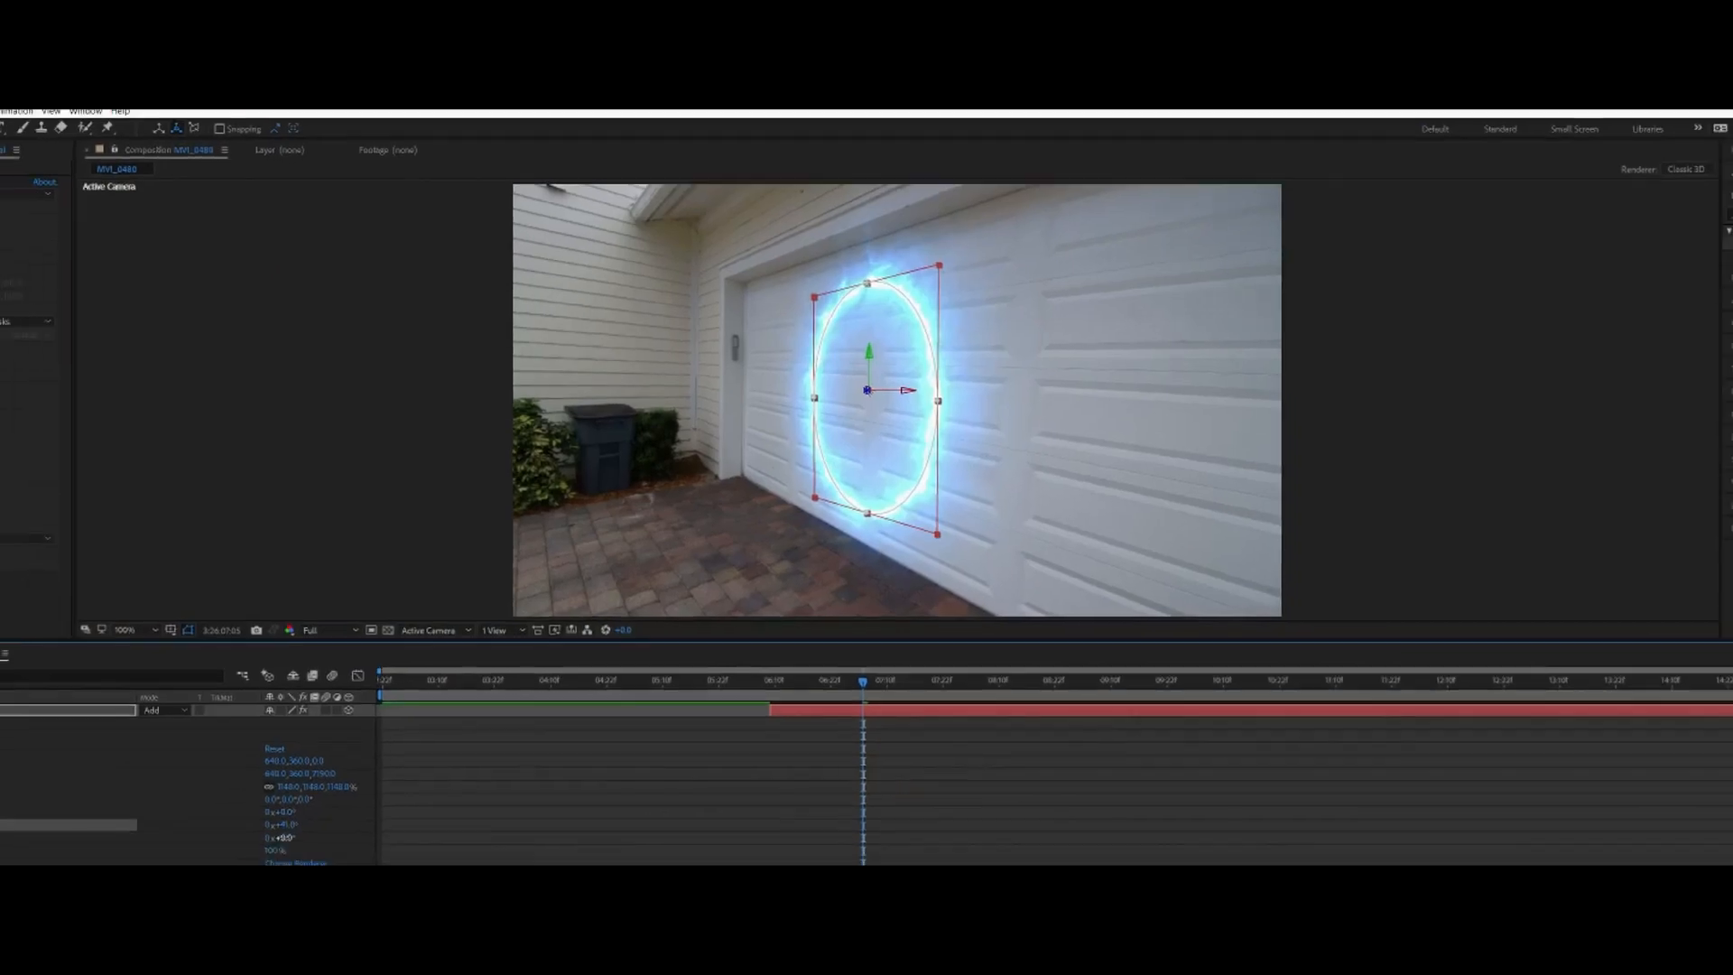
pyautogui.moveTo(352, 790); pyautogui.dragTo(346, 790)
# Step: Move the portal slightly and scrub its scale down while checking other frames
pyautogui.moveTo(902, 454)
pyautogui.mouseDown()
pyautogui.moveTo(928, 455)
pyautogui.moveTo(902, 441)
pyautogui.mouseUp()
pyautogui.moveTo(424, 713); pyautogui.dragTo(419, 713)
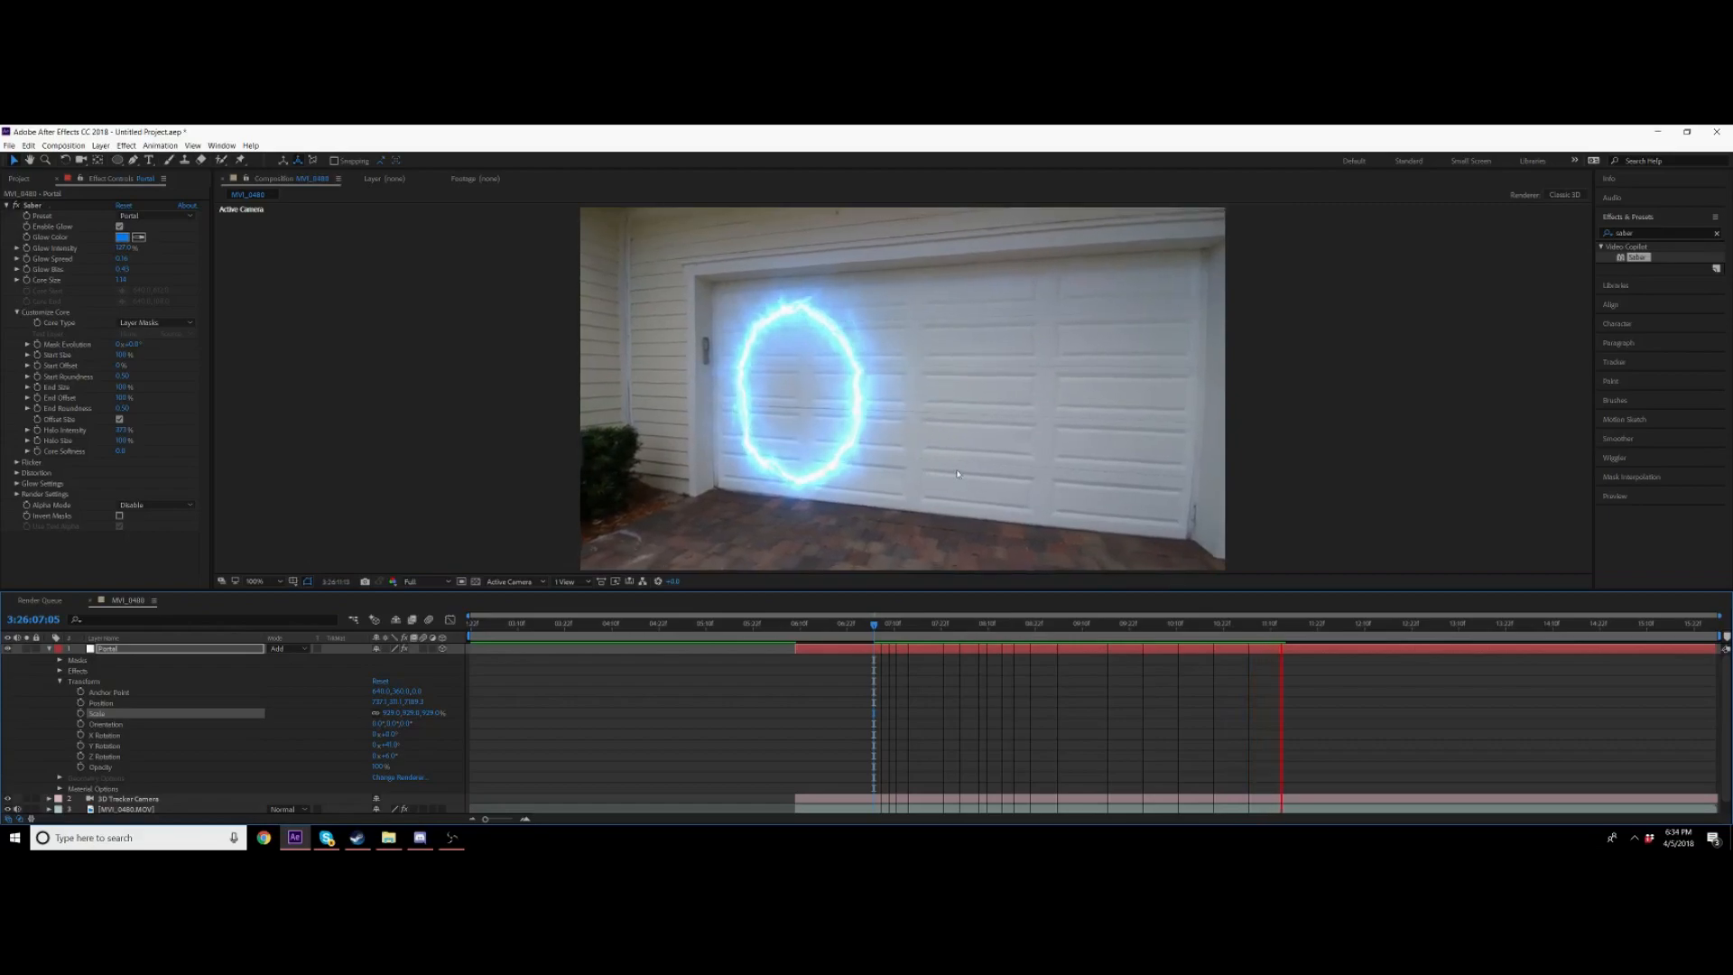
pyautogui.click(882, 638)
pyautogui.press('space')
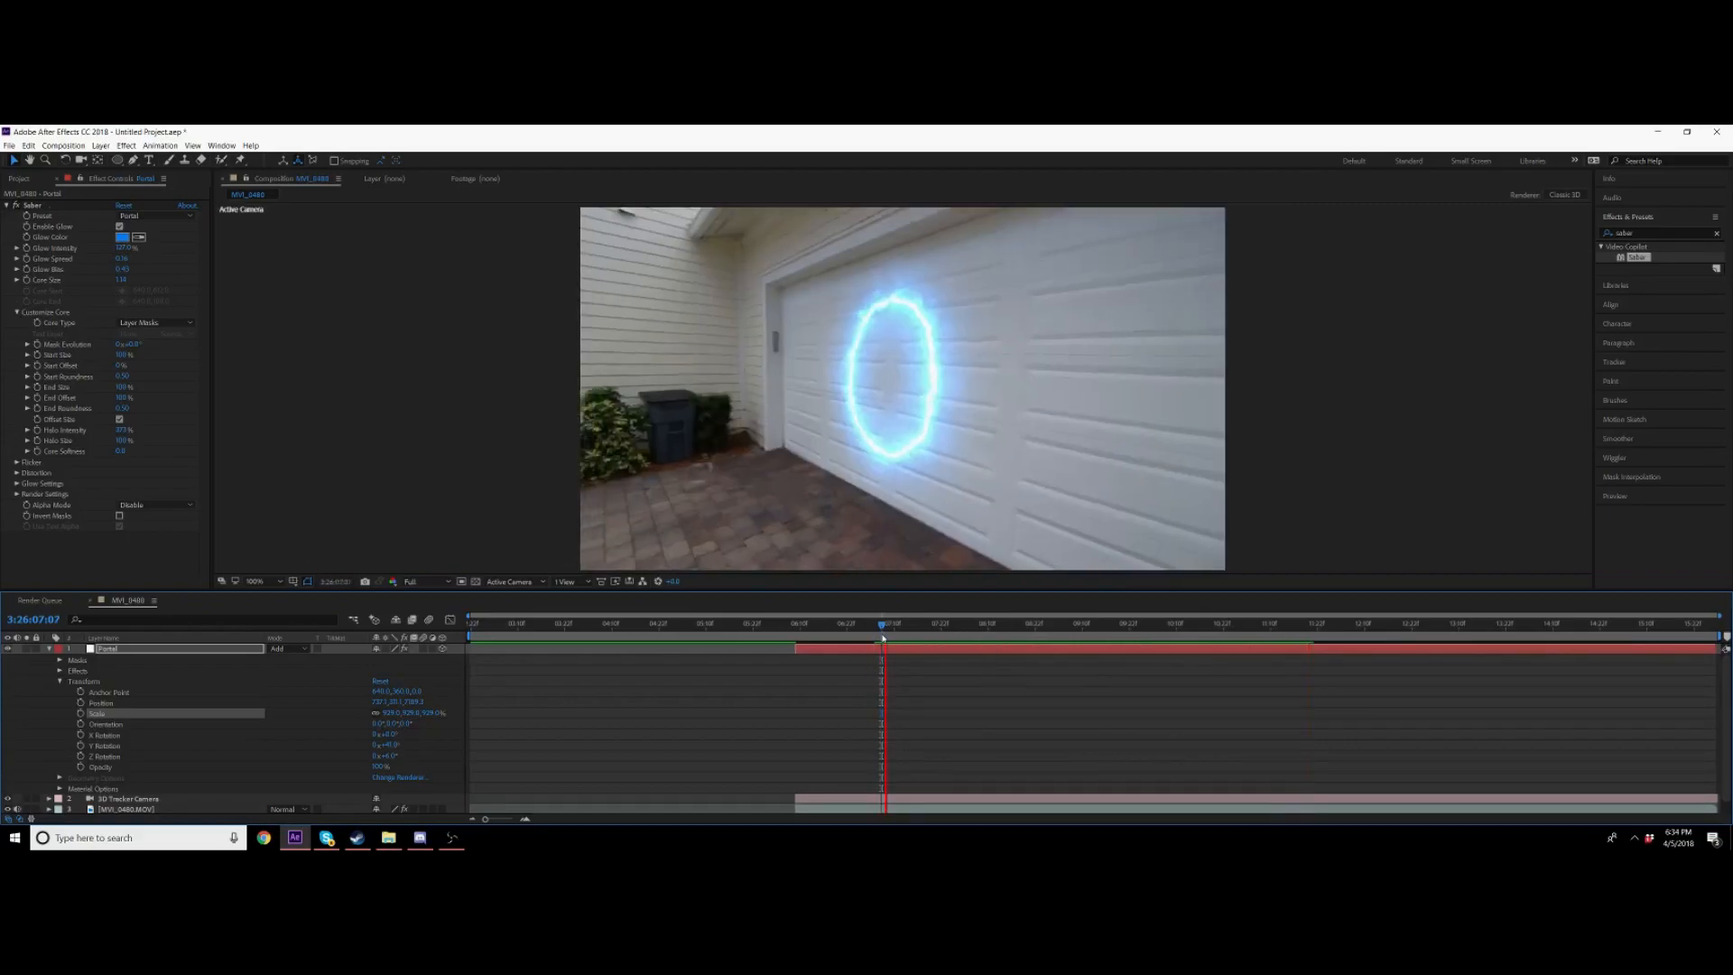
pyautogui.click(886, 637)
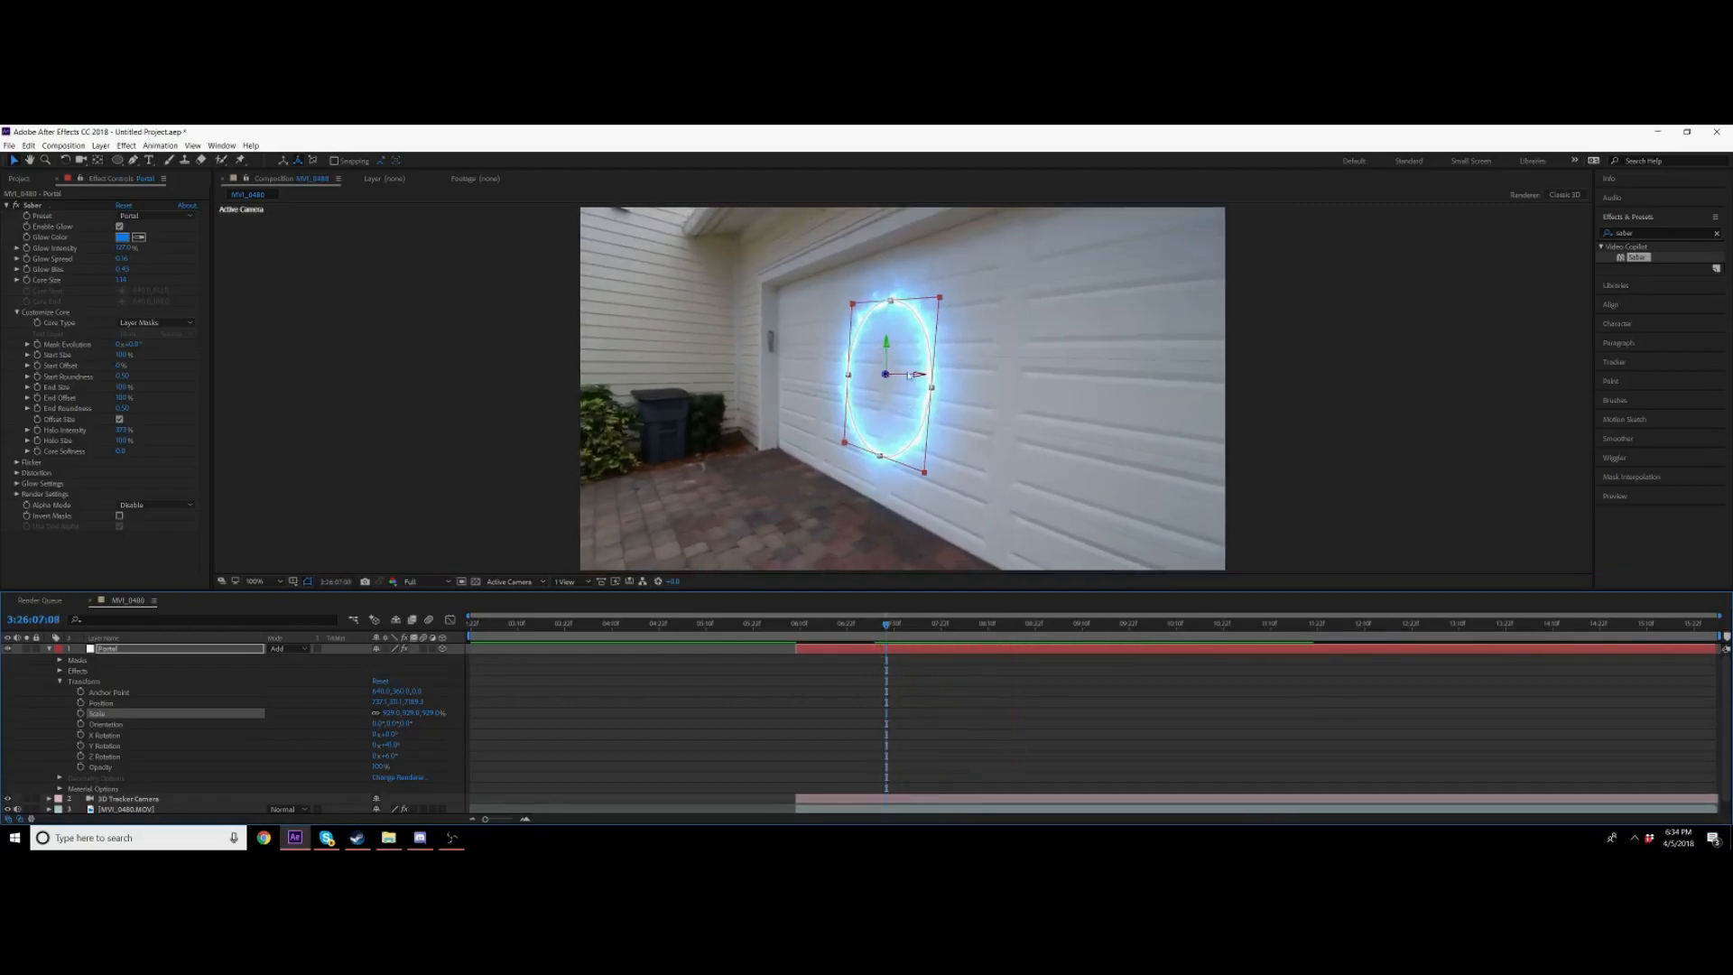
pyautogui.moveTo(886, 375); pyautogui.dragTo(274, 746)
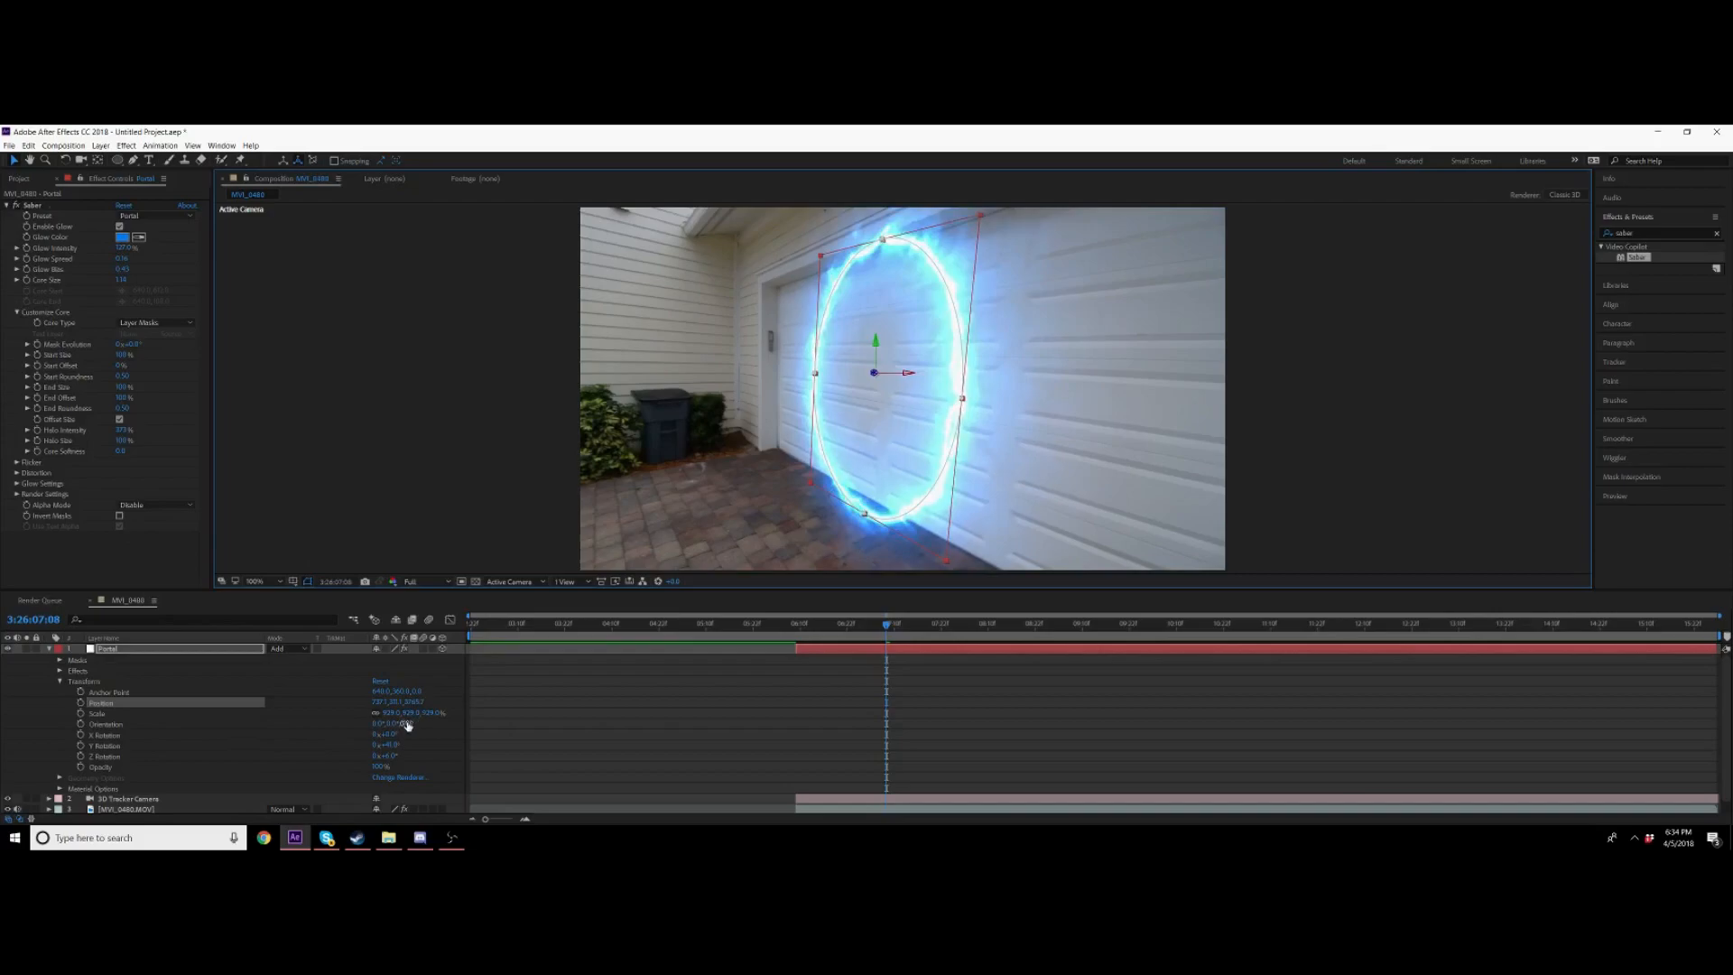
pyautogui.moveTo(435, 713); pyautogui.dragTo(168, 713)
pyautogui.press('space')
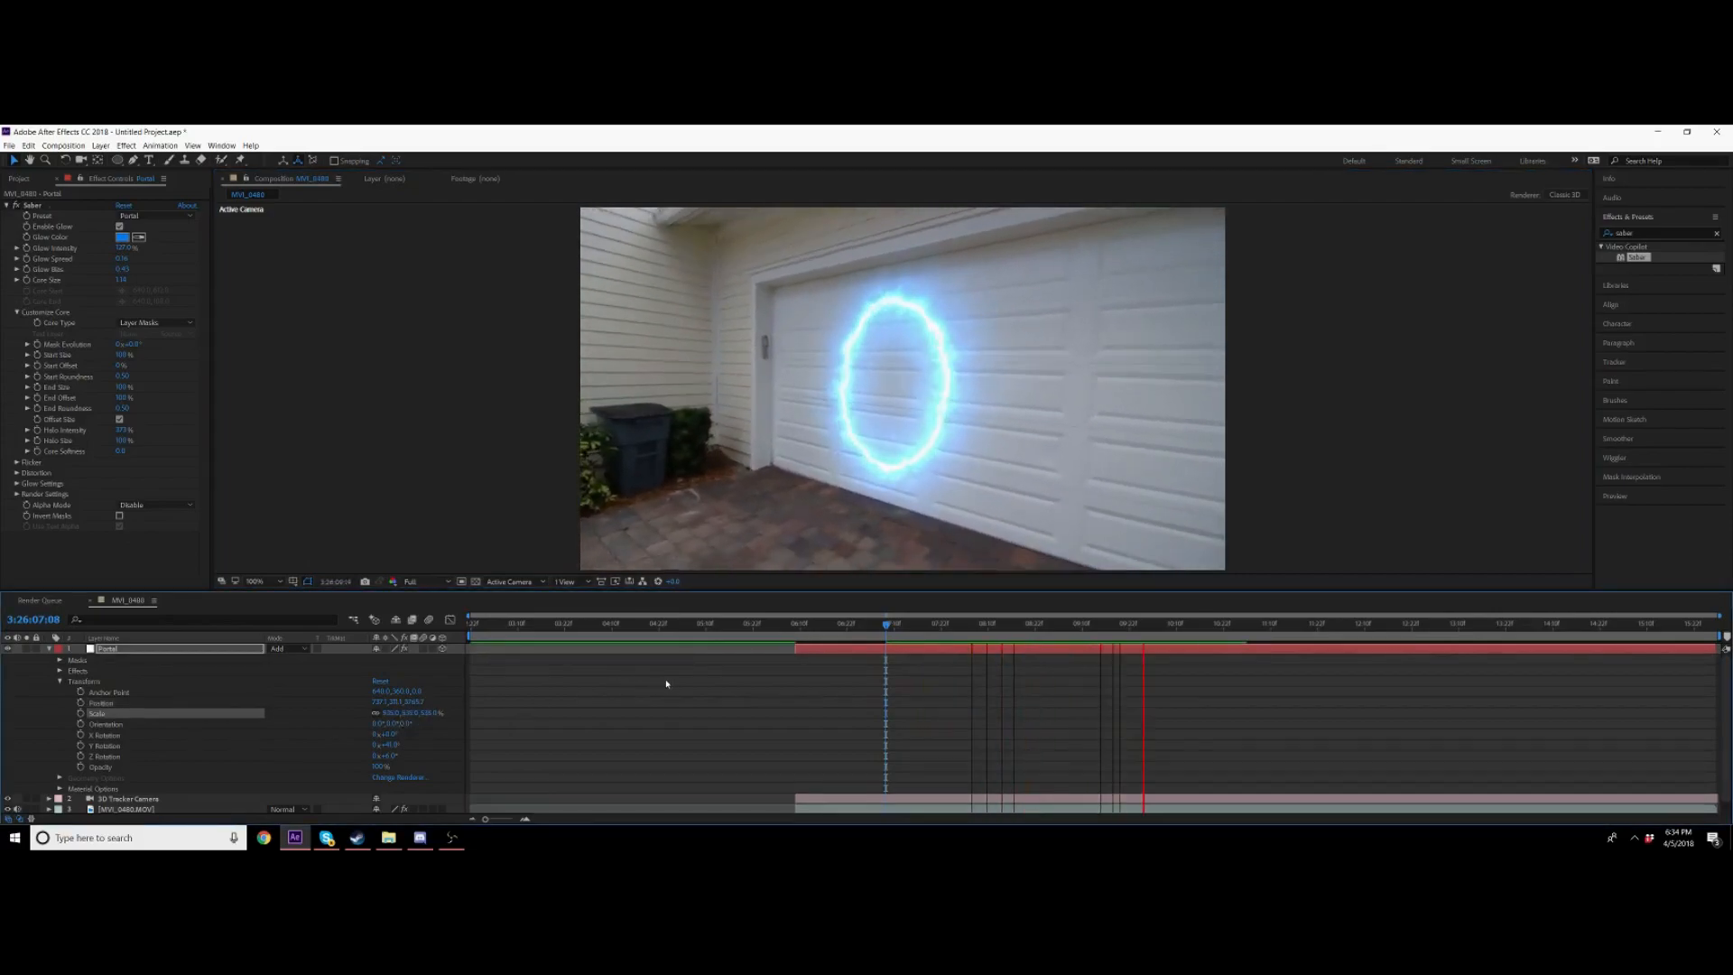
# Step: At a later frame, reposition the portal and reduce its scale to fit the door
pyautogui.click(898, 625)
pyautogui.moveTo(881, 379); pyautogui.dragTo(874, 381)
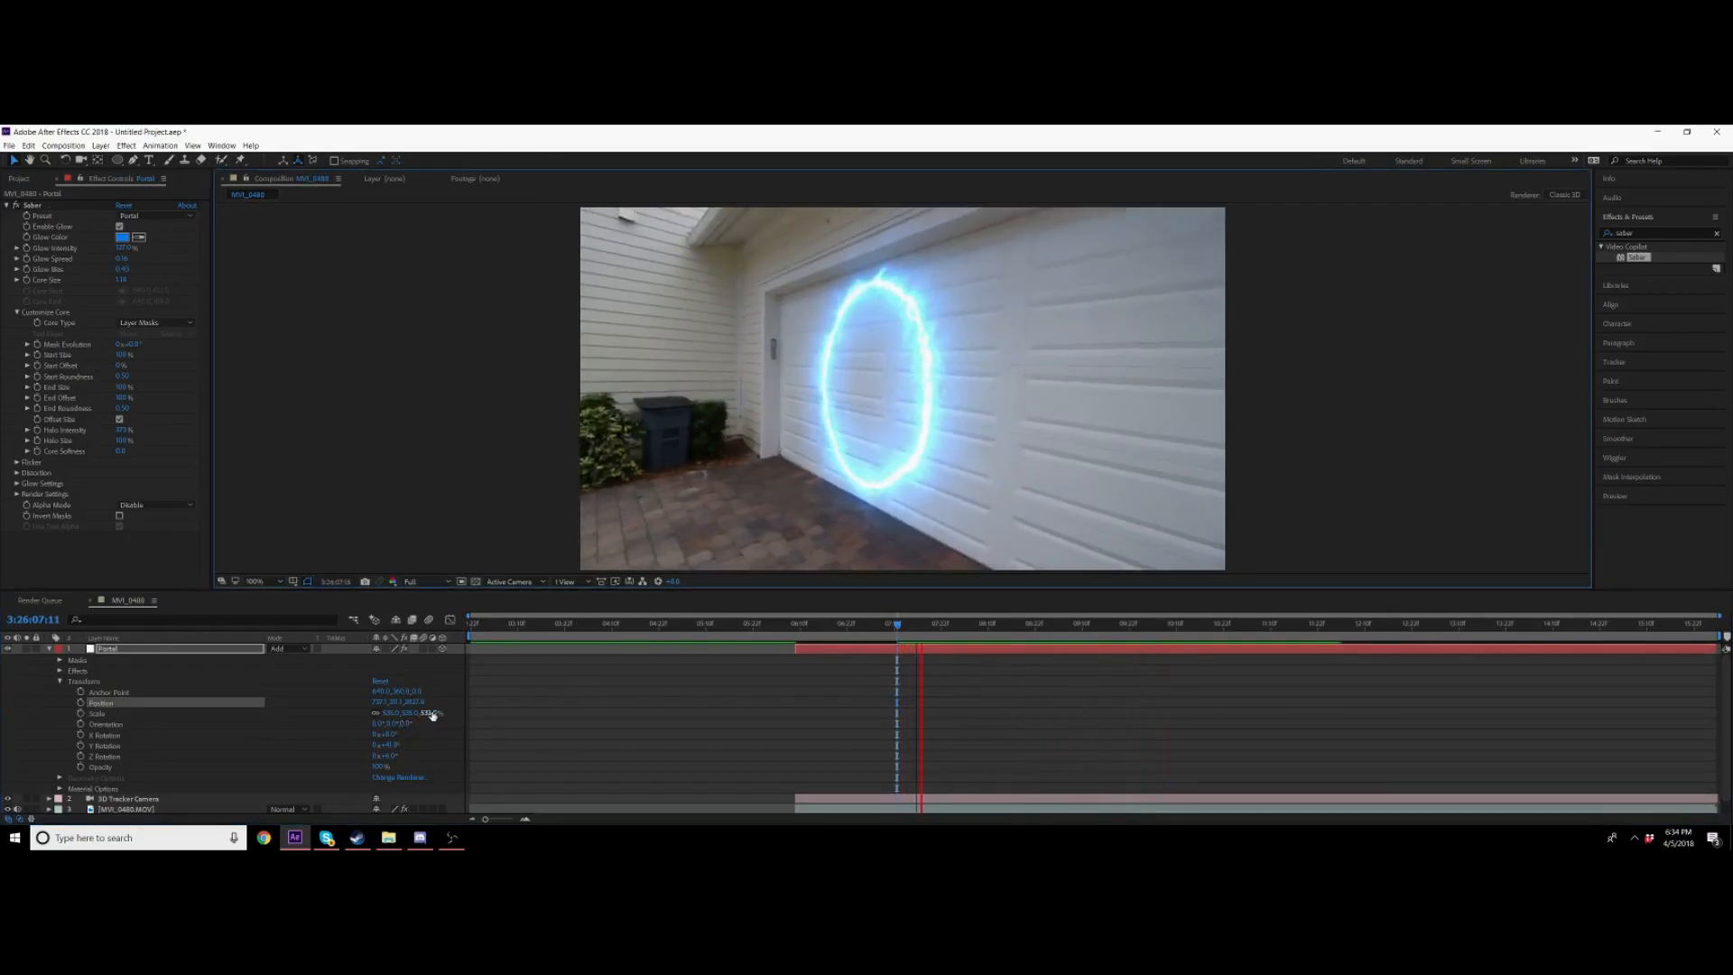
pyautogui.press('space')
pyautogui.moveTo(433, 713); pyautogui.dragTo(302, 713)
pyautogui.moveTo(885, 403); pyautogui.dragTo(904, 406)
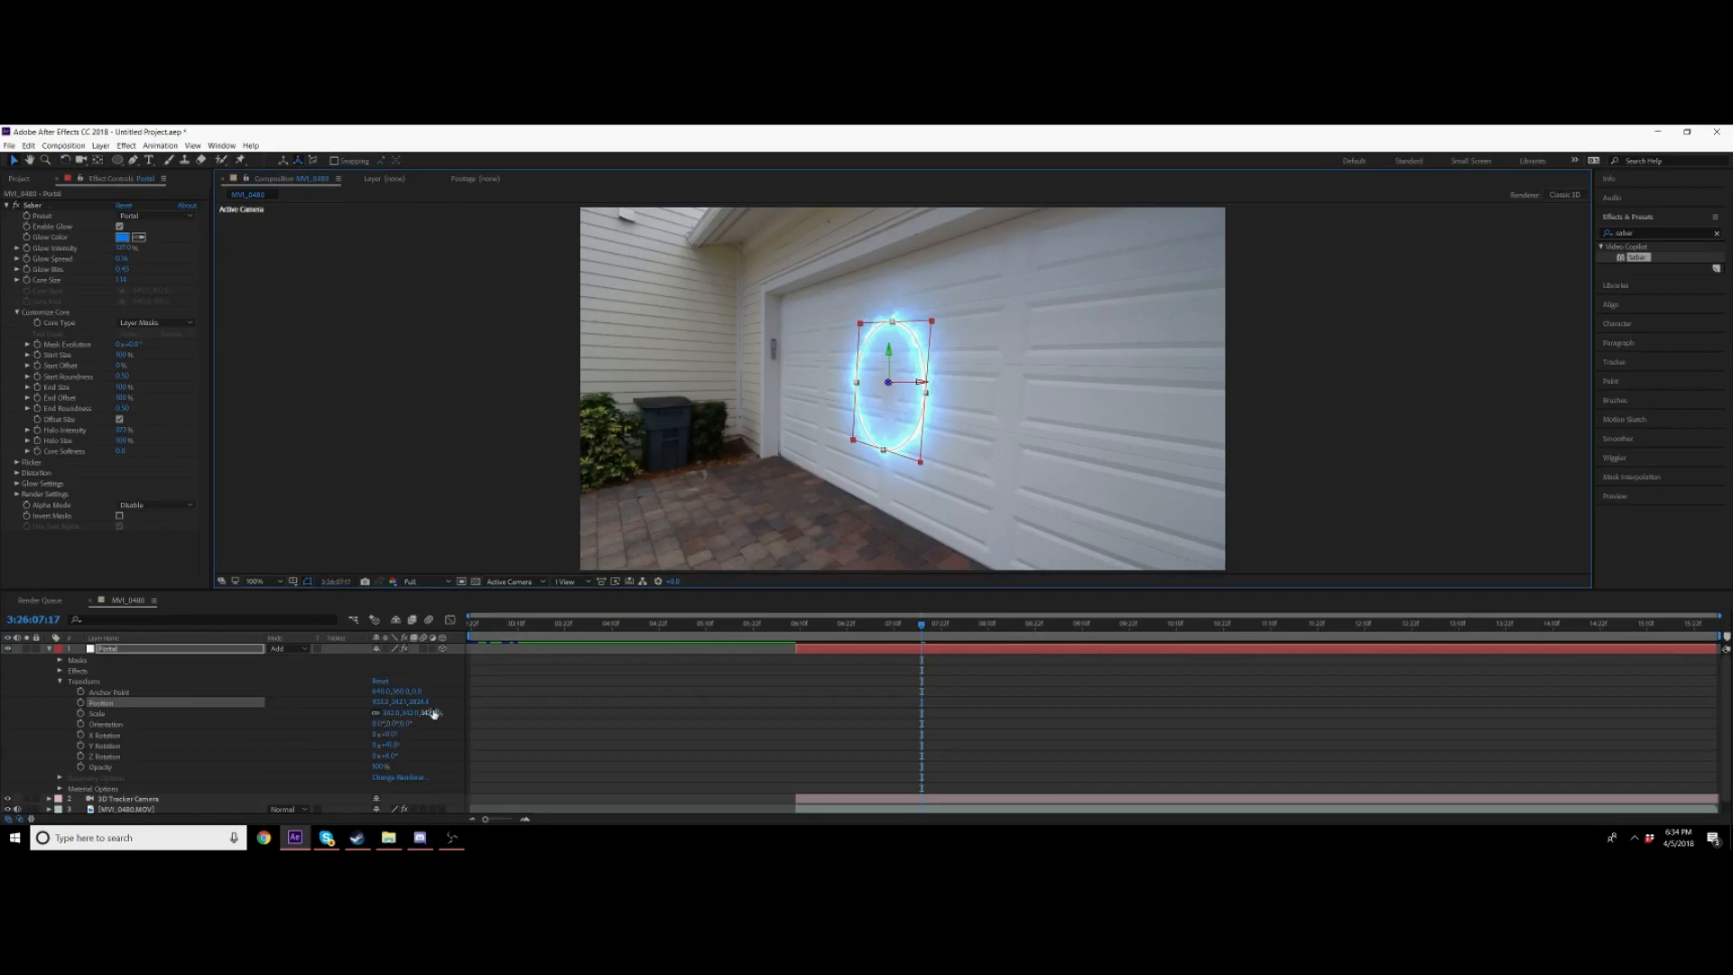
pyautogui.moveTo(404, 723); pyautogui.dragTo(434, 715)
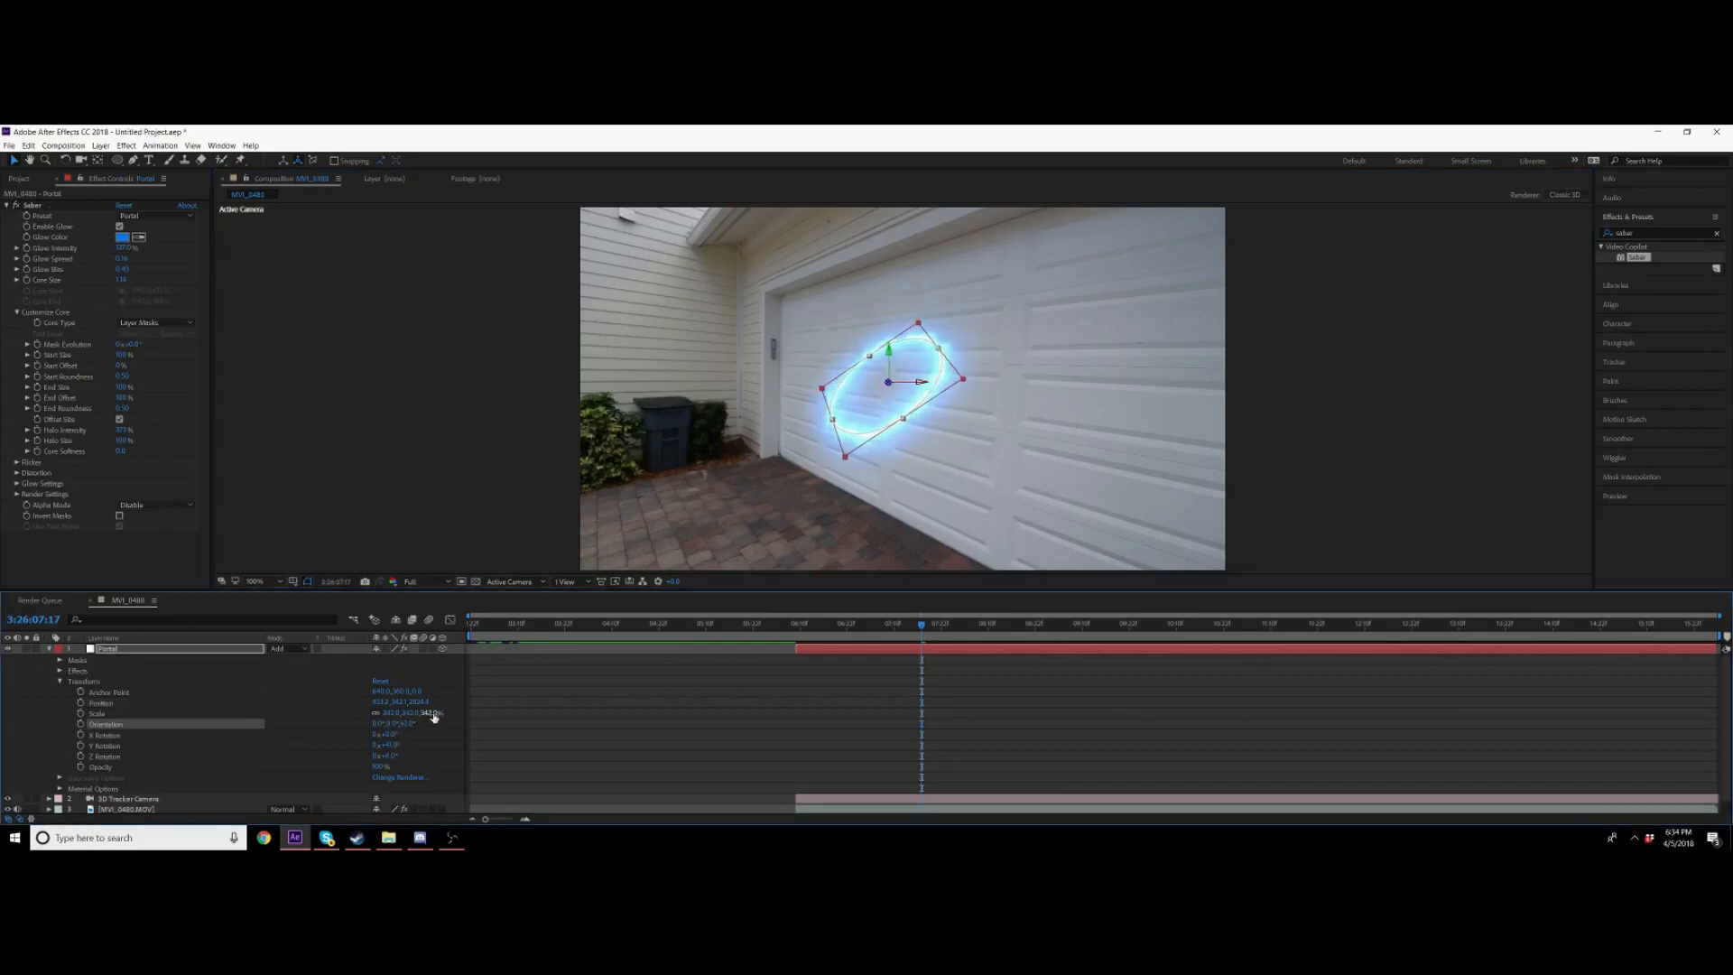
pyautogui.hotkey('ctrl', 'z')
pyautogui.moveTo(407, 725); pyautogui.dragTo(490, 693)
pyautogui.hotkey('ctrl', 'z')
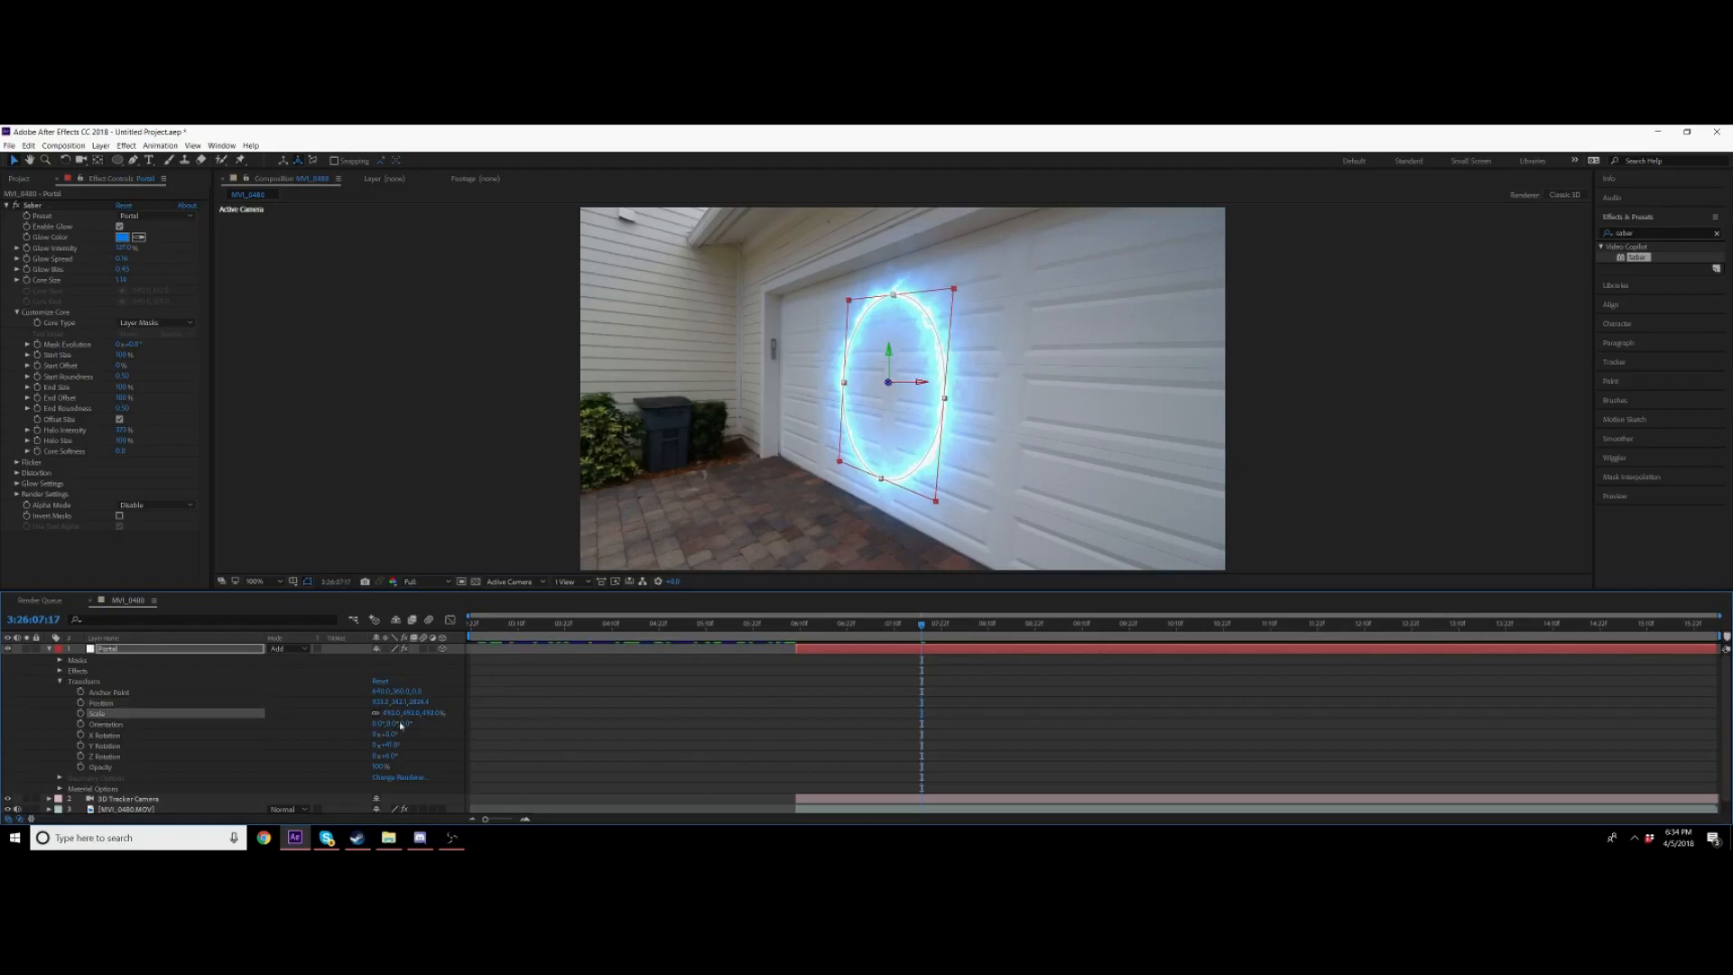
# Step: Increase the portal's scale slightly, nudge its position on the door, and preview the shot
pyautogui.moveTo(363, 712); pyautogui.dragTo(379, 712)
pyautogui.moveTo(888, 435); pyautogui.dragTo(890, 435)
pyautogui.press('space')
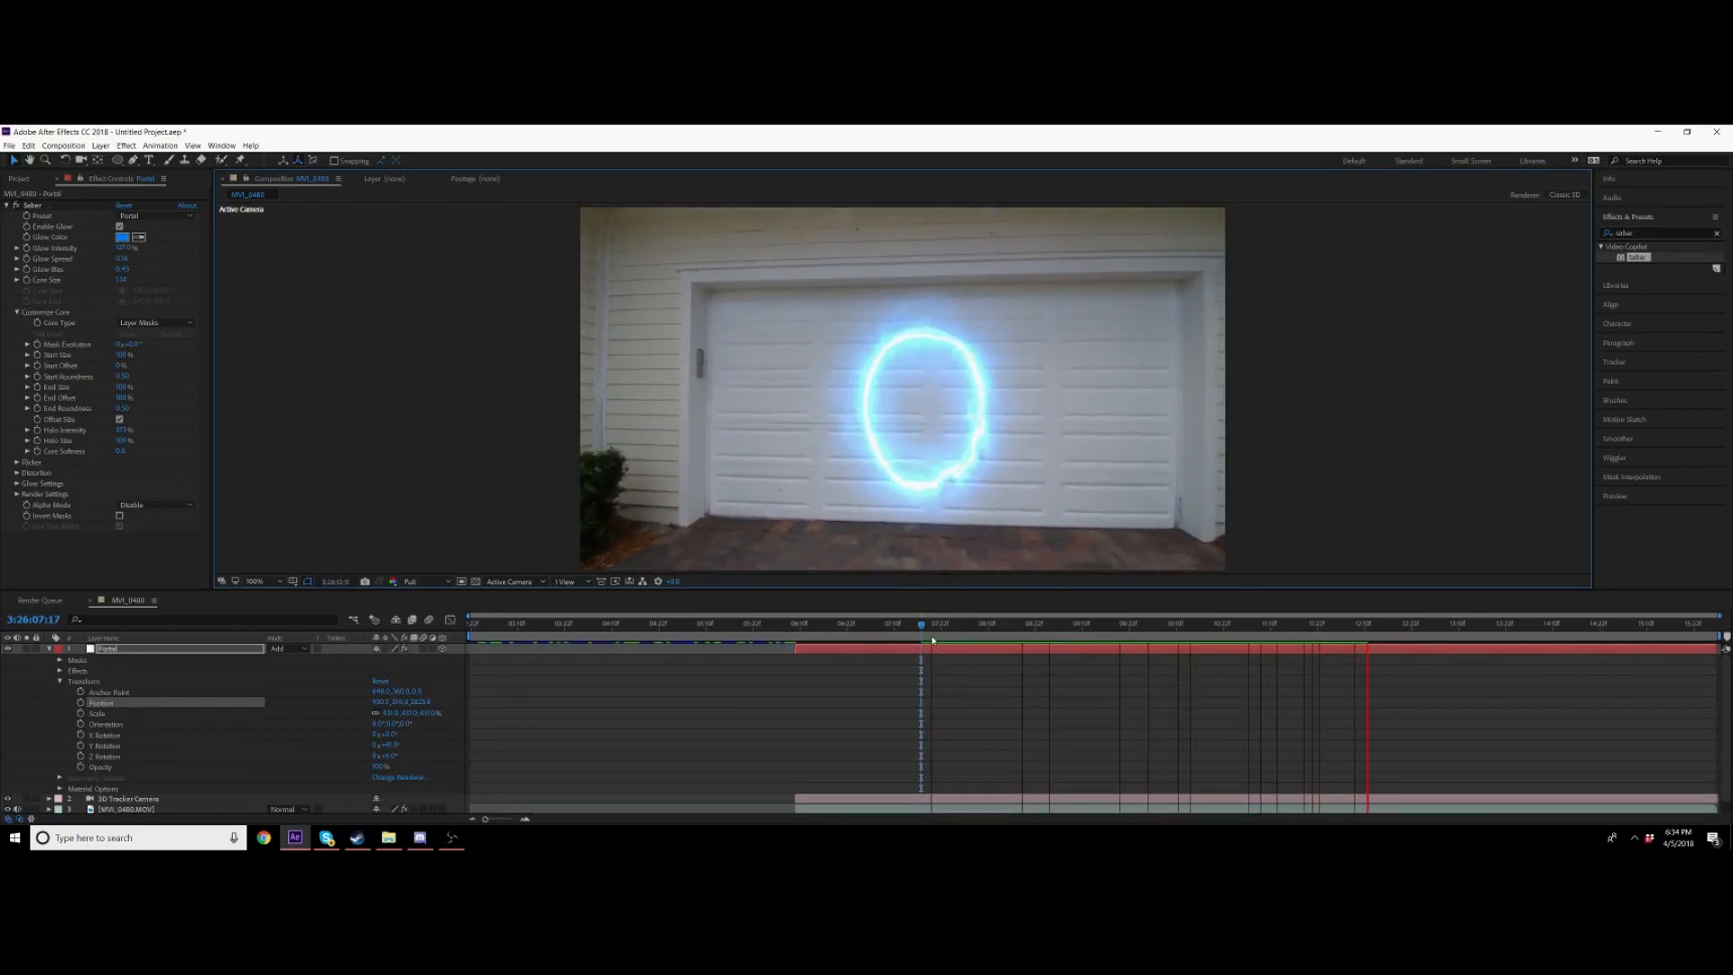
# Step: Scrub to a later frame and reposition the portal onto the garage door
pyautogui.press('space')
pyautogui.press('space')
pyautogui.moveTo(1004, 625); pyautogui.dragTo(1356, 626)
pyautogui.moveTo(952, 406); pyautogui.dragTo(912, 456)
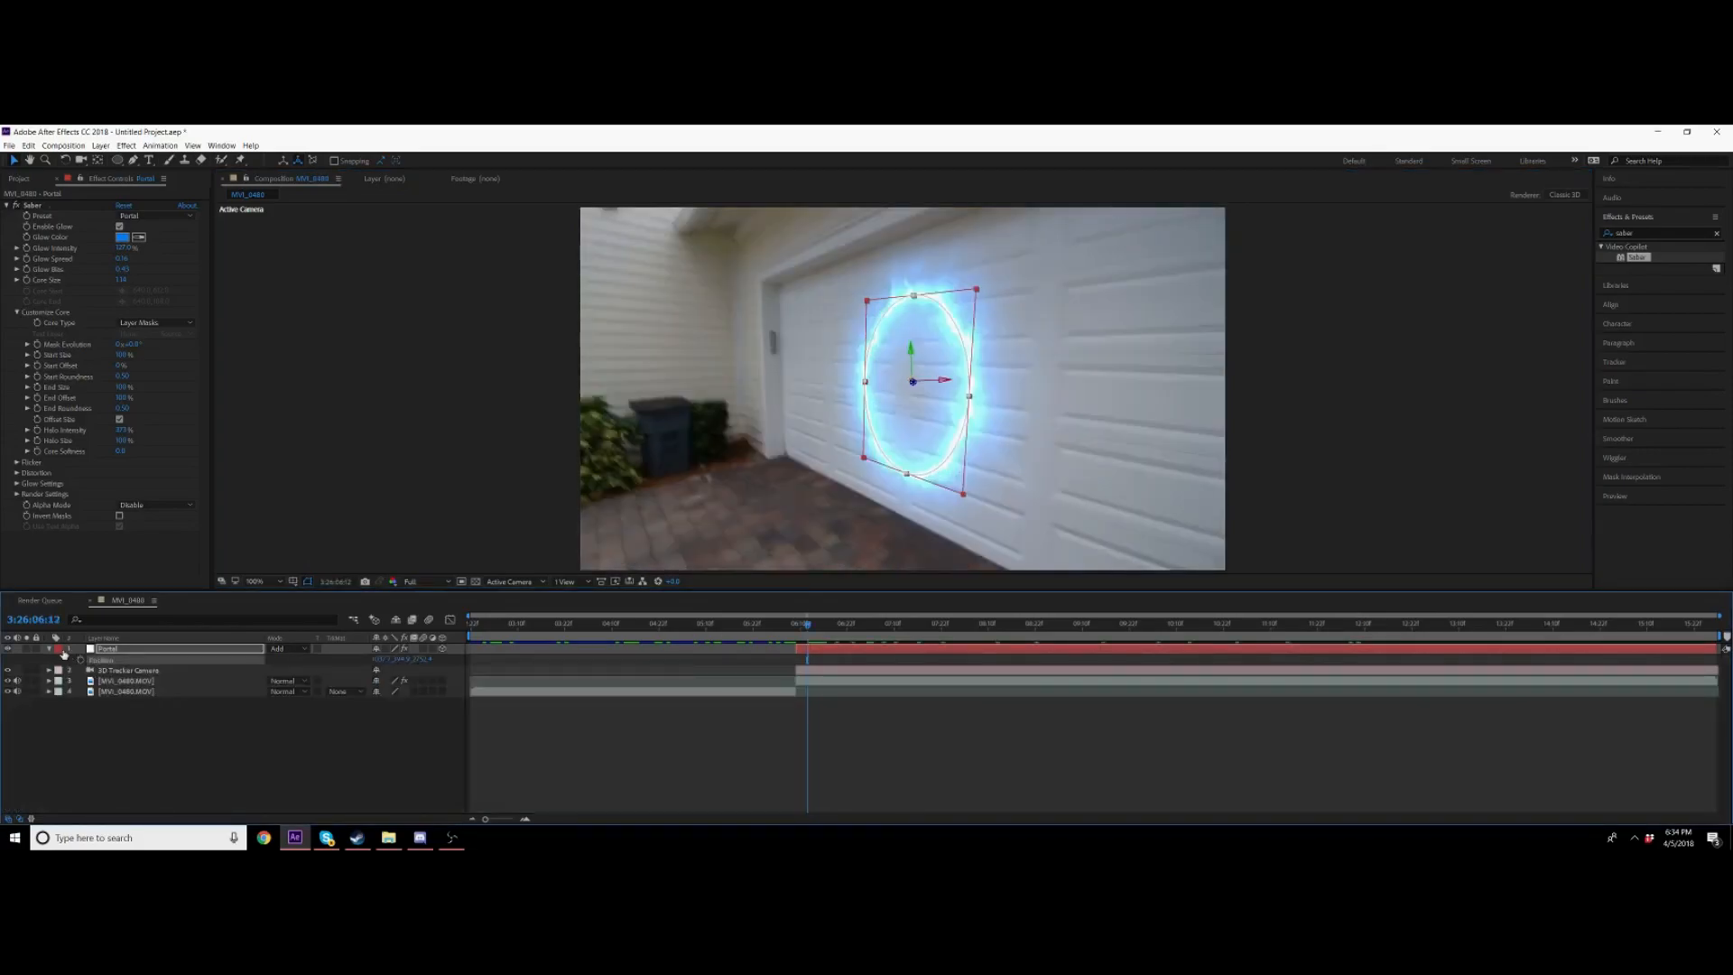
# Step: Check other frames, nudge the portal's position again, and preview the tracked portal
pyautogui.moveTo(1323, 633); pyautogui.dragTo(1360, 633)
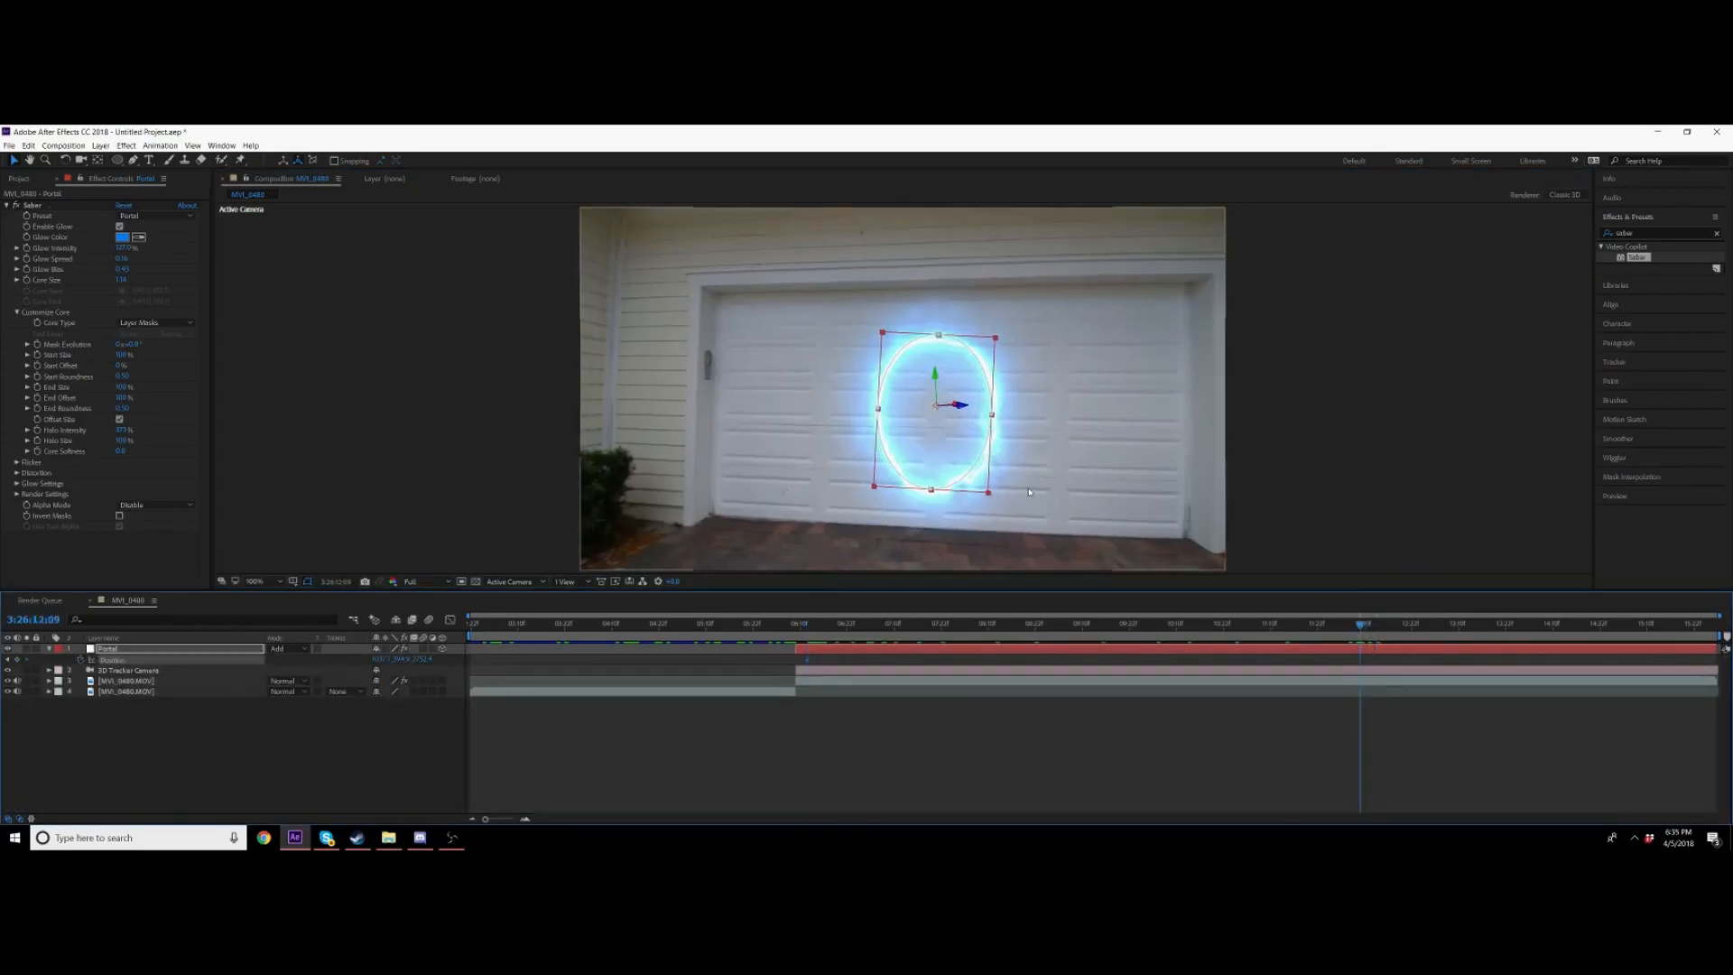
pyautogui.moveTo(1210, 619); pyautogui.dragTo(835, 612)
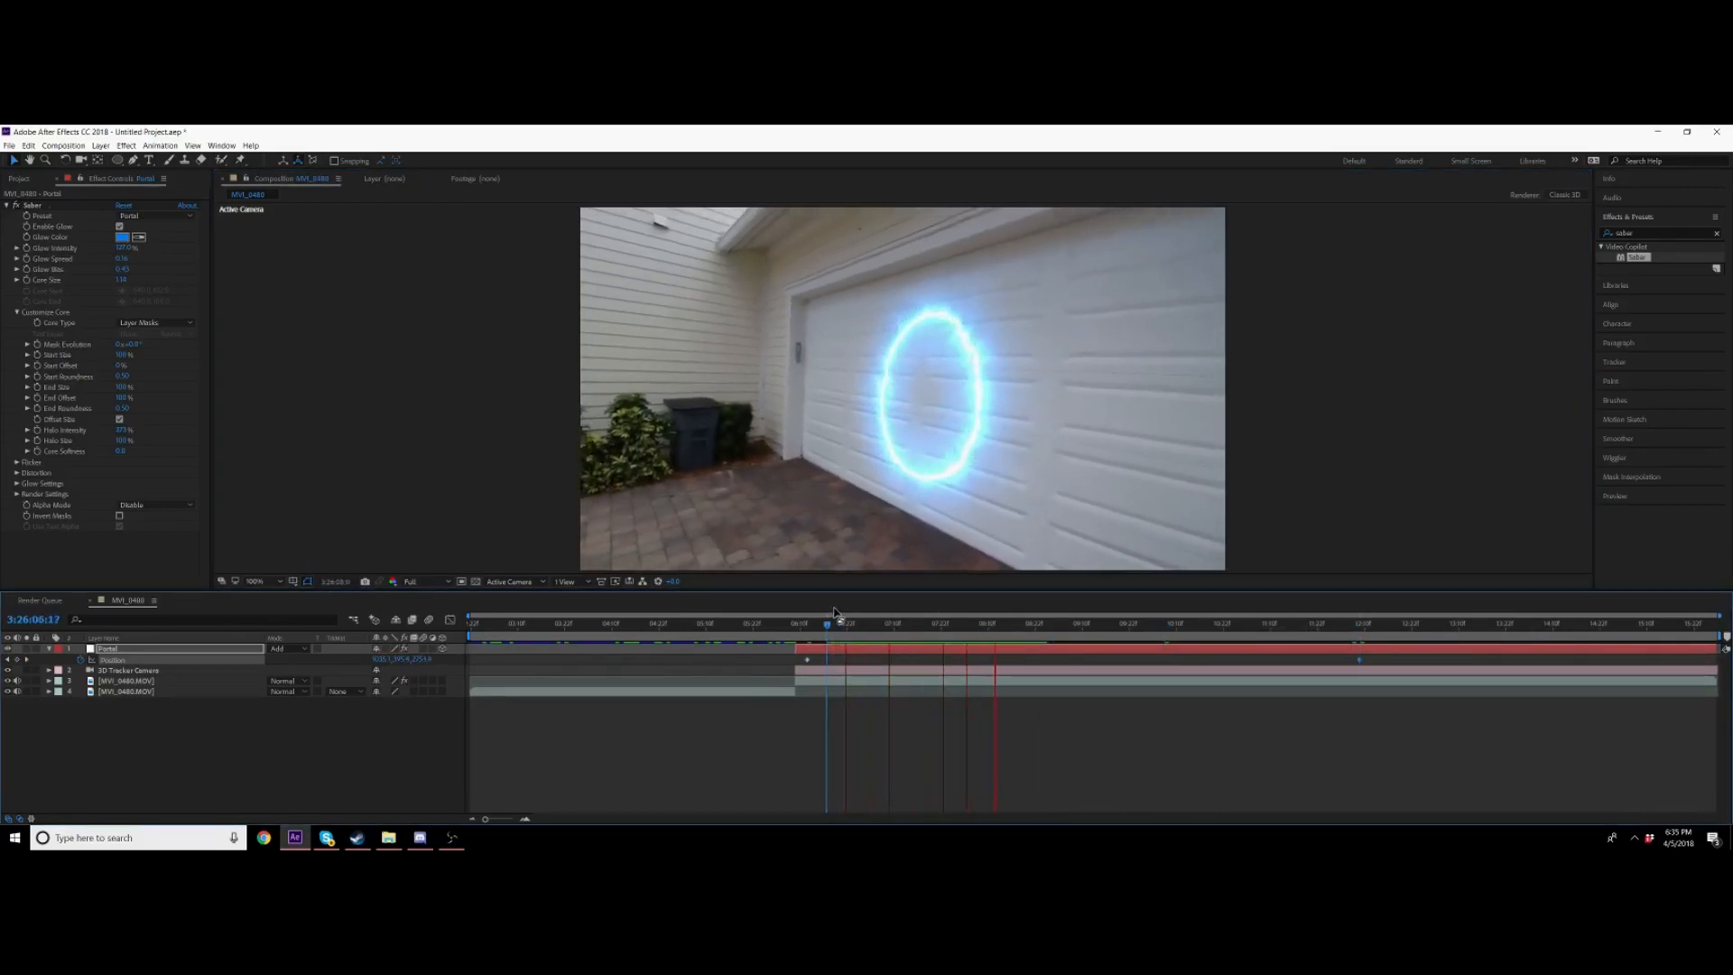
pyautogui.press('space')
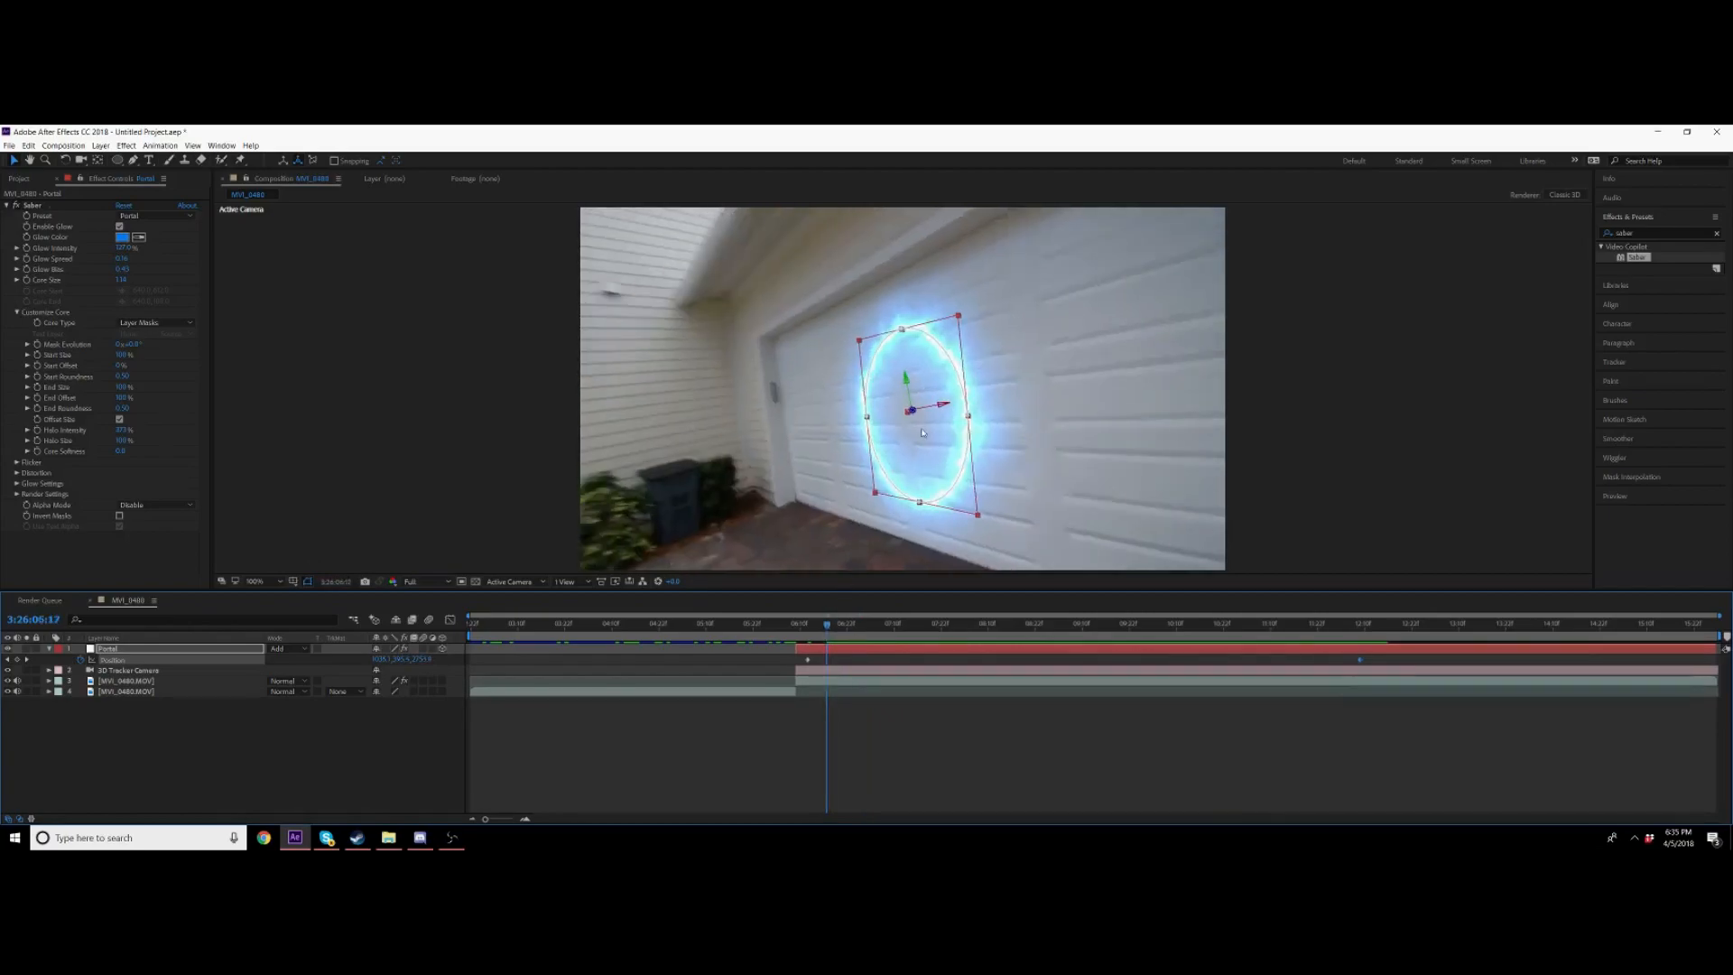
pyautogui.moveTo(914, 413); pyautogui.dragTo(906, 415)
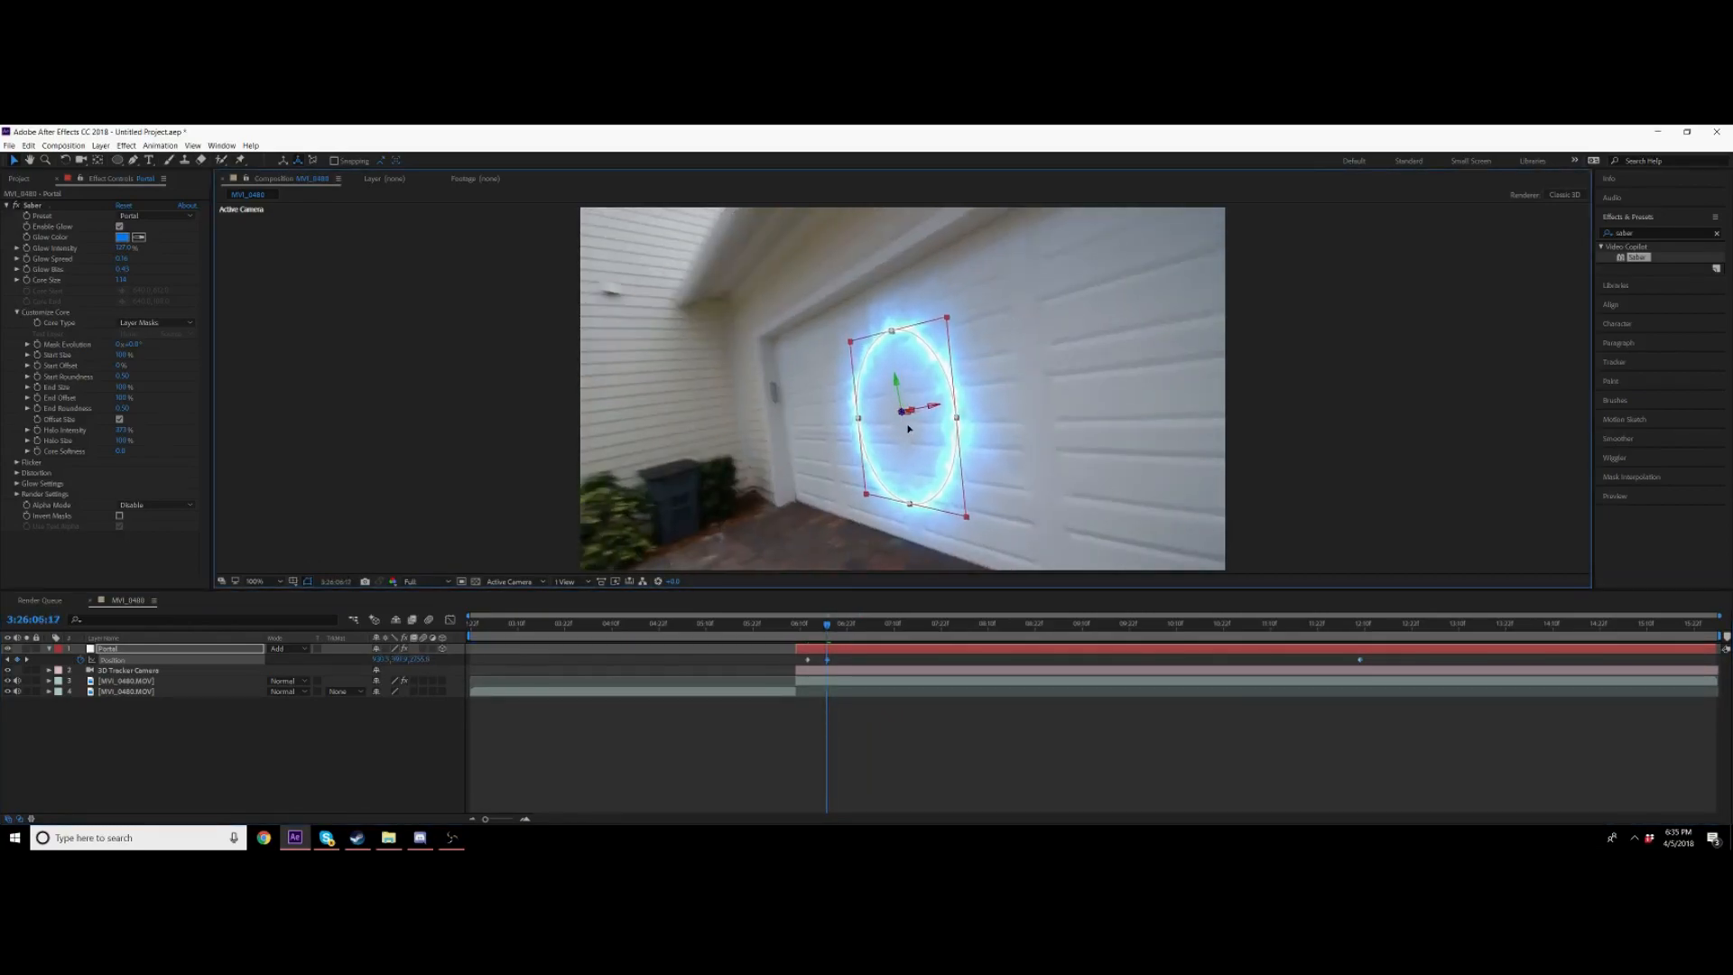
pyautogui.press('space')
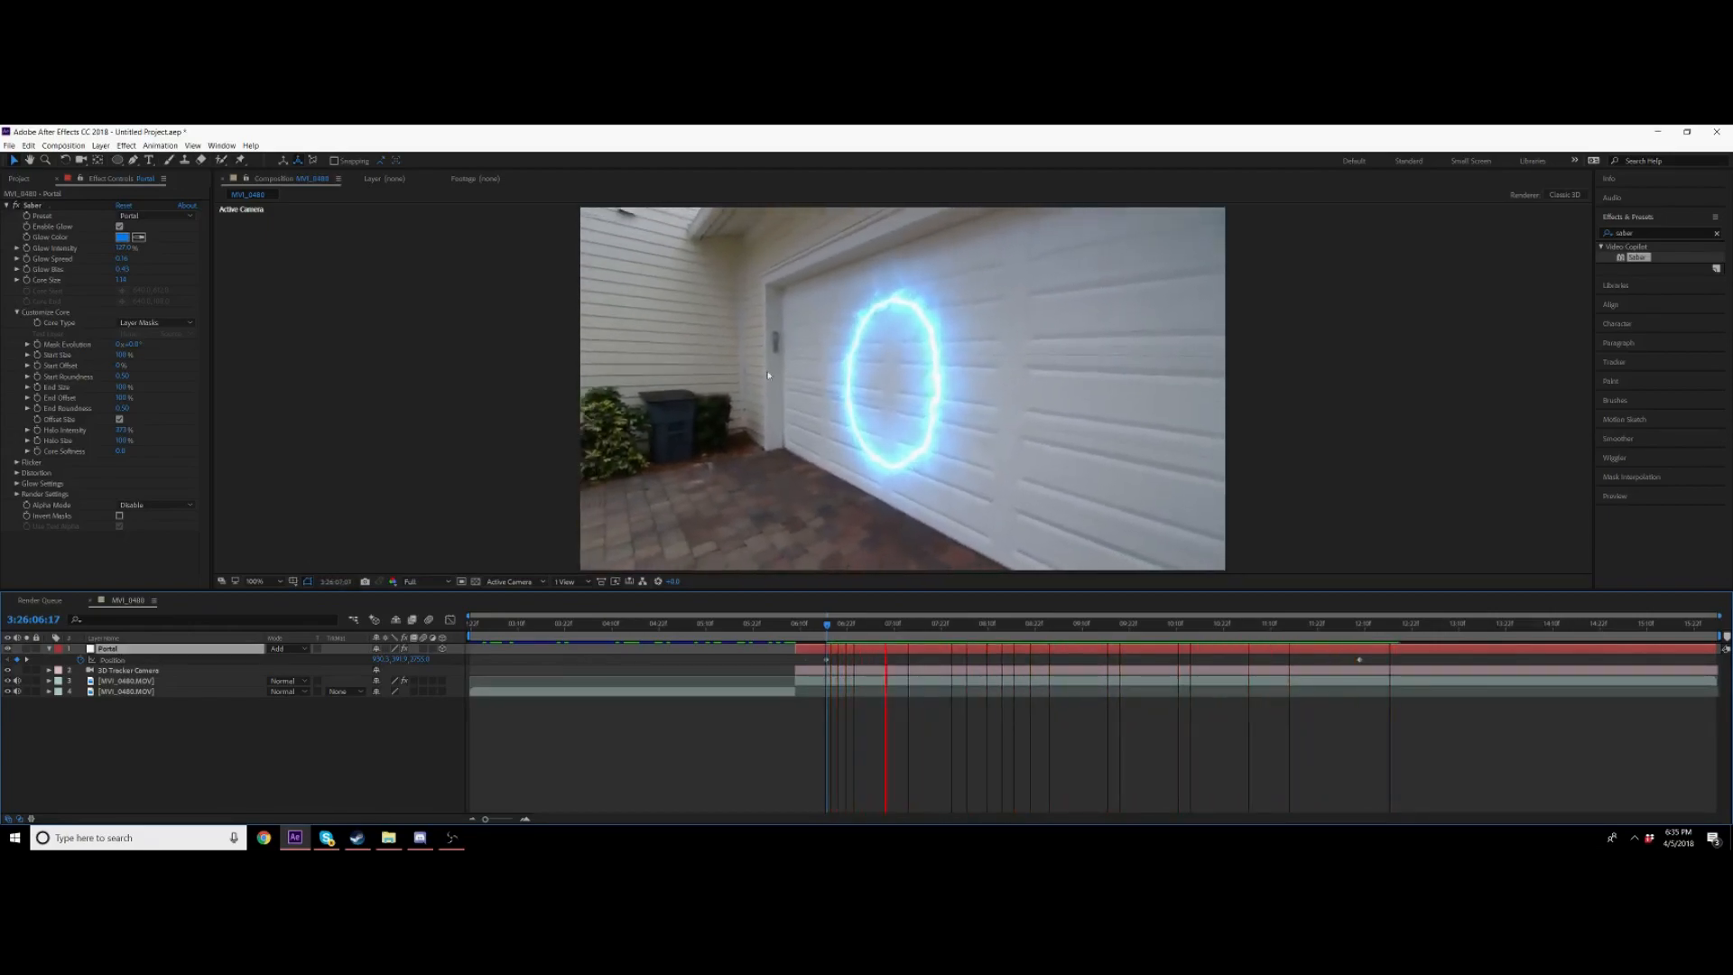
pyautogui.press('space')
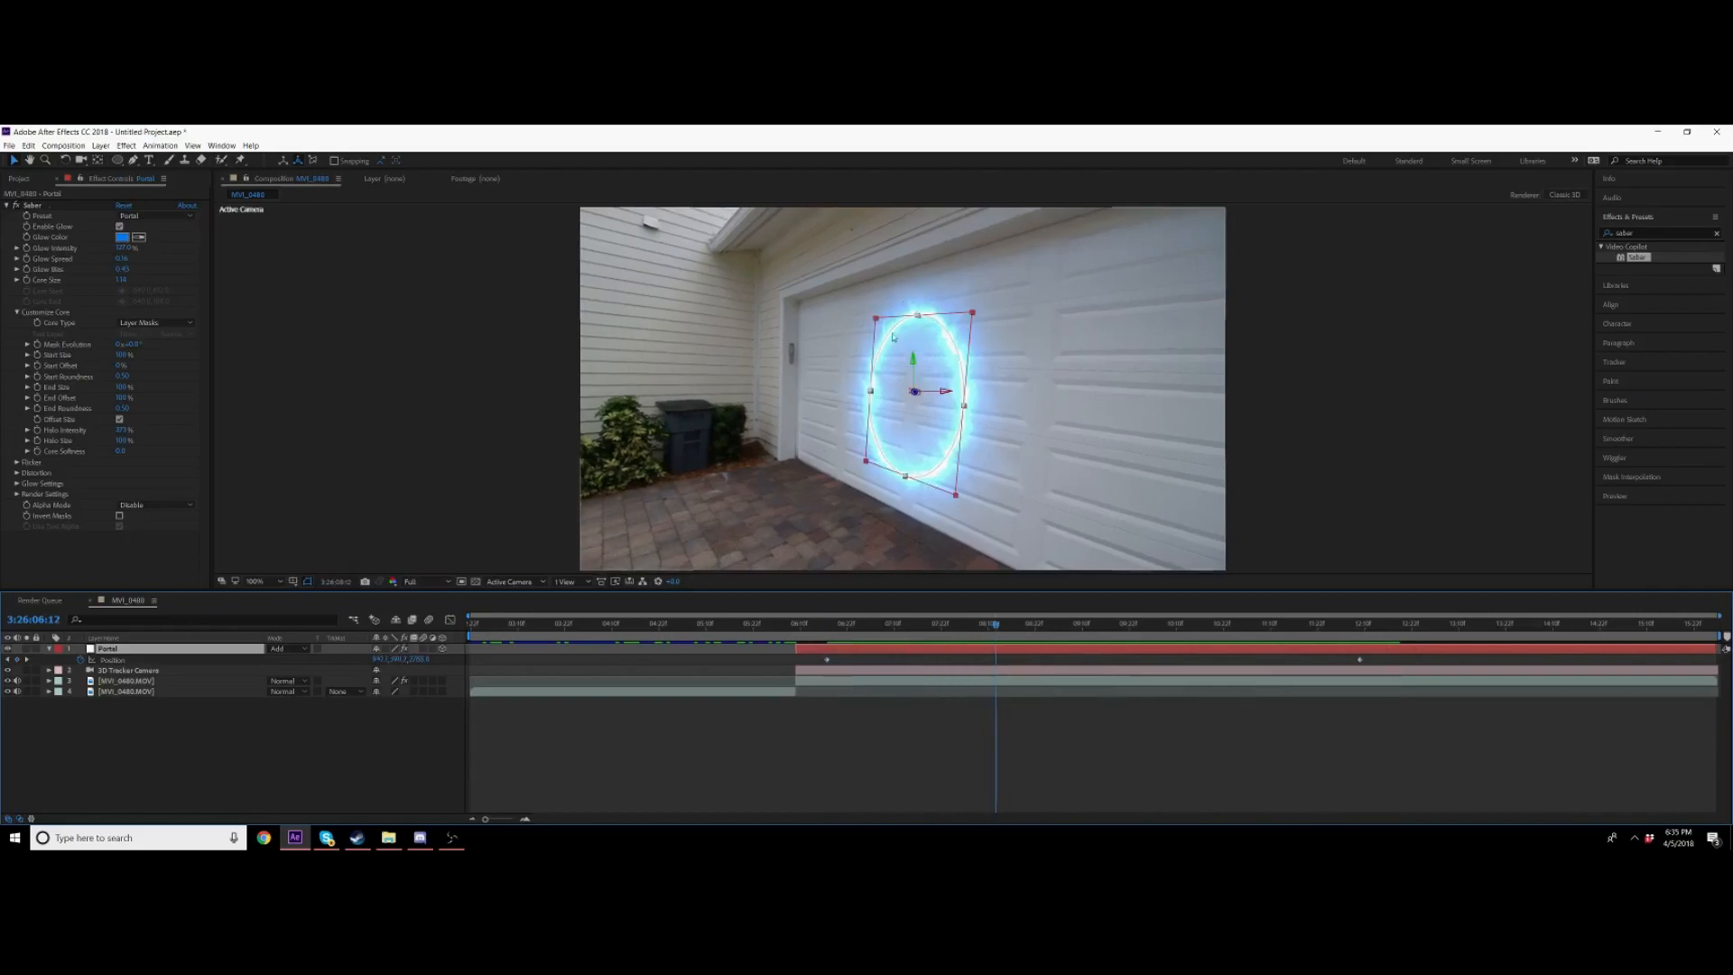
# Step: Tweak the Saber effect's glow spread and glow intensity settings for the portal
pyautogui.click(37, 207)
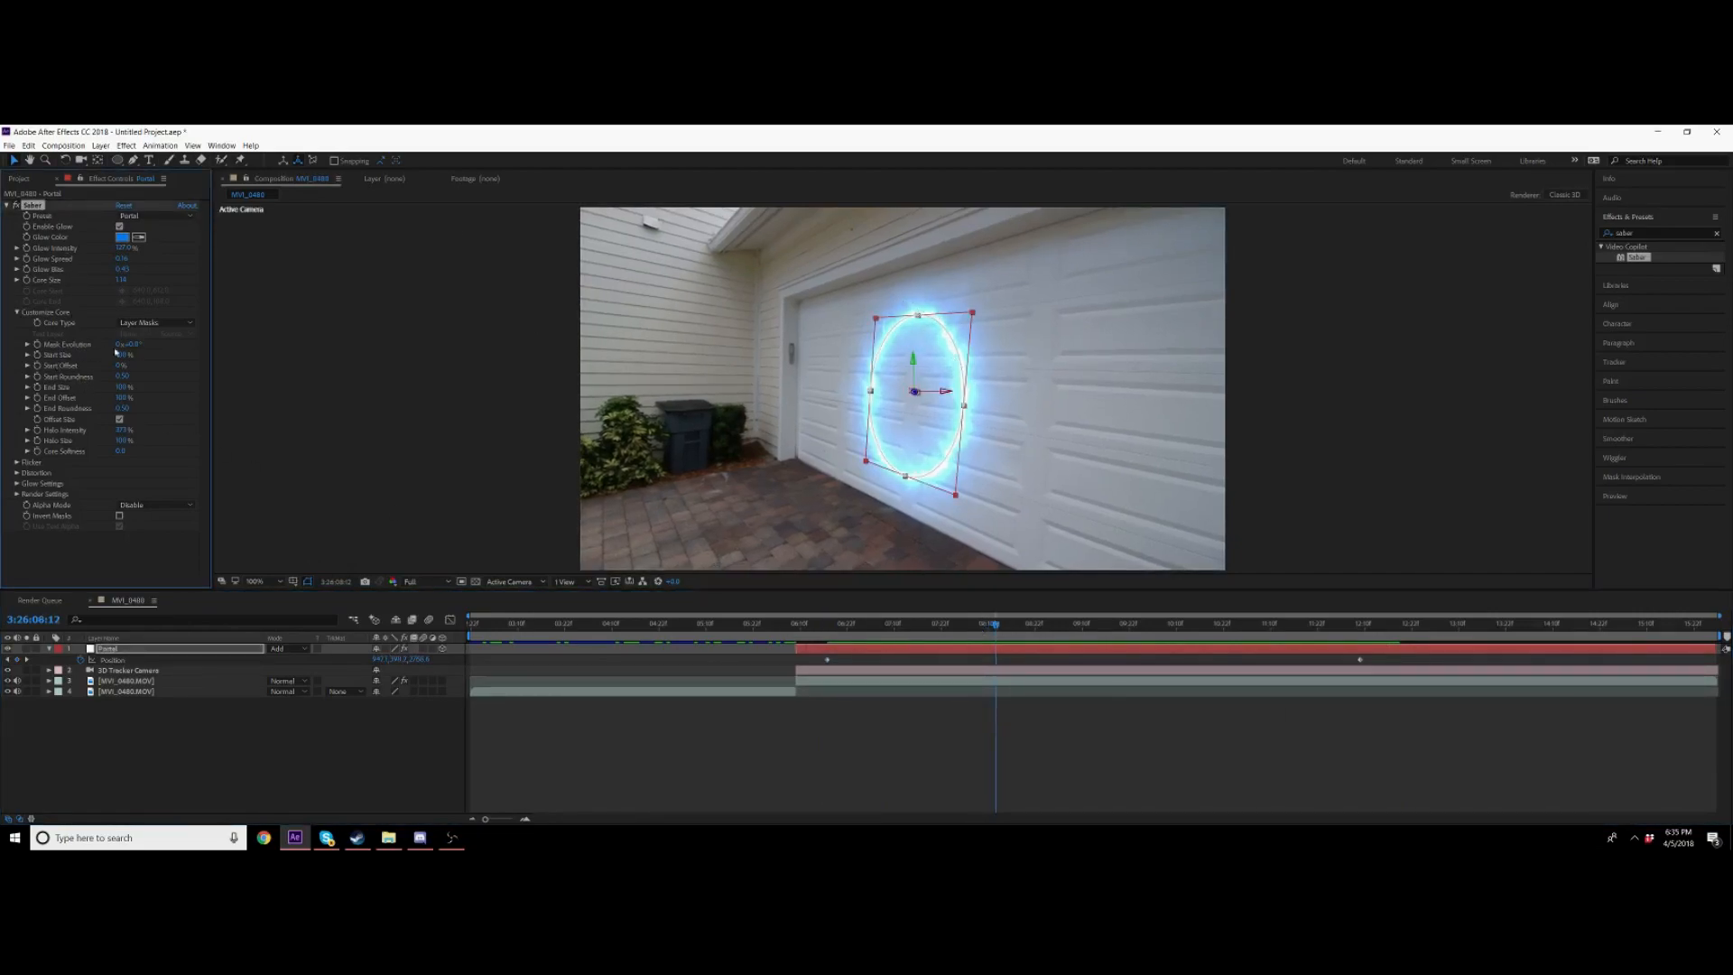
pyautogui.moveTo(332, 348); pyautogui.dragTo(263, 355)
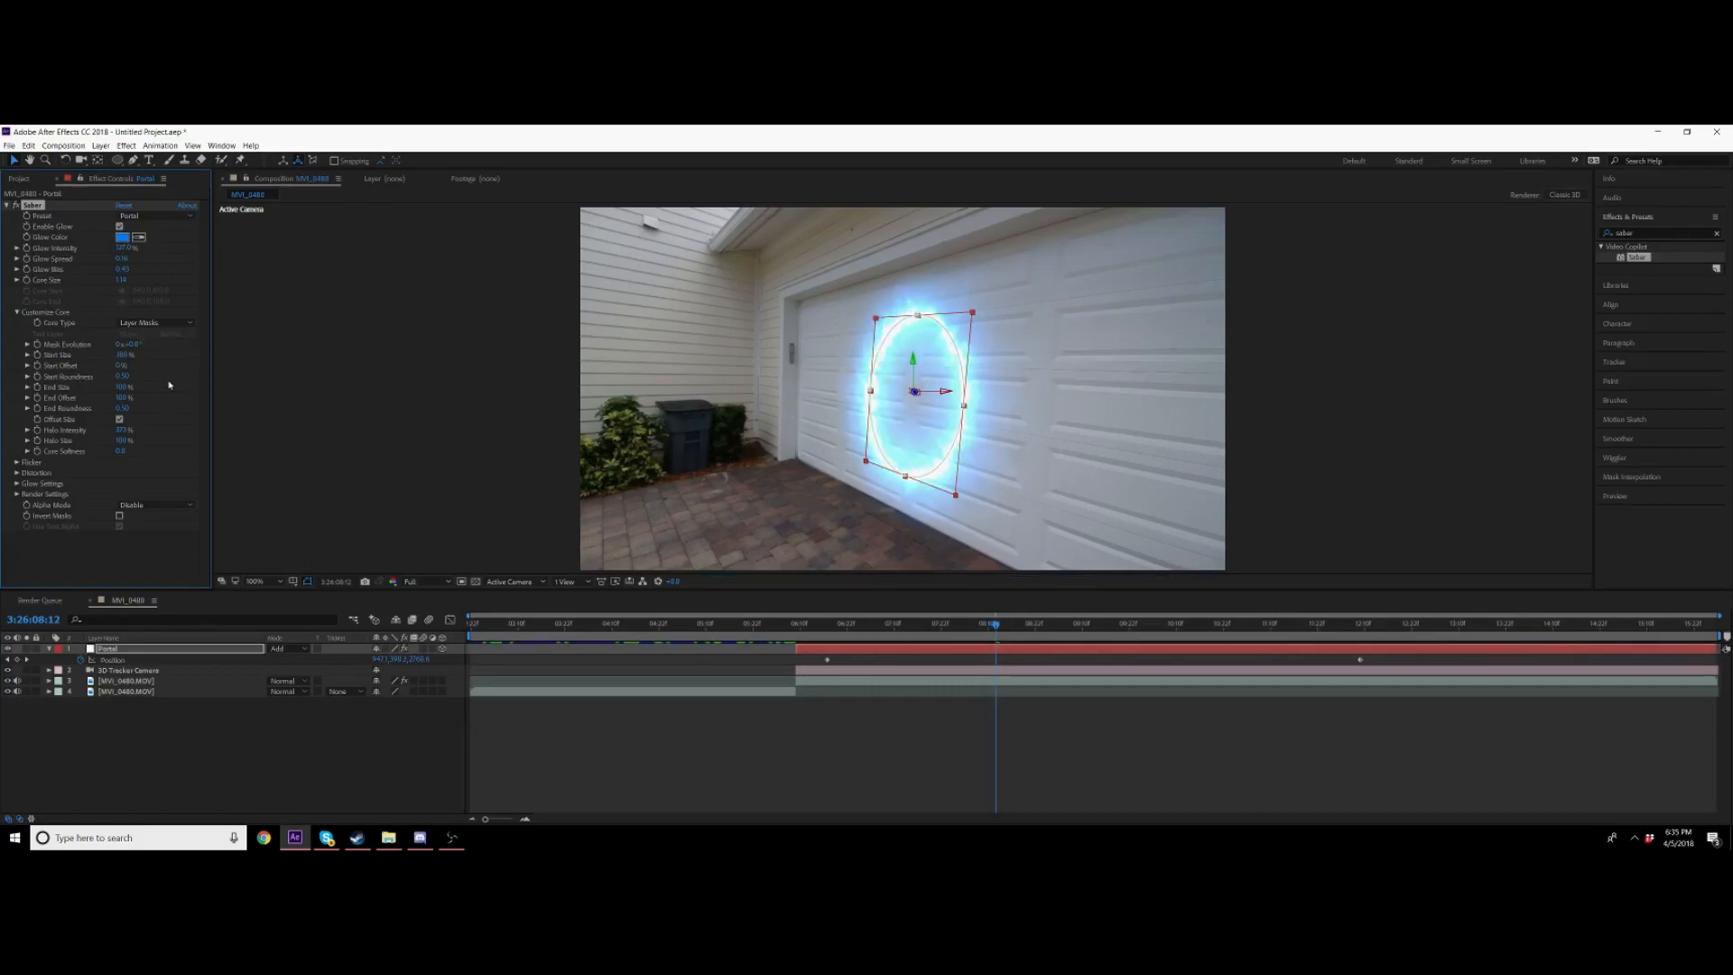
pyautogui.hotkey('ctrl', 'z')
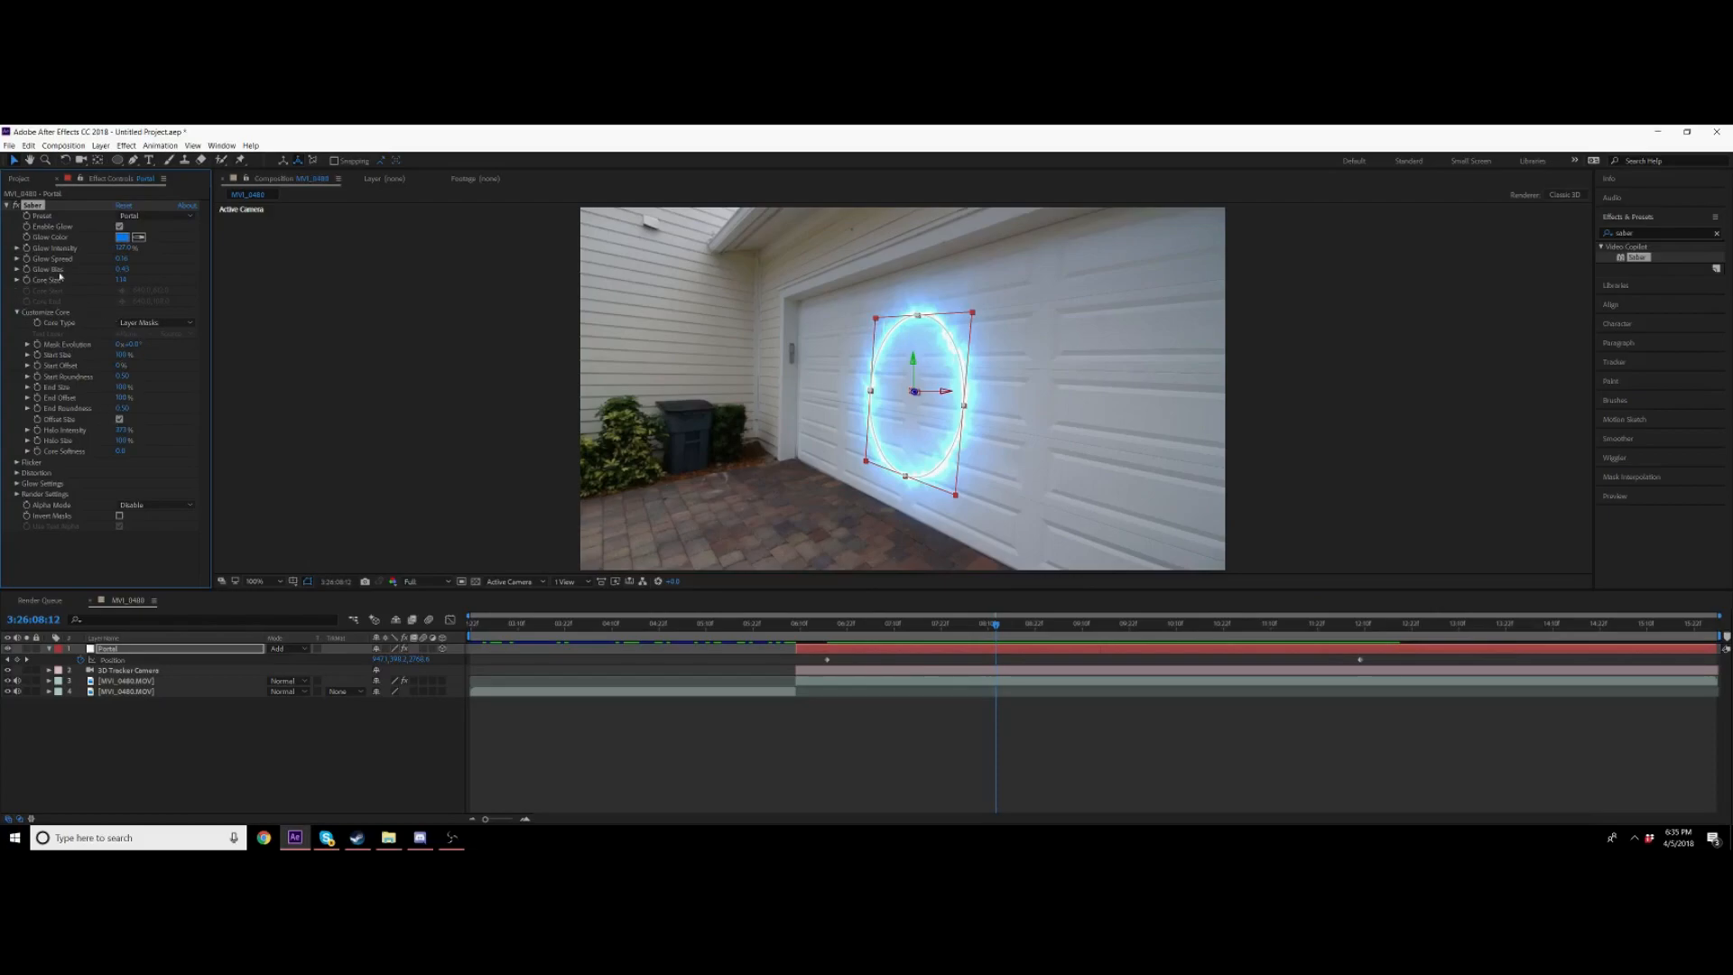
pyautogui.moveTo(155, 262); pyautogui.dragTo(185, 262)
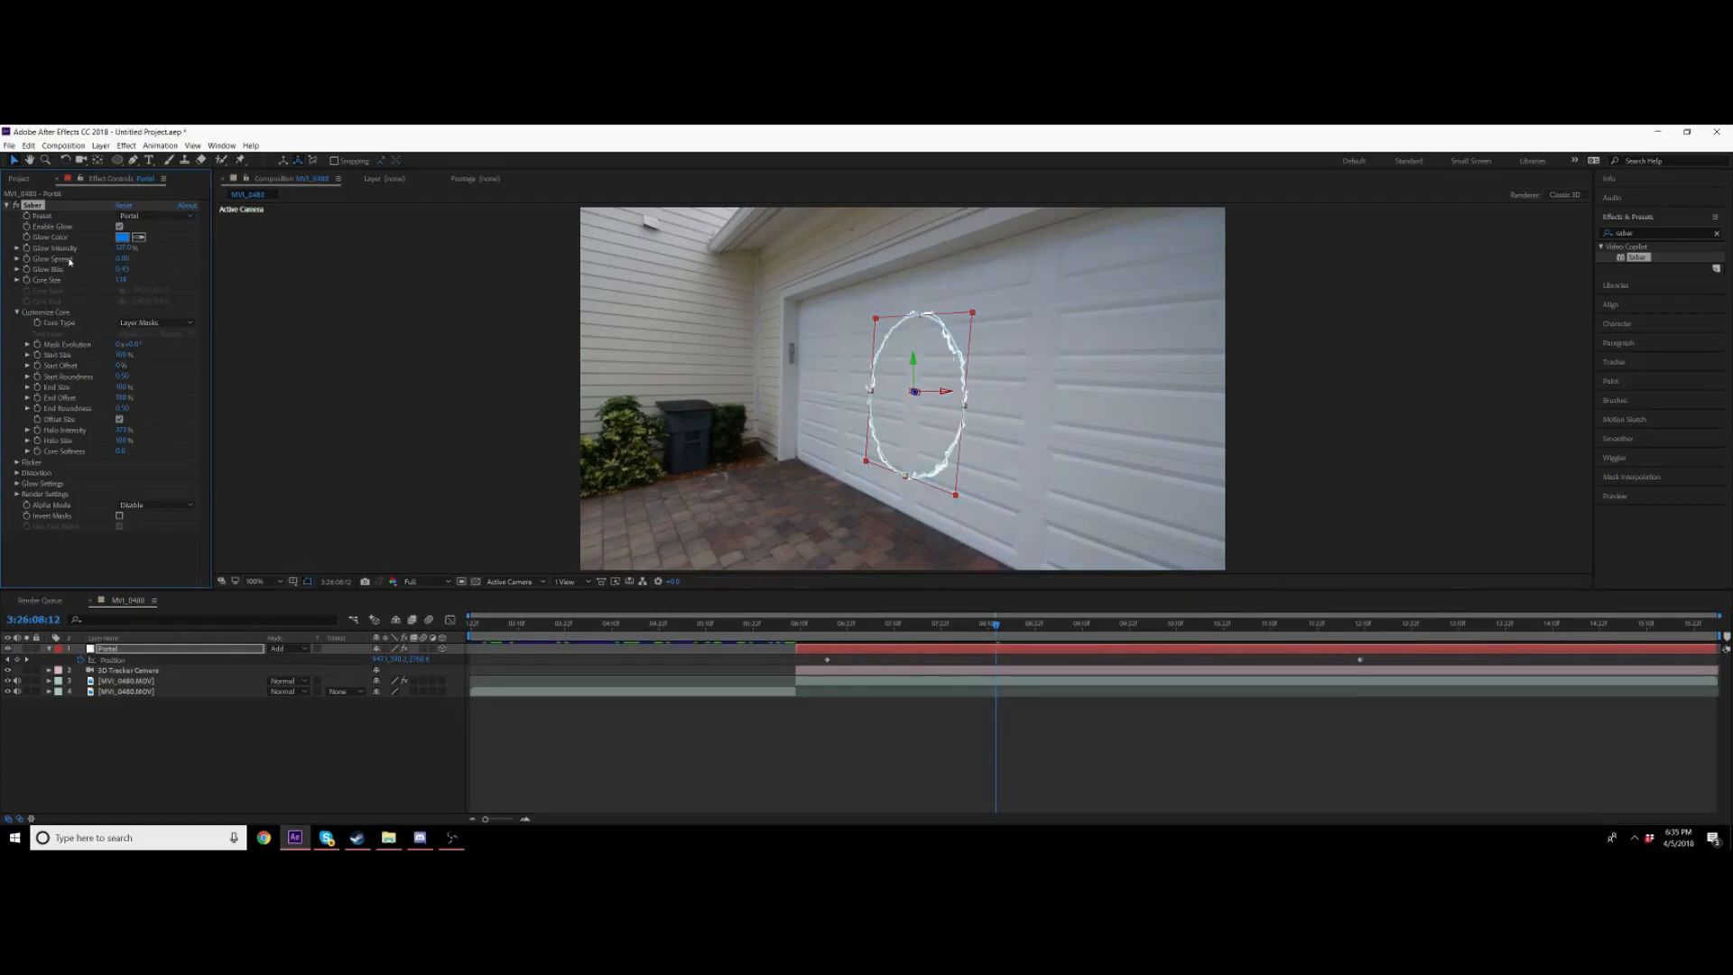
pyautogui.moveTo(133, 247); pyautogui.dragTo(457, 275)
pyautogui.moveTo(337, 270); pyautogui.dragTo(359, 270)
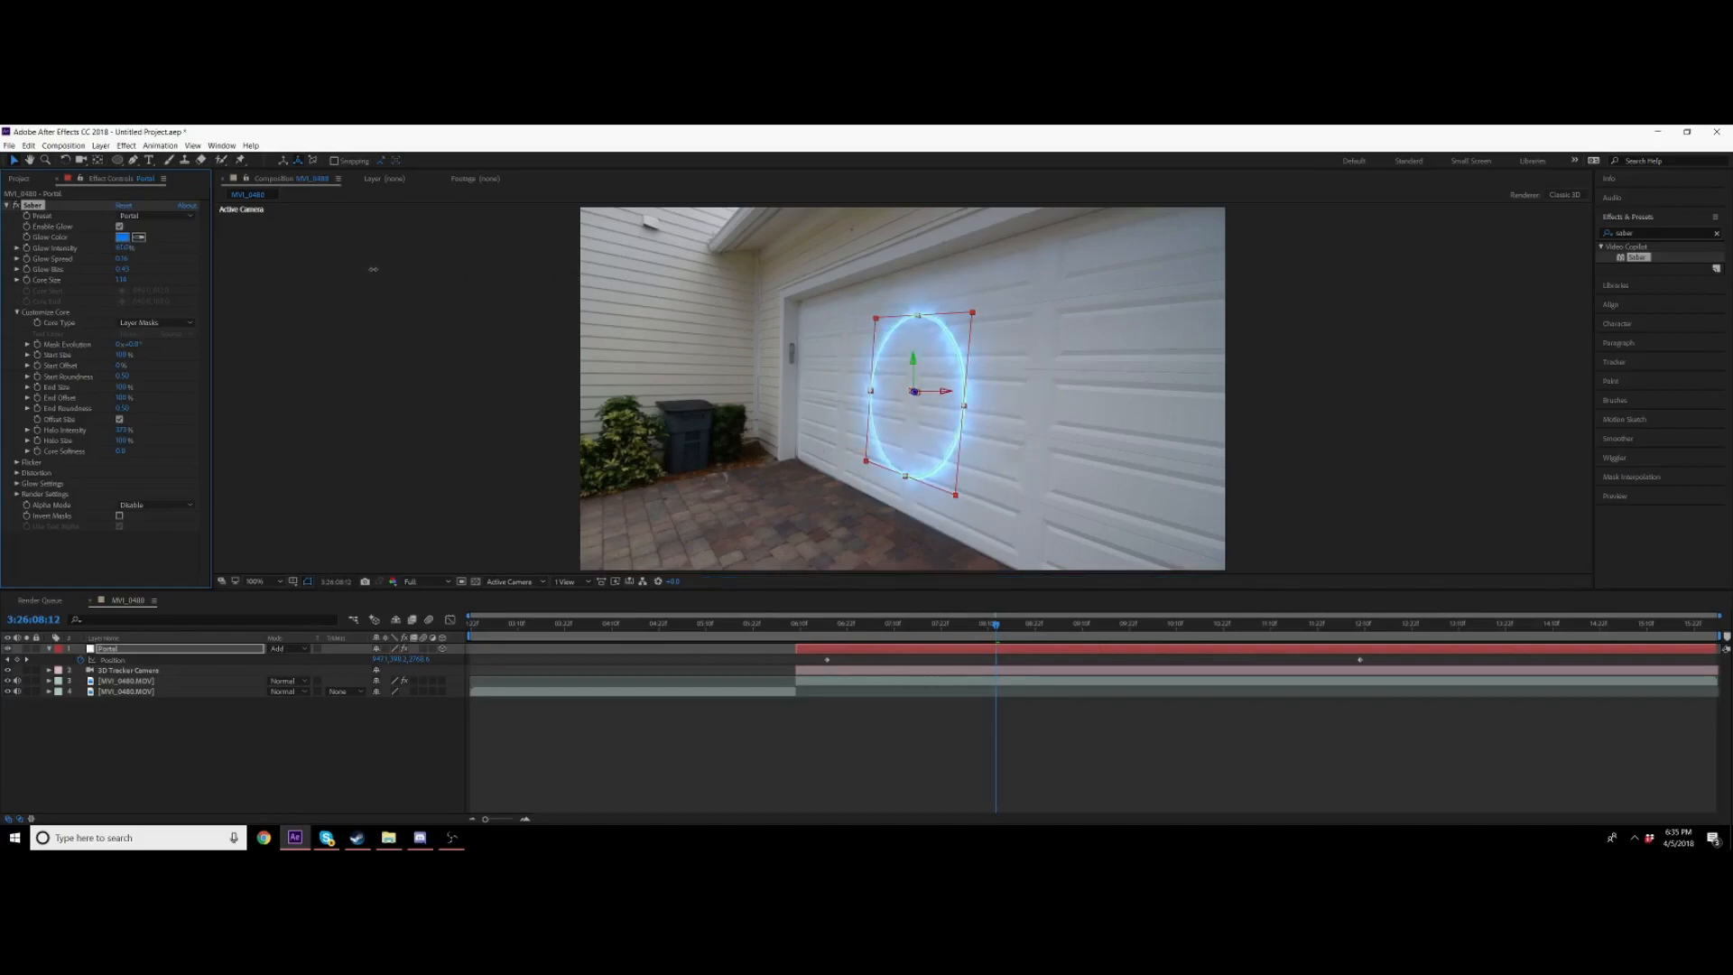
pyautogui.moveTo(393, 266); pyautogui.dragTo(416, 267)
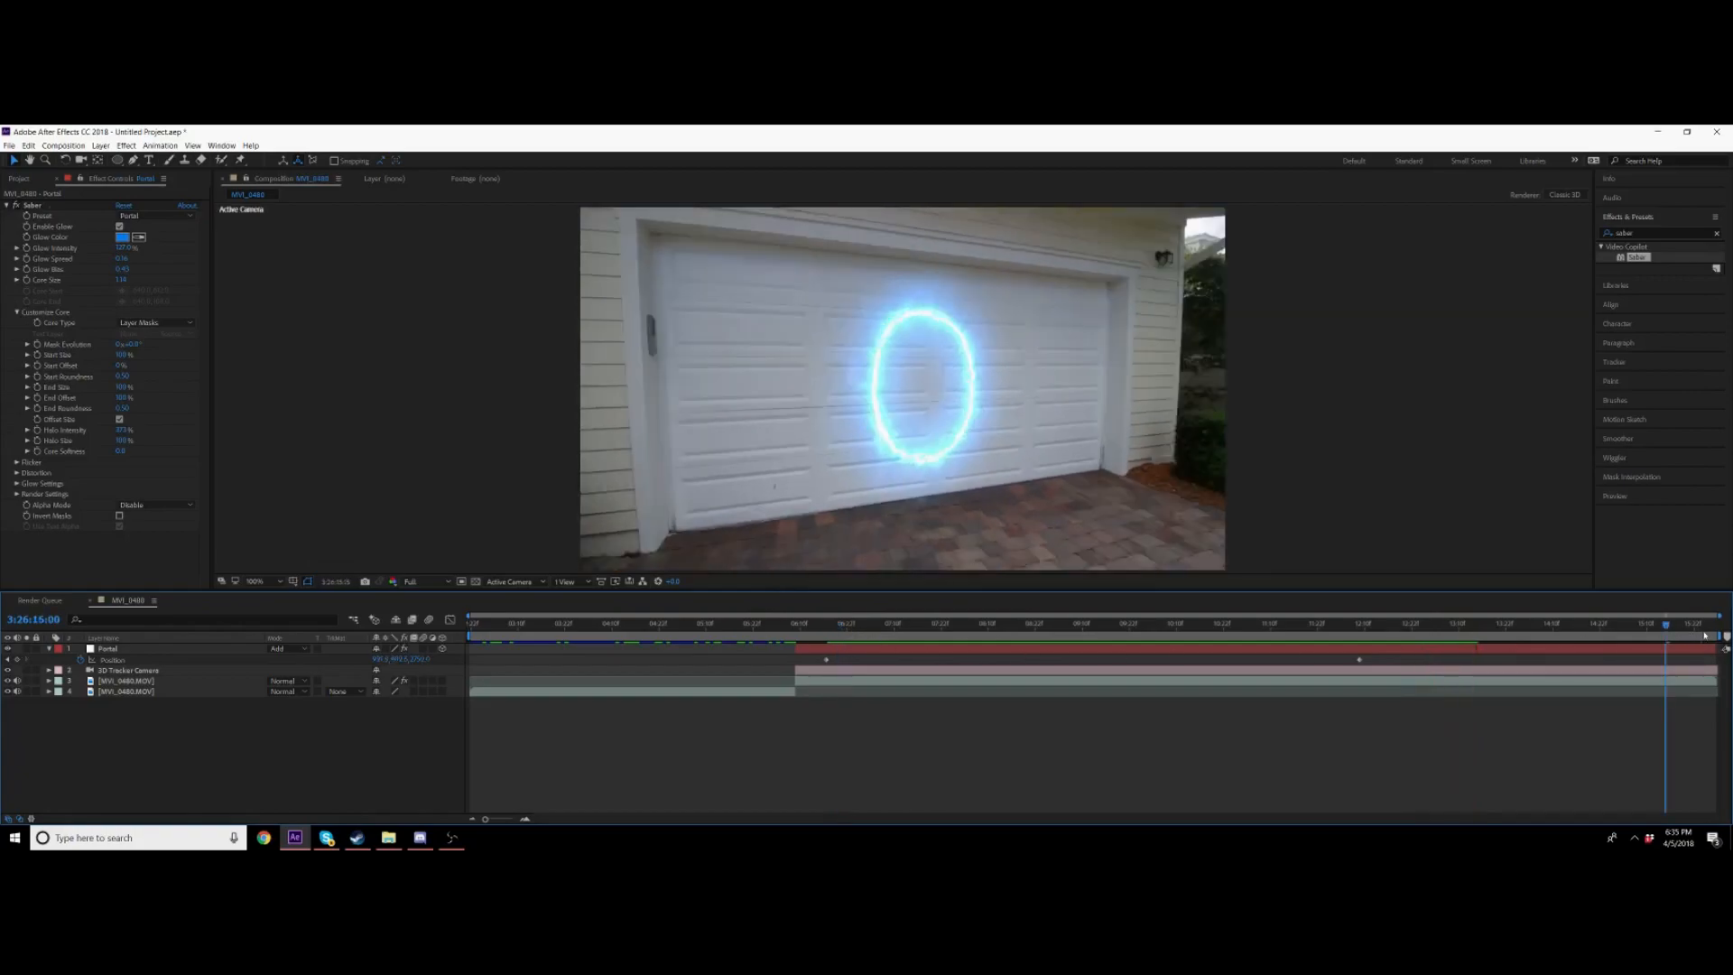
# Step: Nudge the portal's position near the end of the timeline and preview from the start
pyautogui.moveTo(1705, 636); pyautogui.dragTo(1704, 635)
pyautogui.moveTo(932, 415); pyautogui.dragTo(939, 418)
pyautogui.click(766, 624)
pyautogui.press('space')
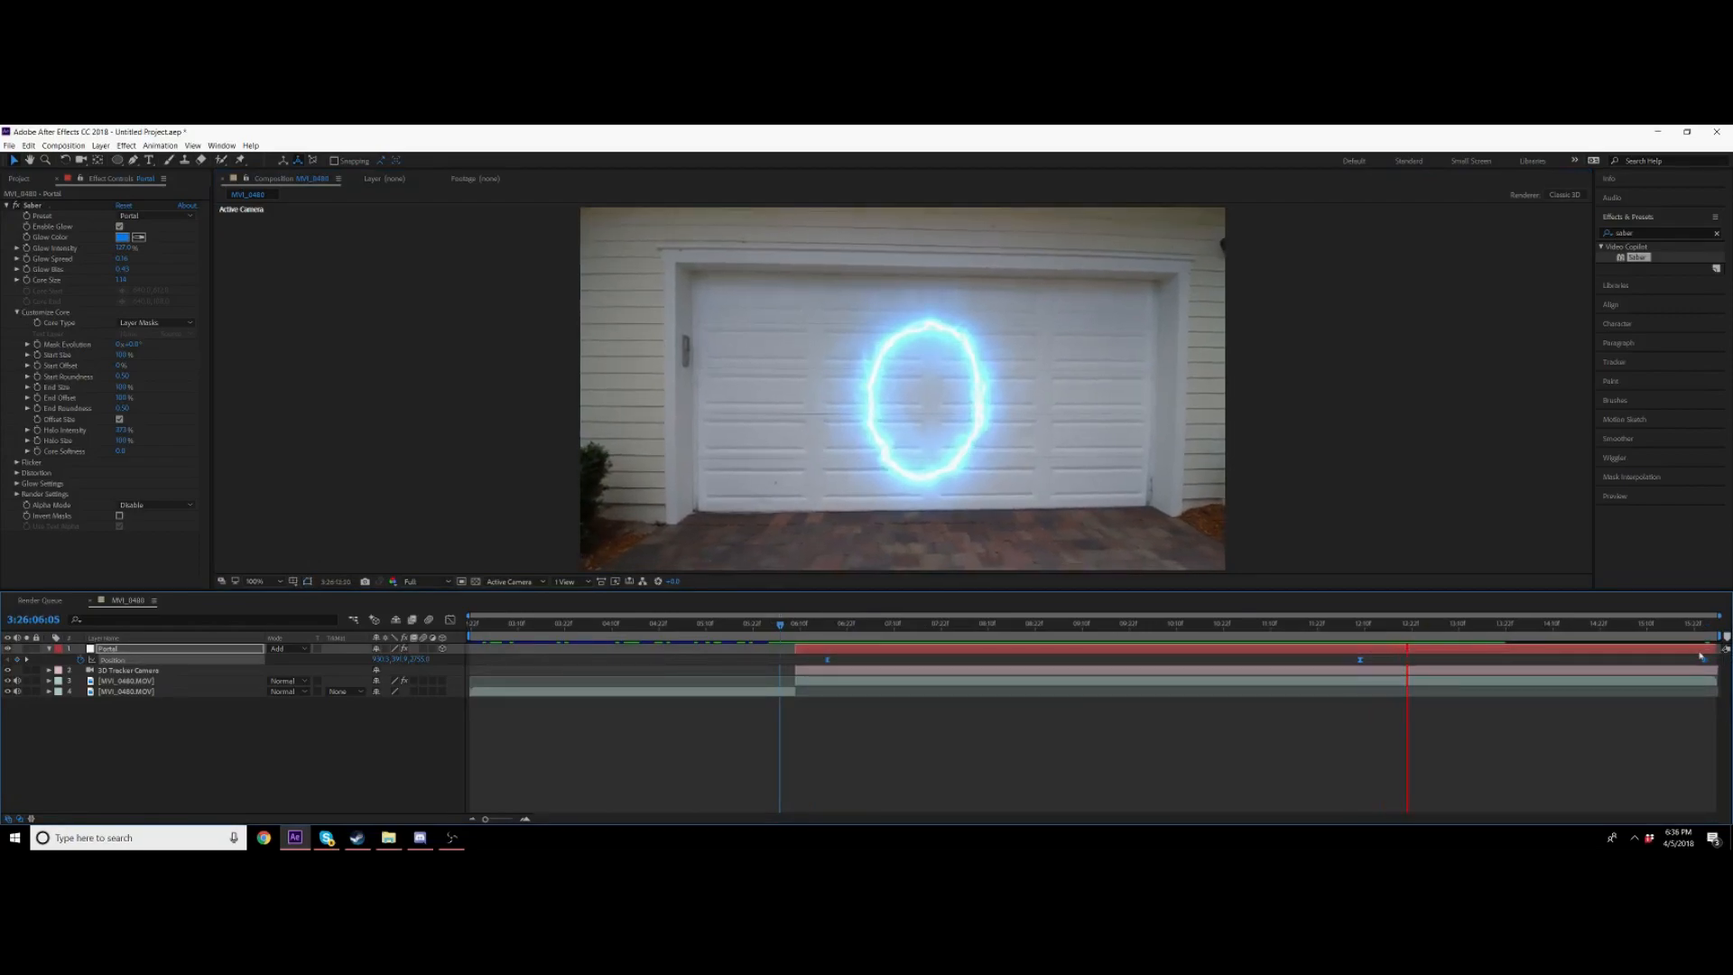
# Step: Step through the portal's position keyframes and frames to check the tracking
pyautogui.click(827, 660)
pyautogui.click(836, 664)
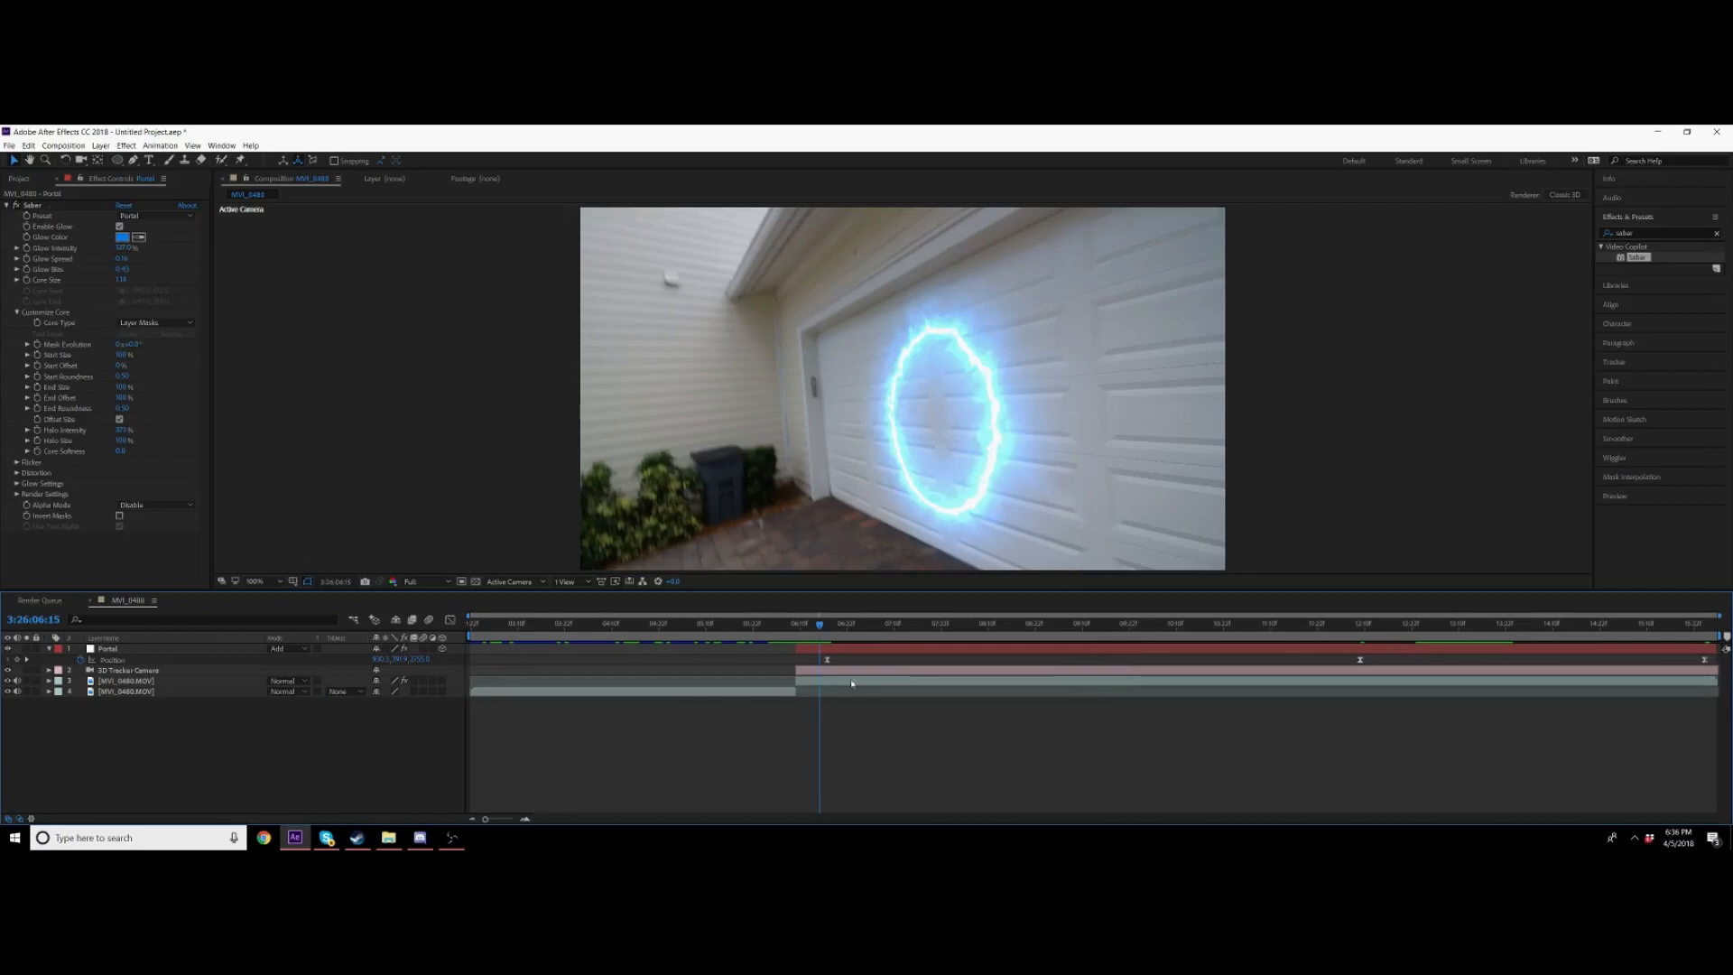
pyautogui.press('space')
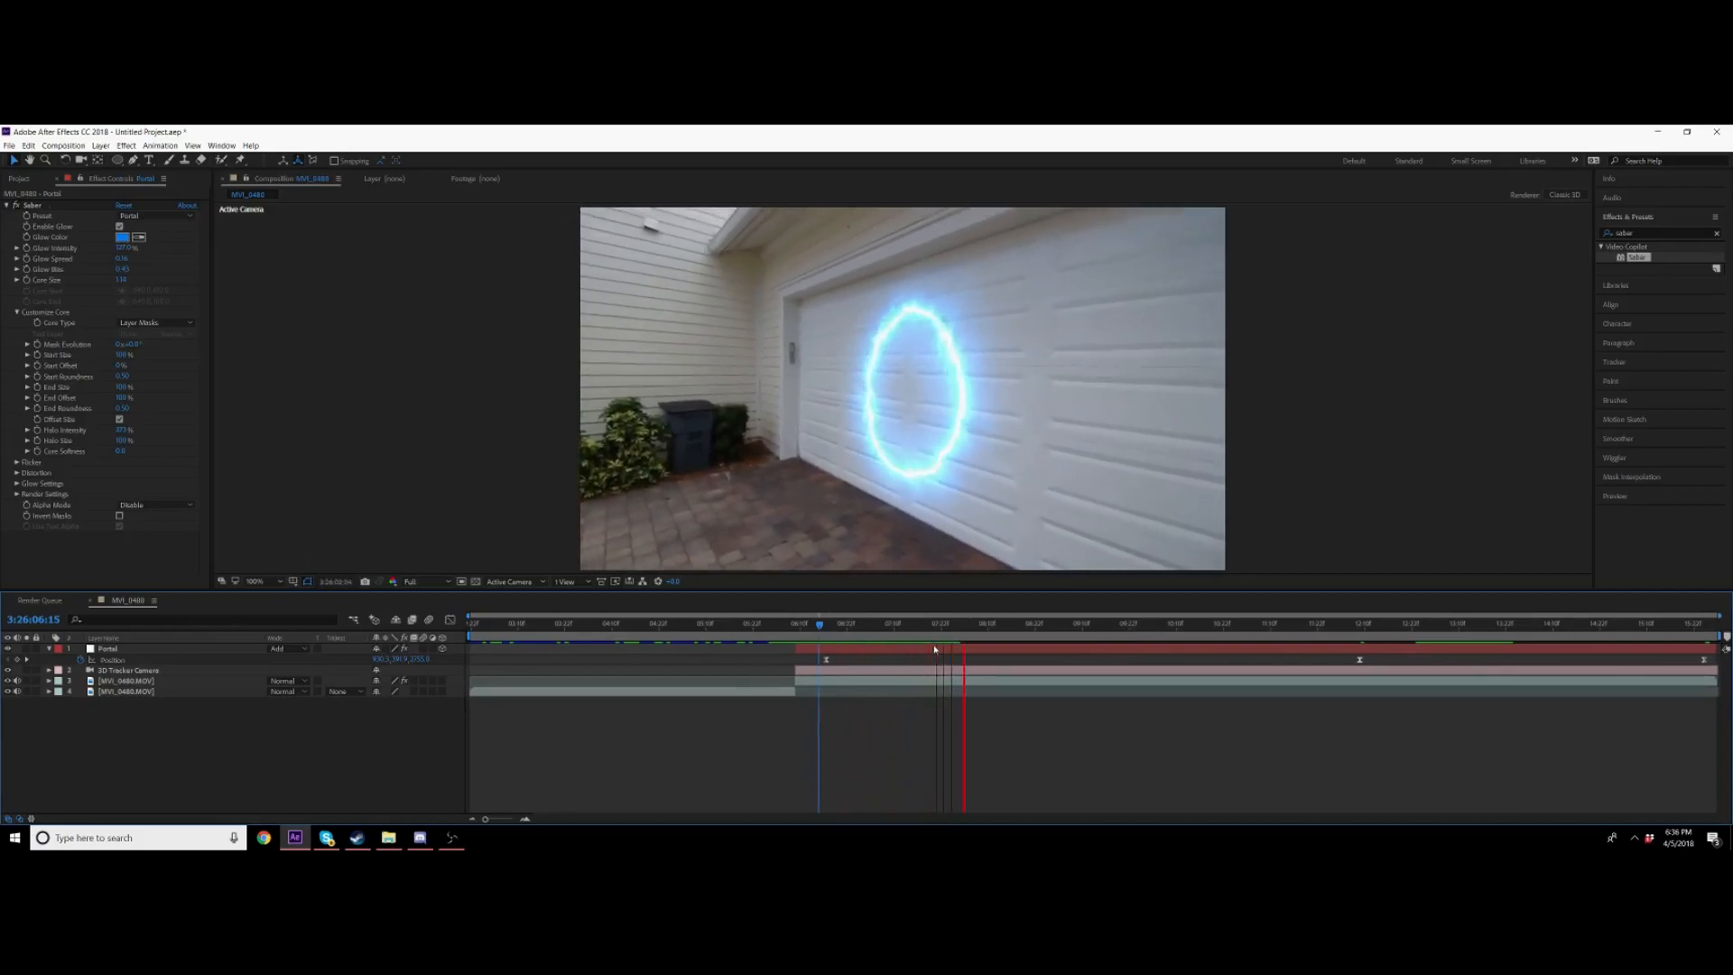
pyautogui.click(841, 625)
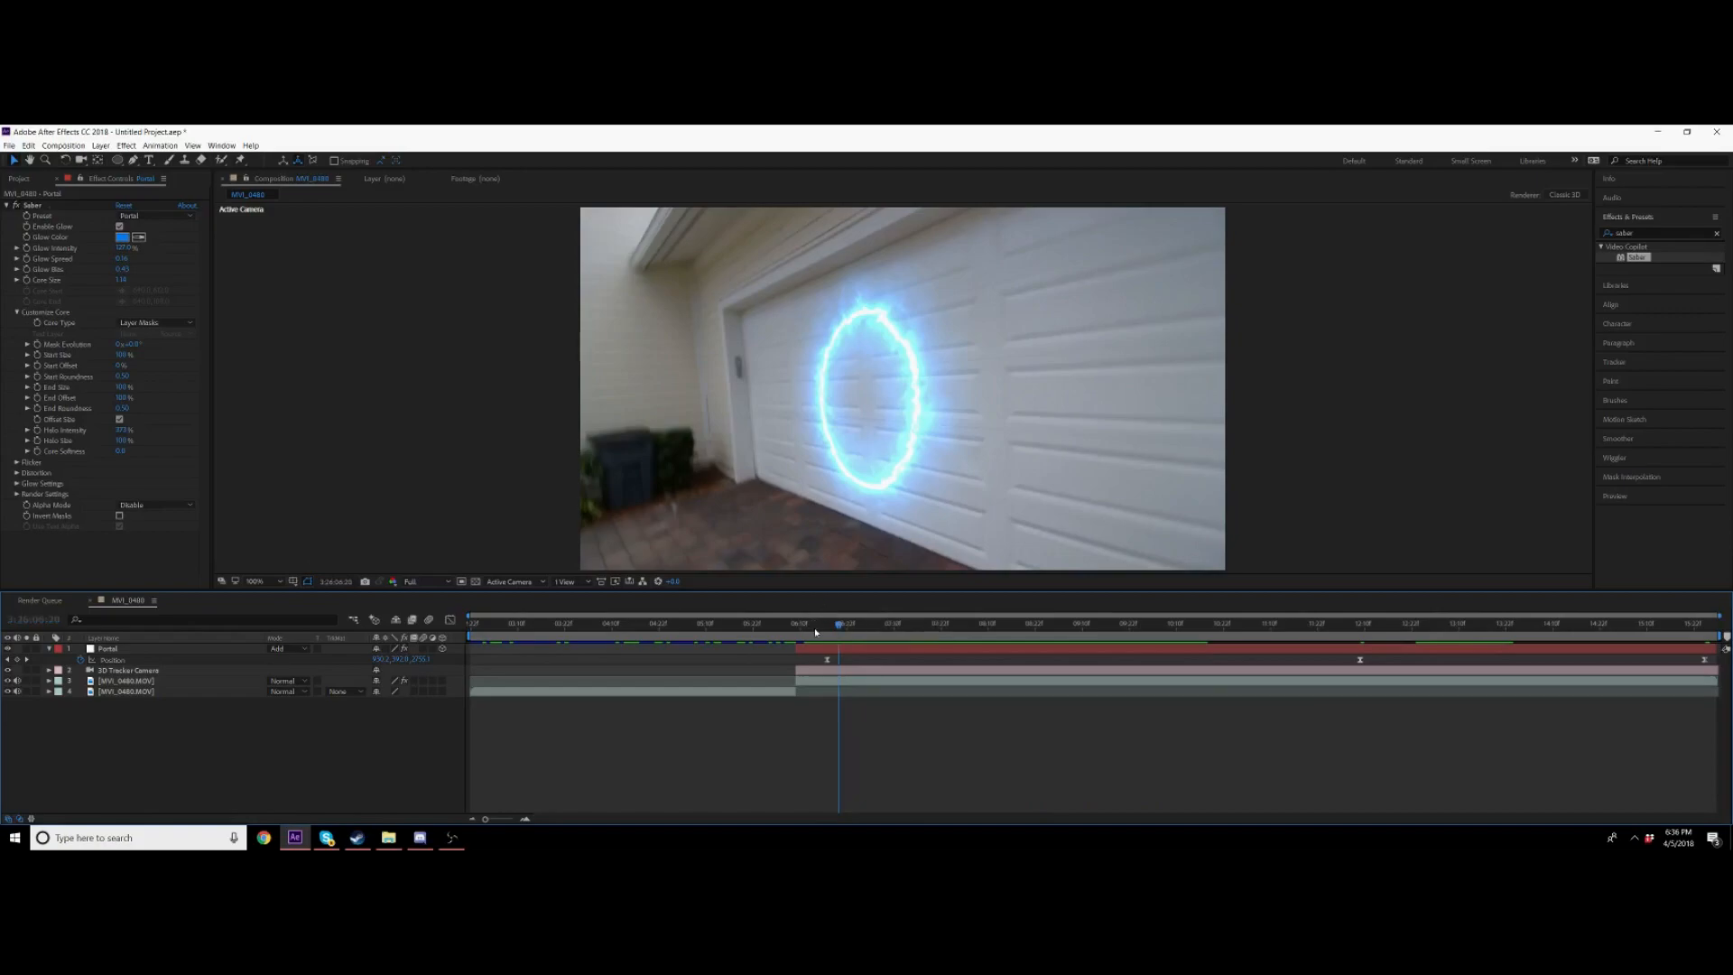
pyautogui.click(822, 625)
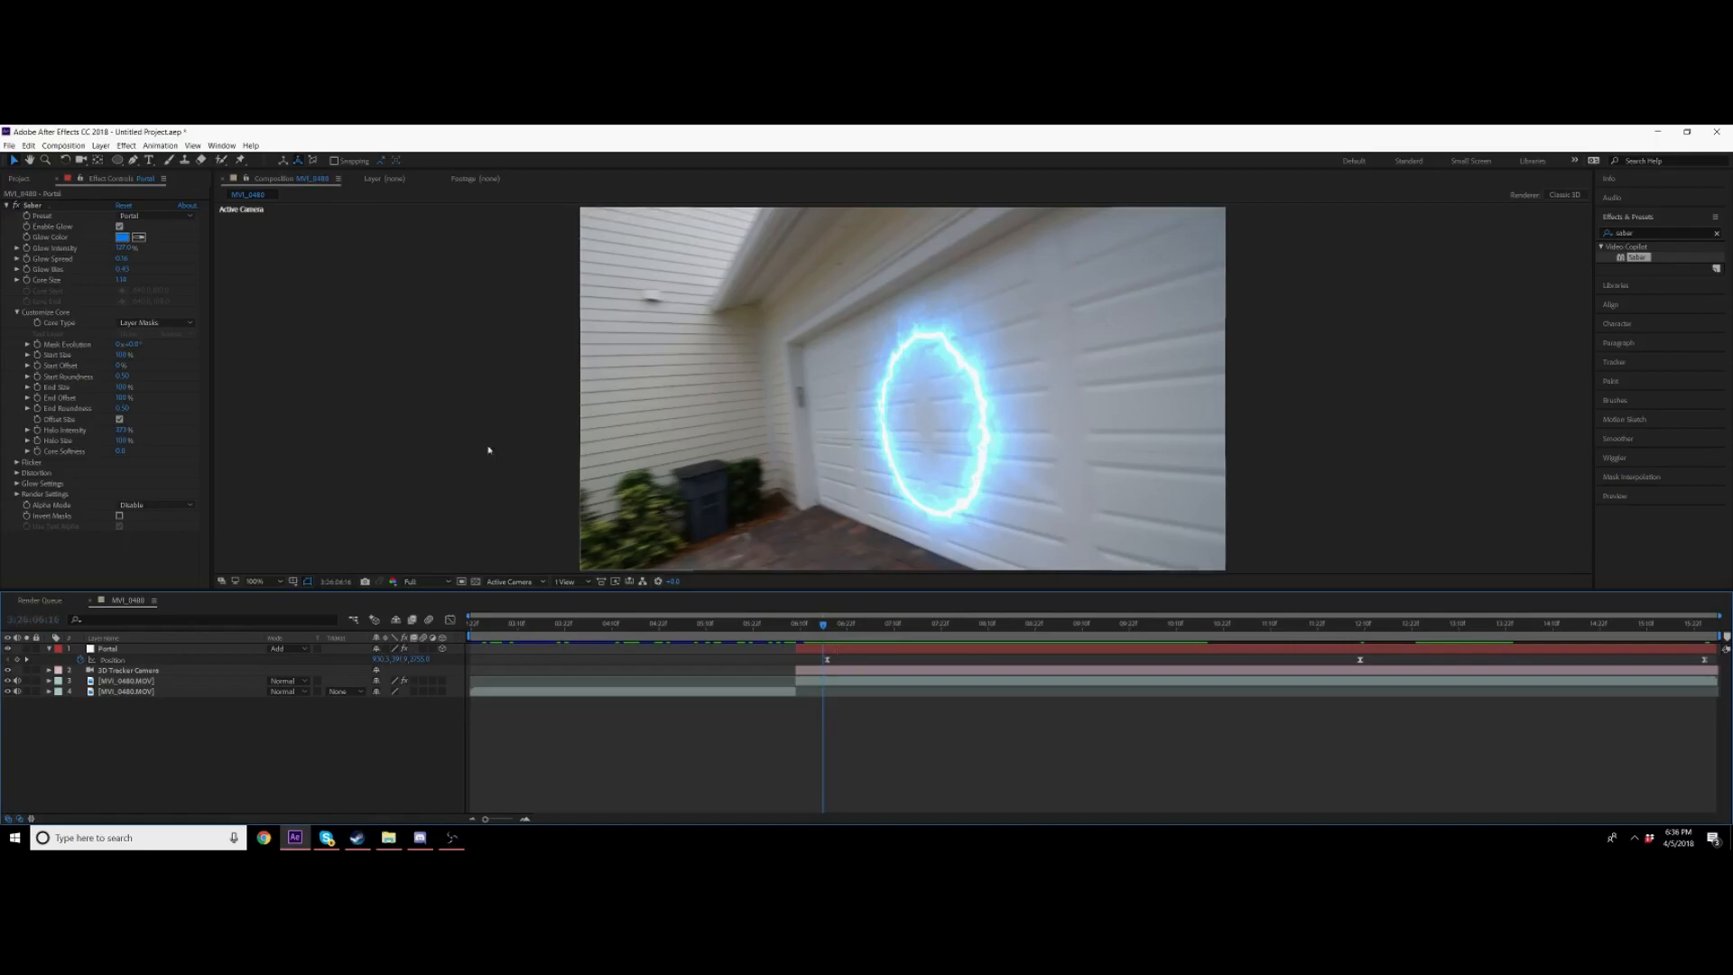
# Step: Add the Santa Monica beach footage from the project to the composition
pyautogui.click(20, 179)
pyautogui.click(47, 292)
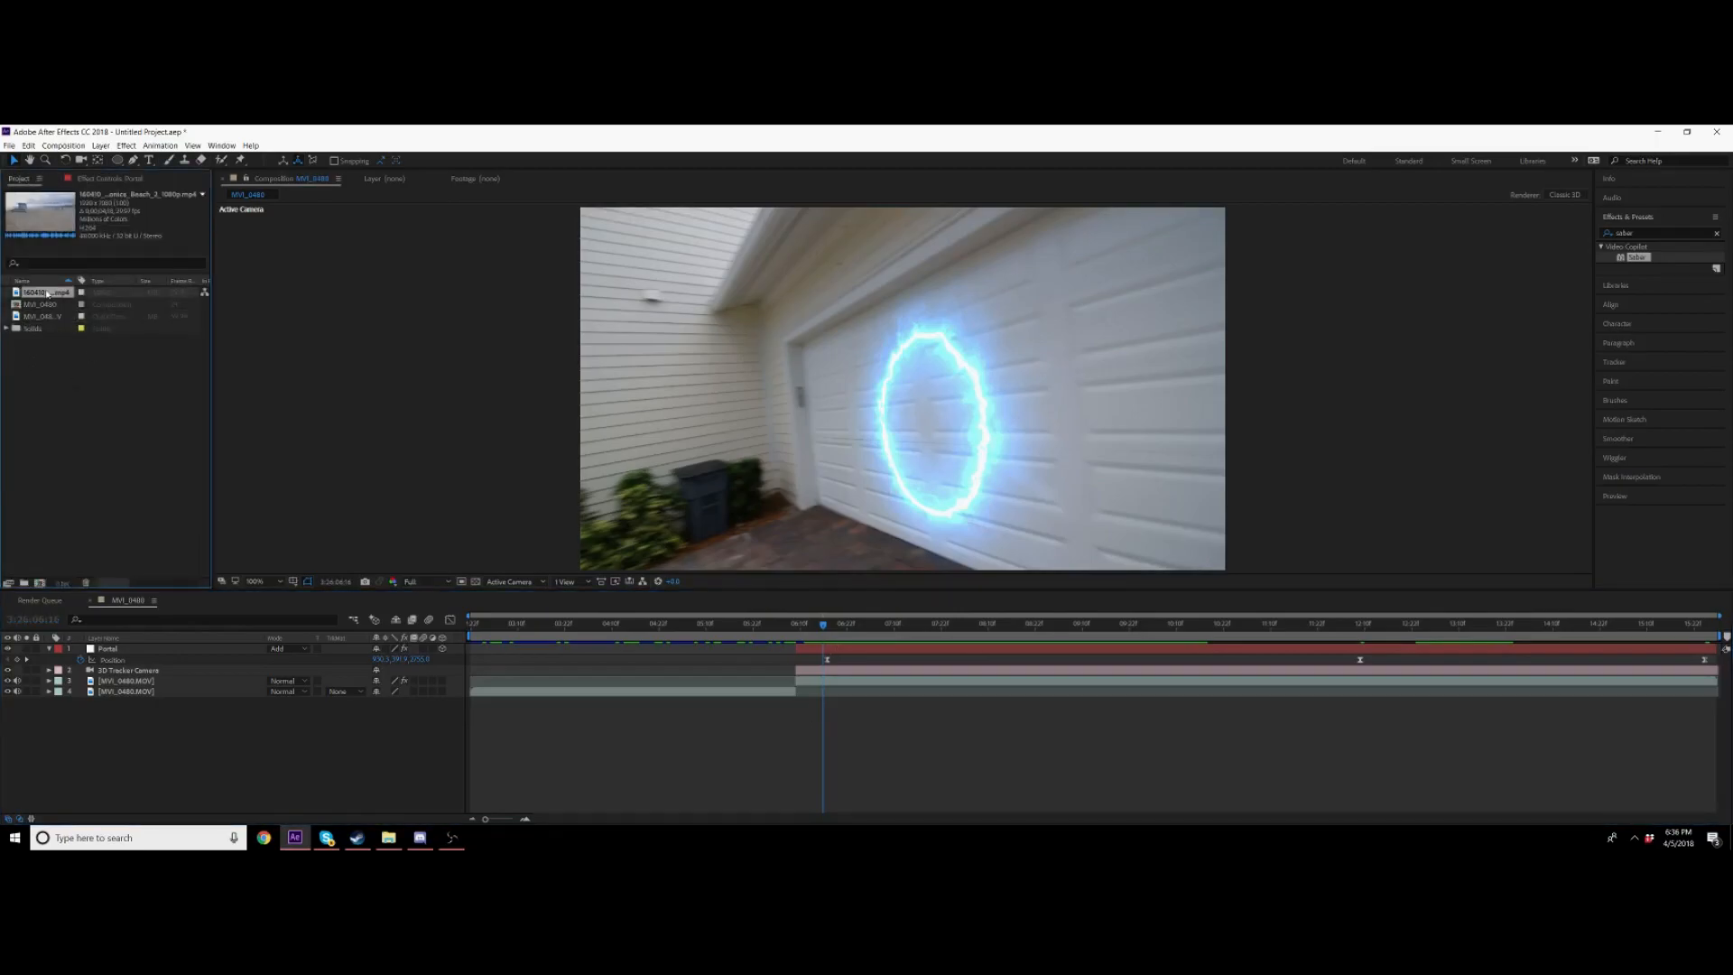
pyautogui.moveTo(828, 644); pyautogui.dragTo(840, 669)
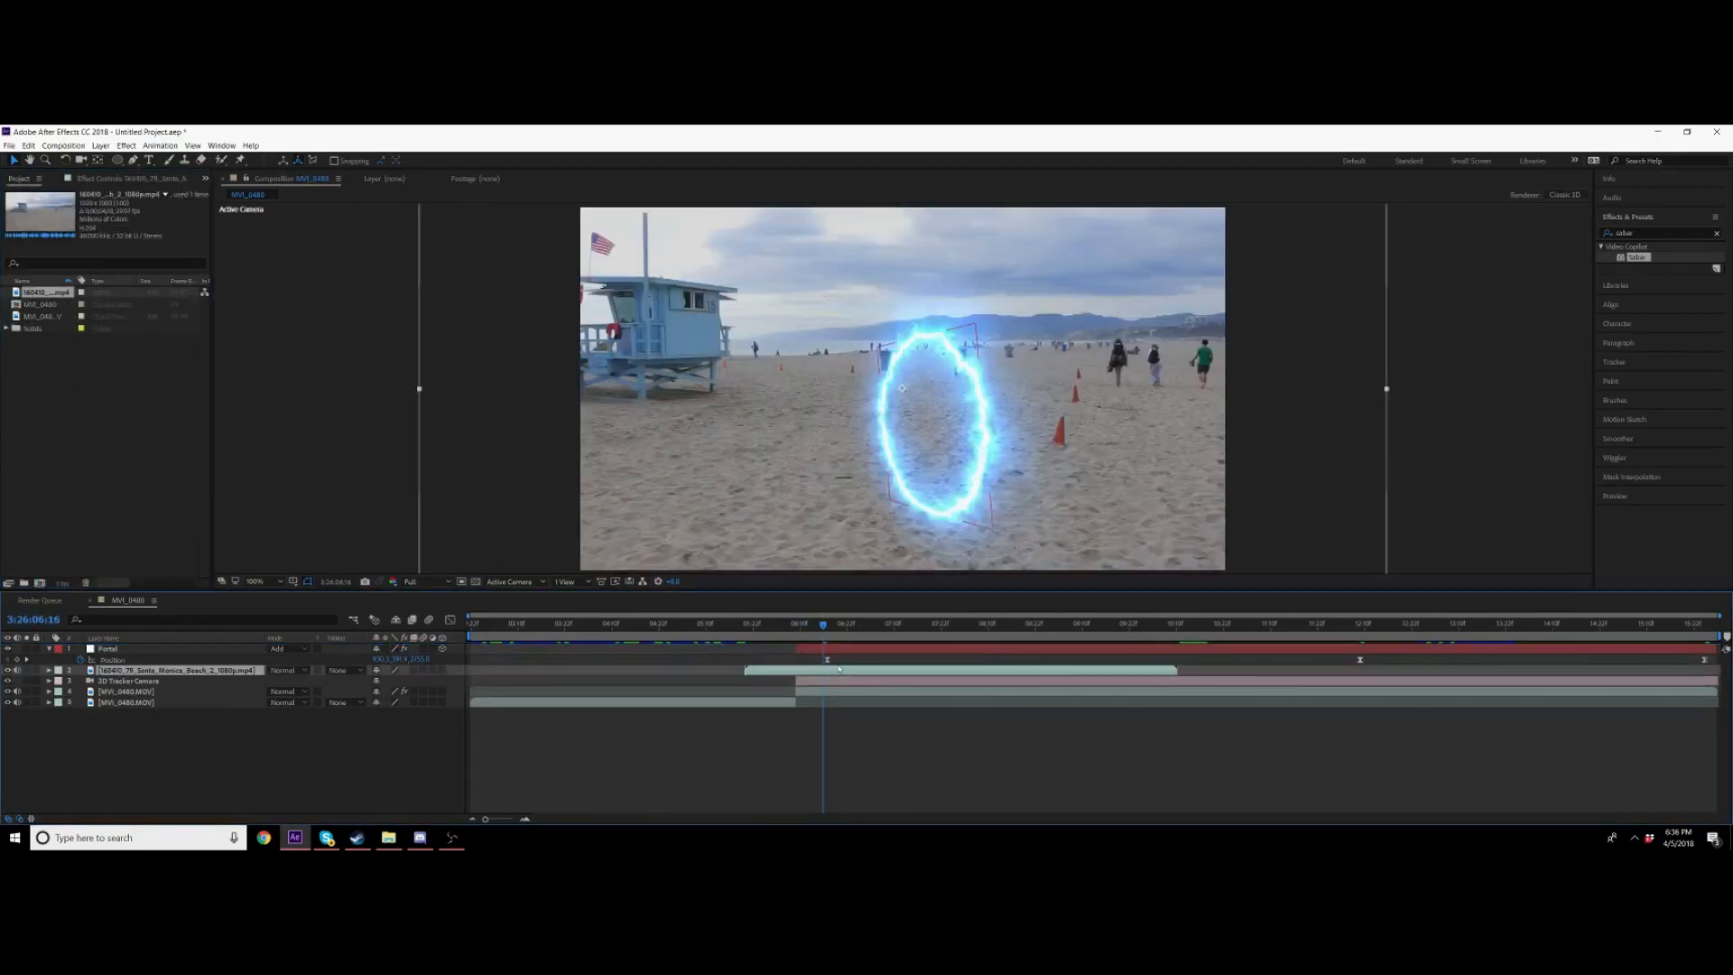
# Step: Slide the beach footage layer in time so it starts where the portal begins, and preview
pyautogui.press('space')
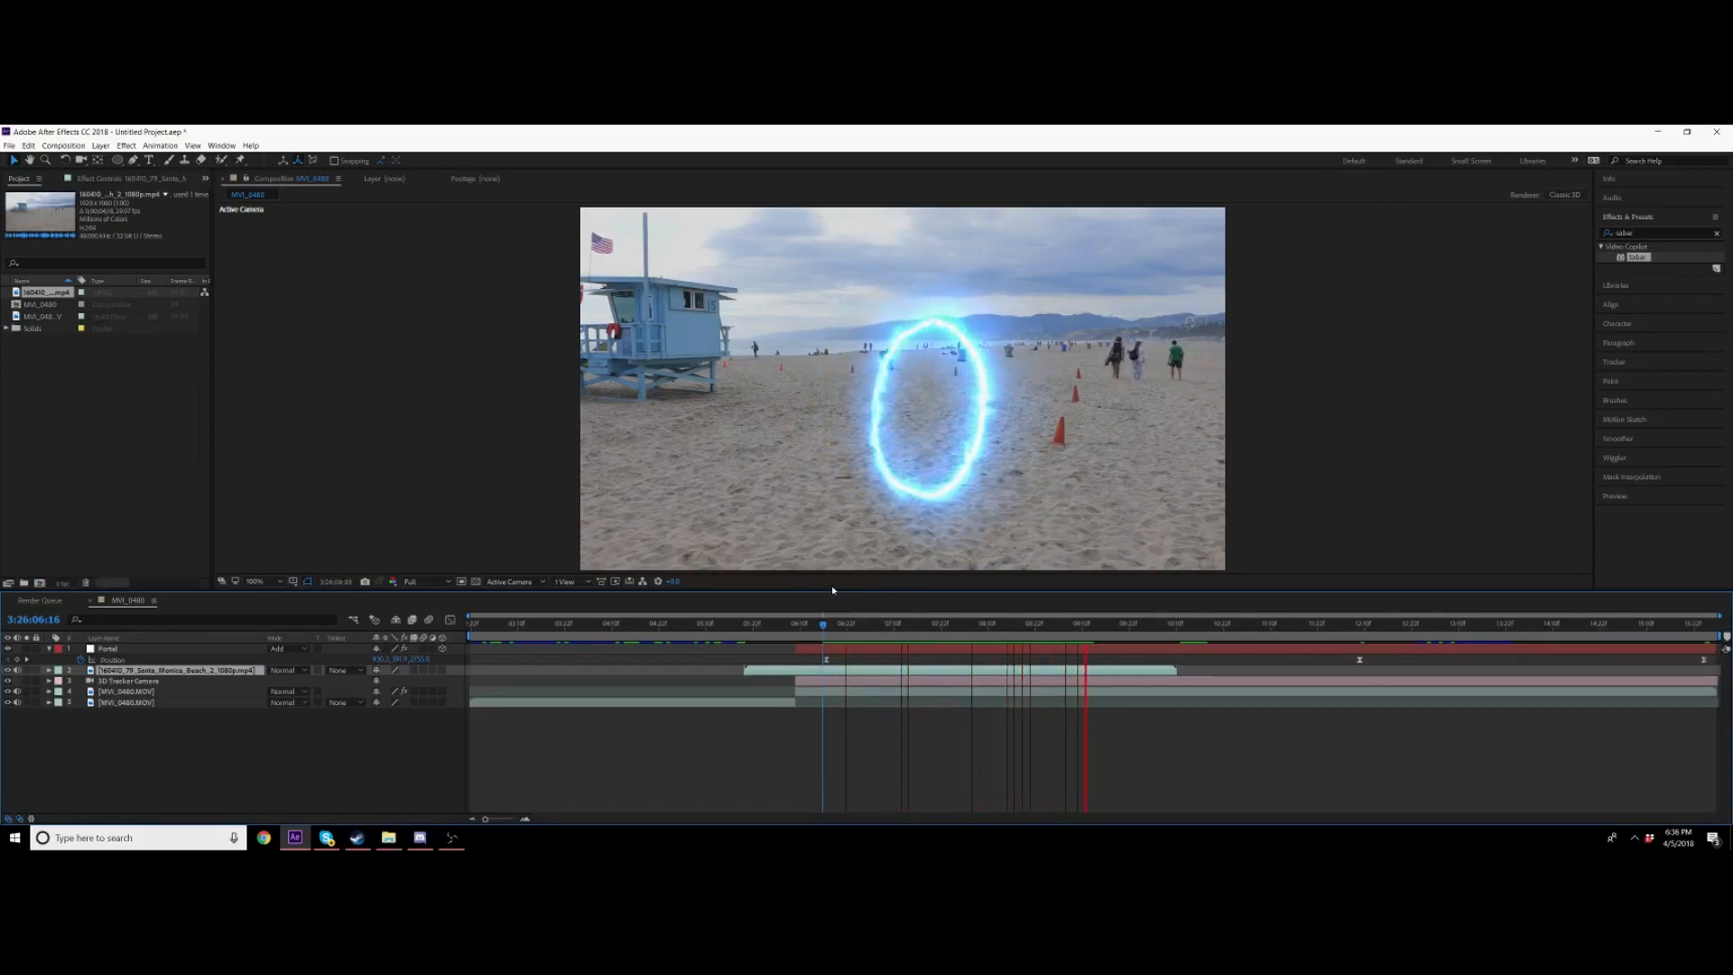
pyautogui.press('space')
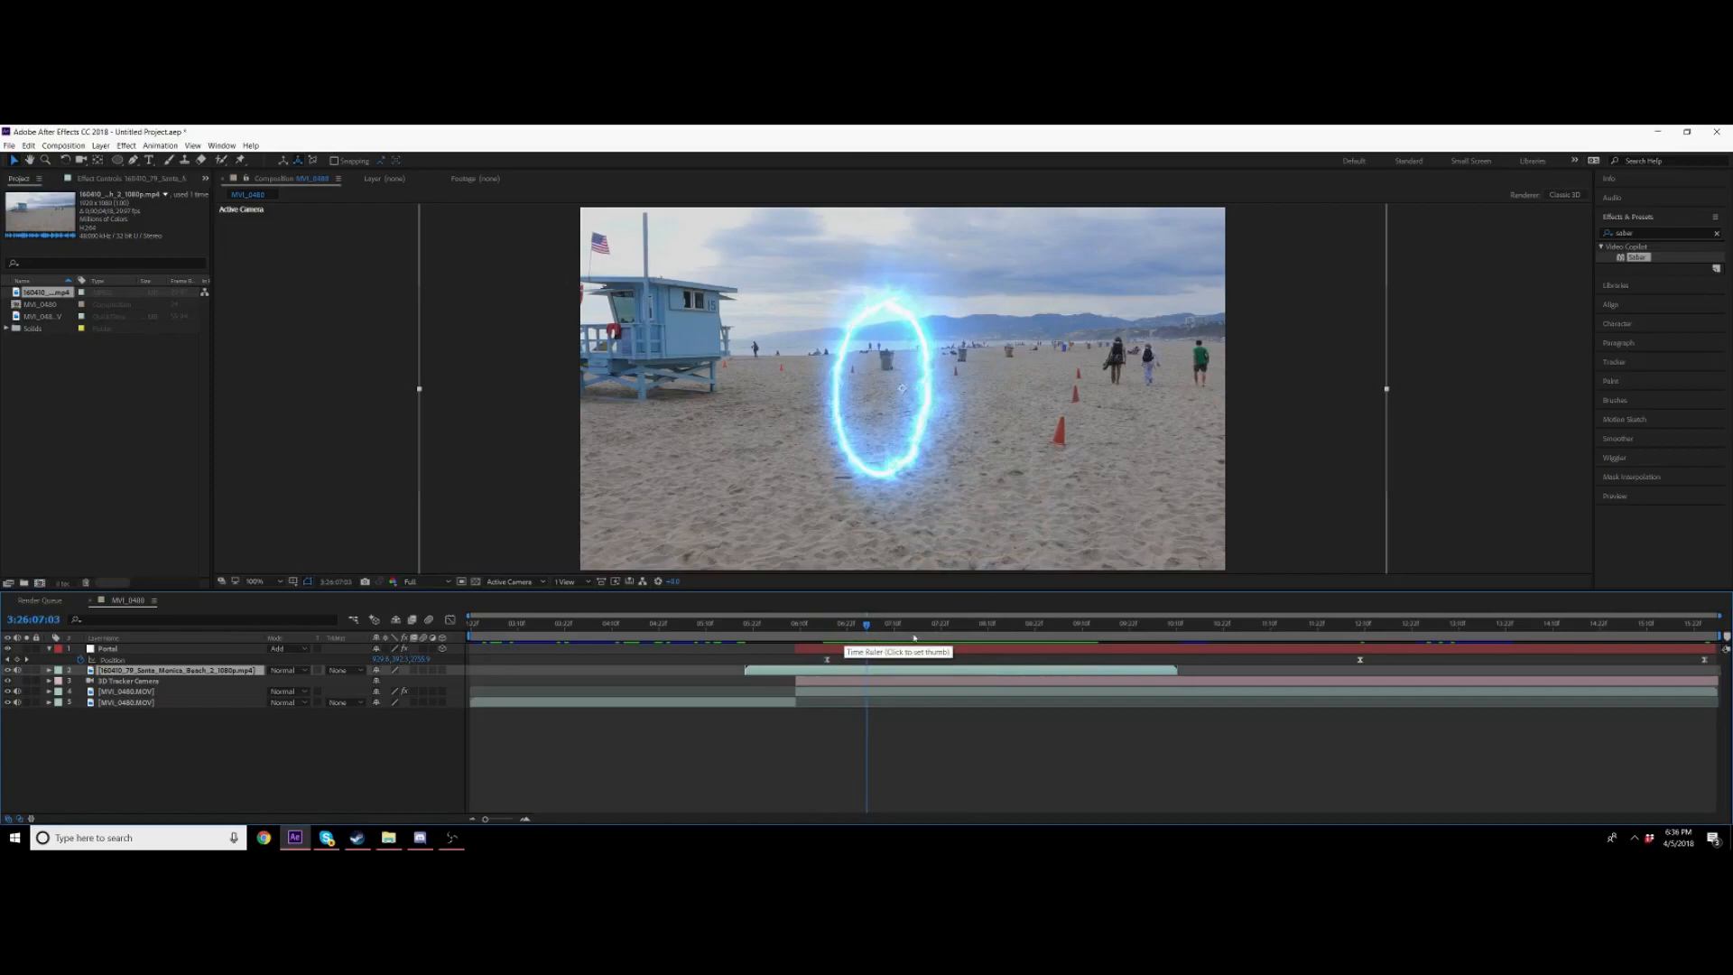
pyautogui.press('j')
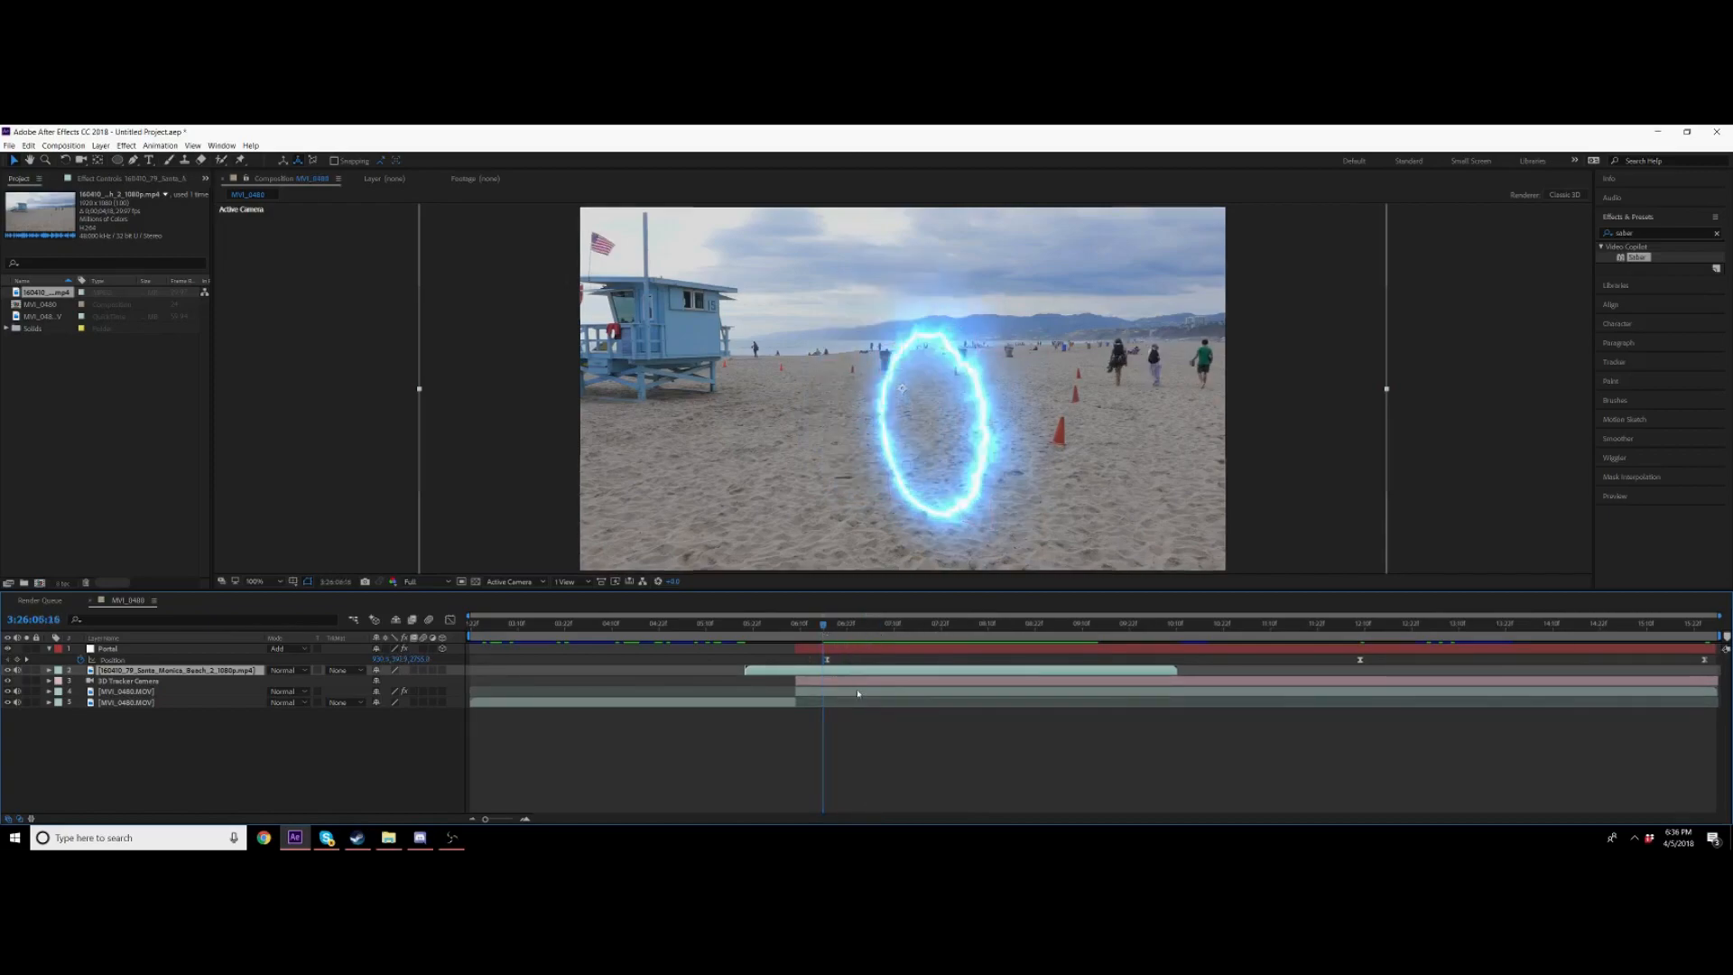
pyautogui.moveTo(950, 674); pyautogui.dragTo(904, 668)
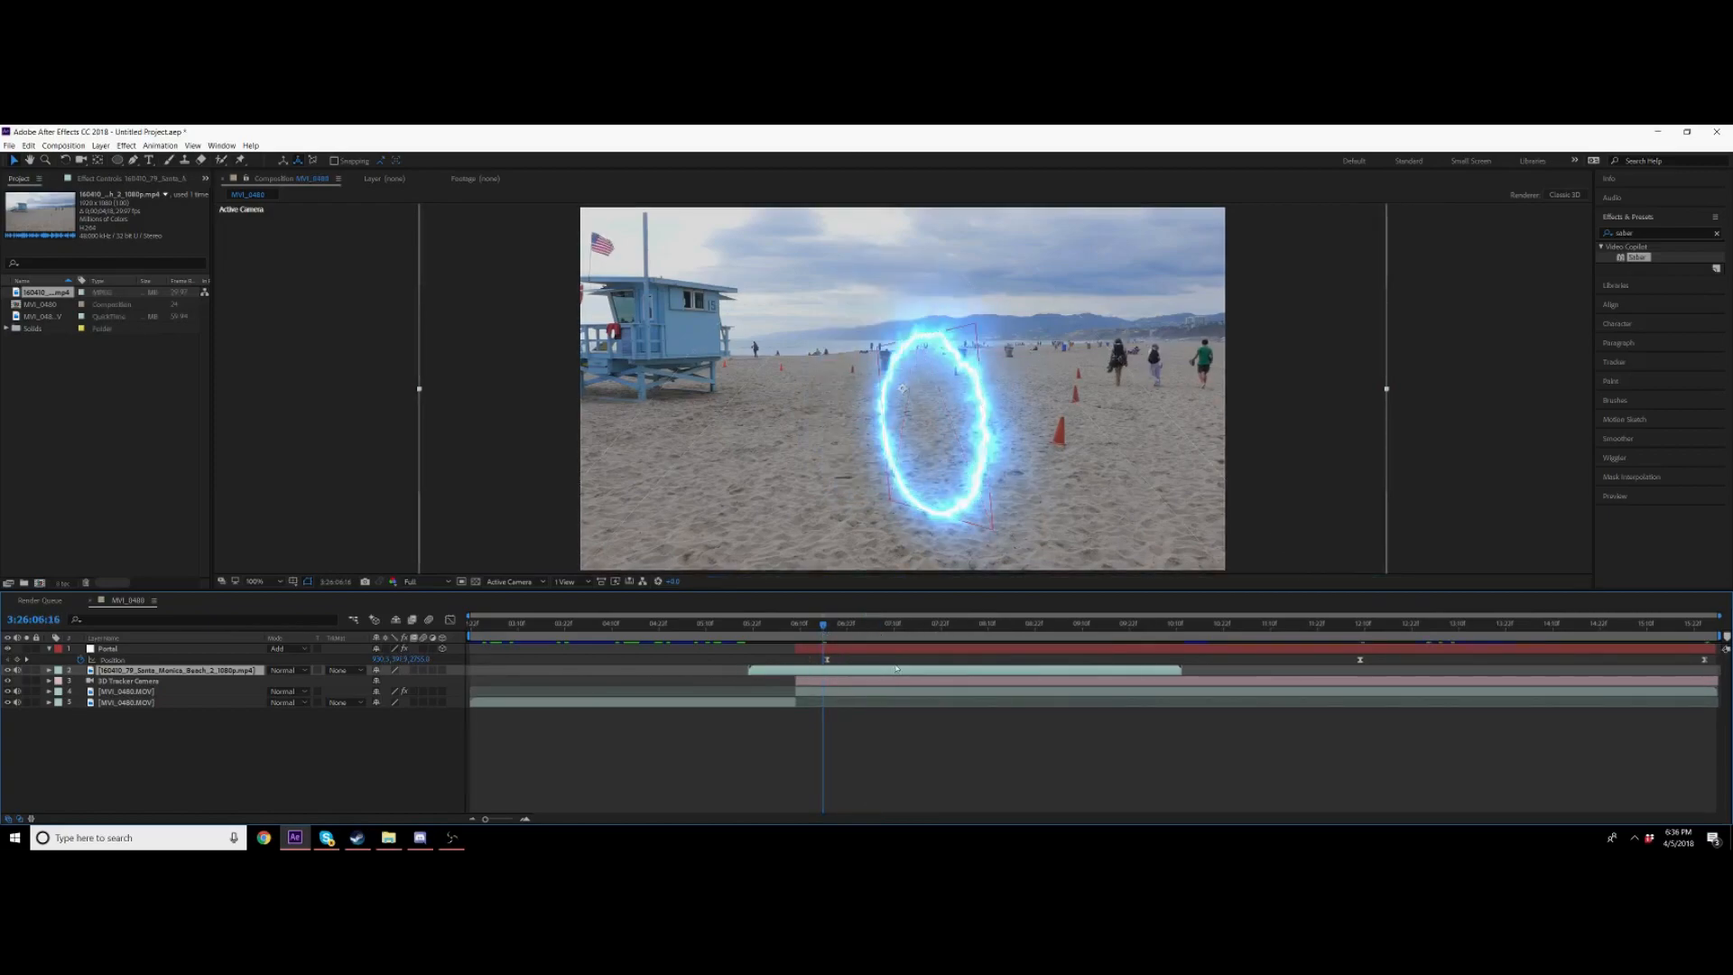
pyautogui.moveTo(827, 668); pyautogui.dragTo(914, 672)
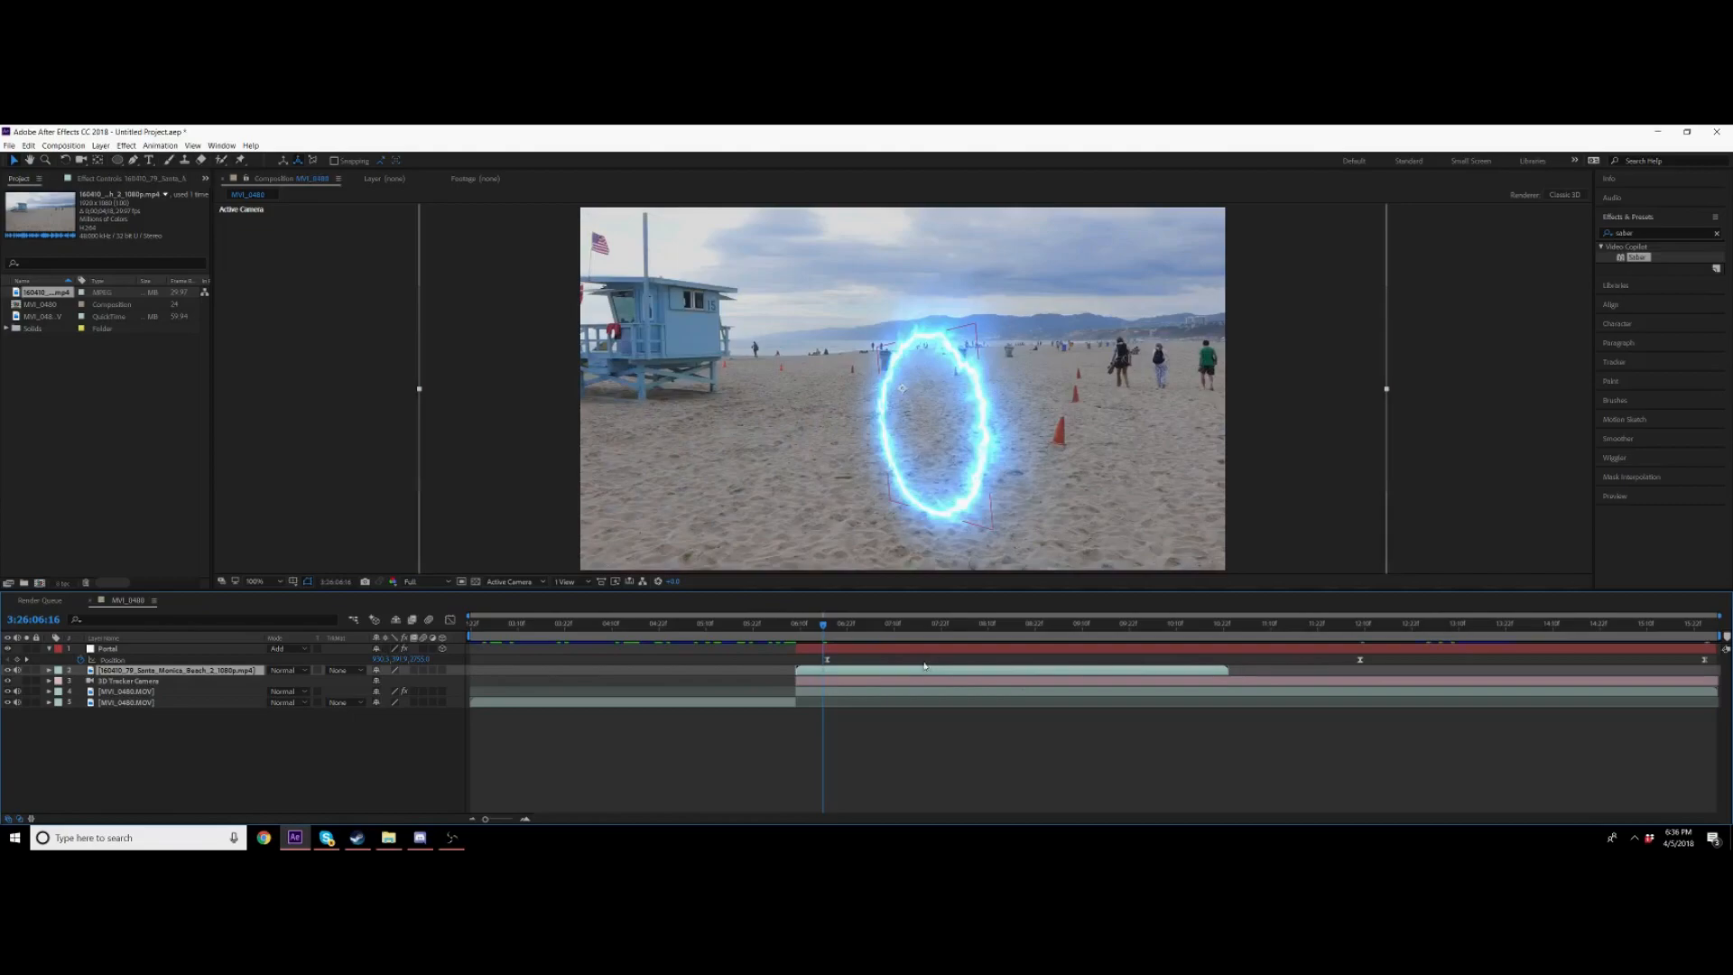
pyautogui.click(797, 627)
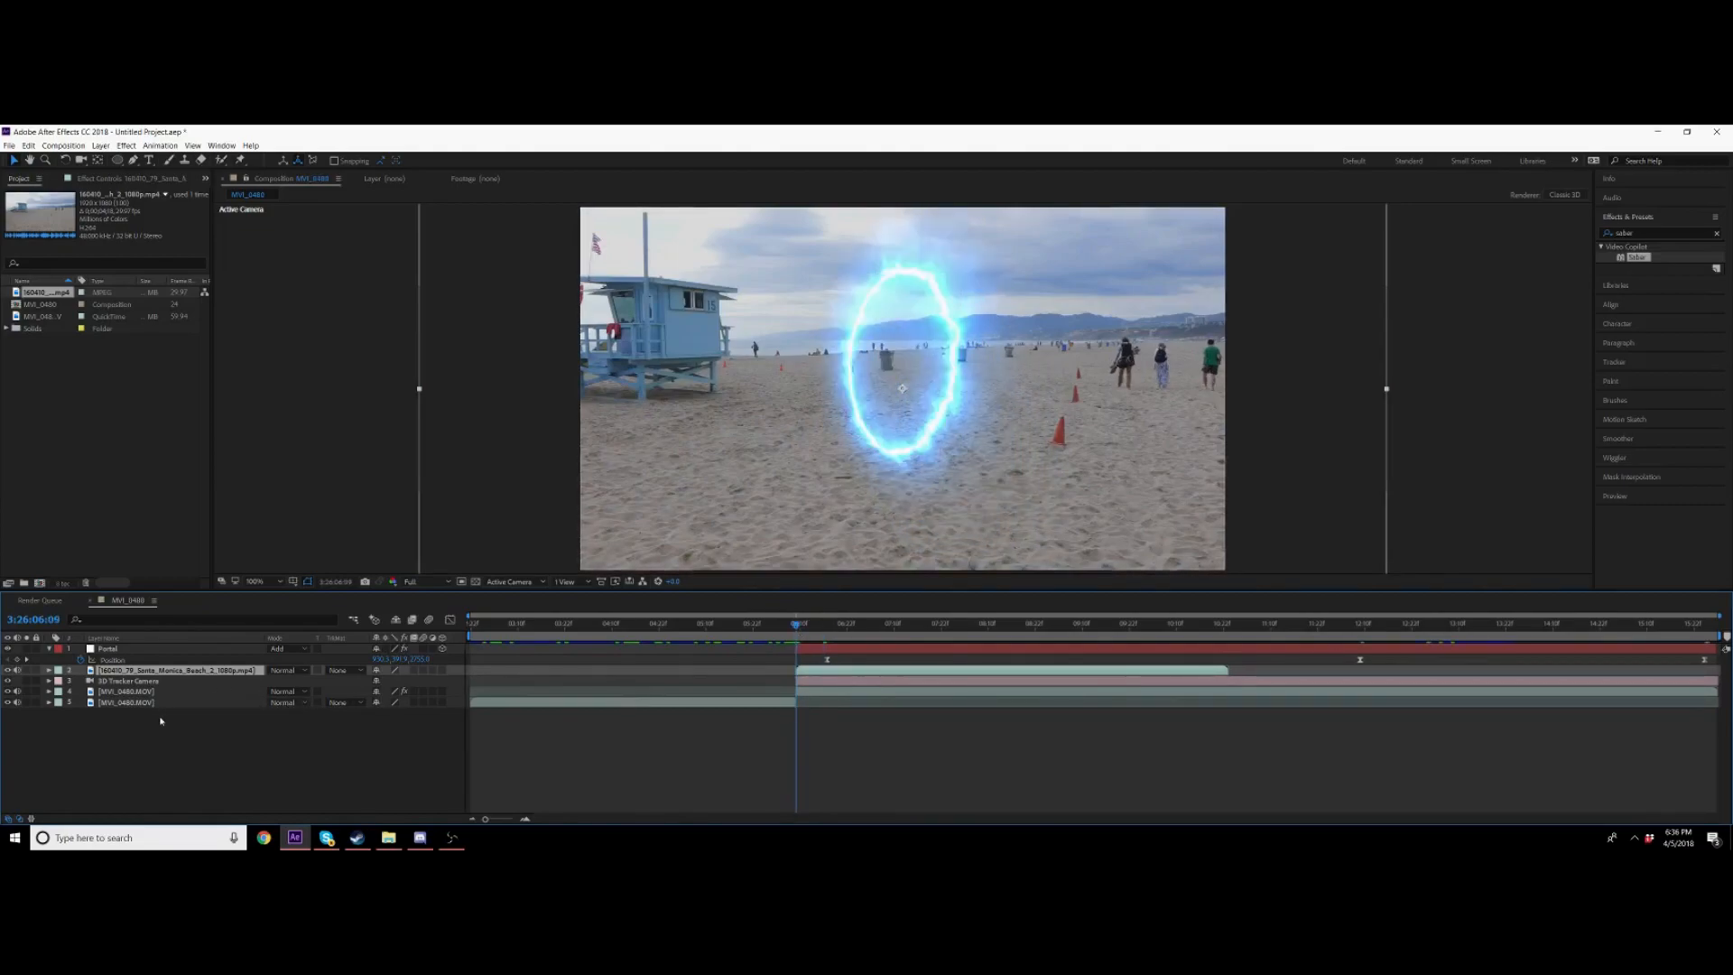
pyautogui.press('space')
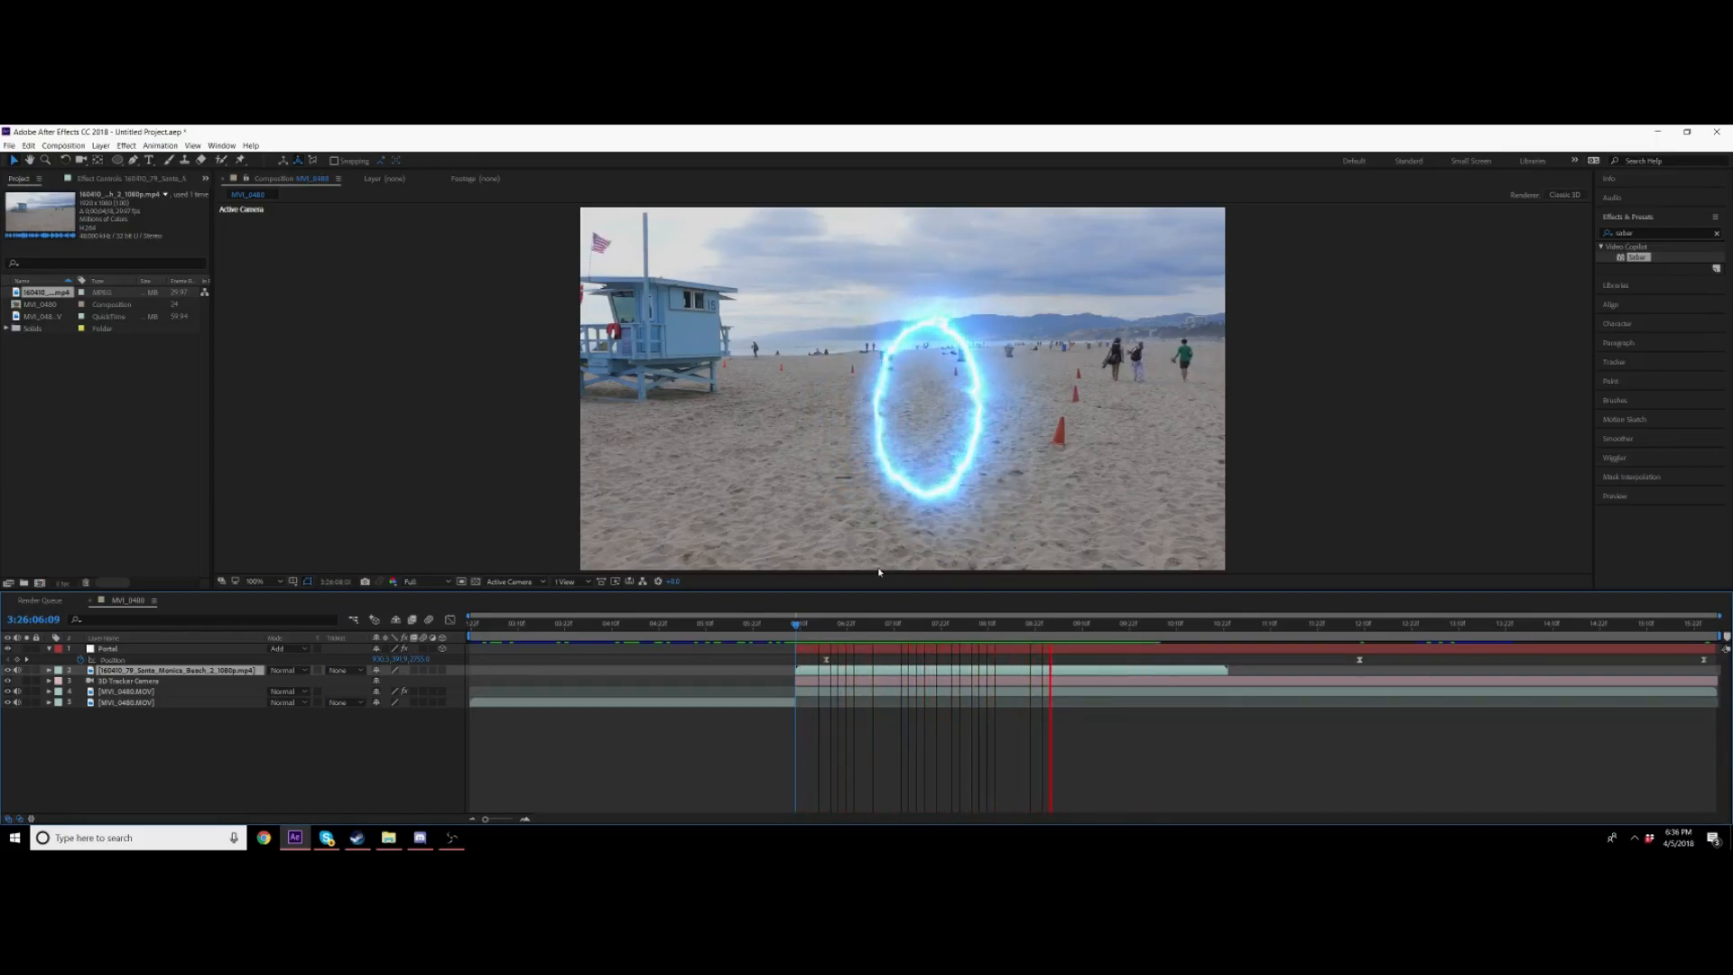
pyautogui.press('space')
pyautogui.click(799, 631)
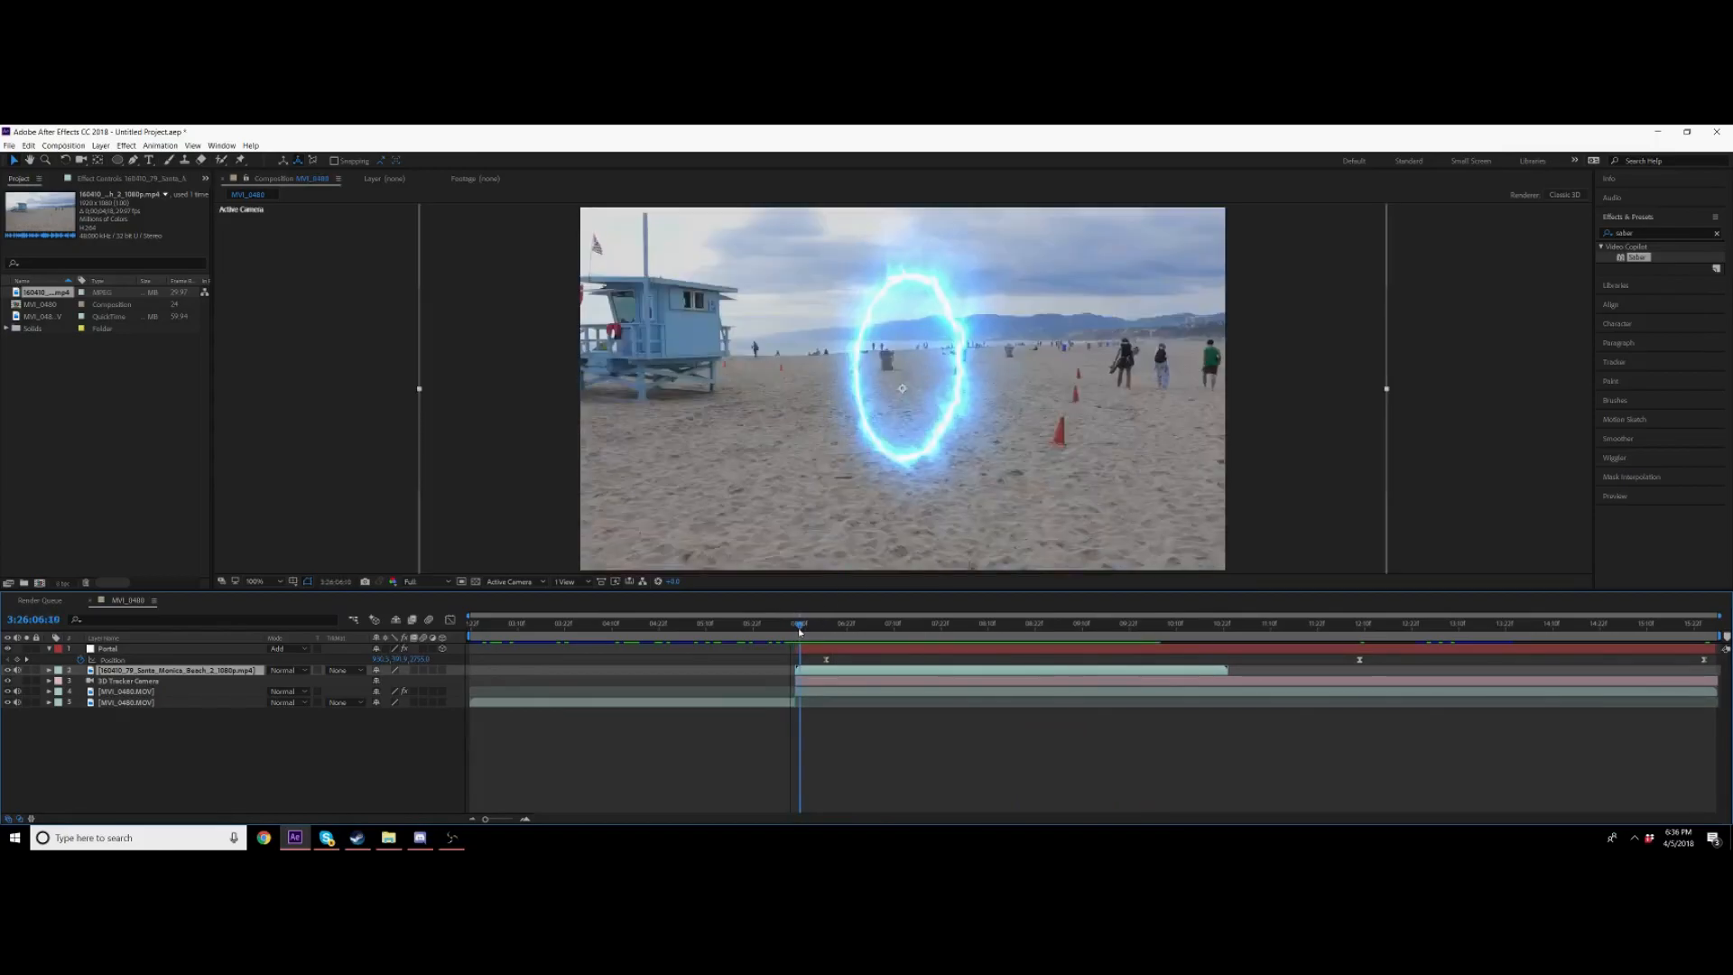
# Step: Make the beach footage layer a 3D layer
pyautogui.click(443, 674)
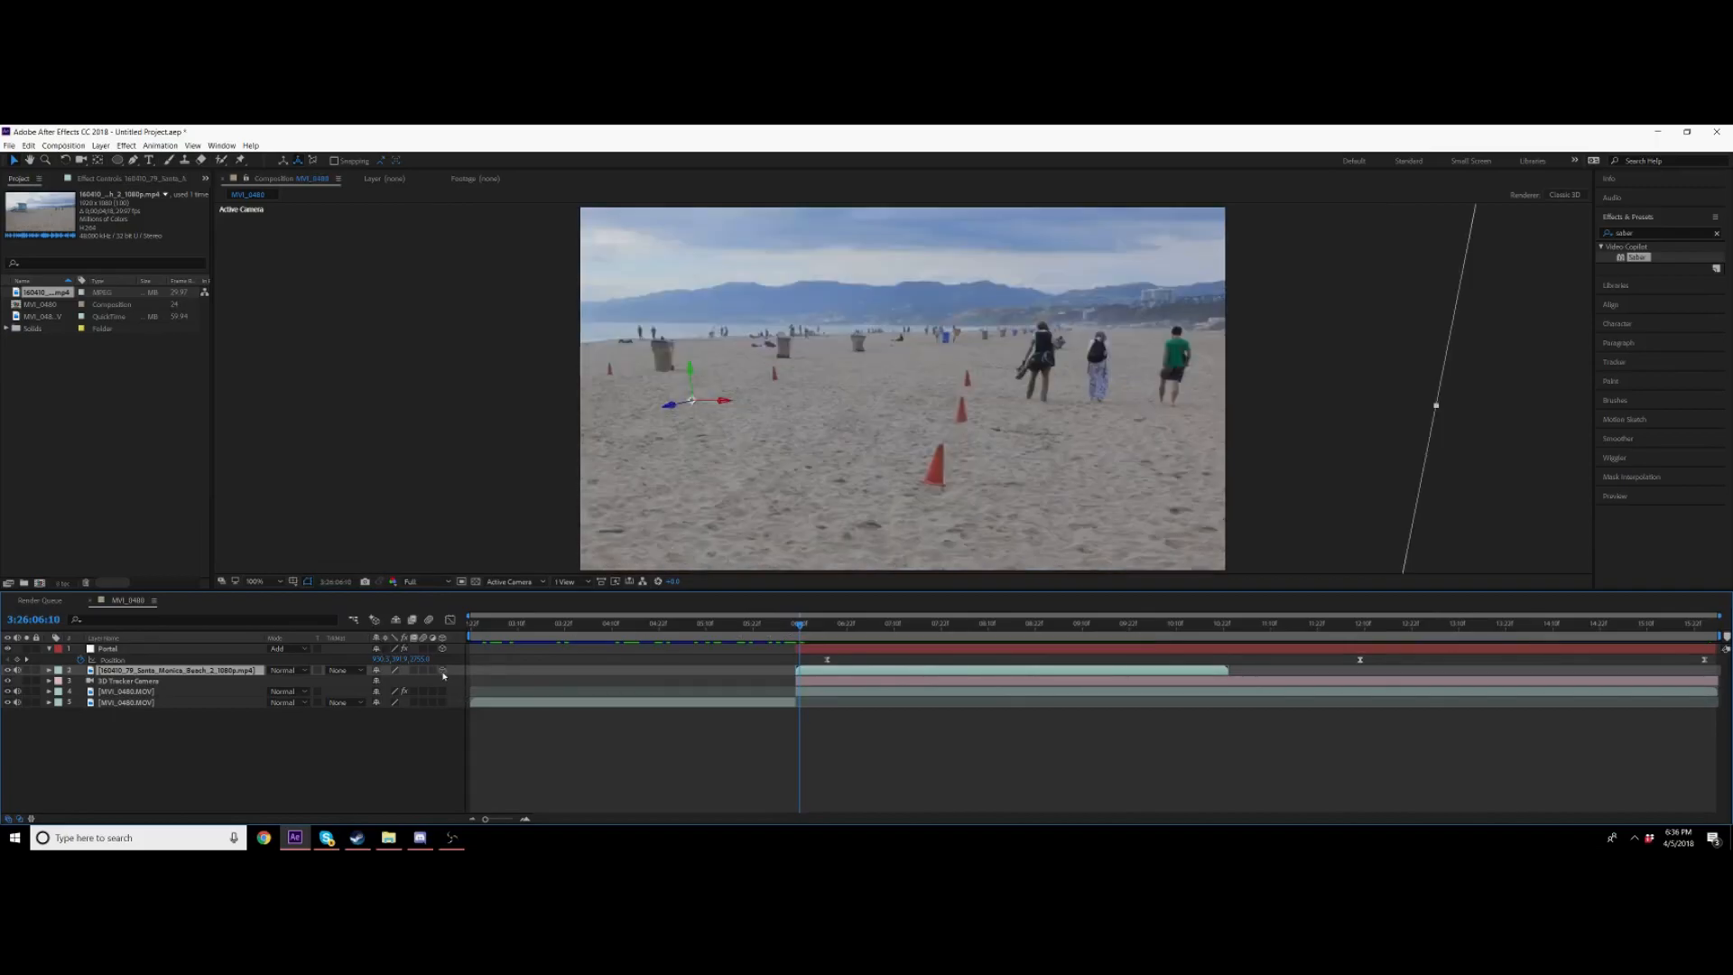
pyautogui.click(442, 671)
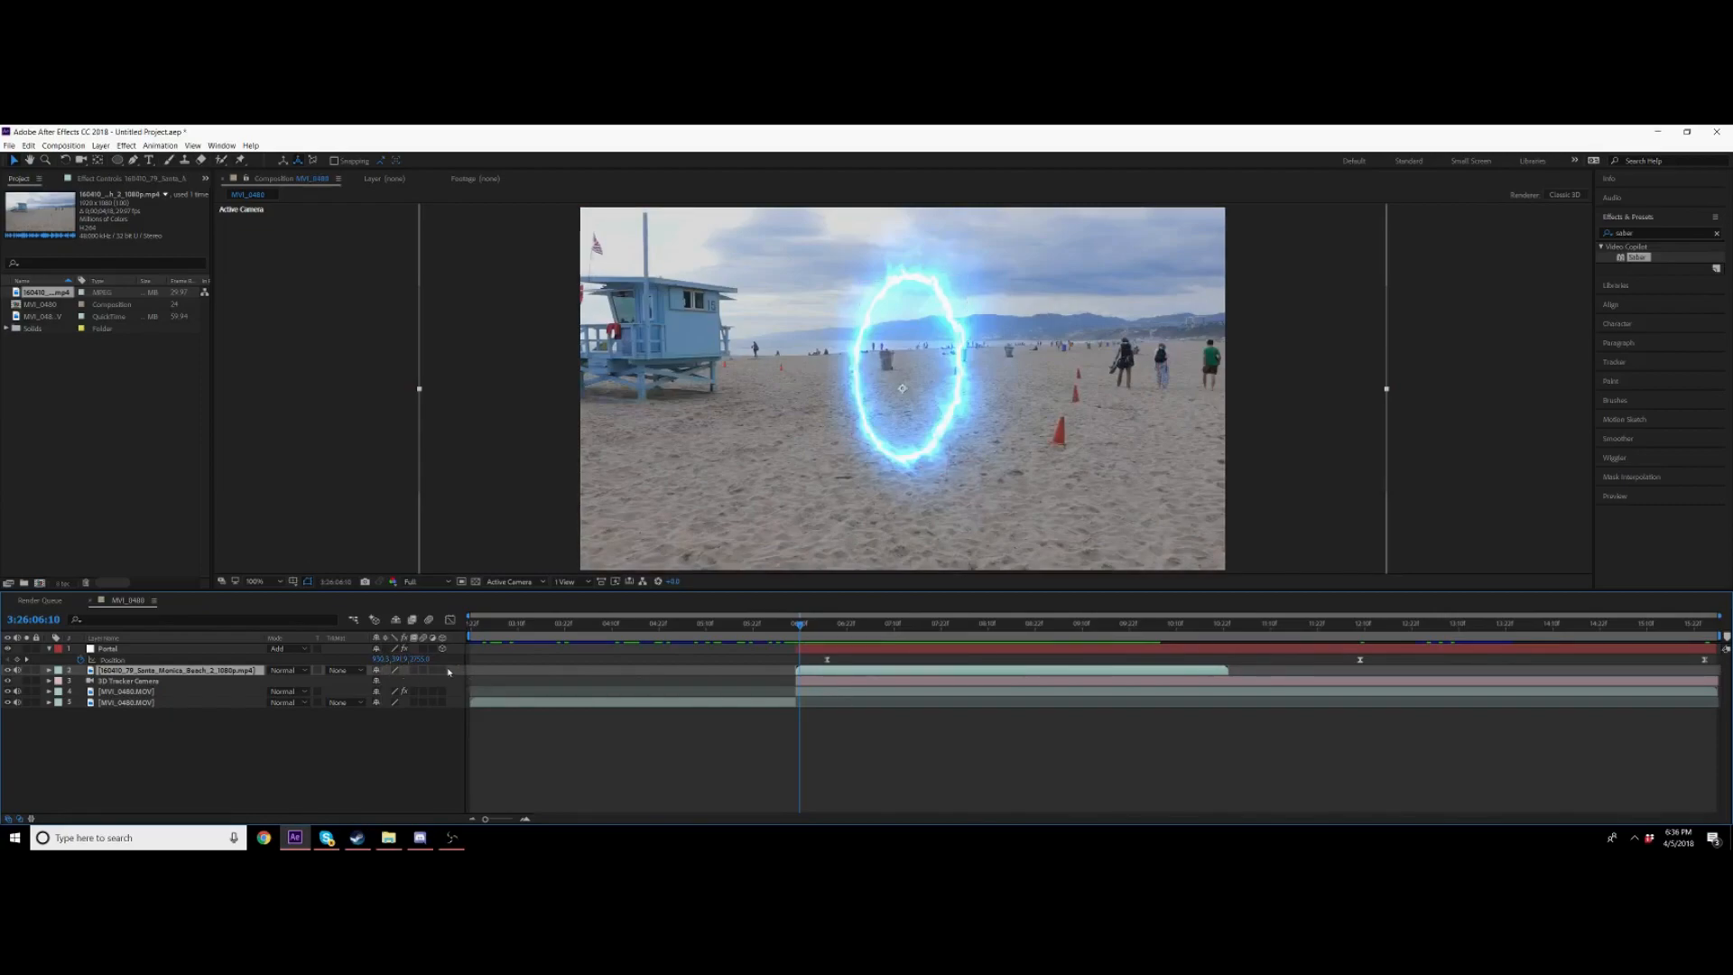
pyautogui.click(441, 671)
# Step: Scale down the beach footage layer and move it over the portal on the garage door
pyautogui.press('s')
pyautogui.moveTo(426, 683)
pyautogui.mouseDown()
pyautogui.moveTo(259, 677)
pyautogui.moveTo(477, 664)
pyautogui.moveTo(417, 667)
pyautogui.mouseUp()
pyautogui.moveTo(649, 479); pyautogui.dragTo(926, 466)
pyautogui.press('space')
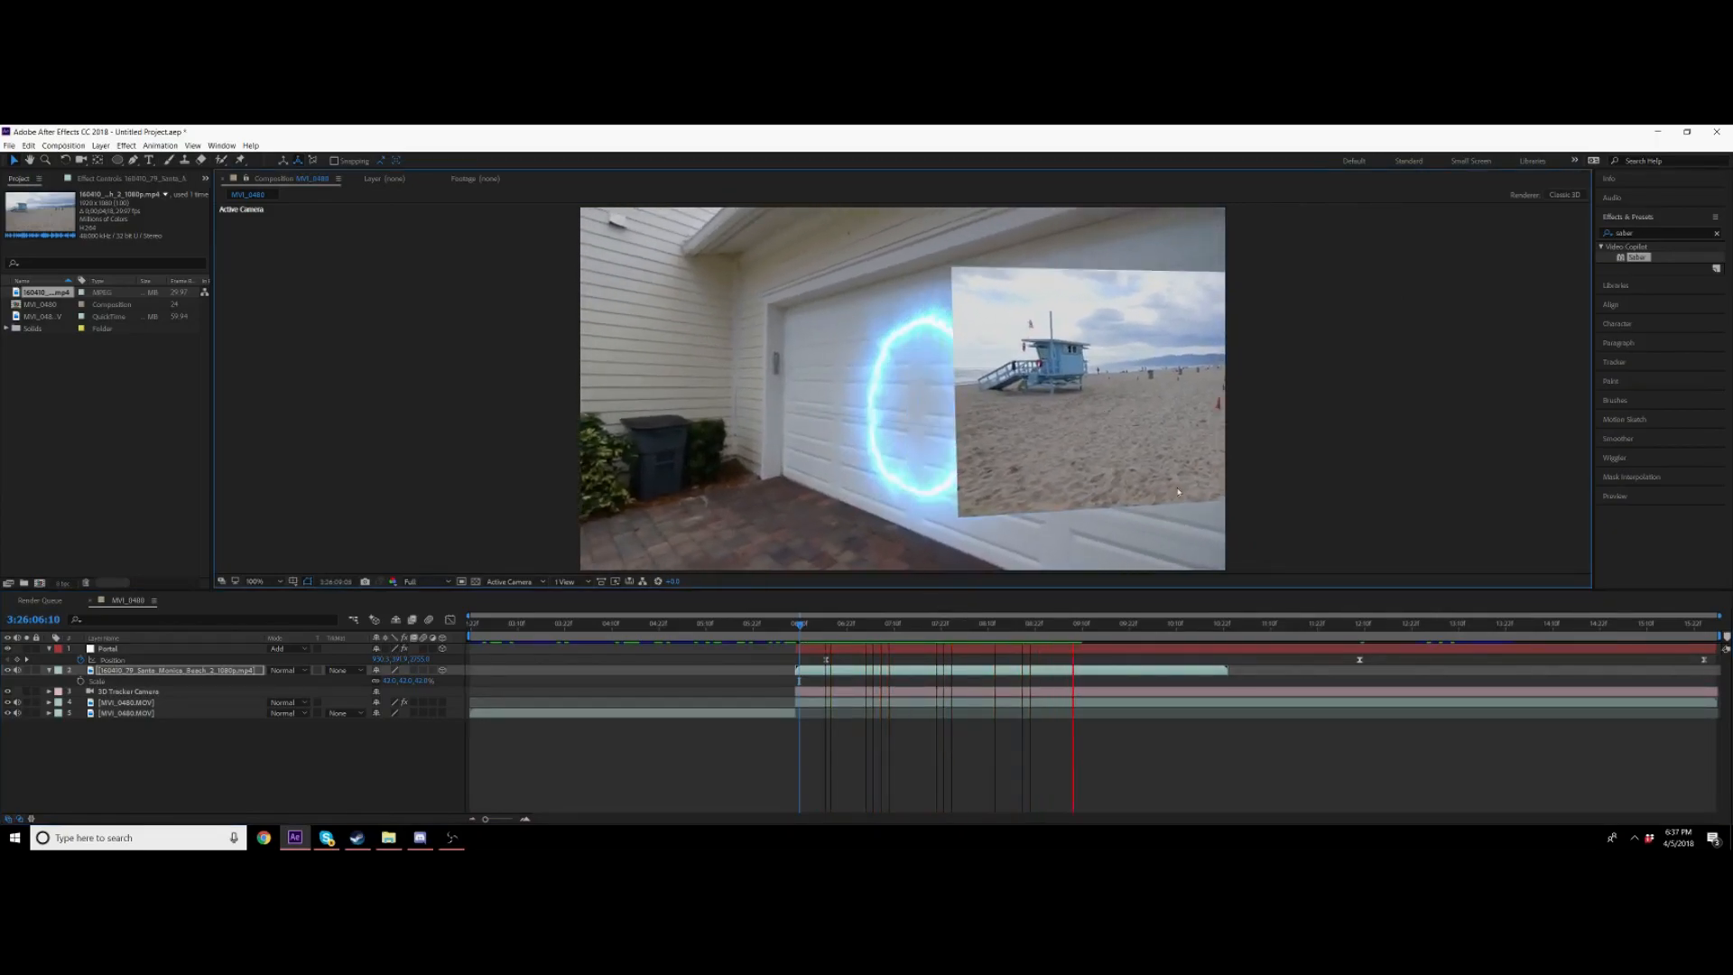
pyautogui.click(815, 623)
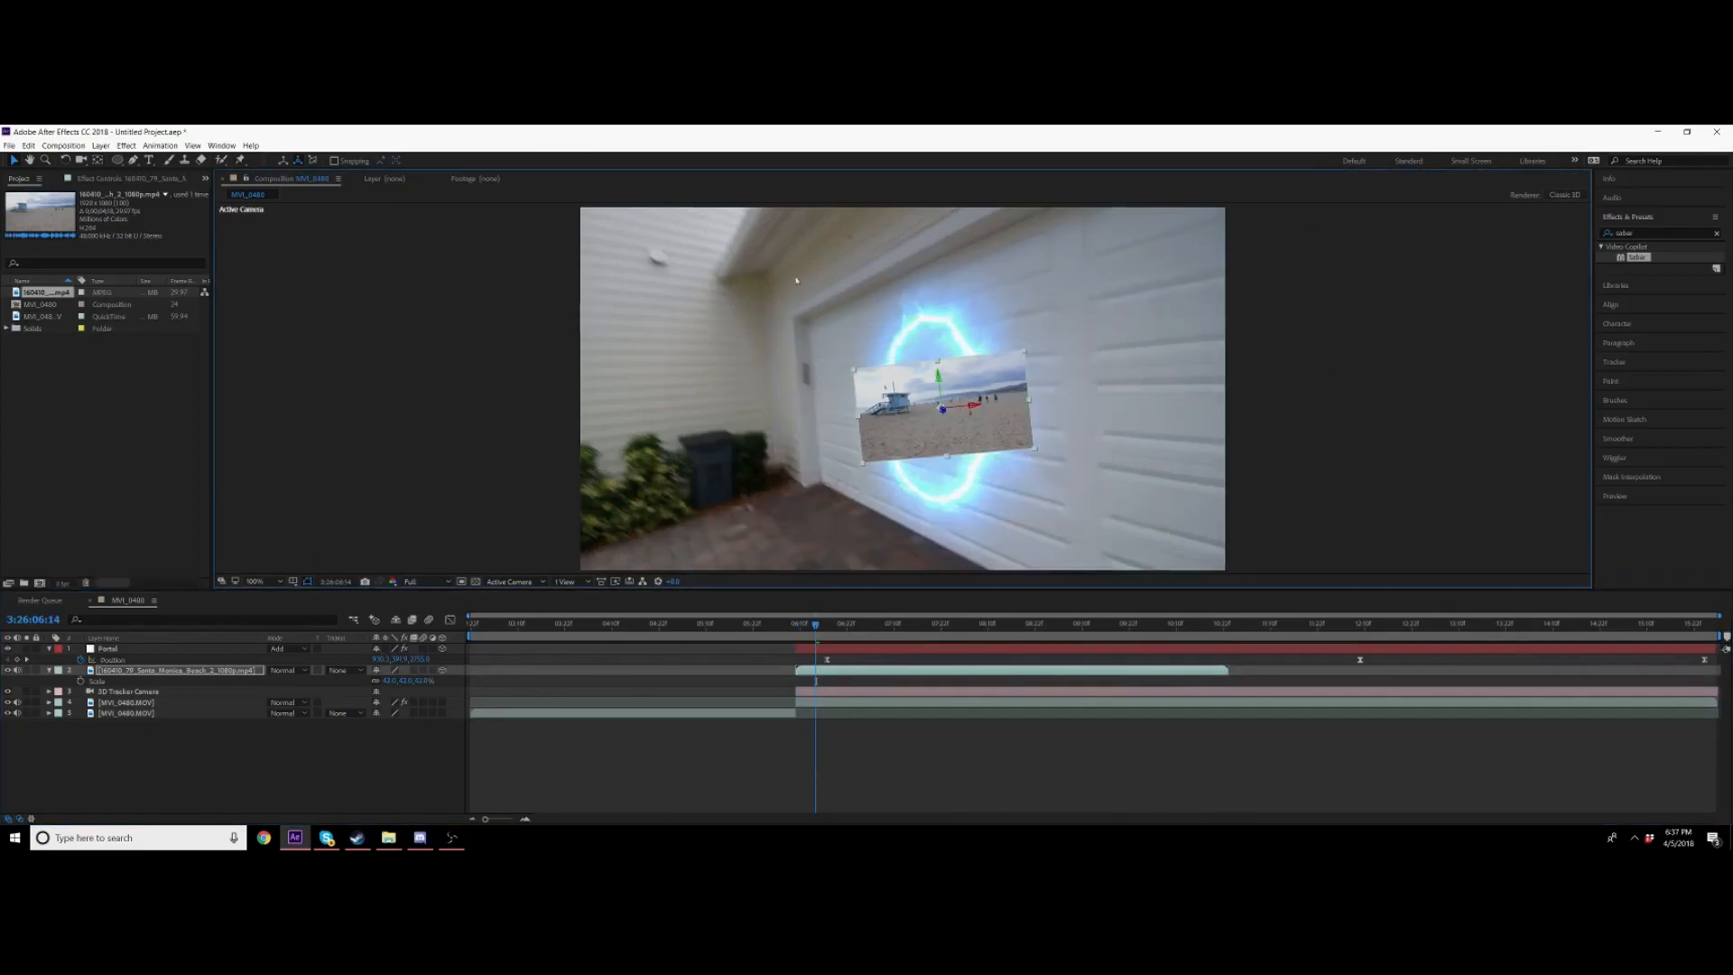
# Step: Push the beach footage layer back behind the portal and scale it up to sit within the ring
pyautogui.moveTo(942, 398); pyautogui.dragTo(930, 159)
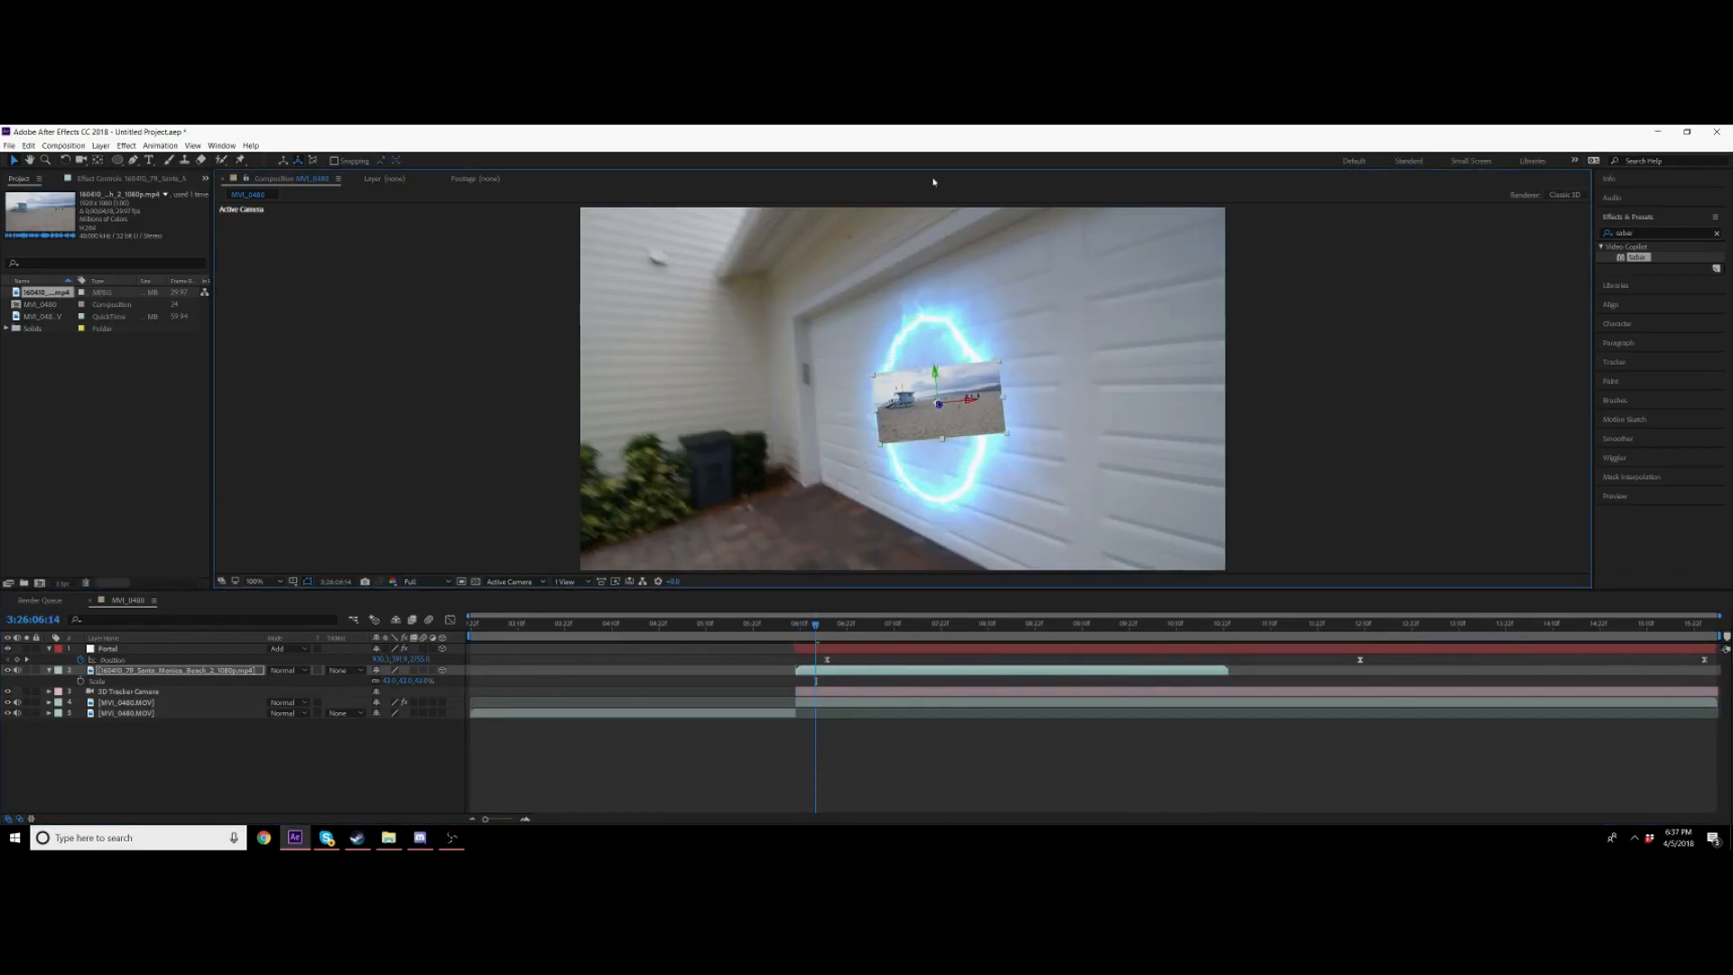
pyautogui.moveTo(934, 318); pyautogui.dragTo(948, 353)
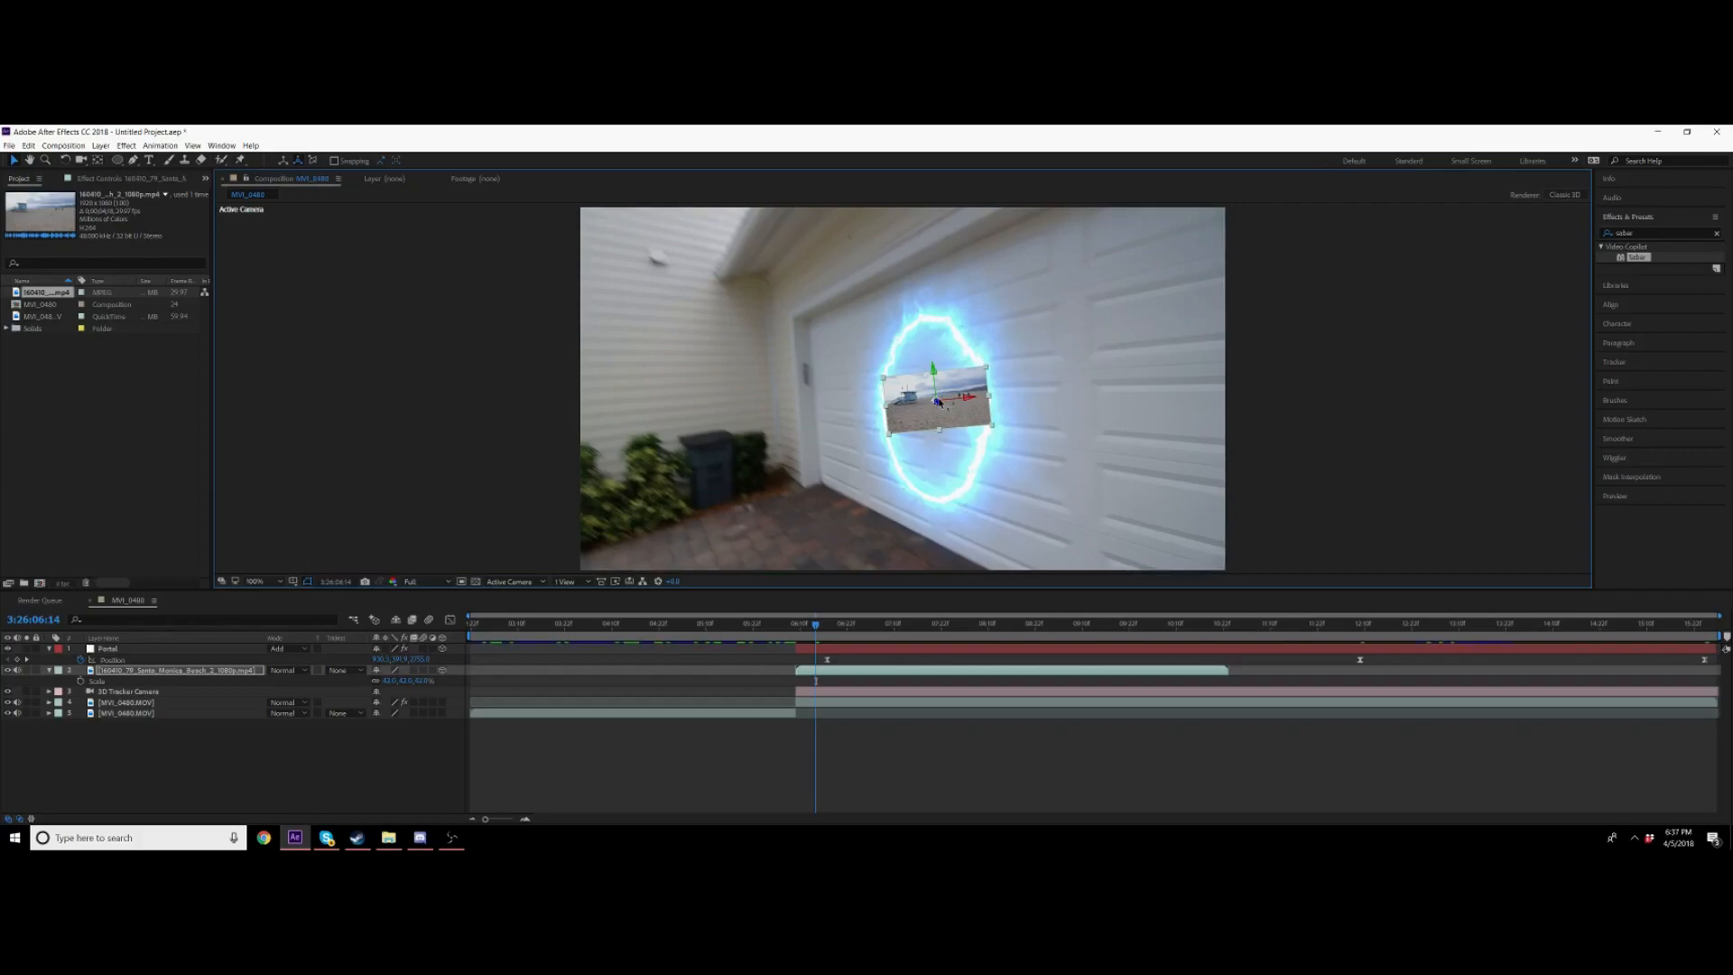
pyautogui.moveTo(904, 183); pyautogui.dragTo(942, 375)
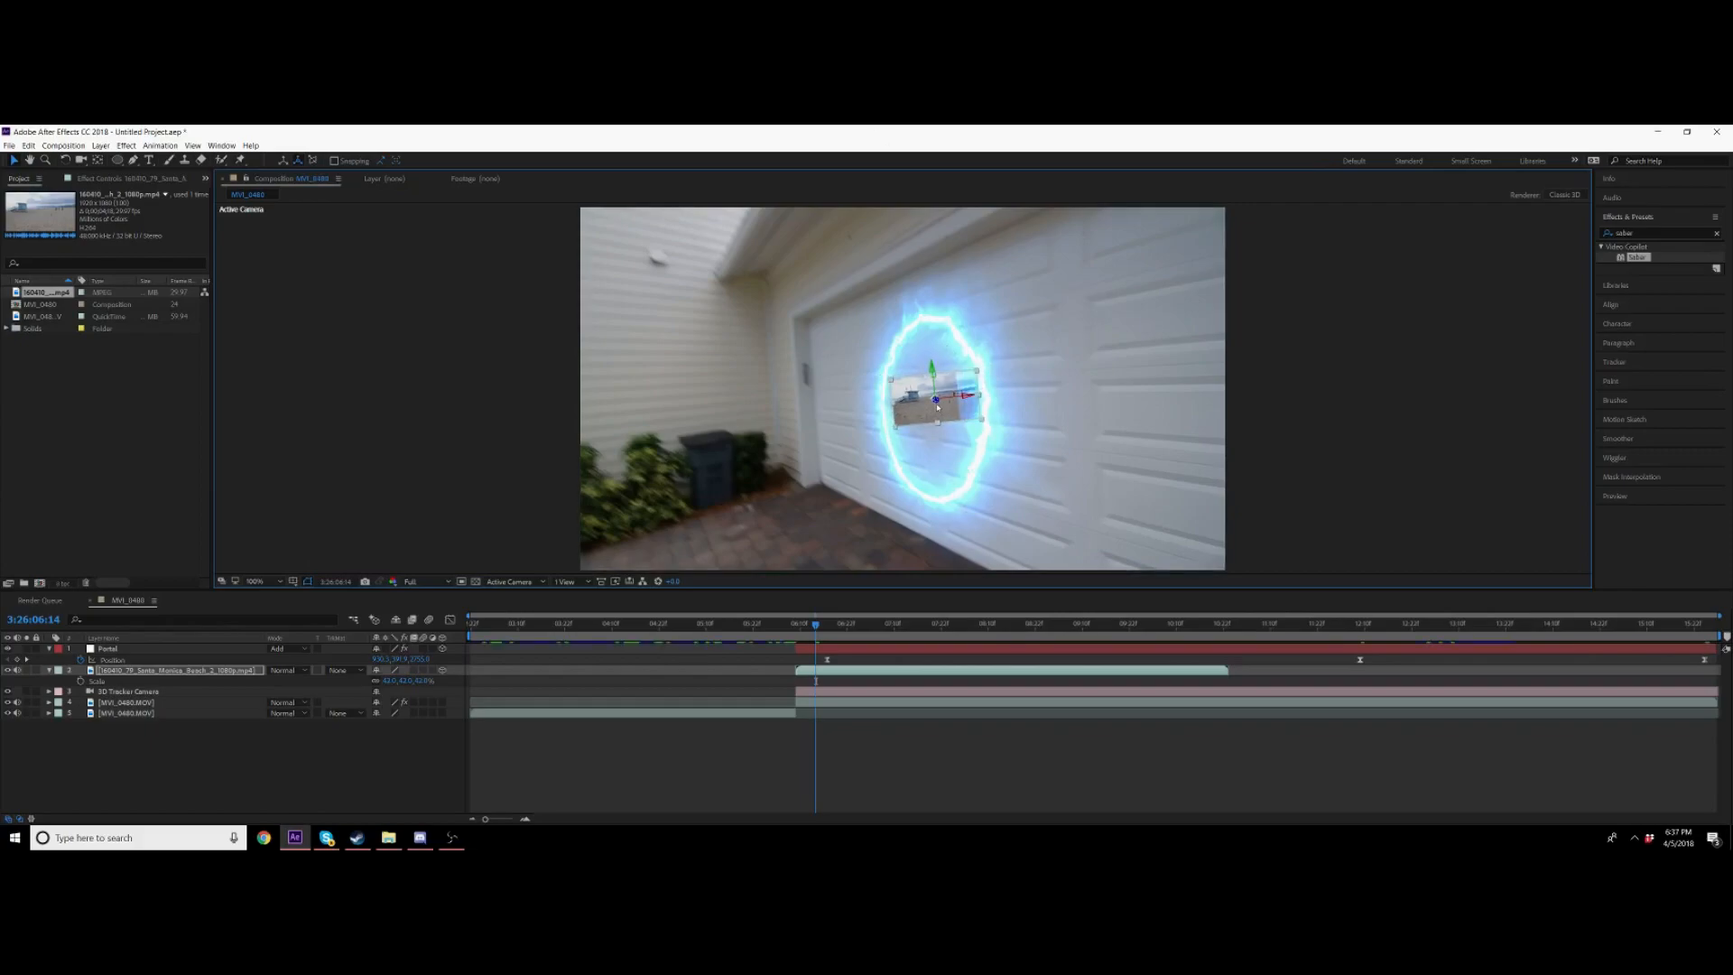
pyautogui.moveTo(939, 167); pyautogui.dragTo(939, 160)
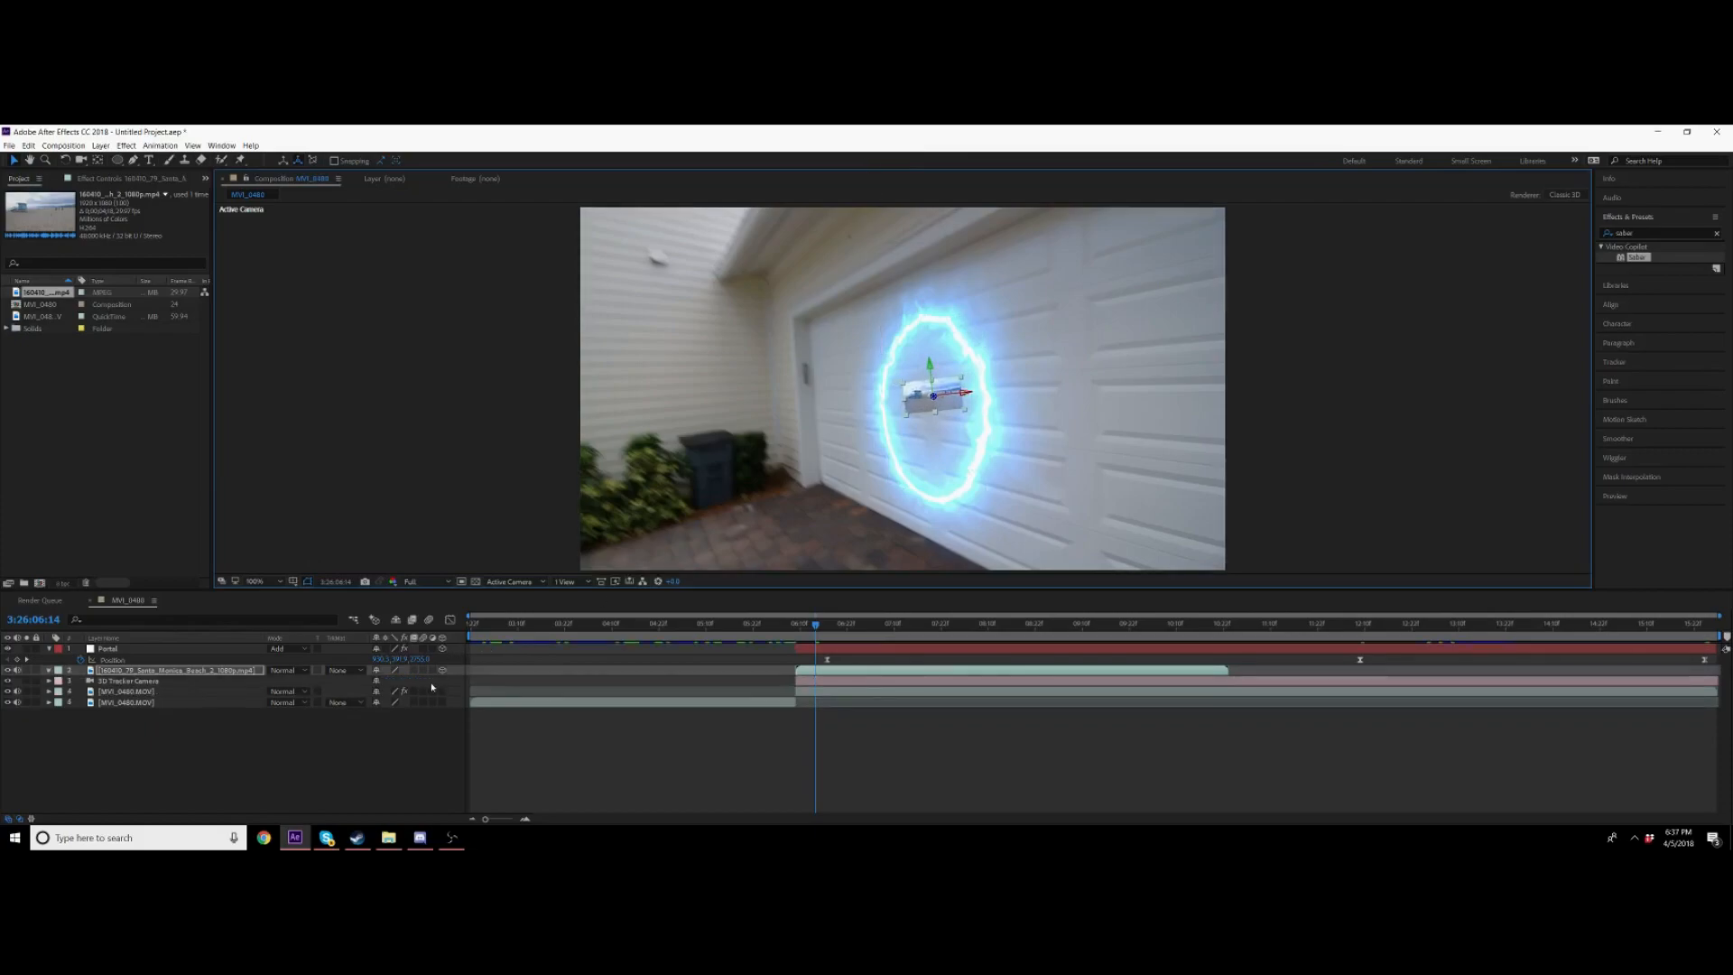
pyautogui.moveTo(417, 681); pyautogui.dragTo(494, 677)
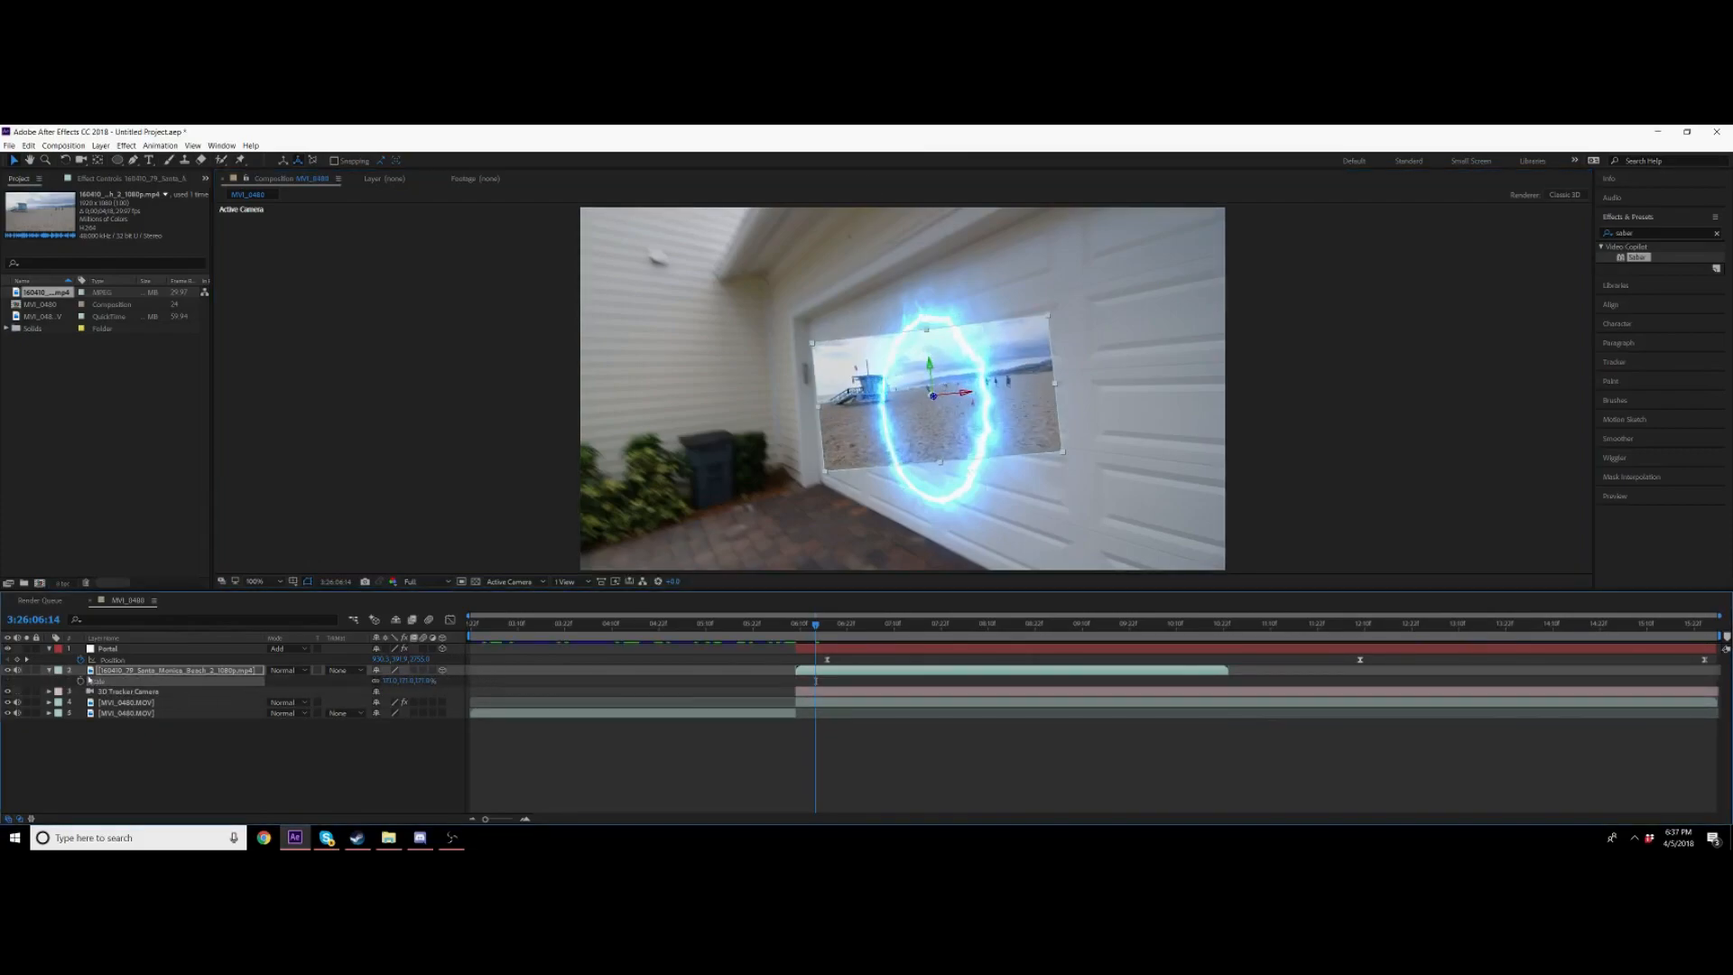
# Step: Rotate the beach footage layer around its Y axis to match the angle of the garage door
pyautogui.click(48, 671)
pyautogui.click(48, 671)
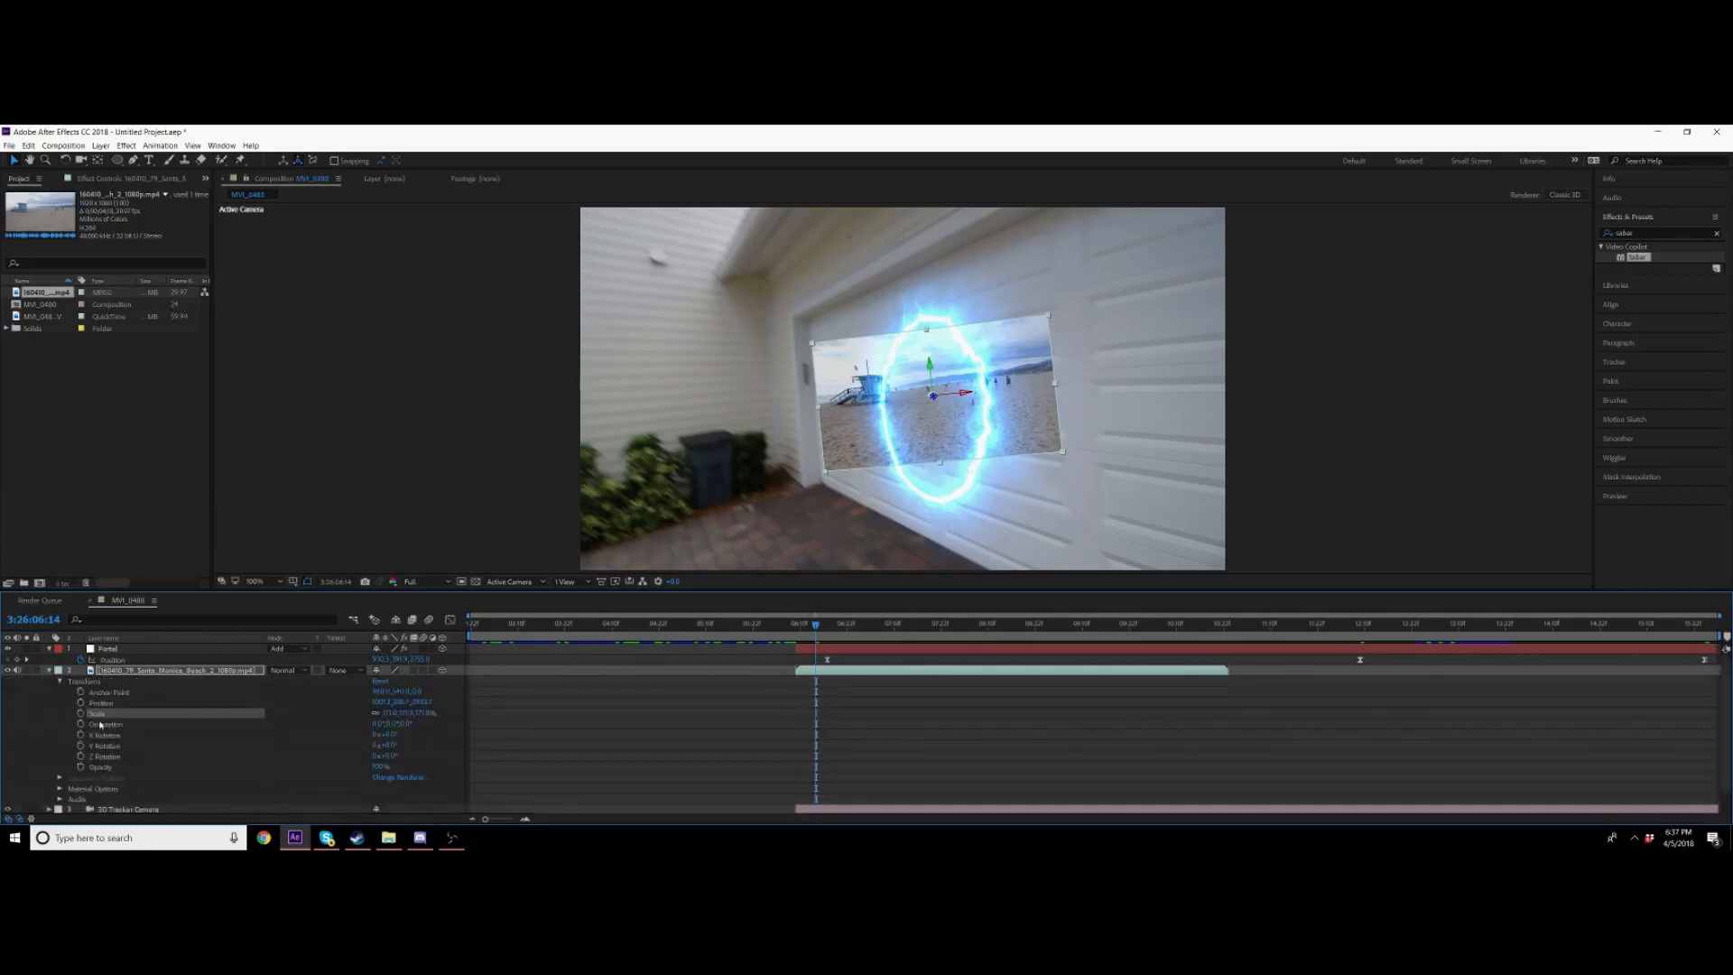
pyautogui.moveTo(387, 746); pyautogui.dragTo(693, 574)
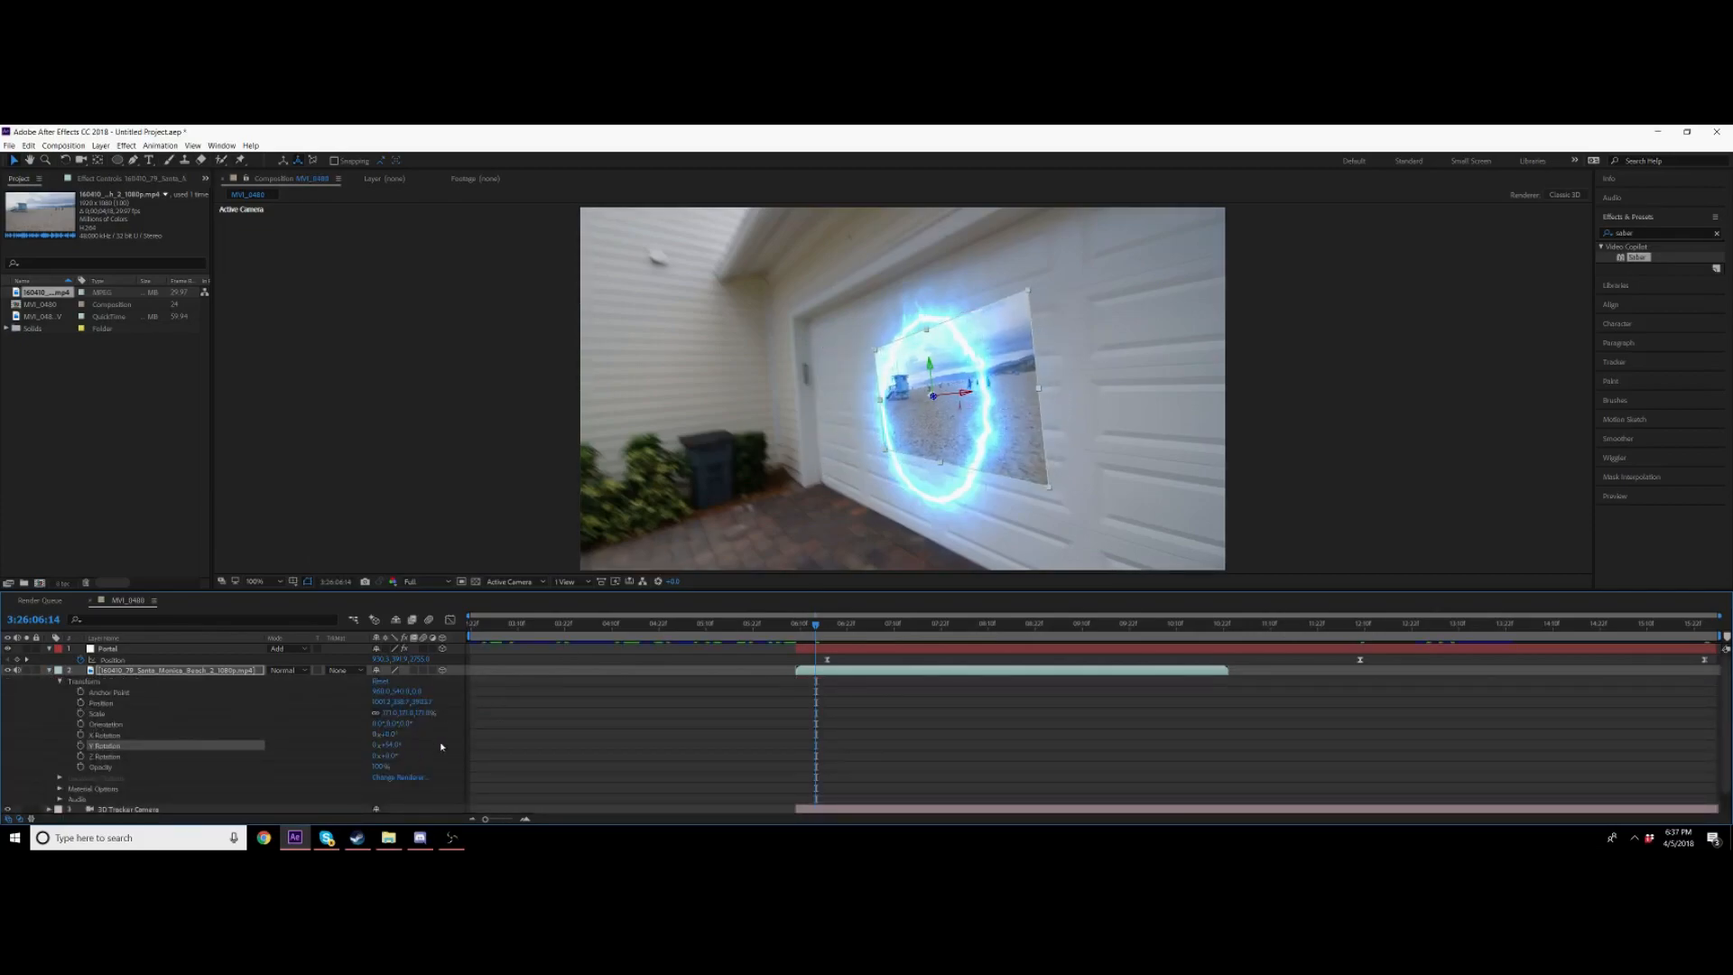
pyautogui.click(400, 751)
pyautogui.moveTo(391, 746); pyautogui.dragTo(401, 704)
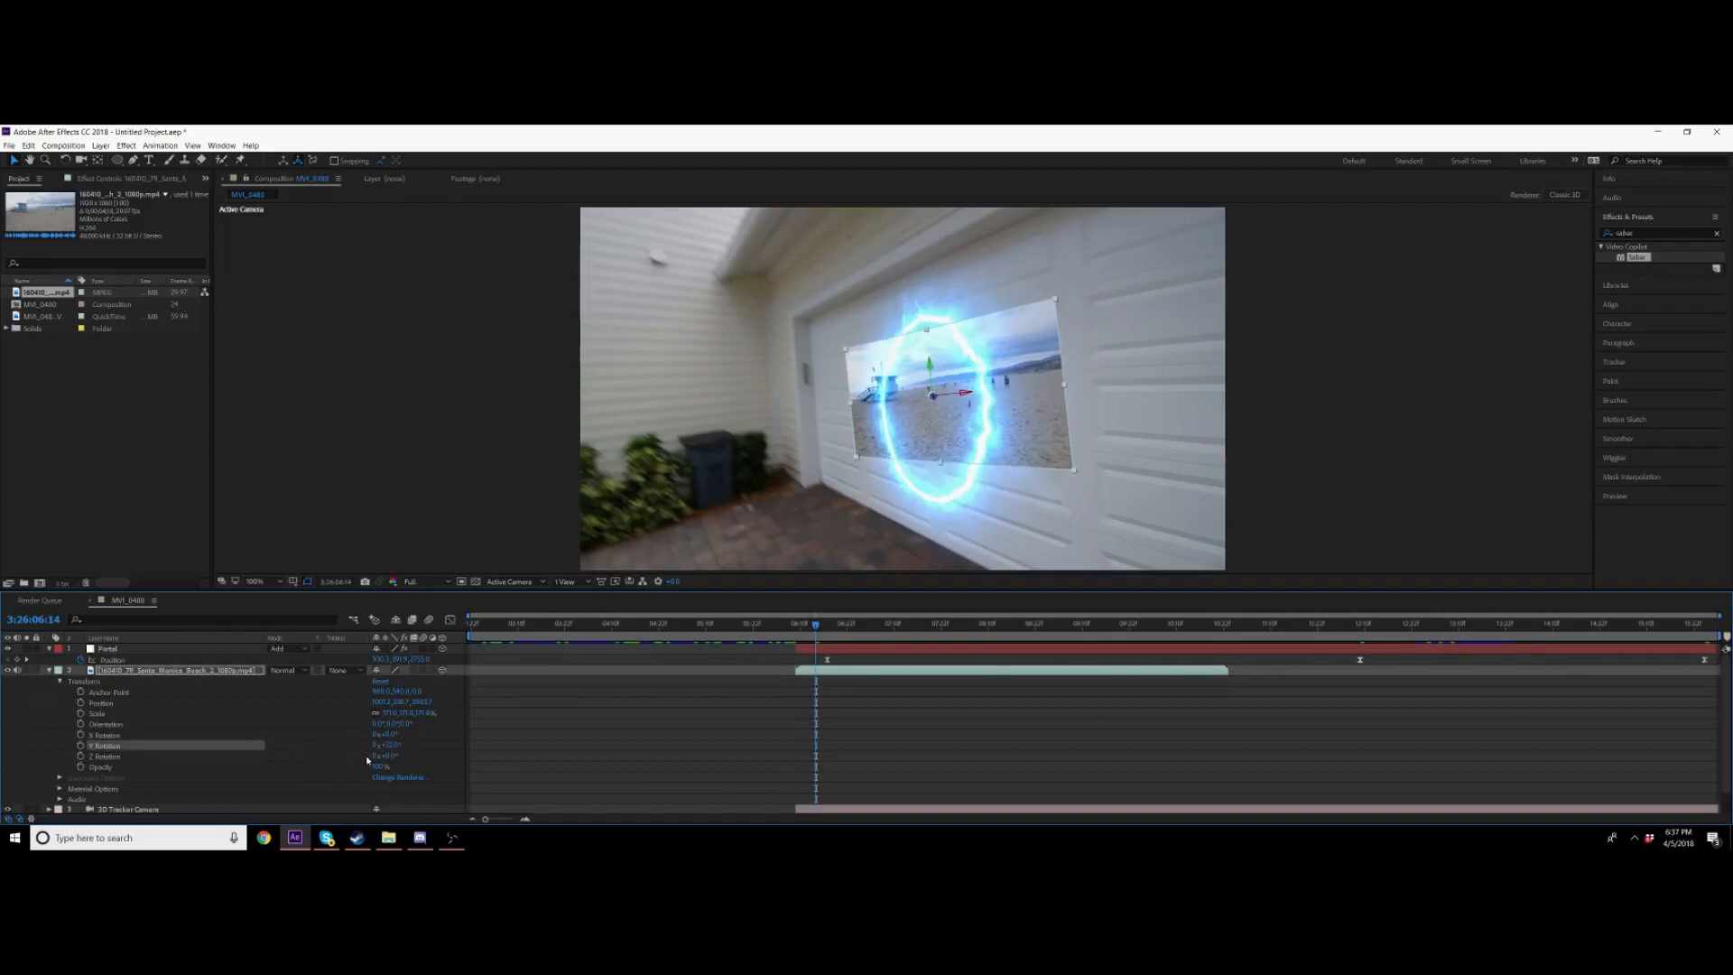
pyautogui.moveTo(389, 757); pyautogui.dragTo(393, 754)
pyautogui.press('s')
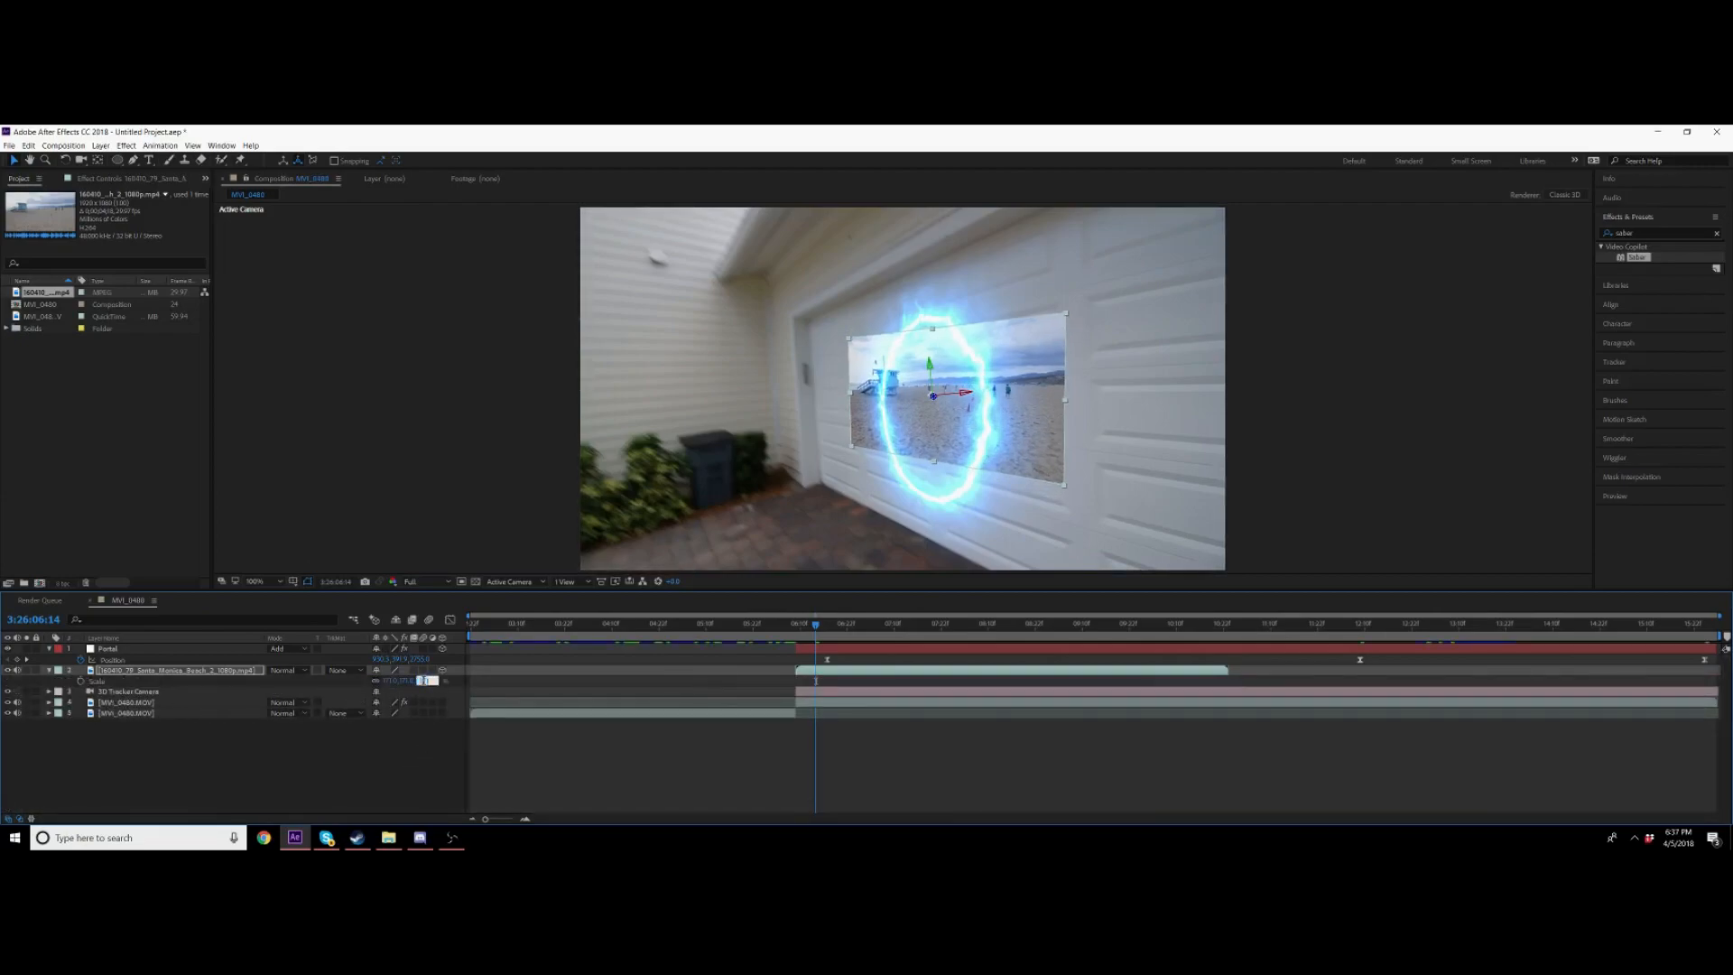
# Step: Enlarge the beach footage layer and shift it across the garage door, then preview
pyautogui.click(410, 792)
pyautogui.moveTo(426, 682); pyautogui.dragTo(498, 681)
pyautogui.moveTo(1002, 474); pyautogui.dragTo(965, 453)
pyautogui.press('space')
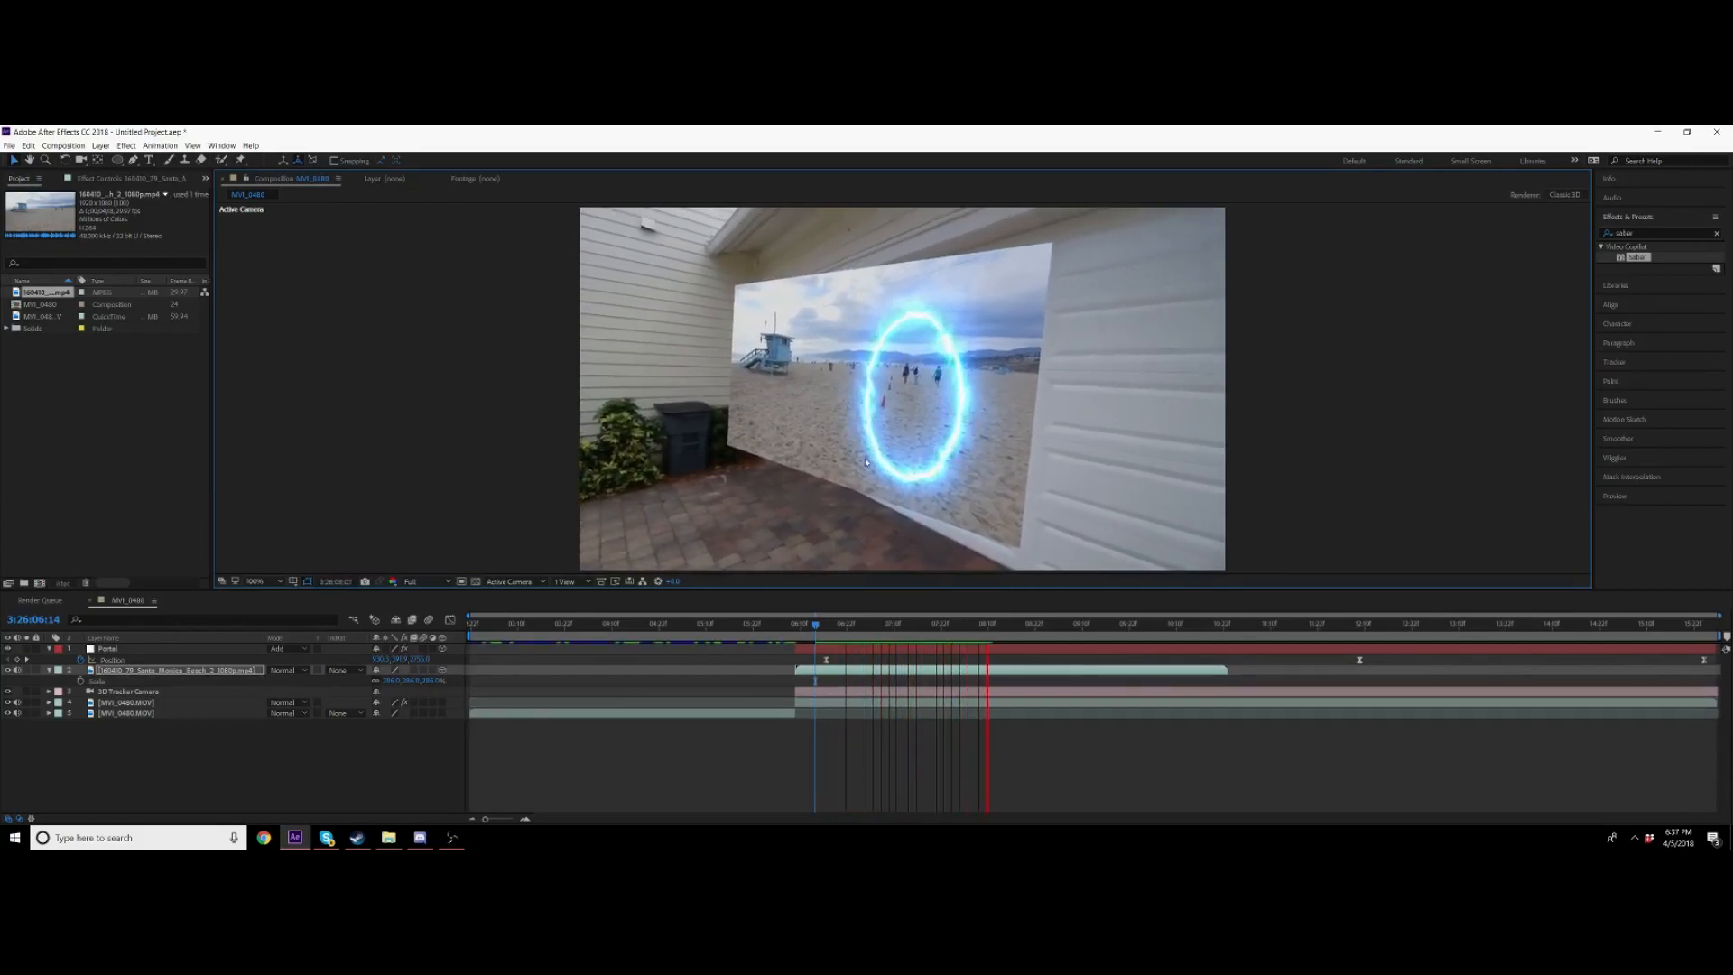
pyautogui.press('space')
# Step: Move and enlarge the beach footage layer further to cover the garage door, then preview
pyautogui.moveTo(789, 371); pyautogui.dragTo(1589, 394)
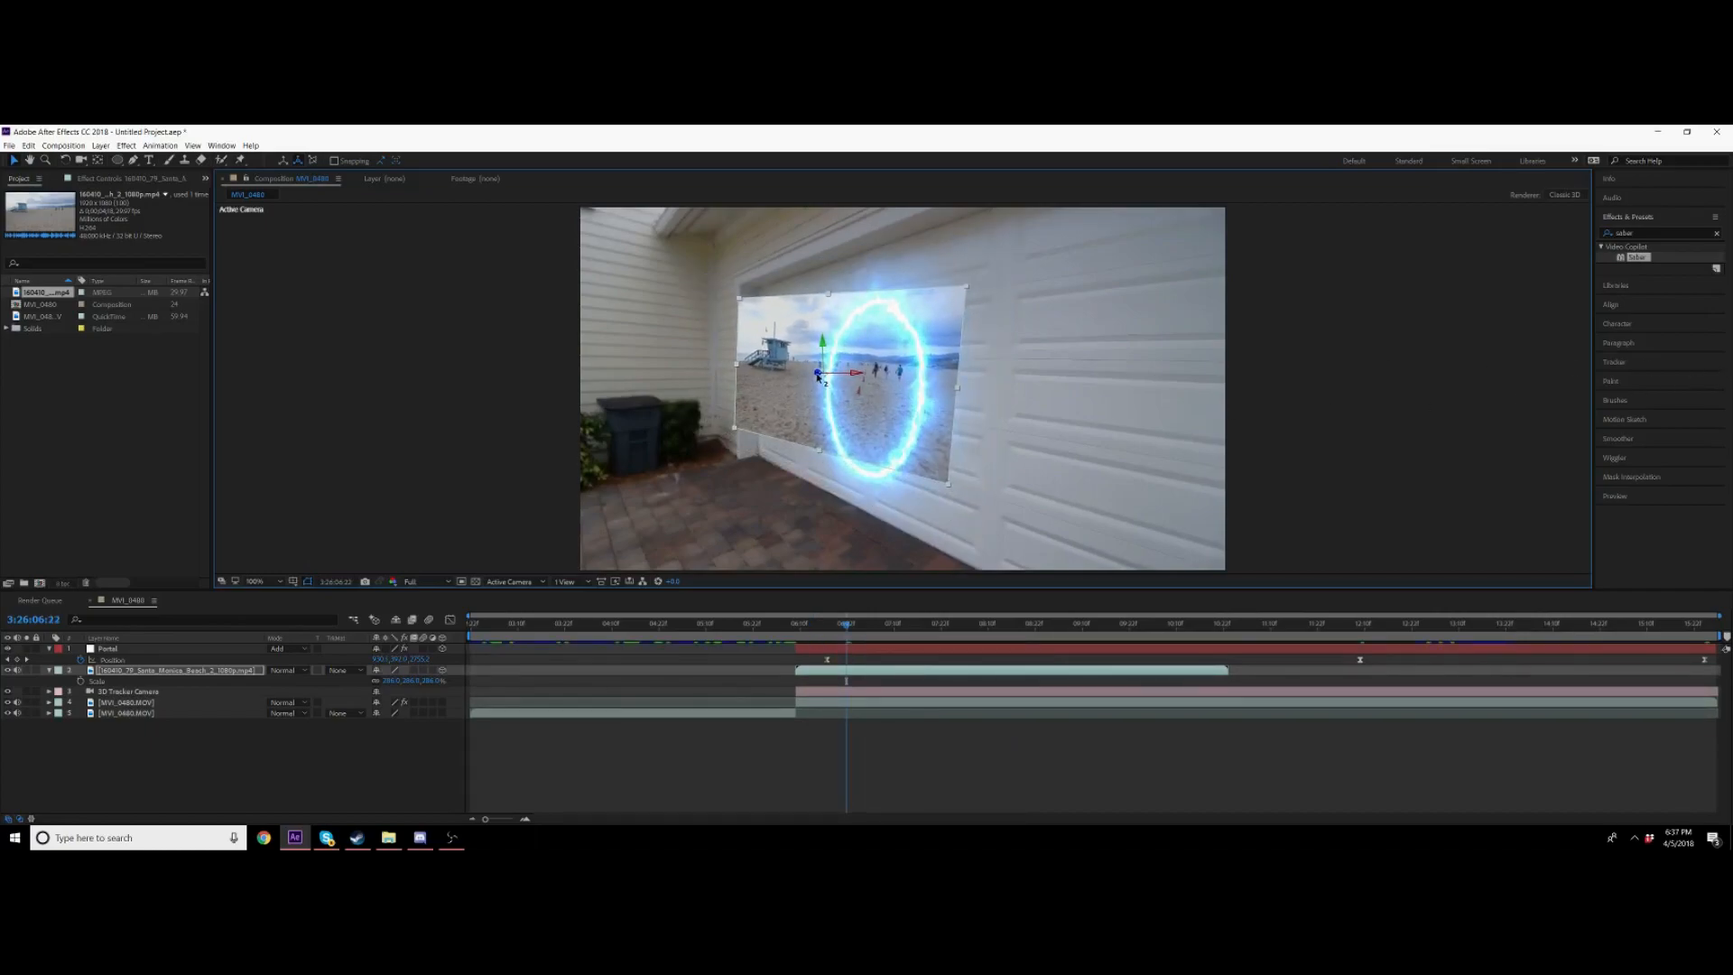
pyautogui.moveTo(819, 377); pyautogui.dragTo(1654, 480)
pyautogui.moveTo(431, 684); pyautogui.dragTo(617, 684)
pyautogui.press('space')
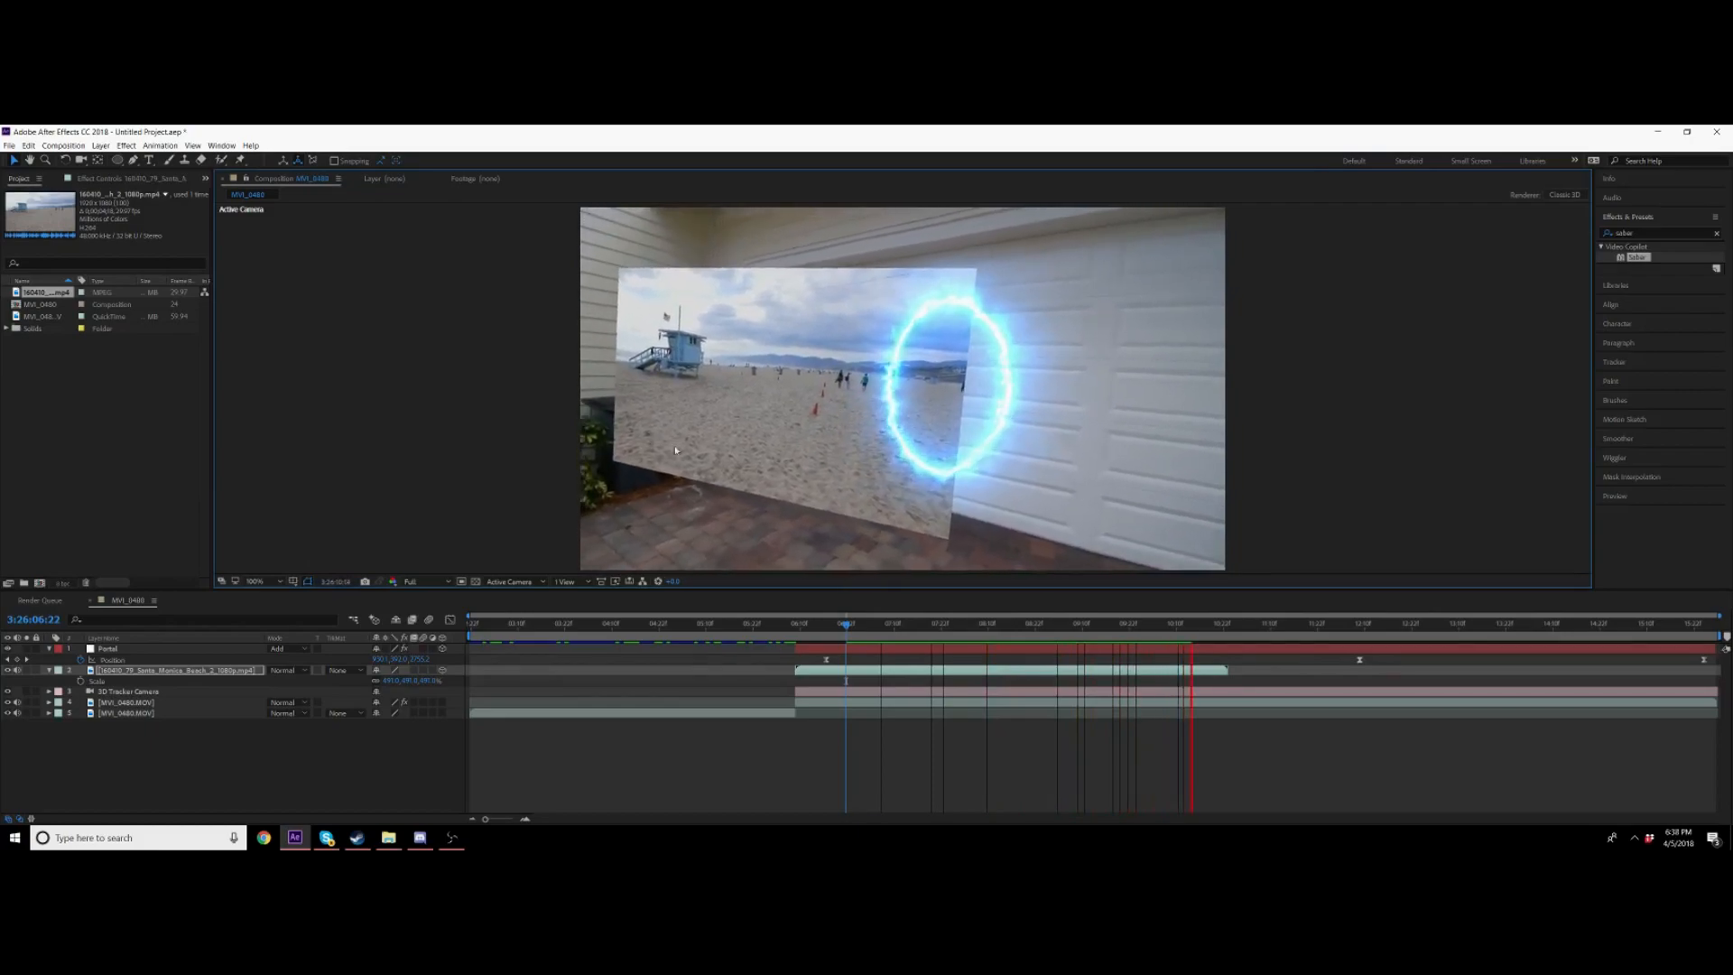
pyautogui.press('space')
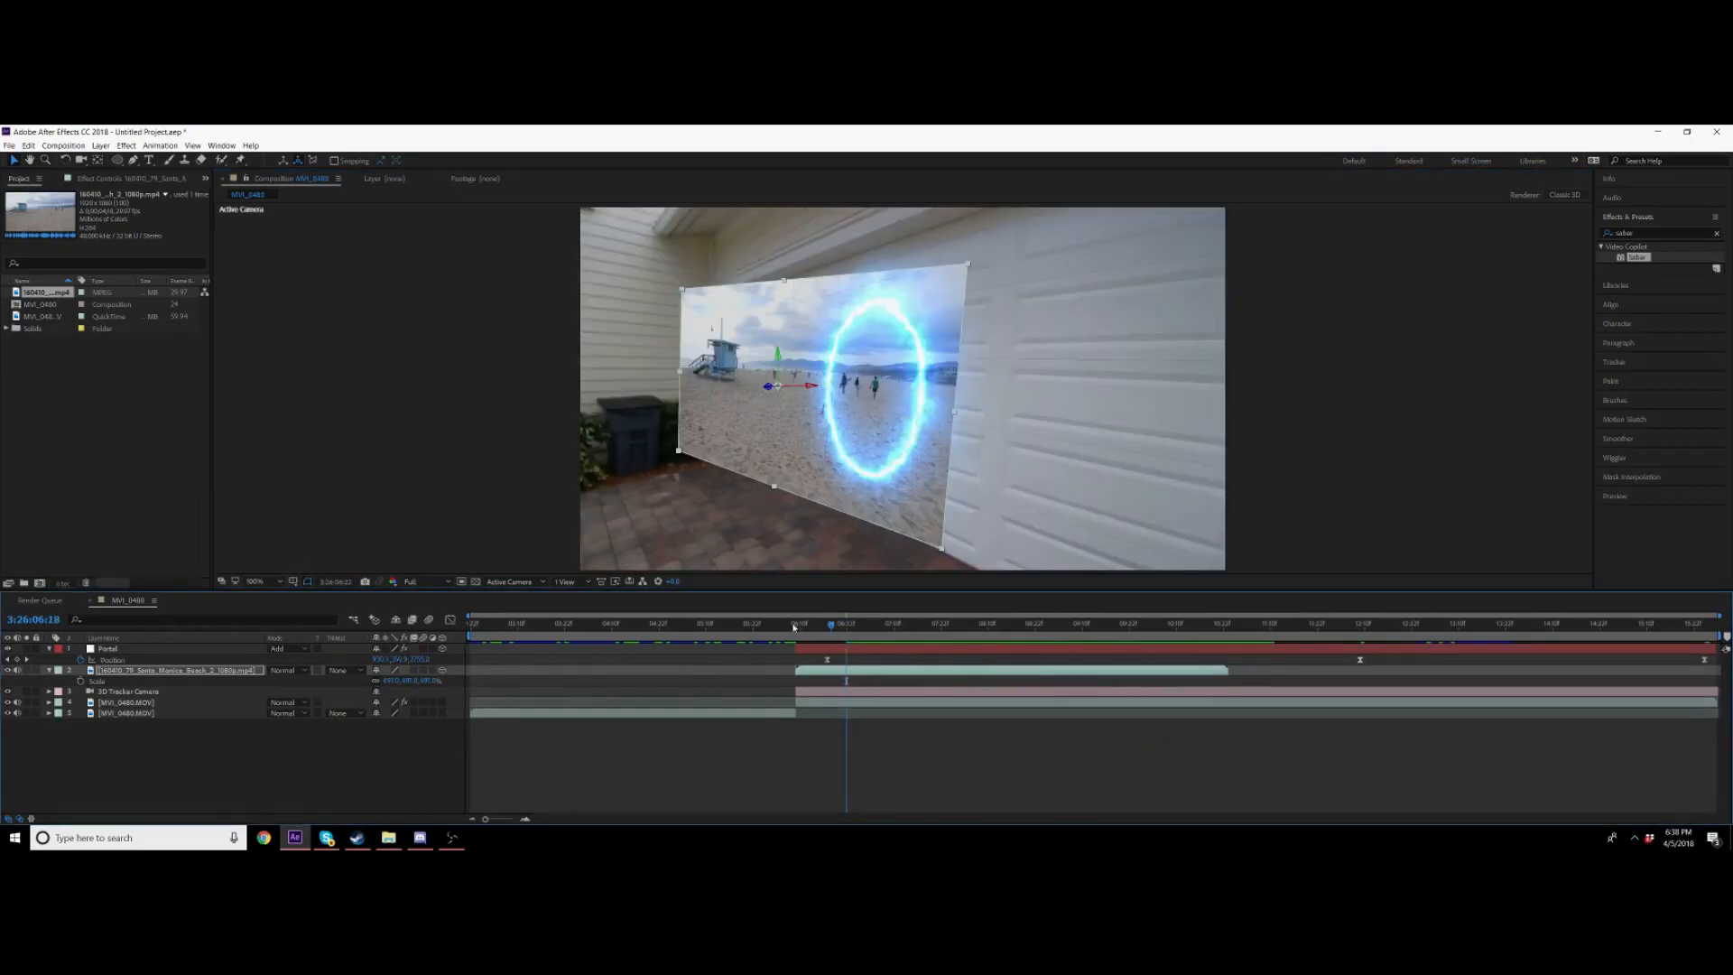
# Step: Reposition the beach footage layer at the portal's start frame and preview it
pyautogui.click(798, 624)
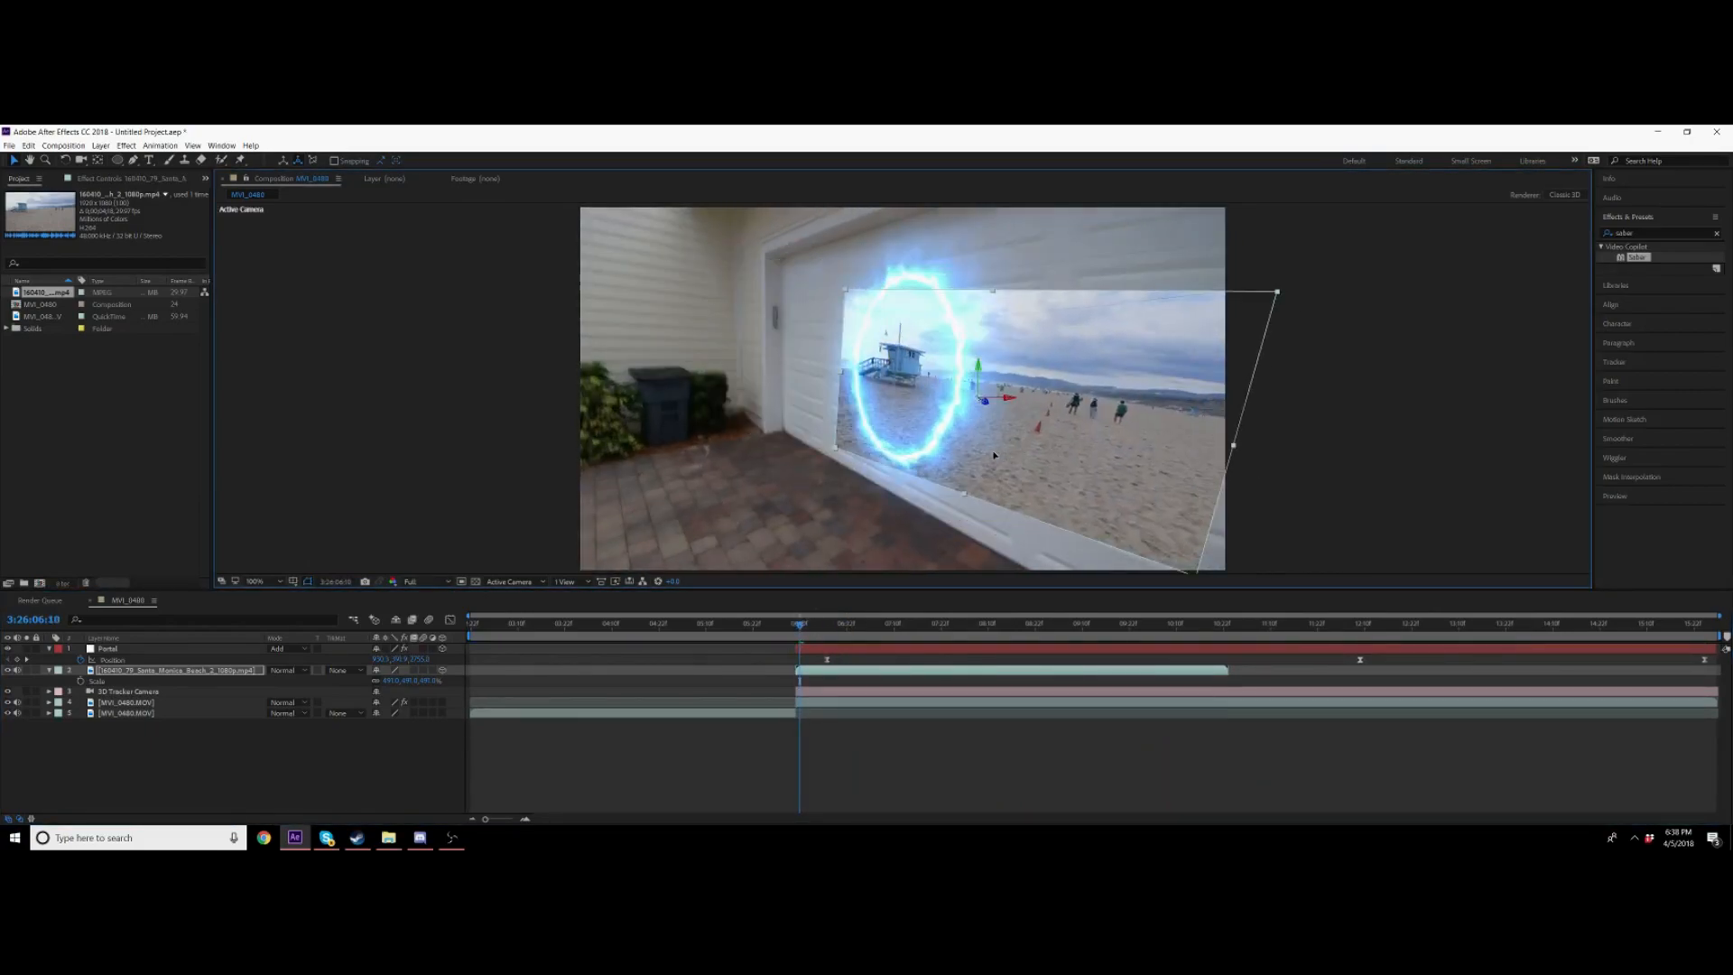
pyautogui.moveTo(994, 455); pyautogui.dragTo(971, 430)
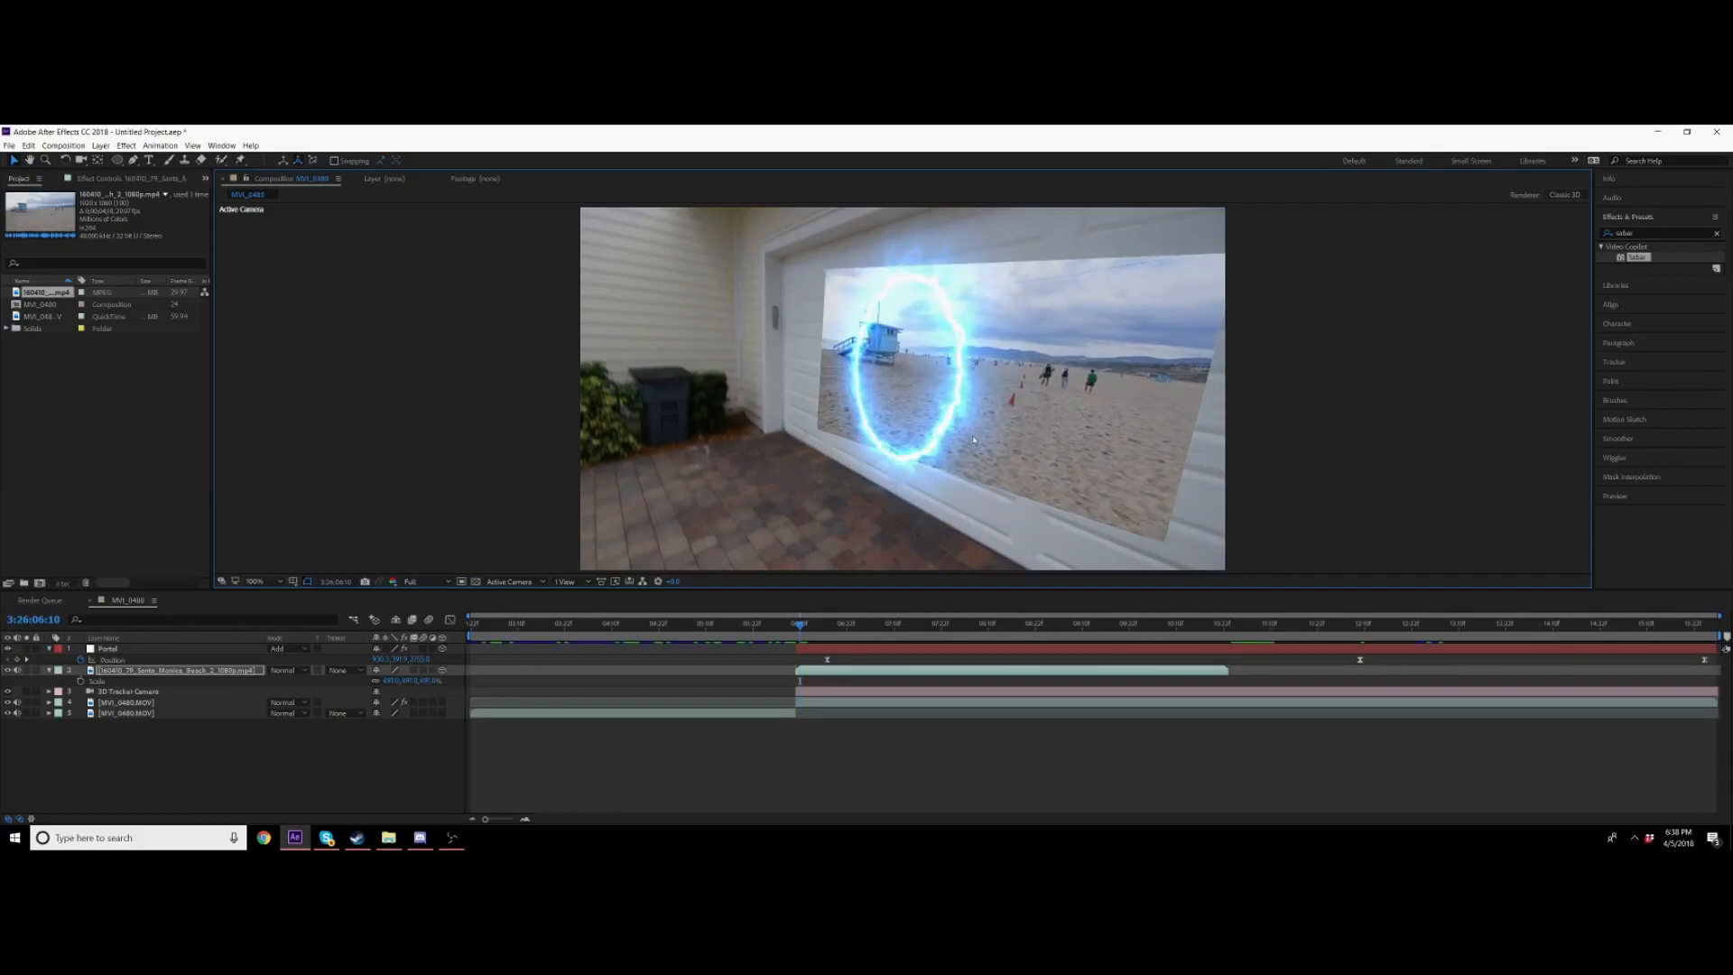
pyautogui.press('space')
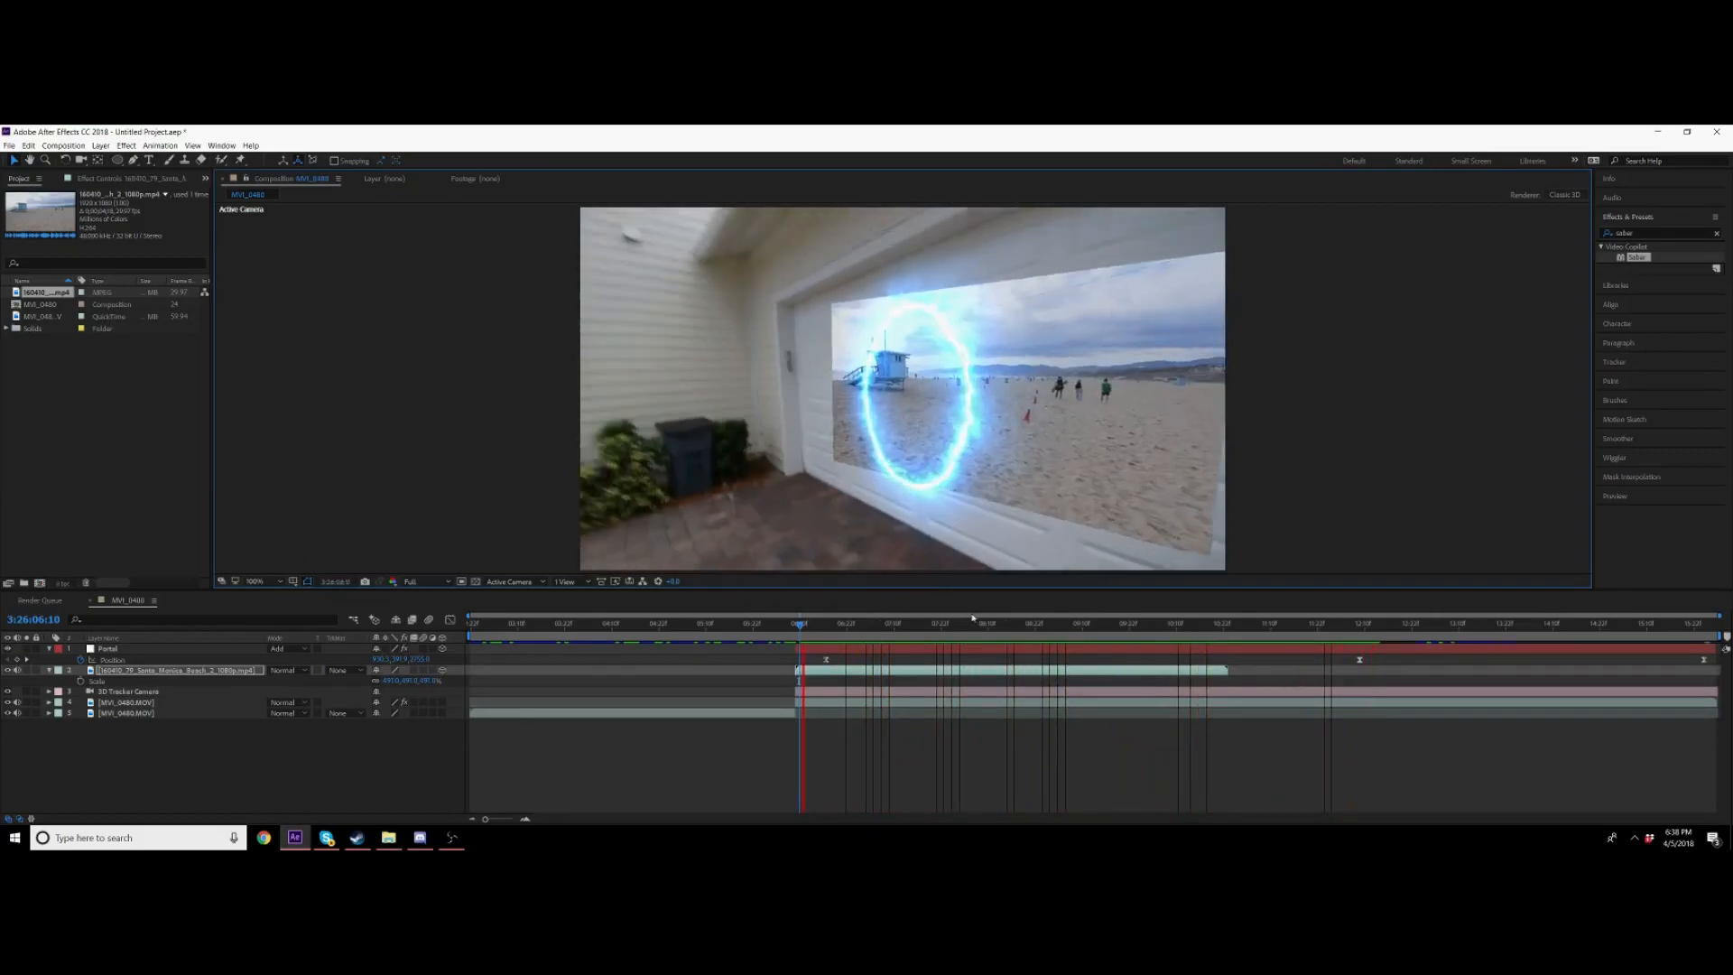
pyautogui.rightClick(929, 673)
pyautogui.click(875, 673)
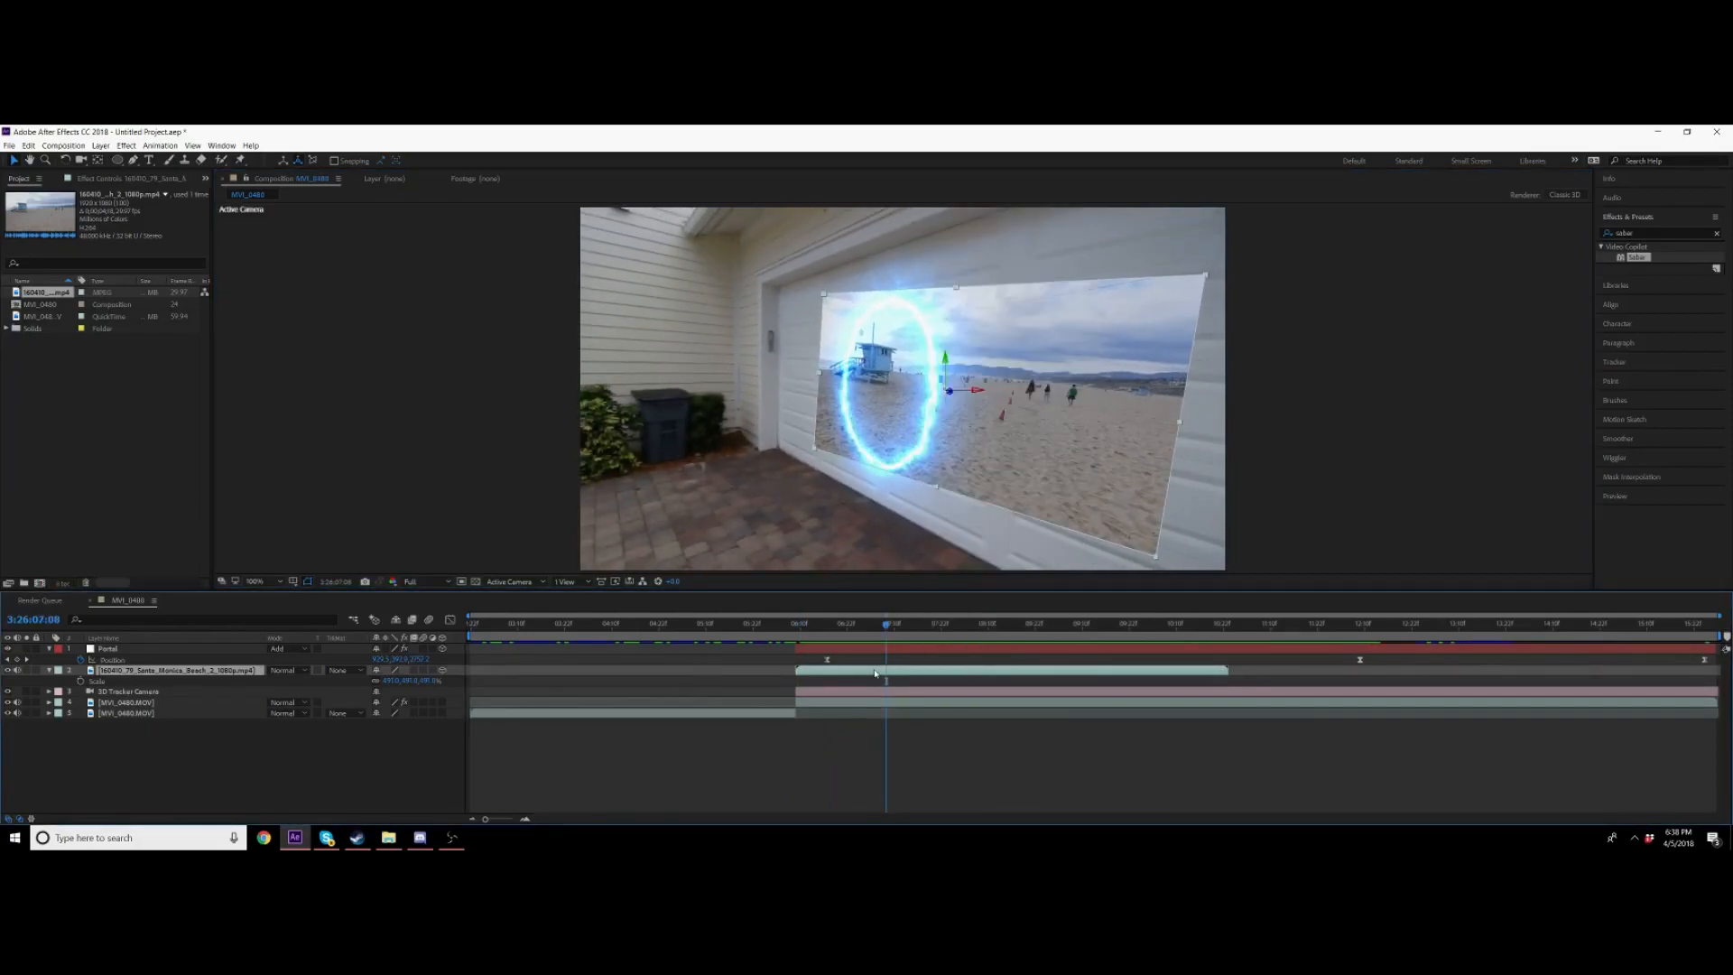
pyautogui.hotkey('ctrl', 'd')
pyautogui.hotkey('ctrl', 'z')
# Step: Time-stretch the beach footage layer to 200% and preview the result
pyautogui.rightClick(875, 673)
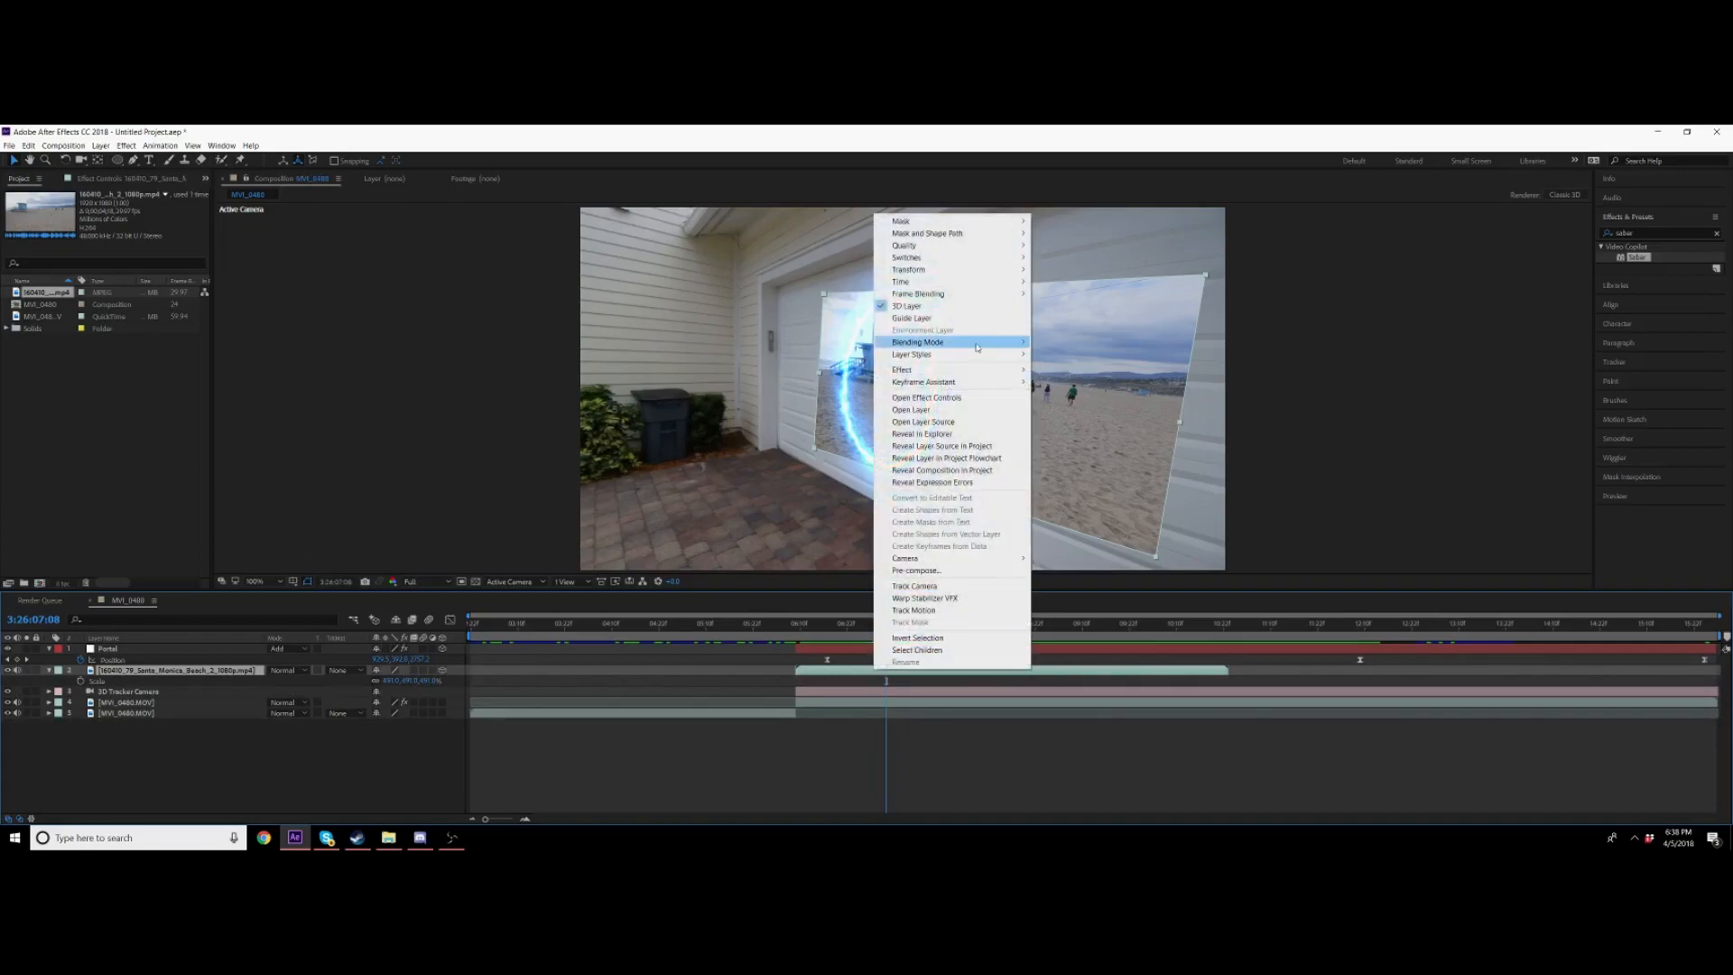
pyautogui.moveTo(932, 281)
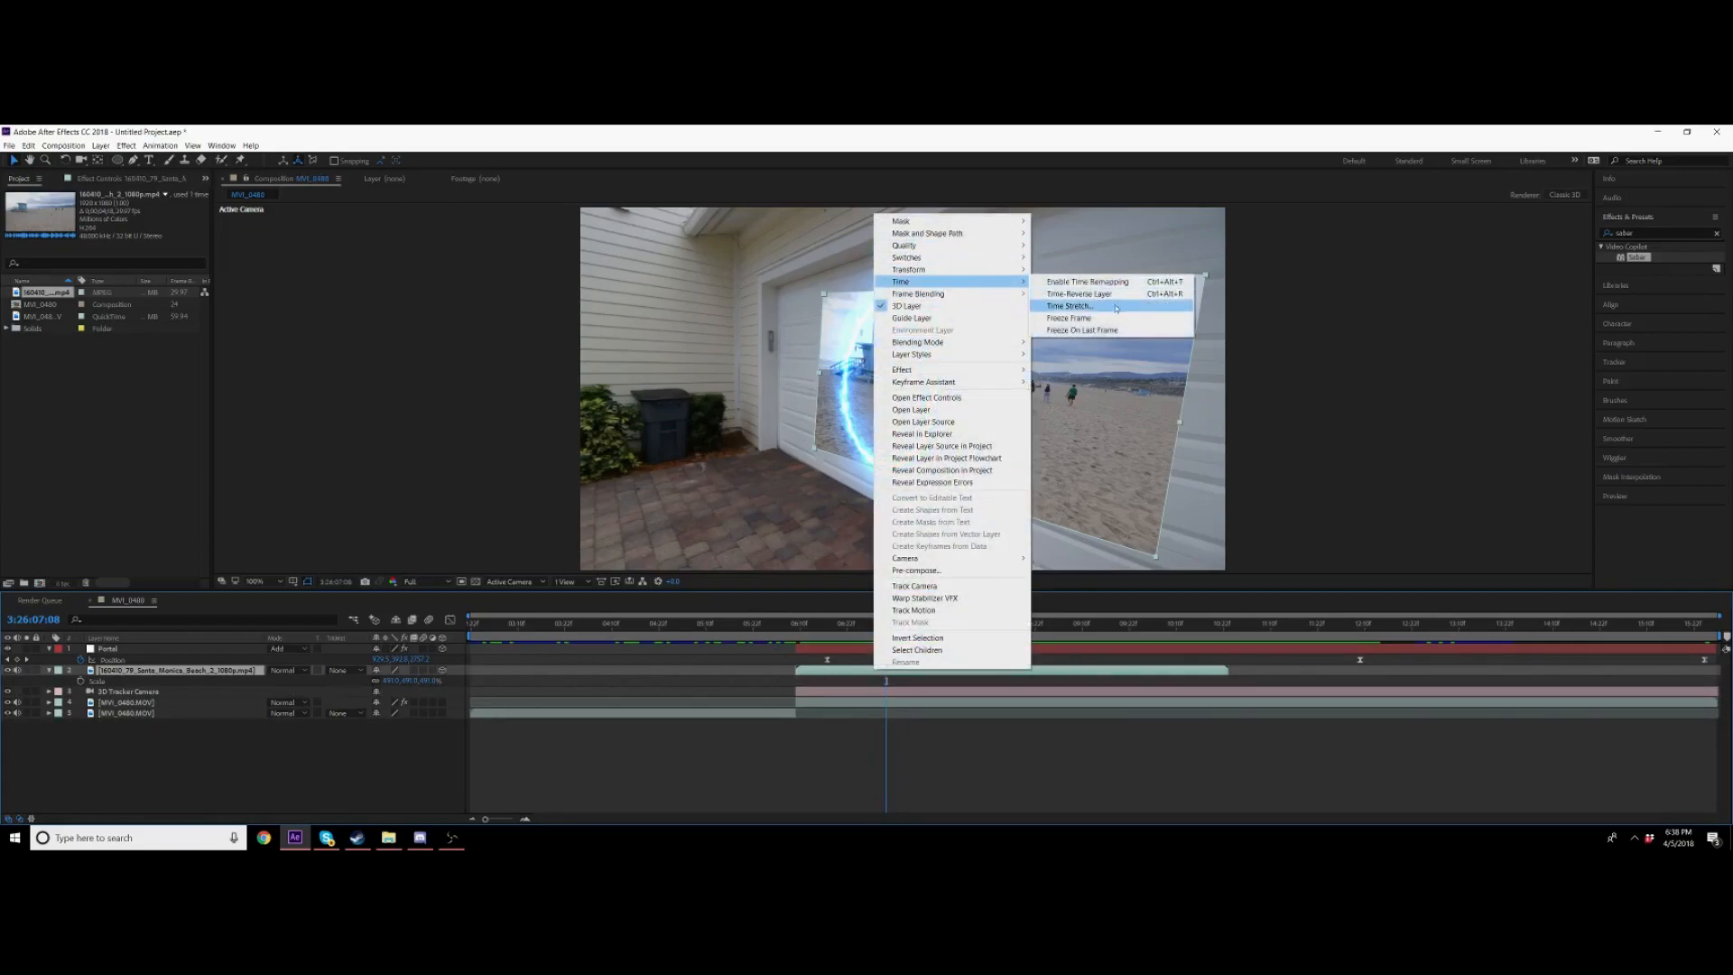
pyautogui.click(1070, 306)
pyautogui.write('200')
pyautogui.press('Return')
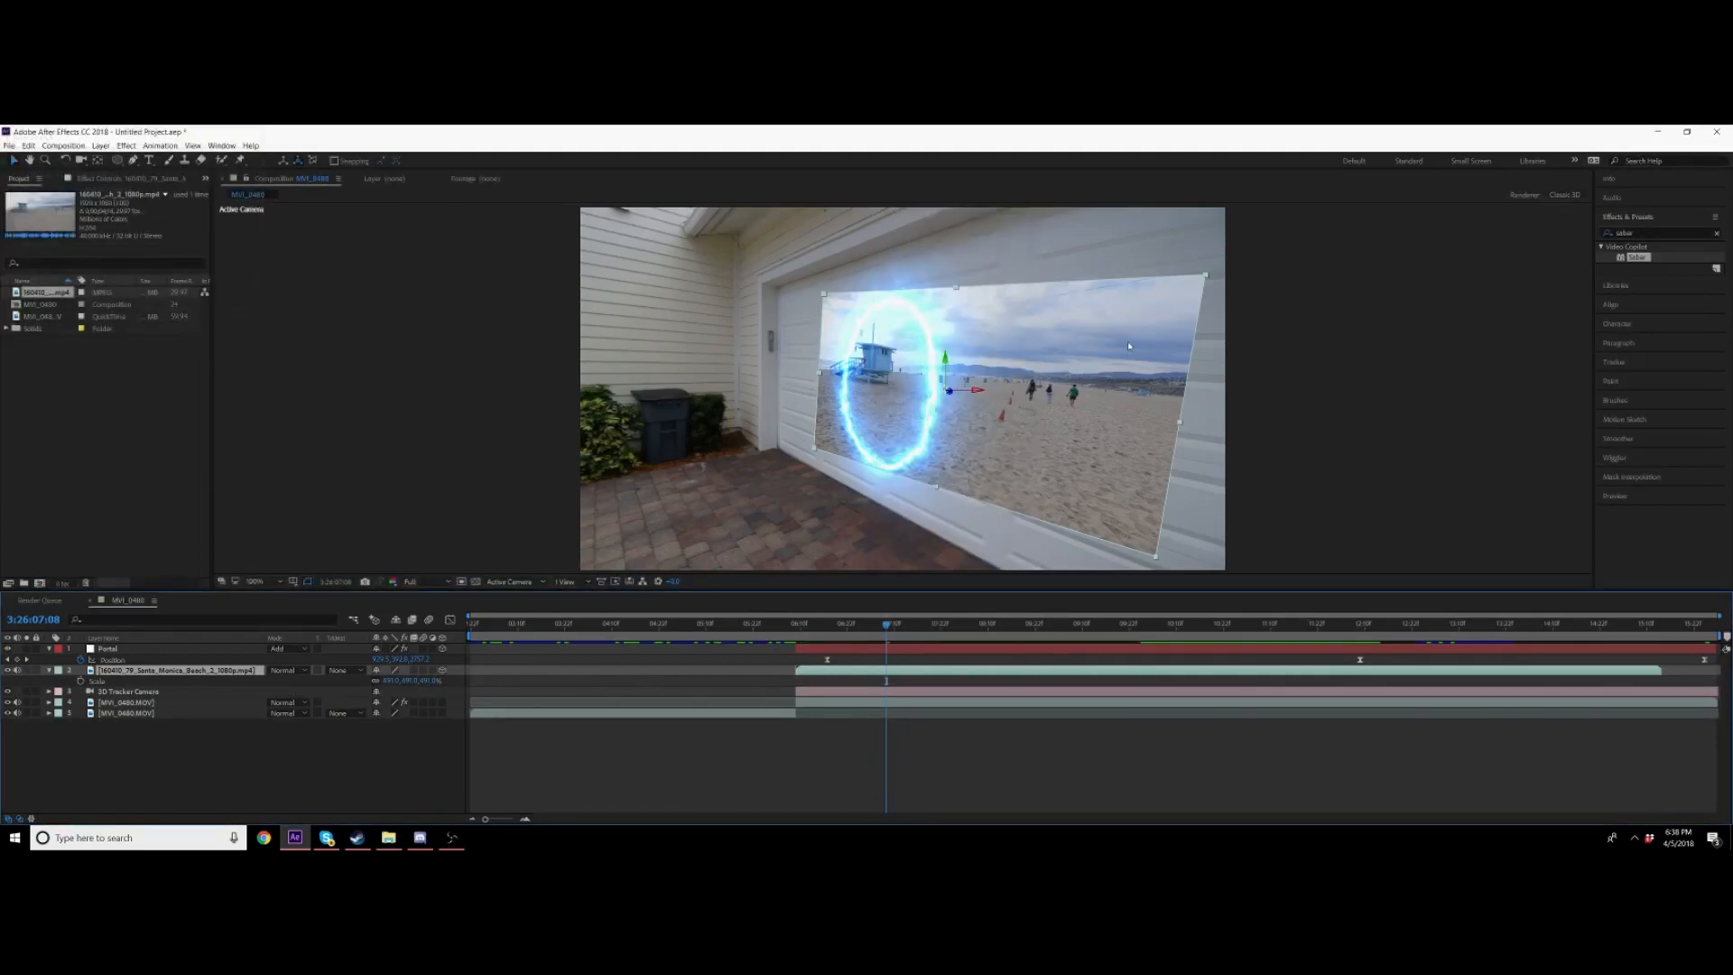
pyautogui.press('space')
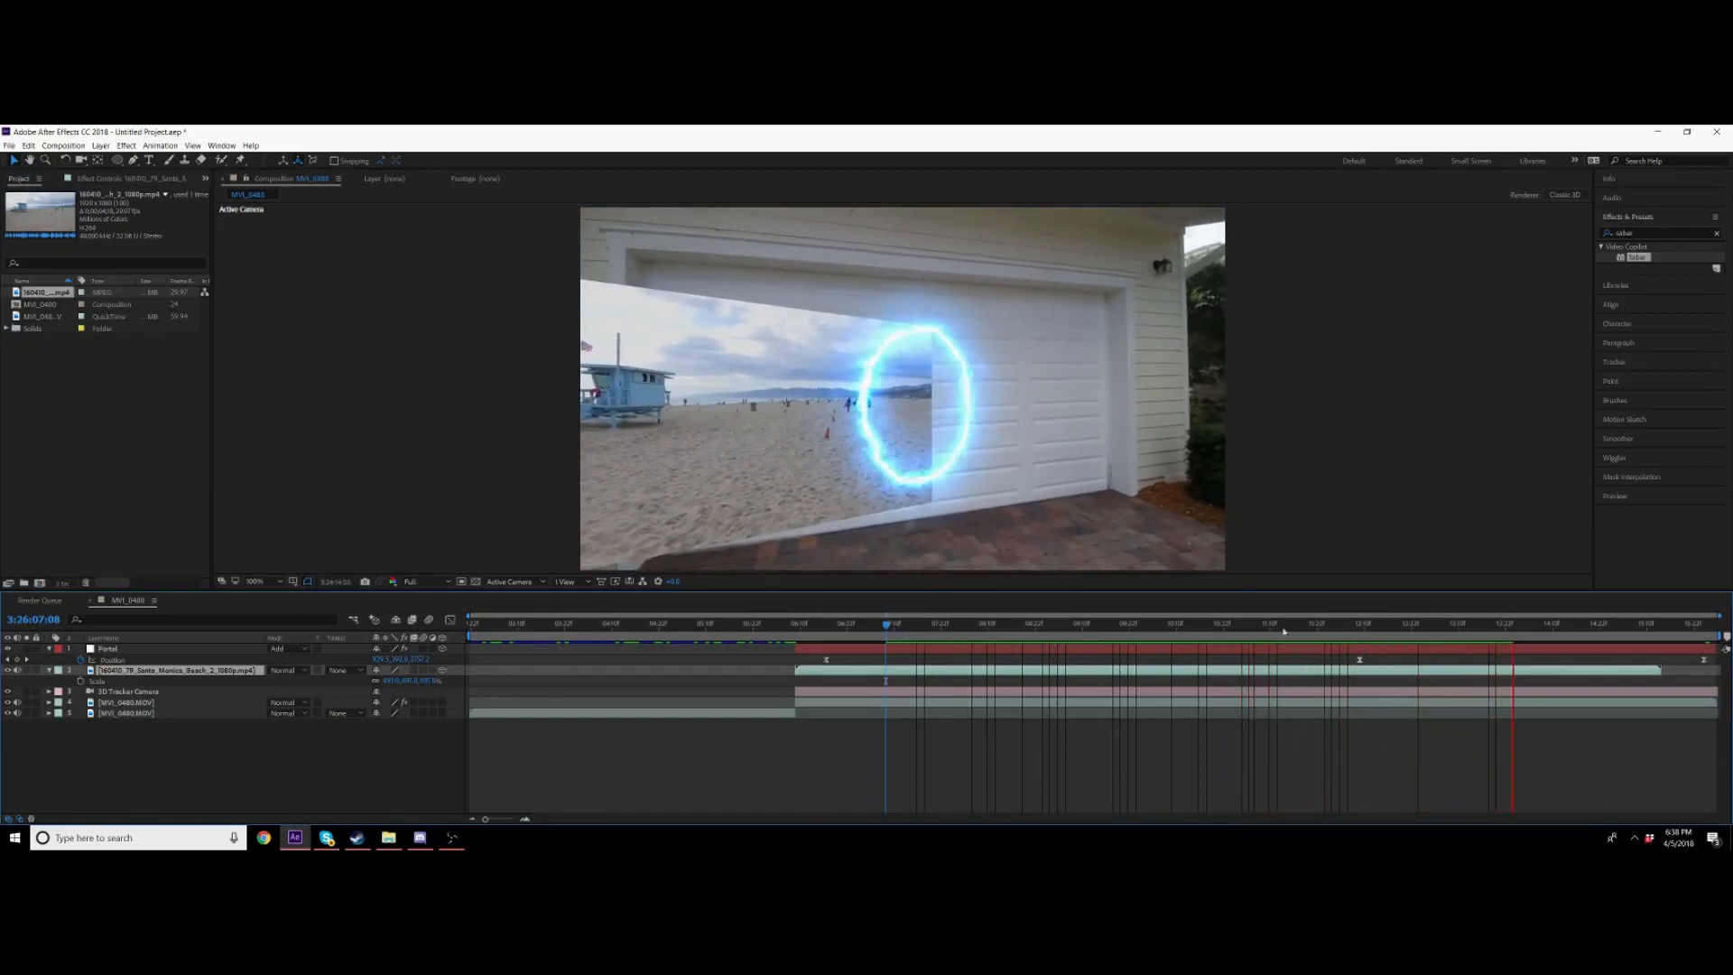
# Step: Scale the beach footage layer up further at a later frame
pyautogui.click(893, 624)
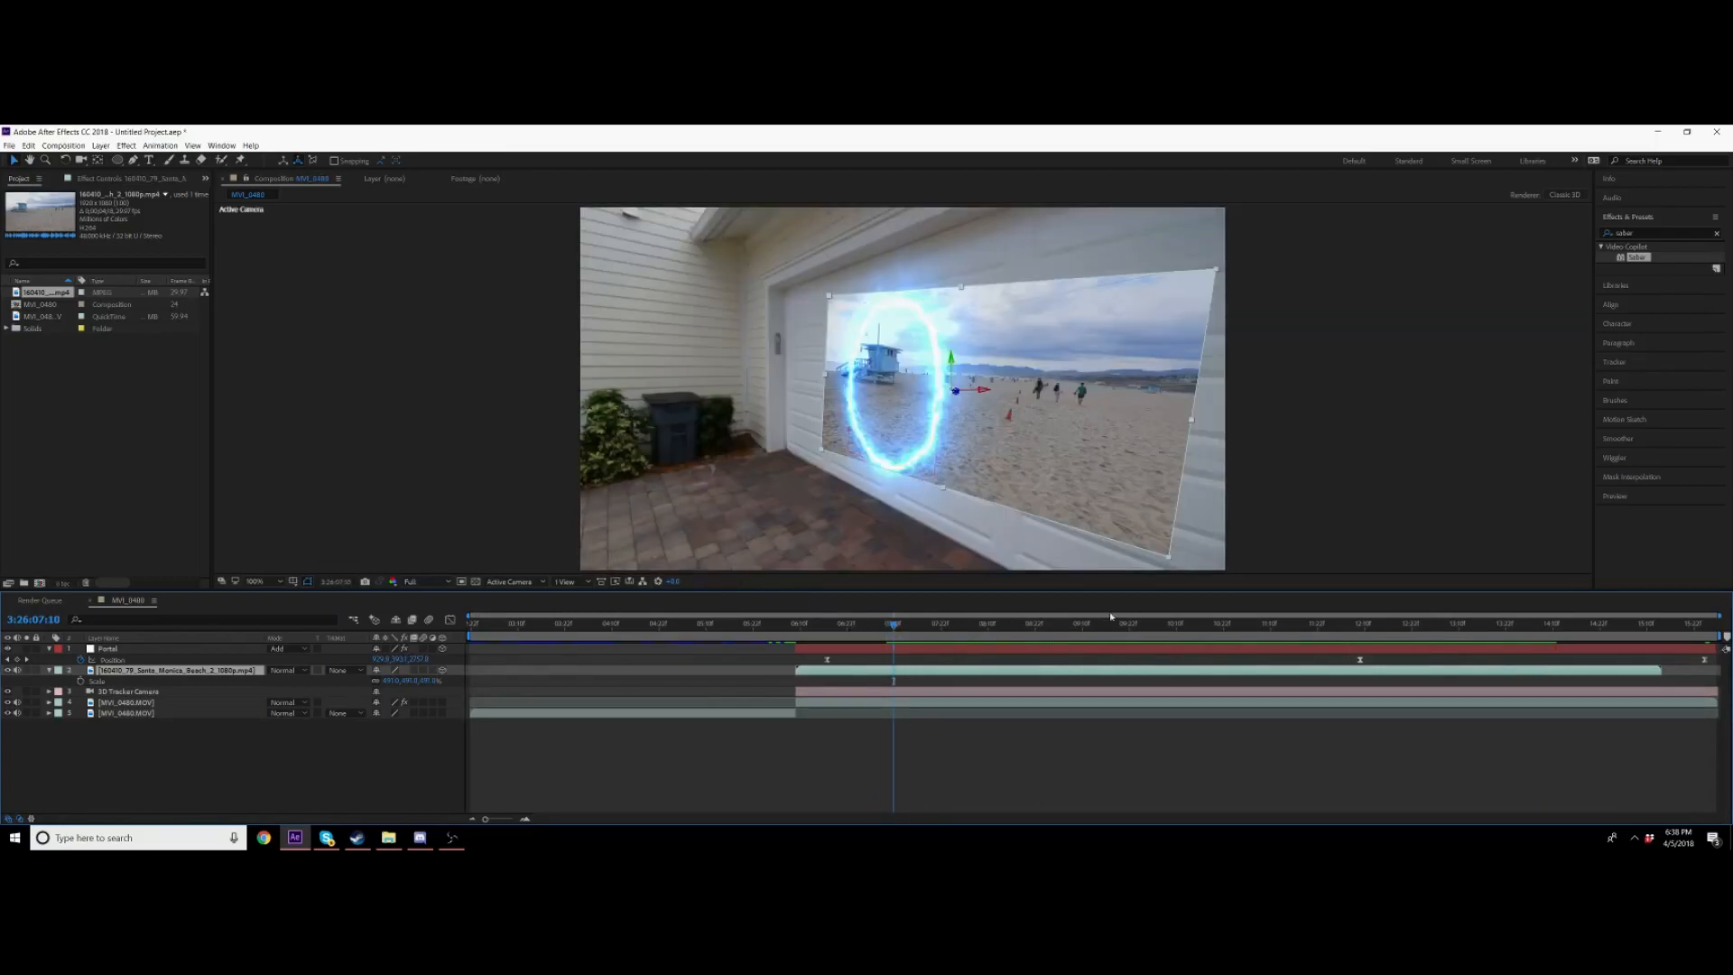
pyautogui.moveTo(1195, 629); pyautogui.dragTo(1501, 635)
pyautogui.moveTo(411, 681); pyautogui.dragTo(1048, 686)
# Step: Keyframe the Portal layer's scale at 0 on the frame where the portal starts
pyautogui.moveTo(1149, 632); pyautogui.dragTo(796, 629)
pyautogui.click(805, 650)
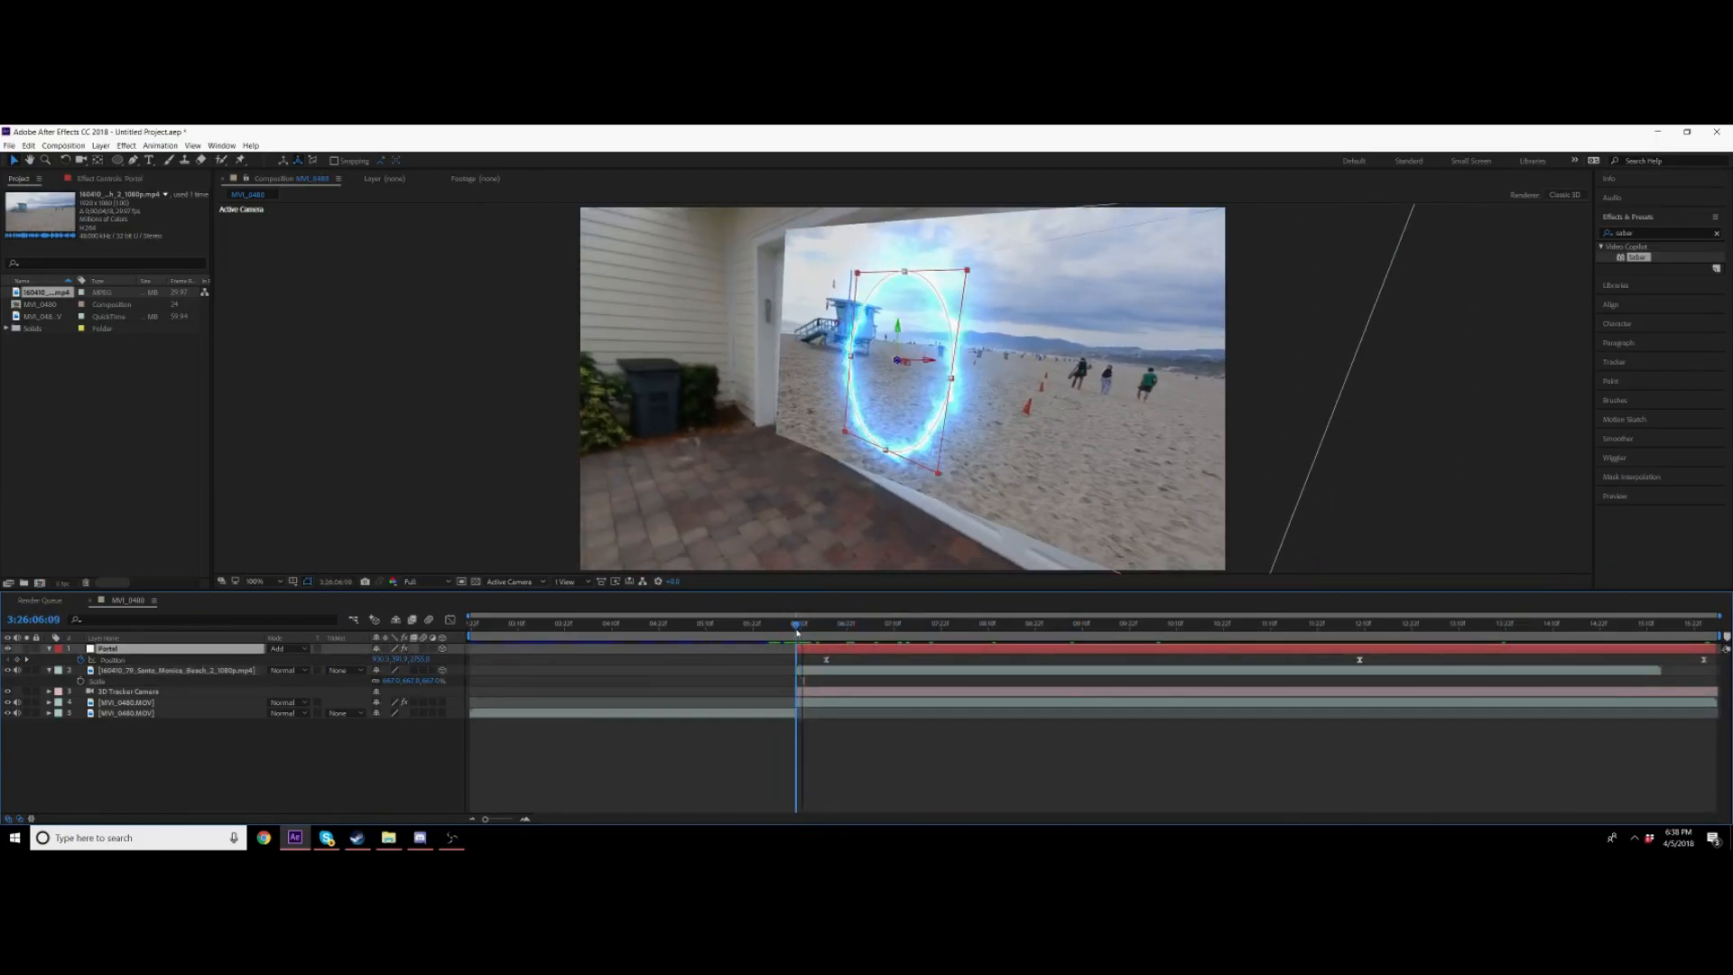
pyautogui.click(81, 660)
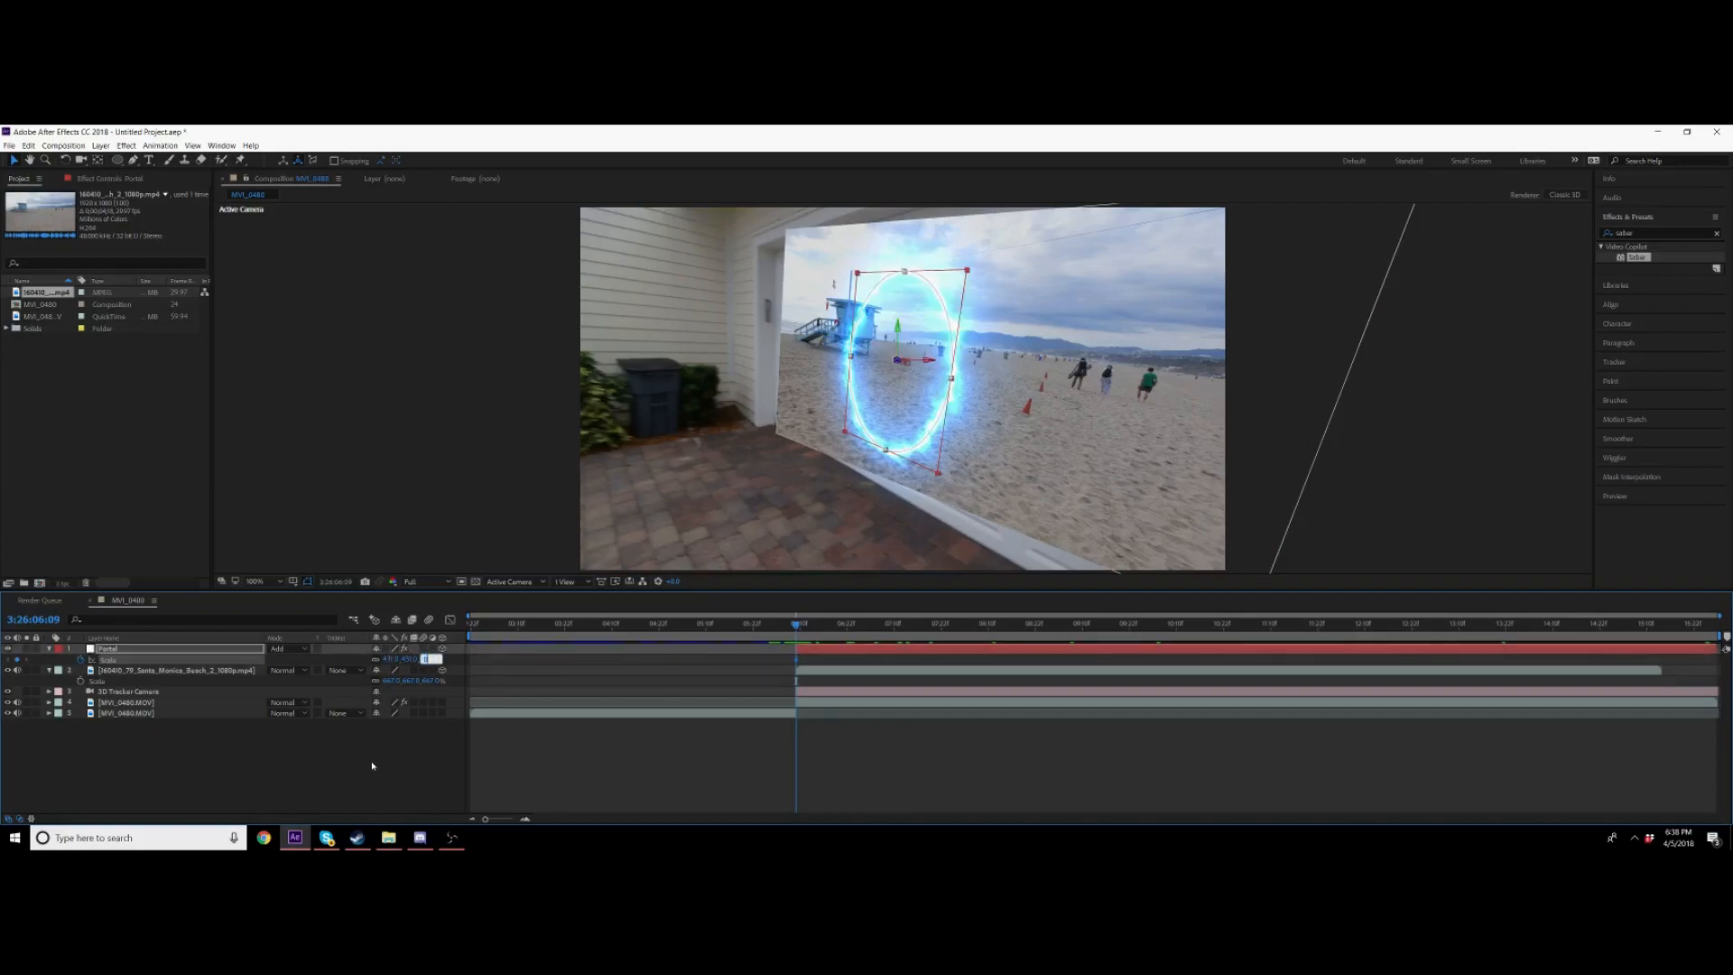
pyautogui.write('0')
pyautogui.press('Return')
pyautogui.hotkey('ctrl', 'z')
pyautogui.click(414, 753)
pyautogui.write('0')
pyautogui.press('Return')
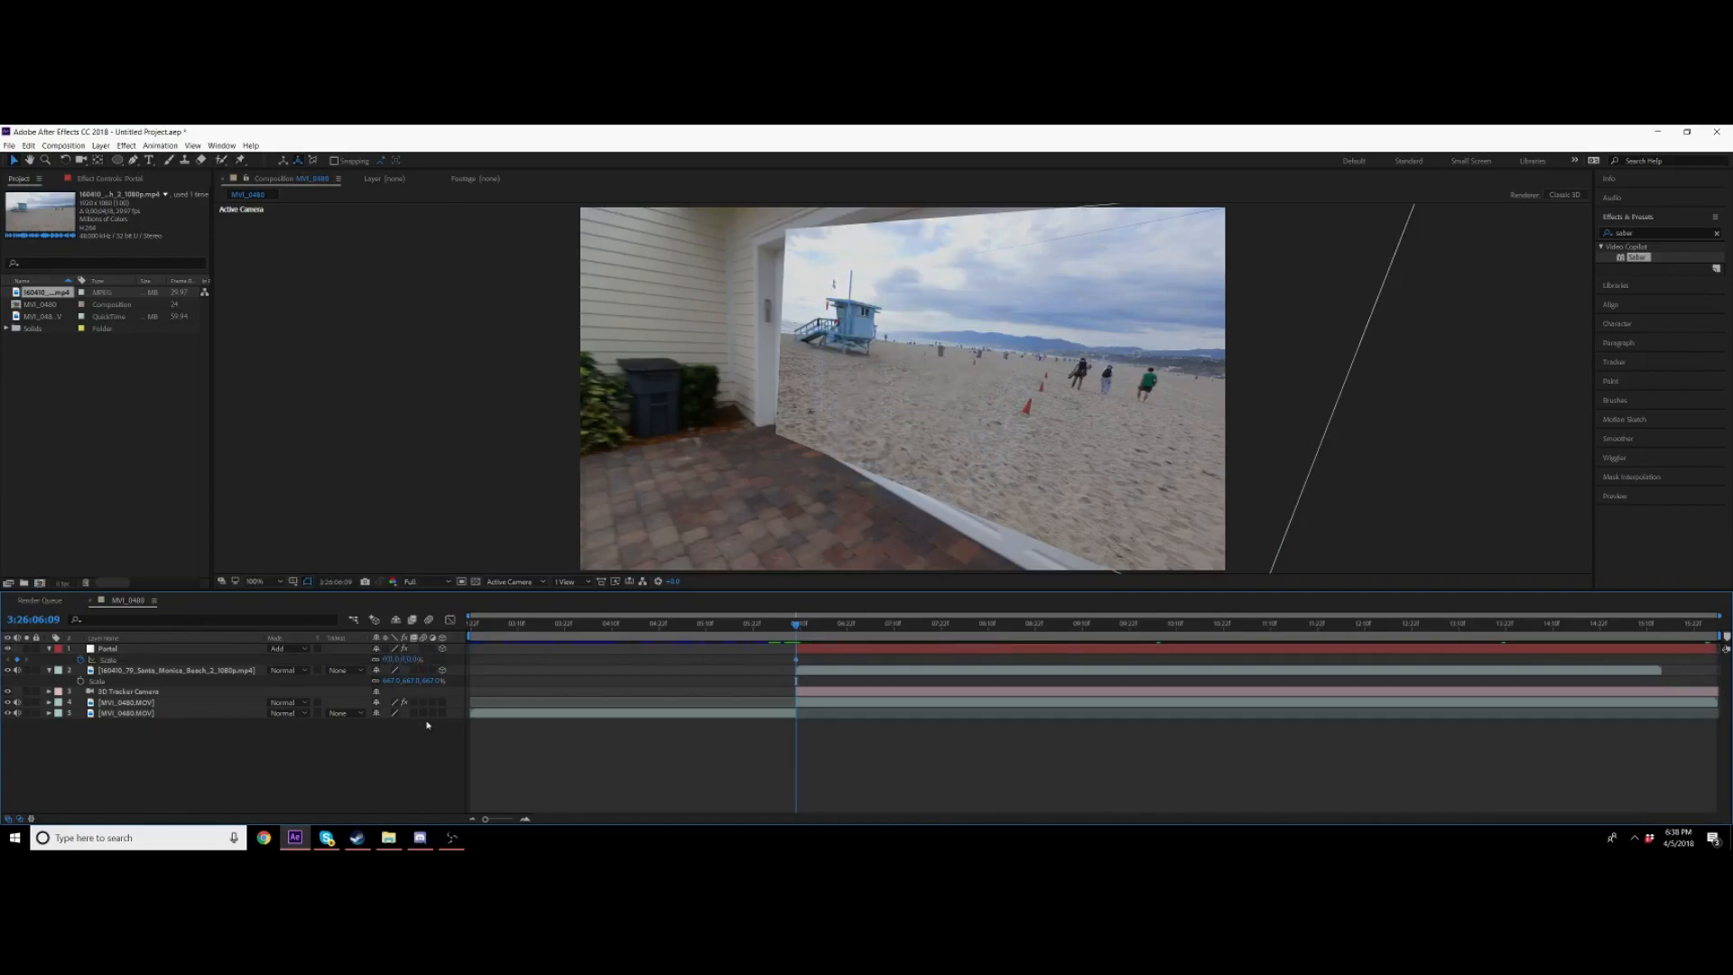
# Step: Add a second scale keyframe on the Portal layer at a later frame so the portal opens to full size
pyautogui.press('space')
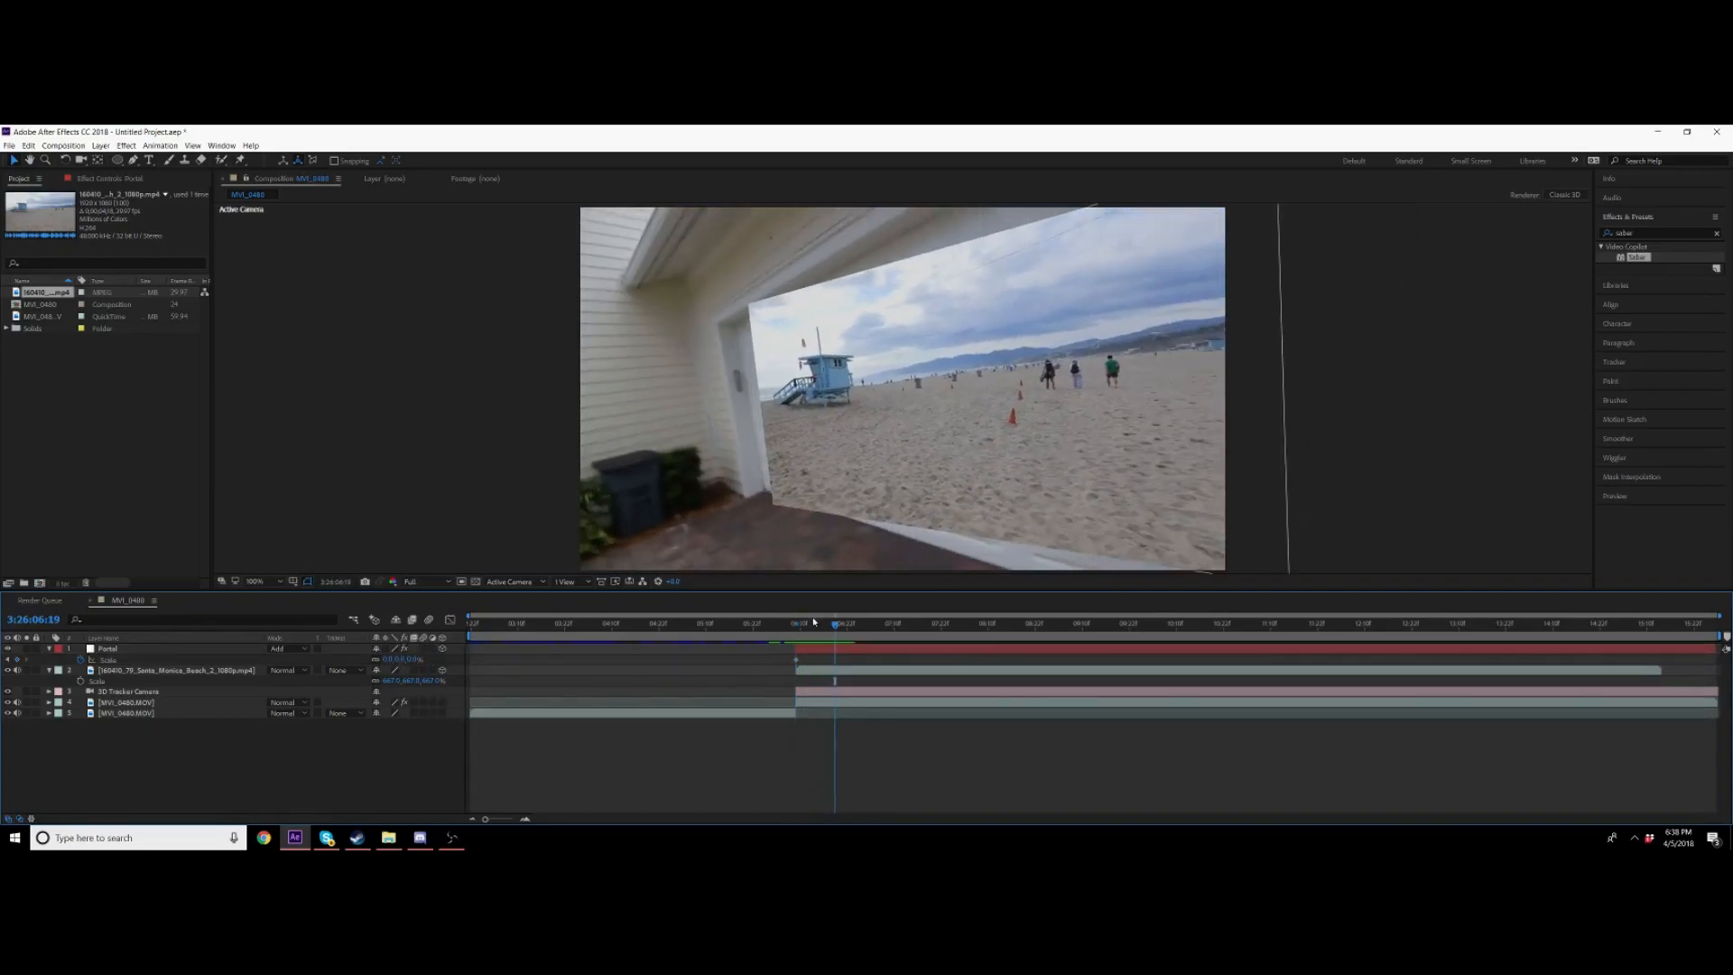
pyautogui.press('space')
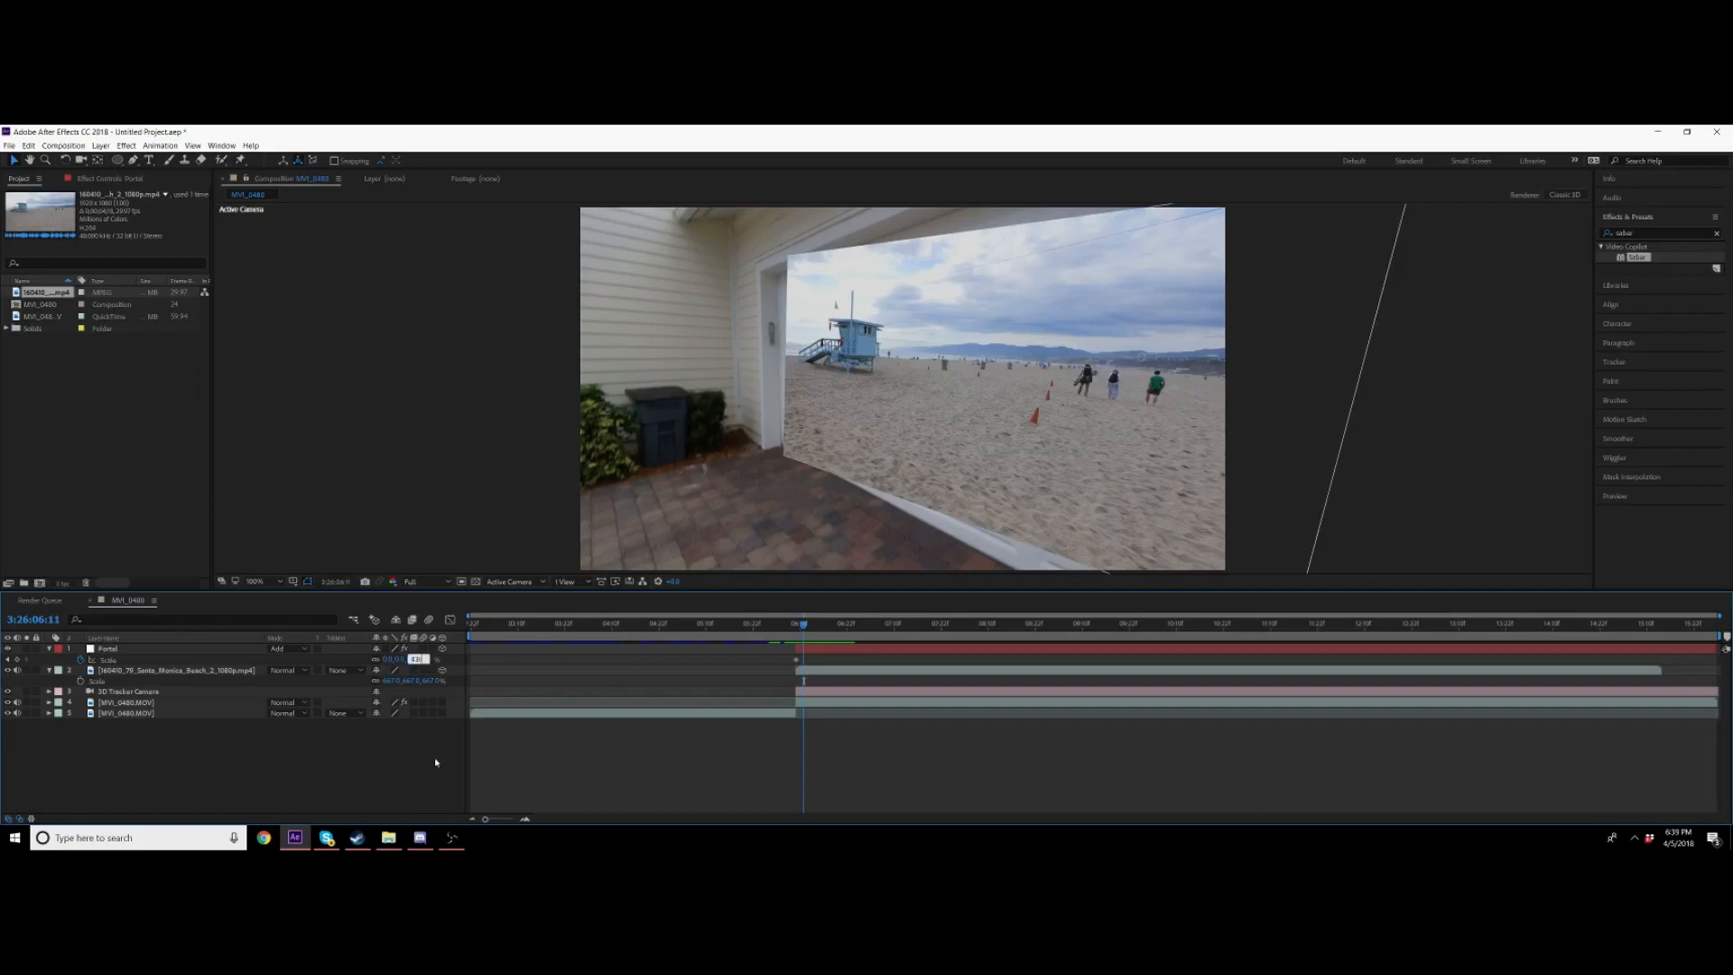
pyautogui.press('Return')
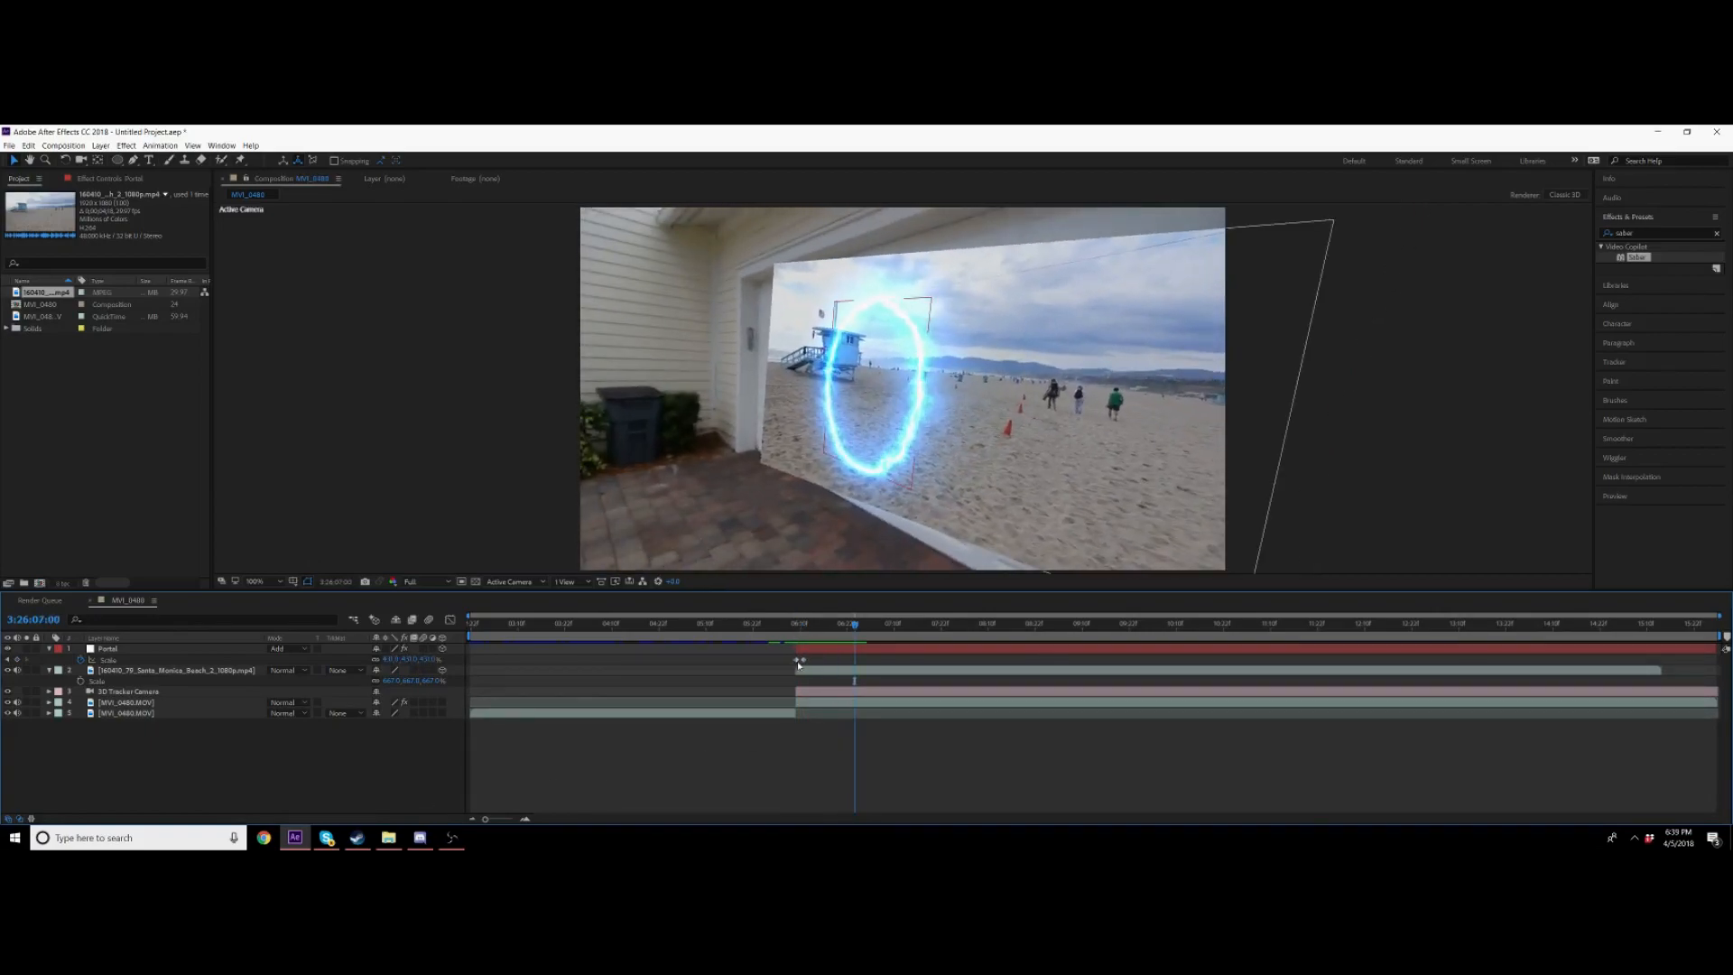
# Step: Retime the Portal layer's scale keyframes closer together and preview the portal opening
pyautogui.moveTo(804, 661)
pyautogui.mouseDown()
pyautogui.moveTo(782, 663)
pyautogui.moveTo(823, 660)
pyautogui.moveTo(794, 662)
pyautogui.mouseUp()
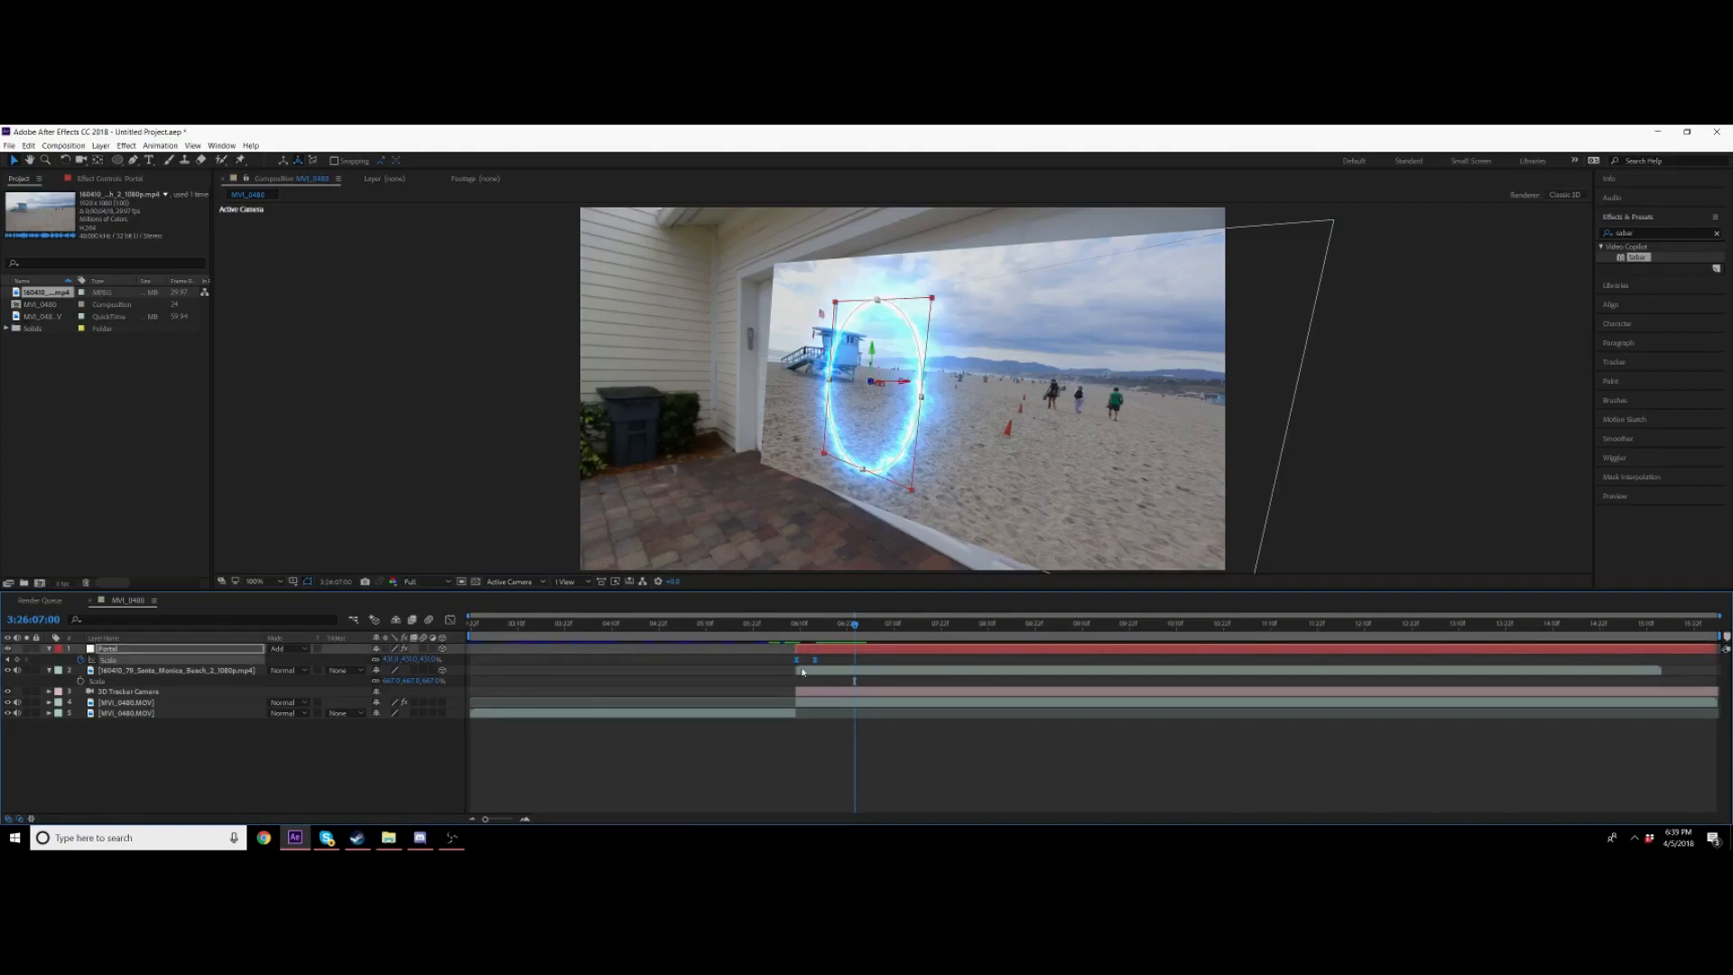
pyautogui.click(795, 661)
pyautogui.press('space')
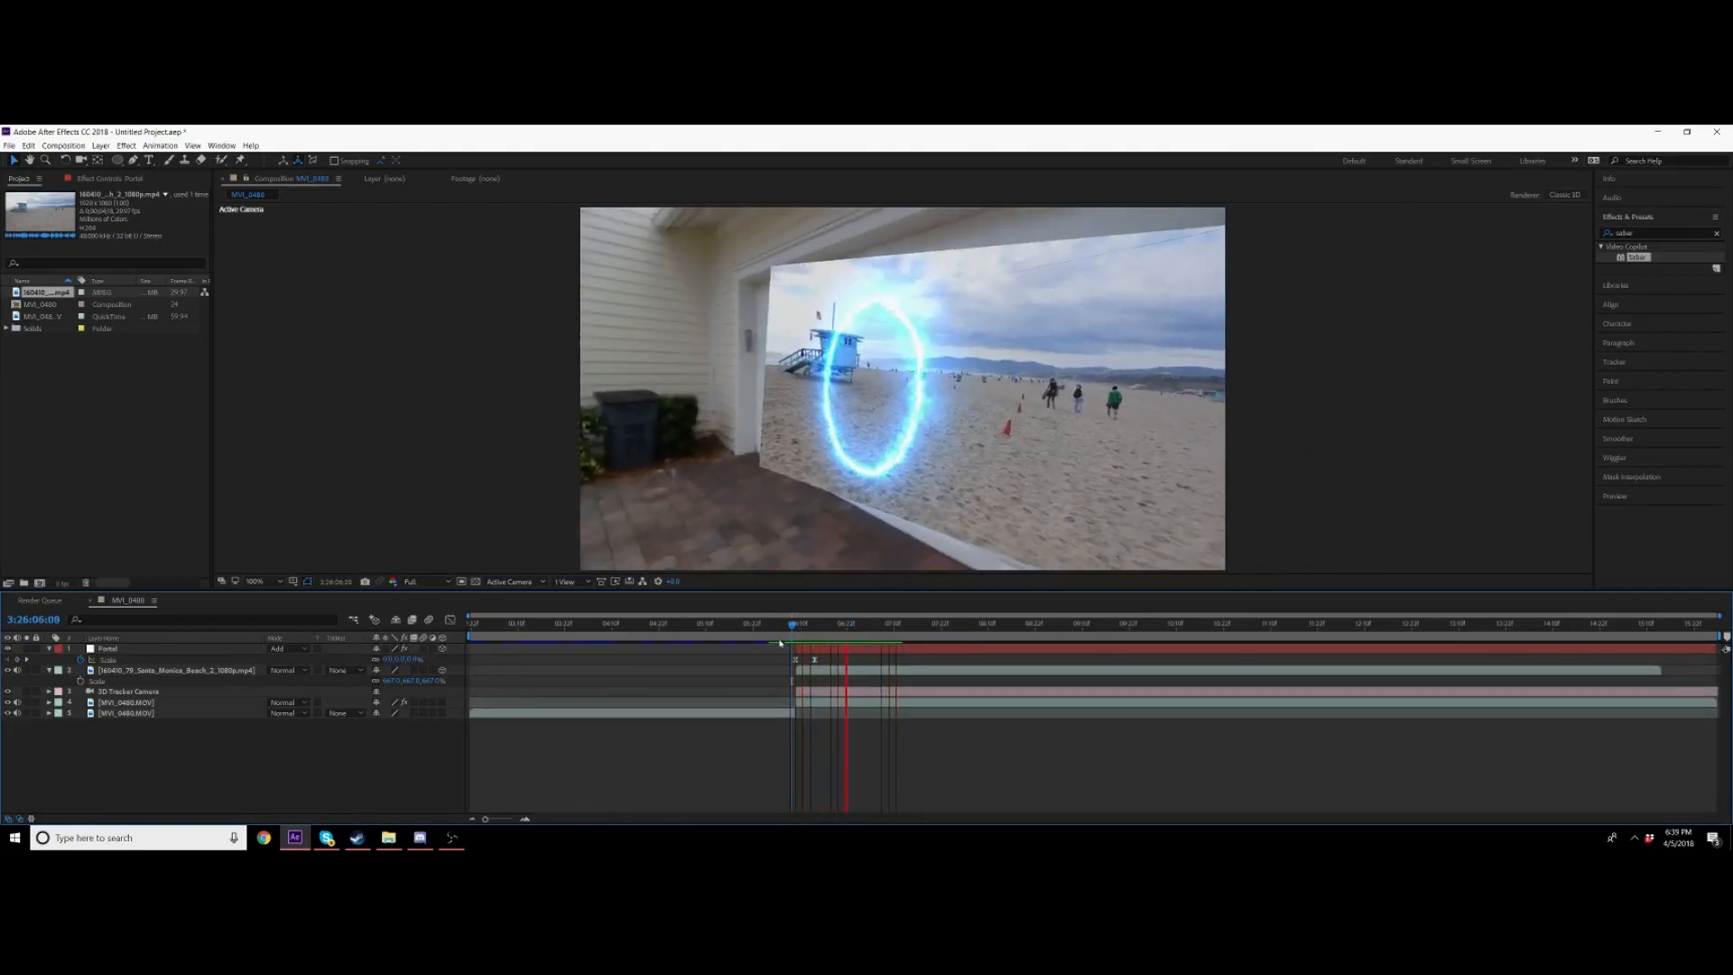
pyautogui.moveTo(816, 662); pyautogui.dragTo(823, 662)
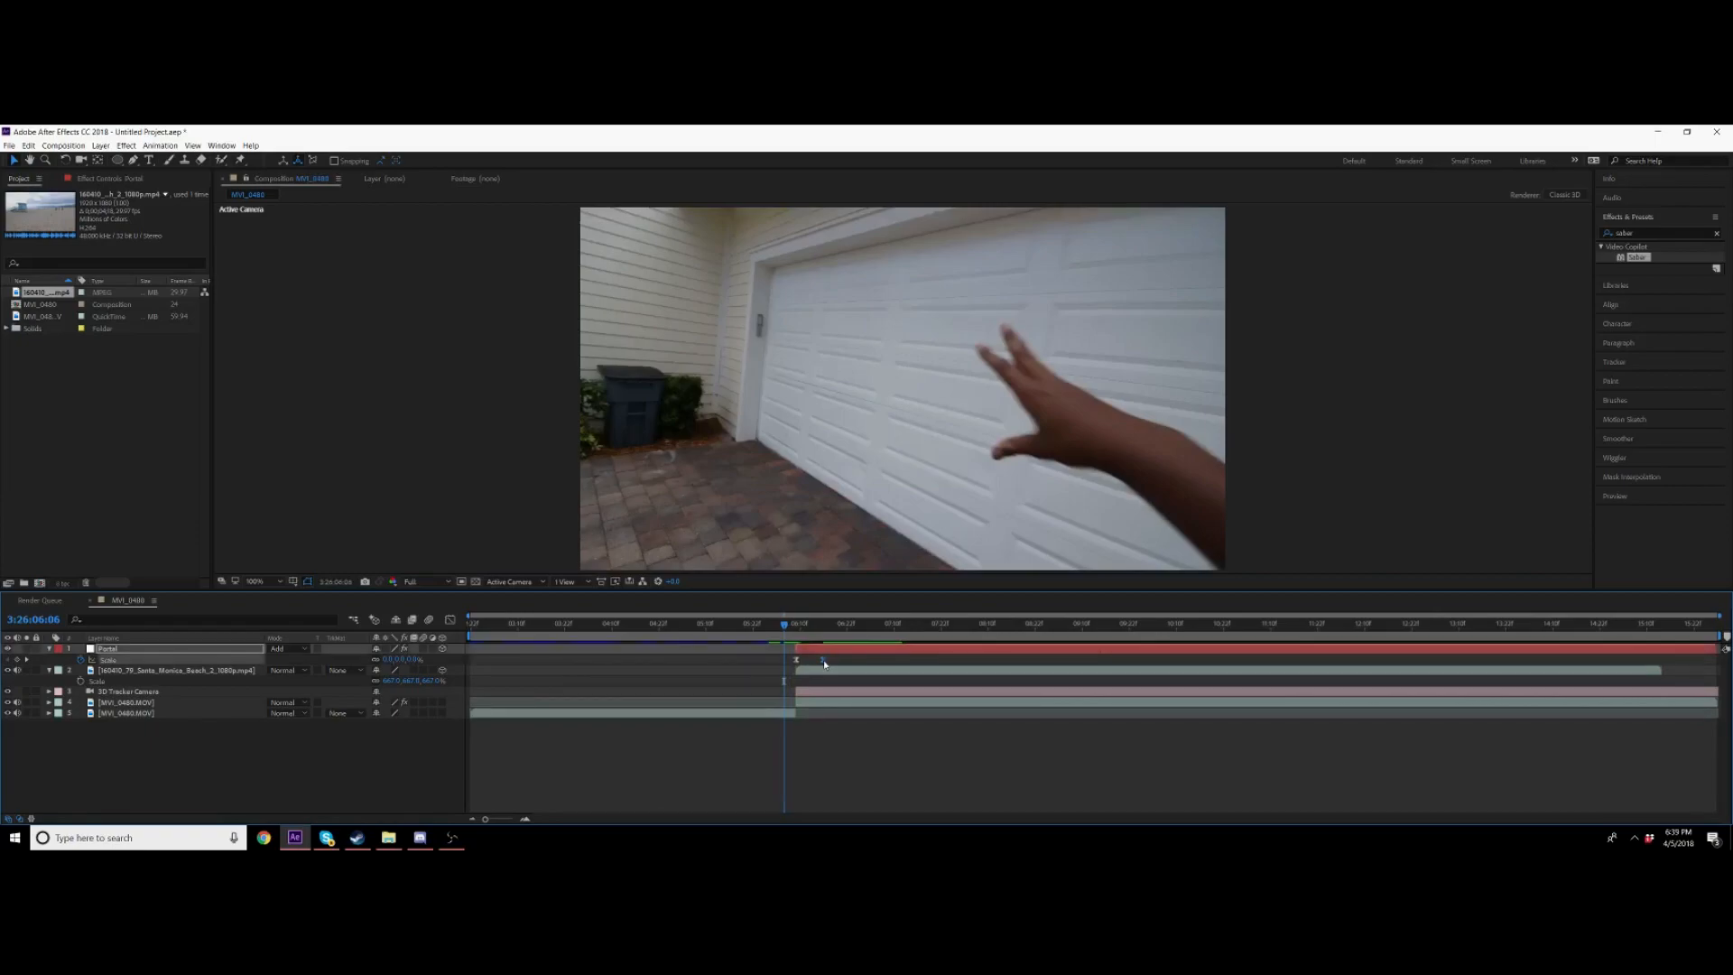
pyautogui.press('space')
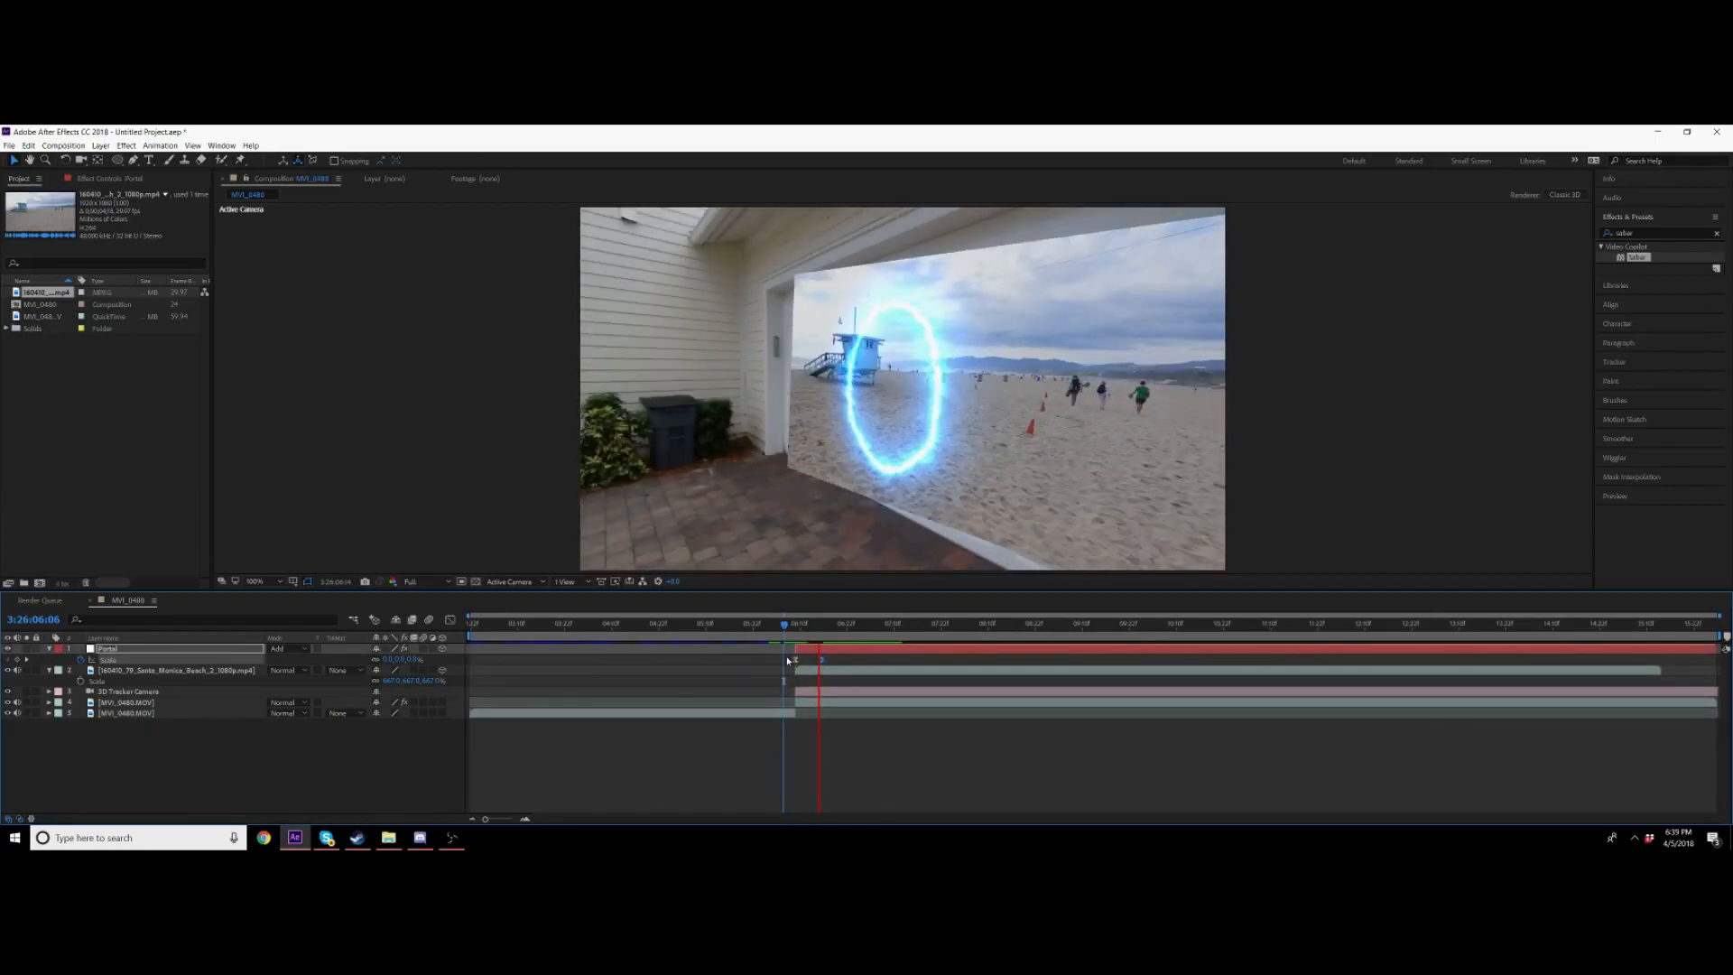
# Step: Enable motion blur for the Portal layer and the composition, then preview
pyautogui.click(800, 631)
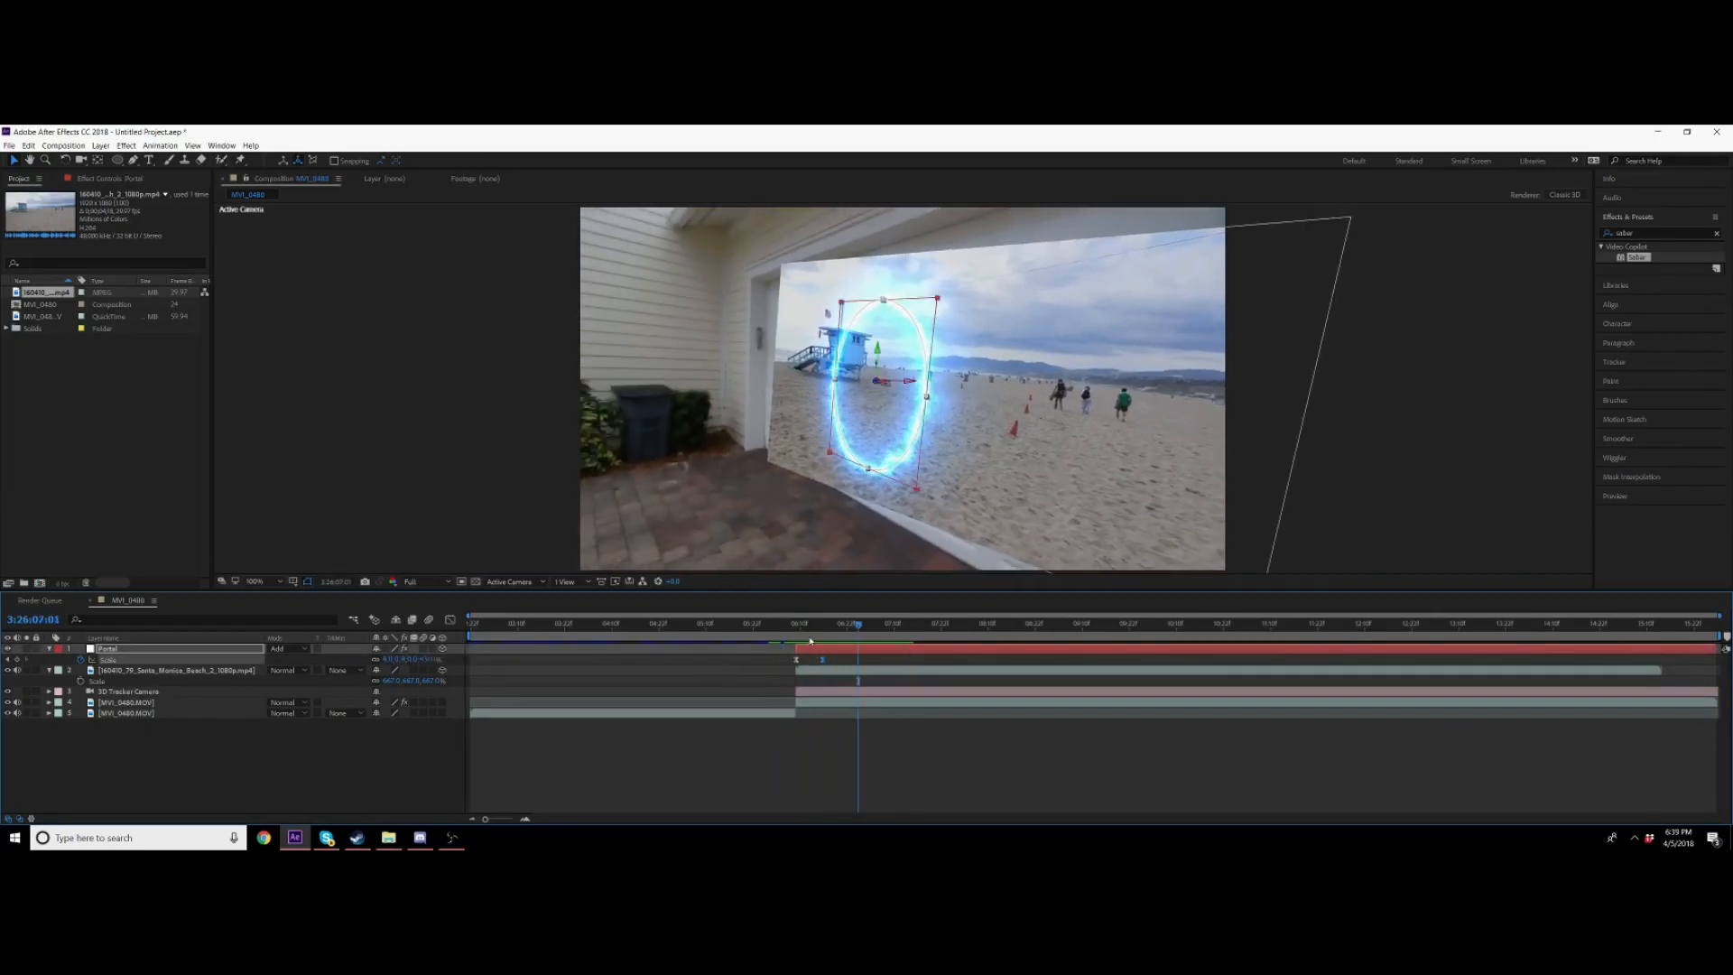
pyautogui.click(423, 648)
pyautogui.click(429, 620)
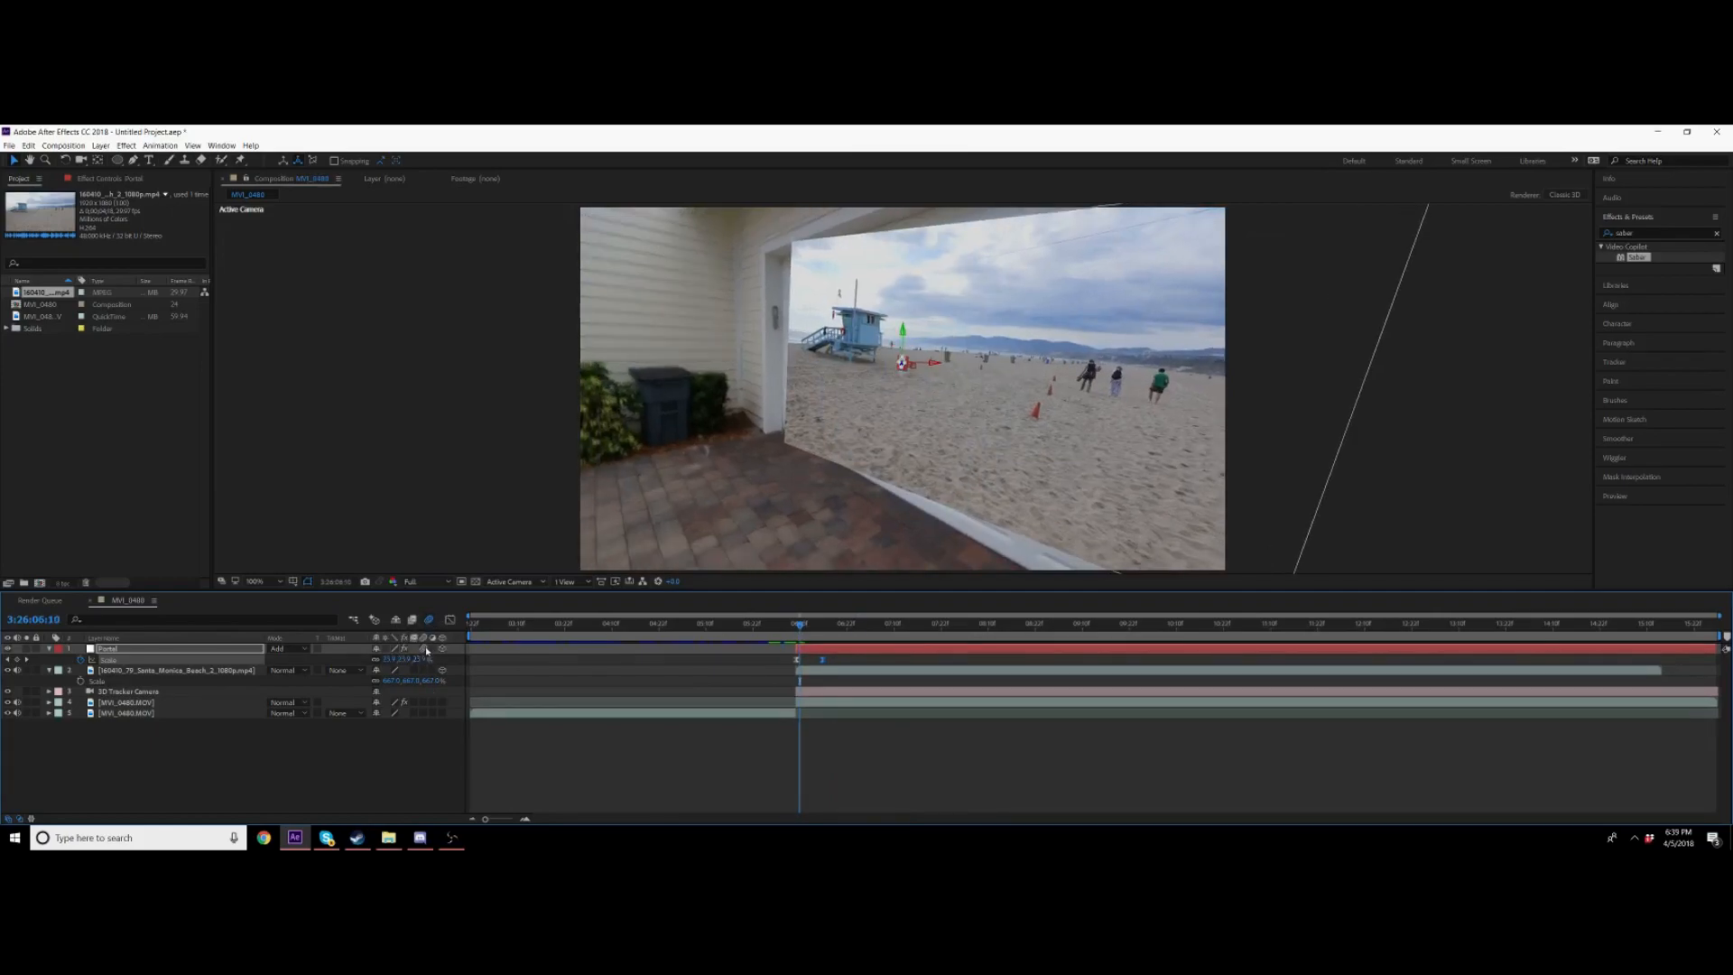
pyautogui.press('space')
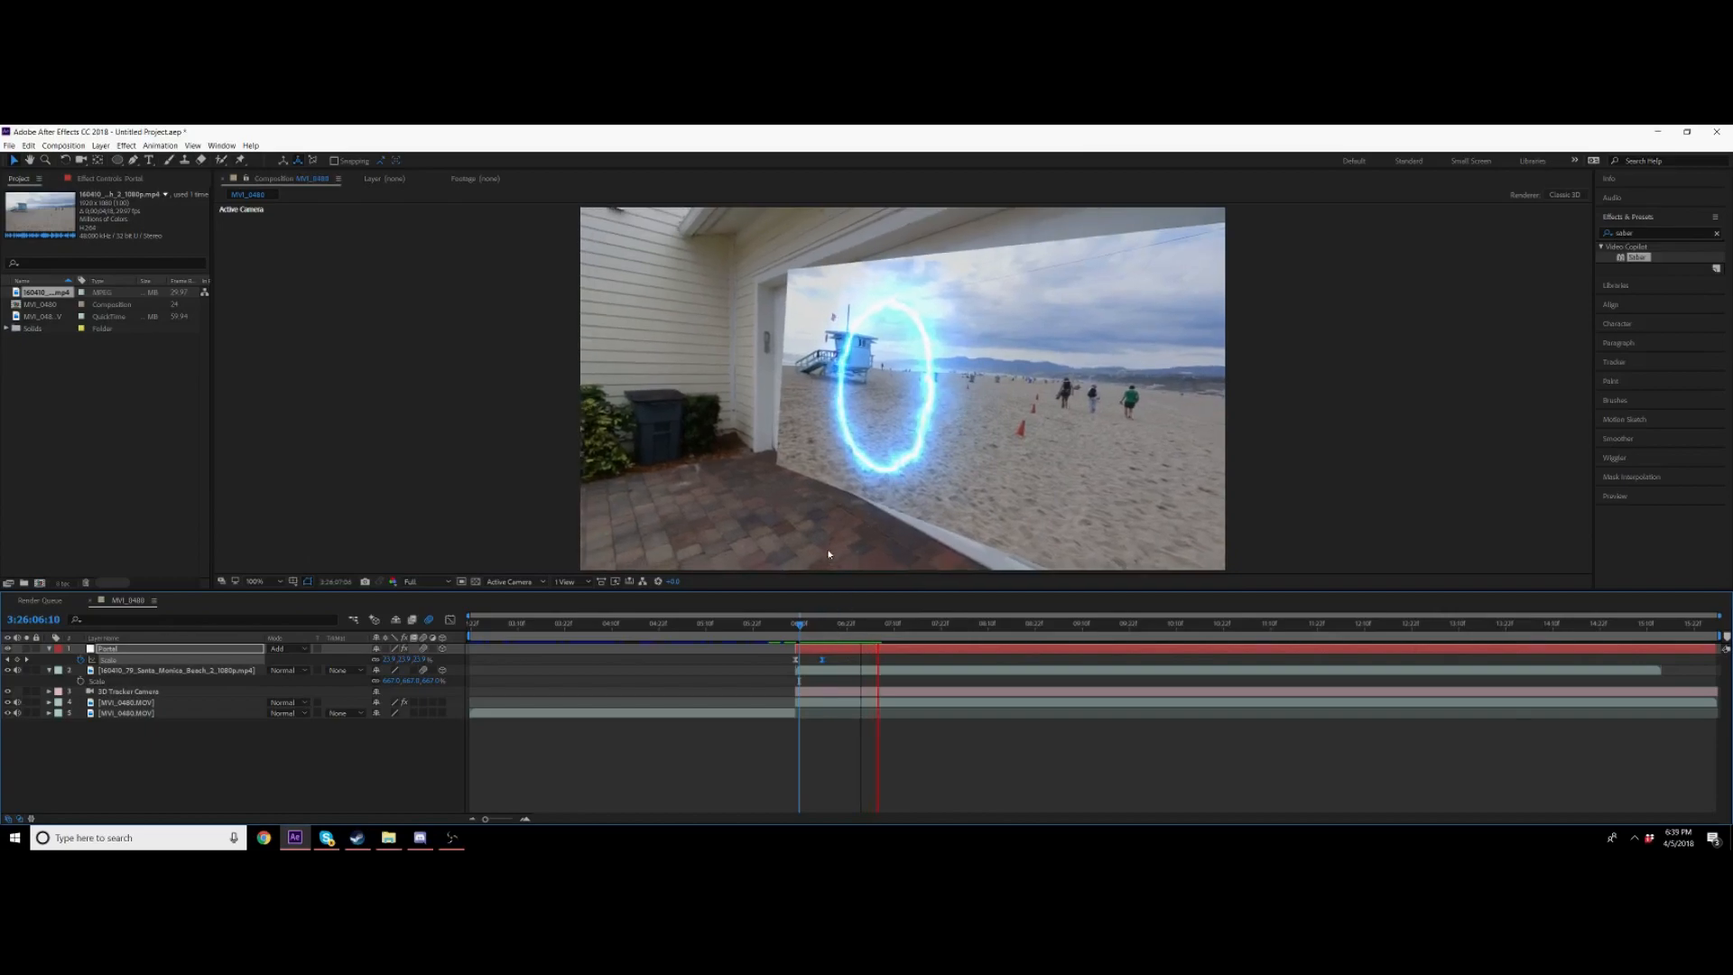
# Step: Expand the beach footage layer's transform properties and preview the composition
pyautogui.click(815, 625)
pyautogui.click(47, 670)
pyautogui.moveTo(388, 745)
pyautogui.mouseDown()
pyautogui.moveTo(429, 745)
pyautogui.moveTo(386, 737)
pyautogui.mouseUp()
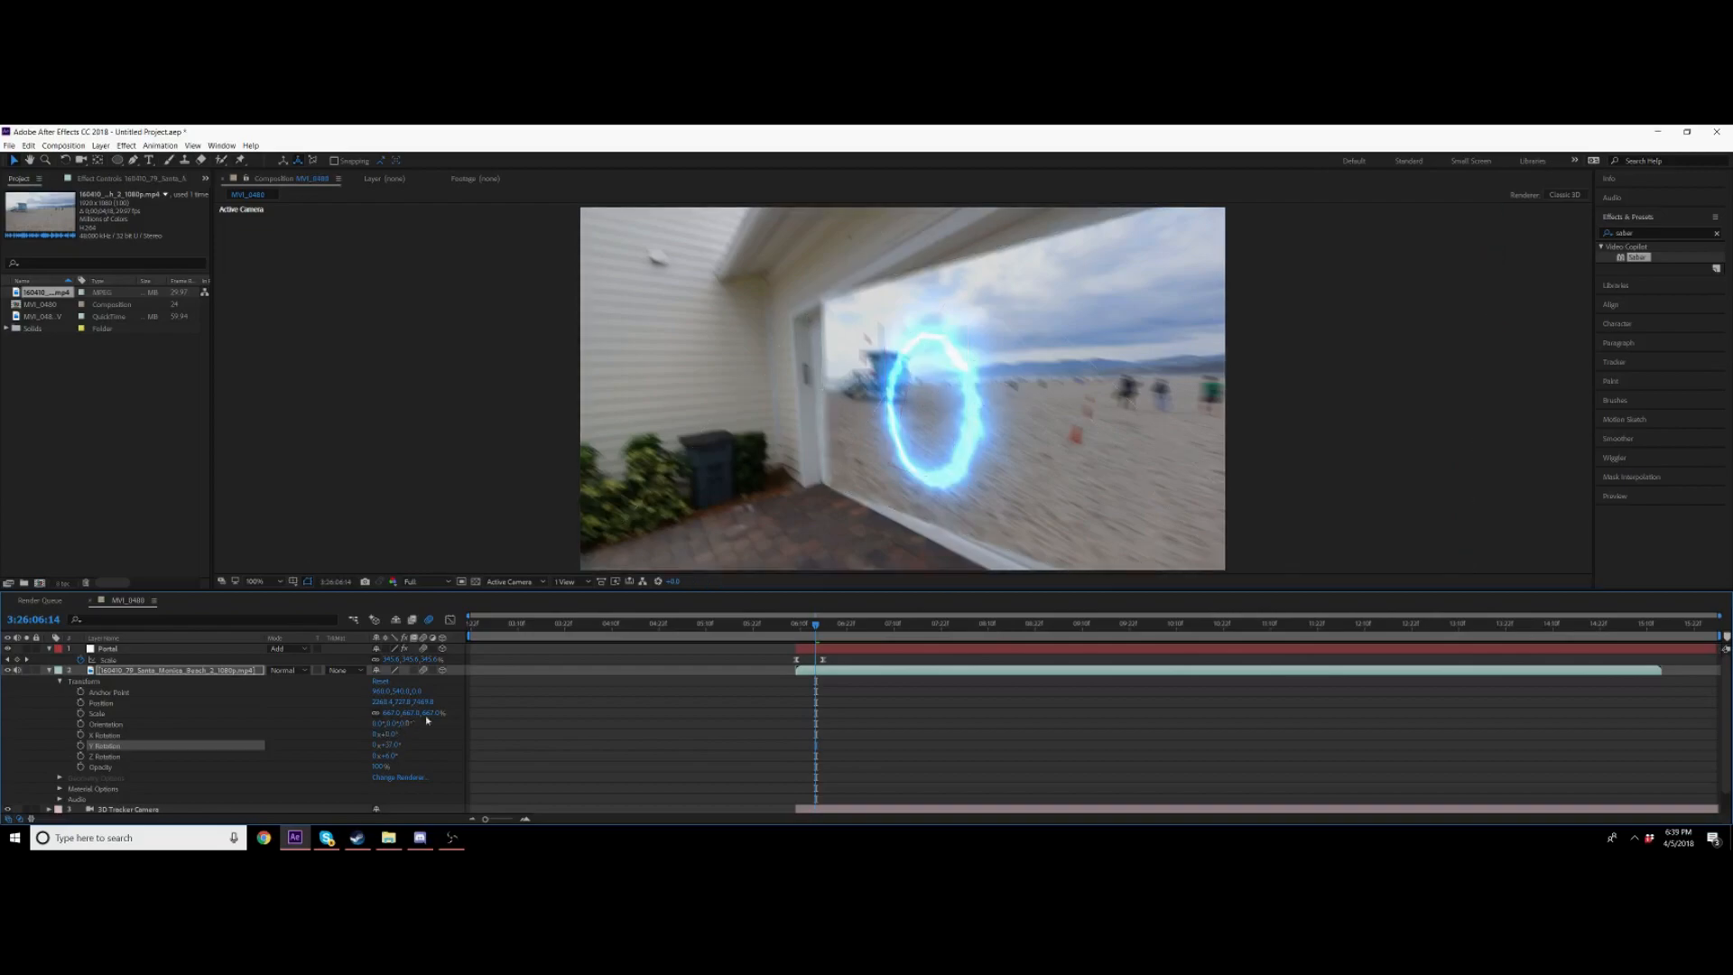
pyautogui.press('space')
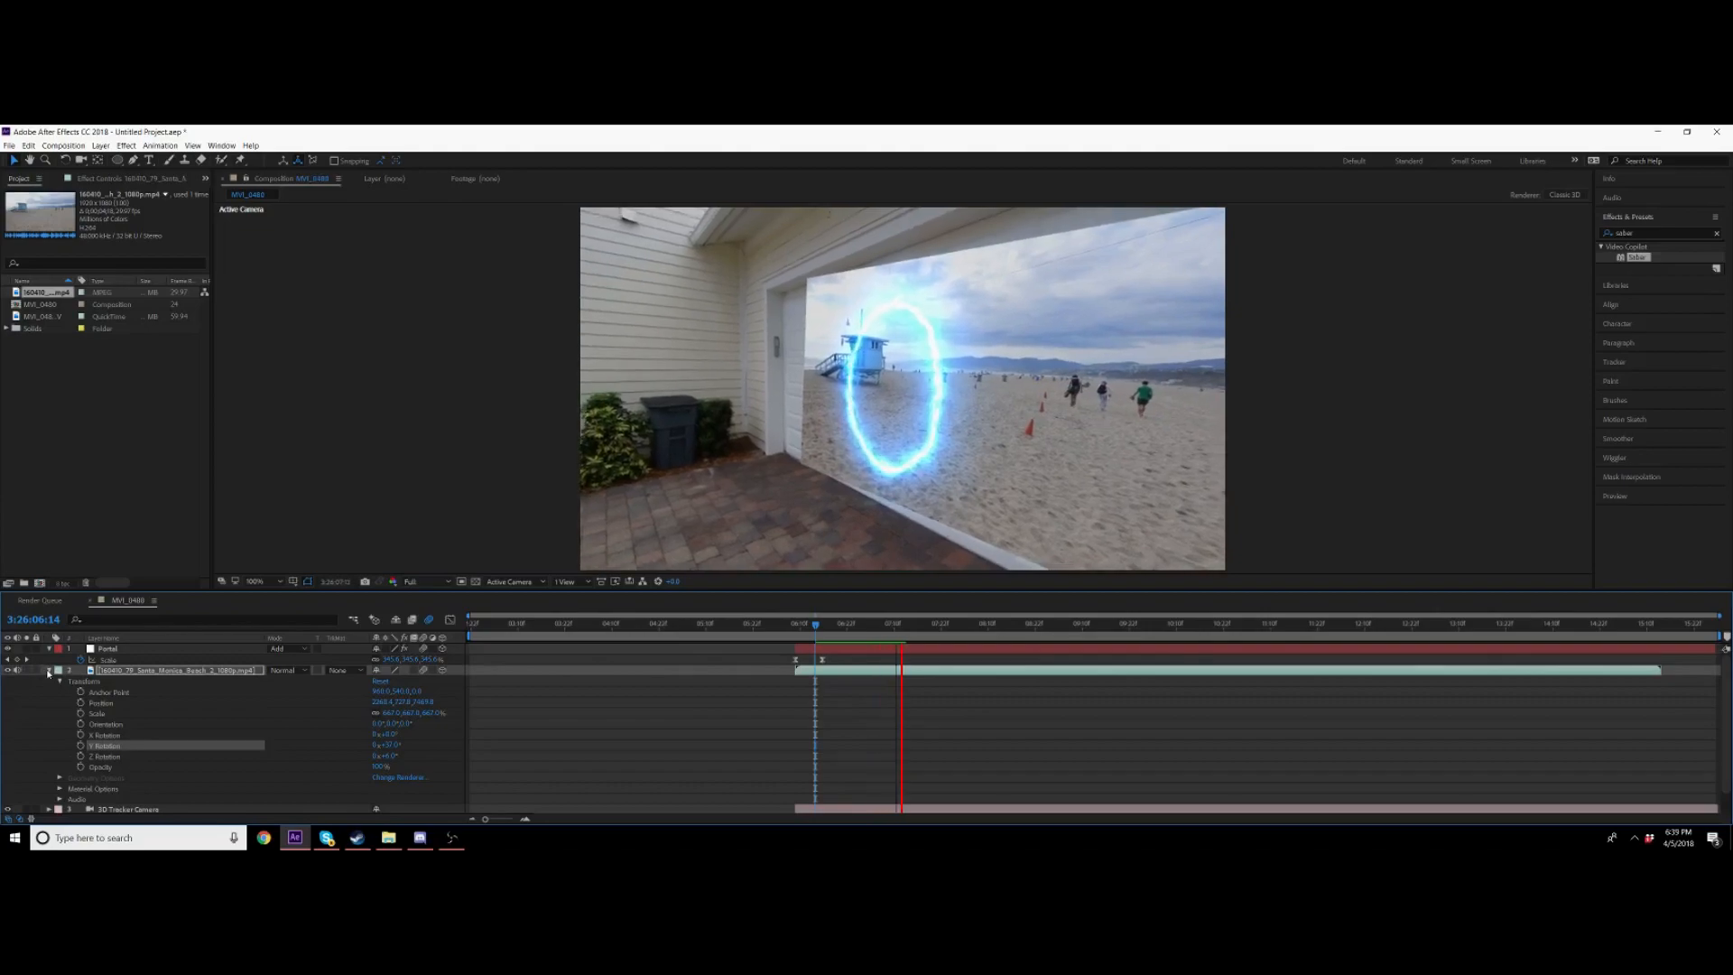
# Step: Set the work area end near the end of the footage, trim the composition to the work area, and preview
pyautogui.click(49, 669)
pyautogui.moveTo(916, 623); pyautogui.dragTo(1658, 625)
pyautogui.press('n')
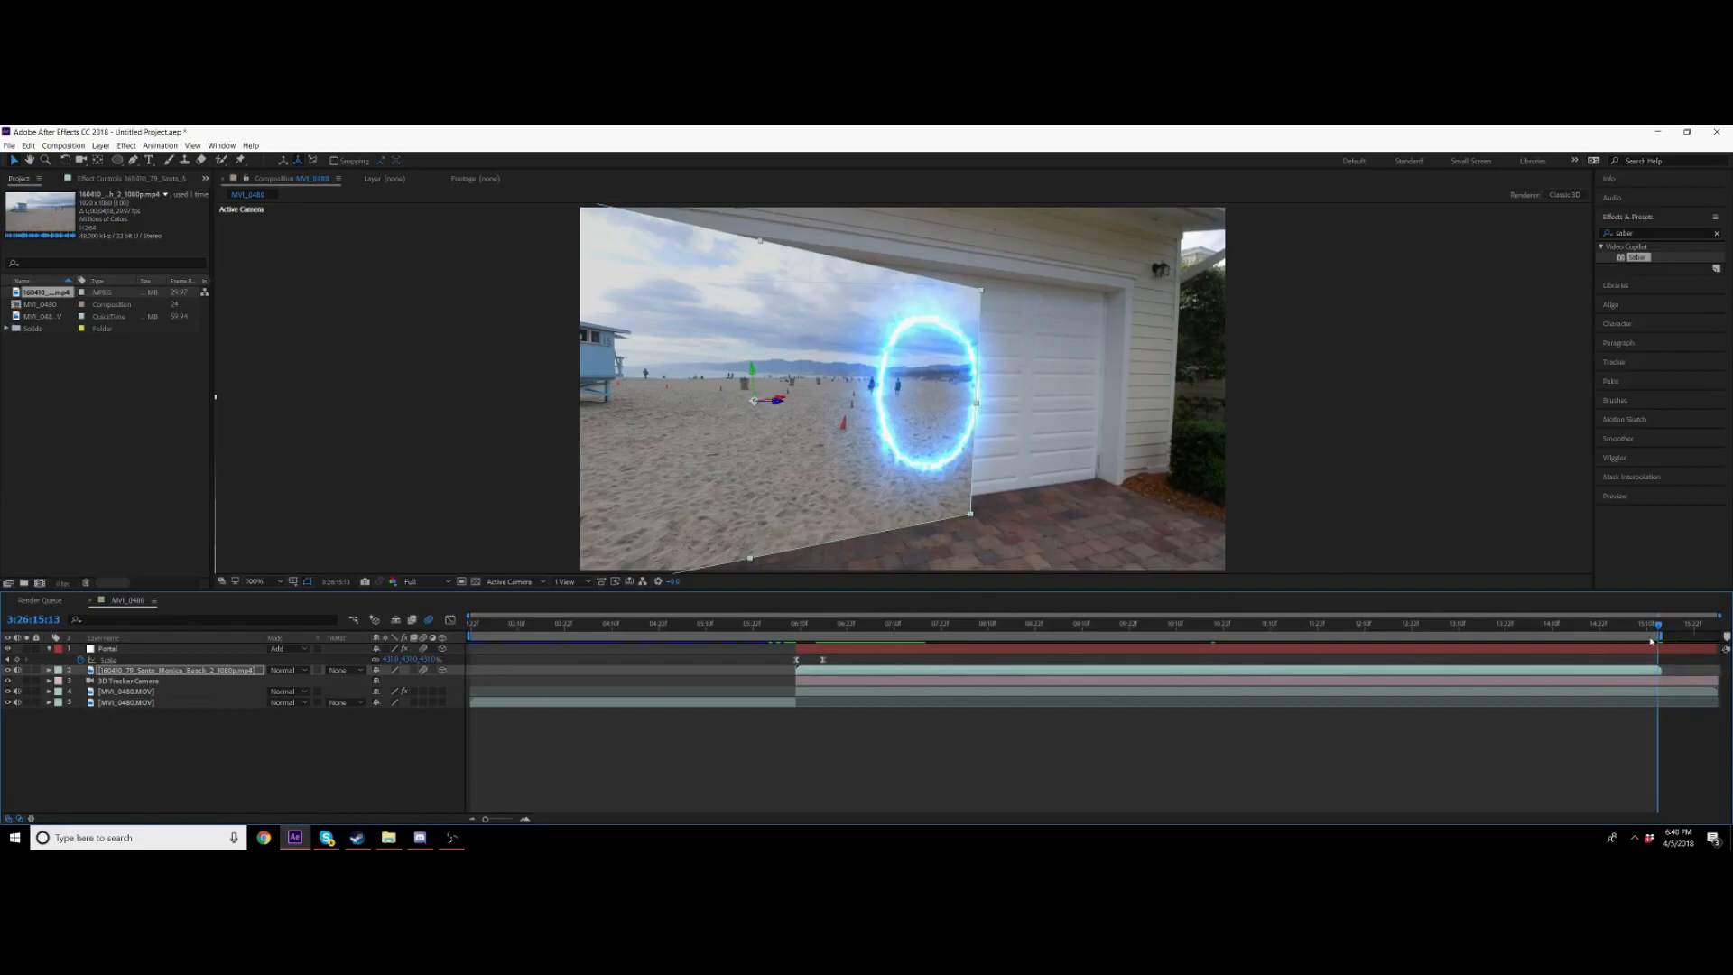
pyautogui.hotkey('ctrl', 'shift', 'x')
pyautogui.moveTo(1696, 626); pyautogui.dragTo(1582, 632)
pyautogui.press('space')
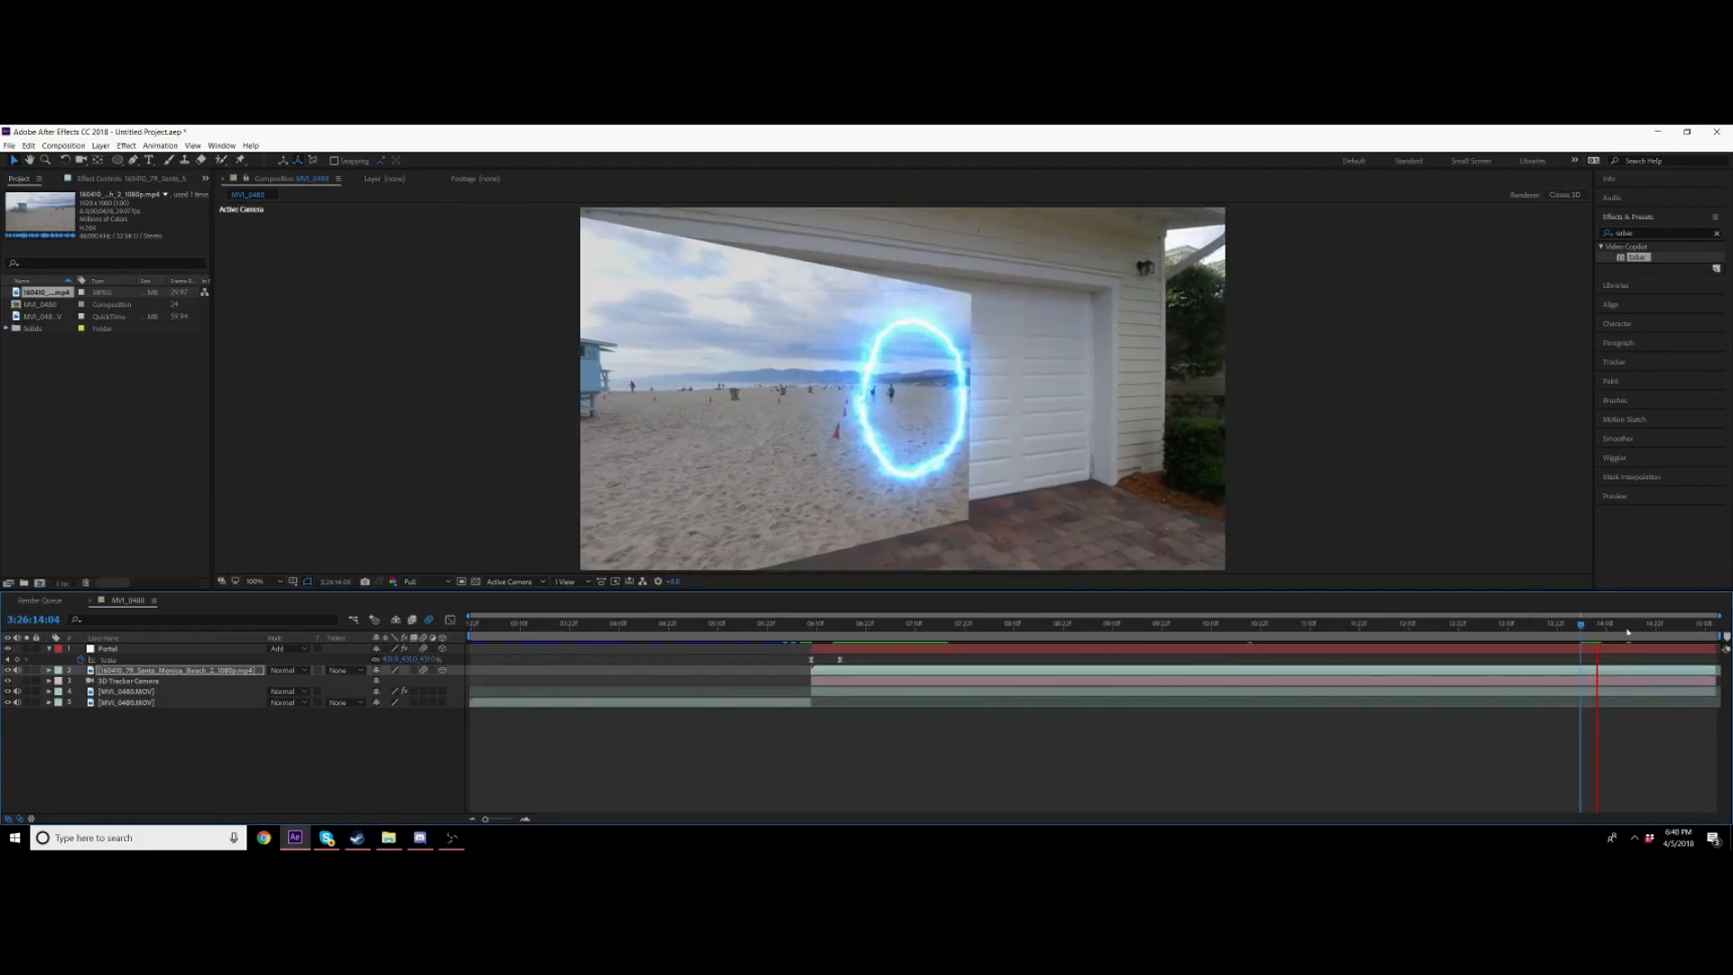
pyautogui.press('space')
# Step: Increase the beach footage layer's scale and preview the result
pyautogui.press('s')
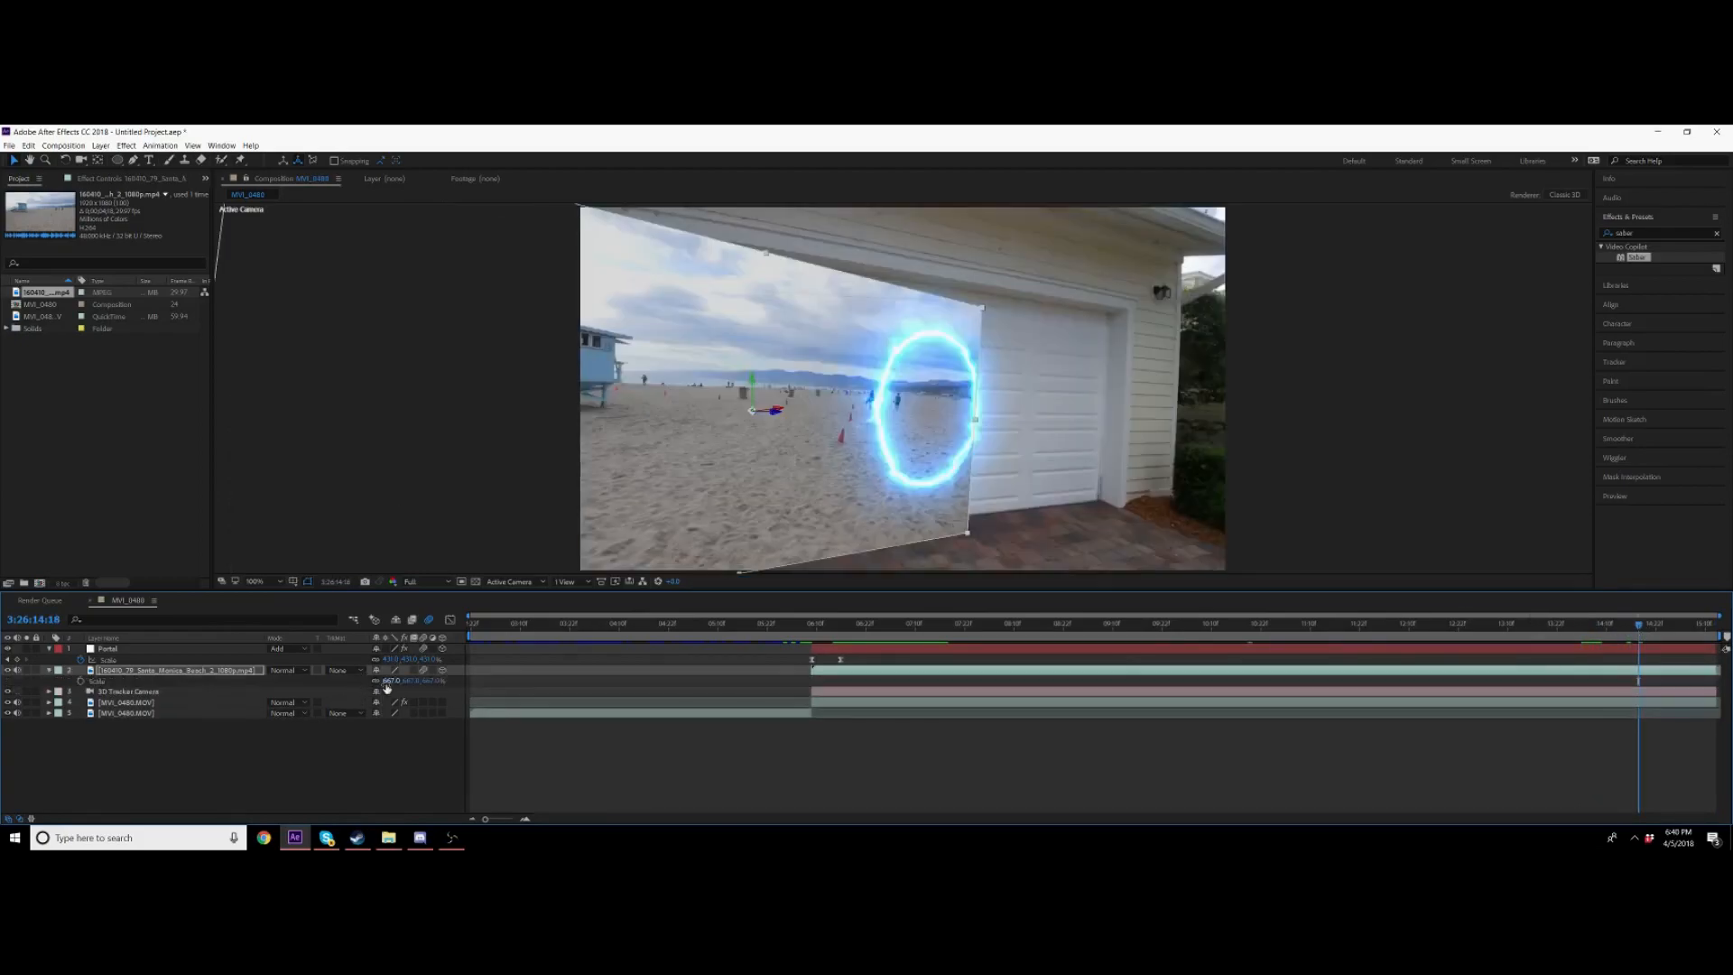
pyautogui.moveTo(424, 683); pyautogui.dragTo(485, 687)
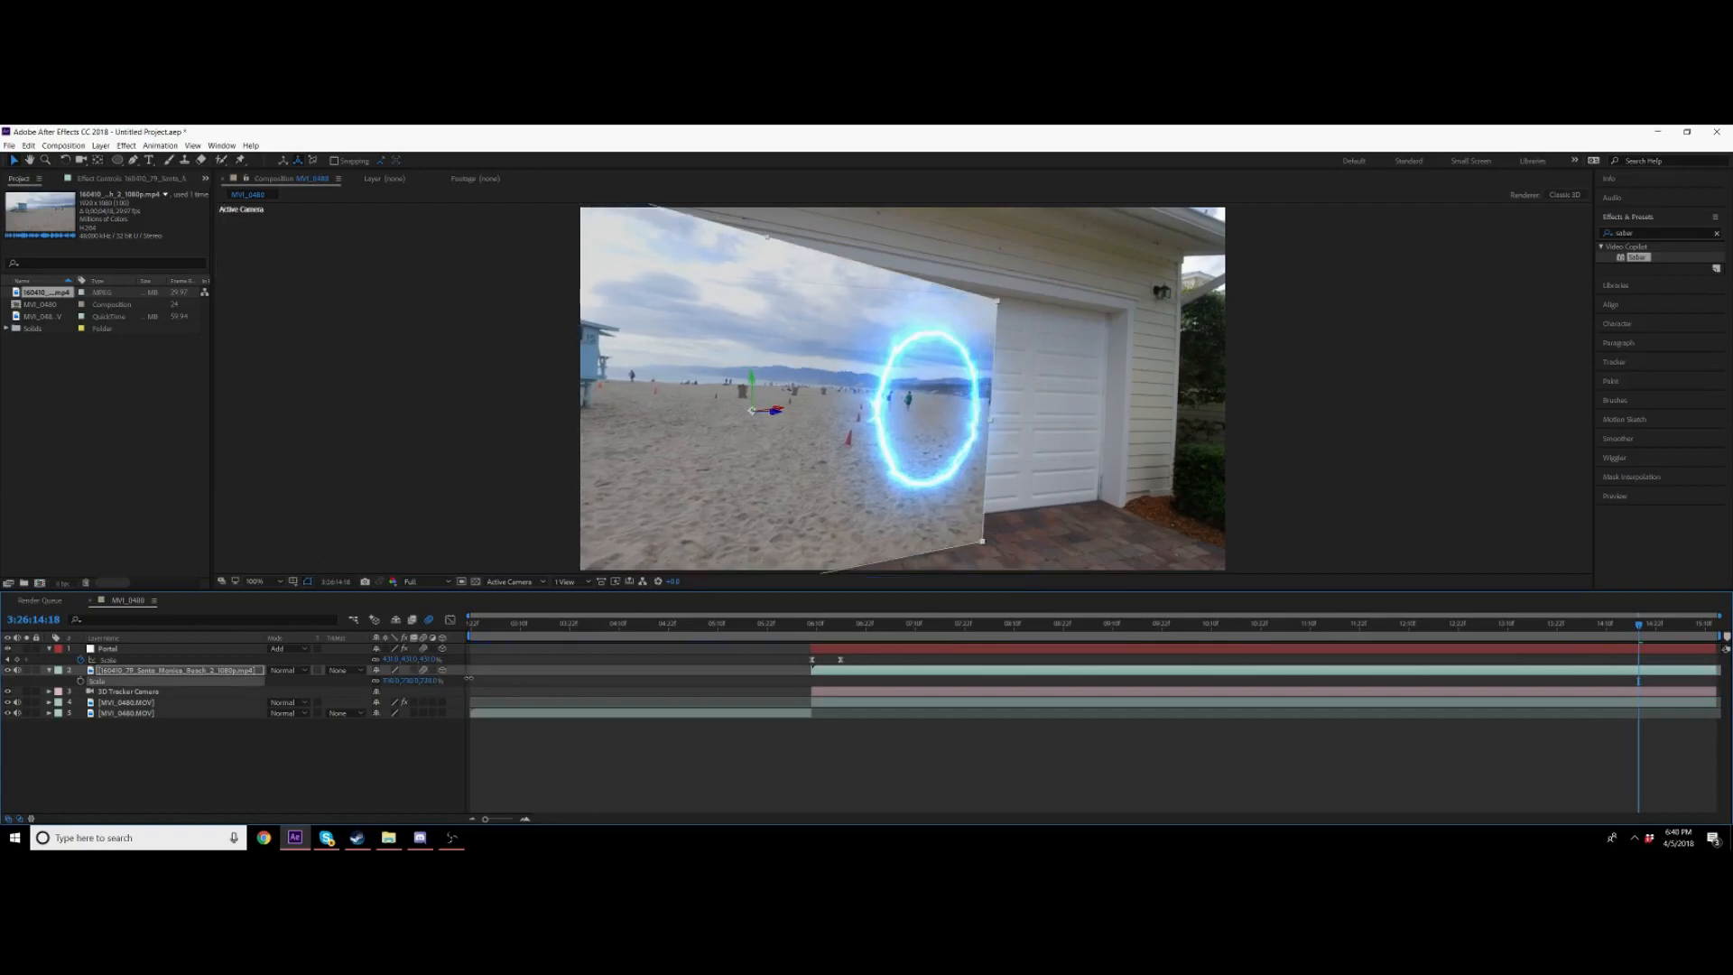
pyautogui.click(819, 625)
pyautogui.press('space')
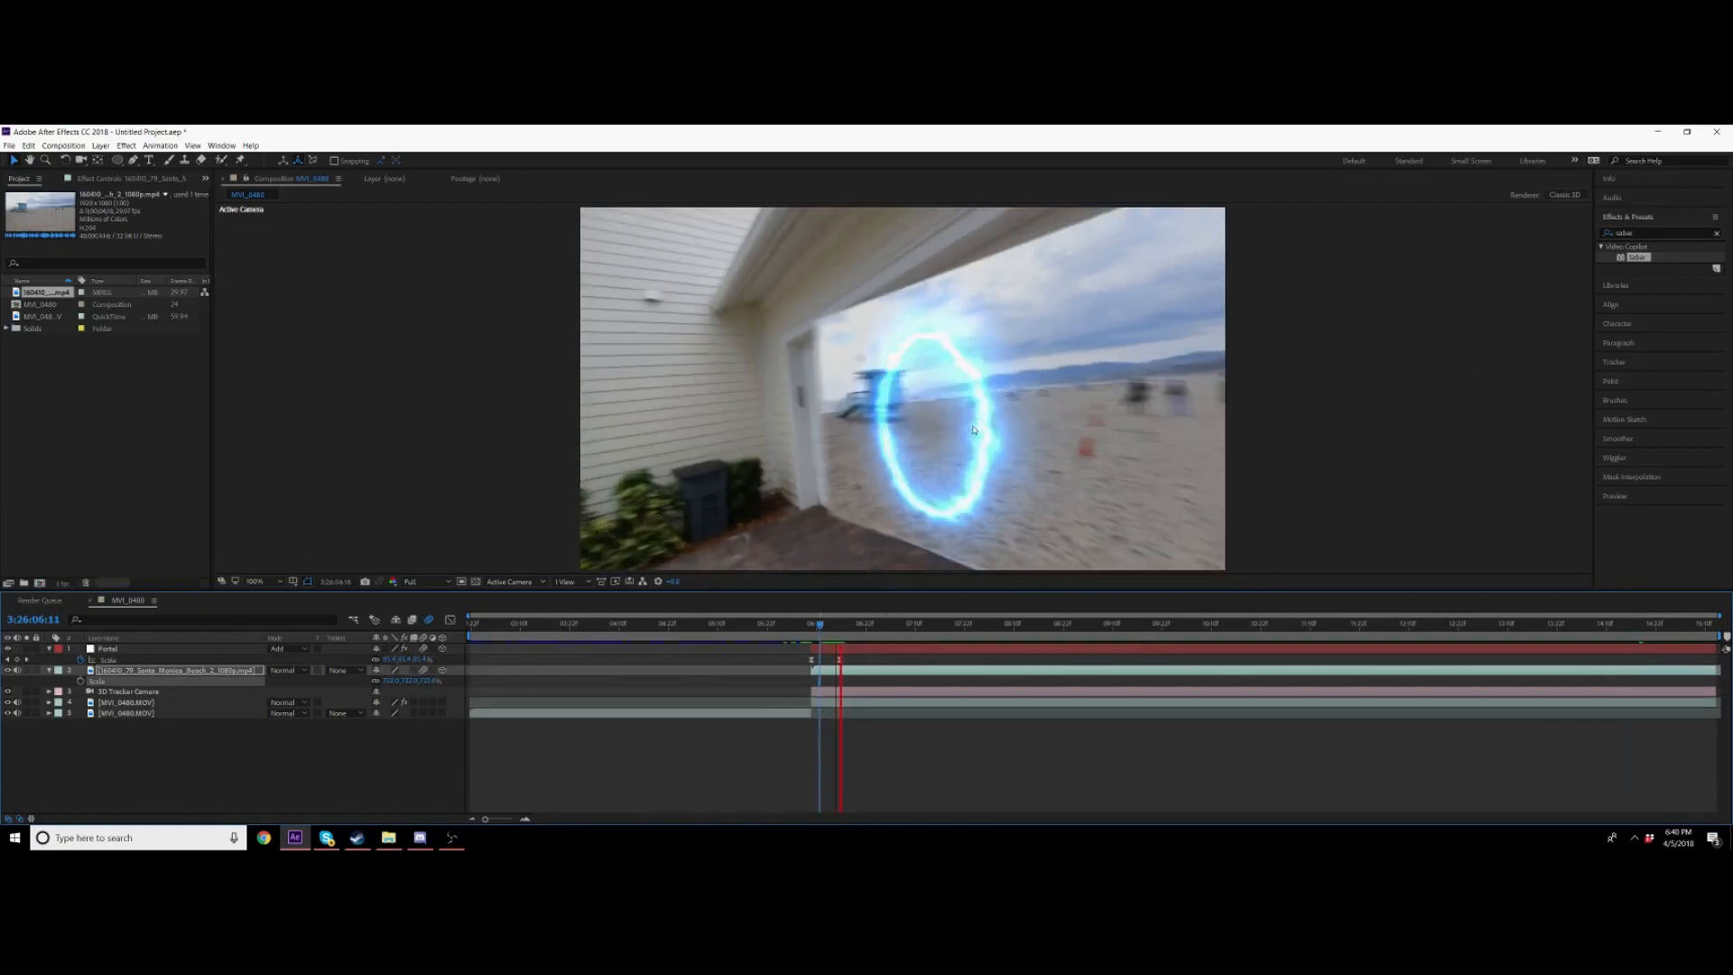
# Step: Collapse the layer properties and duplicate the Portal layer
pyautogui.click(919, 647)
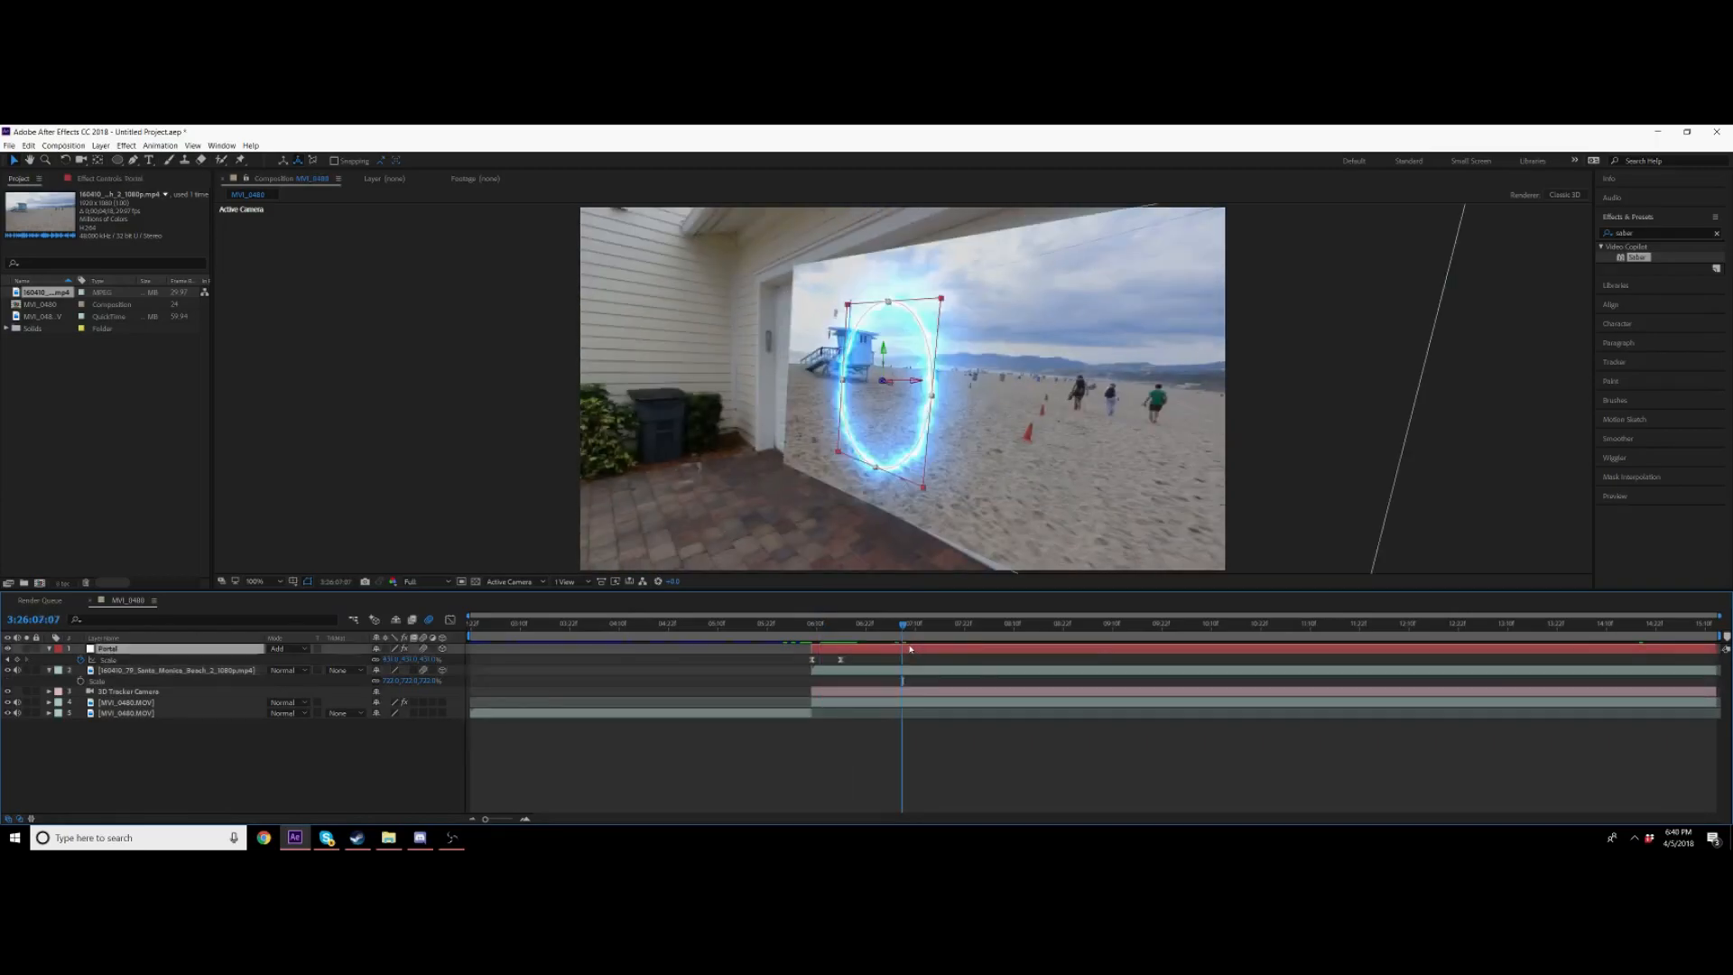
pyautogui.click(44, 652)
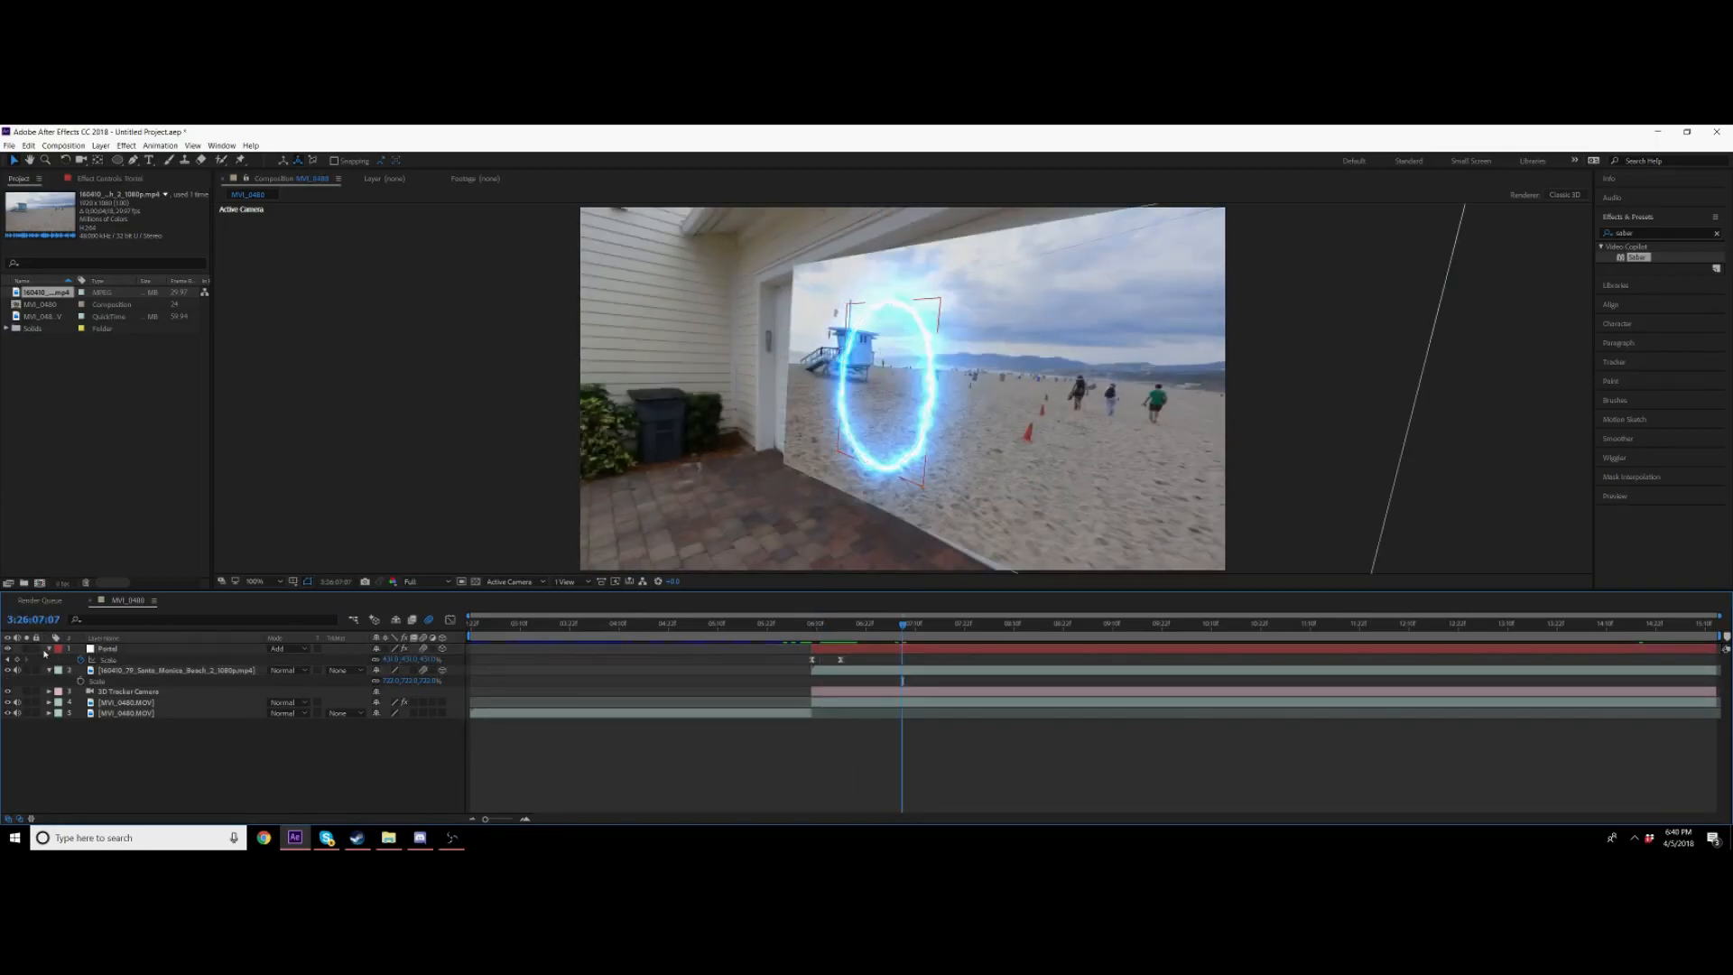
pyautogui.click(49, 649)
pyautogui.click(49, 660)
pyautogui.click(913, 649)
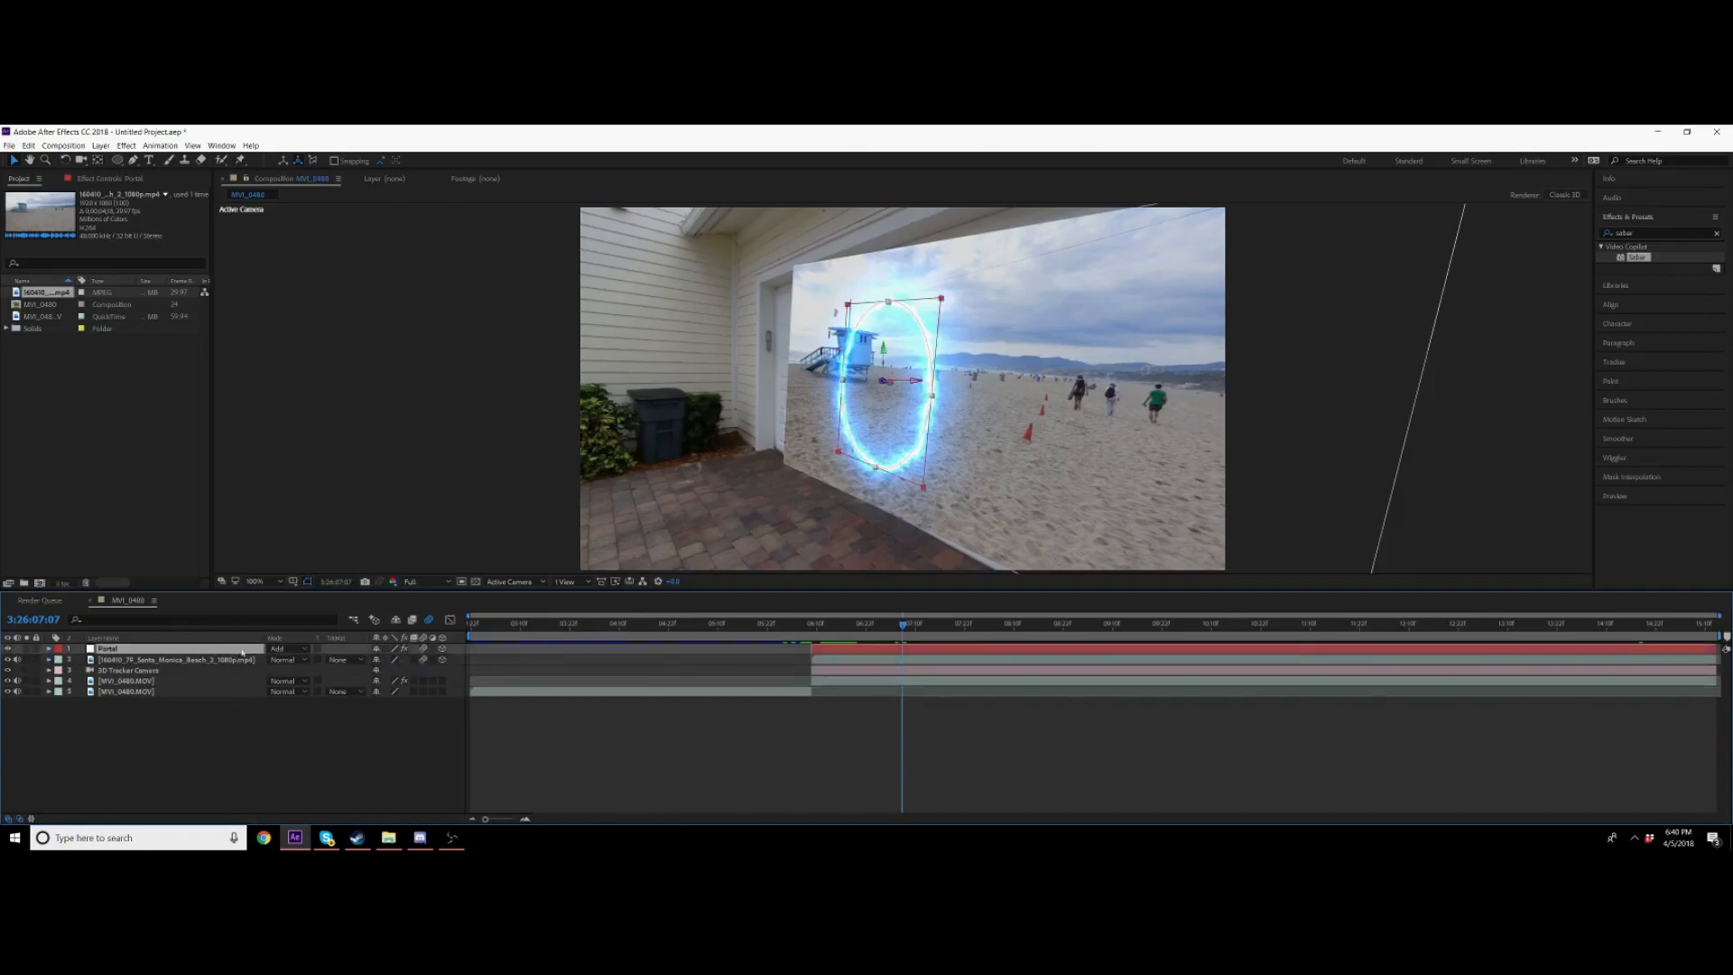
pyautogui.hotkey('ctrl', 'd')
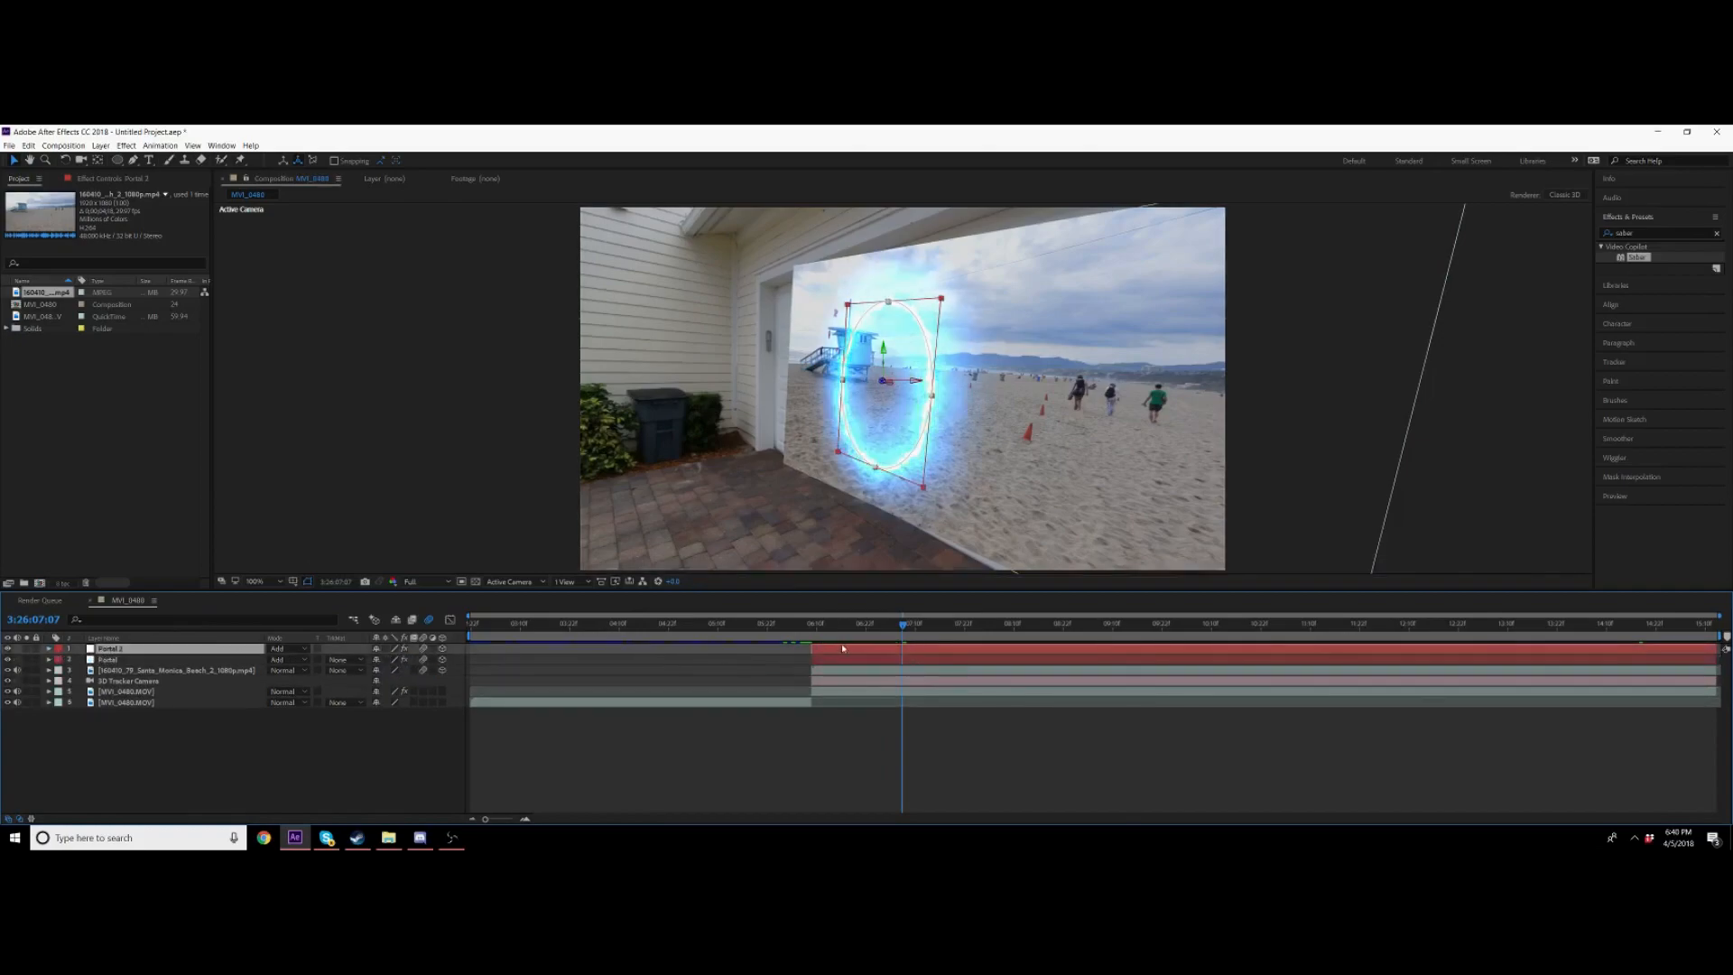
# Step: Rename the duplicated portal layer to portal black
pyautogui.click(849, 642)
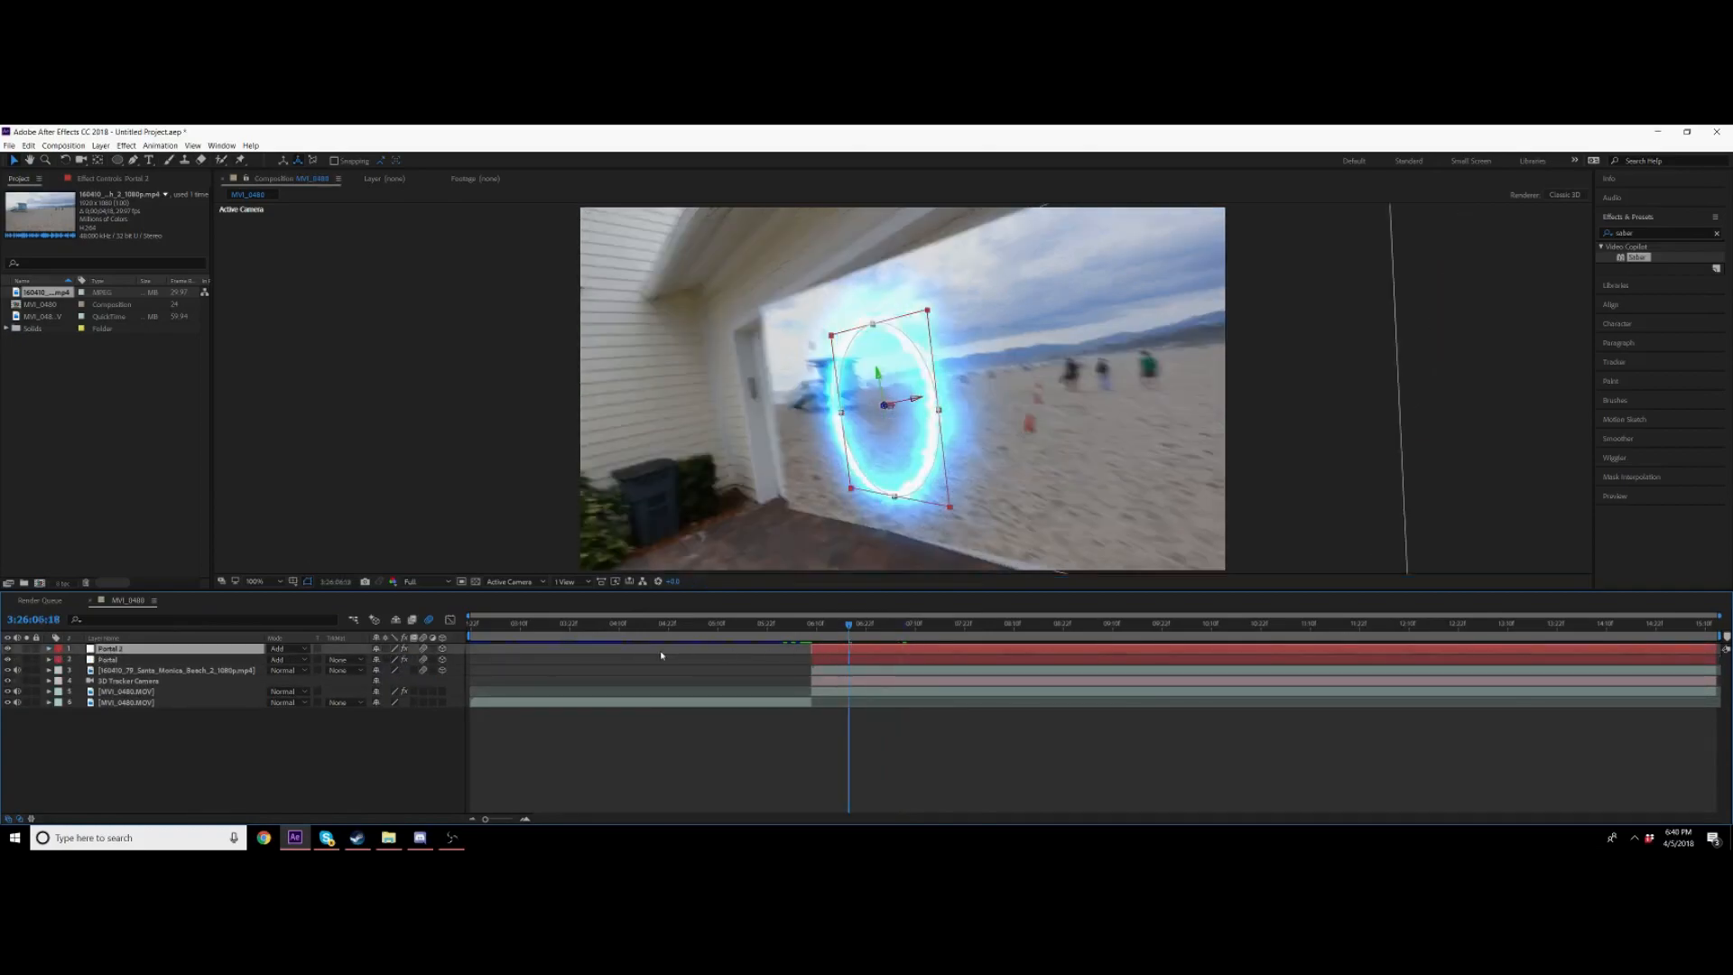
pyautogui.press('Return')
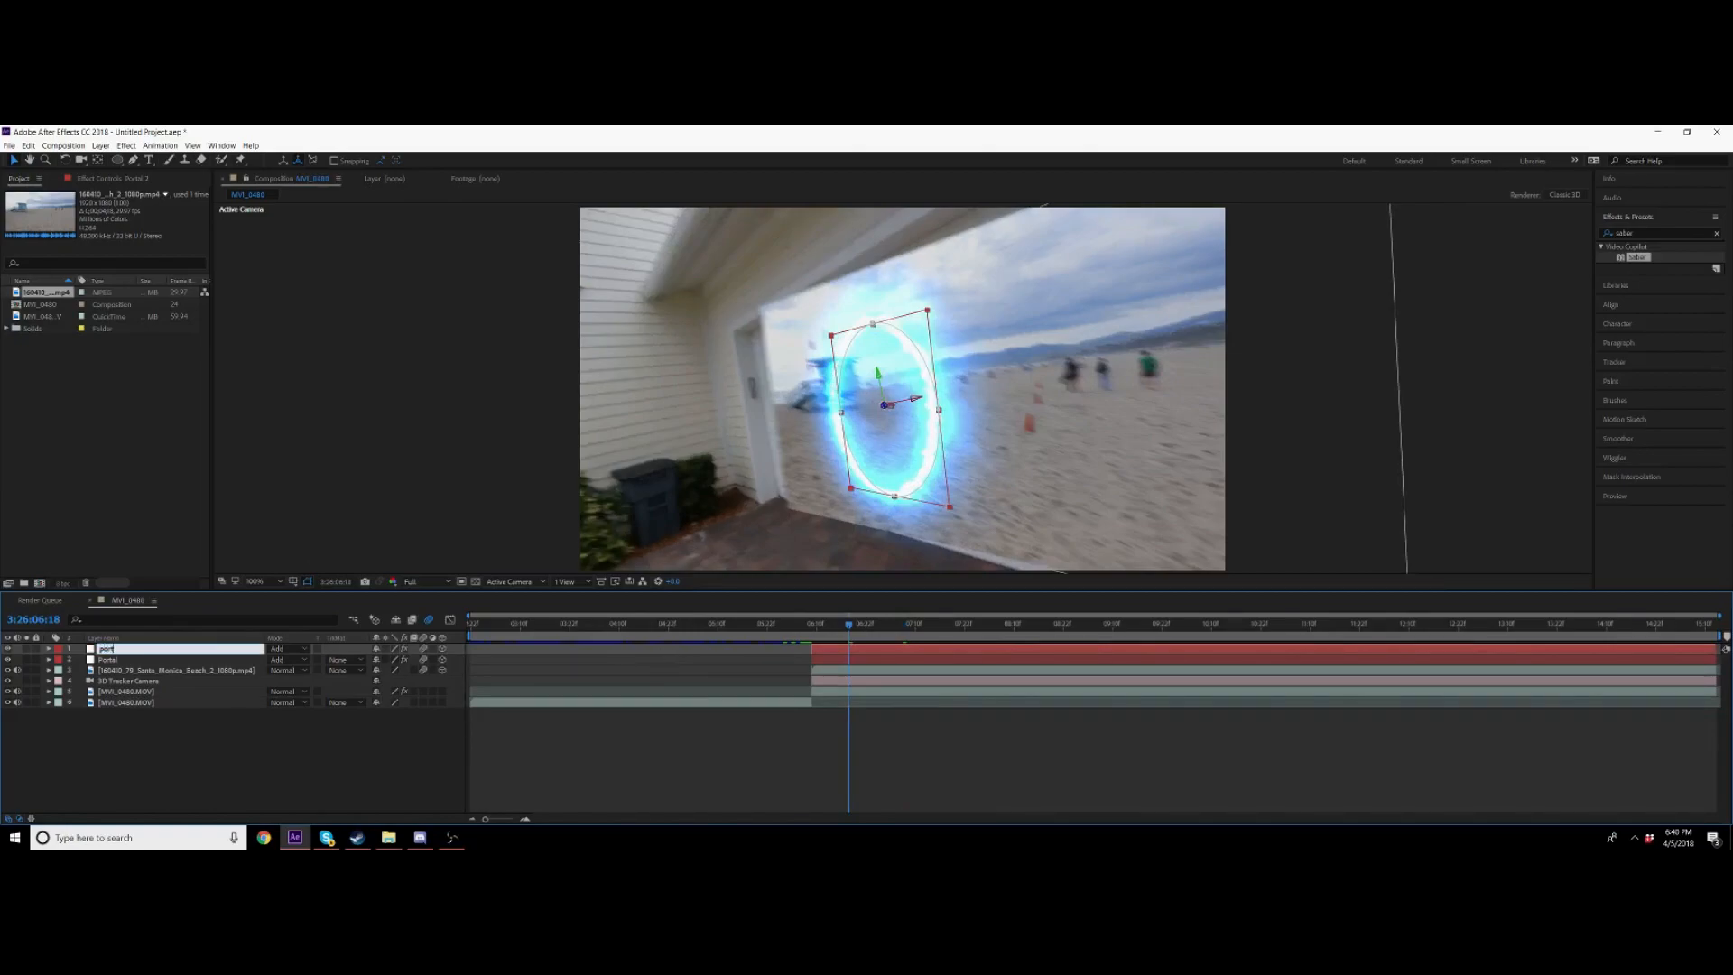
pyautogui.press('Return')
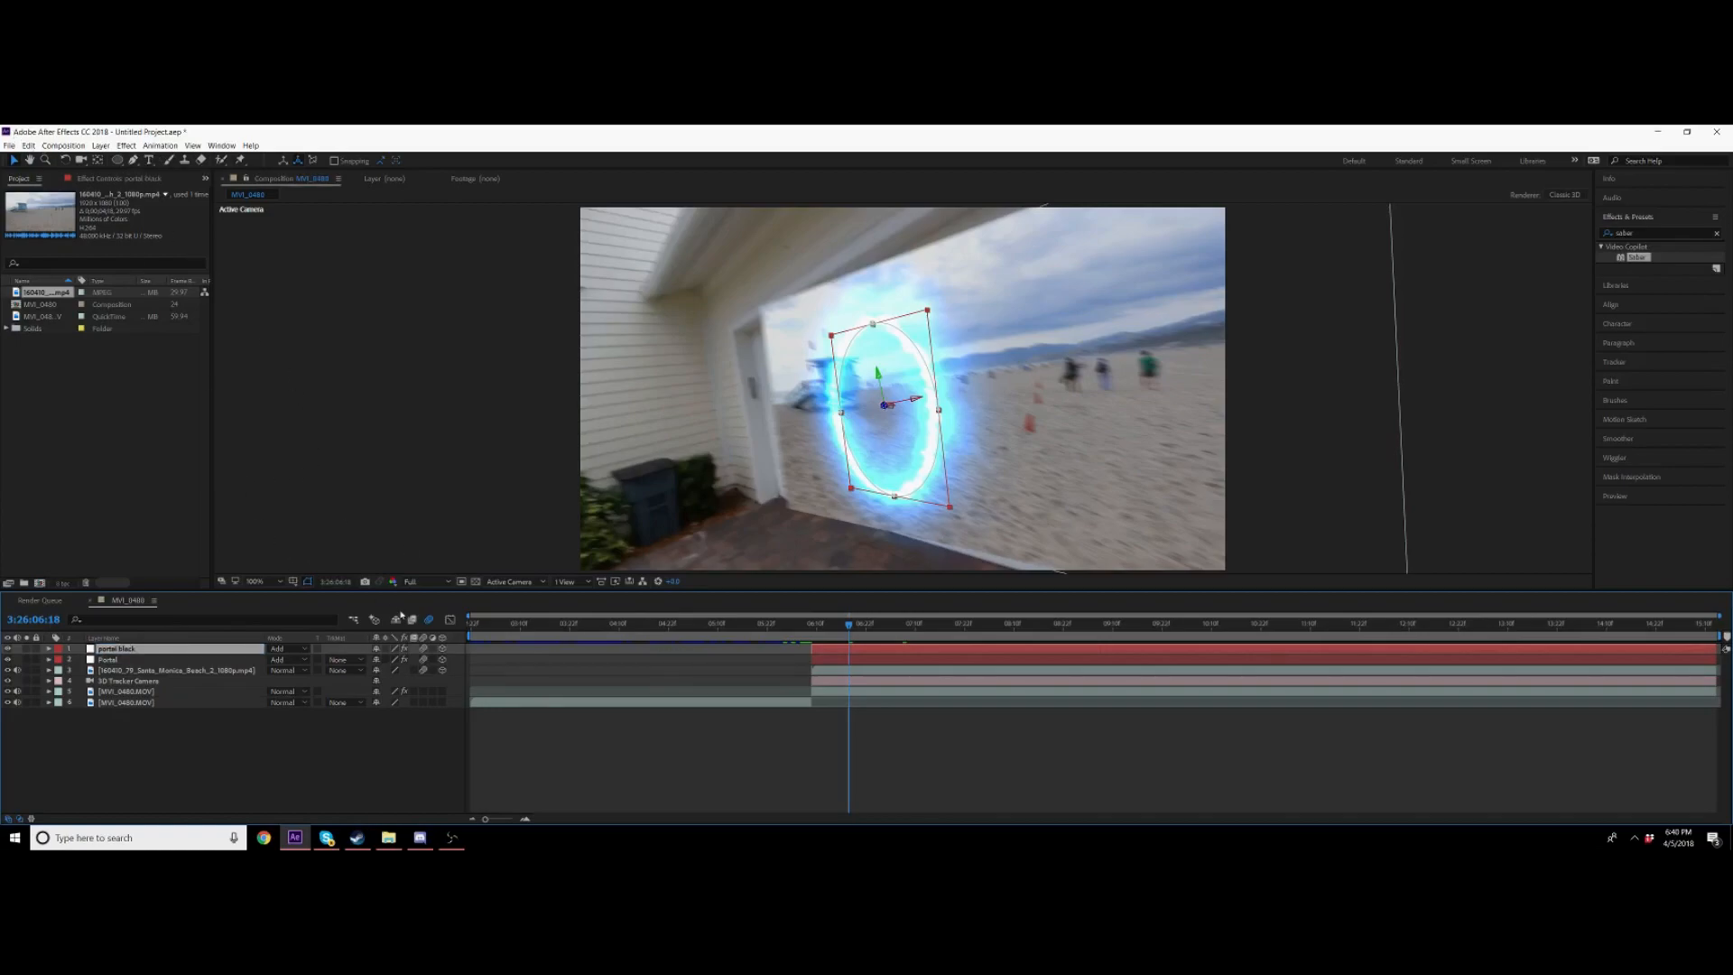
# Step: Select the portal black layer and delete its Saber effect
pyautogui.click(890, 660)
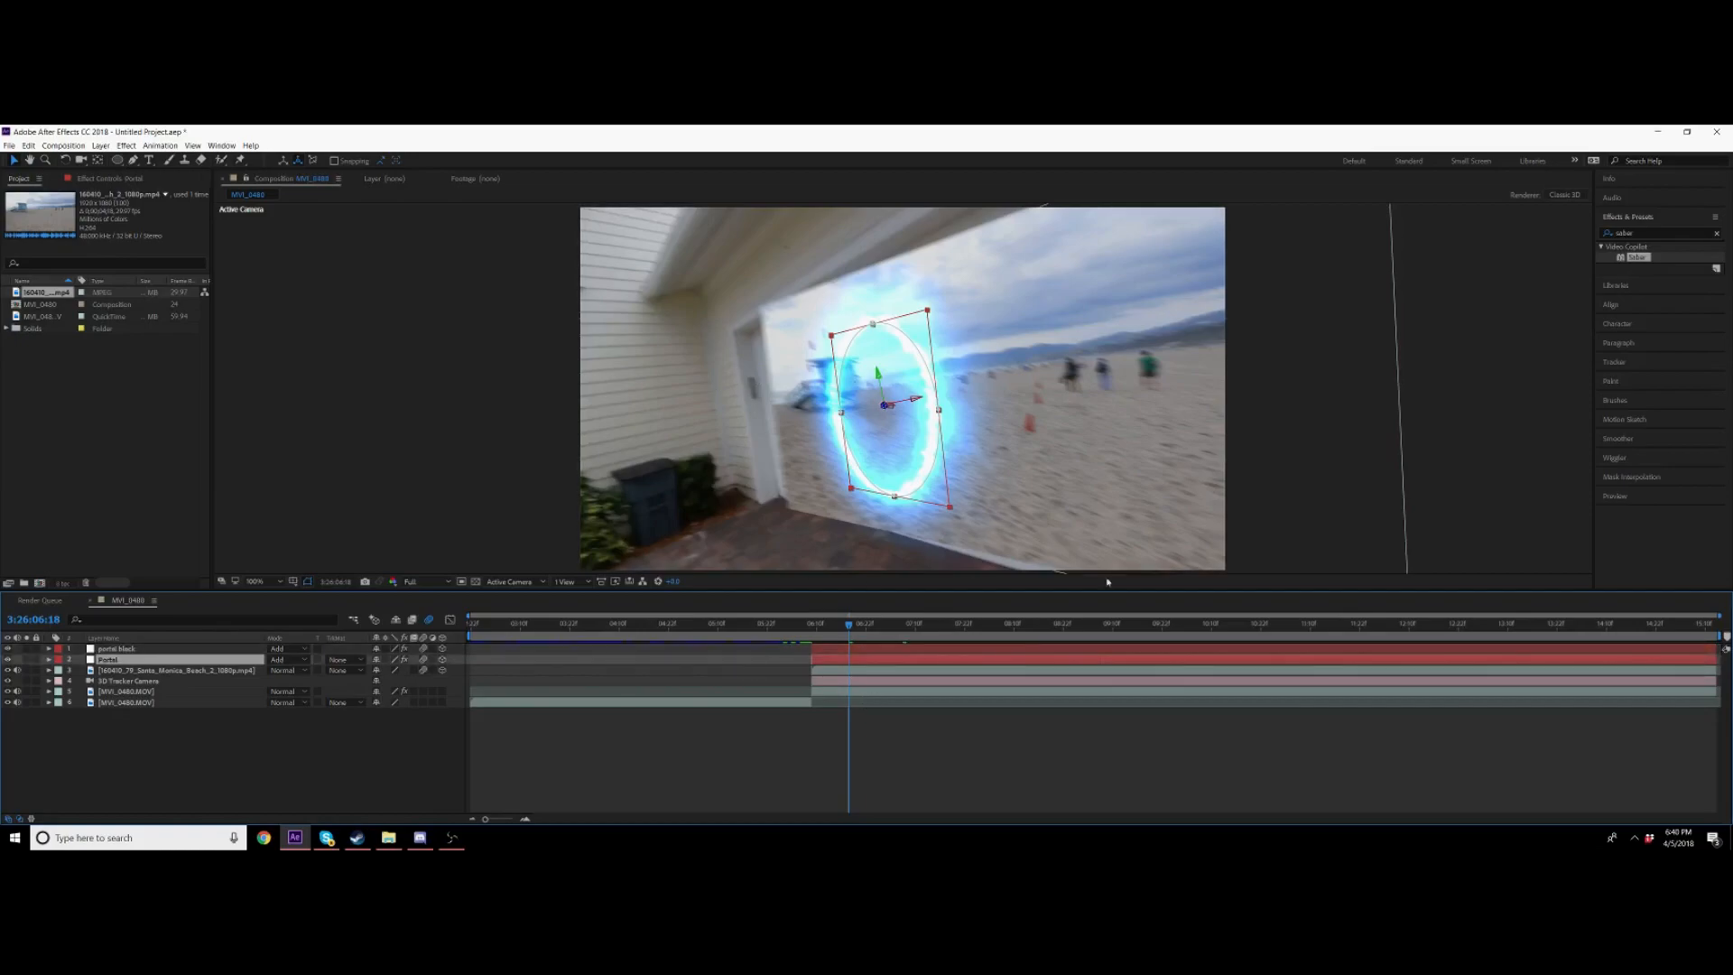
pyautogui.click(901, 653)
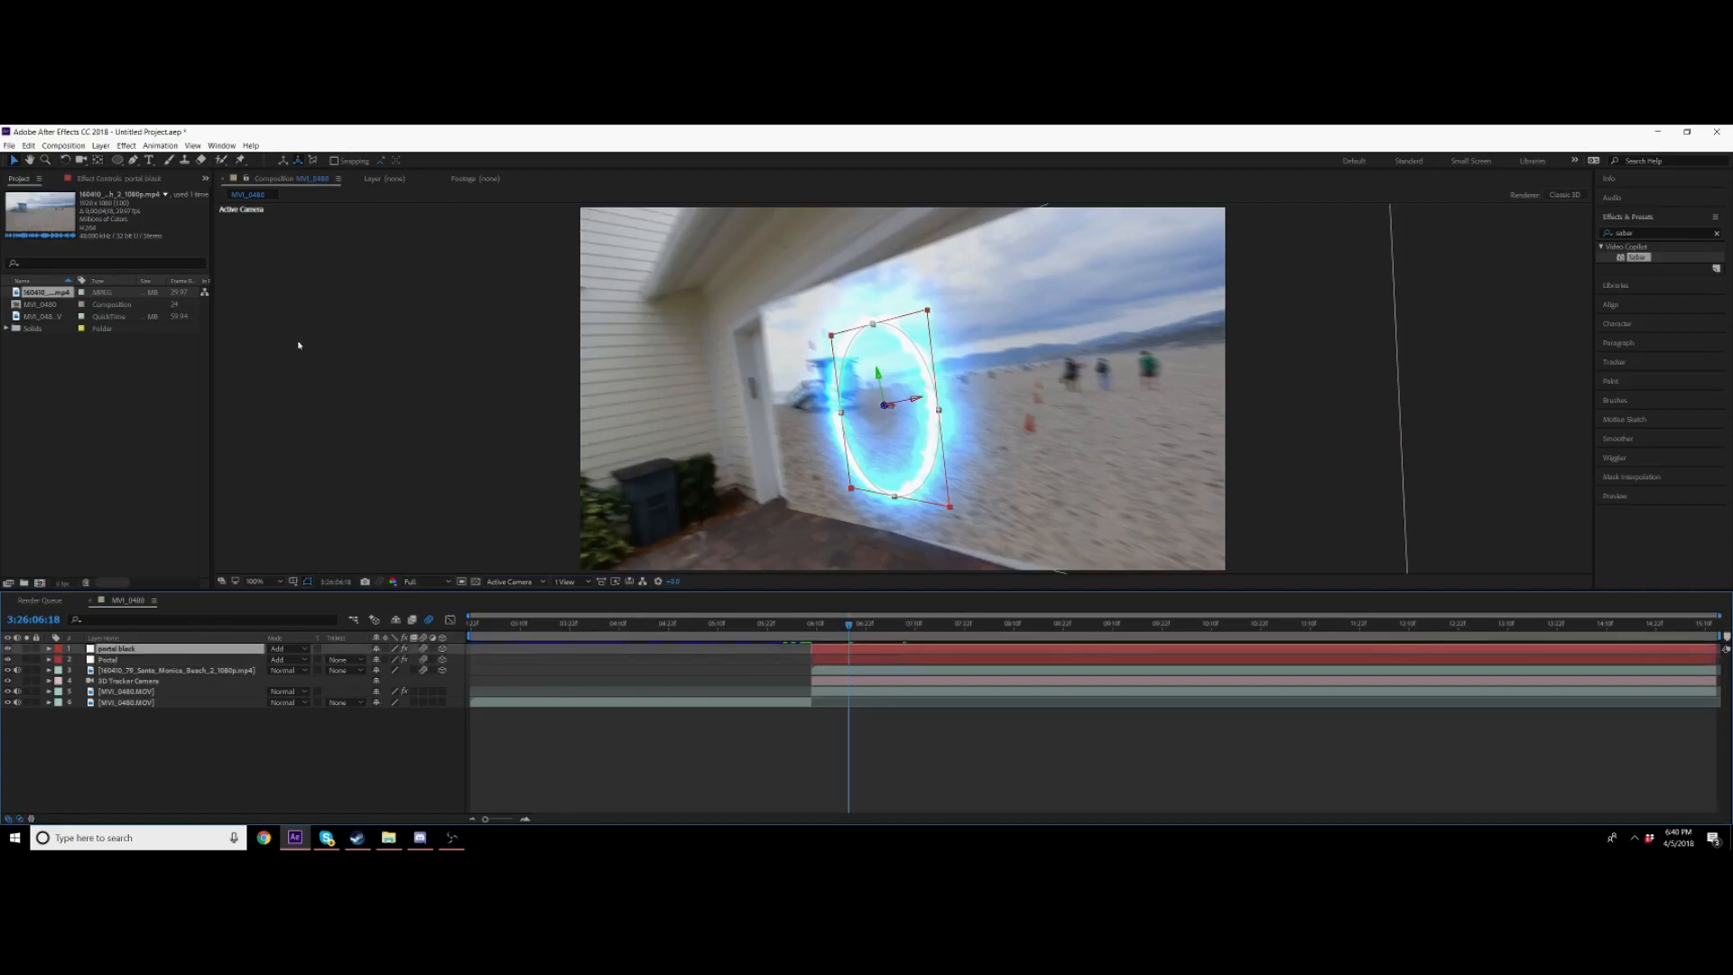
pyautogui.click(142, 180)
pyautogui.click(47, 208)
pyautogui.press('Delete')
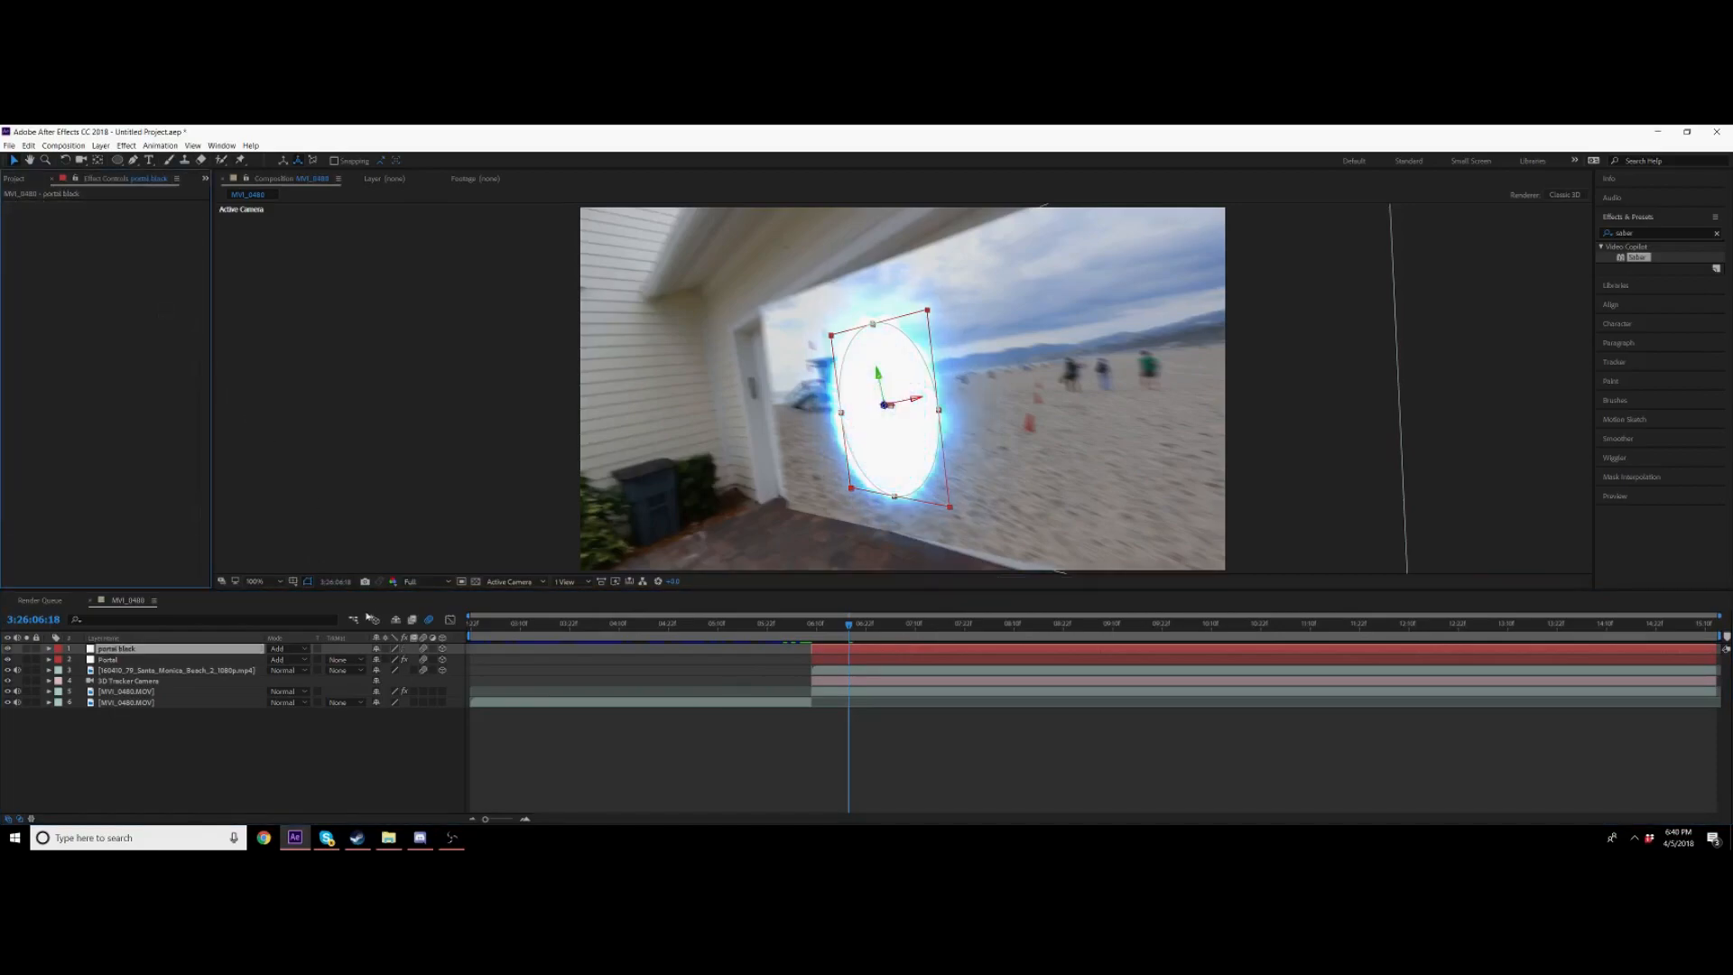
pyautogui.click(300, 649)
pyautogui.click(690, 652)
pyautogui.click(862, 394)
pyautogui.click(885, 372)
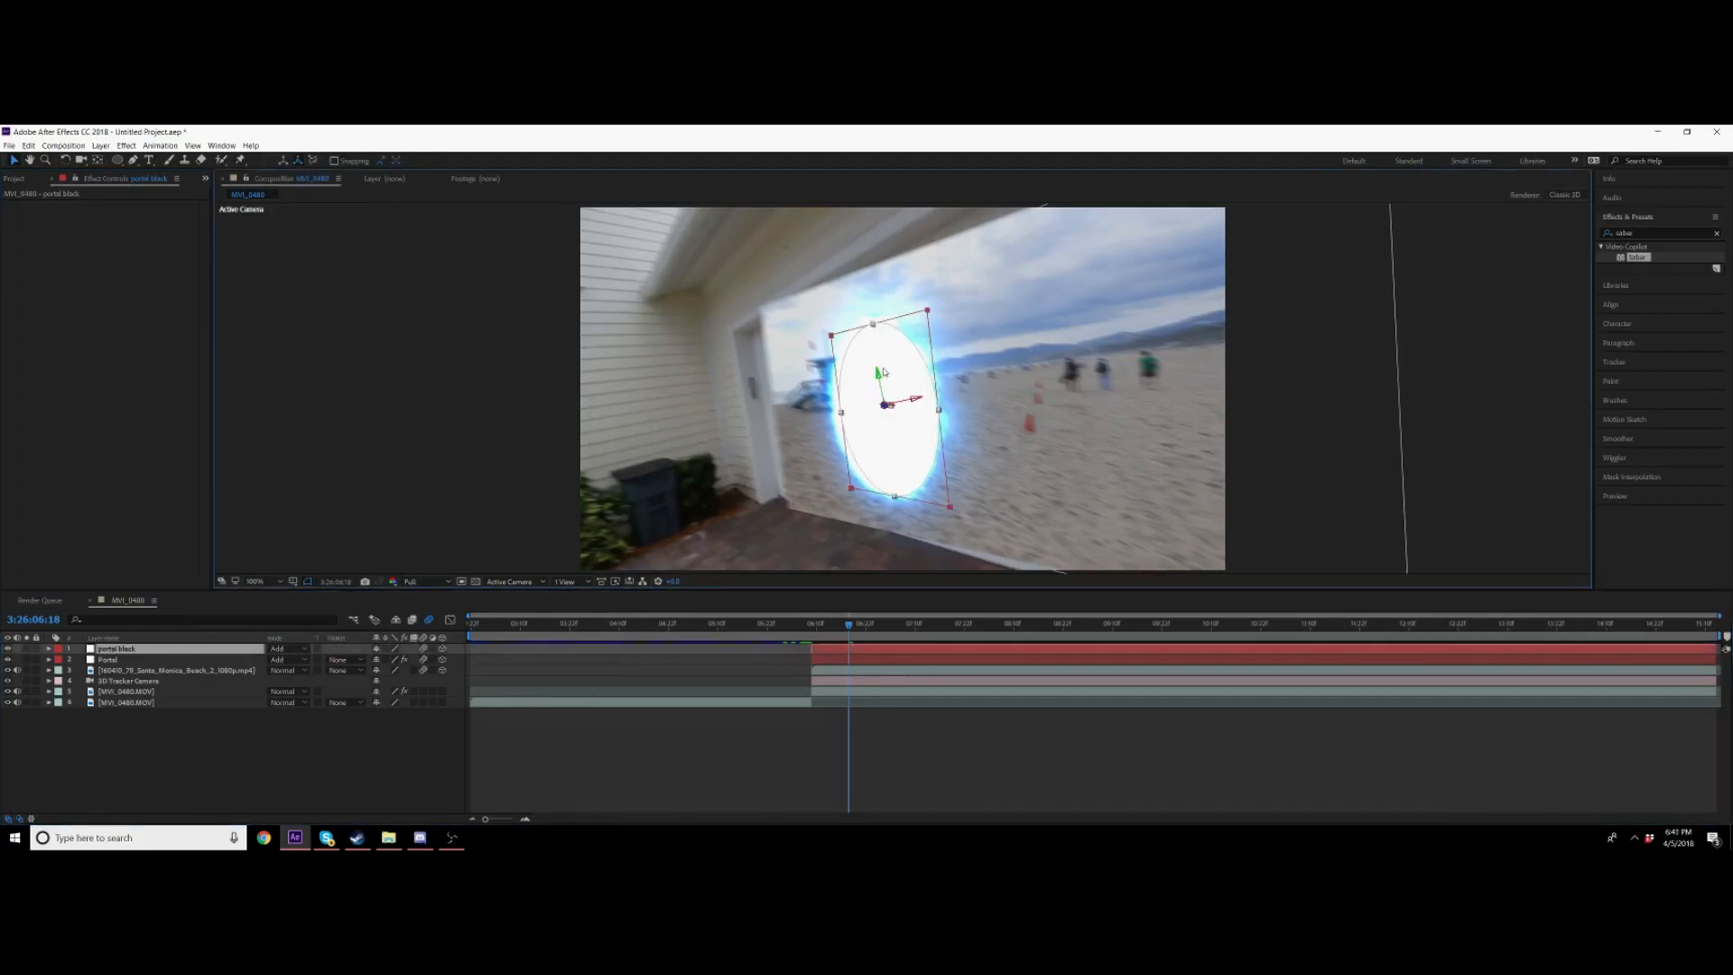
pyautogui.doubleClick(216, 648)
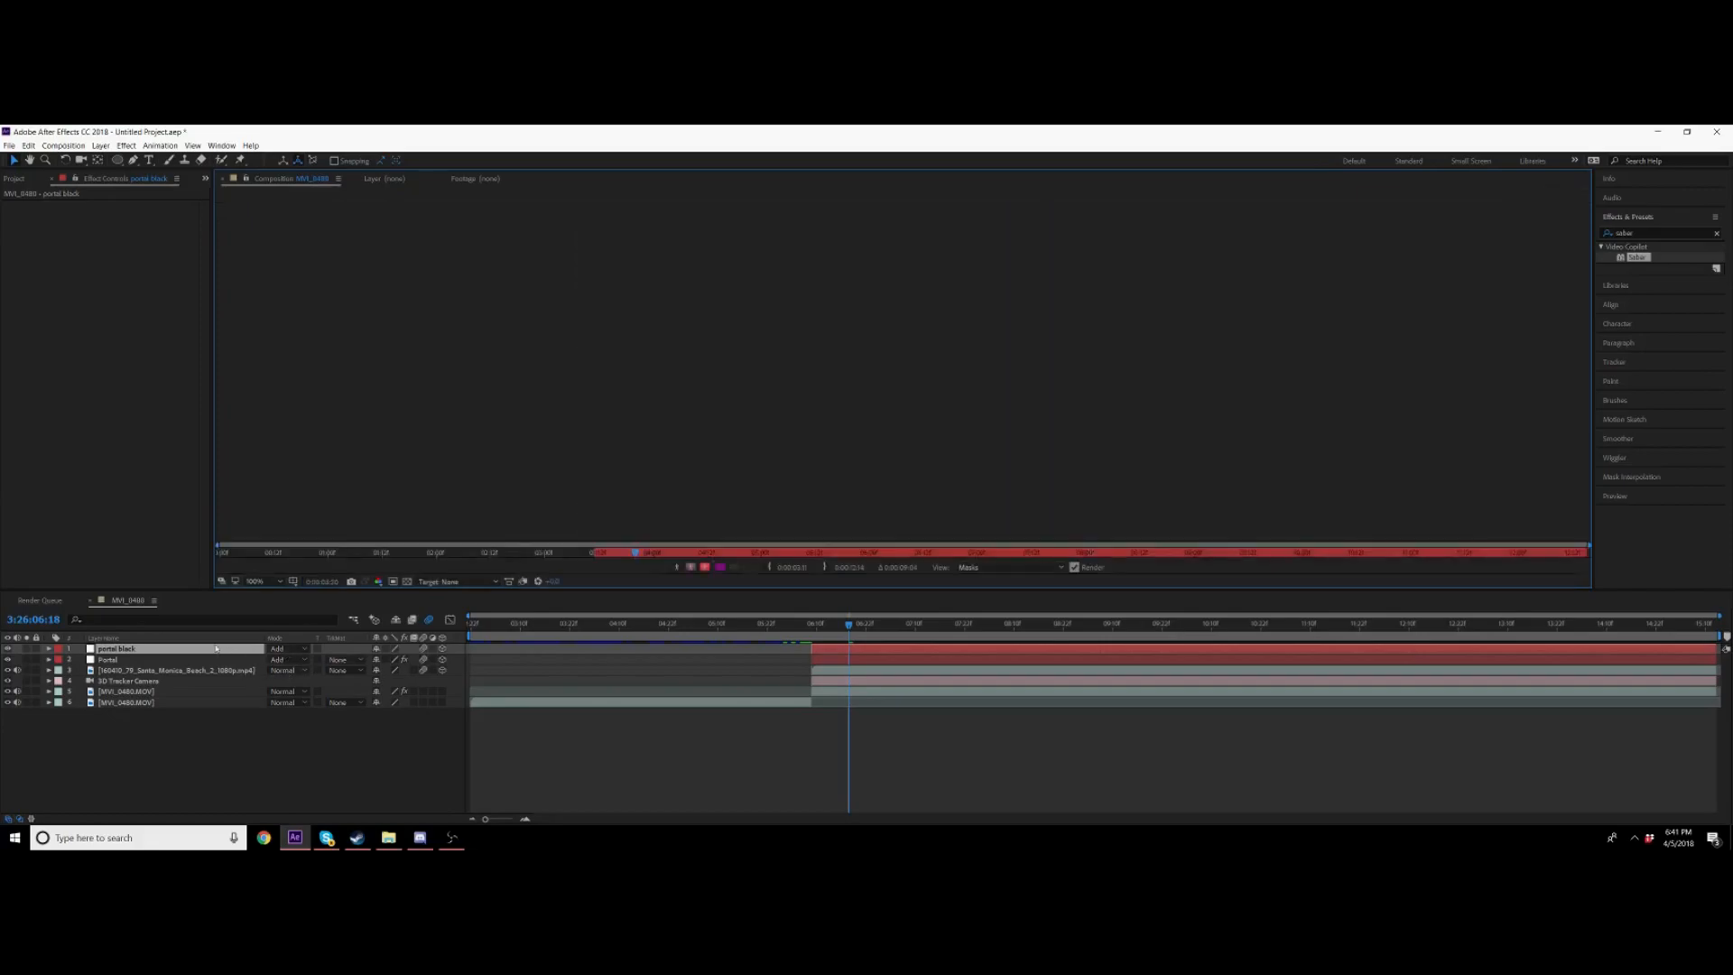
pyautogui.click(287, 176)
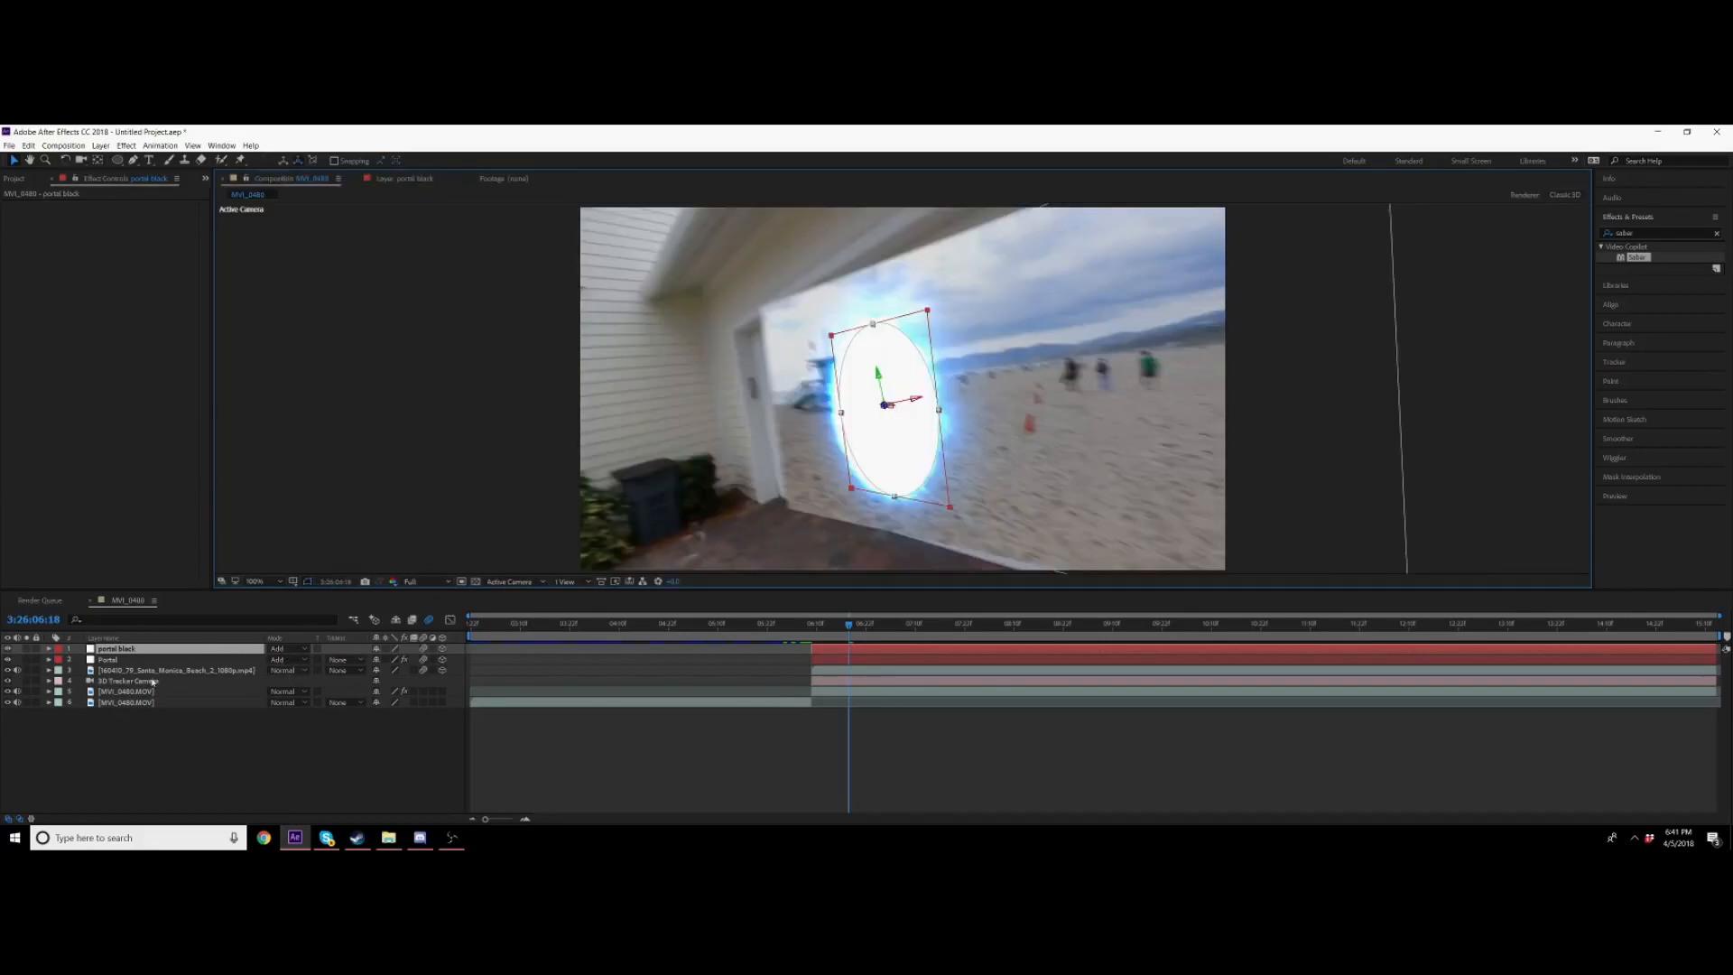
# Step: Rename the duplicated layer to portal white
pyautogui.click(119, 652)
pyautogui.press('Return')
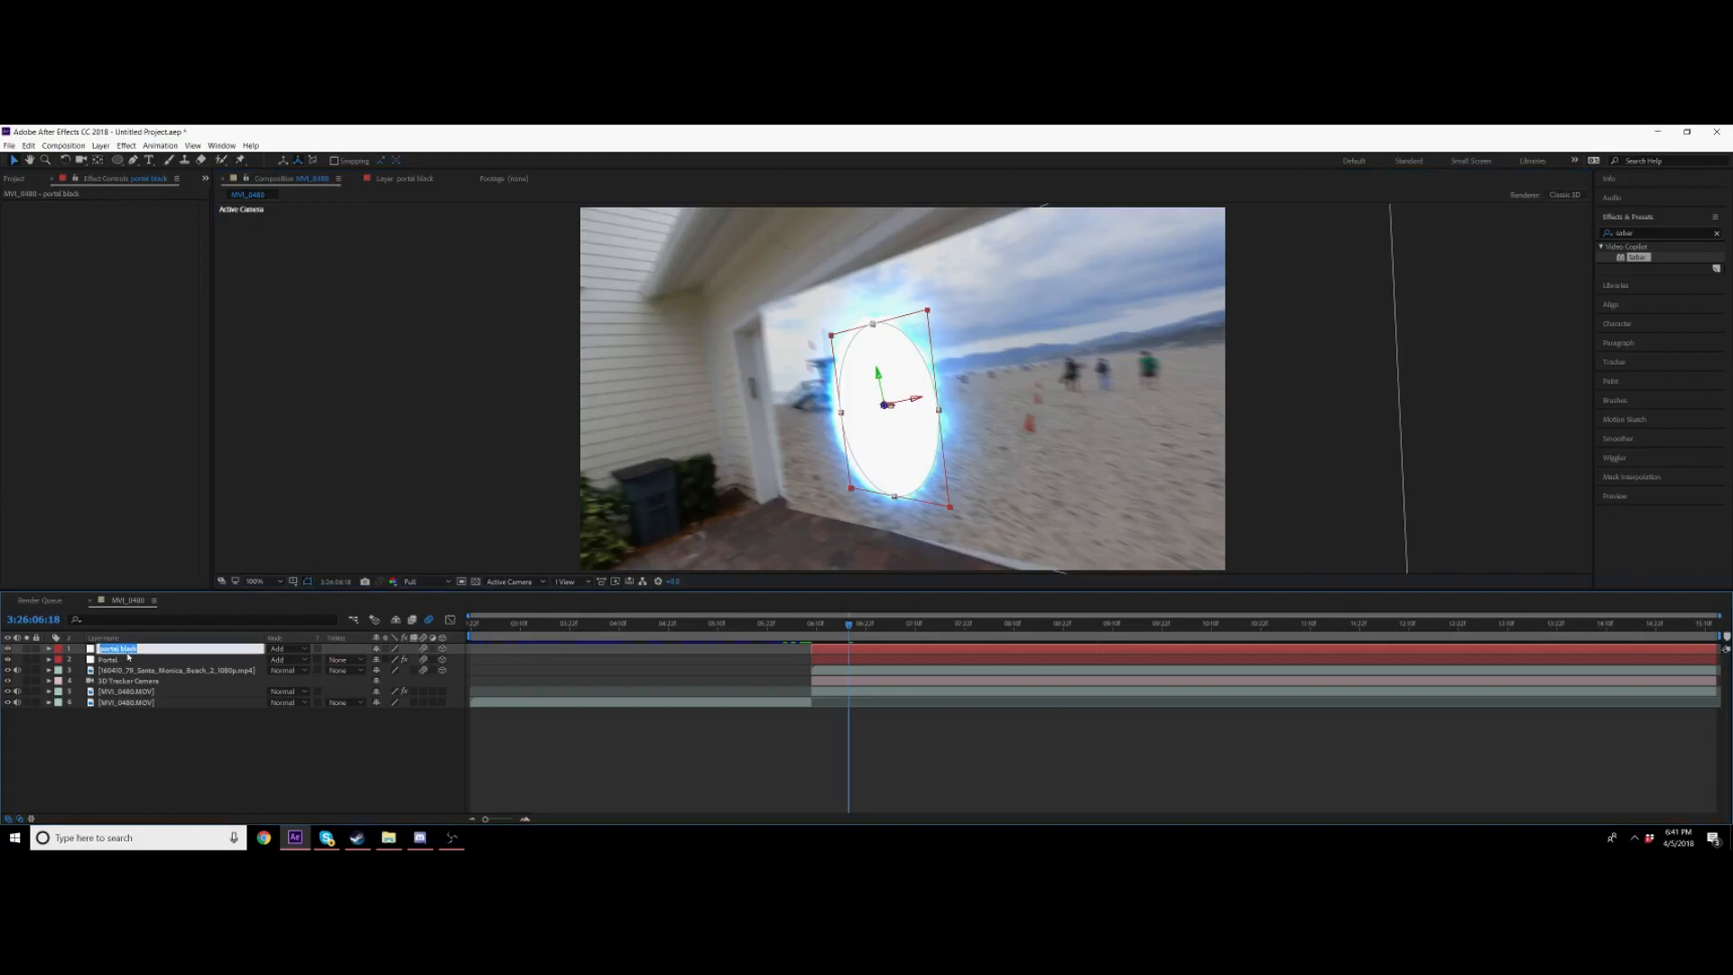
pyautogui.write('portal white')
pyautogui.press('Return')
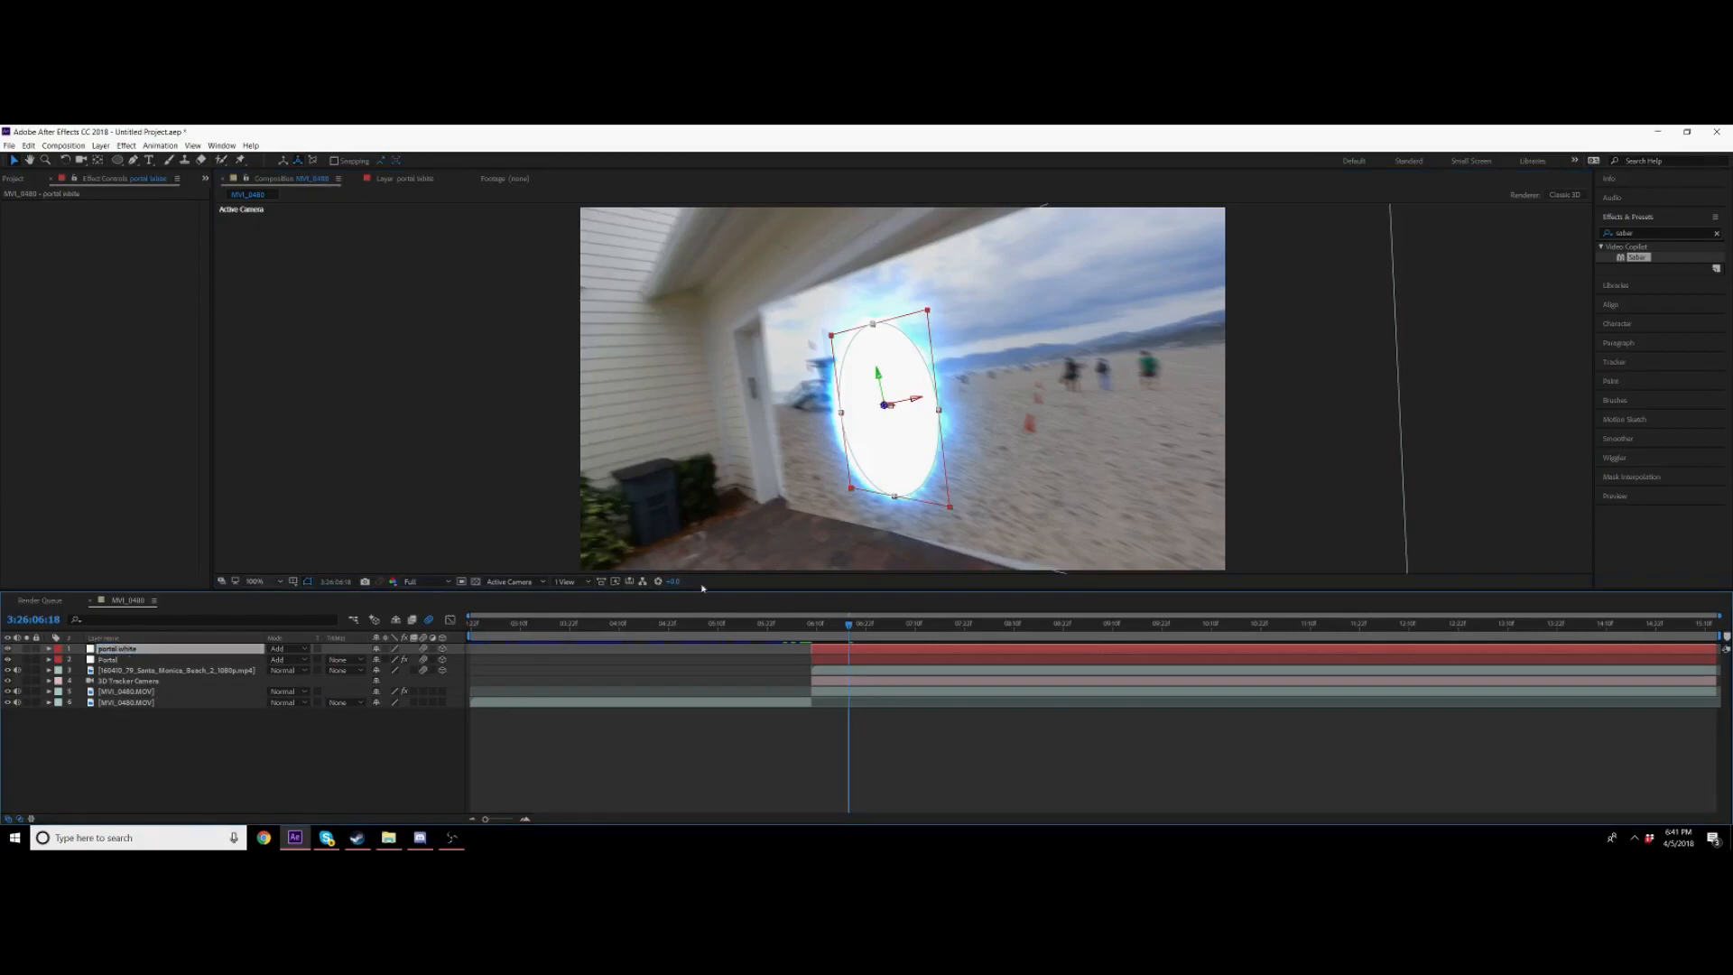
# Step: Set the portal white layer's blending mode to Normal and preview
pyautogui.click(304, 650)
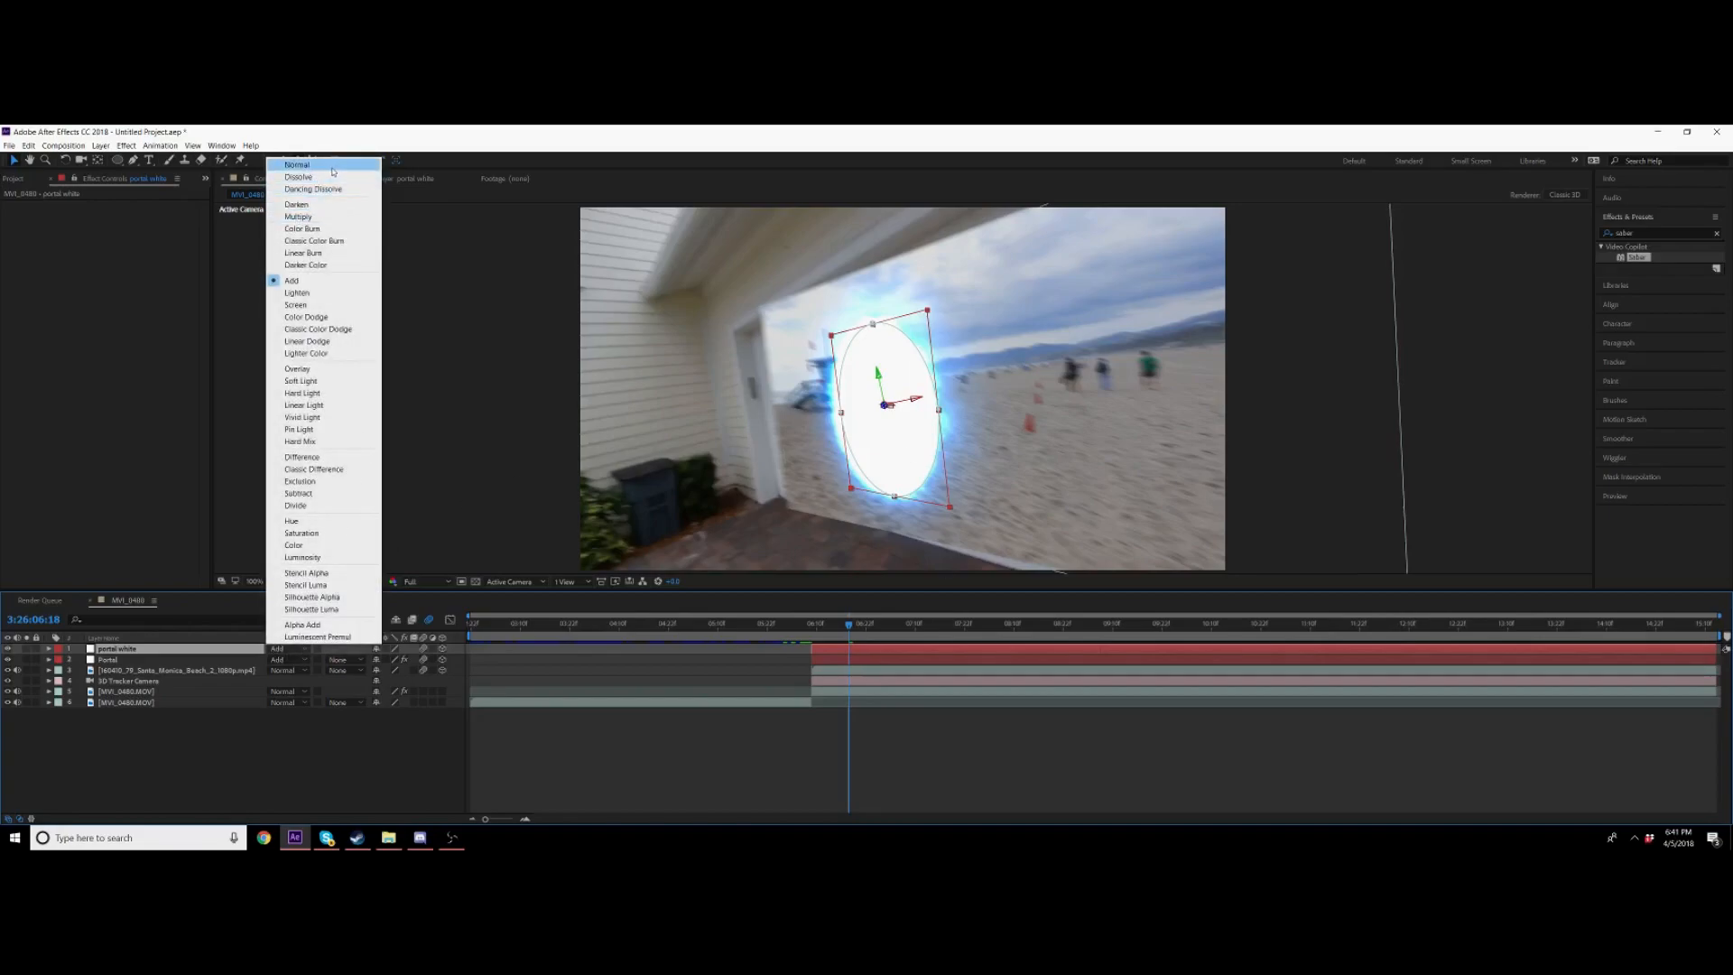
pyautogui.click(302, 164)
pyautogui.press('space')
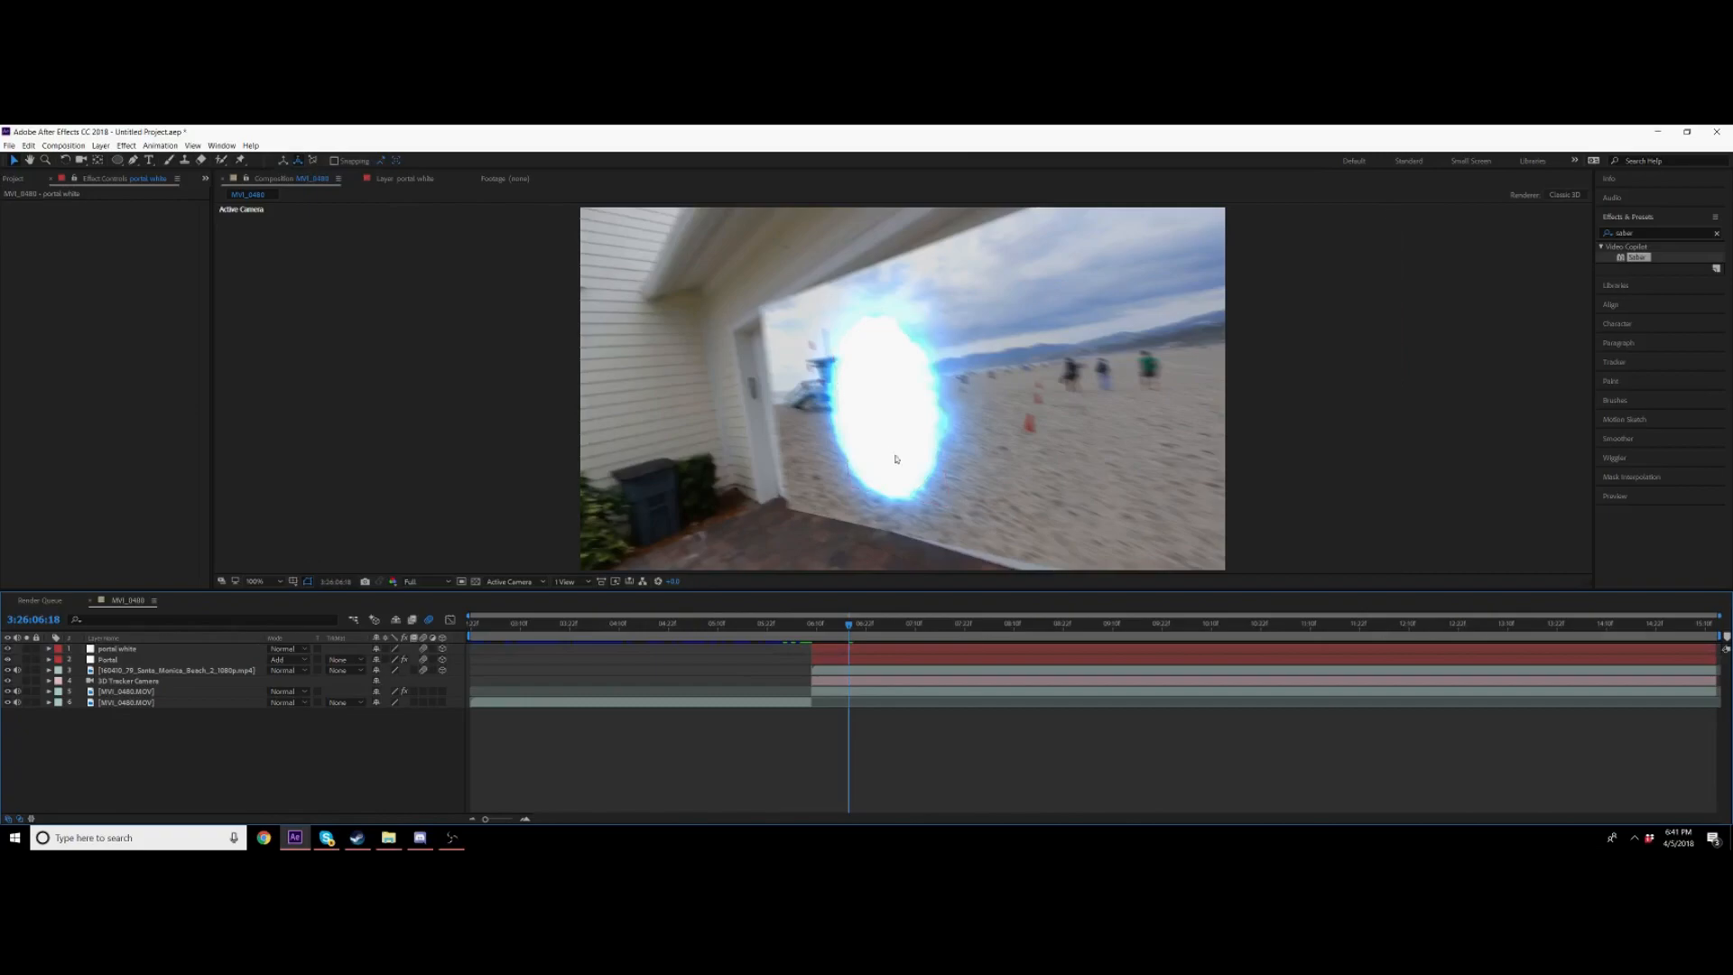
# Step: Move the portal white layer below the Portal layer in the layer stack
pyautogui.click(860, 625)
pyautogui.moveTo(860, 625); pyautogui.dragTo(1397, 626)
pyautogui.moveTo(859, 623); pyautogui.dragTo(816, 627)
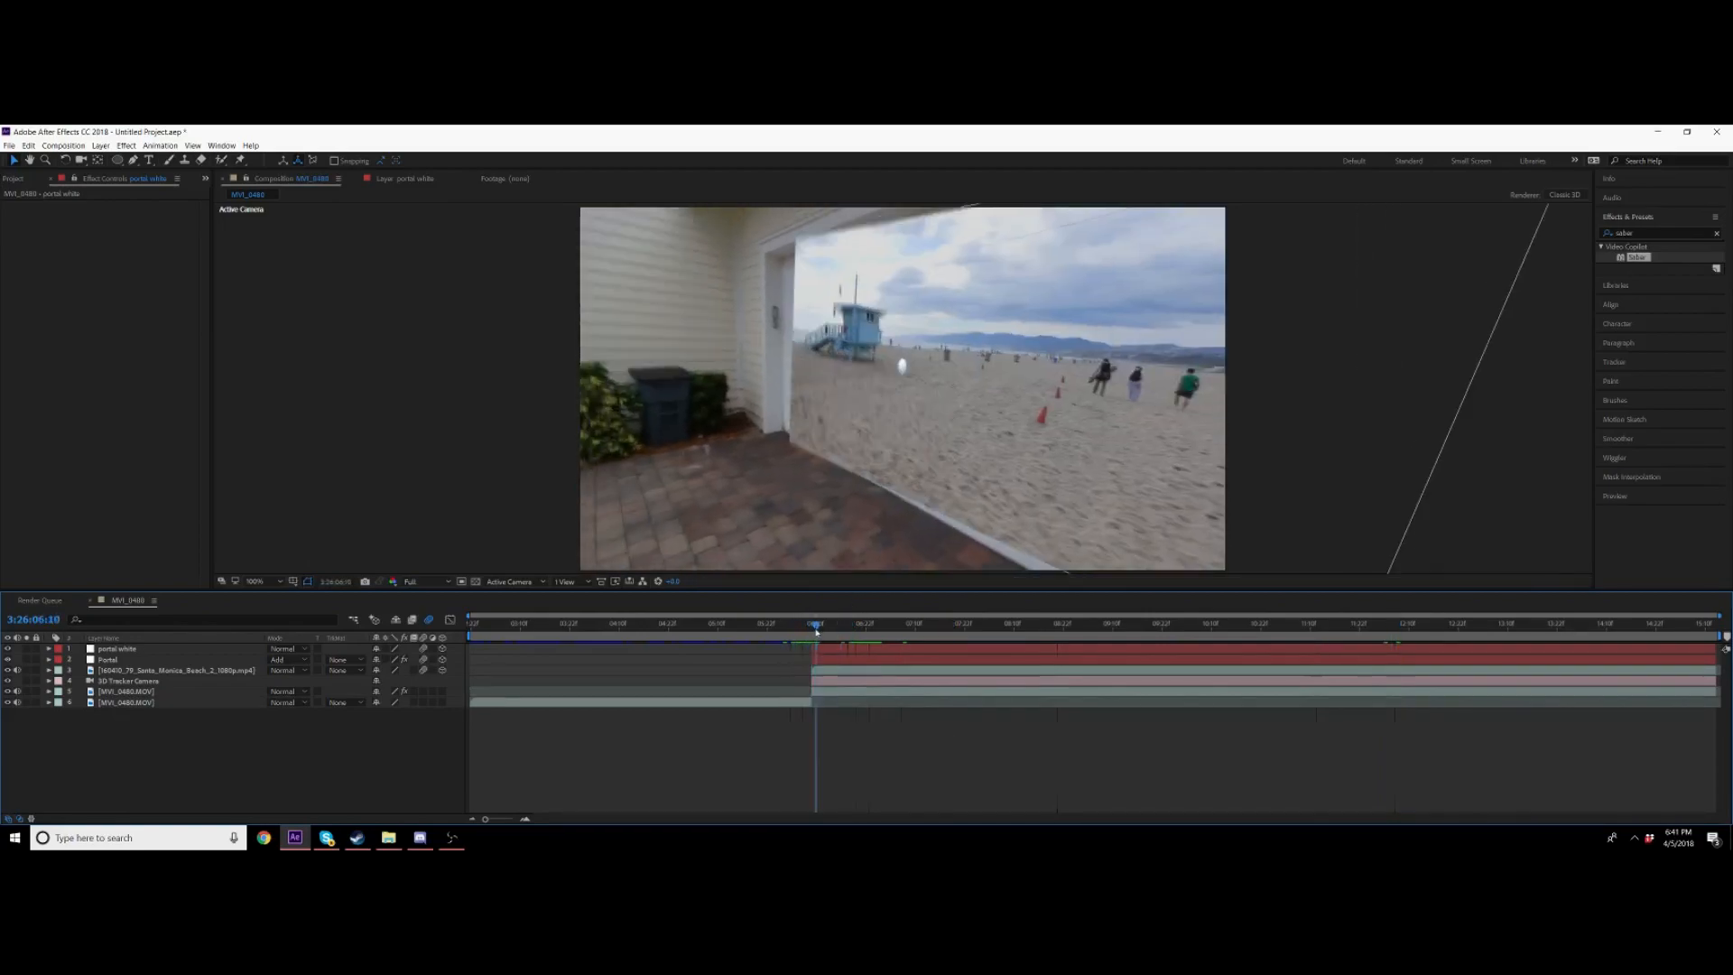
pyautogui.click(836, 653)
pyautogui.click(844, 635)
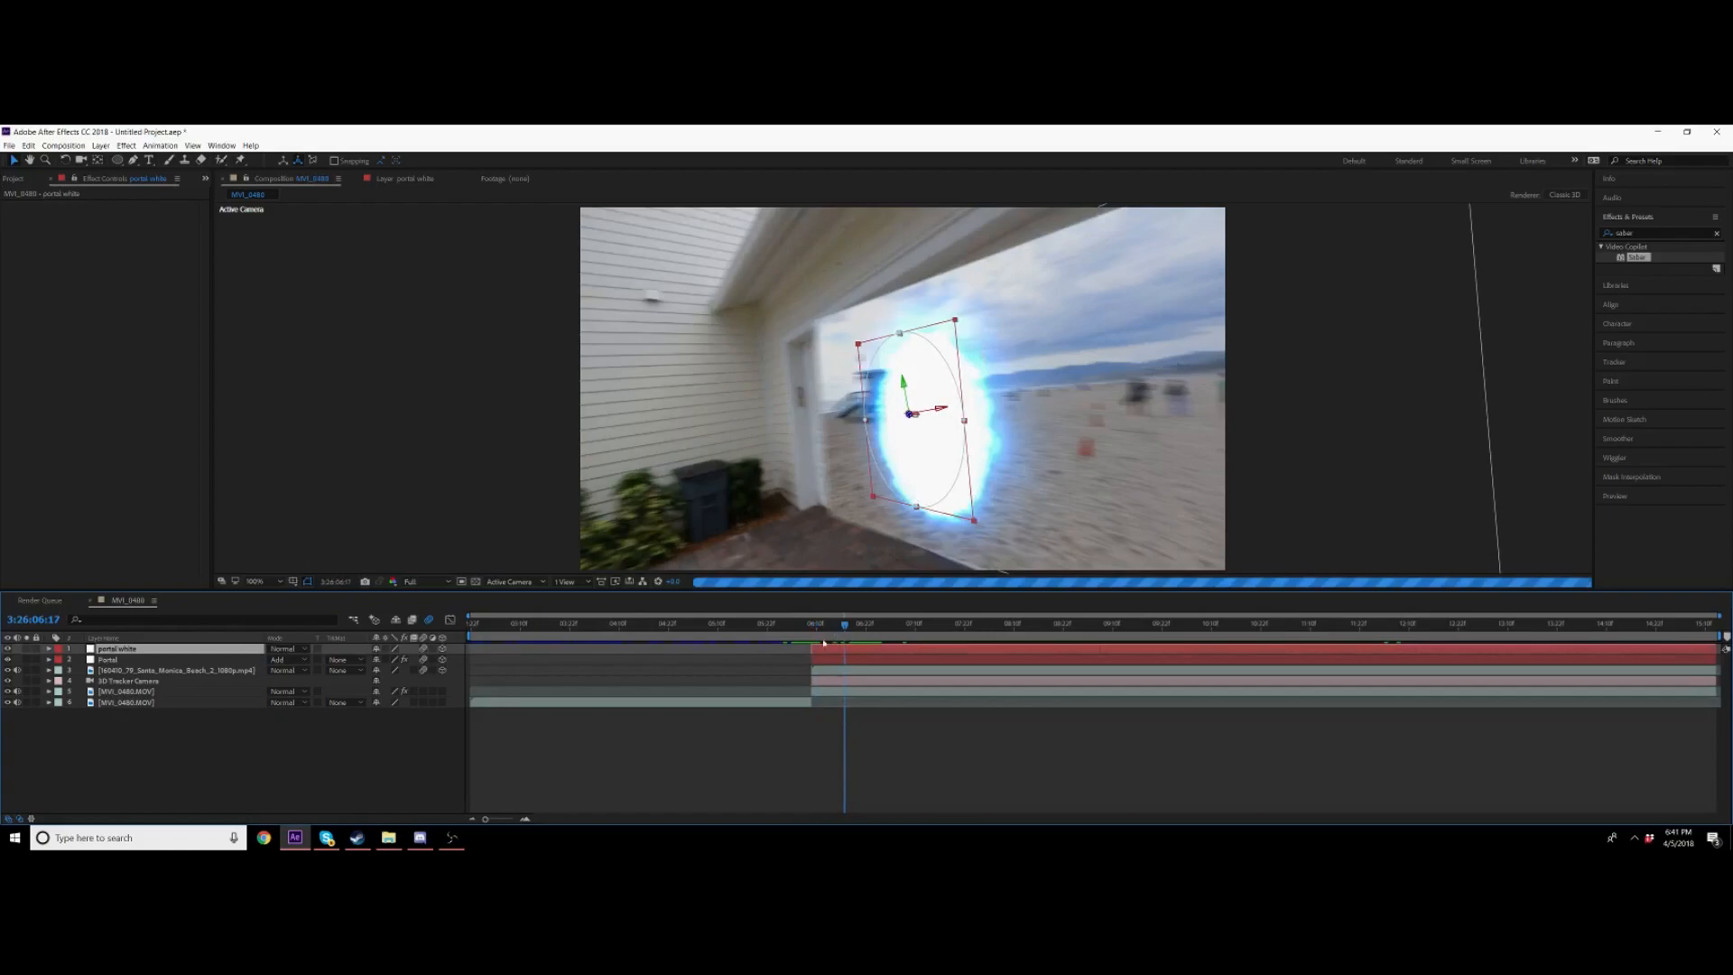
pyautogui.click(138, 671)
pyautogui.moveTo(140, 649); pyautogui.dragTo(144, 666)
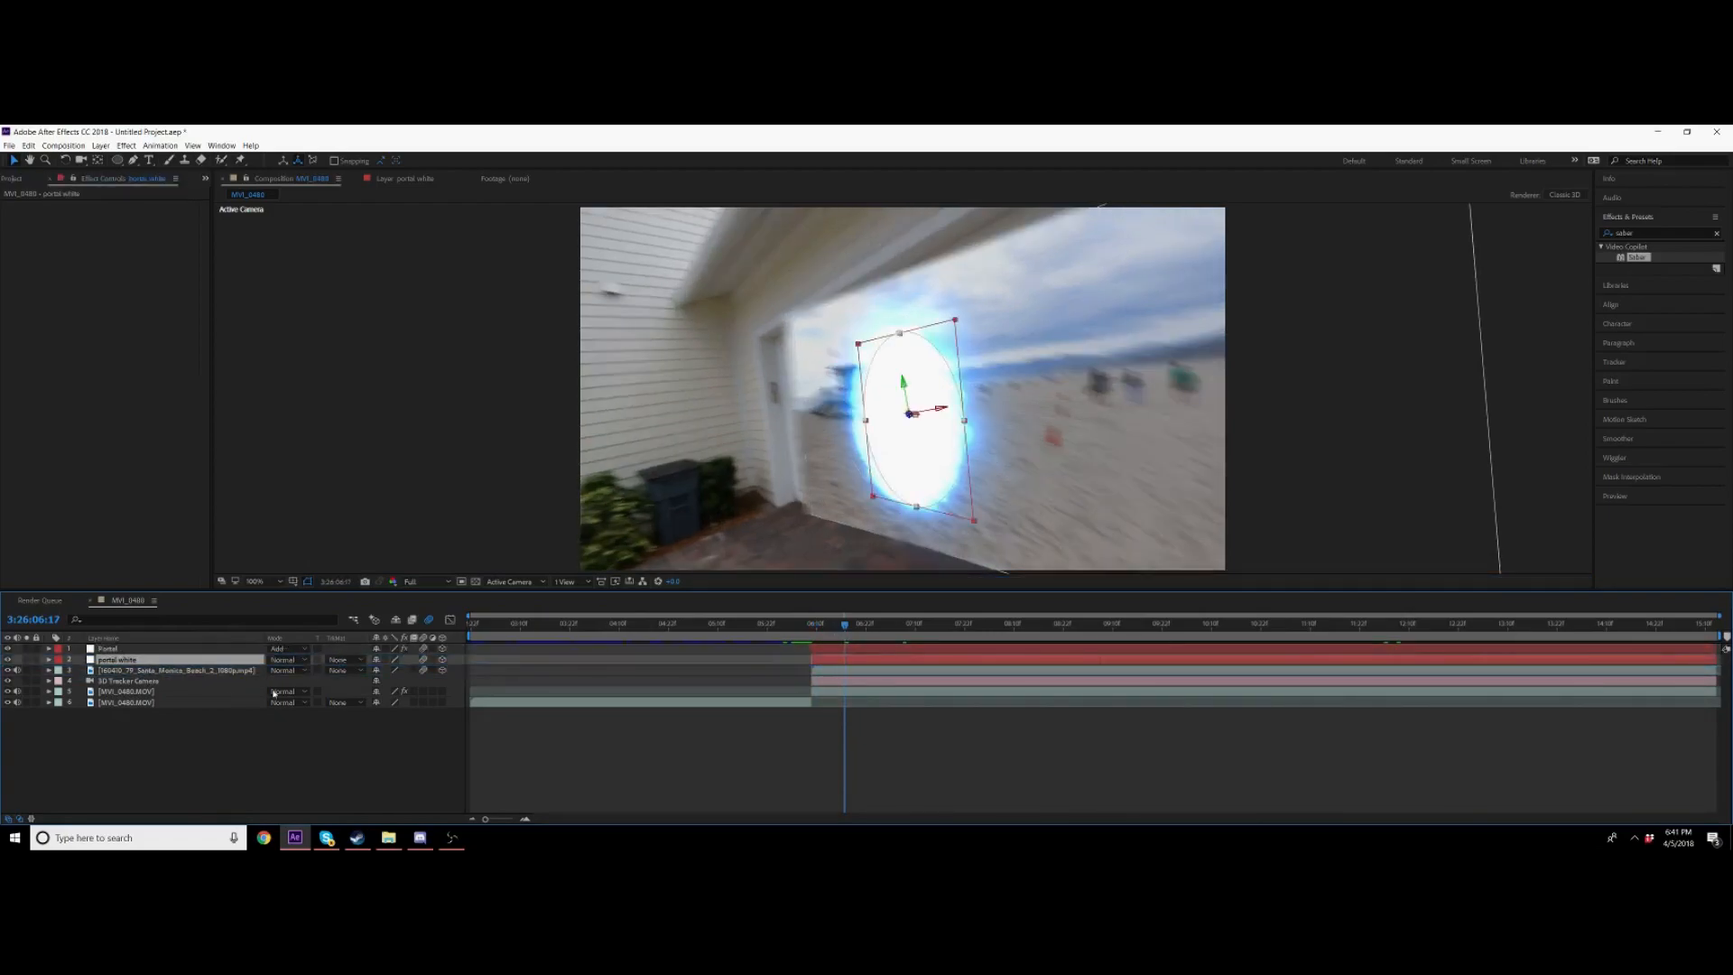
# Step: Try setting the portal white layer's track matte to Alpha Matte "Portal", then remove it
pyautogui.click(352, 659)
pyautogui.click(376, 689)
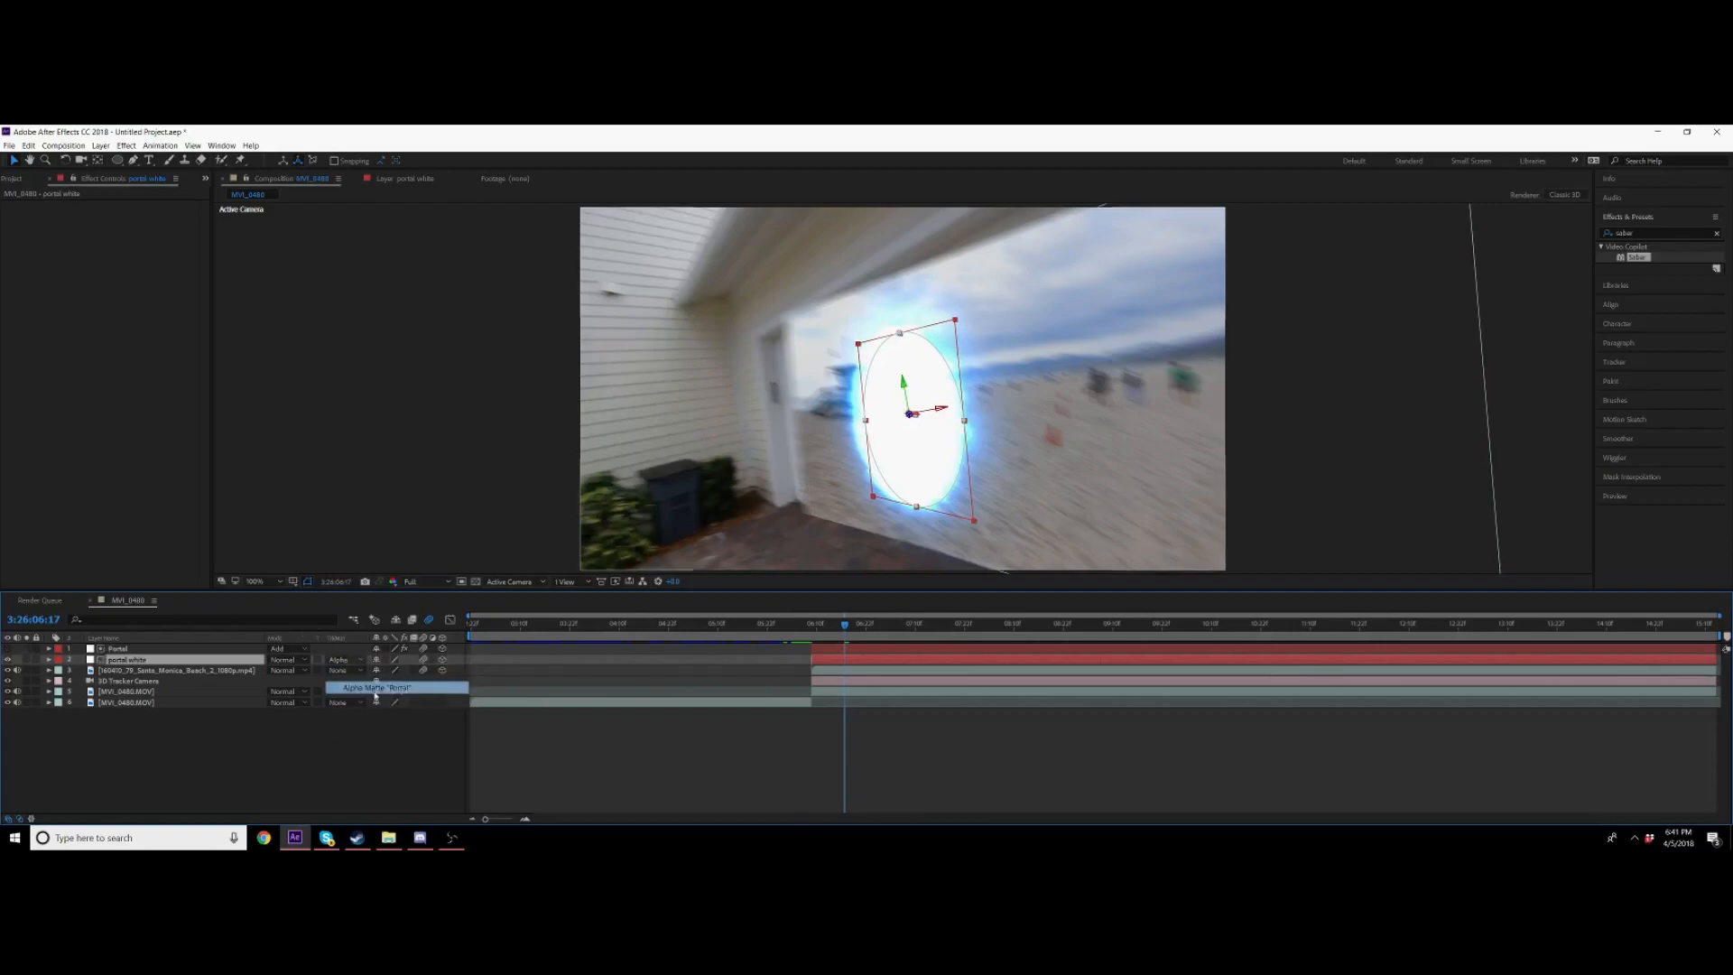
pyautogui.click(344, 661)
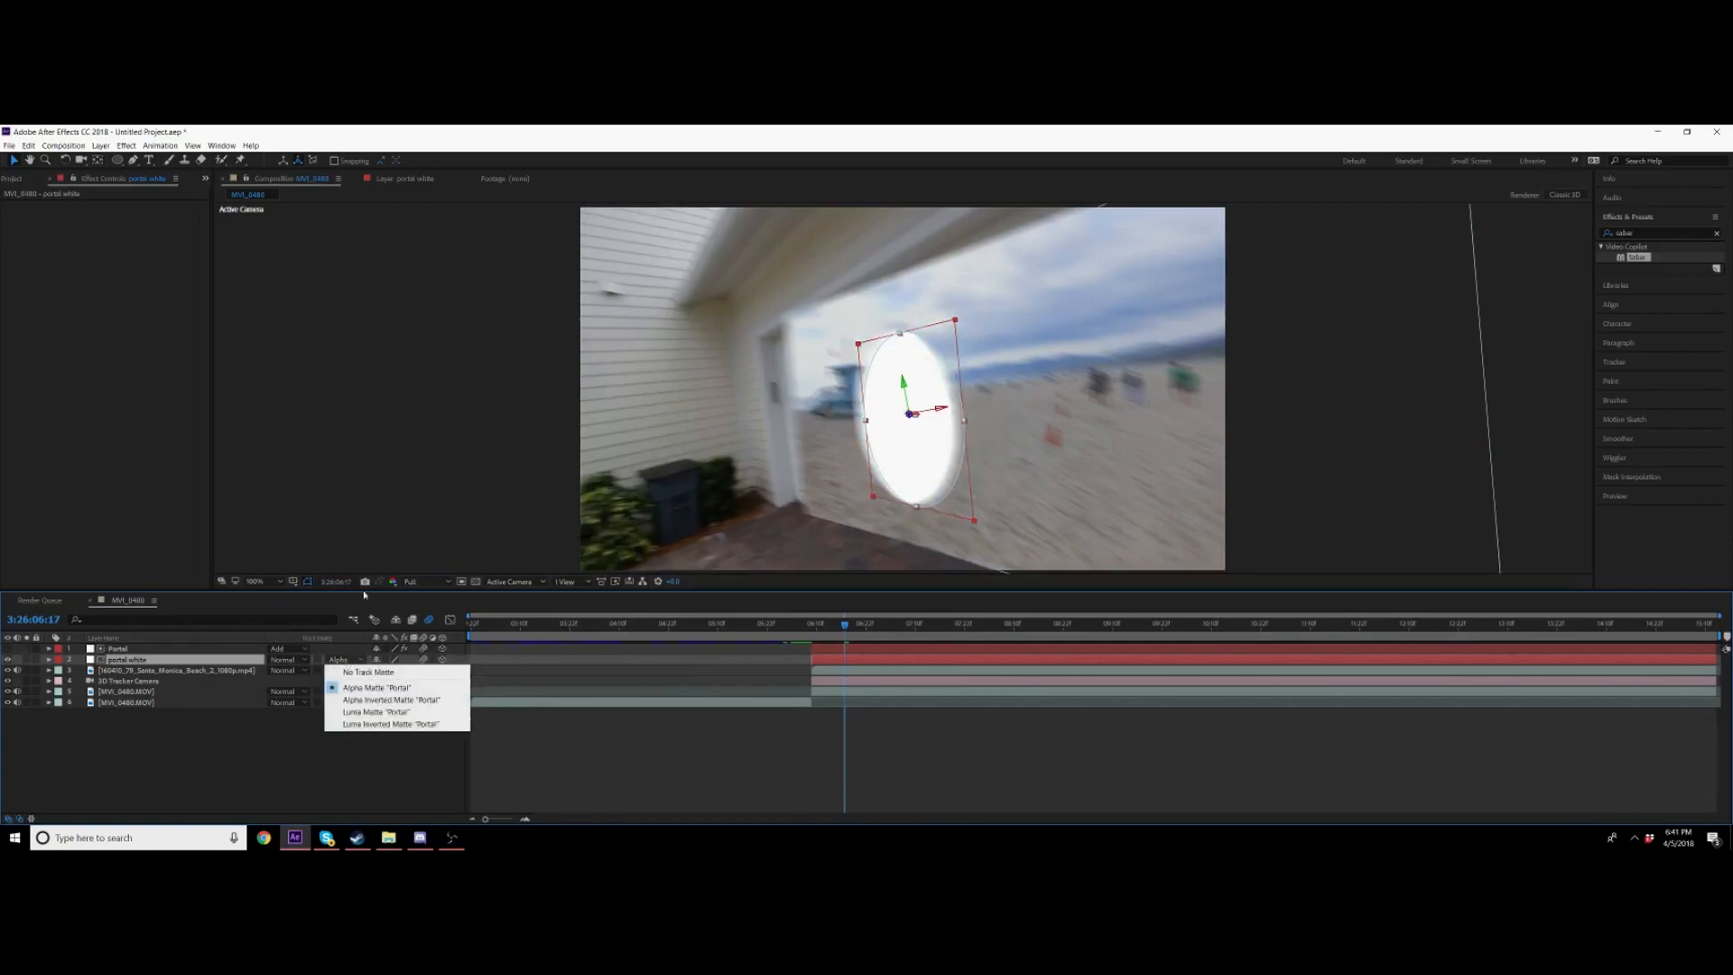
pyautogui.click(354, 671)
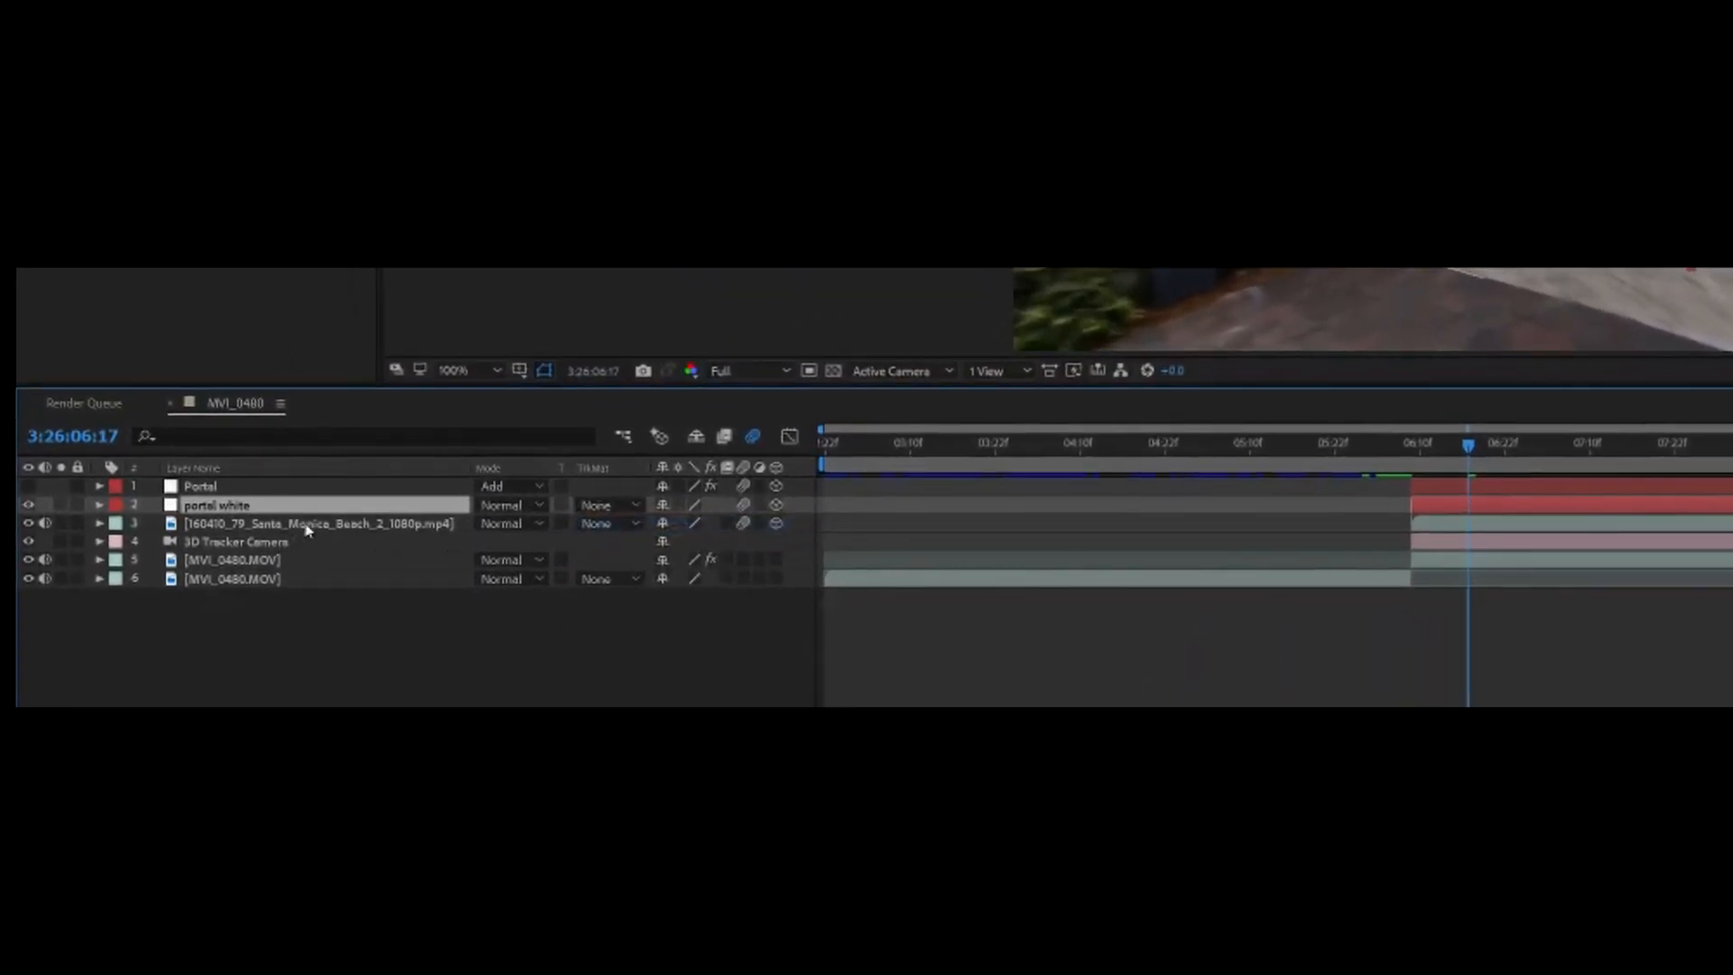
# Step: Set the beach footage layer's track matte to Alpha Matte using the portal white layer
pyautogui.click(307, 525)
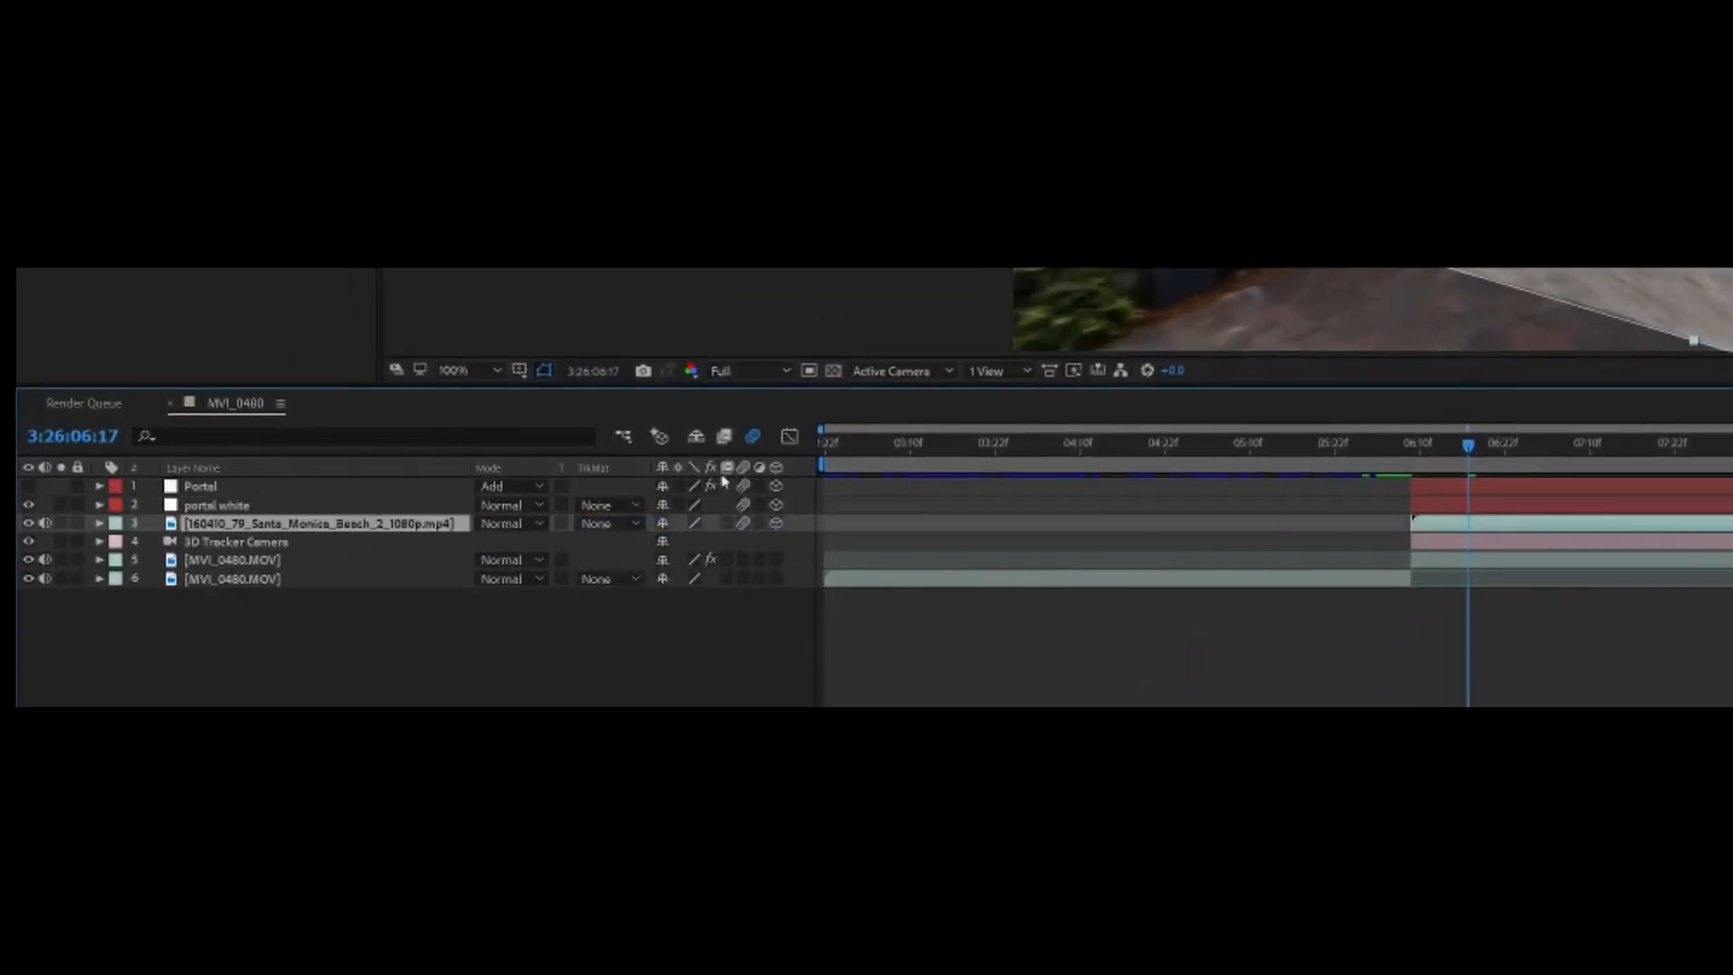
pyautogui.click(603, 523)
pyautogui.click(670, 572)
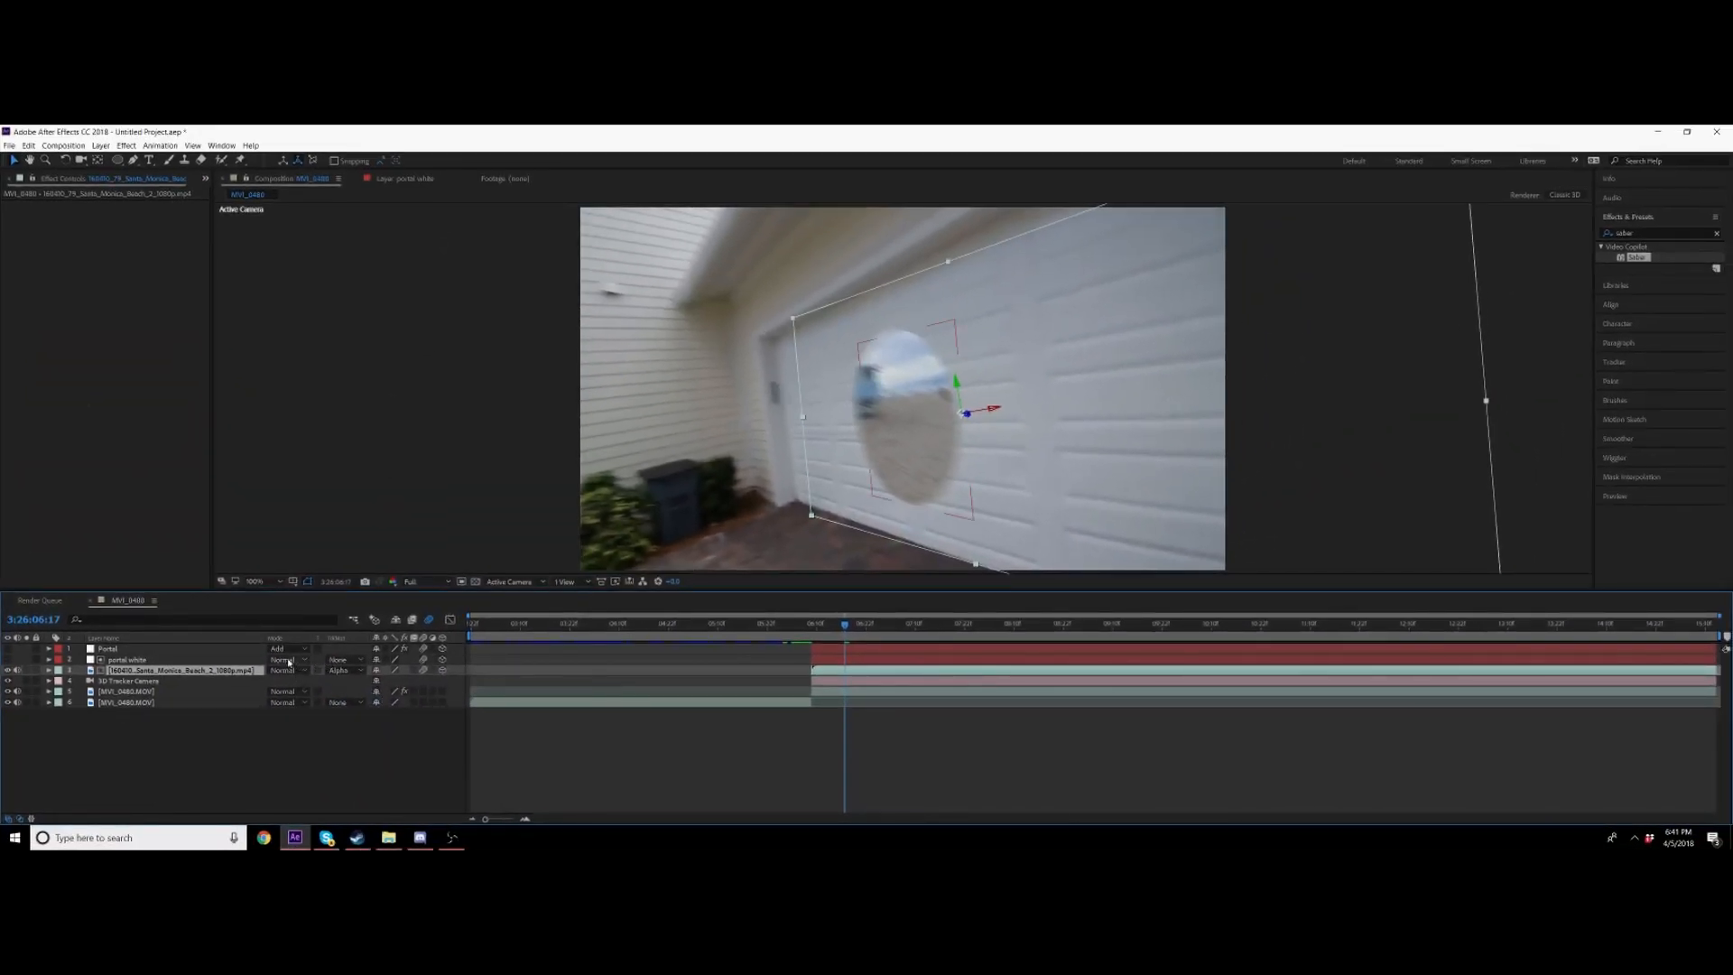
# Step: Try setting the portal white layer's track matte to Alpha Matte and undo it
pyautogui.click(104, 661)
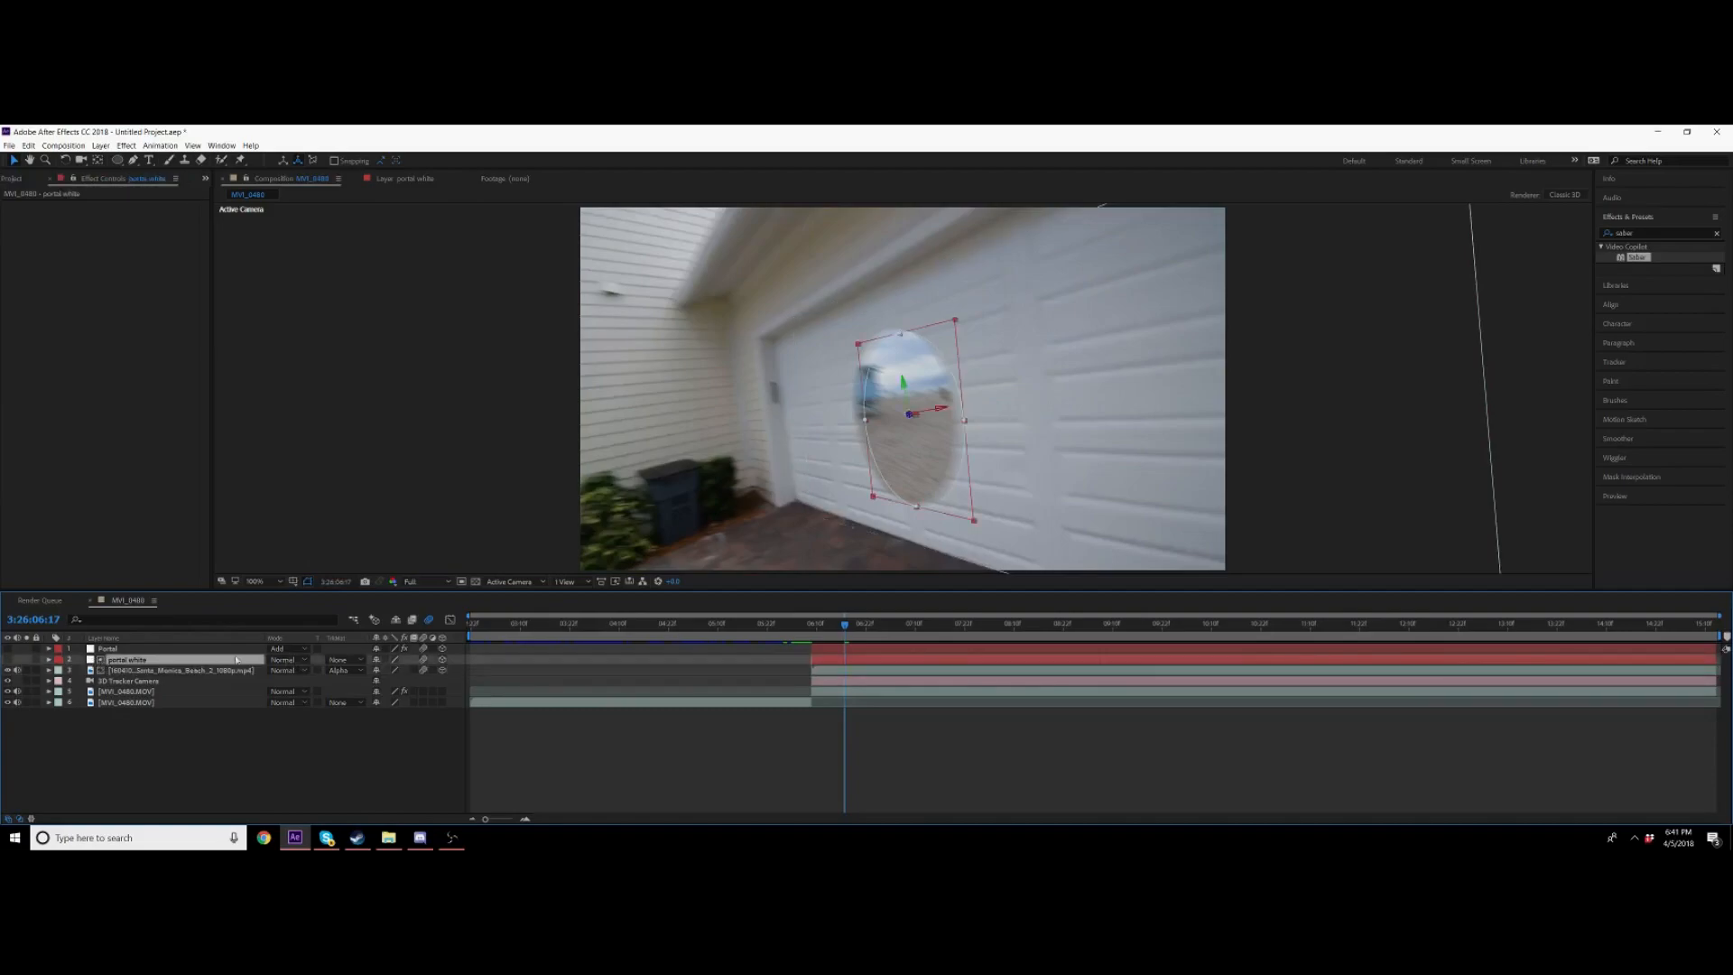
pyautogui.click(343, 660)
pyautogui.click(335, 682)
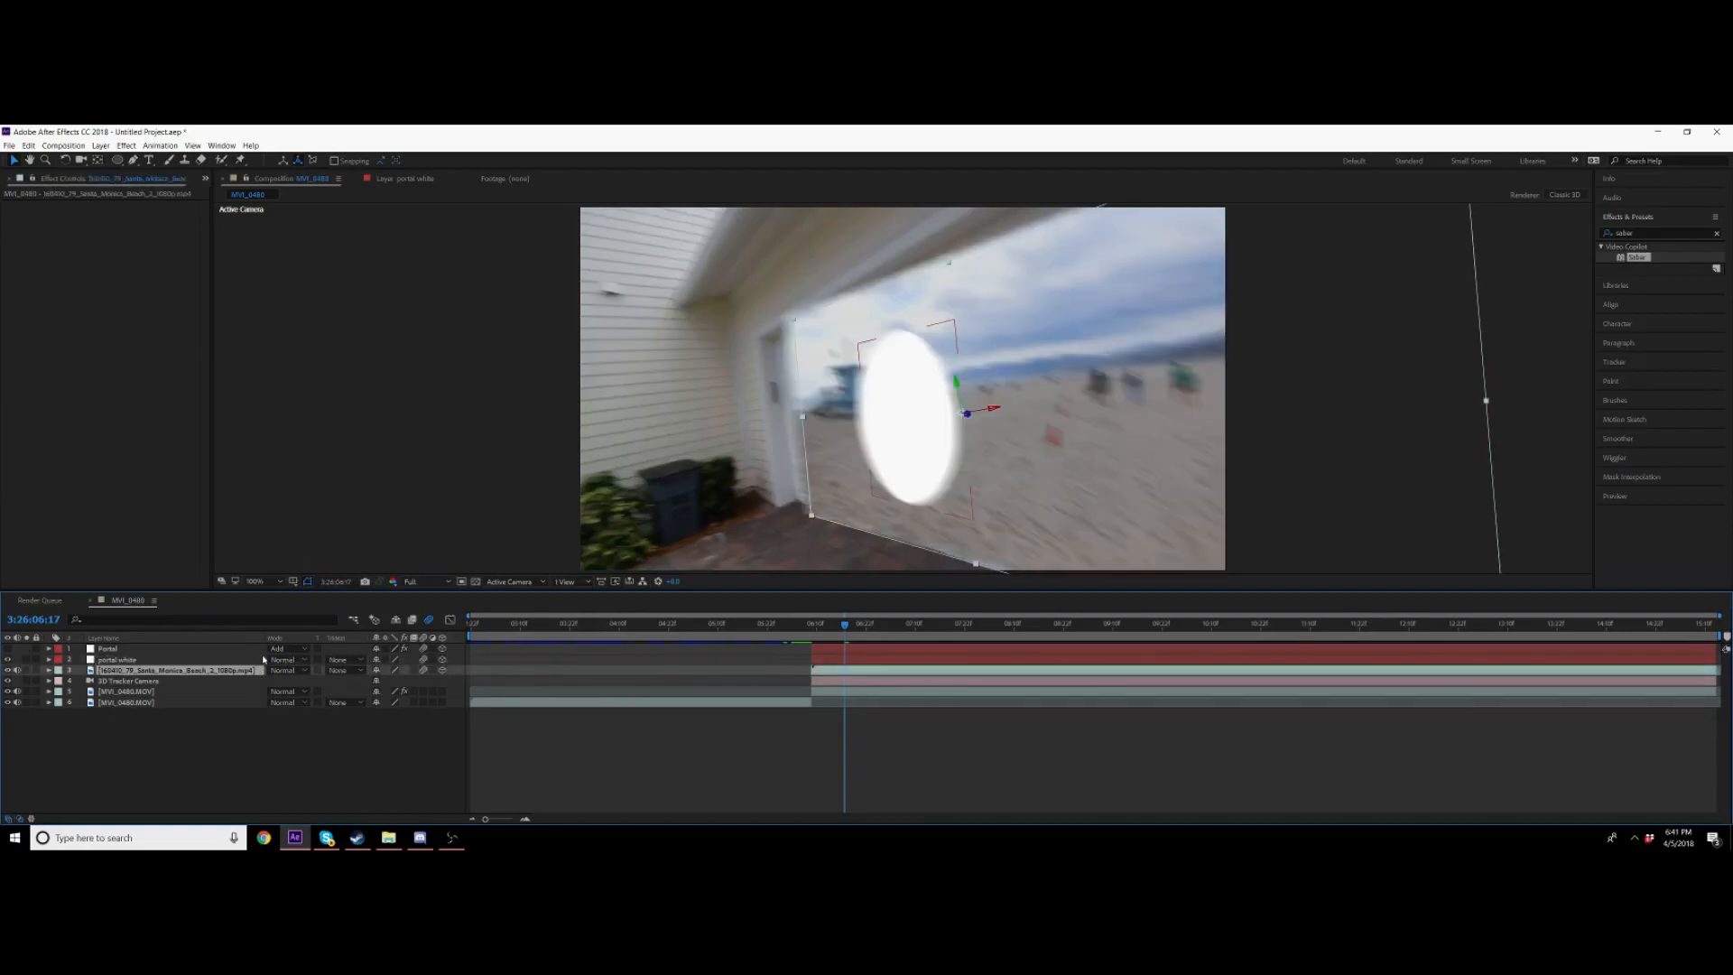
pyautogui.hotkey('ctrl', 'z')
pyautogui.click(343, 669)
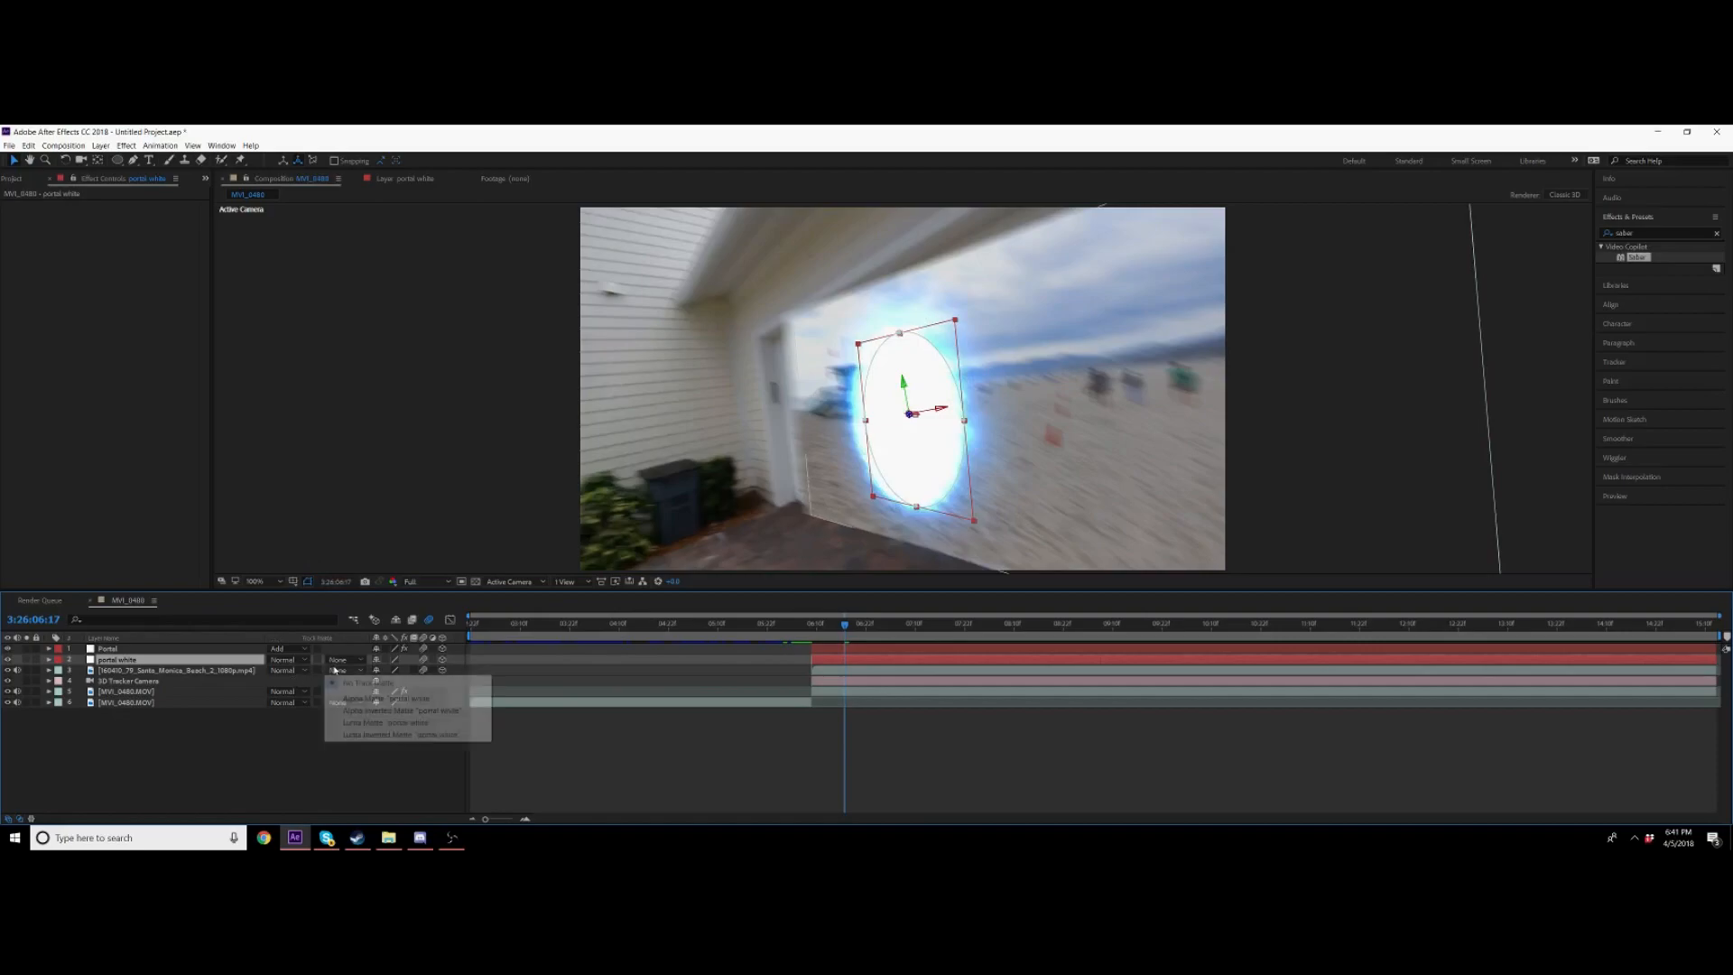
pyautogui.click(185, 693)
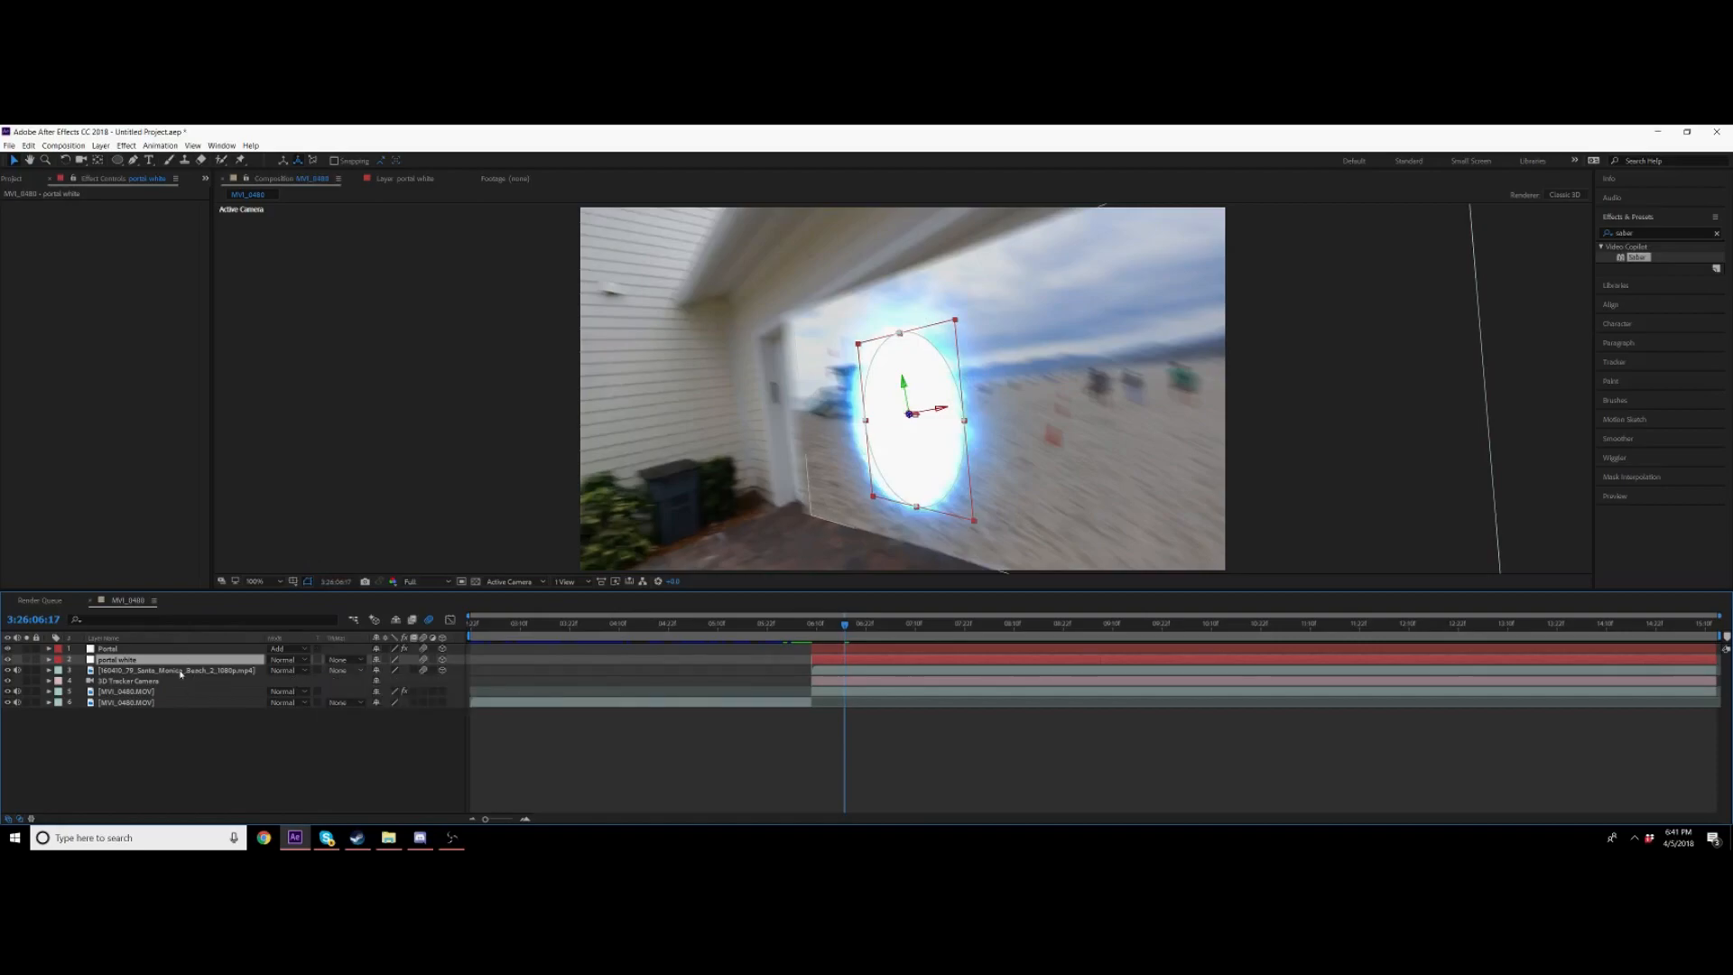
# Step: Apply Alpha Matte "portal white" as the track matte of the beach footage layer
pyautogui.click(145, 670)
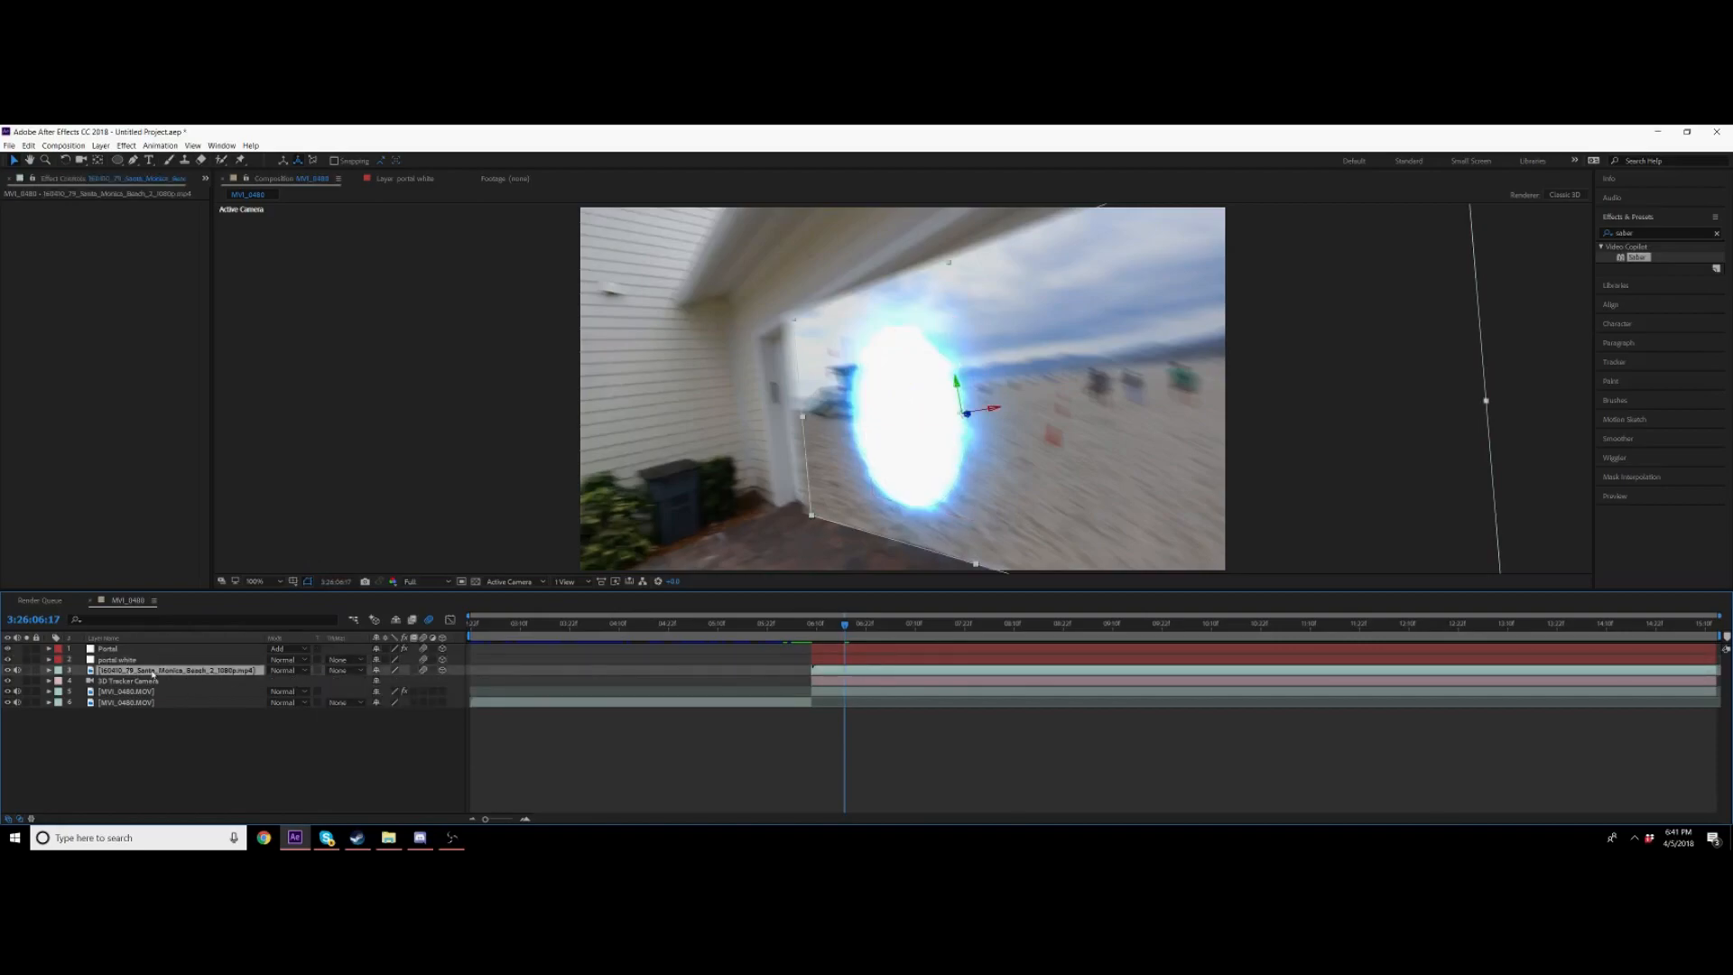
pyautogui.click(129, 660)
pyautogui.click(214, 671)
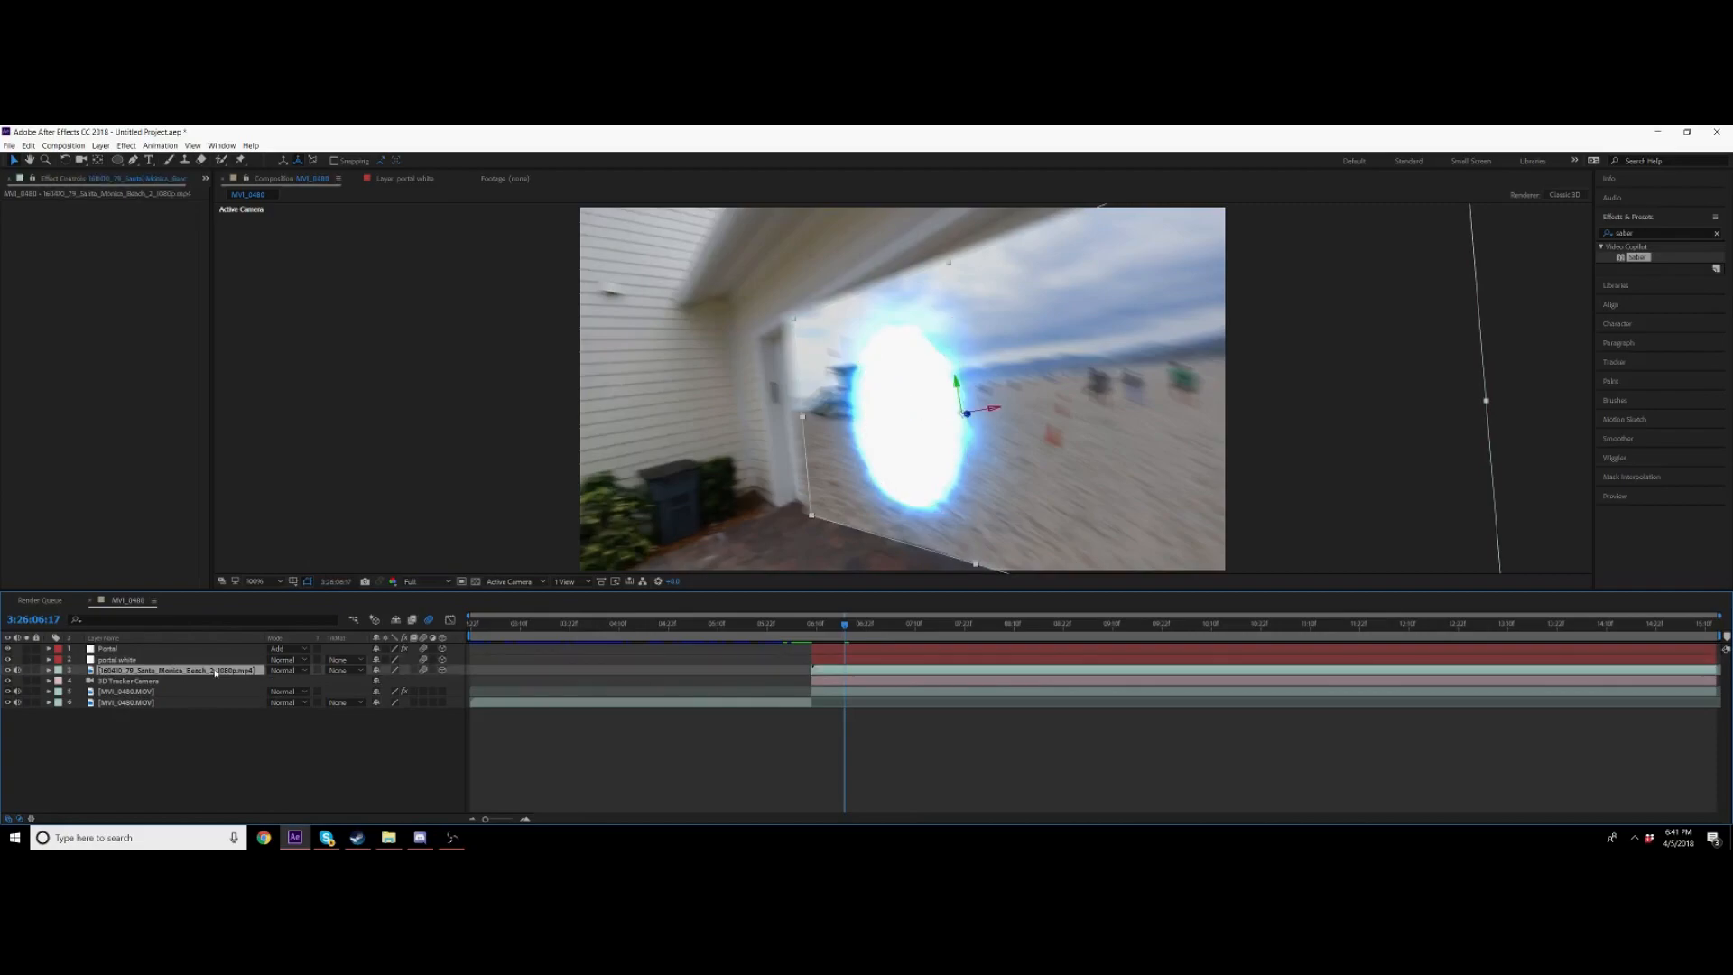
pyautogui.click(359, 670)
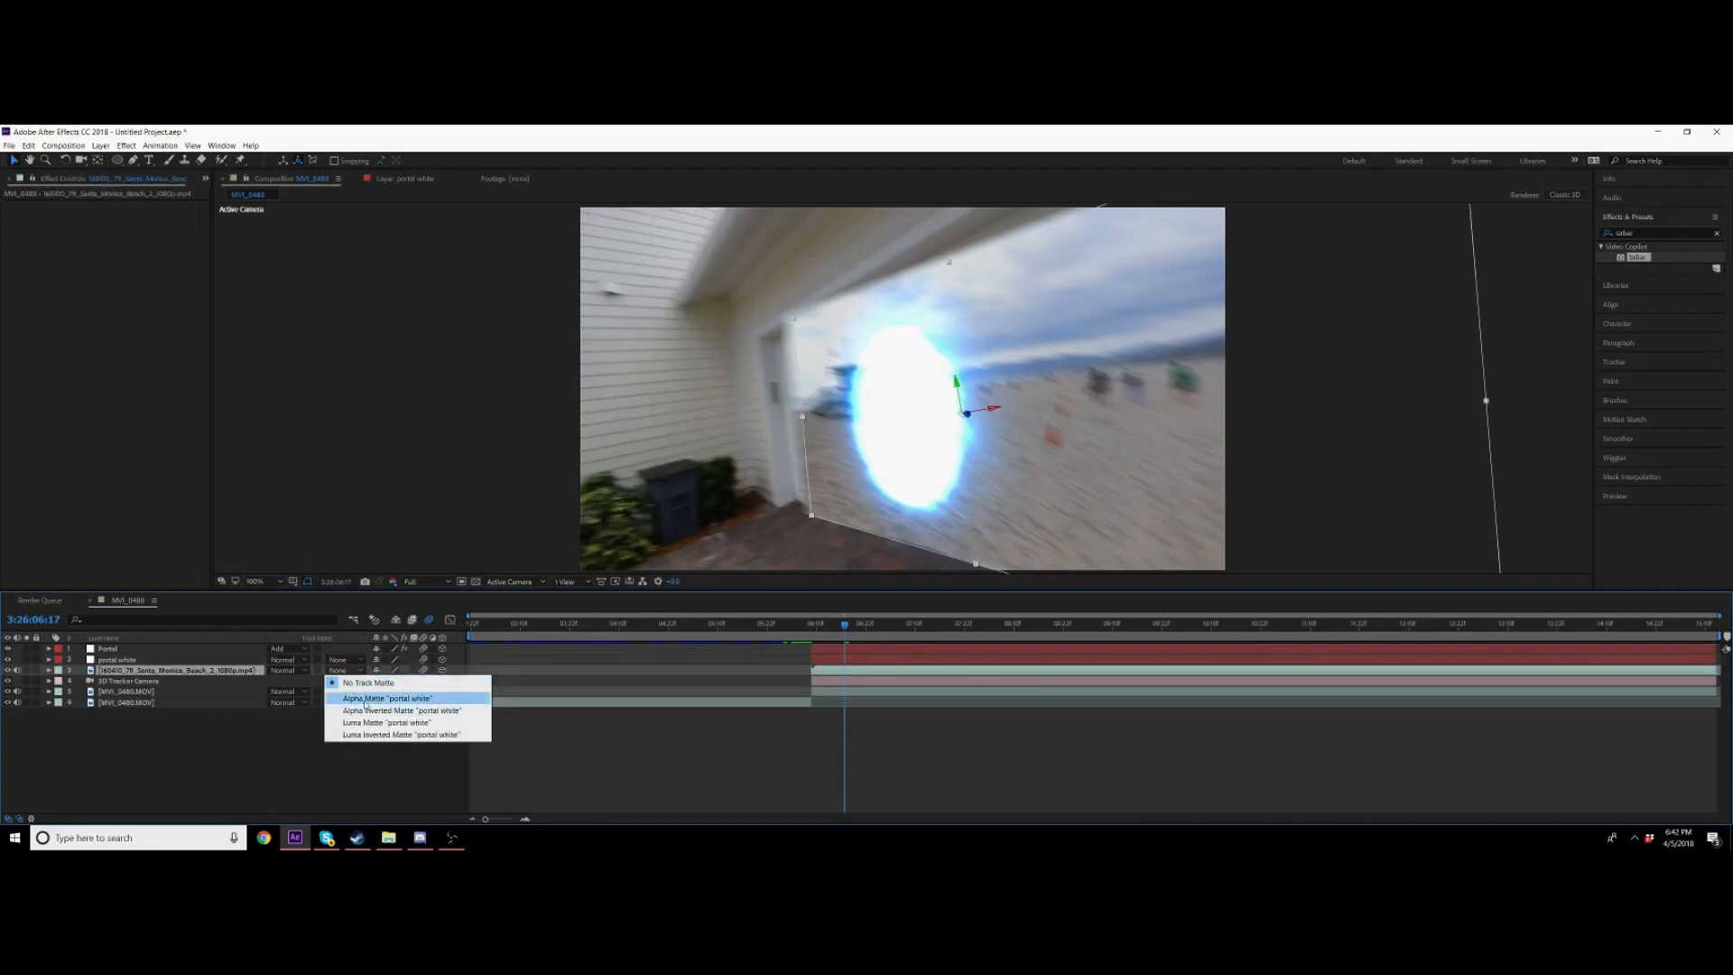
pyautogui.click(366, 700)
# Step: Preview the composition to check the beach footage showing through the portal
pyautogui.press('space')
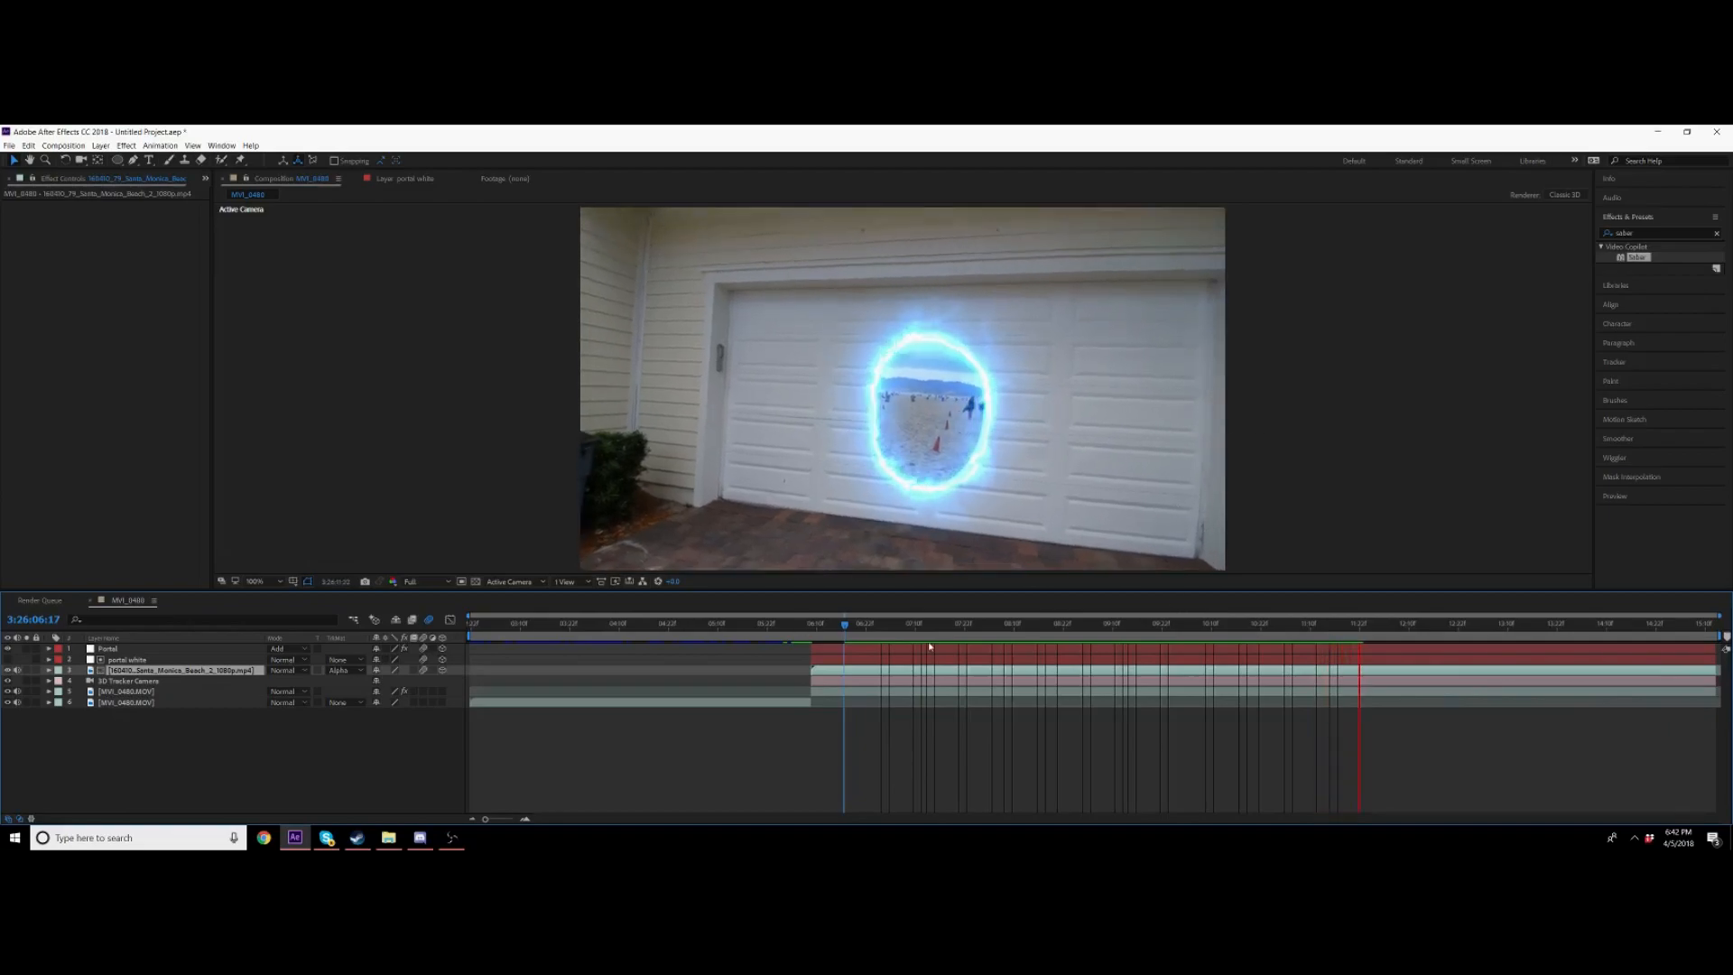
pyautogui.moveTo(860, 626); pyautogui.dragTo(835, 645)
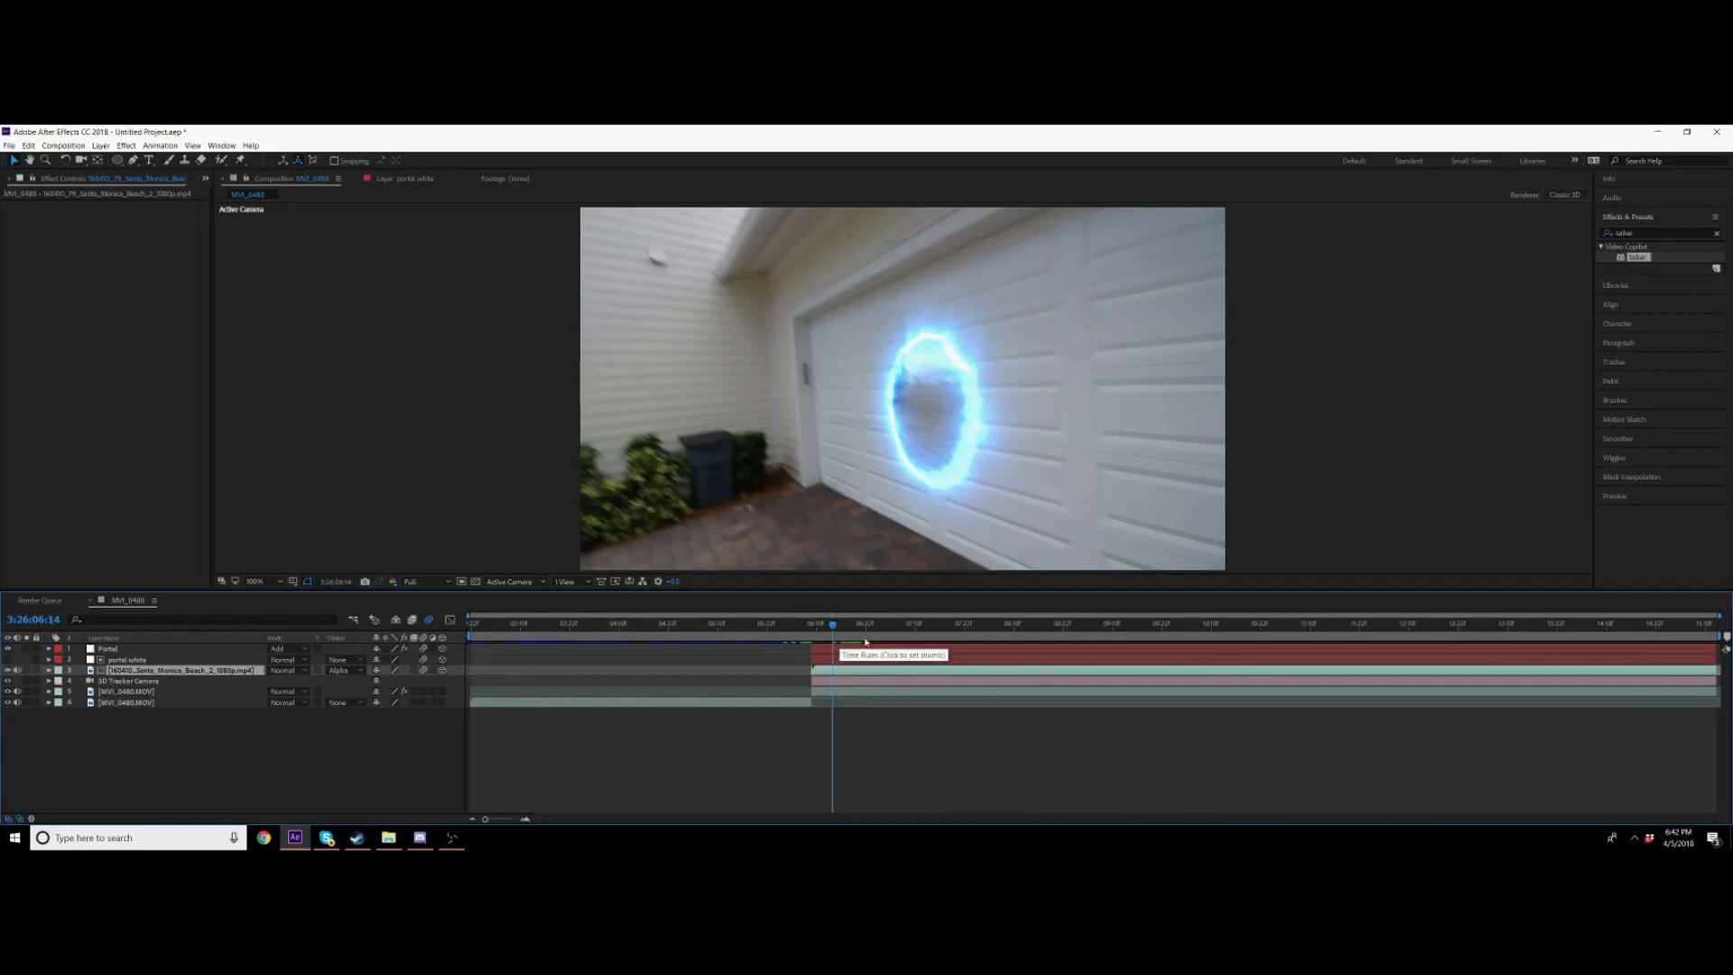
pyautogui.press('space')
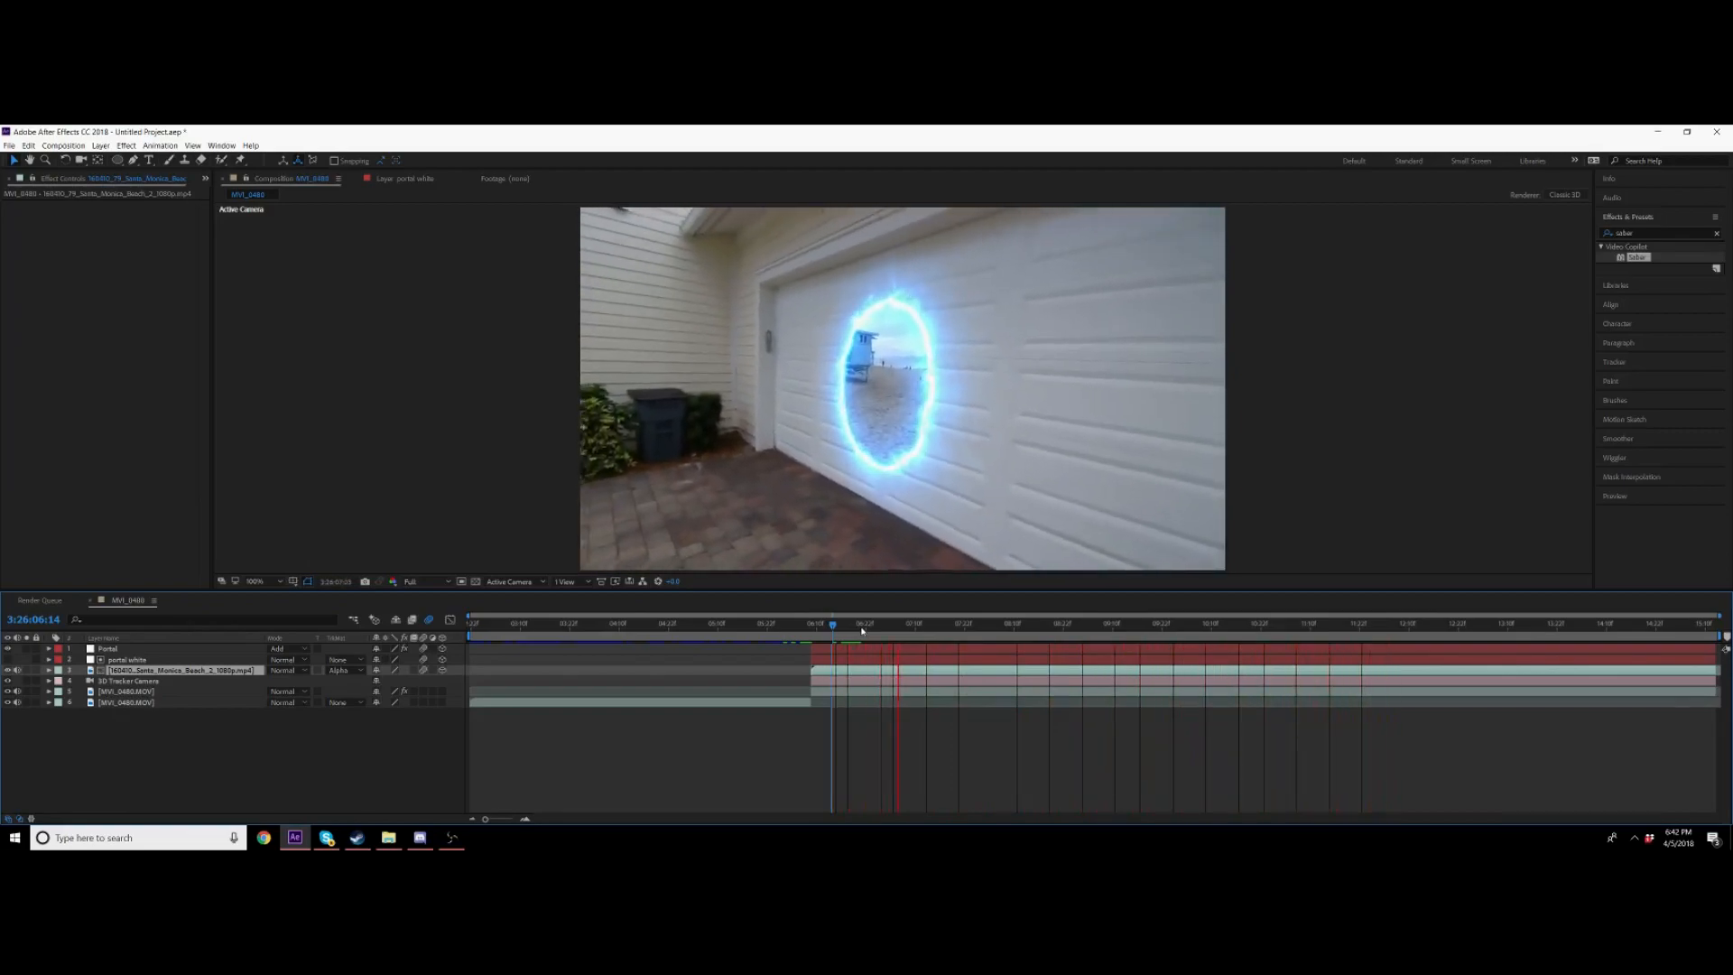
pyautogui.click(869, 624)
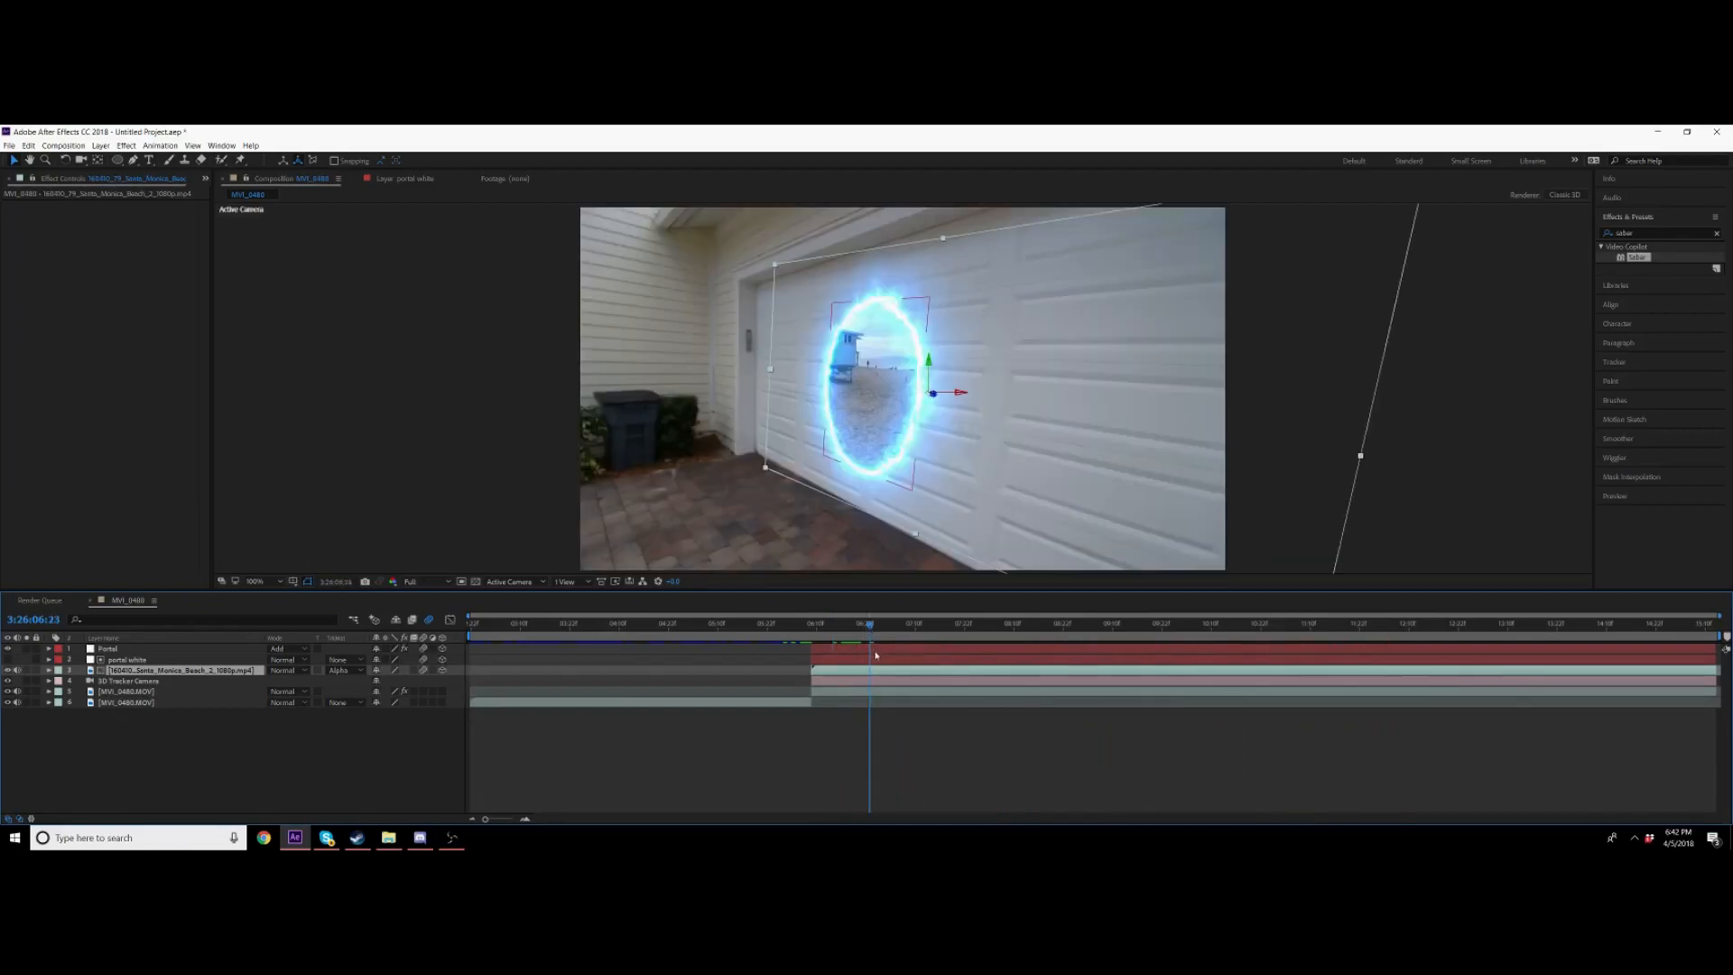
# Step: Apply Turbulent Displace to the beach footage layer and adjust its Amount and Size values
pyautogui.click(1640, 232)
pyautogui.write('tur')
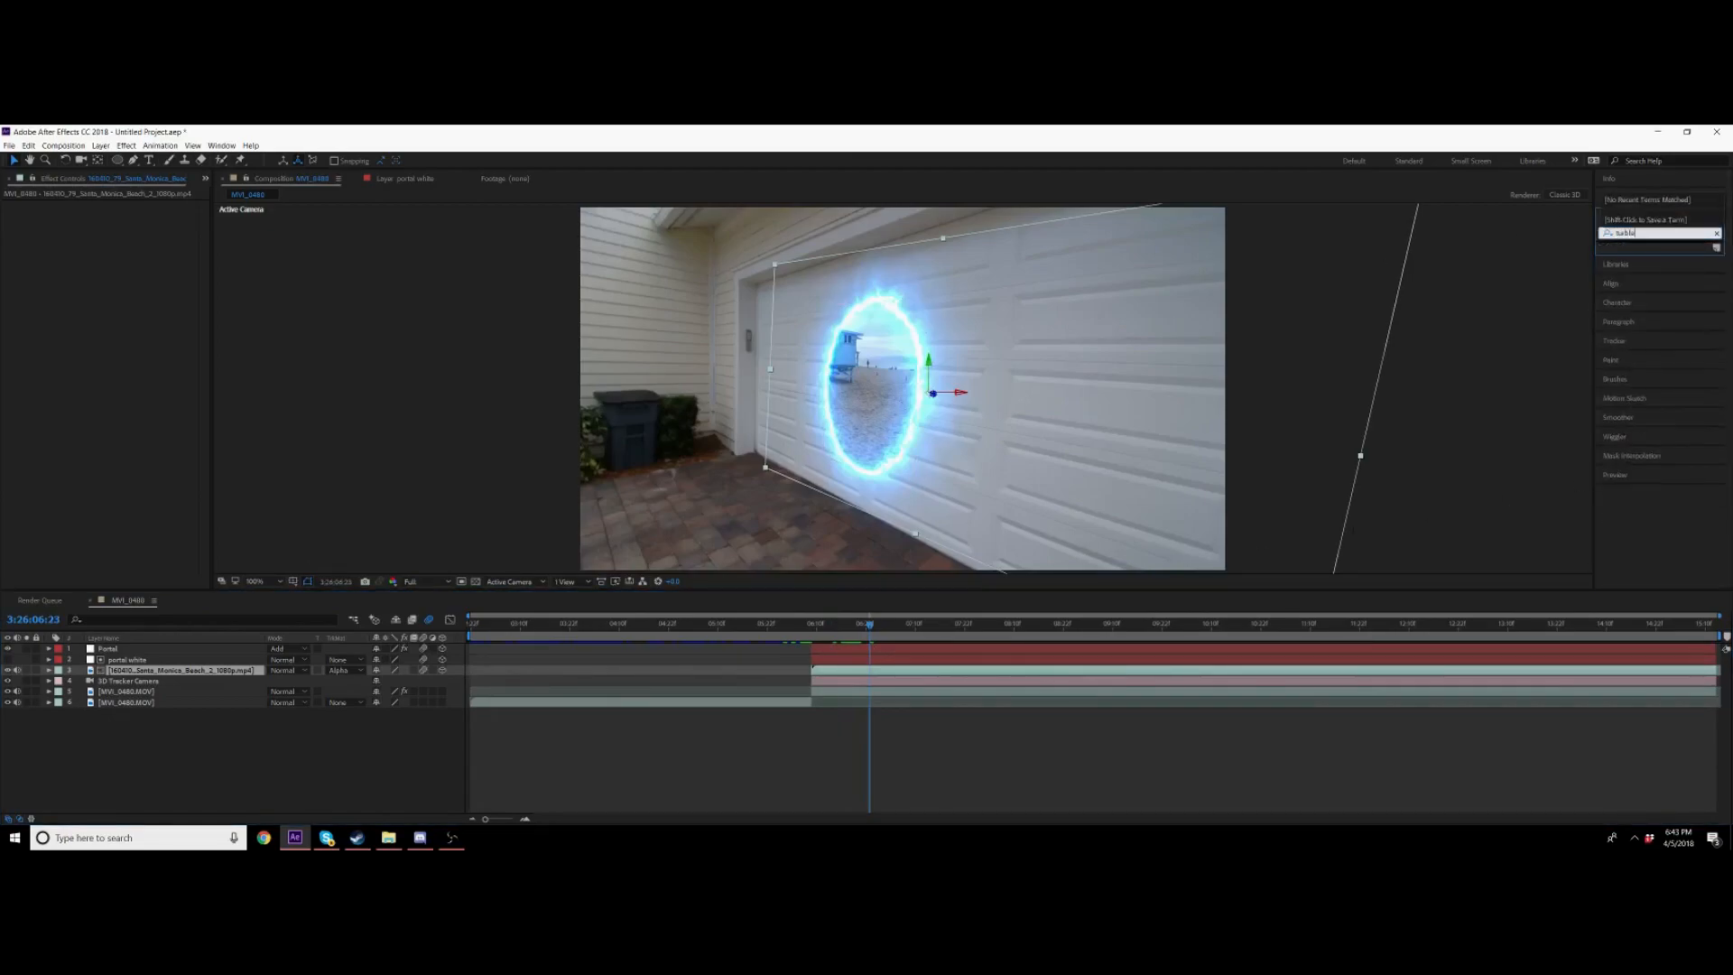
pyautogui.write('b')
pyautogui.moveTo(1657, 257); pyautogui.dragTo(853, 672)
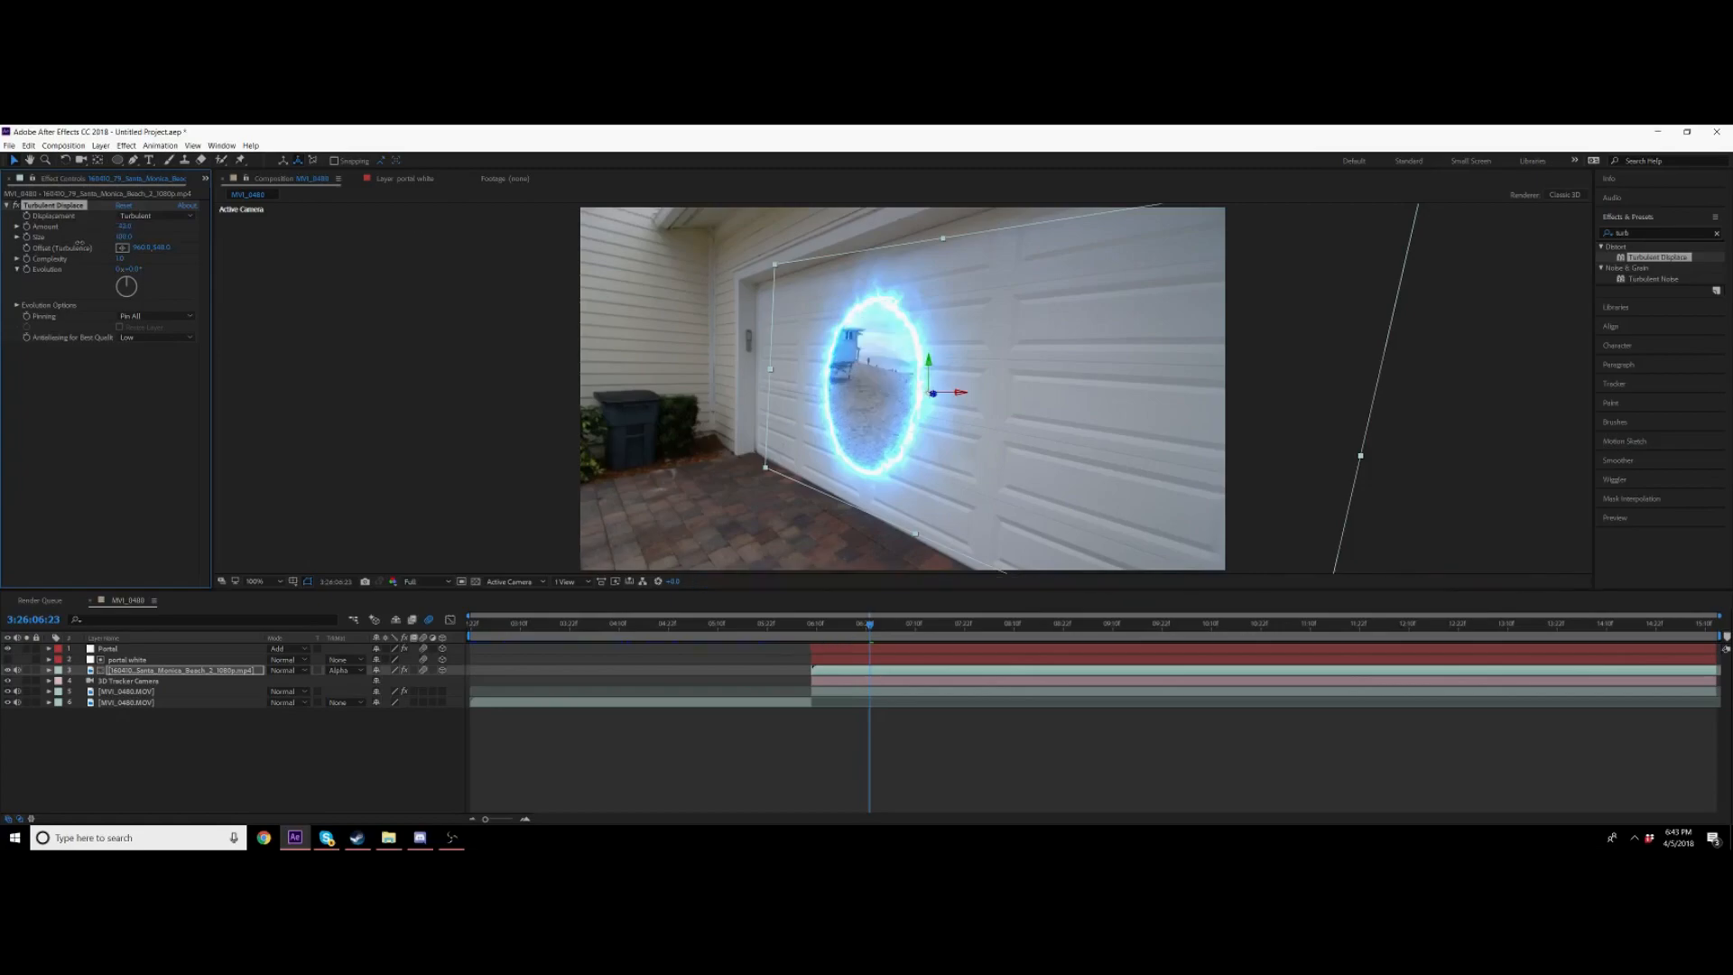
pyautogui.moveTo(137, 239); pyautogui.dragTo(126, 238)
pyautogui.moveTo(121, 237)
pyautogui.mouseDown()
pyautogui.moveTo(56, 272)
pyautogui.moveTo(103, 223)
pyautogui.moveTo(92, 236)
pyautogui.mouseUp()
pyautogui.moveTo(163, 298); pyautogui.dragTo(206, 259)
pyautogui.moveTo(128, 284); pyautogui.dragTo(97, 246)
# Step: Keyframe Turbulent Displace's Evolution at the start and set it to 7 revolutions at the timeline's end
pyautogui.click(813, 624)
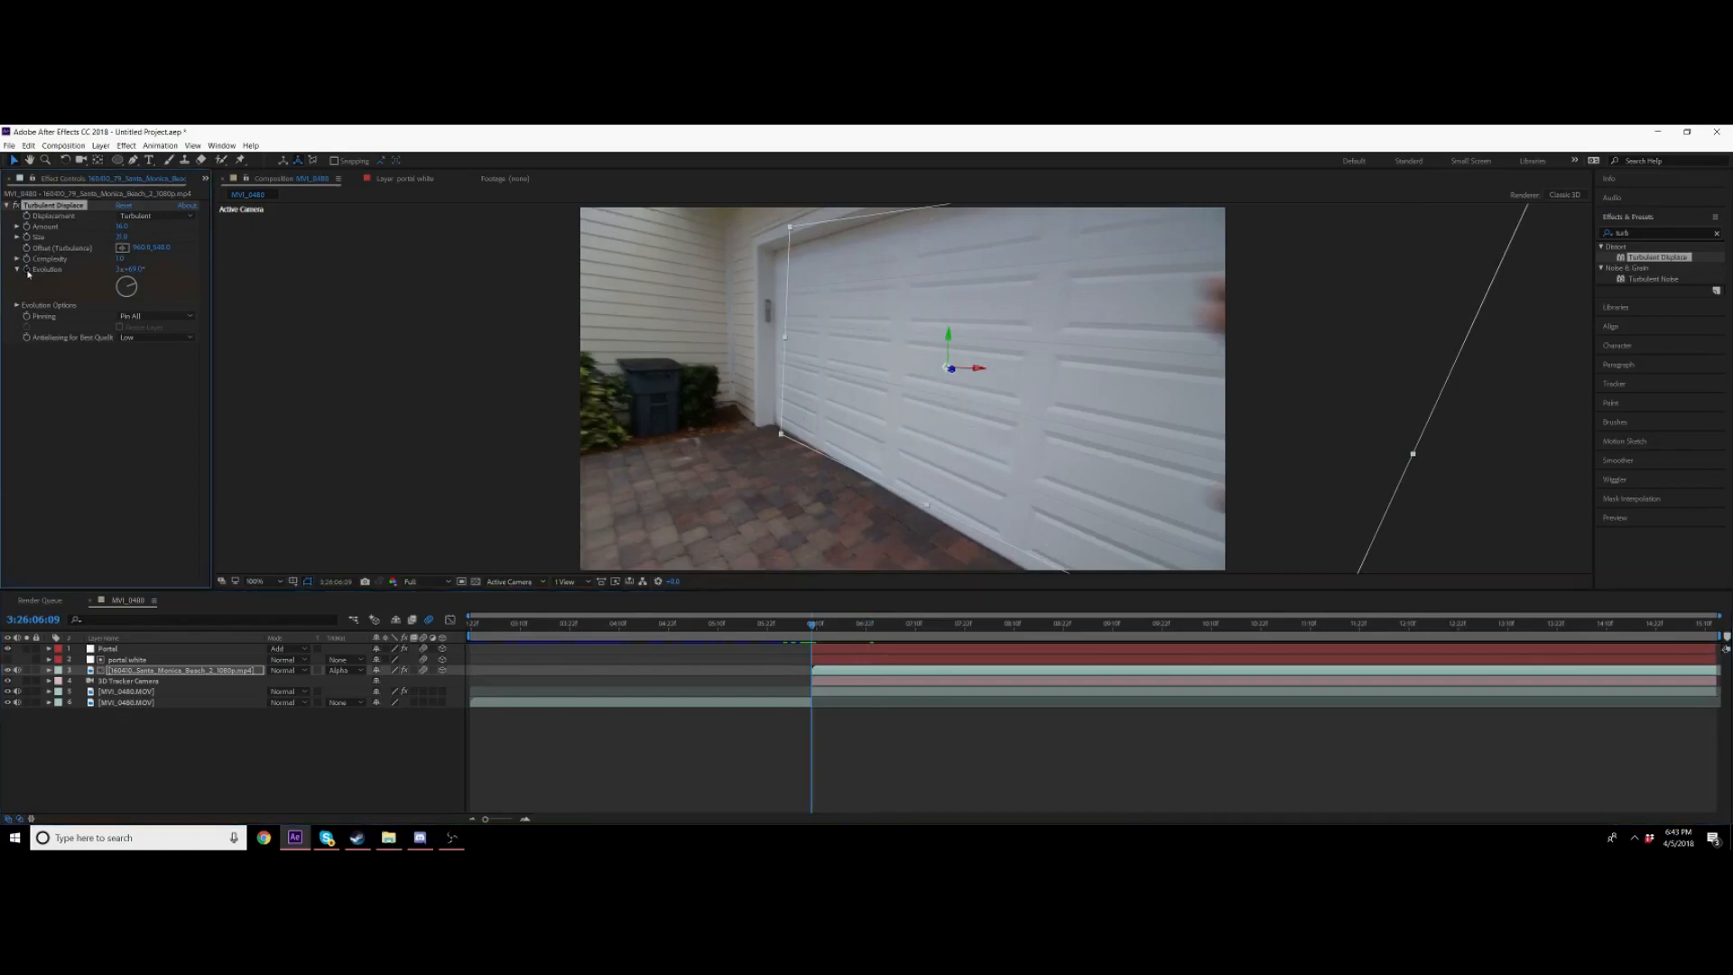
pyautogui.click(121, 269)
pyautogui.press('Return')
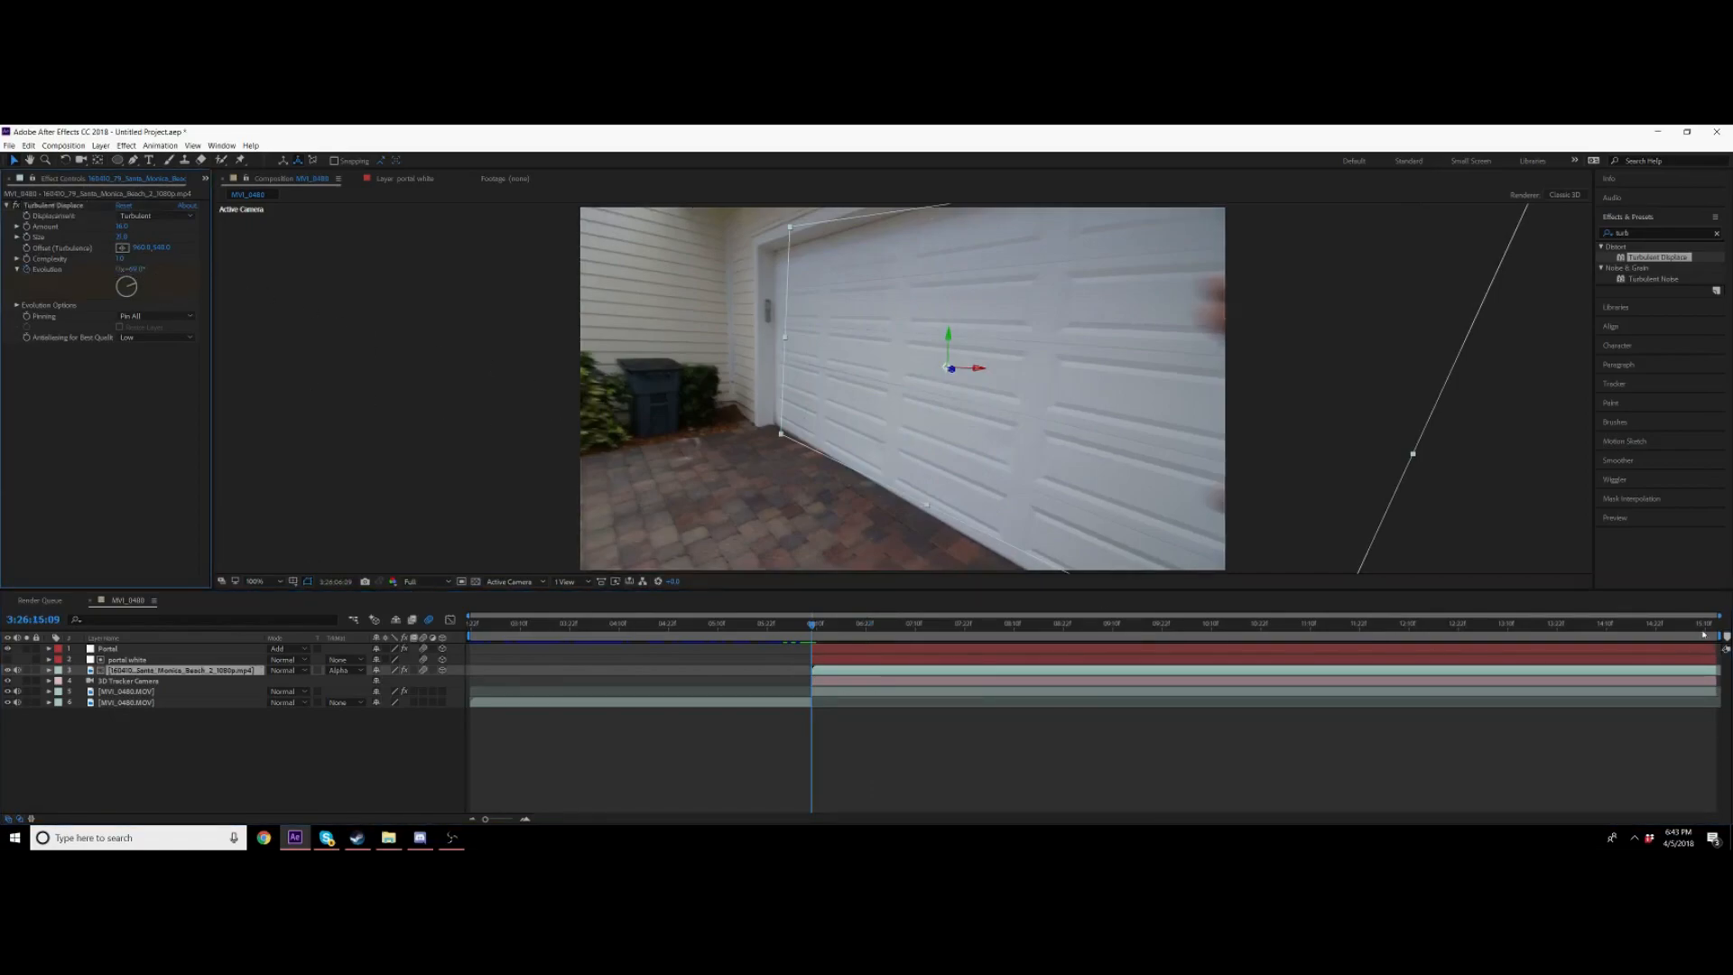
pyautogui.moveTo(1704, 632); pyautogui.dragTo(1714, 632)
pyautogui.click(122, 269)
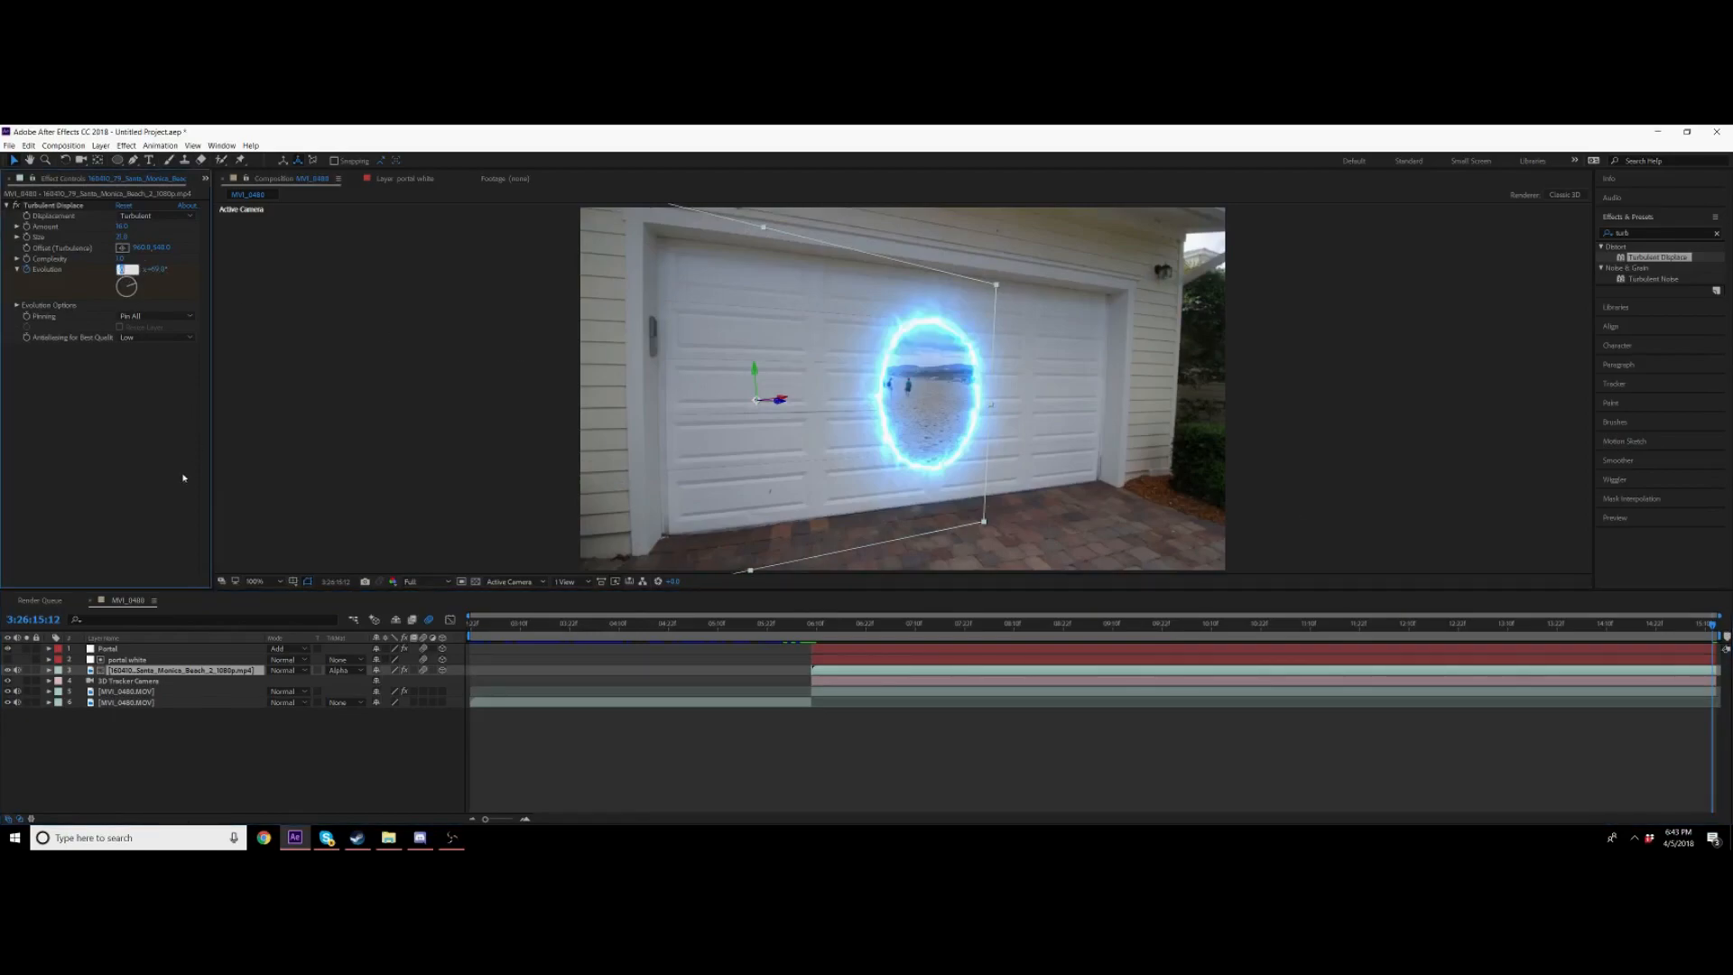
pyautogui.write('7')
pyautogui.press('Return')
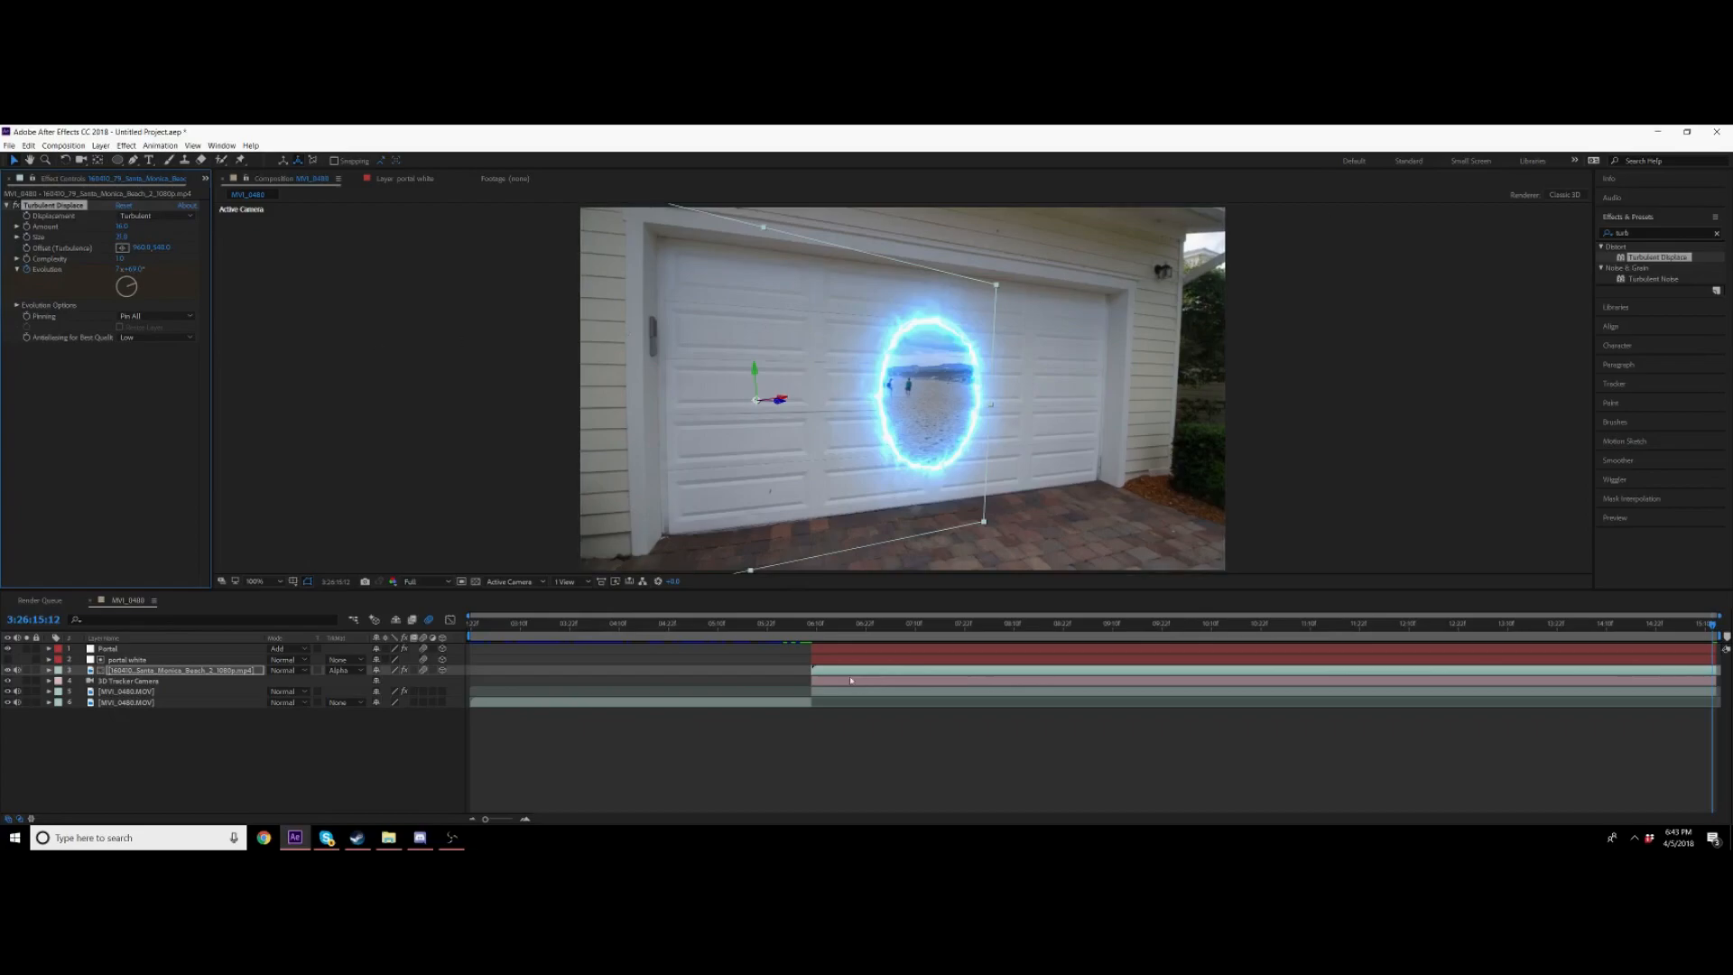
# Step: Preview the animated turbulence on the beach footage inside the portal
pyautogui.moveTo(812, 625)
pyautogui.mouseDown()
pyautogui.moveTo(1712, 623)
pyautogui.moveTo(808, 626)
pyautogui.mouseUp()
pyautogui.press('space')
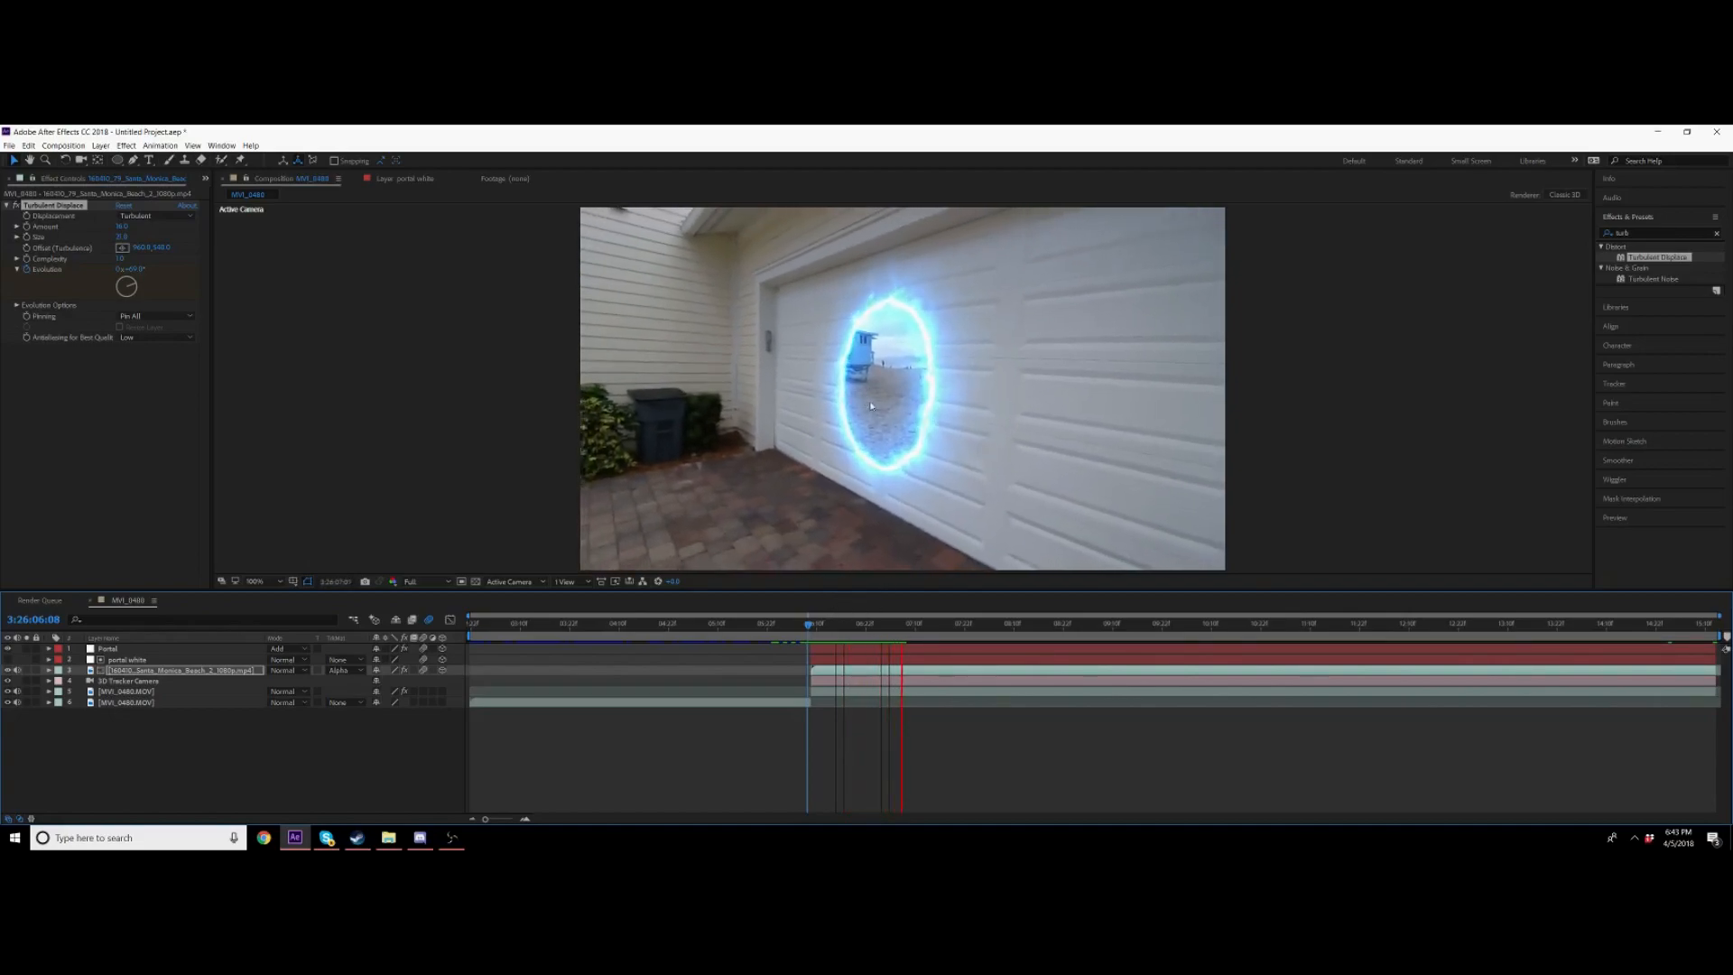
pyautogui.moveTo(844, 626)
pyautogui.mouseDown()
pyautogui.moveTo(829, 629)
pyautogui.moveTo(844, 626)
pyautogui.mouseUp()
# Step: Duplicate the Portal layer and preview the result
pyautogui.click(832, 652)
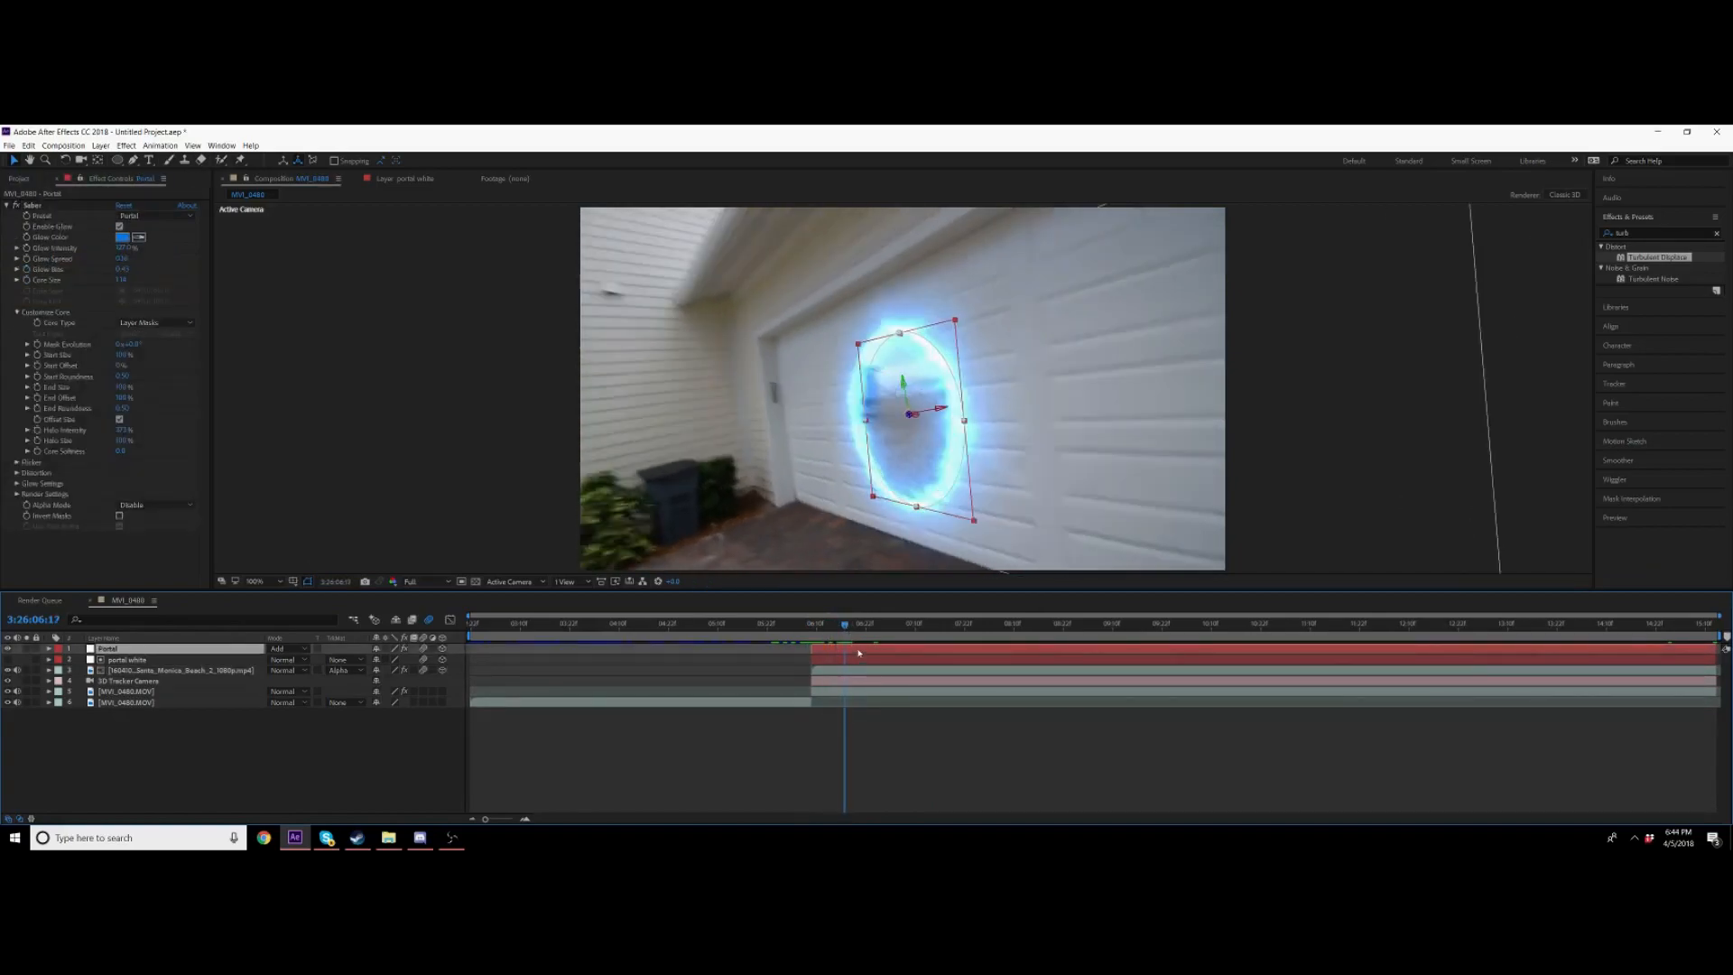
pyautogui.hotkey('ctrl', 'd')
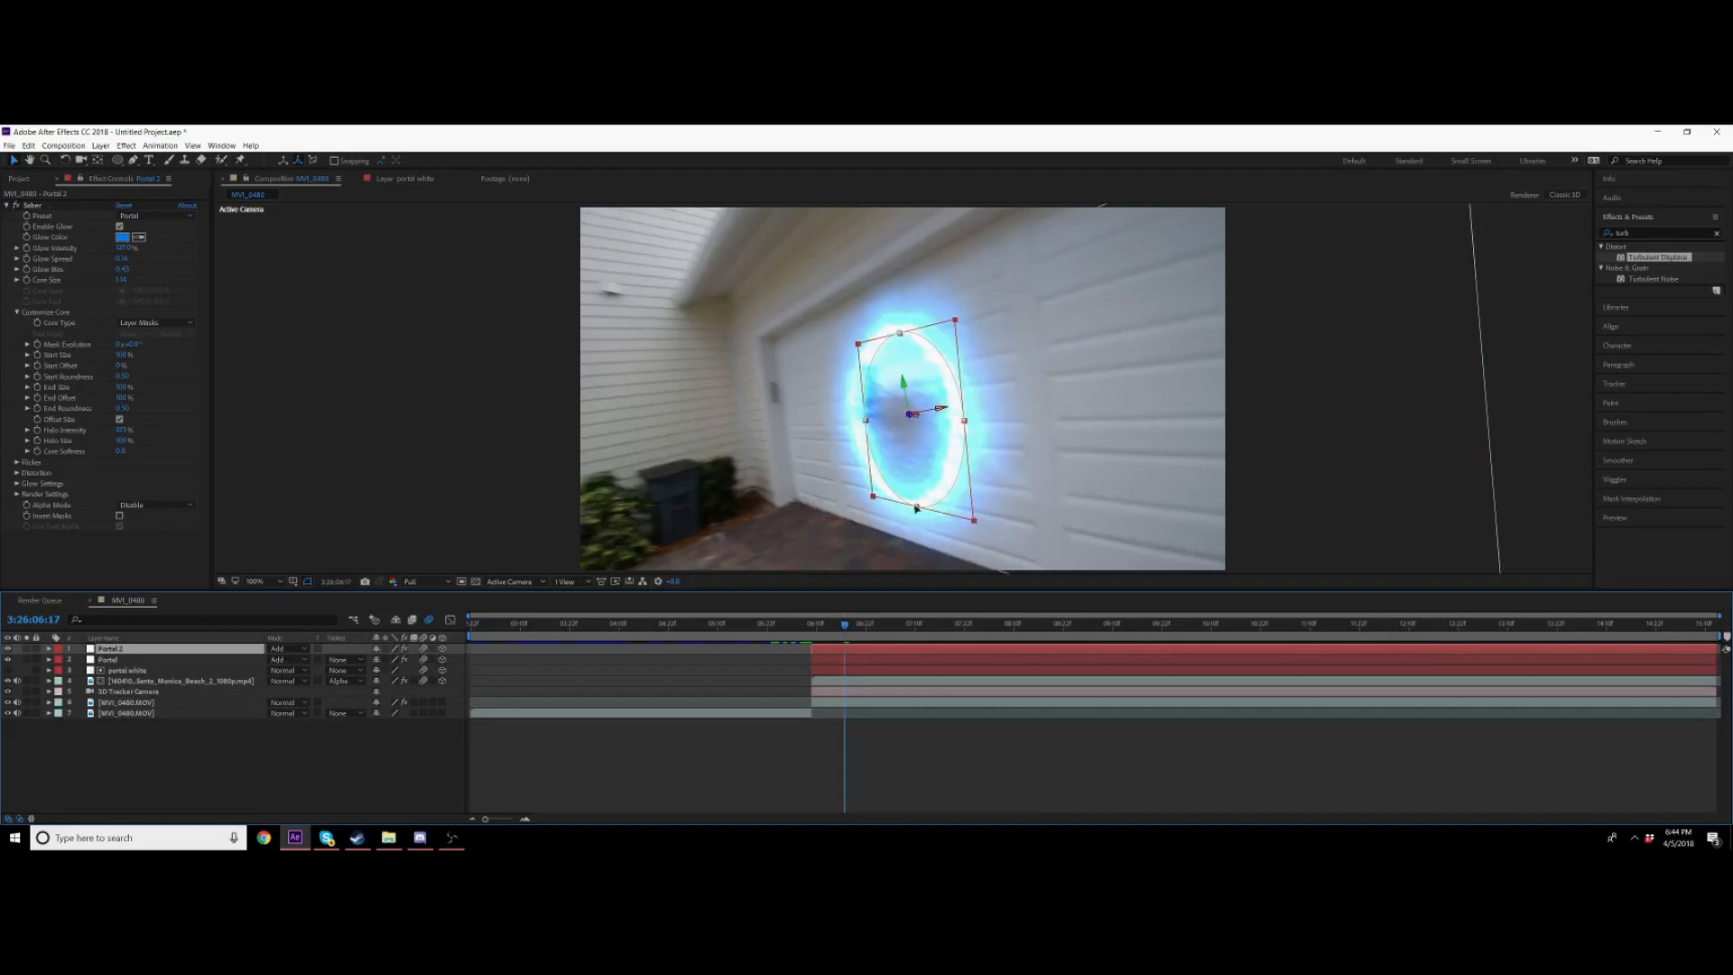
pyautogui.press('space')
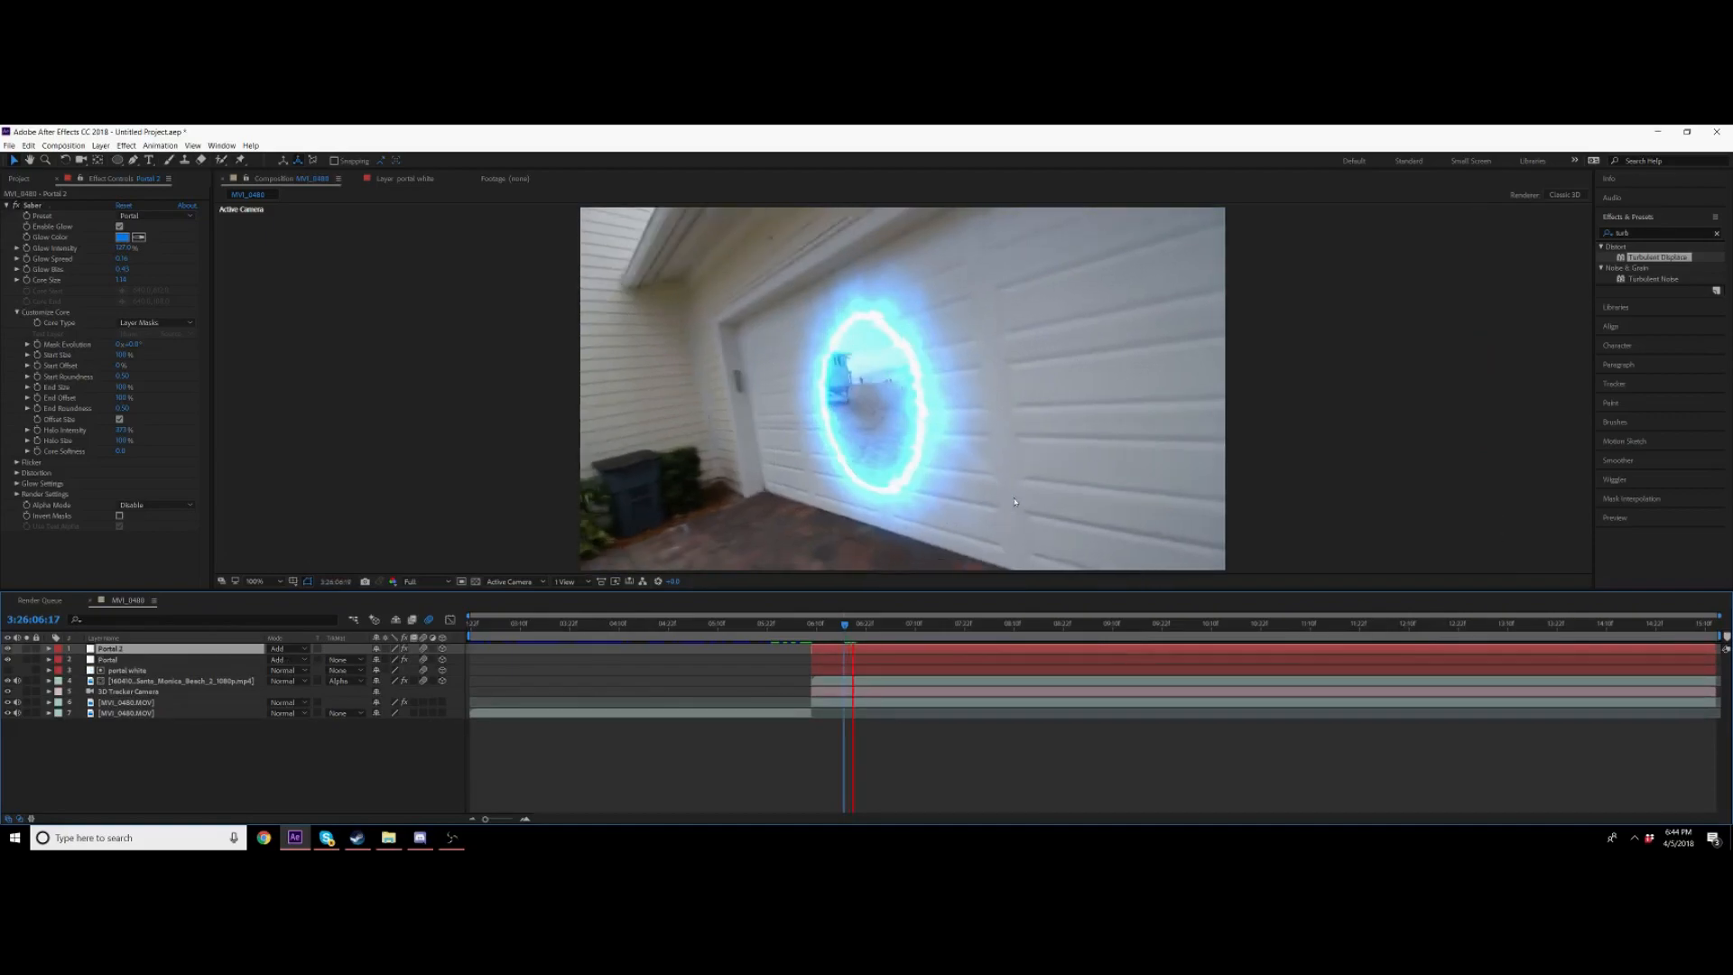
pyautogui.press('space')
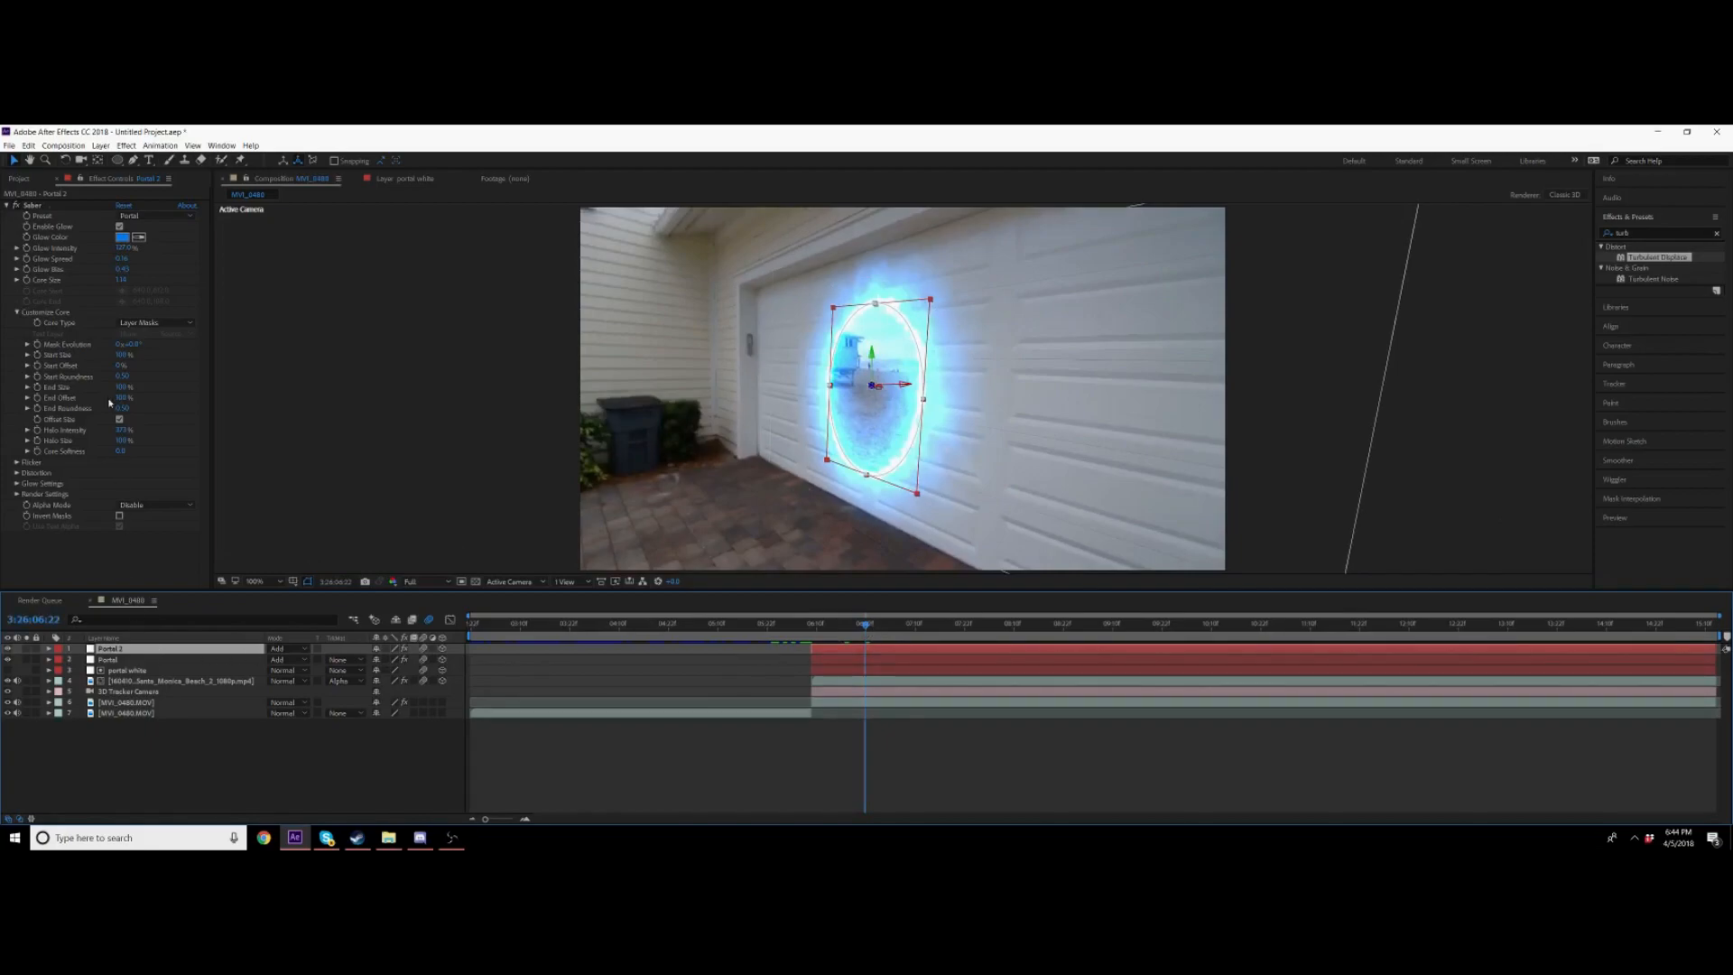
# Step: Remove the Saber effect from the duplicated portal layer and scale it up across the garage door
pyautogui.click(34, 206)
pyautogui.press('Delete')
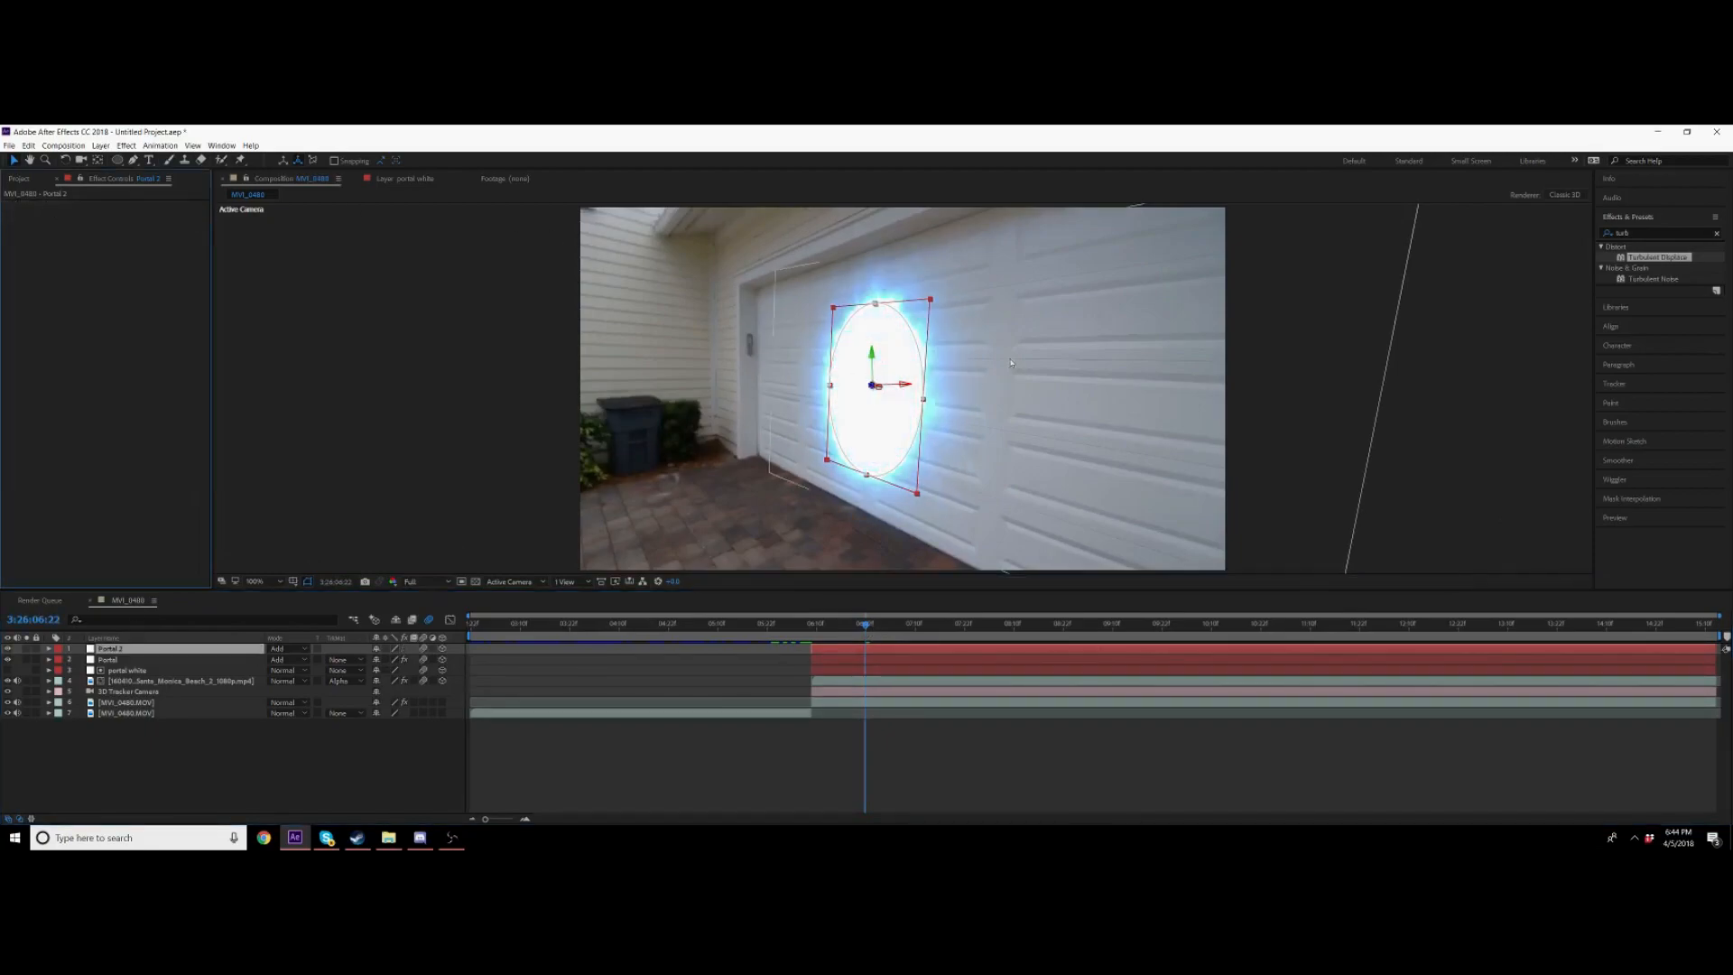
pyautogui.moveTo(931, 305); pyautogui.dragTo(1192, 220)
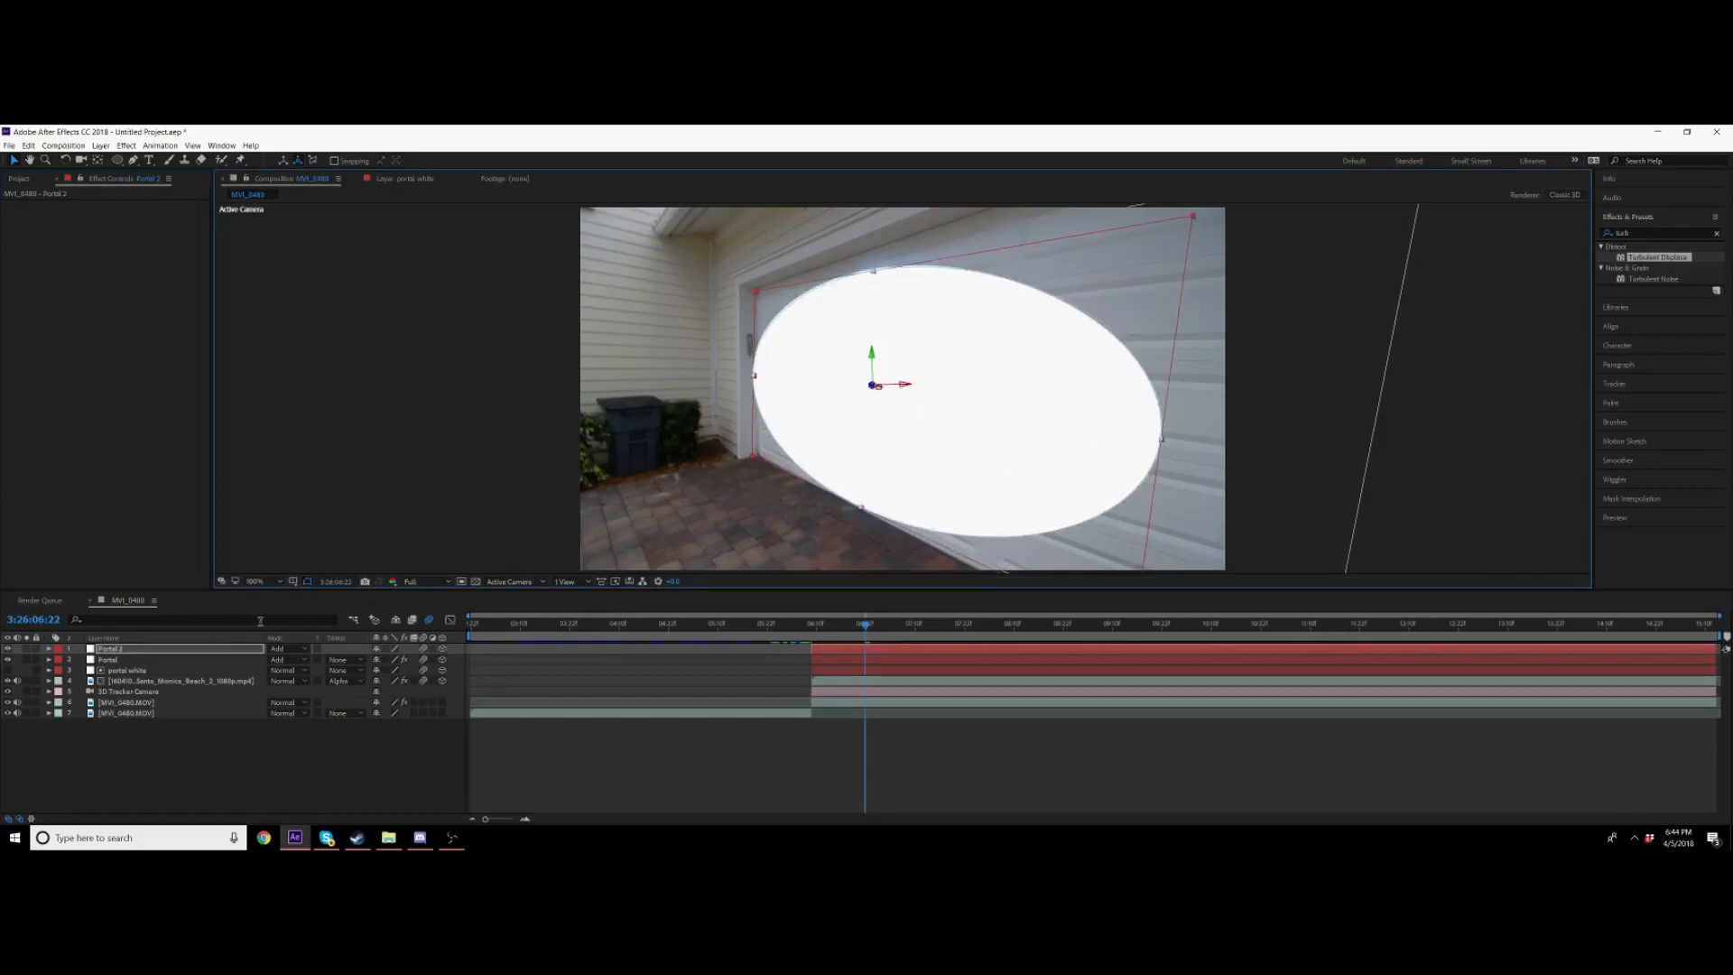
pyautogui.moveTo(1685, 255); pyautogui.dragTo(604, 478)
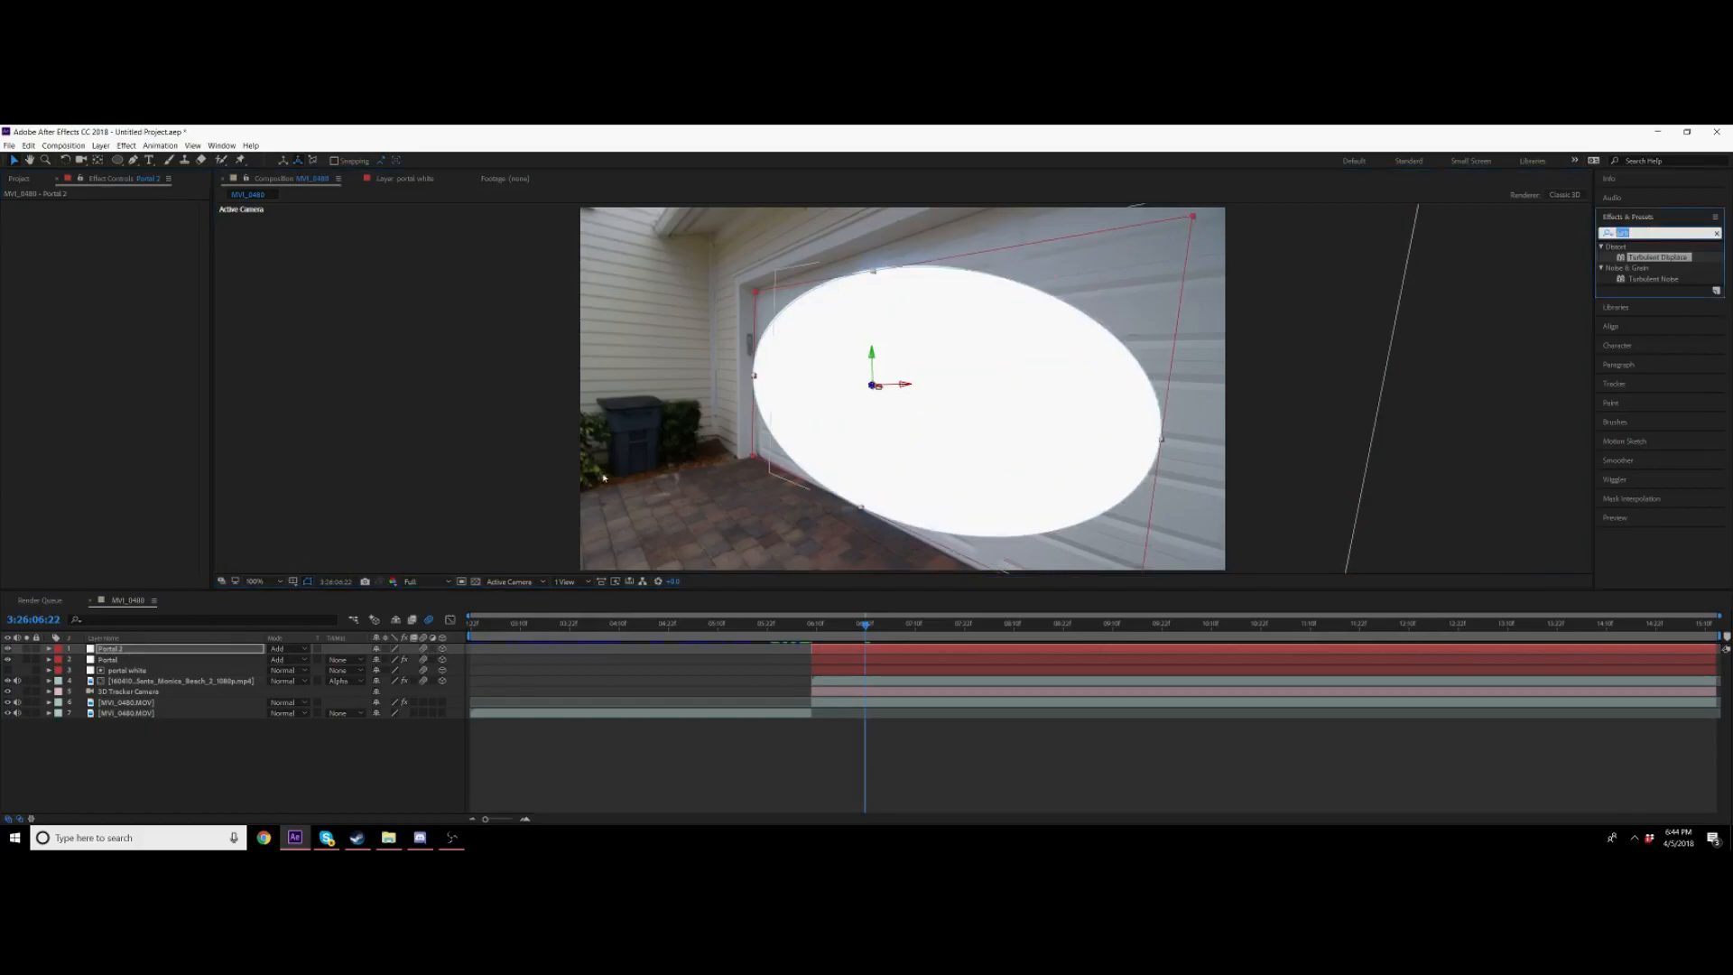
pyautogui.click(281, 649)
pyautogui.click(336, 164)
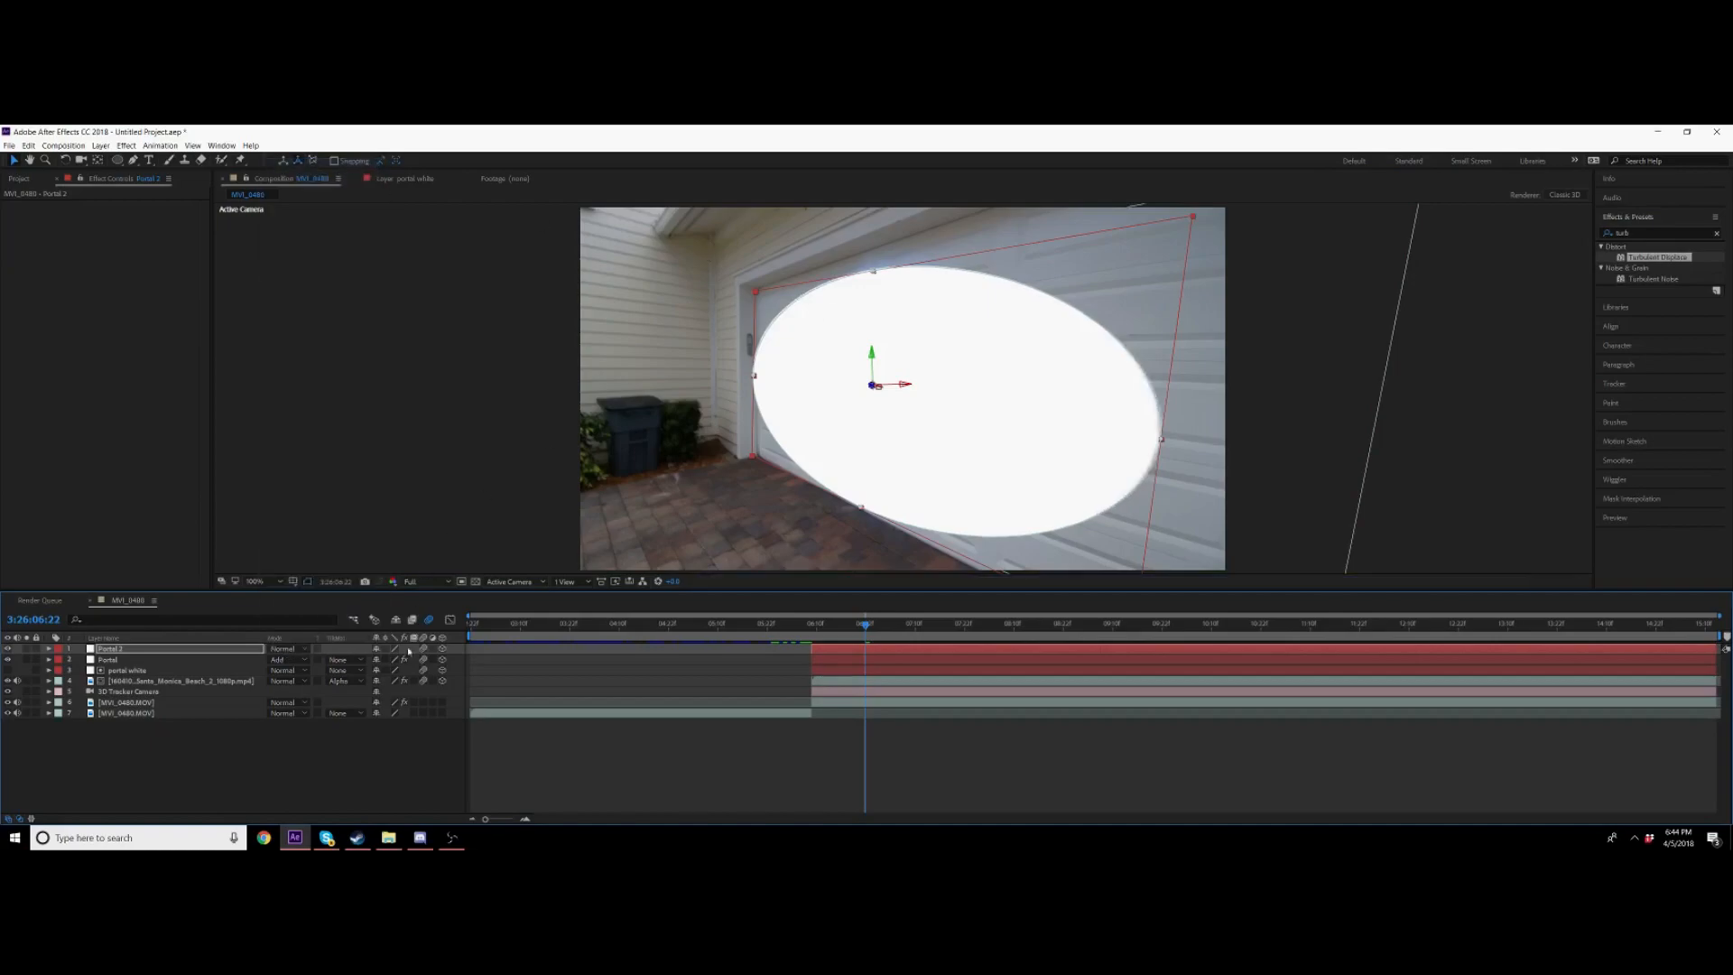
pyautogui.click(278, 650)
pyautogui.click(310, 281)
pyautogui.moveTo(1636, 232); pyautogui.dragTo(1538, 218)
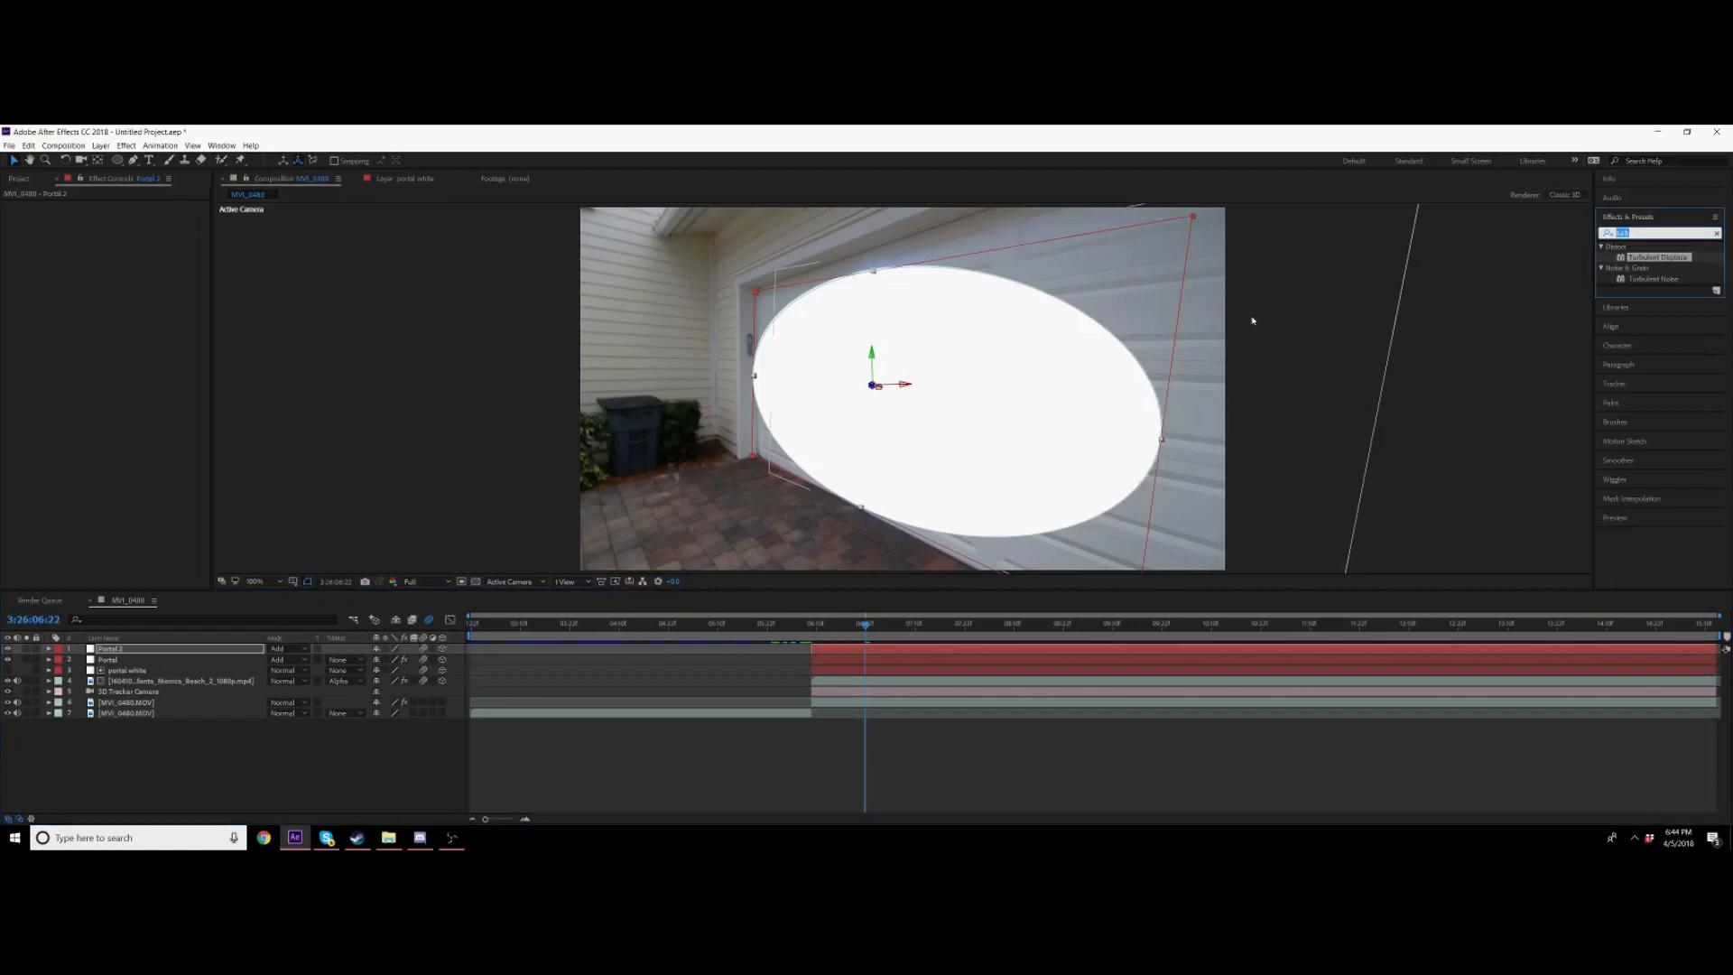
# Step: Feather the duplicated portal layer's mask heavily to make a soft glow
pyautogui.click(210, 649)
pyautogui.press('f')
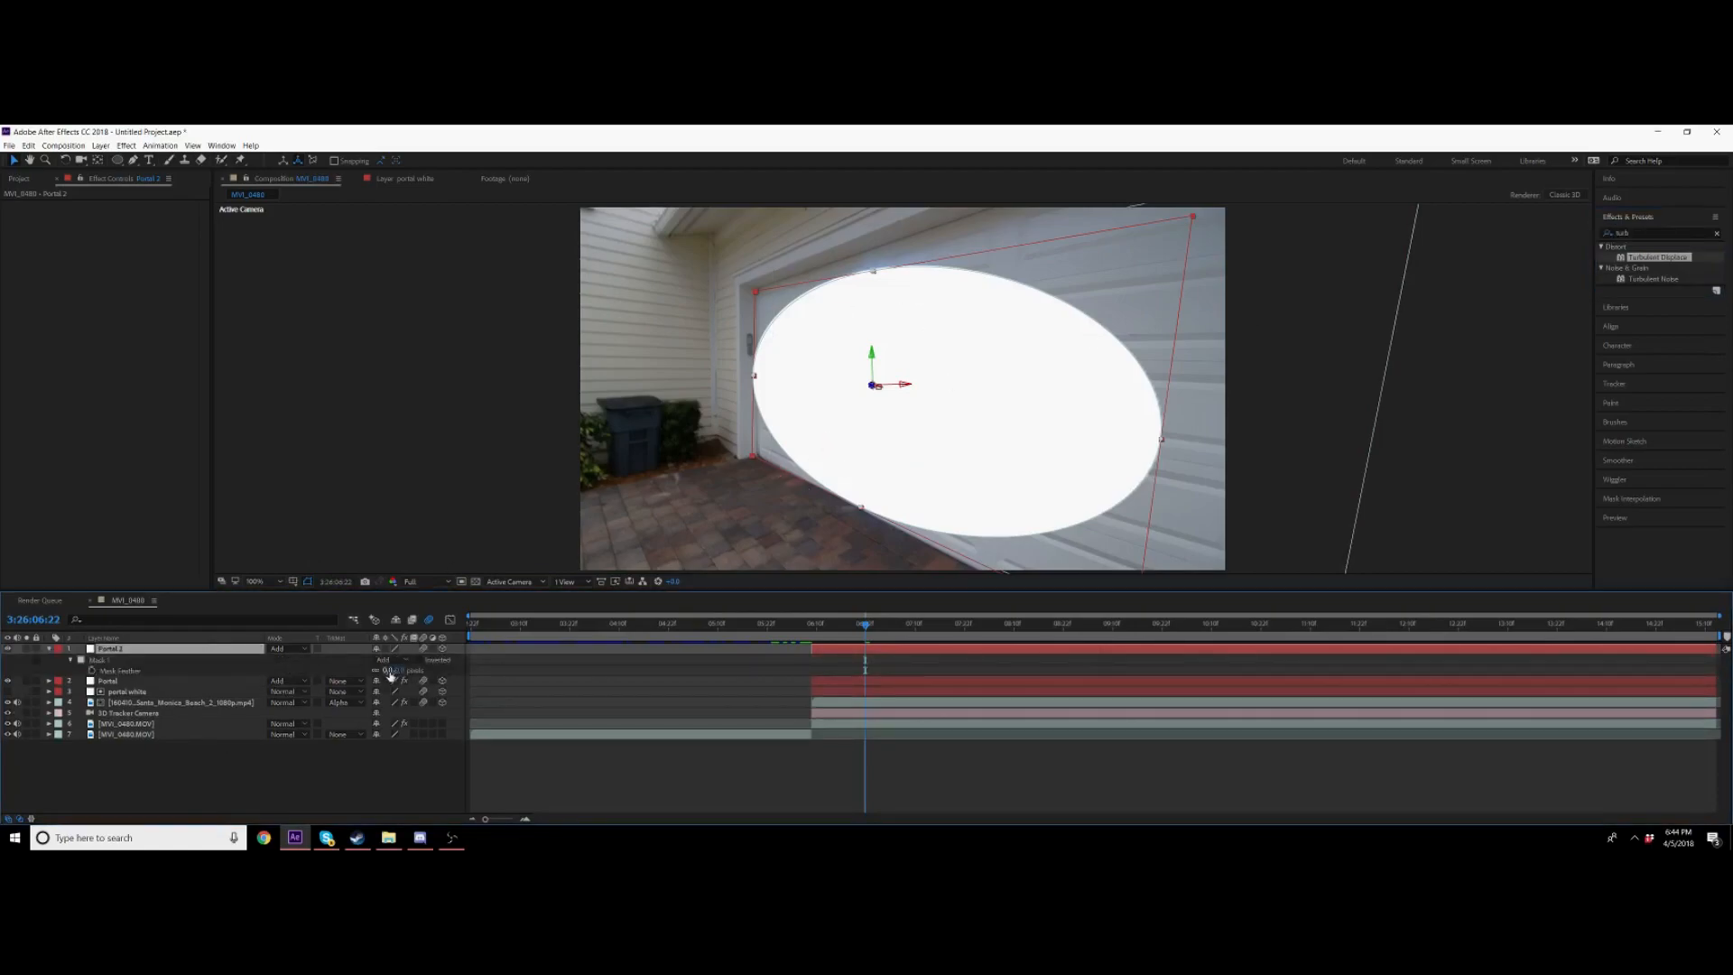
pyautogui.moveTo(397, 674); pyautogui.dragTo(674, 677)
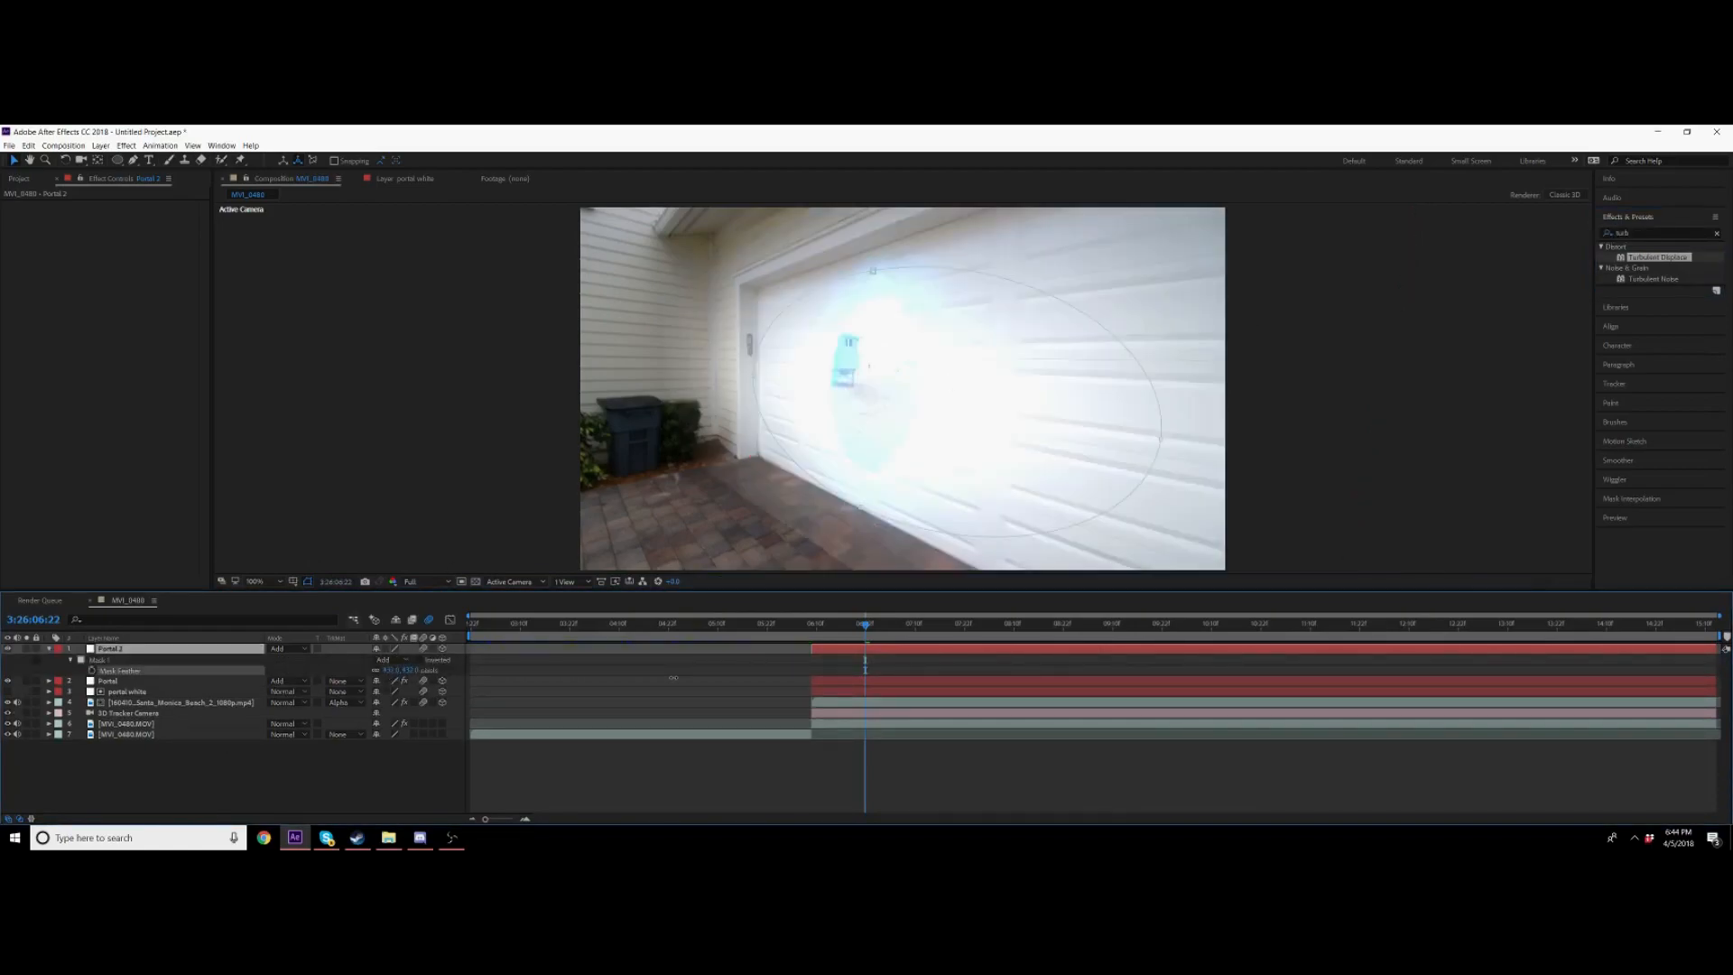
pyautogui.moveTo(470, 663); pyautogui.dragTo(471, 665)
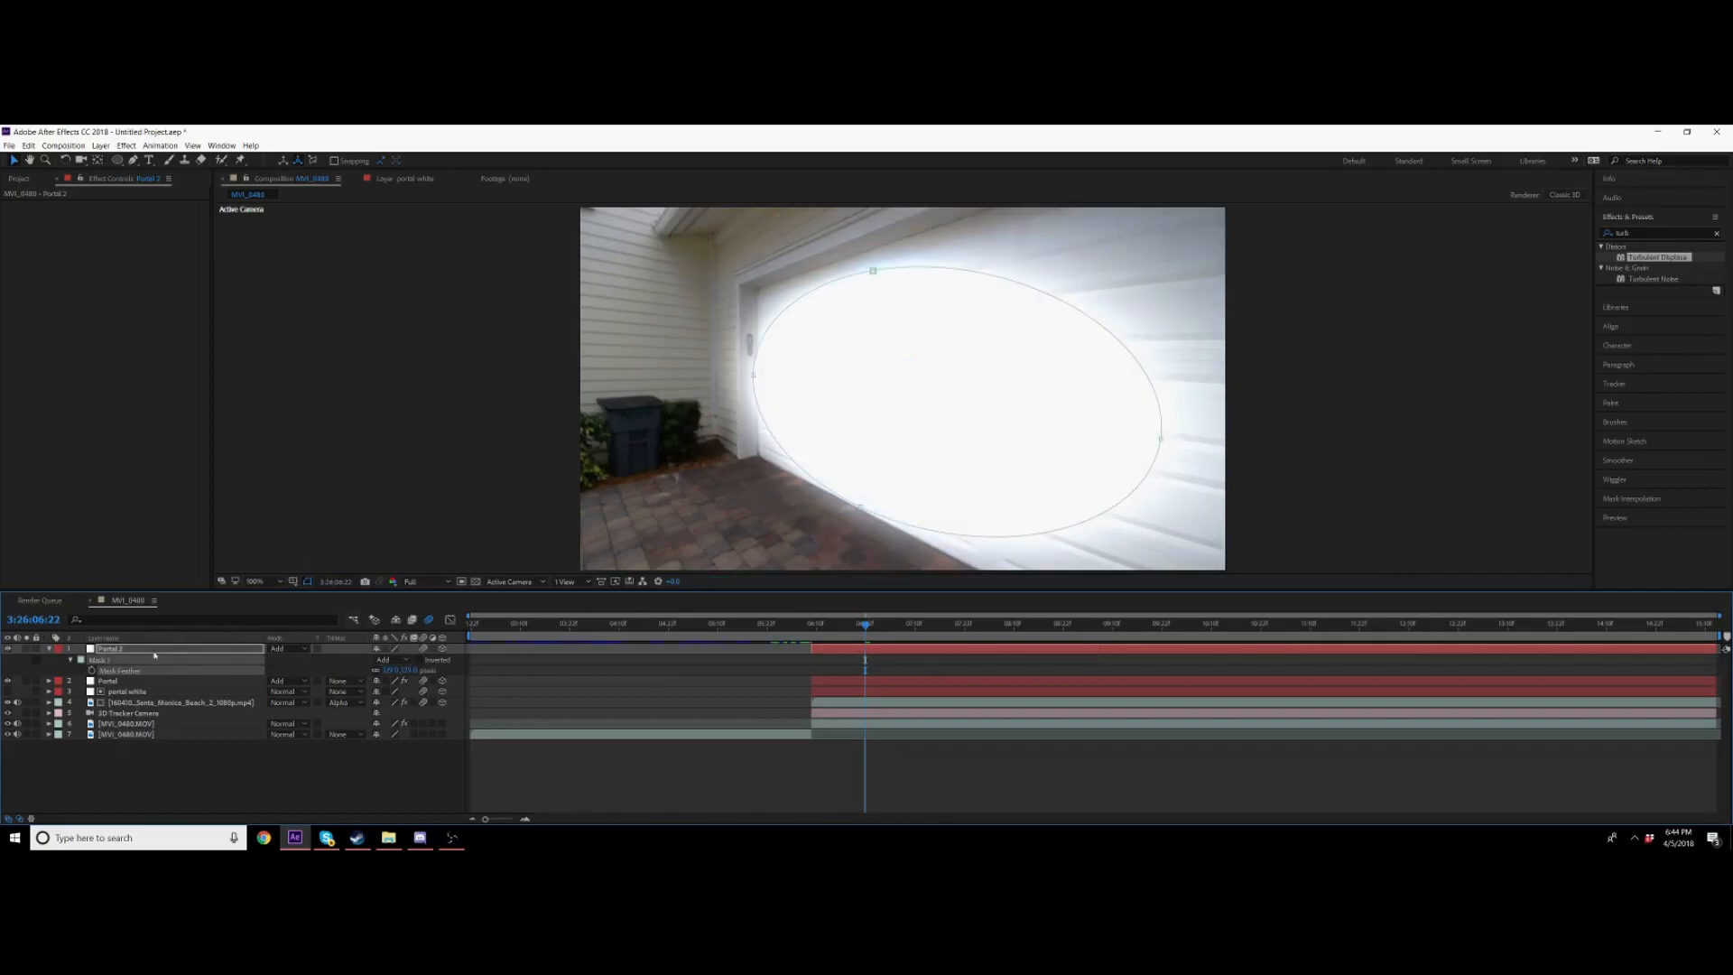
# Step: Lower the duplicated portal layer's opacity so the glow is faint
pyautogui.press('t')
pyautogui.rightClick(340, 660)
pyautogui.moveTo(380, 662); pyautogui.dragTo(321, 660)
pyautogui.click(302, 705)
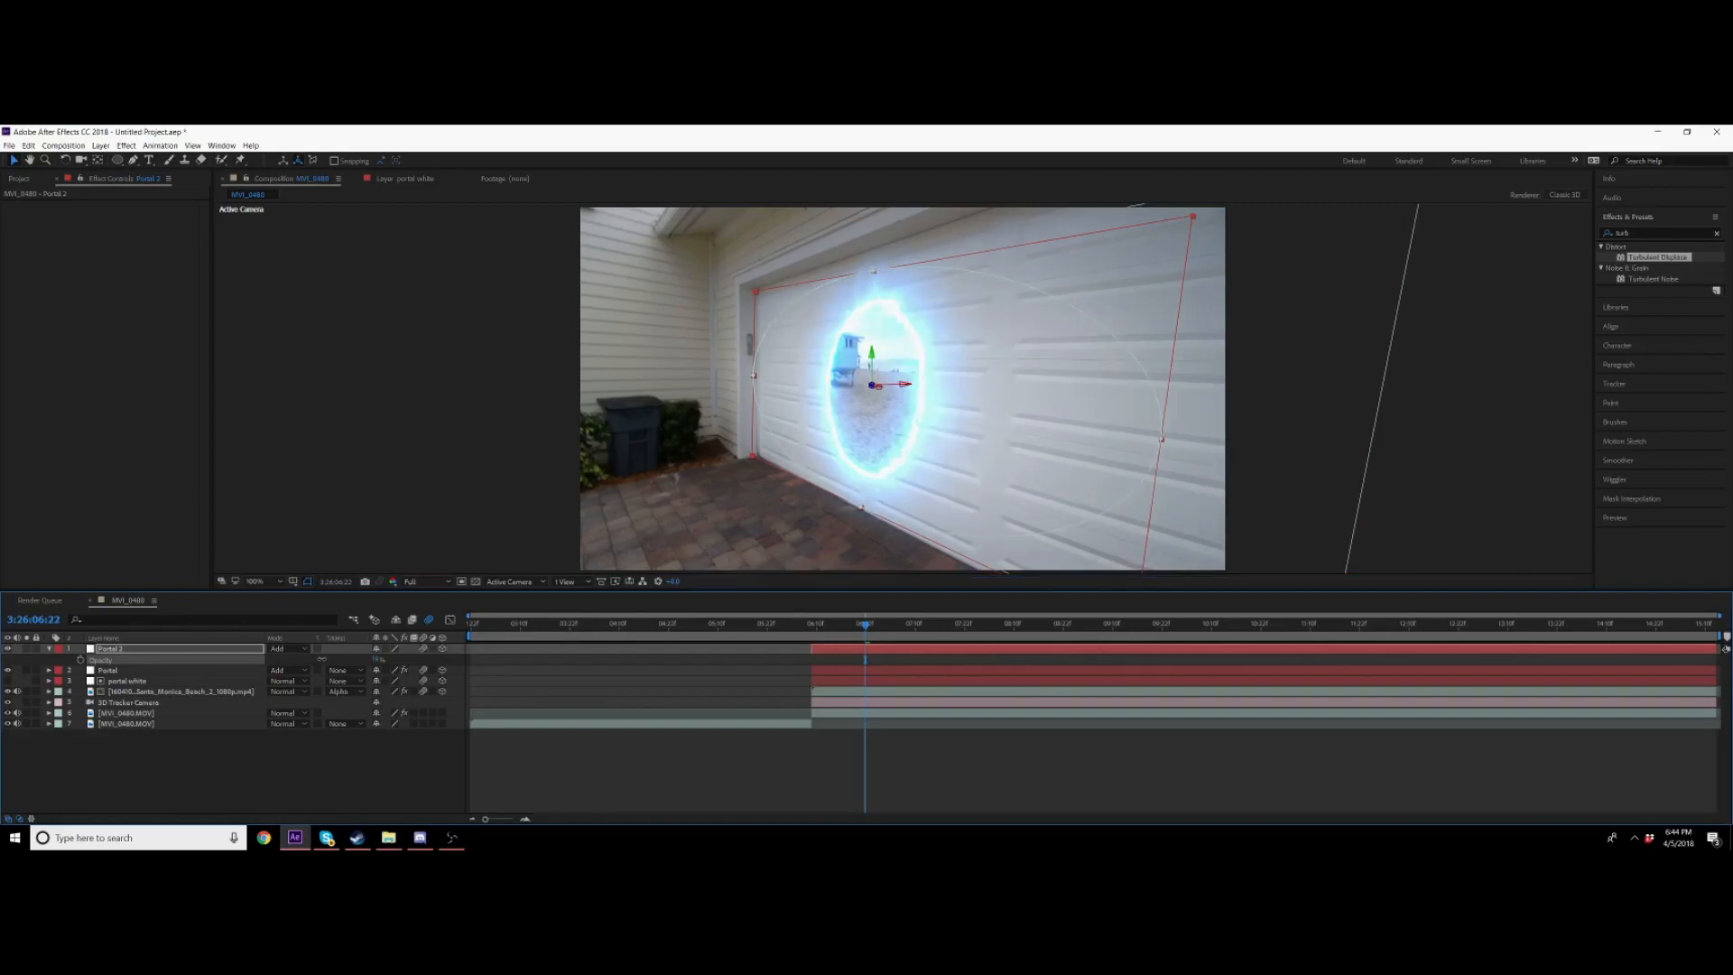
pyautogui.click(50, 649)
pyautogui.click(202, 649)
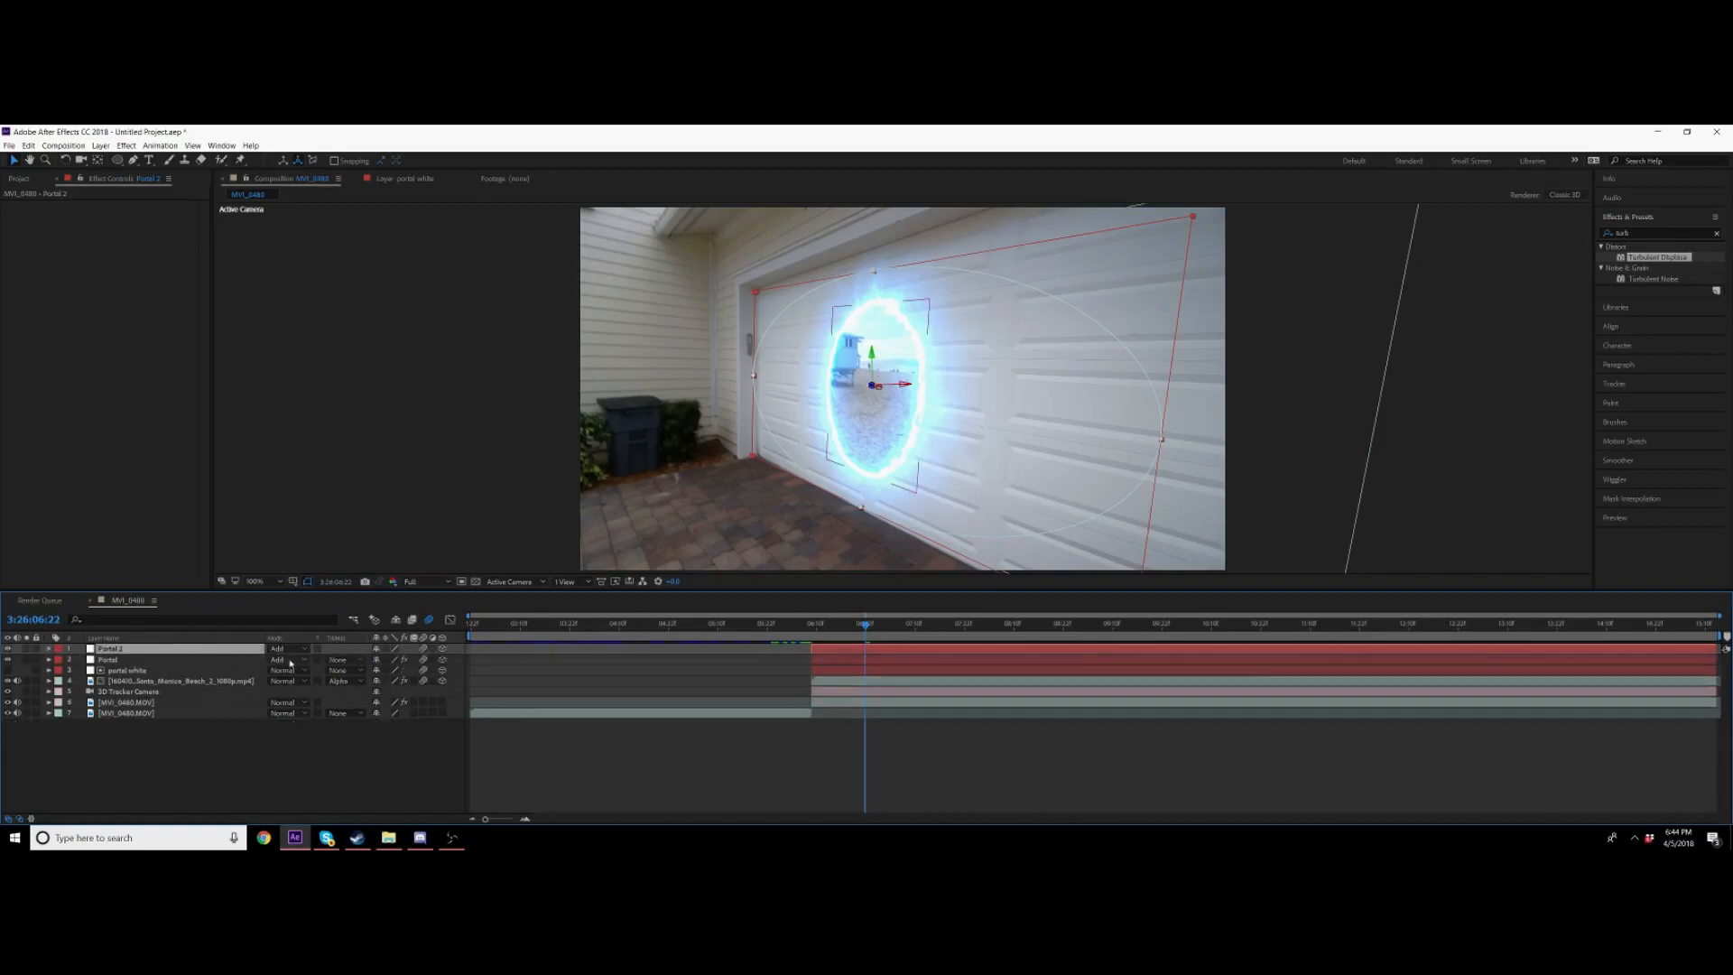
pyautogui.press('t')
pyautogui.click(380, 660)
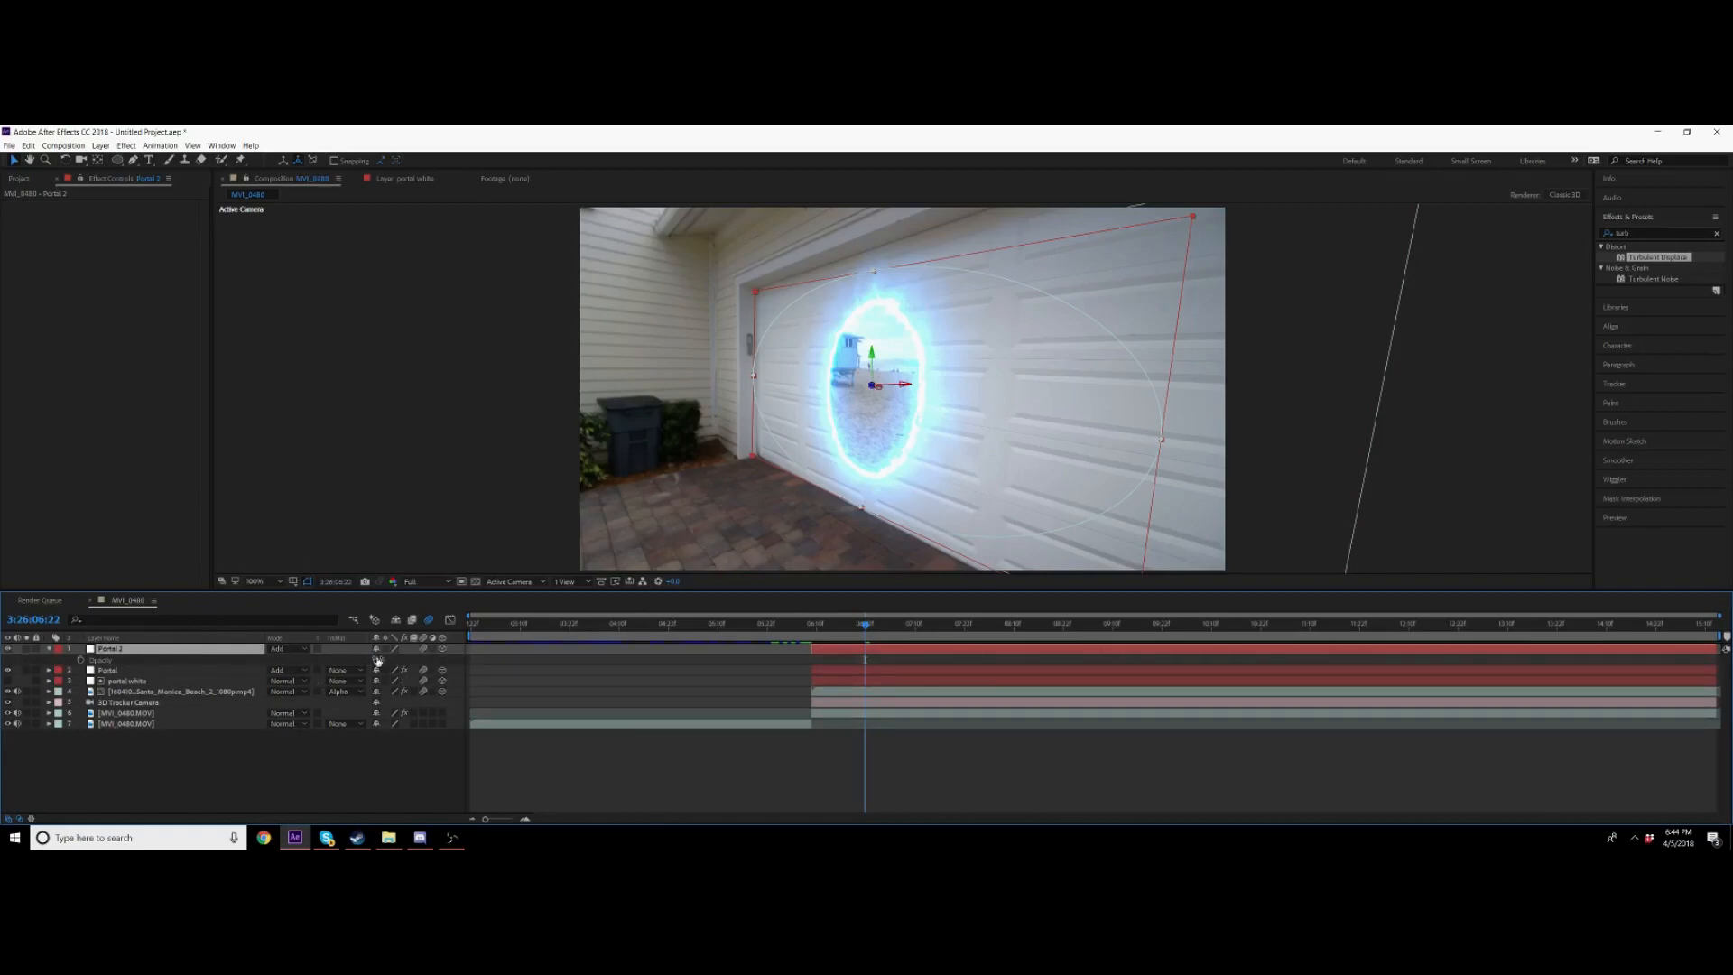
pyautogui.click(394, 750)
pyautogui.click(1039, 448)
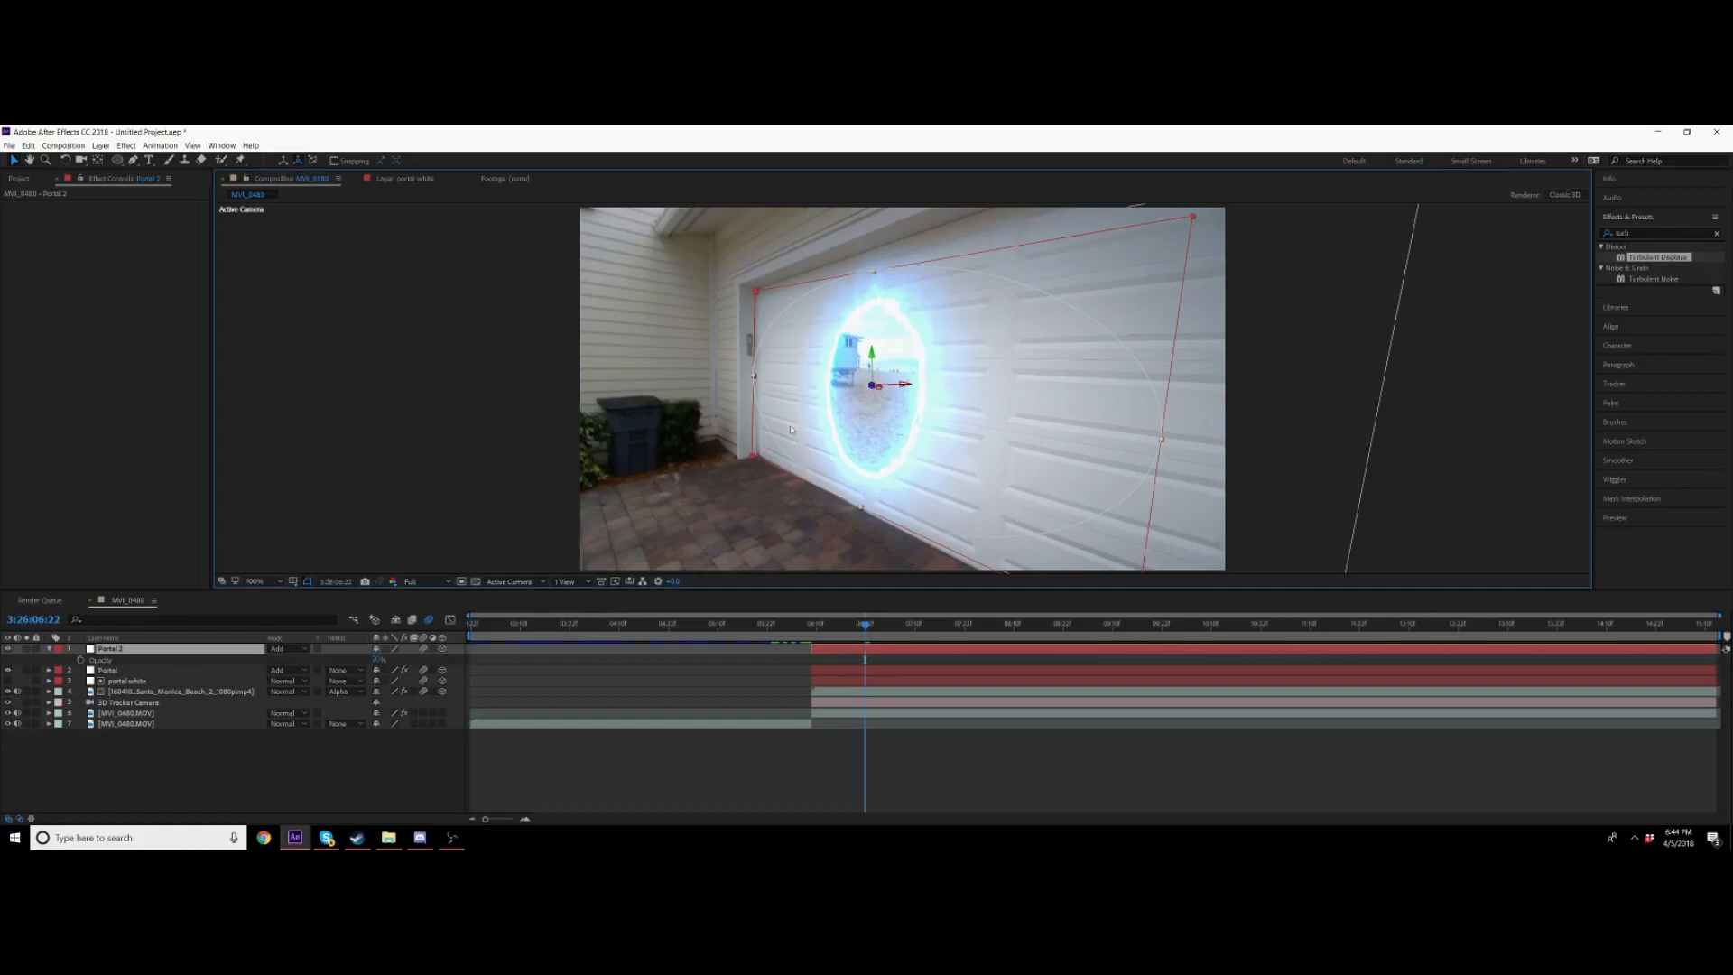
# Step: Preview the composition and move to a later frame to check the glow
pyautogui.press('space')
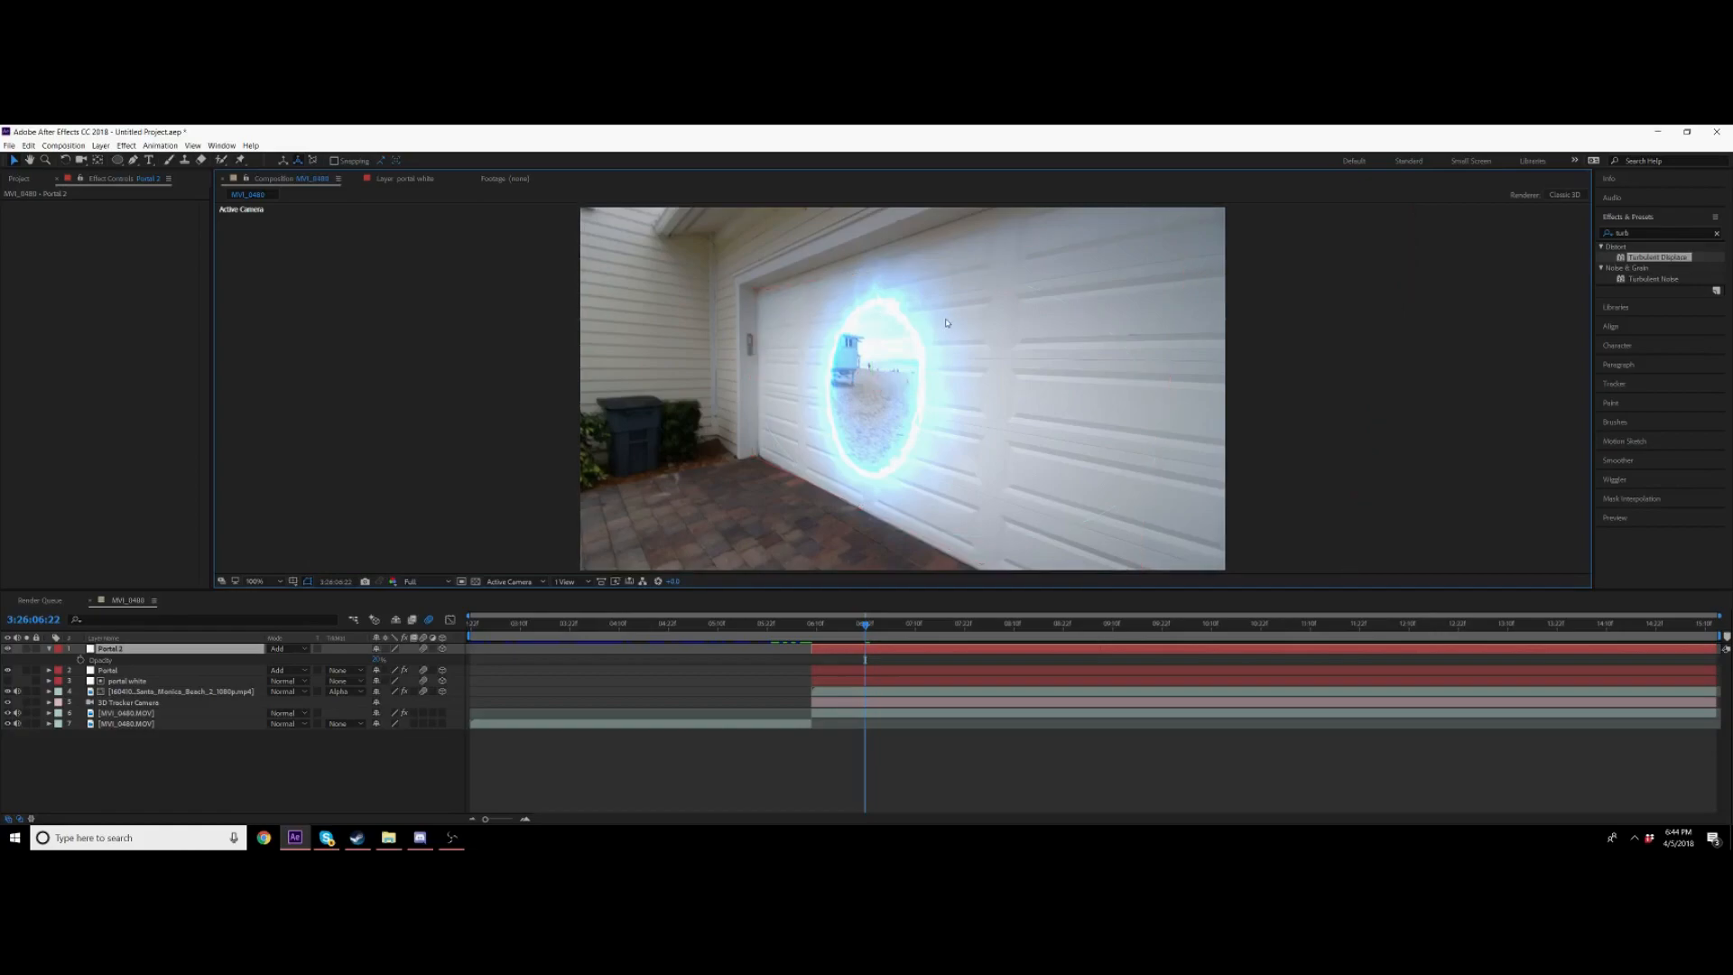
pyautogui.moveTo(1134, 630); pyautogui.dragTo(1160, 641)
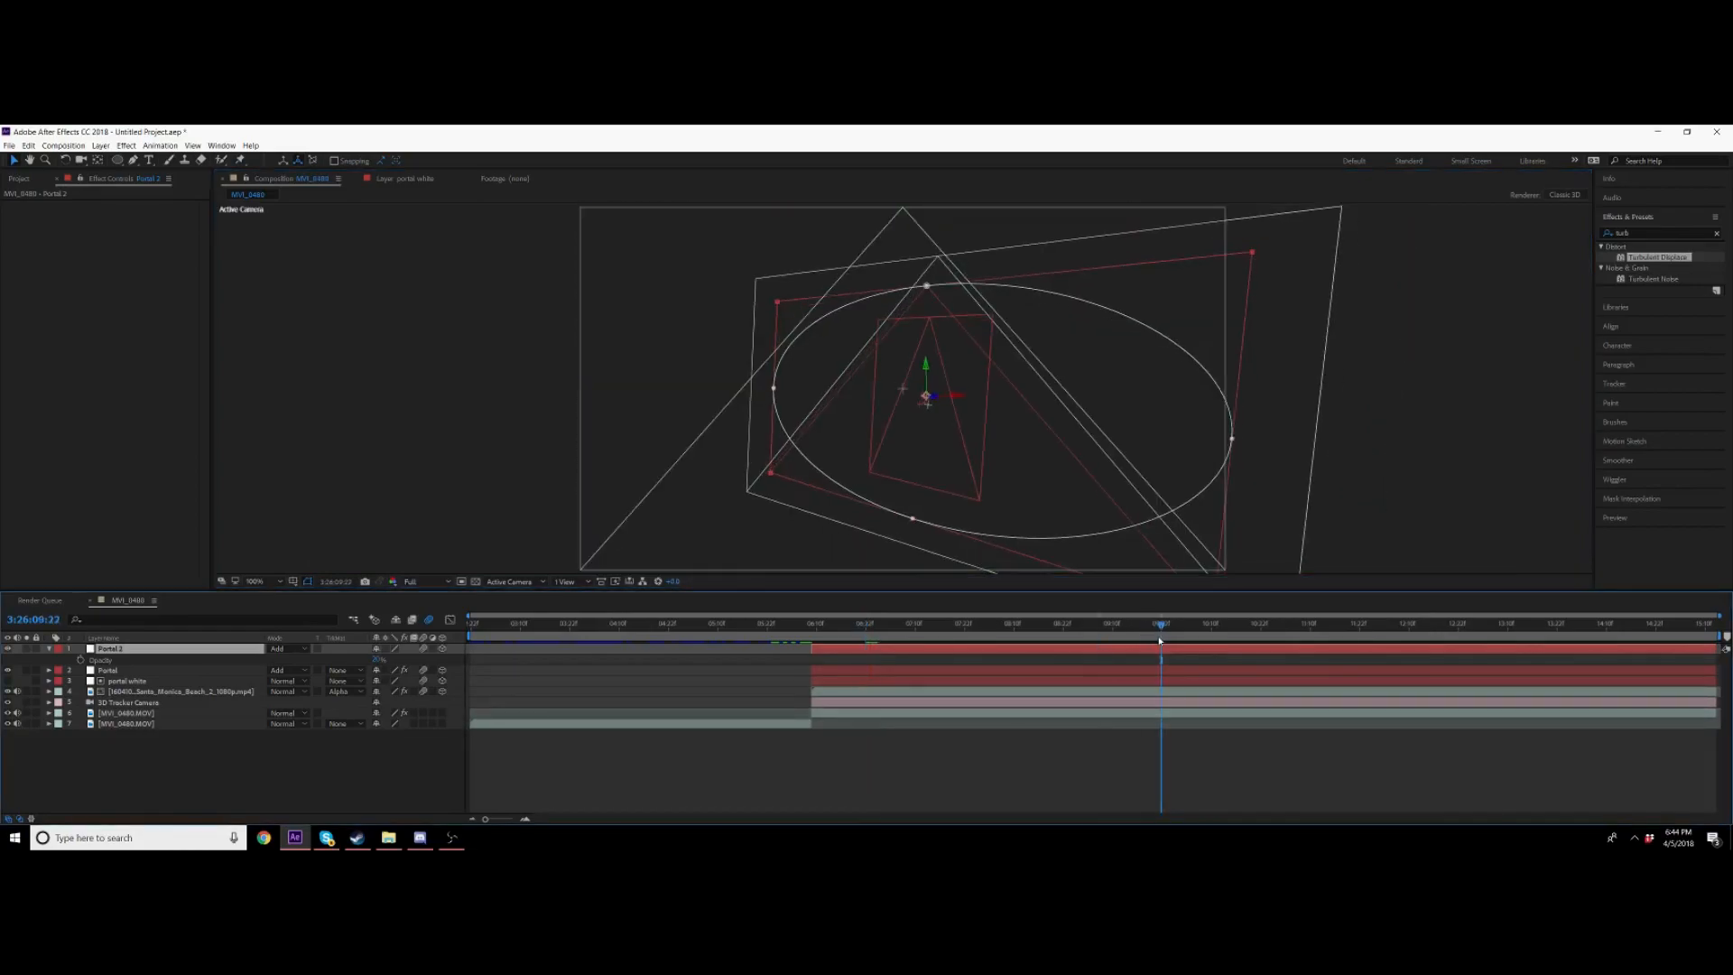
pyautogui.click(1506, 631)
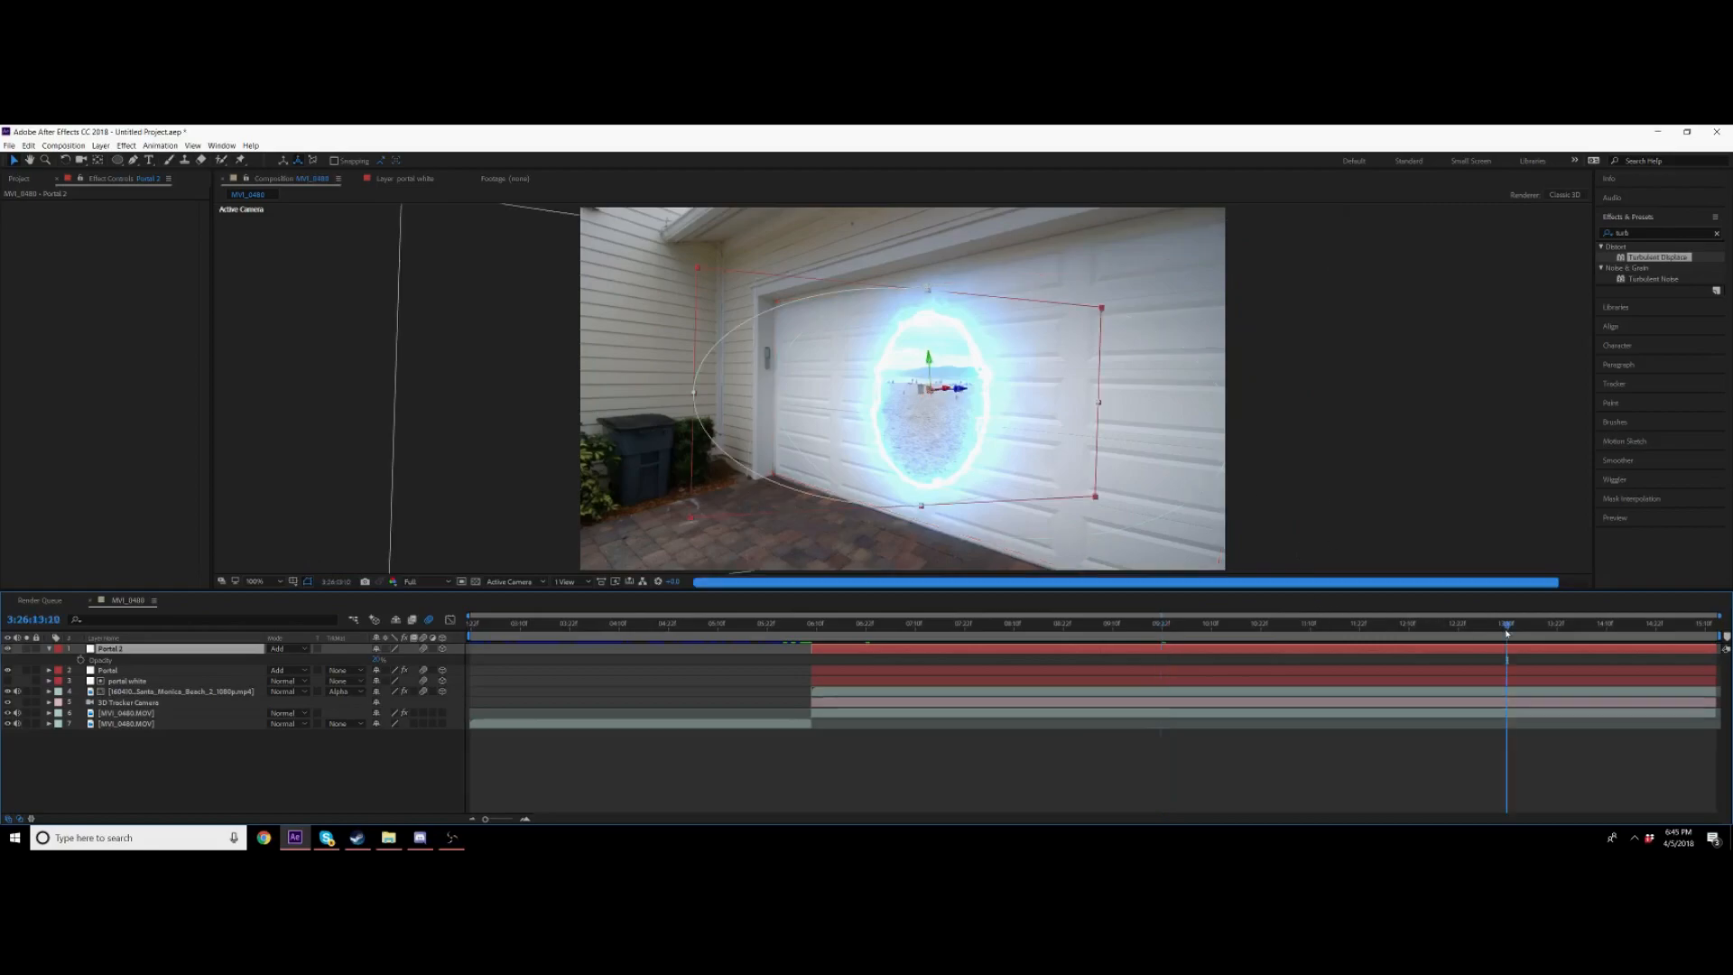
pyautogui.click(1598, 626)
pyautogui.moveTo(1578, 629); pyautogui.dragTo(1528, 656)
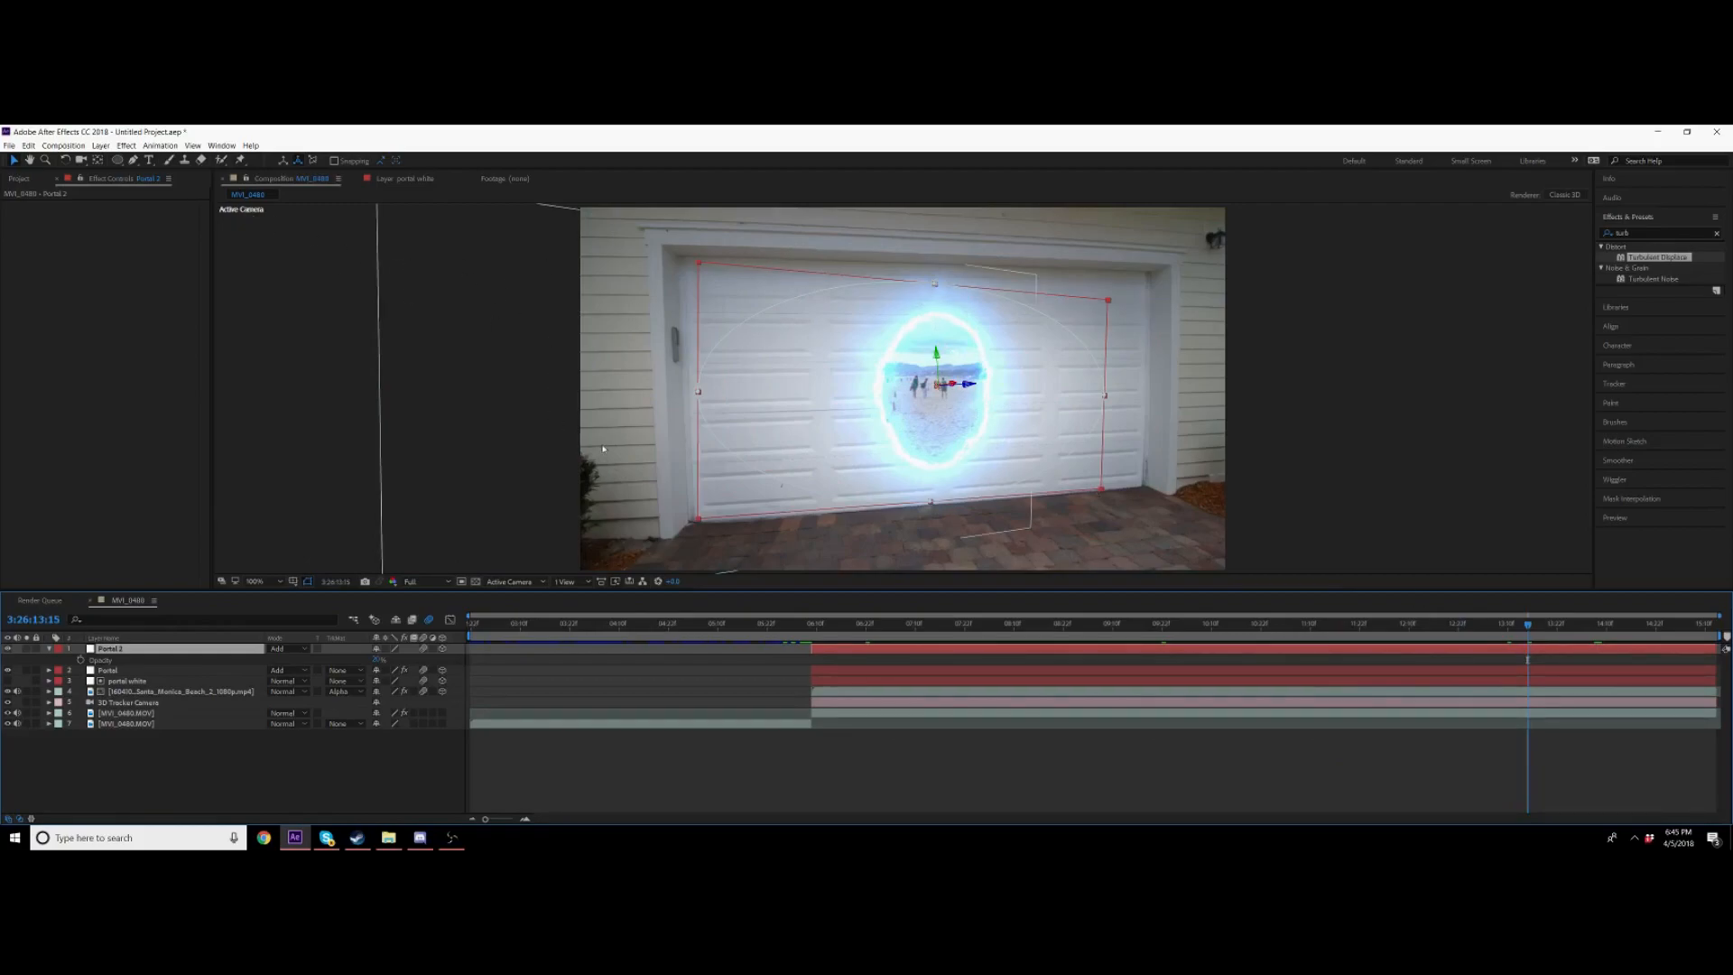
# Step: Duplicate the soft glow portal layer and move the copy down towards the driveway
pyautogui.hotkey('ctrl', 'd')
pyautogui.click(850, 376)
pyautogui.moveTo(850, 376); pyautogui.dragTo(859, 502)
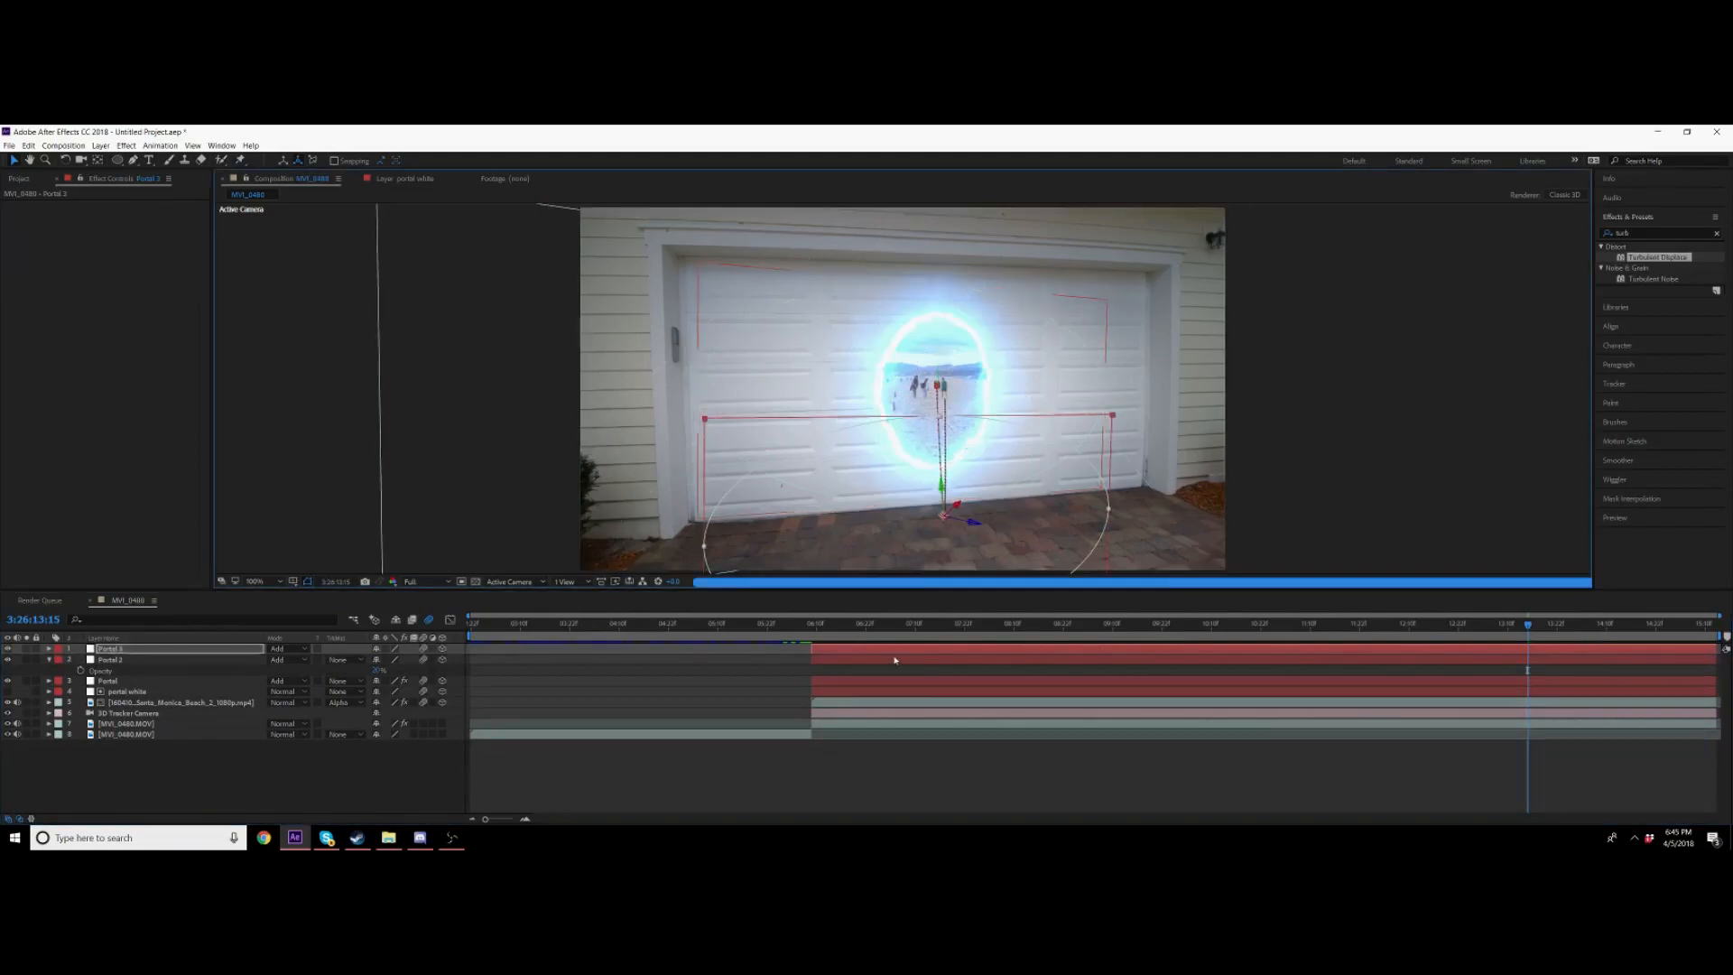
# Step: Lay the duplicated glow layer flat across the driveway beneath the portal
pyautogui.press('p')
pyautogui.click(81, 660)
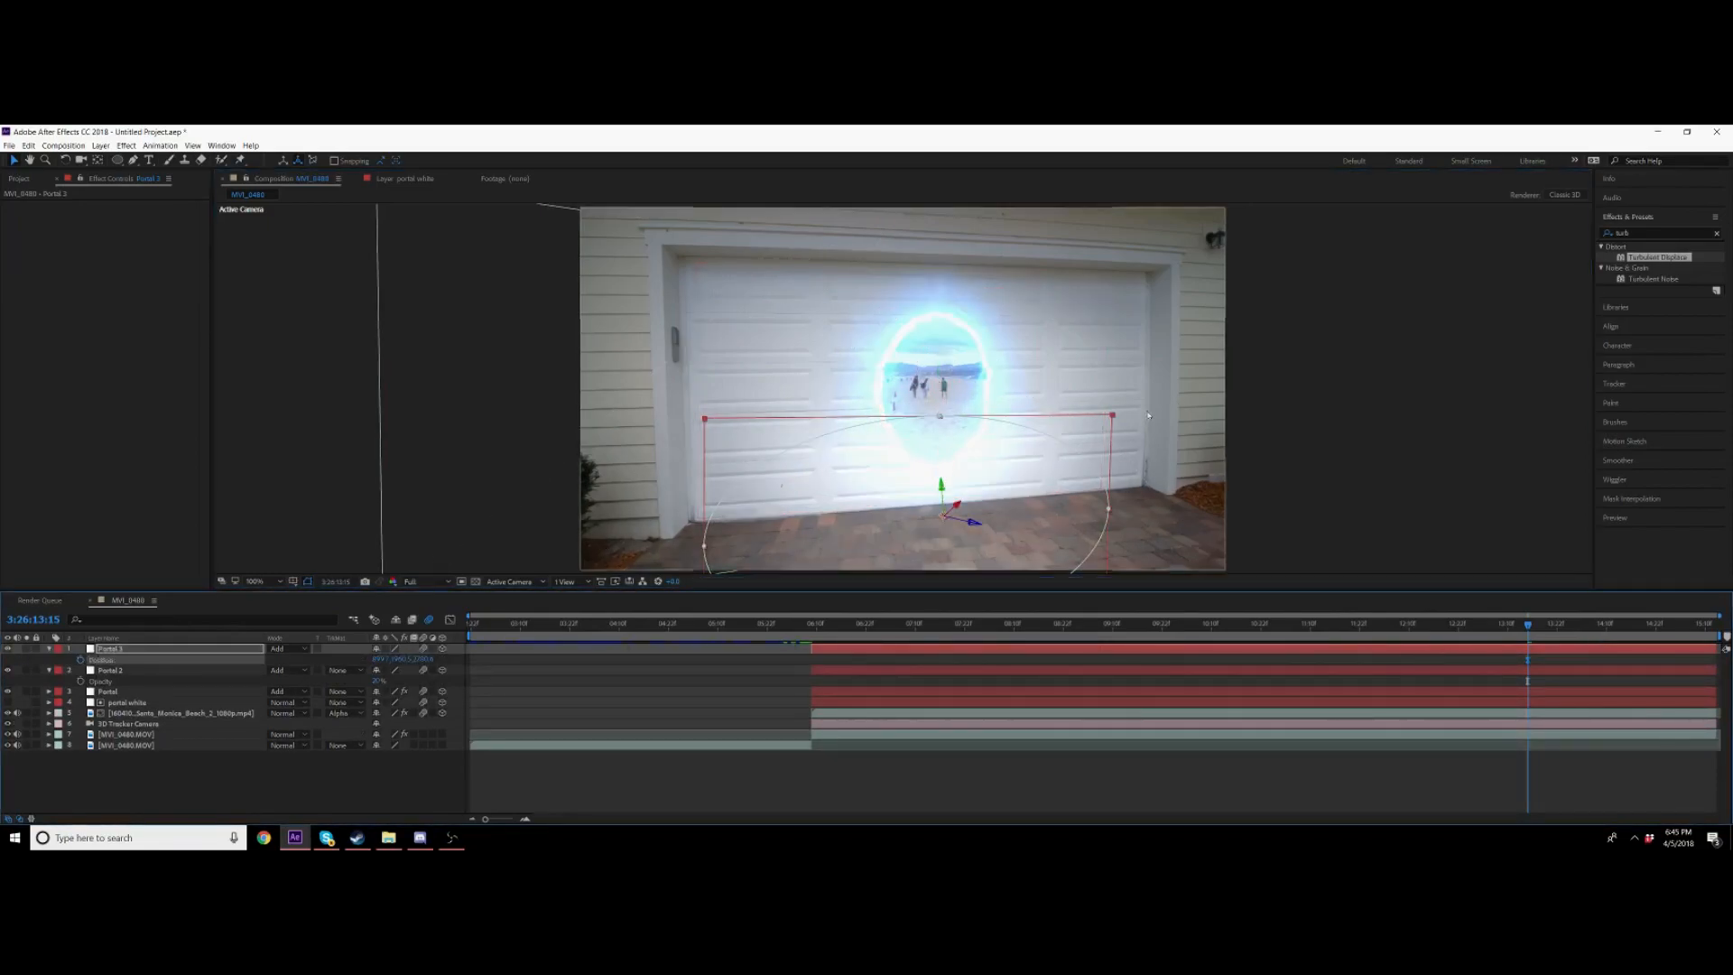
pyautogui.click(50, 649)
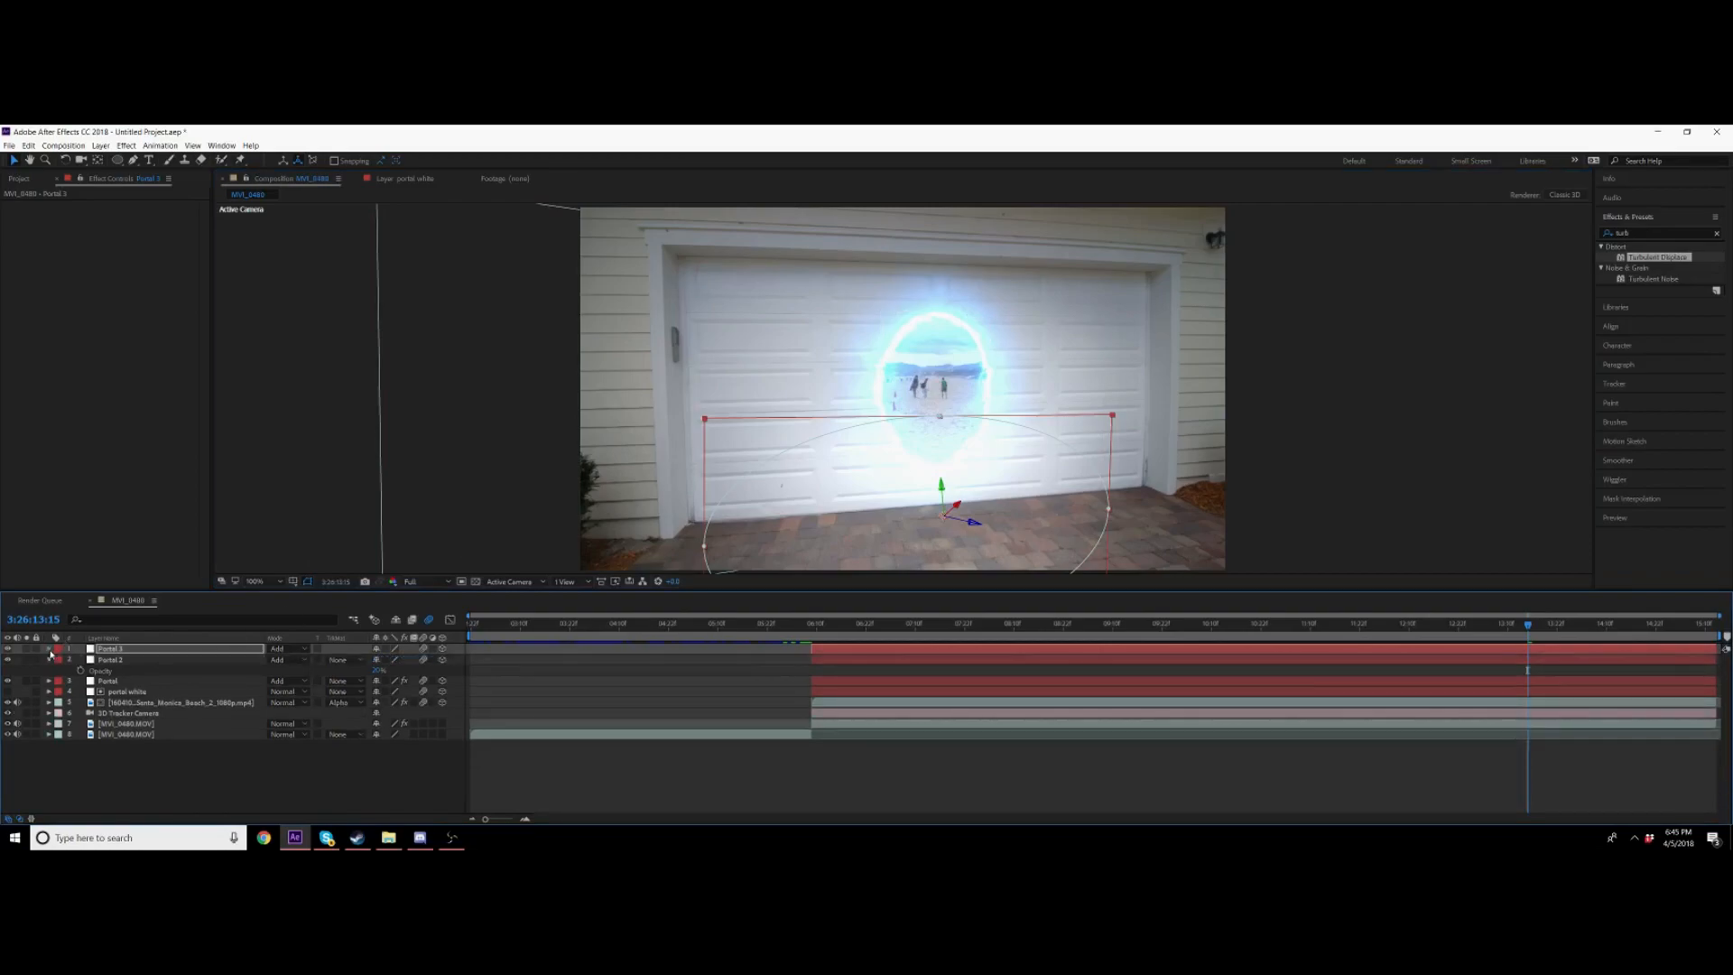
pyautogui.click(50, 649)
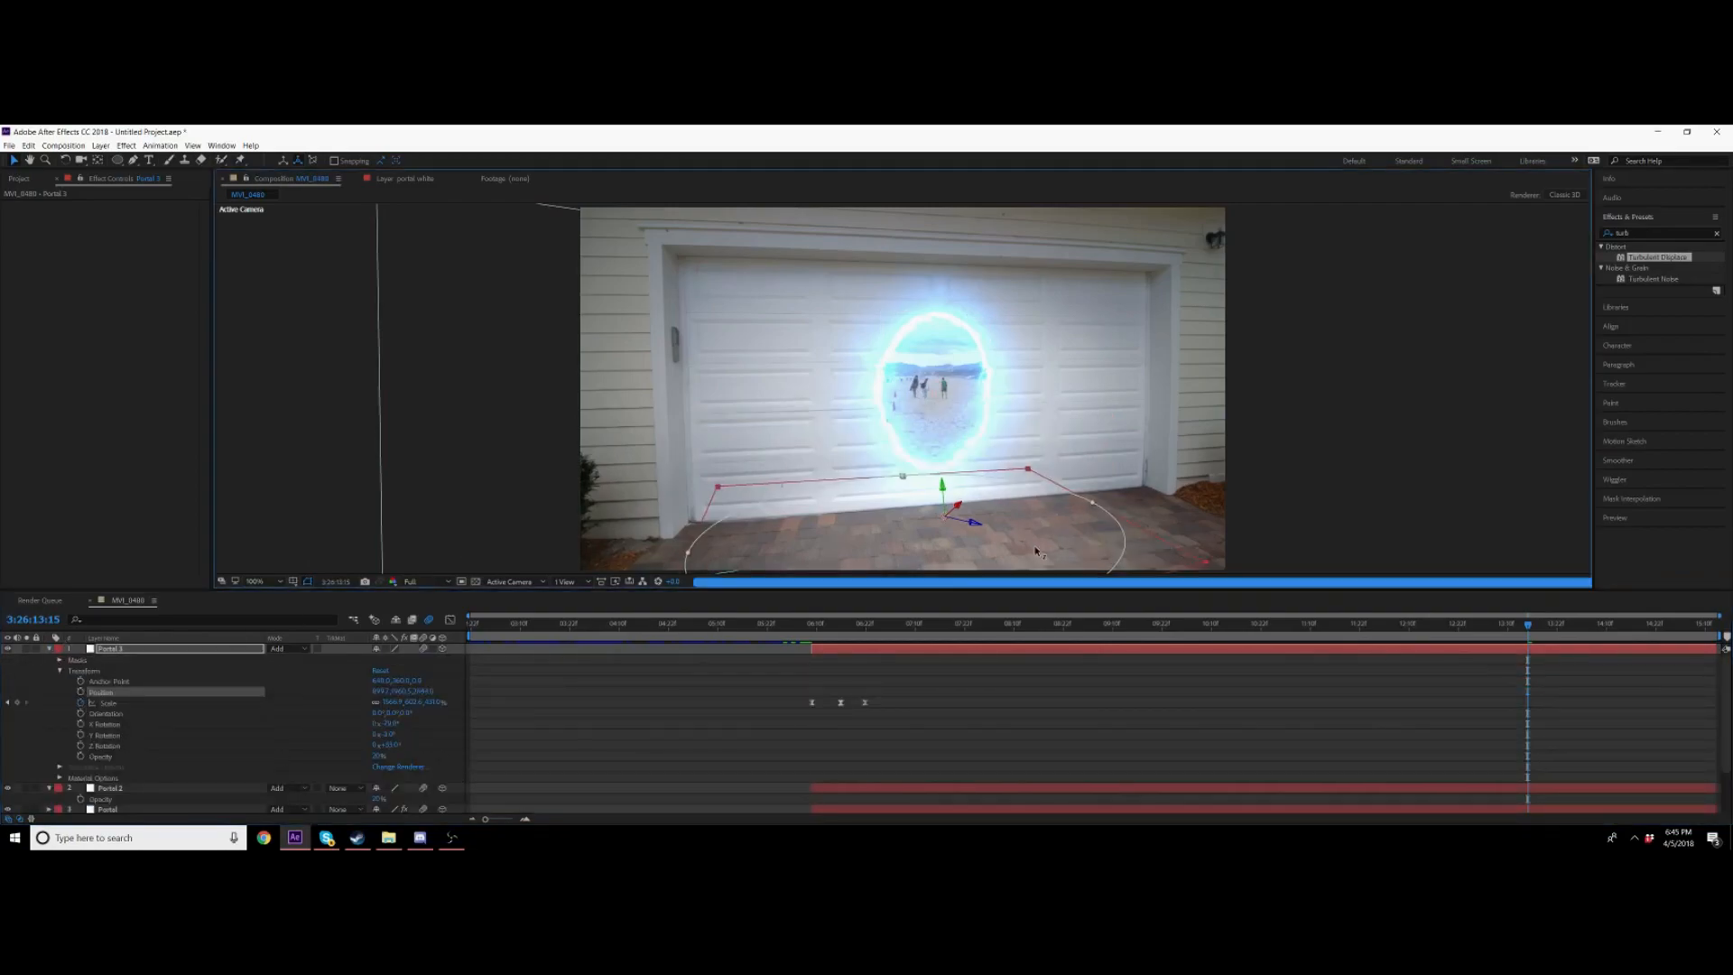
pyautogui.moveTo(1032, 547); pyautogui.dragTo(1061, 577)
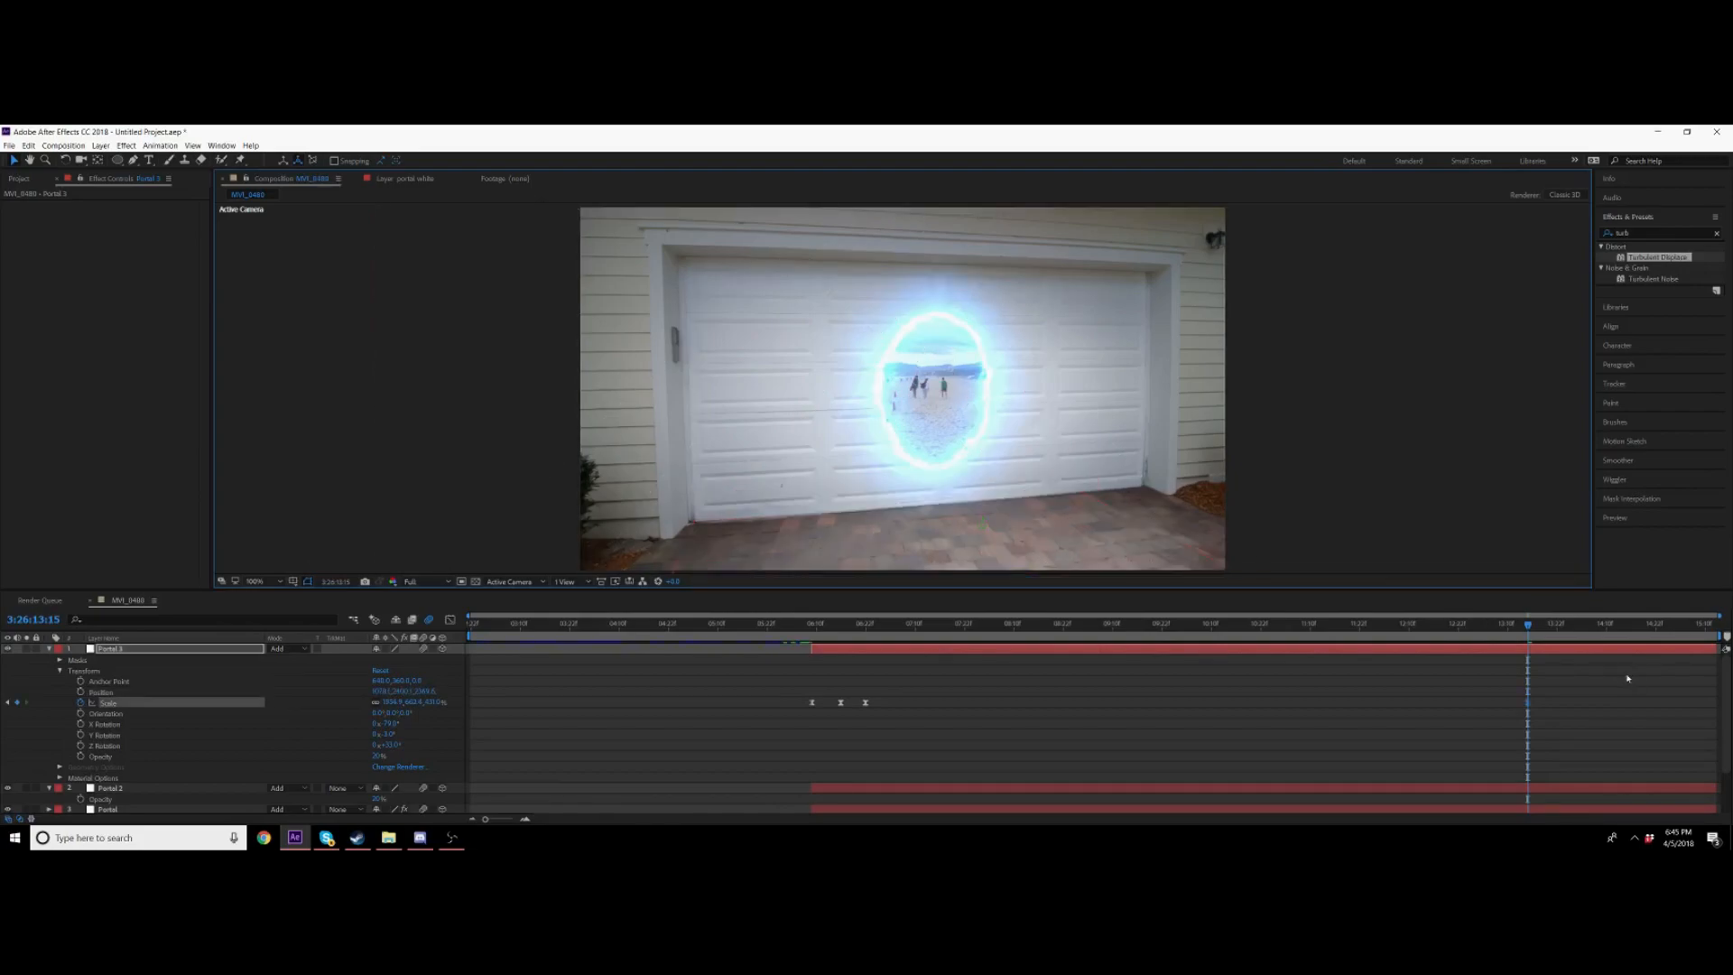
pyautogui.click(864, 623)
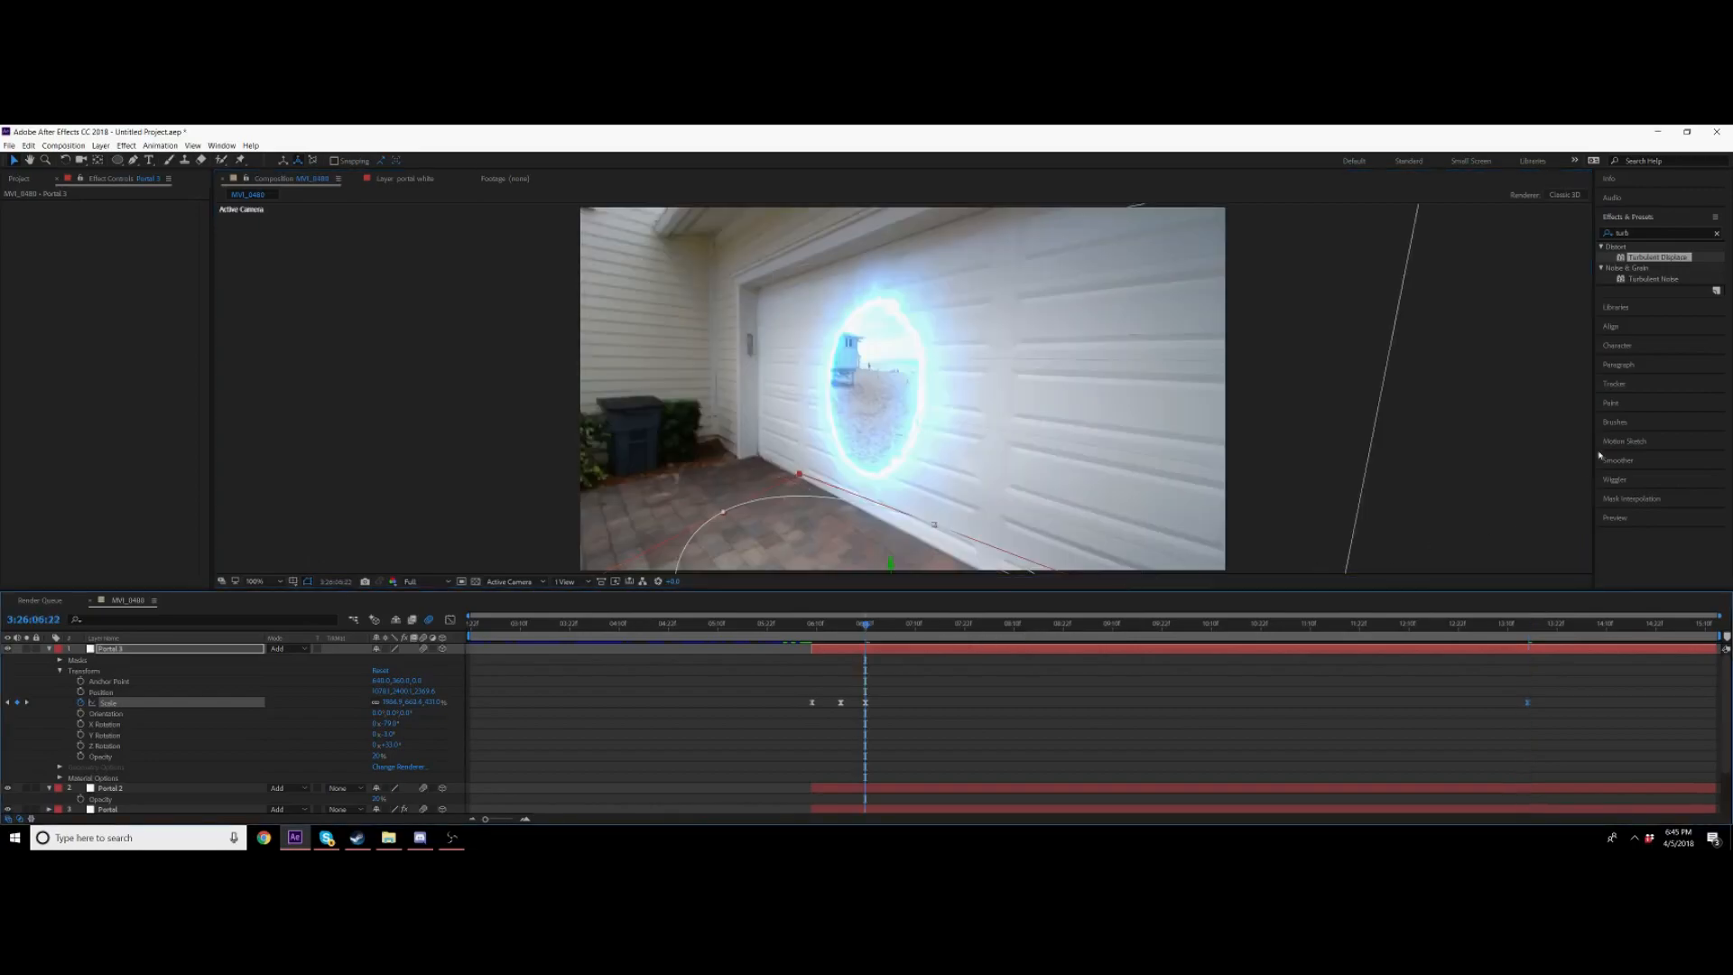
pyautogui.click(48, 649)
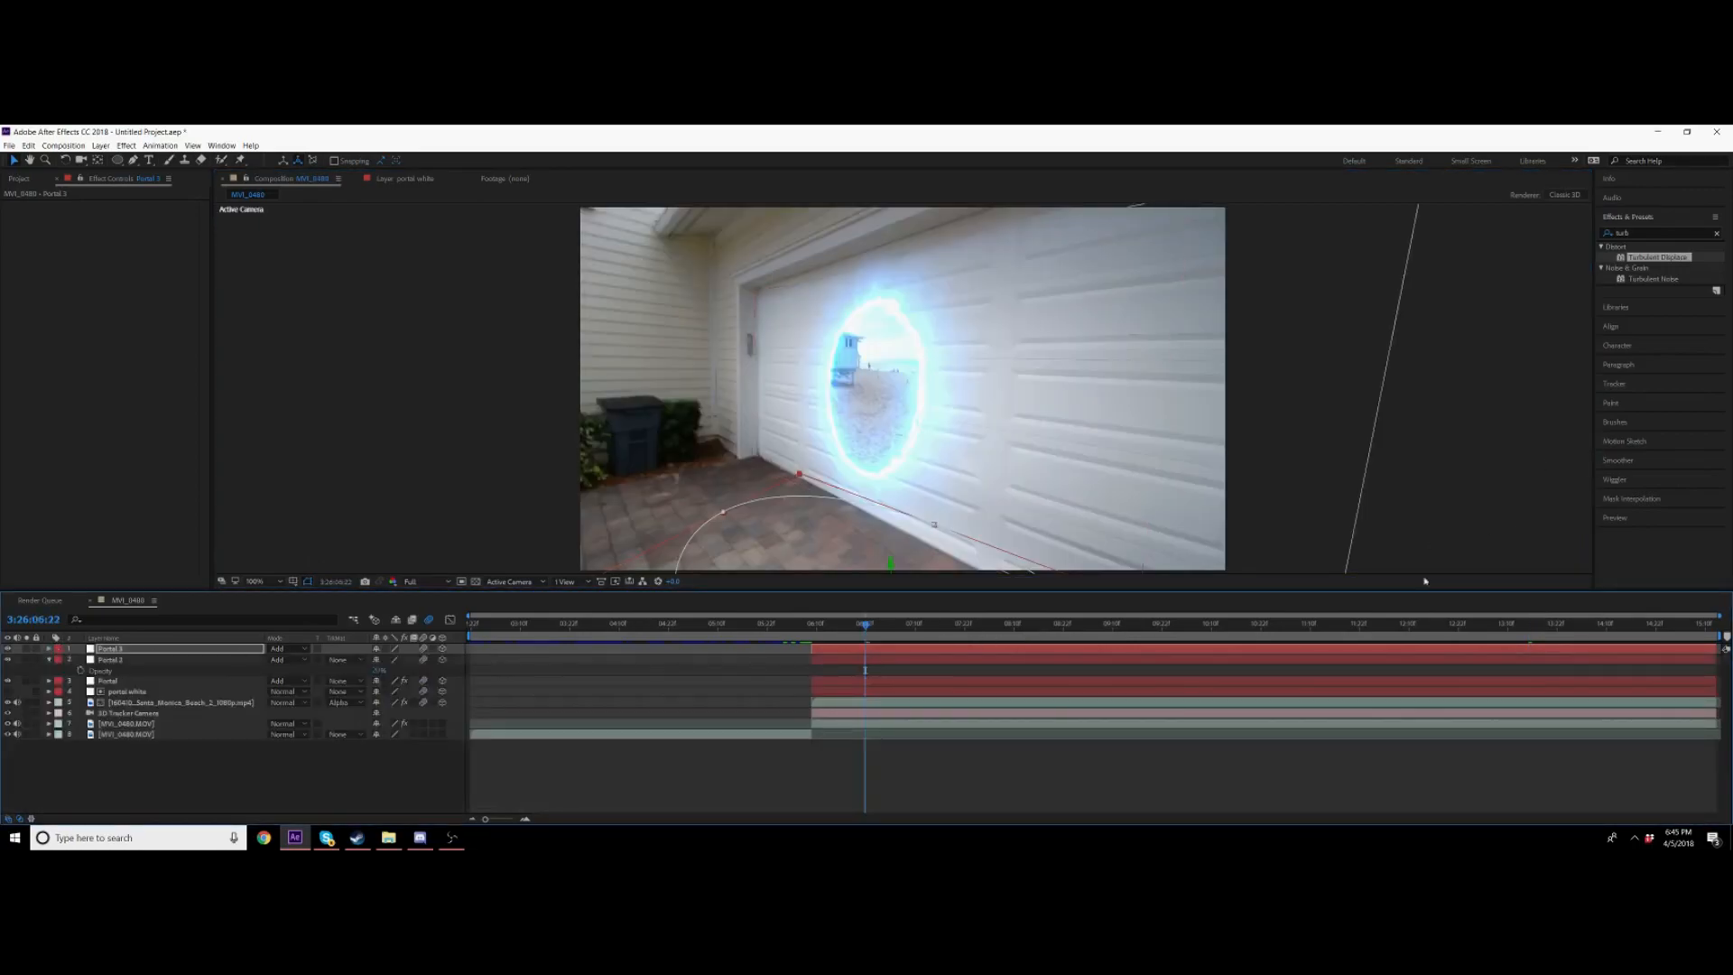
# Step: Search the effects for tint and apply Tint to the driveway glow layer
pyautogui.doubleClick(1630, 232)
pyautogui.write('tint')
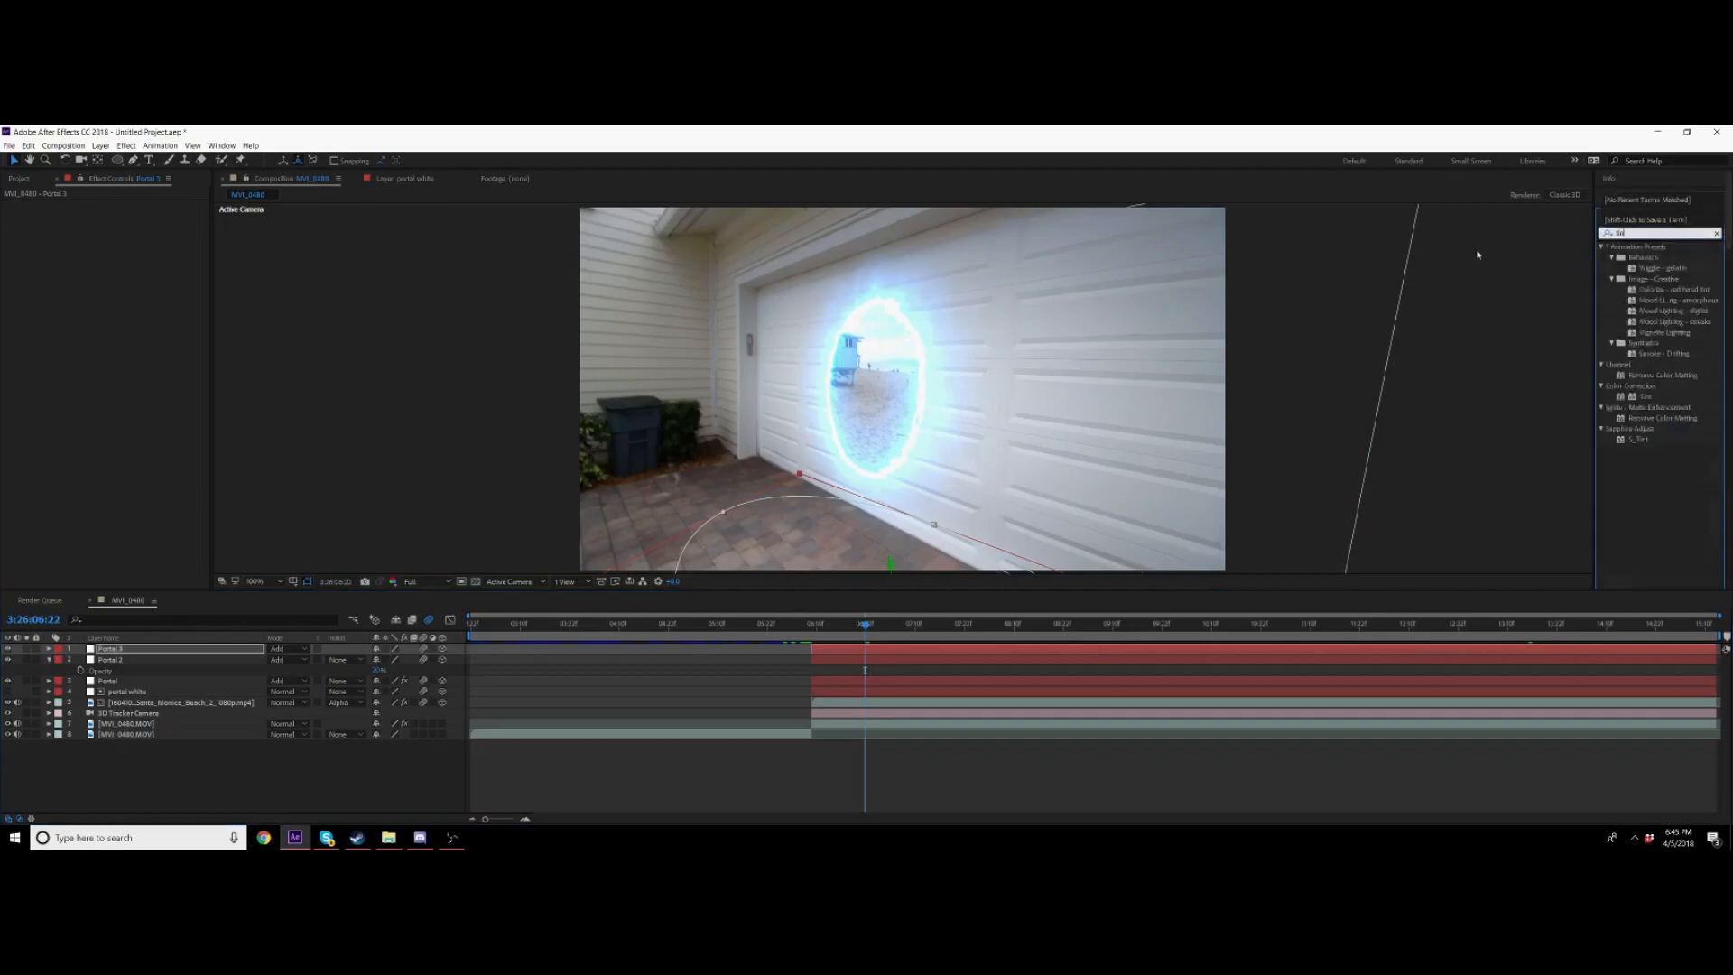
pyautogui.moveTo(1645, 289); pyautogui.dragTo(859, 650)
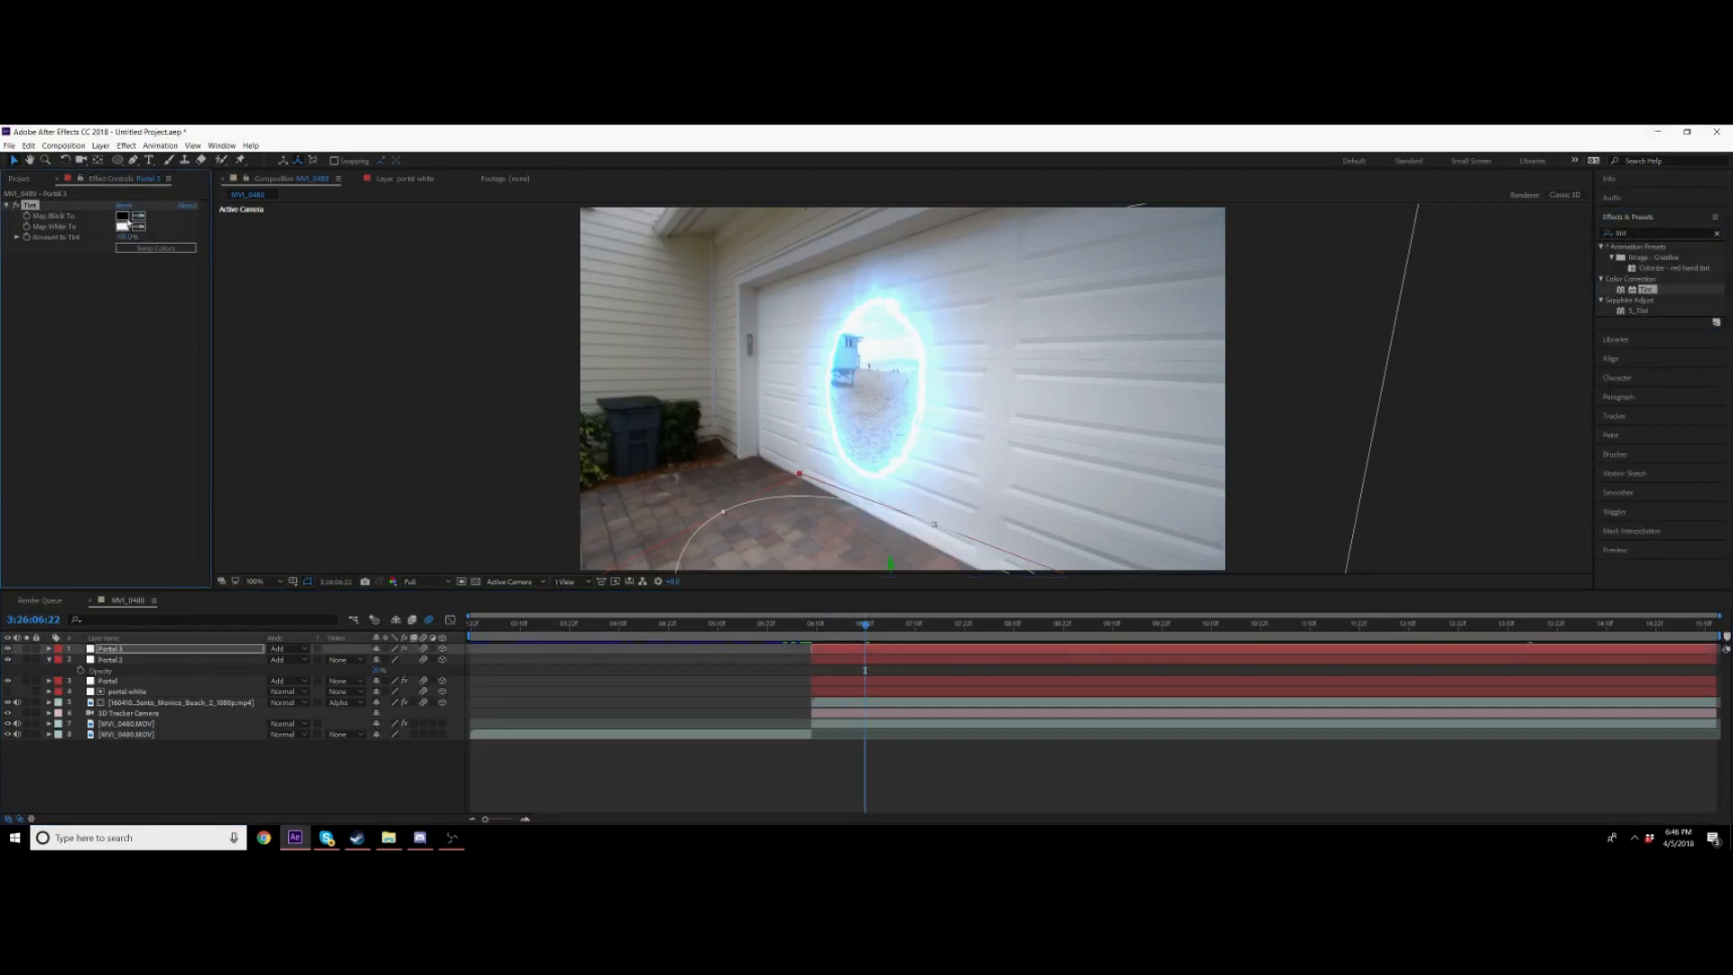
# Step: Set Tint's Map Black To colour to cyan
pyautogui.click(125, 216)
pyautogui.click(420, 318)
pyautogui.click(436, 313)
pyautogui.moveTo(423, 309); pyautogui.dragTo(422, 230)
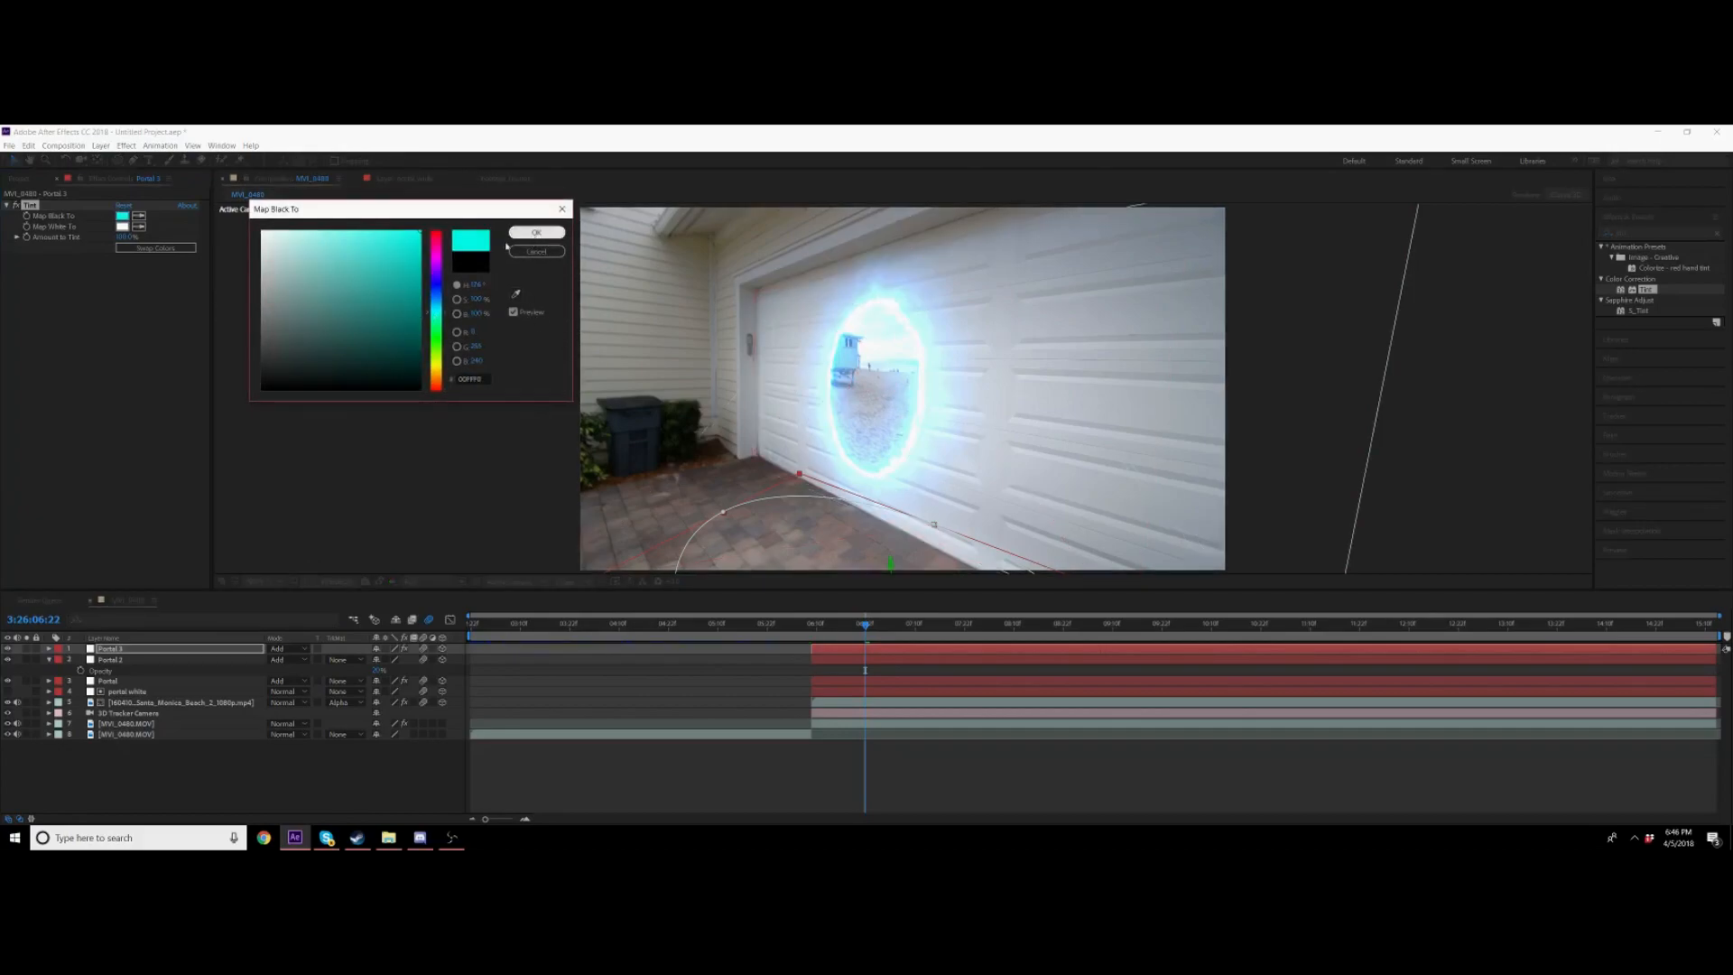
pyautogui.click(407, 231)
pyautogui.moveTo(439, 314); pyautogui.dragTo(434, 307)
pyautogui.click(536, 232)
# Step: Set Tint's Map White To colour to a light cyan
pyautogui.click(121, 226)
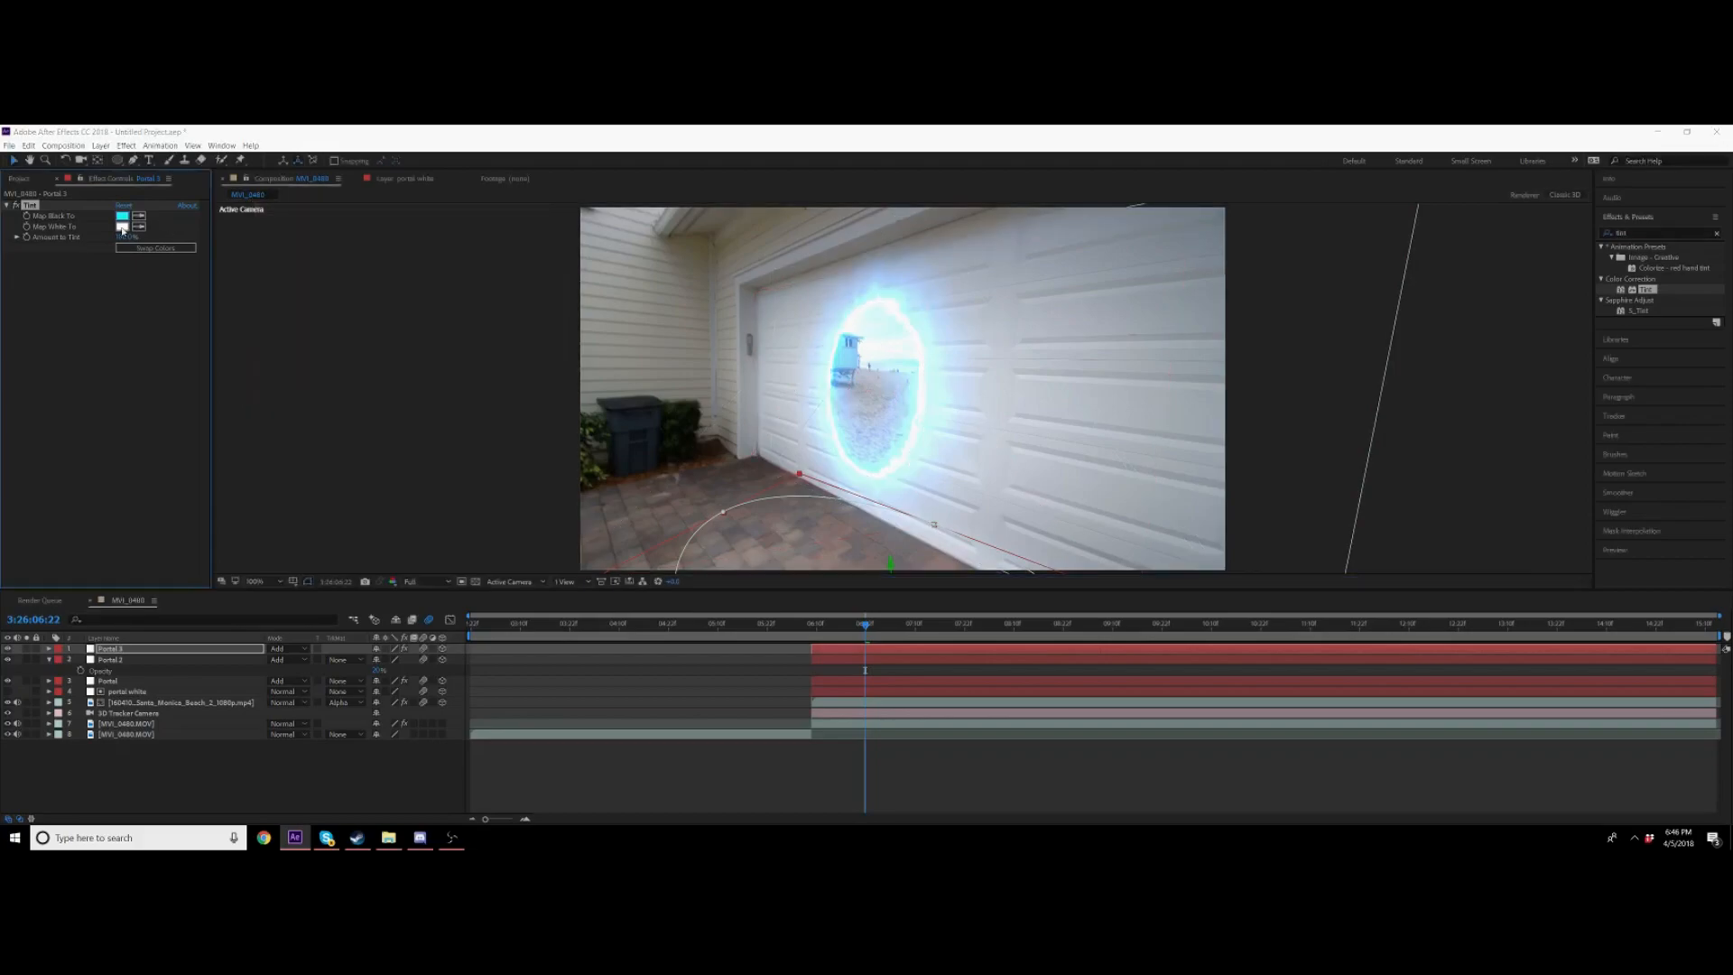
pyautogui.click(436, 318)
pyautogui.click(410, 233)
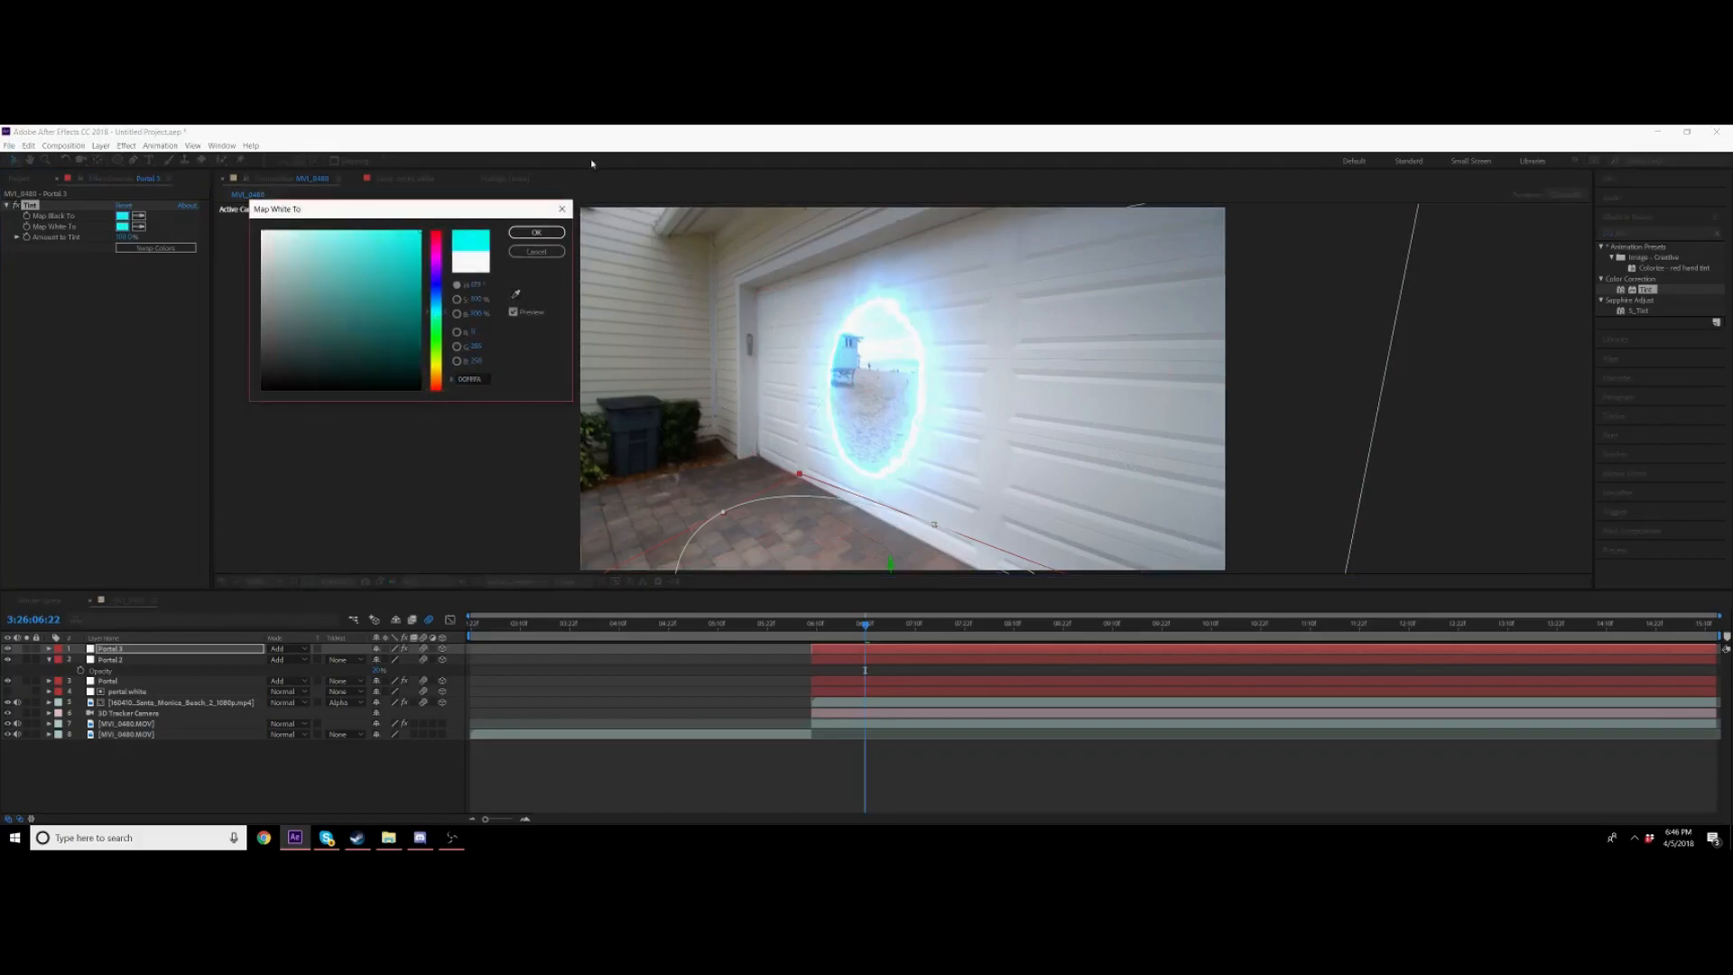
pyautogui.click(524, 233)
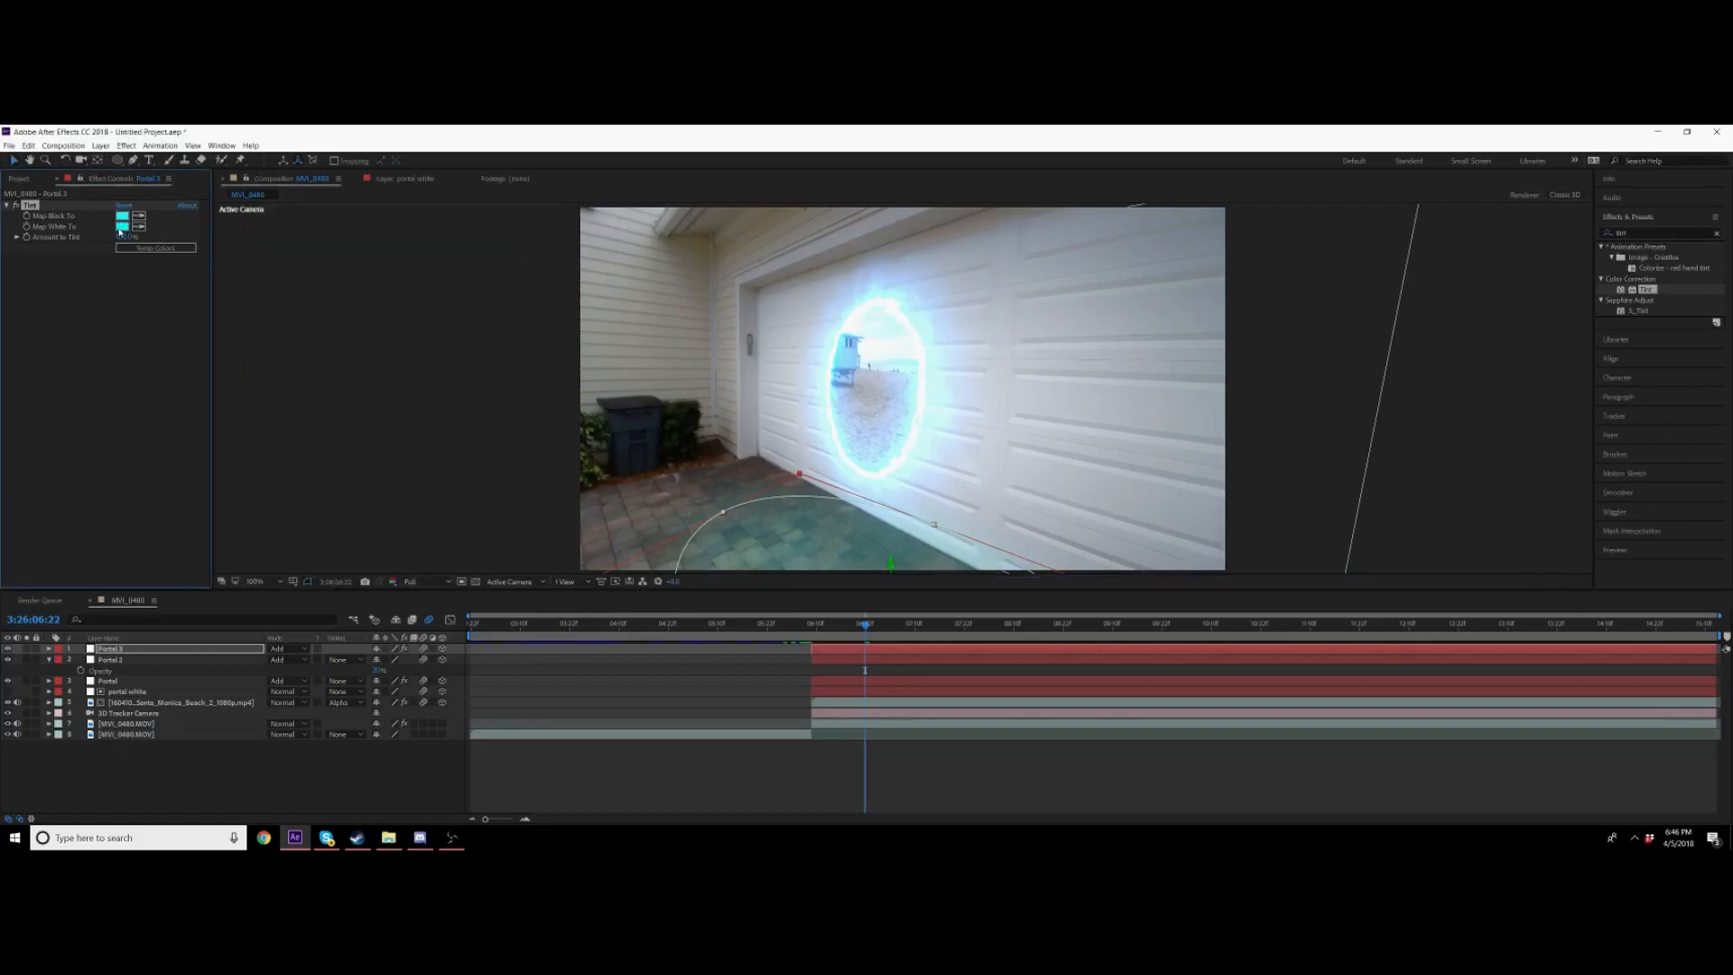
pyautogui.click(120, 229)
pyautogui.moveTo(386, 260); pyautogui.dragTo(213, 164)
pyautogui.click(375, 242)
pyautogui.moveTo(440, 312); pyautogui.dragTo(439, 304)
pyautogui.moveTo(397, 241); pyautogui.dragTo(443, 191)
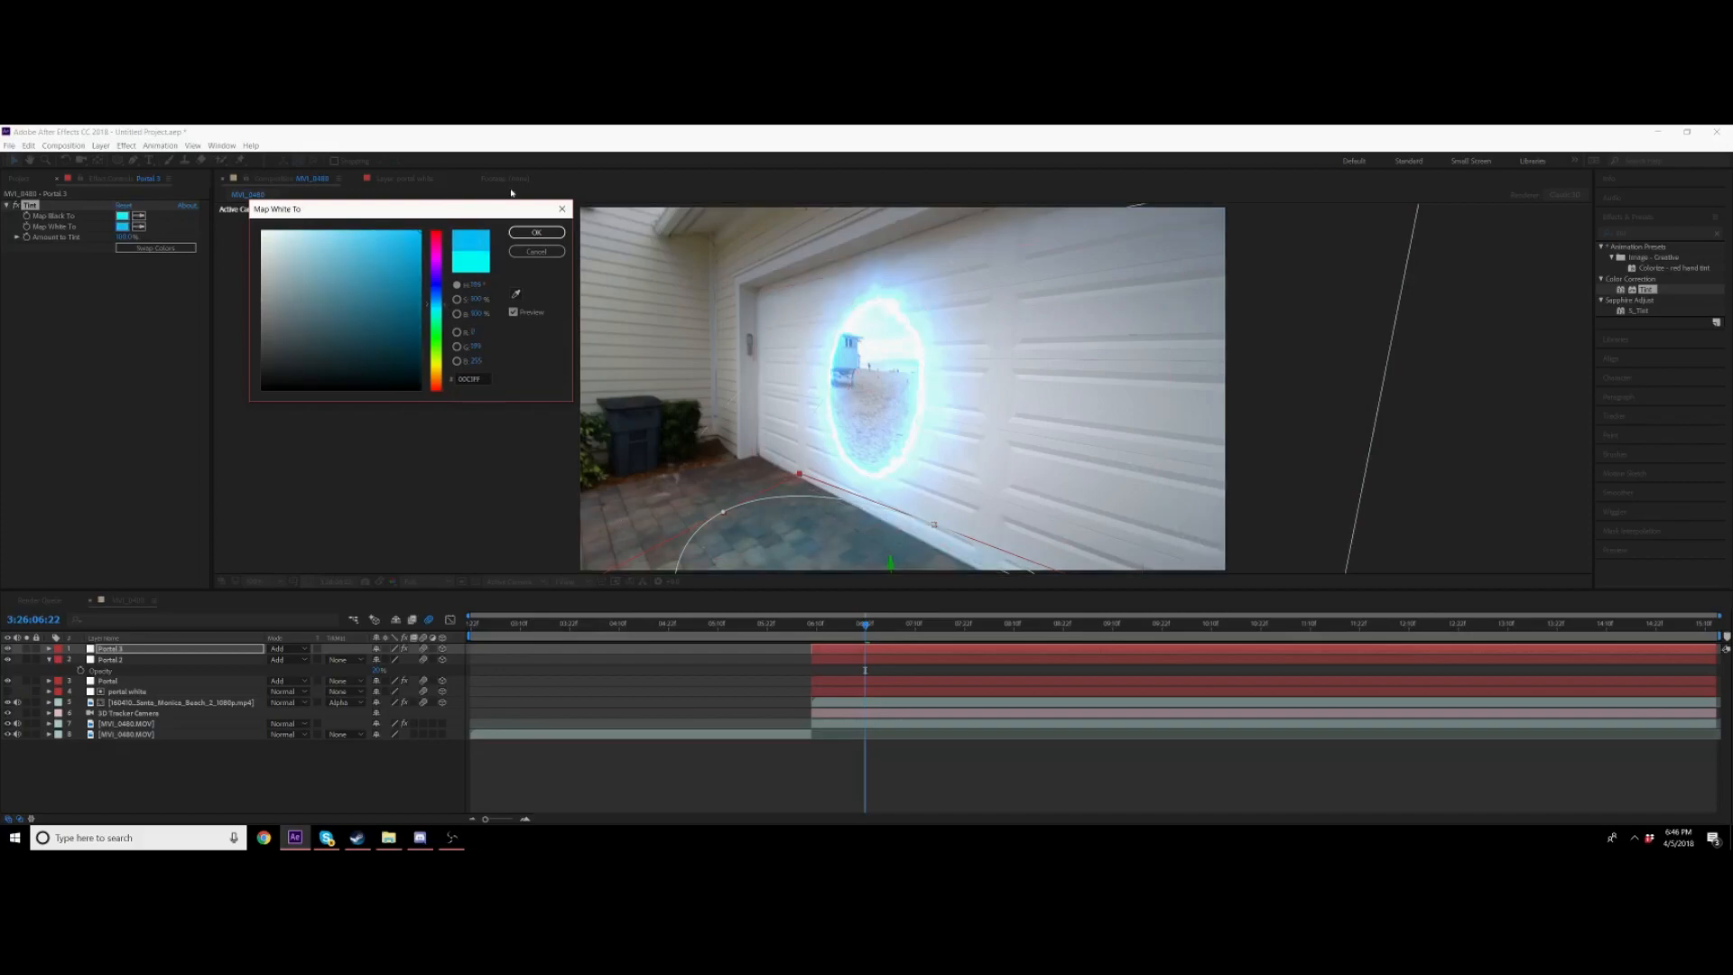
pyautogui.click(537, 232)
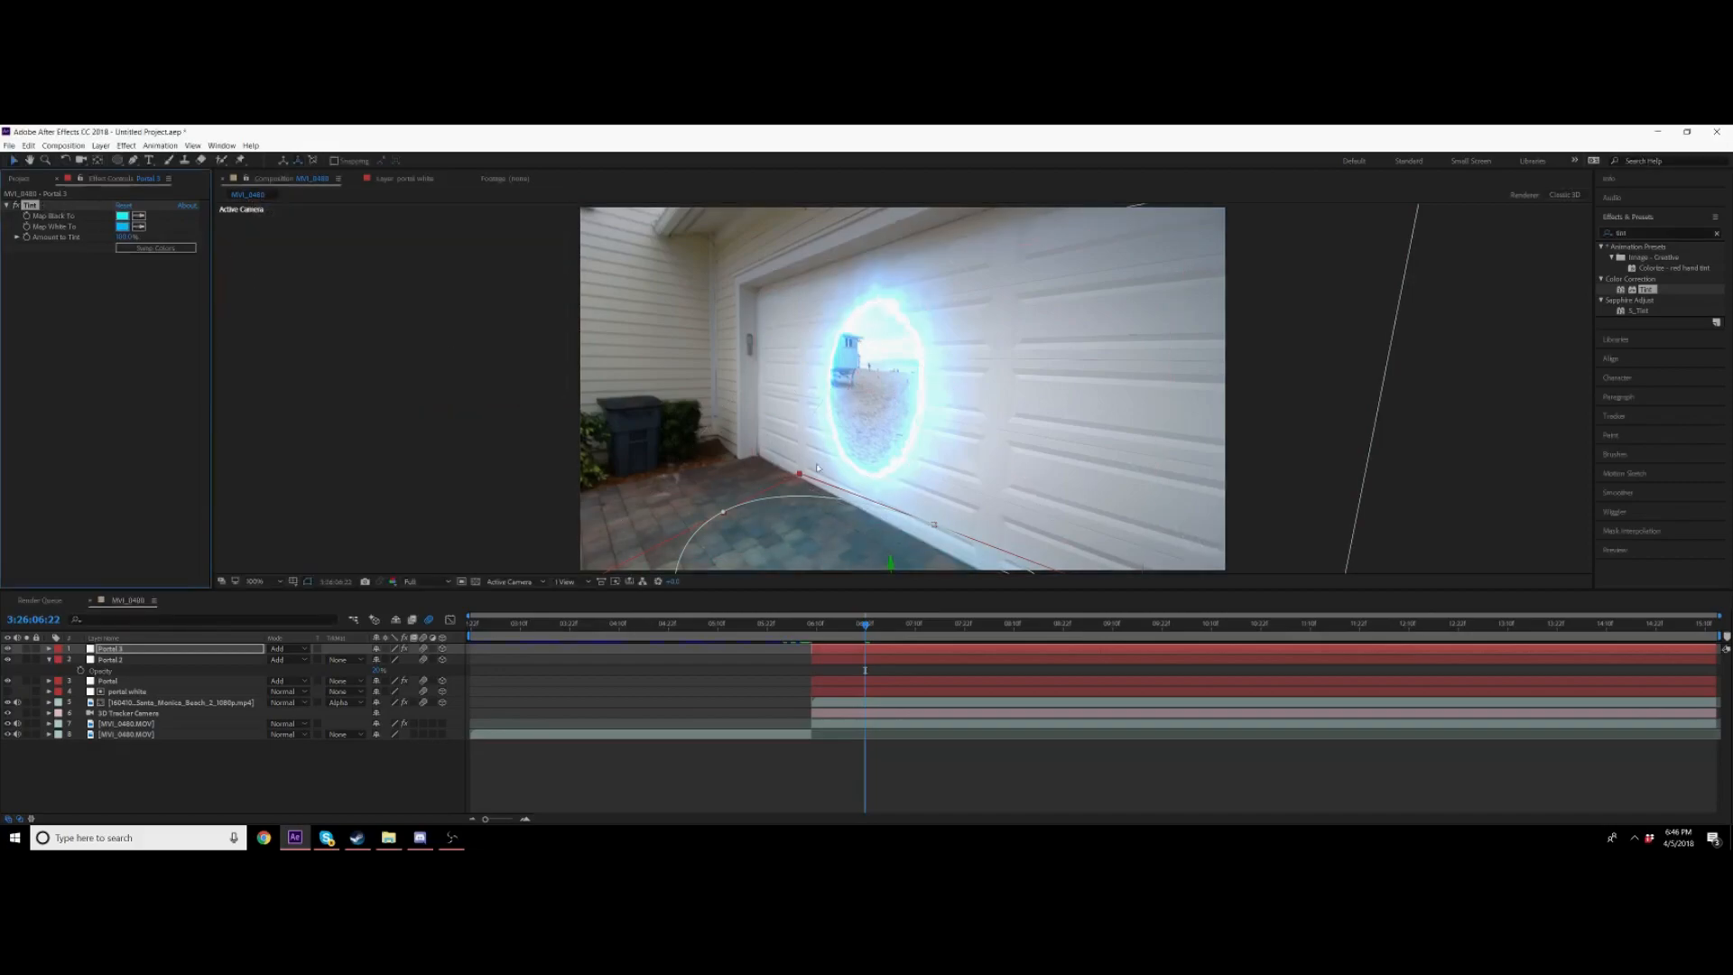
# Step: Paste the Tint effect onto the second glow portal layer
pyautogui.click(867, 659)
pyautogui.hotkey('ctrl', 'v')
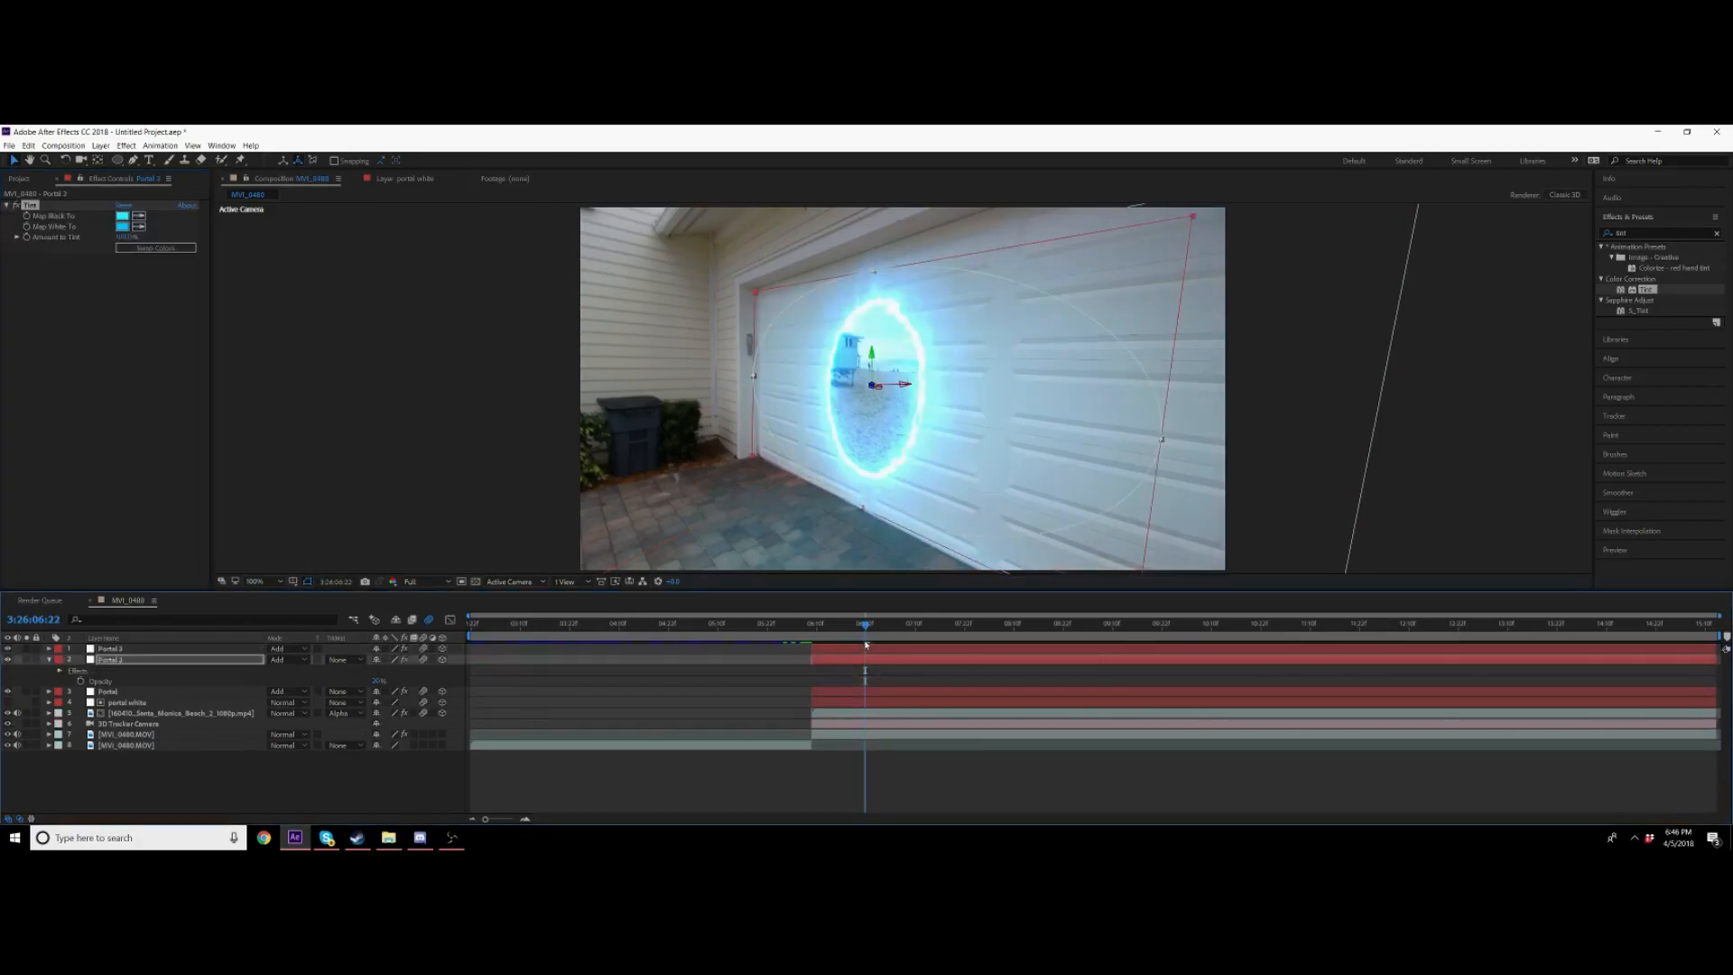
pyautogui.click(849, 662)
pyautogui.hotkey('ctrl', 'd')
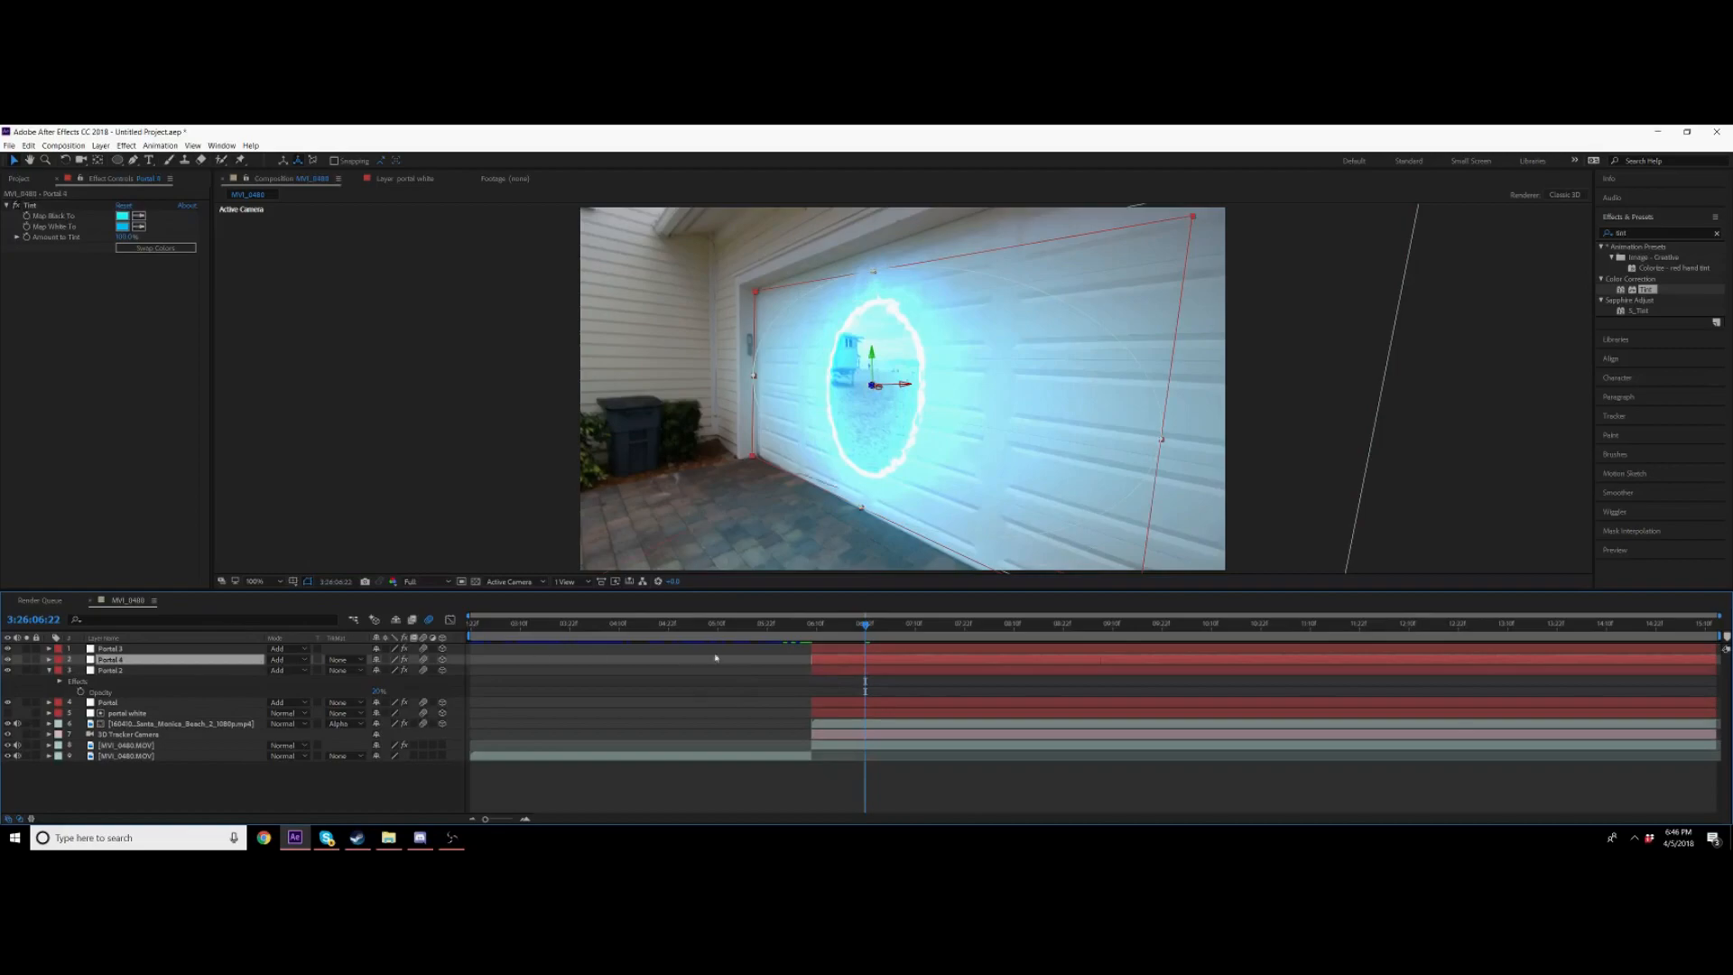
pyautogui.click(27, 204)
pyautogui.press('Delete')
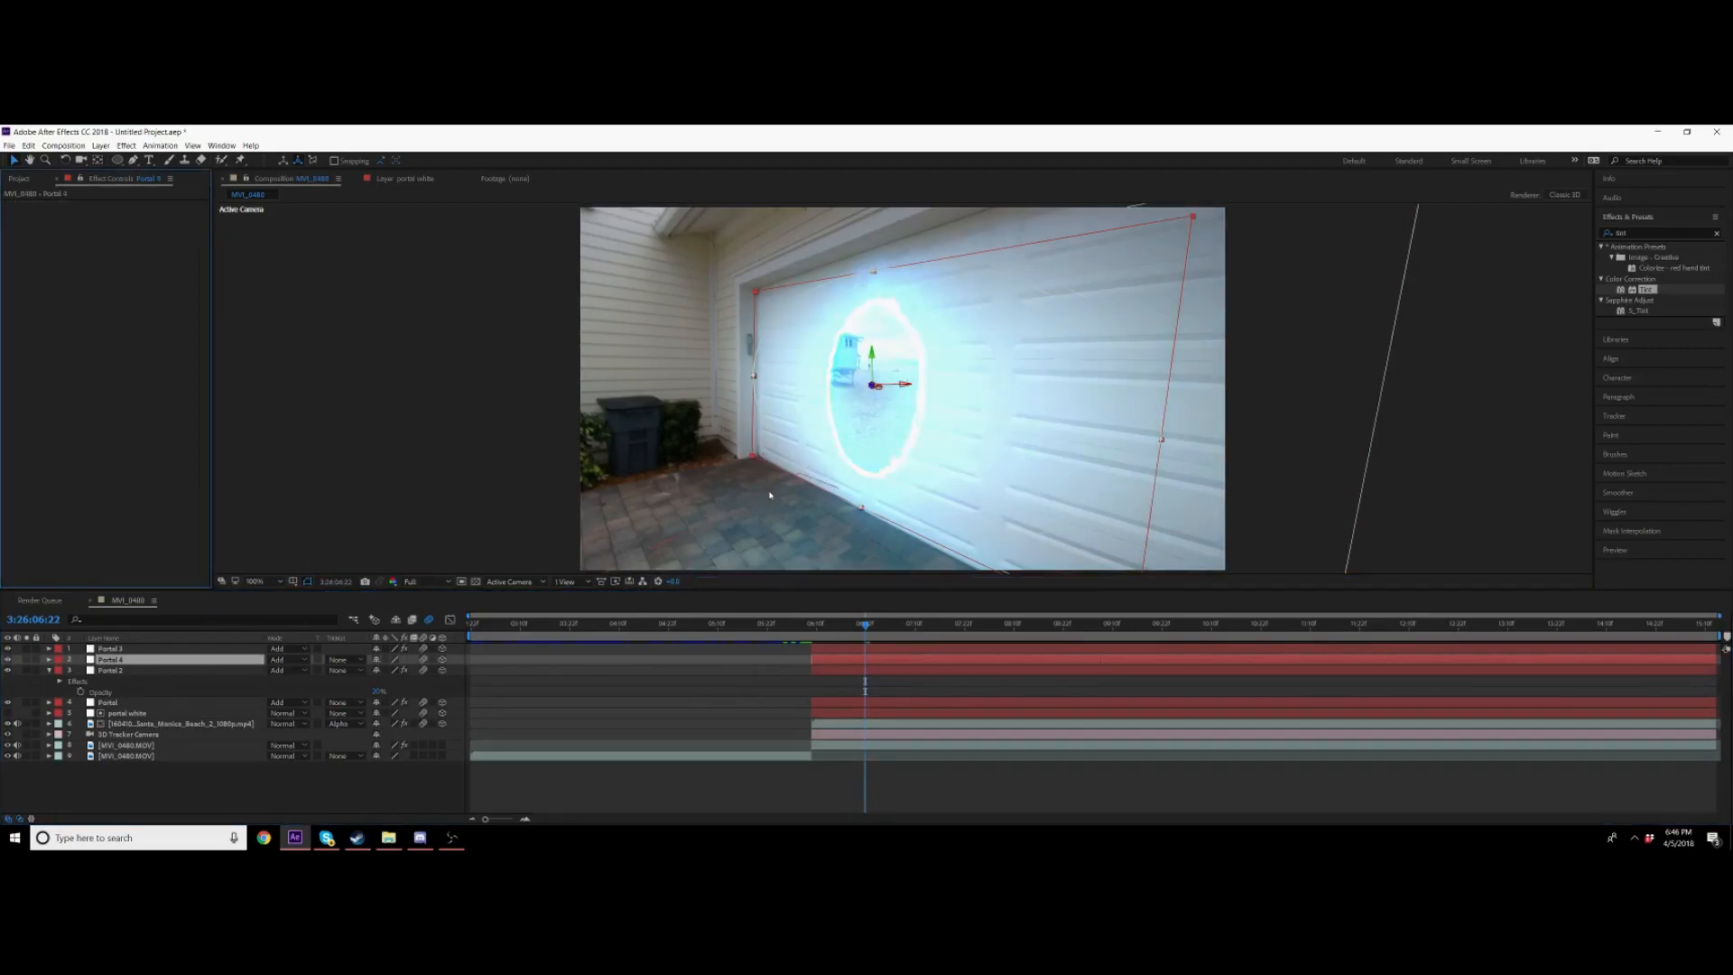
pyautogui.press('Delete')
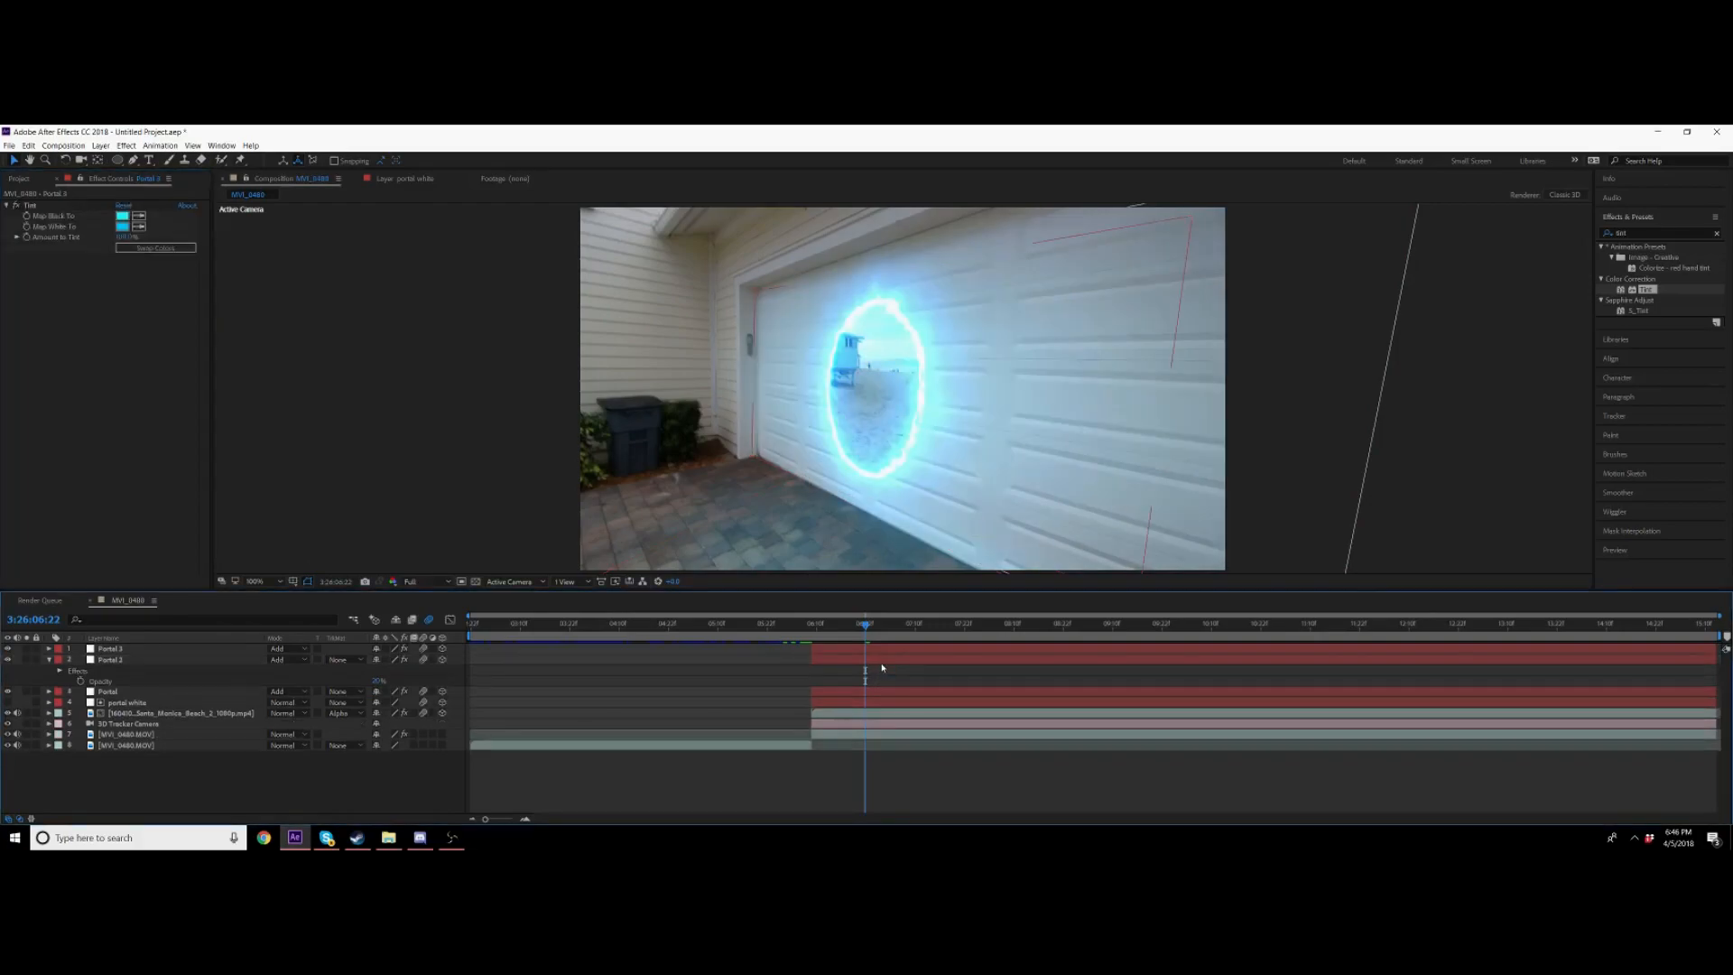
pyautogui.click(49, 659)
pyautogui.click(775, 493)
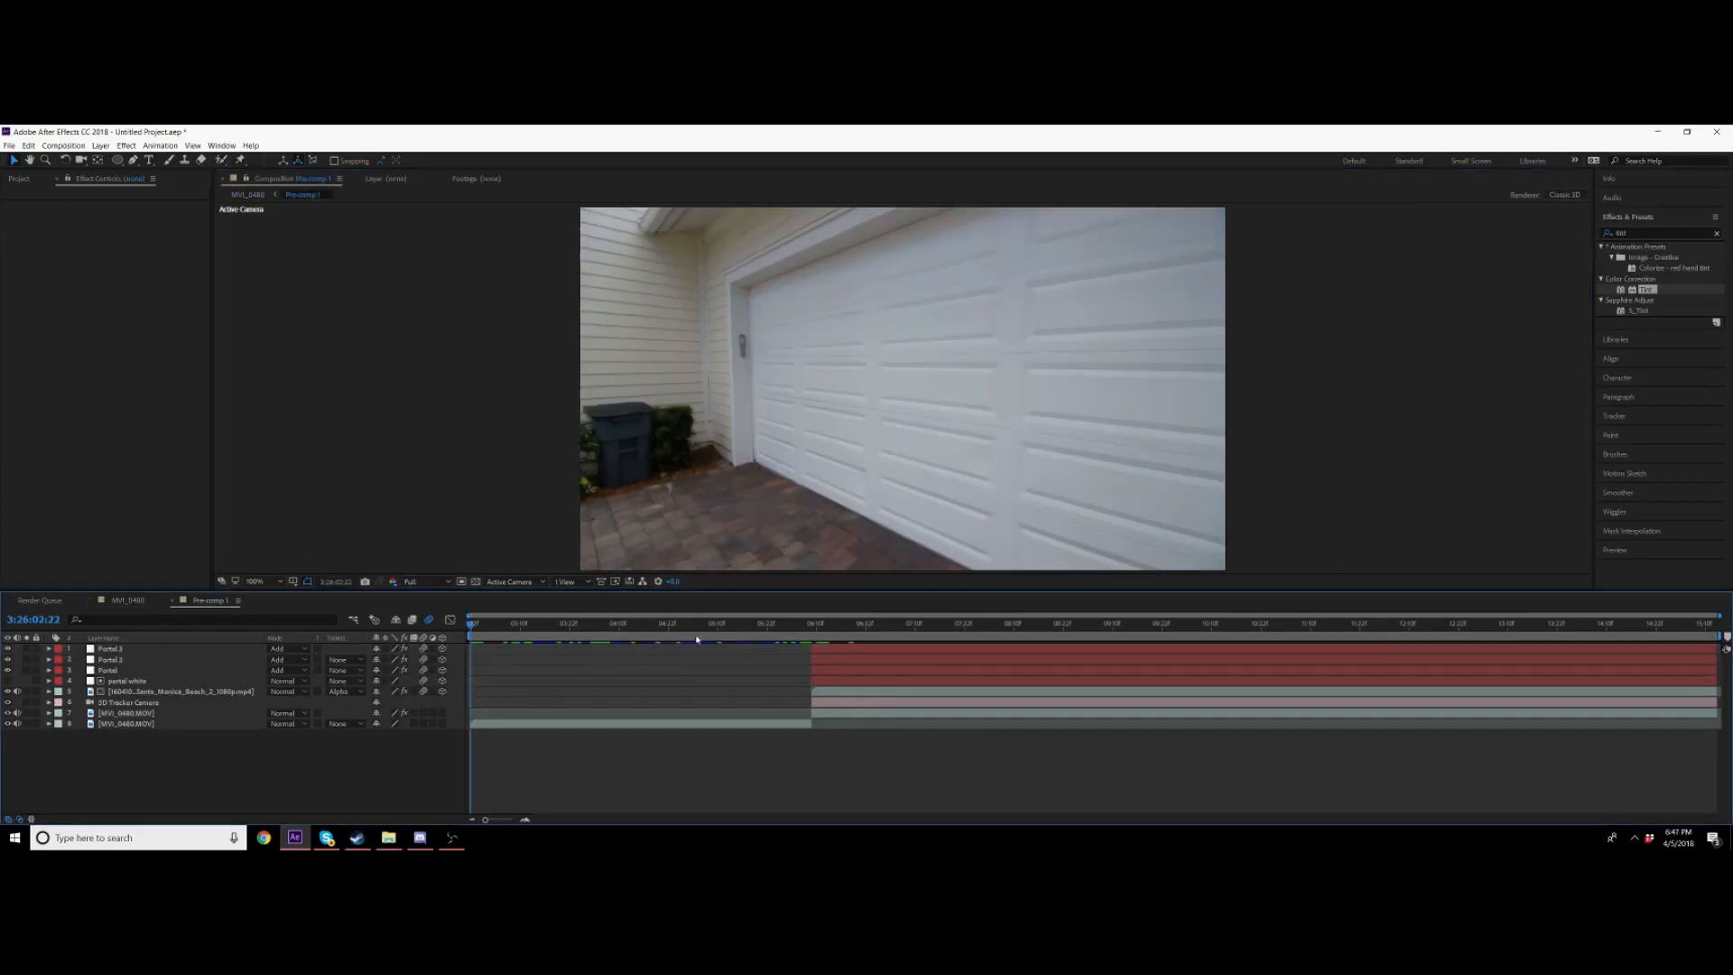
# Step: Try to create a new cyan solid in Pre-comp 1 at the hand-gesture frame
pyautogui.moveTo(705, 622); pyautogui.dragTo(795, 623)
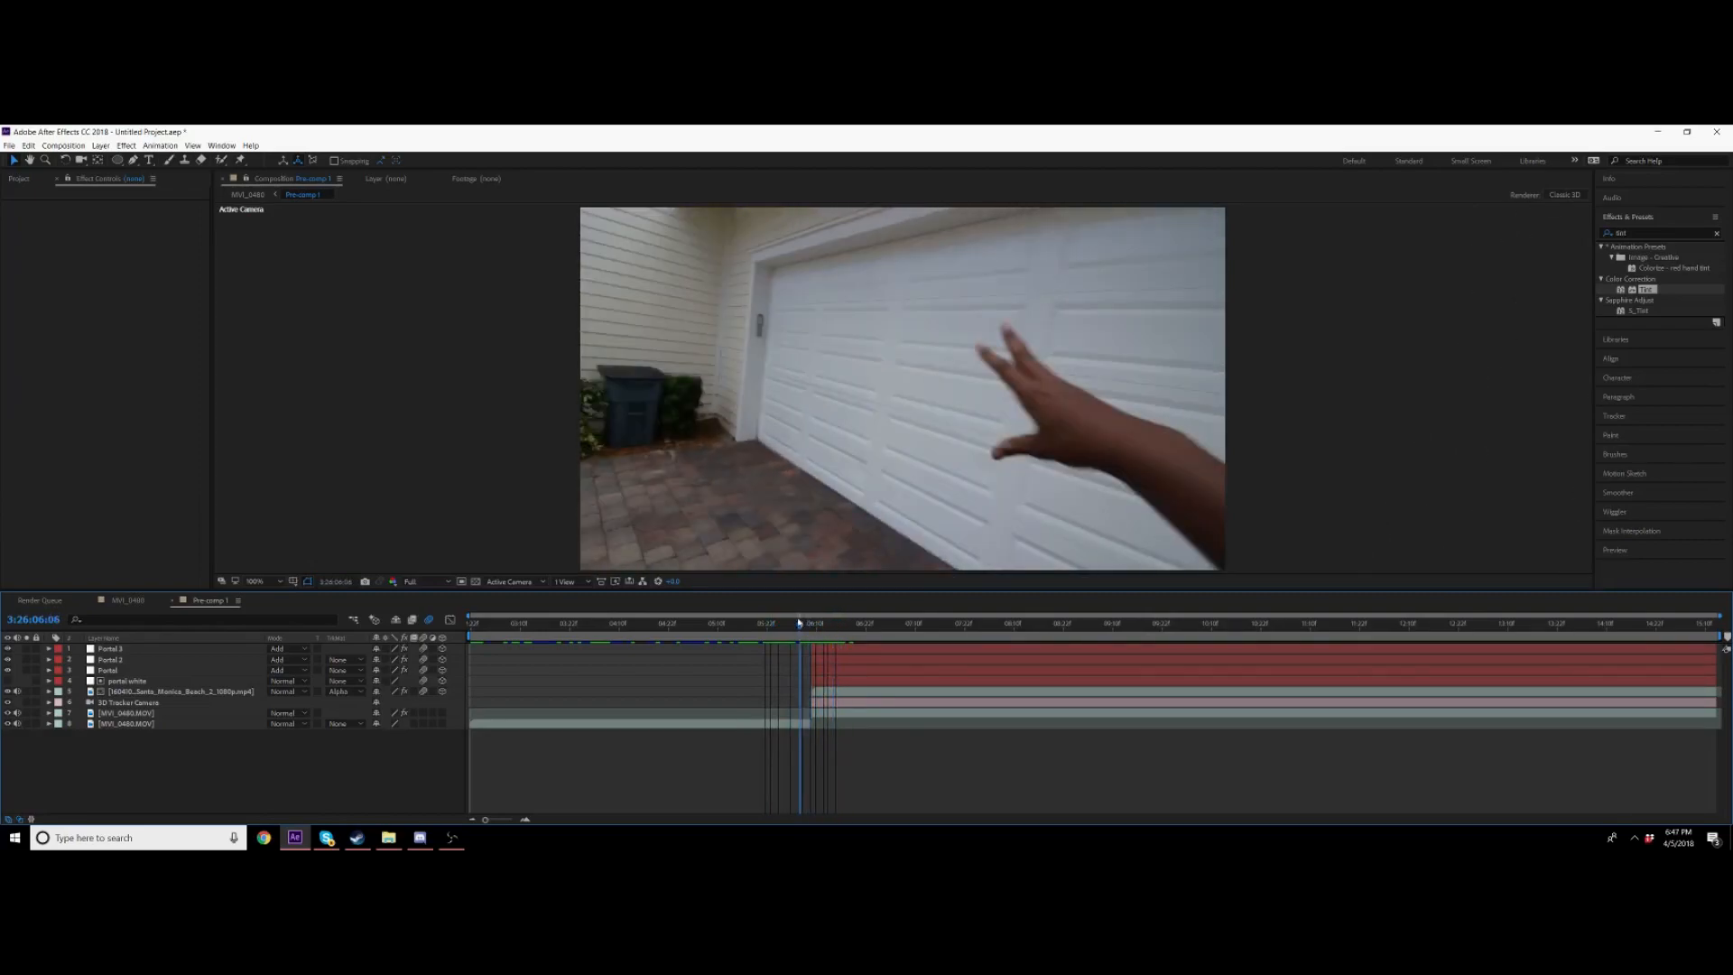
pyautogui.rightClick(260, 660)
pyautogui.moveTo(315, 666)
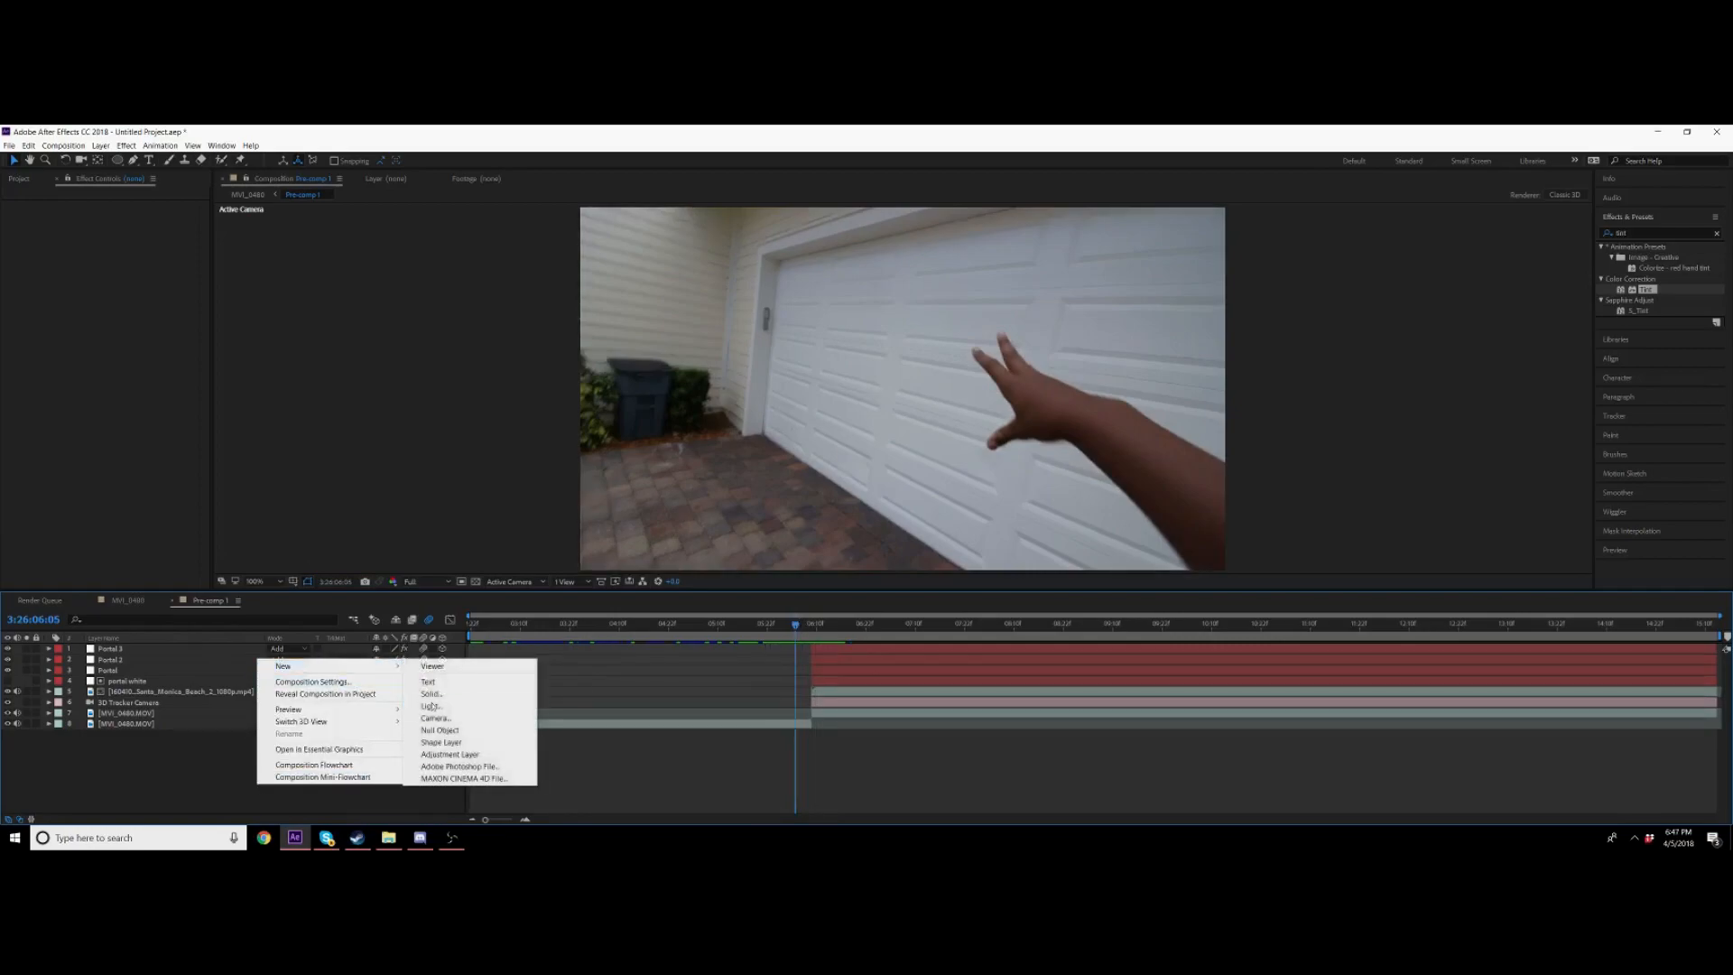
pyautogui.click(466, 694)
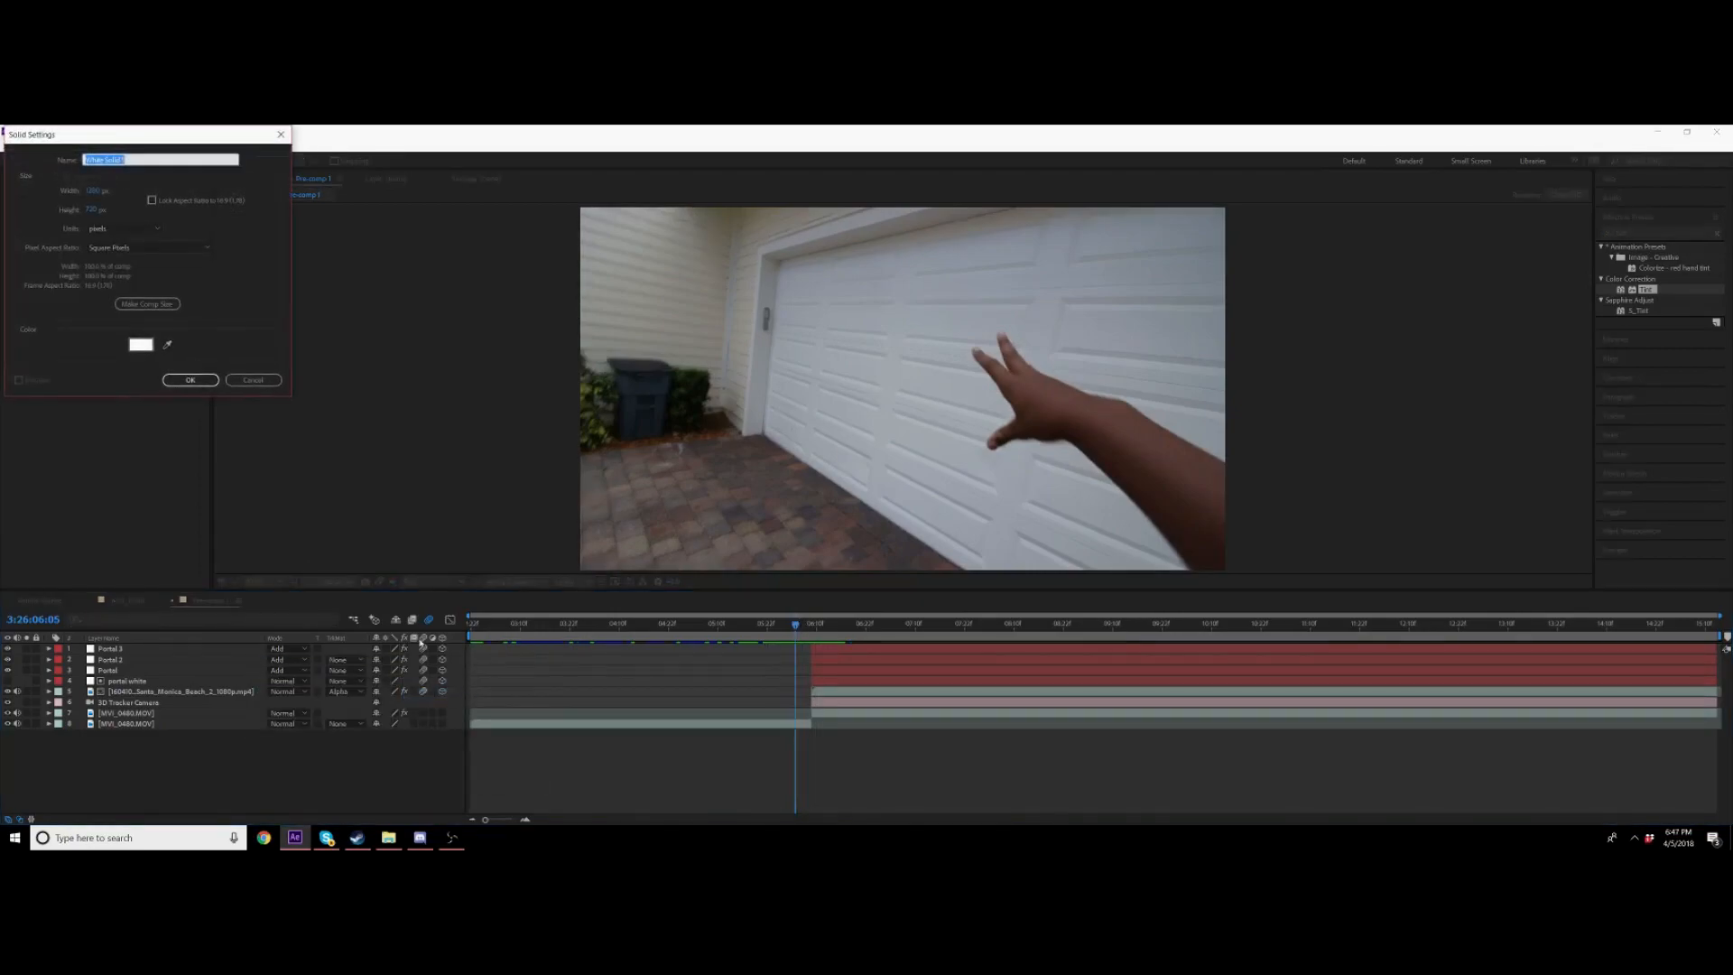
pyautogui.click(140, 344)
pyautogui.write('00DEFF')
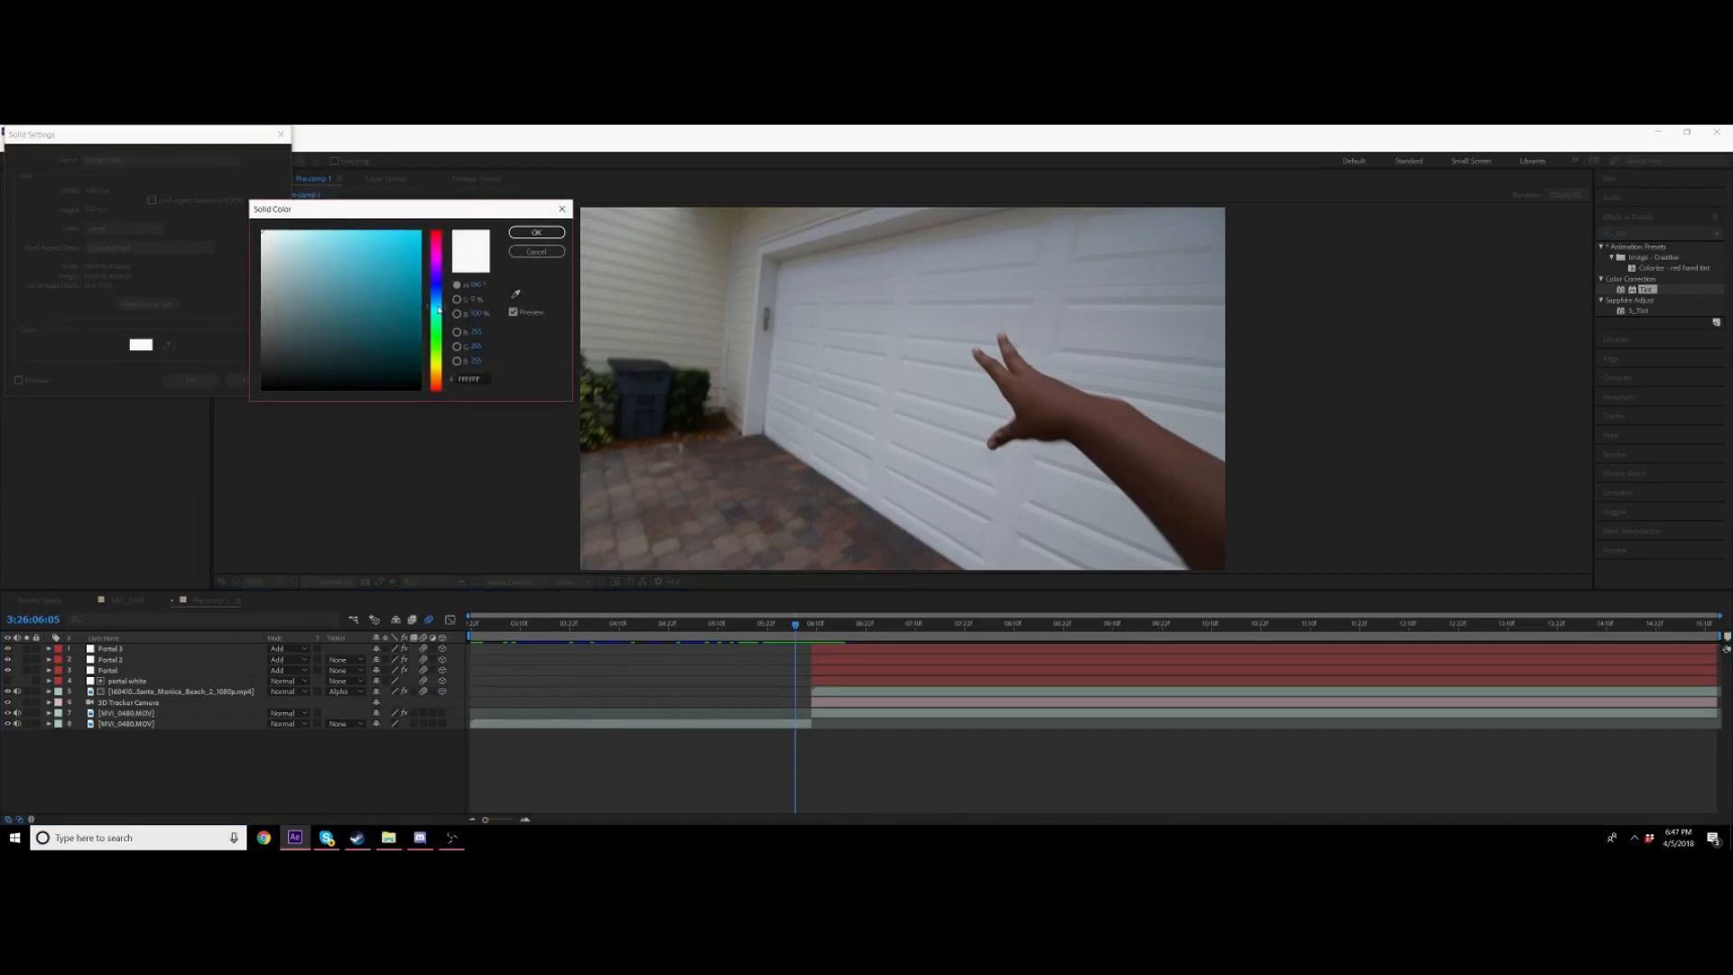
pyautogui.click(535, 231)
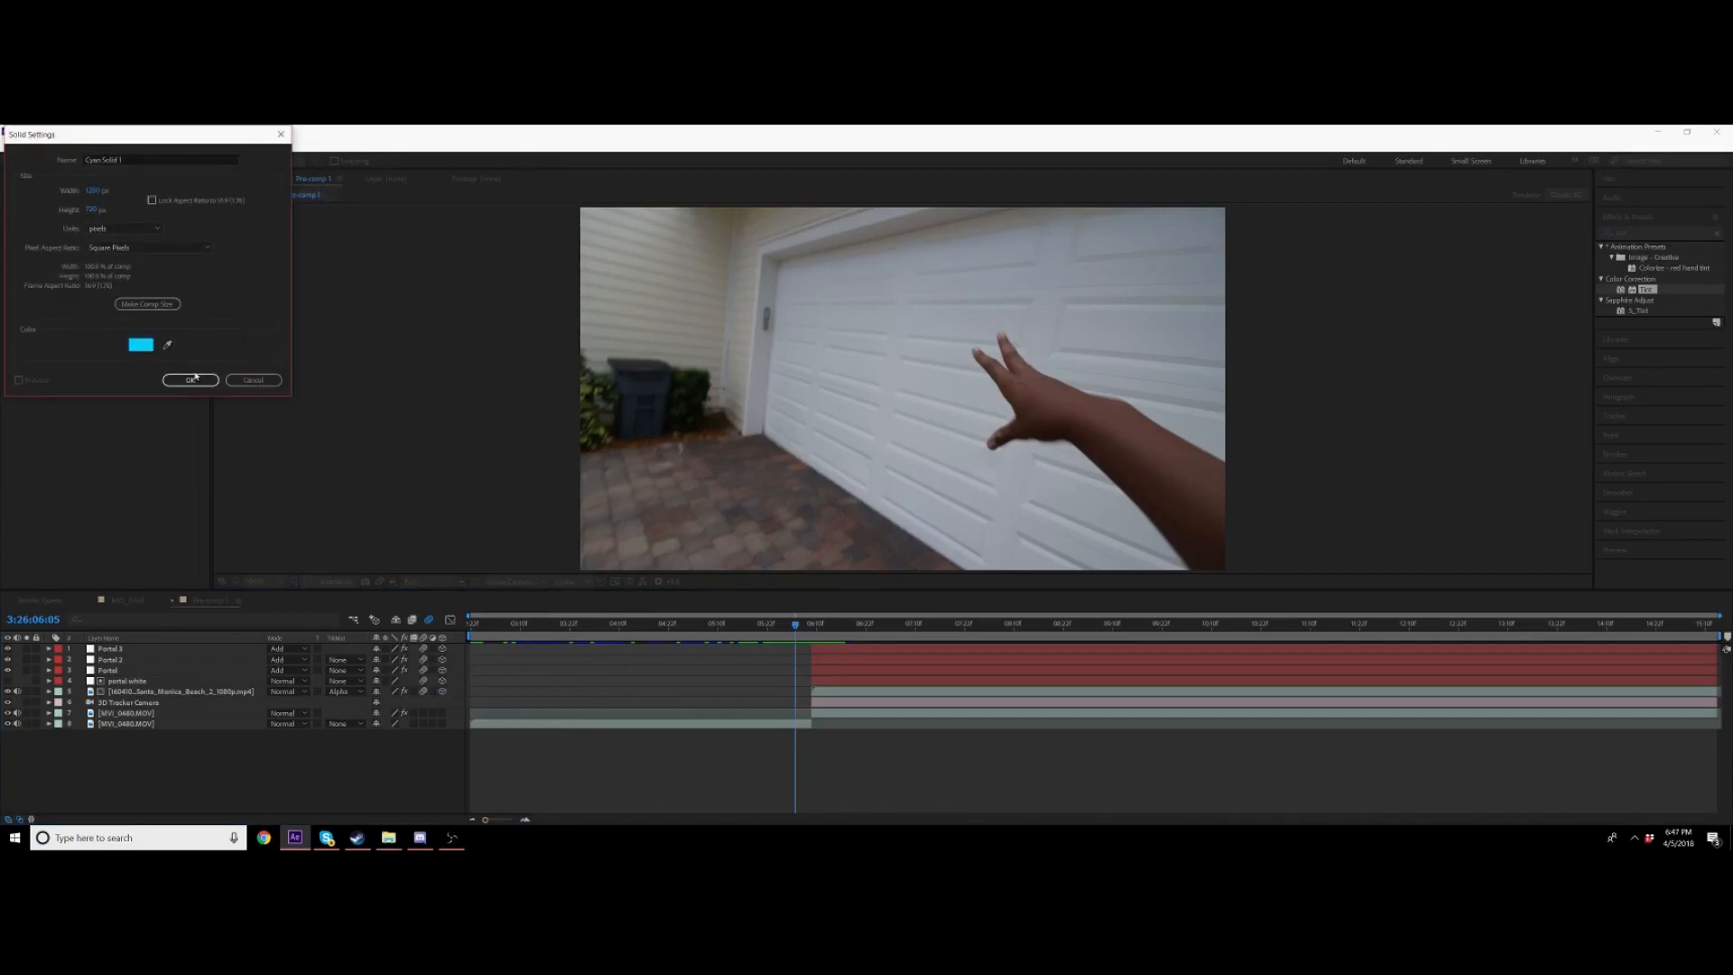
pyautogui.click(191, 380)
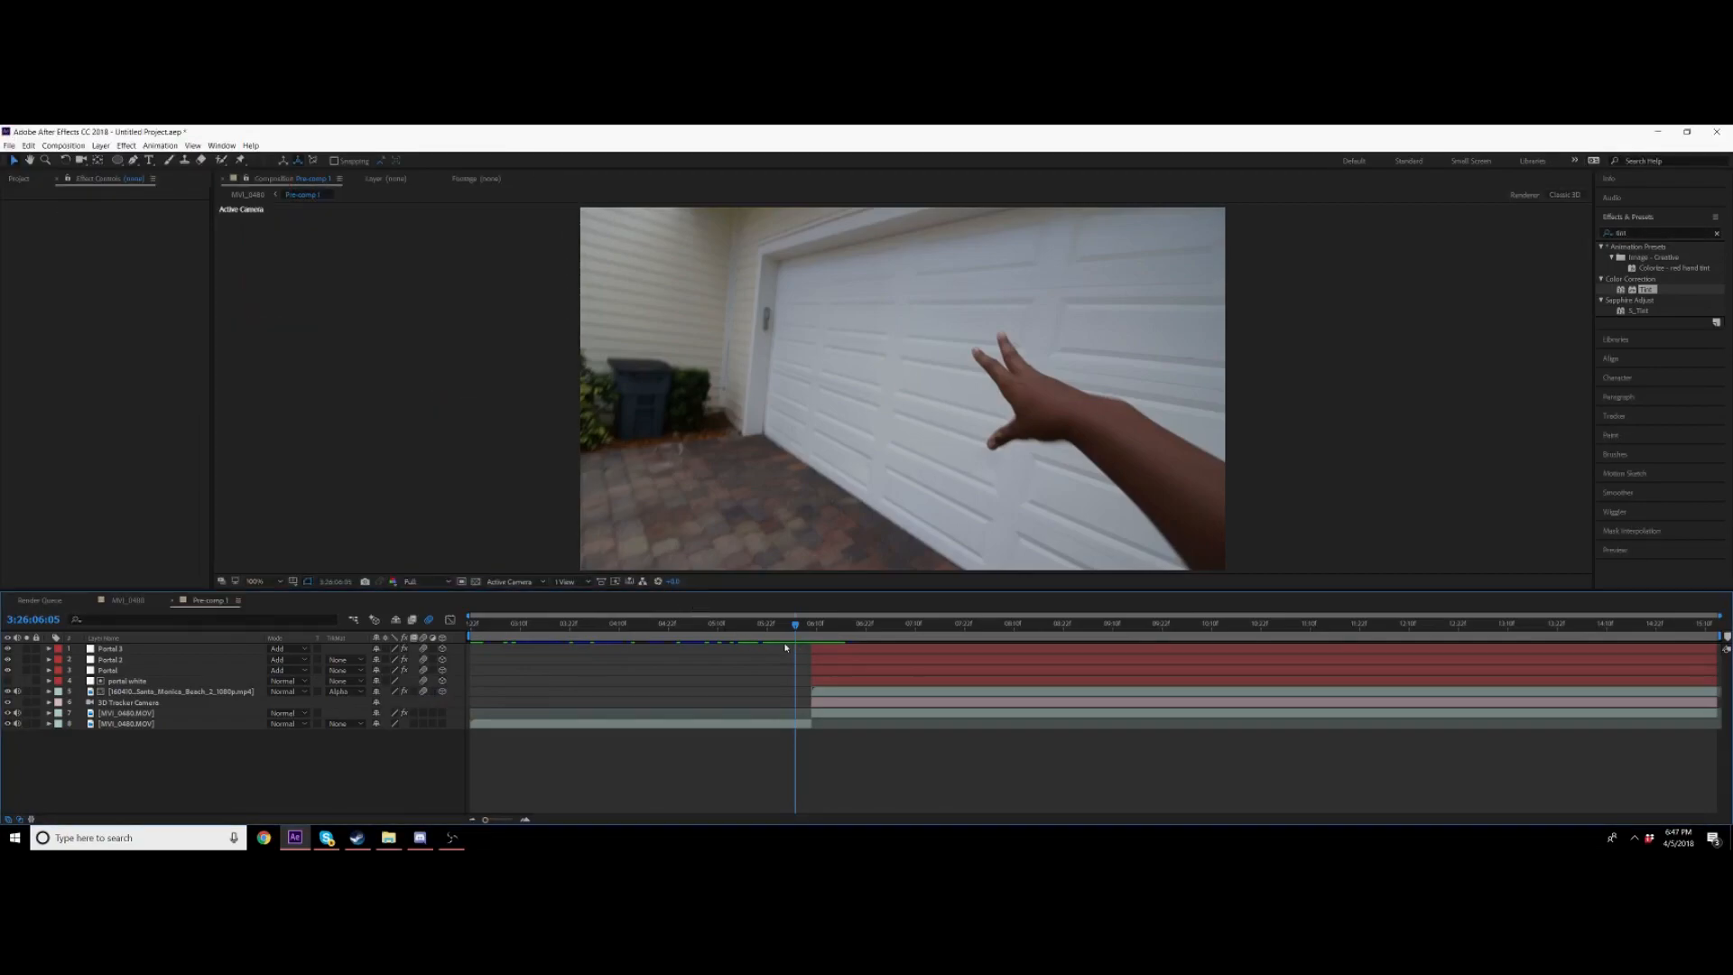
pyautogui.moveTo(792, 625)
pyautogui.mouseDown()
pyautogui.moveTo(780, 638)
pyautogui.moveTo(795, 640)
pyautogui.mouseUp()
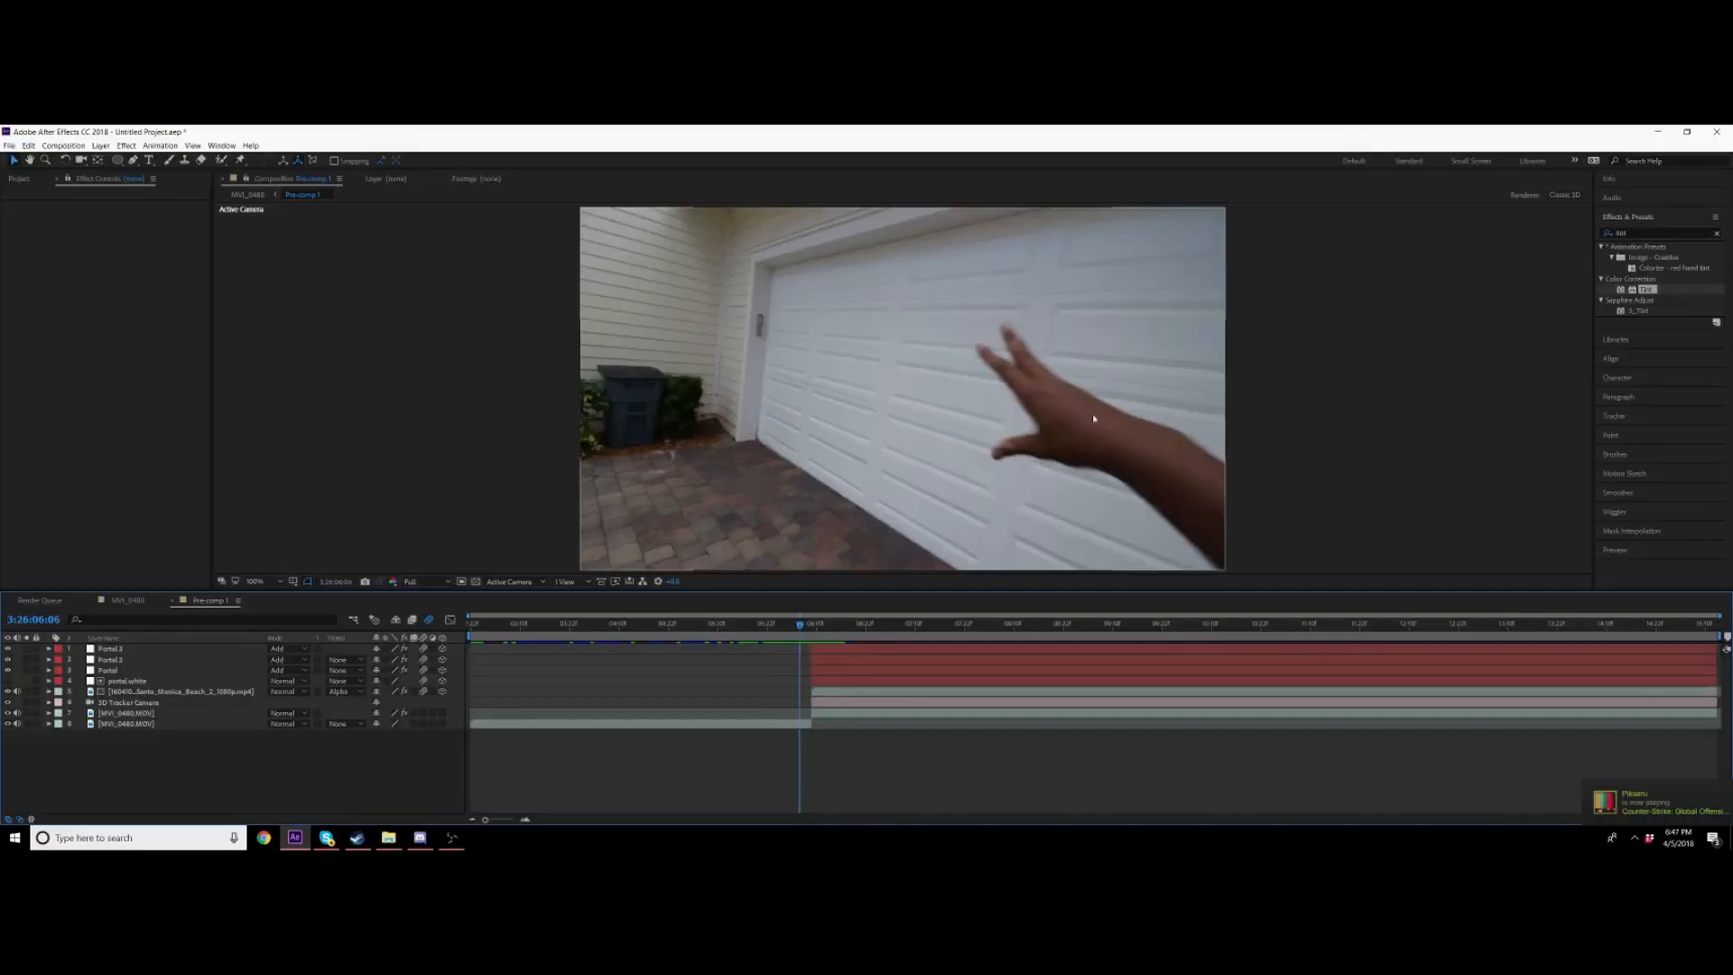
# Step: Create a new white solid layer in Pre-comp 1
pyautogui.rightClick(234, 782)
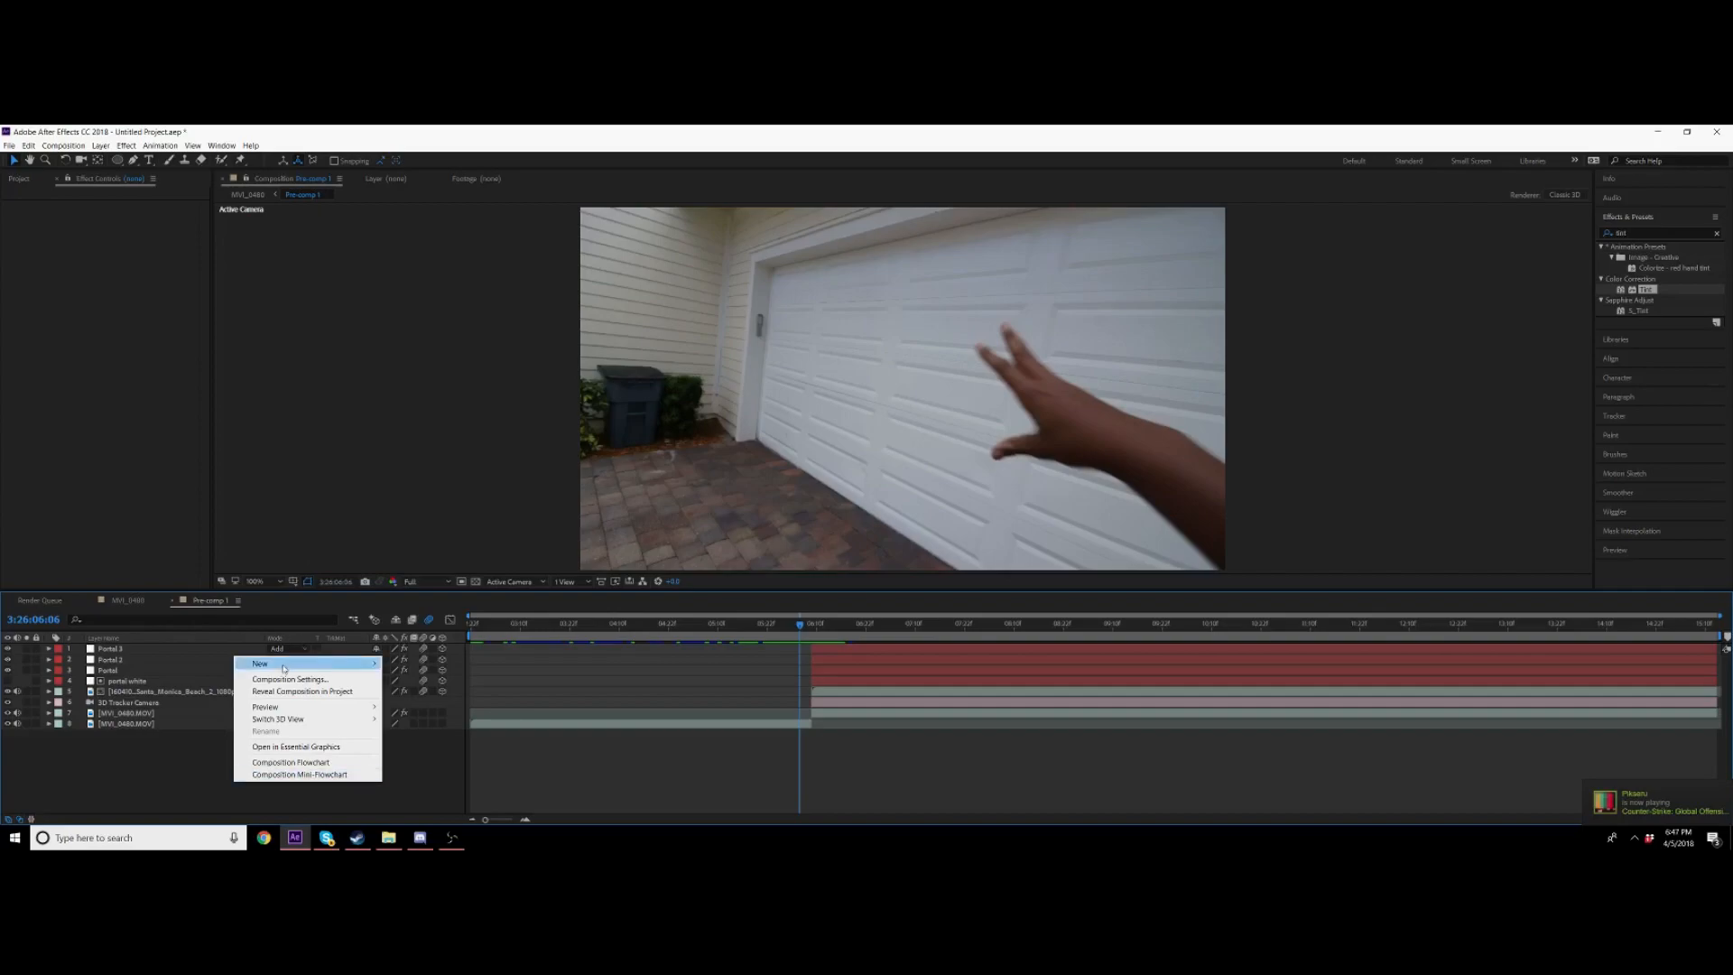
pyautogui.moveTo(307, 664)
pyautogui.click(424, 691)
pyautogui.click(141, 344)
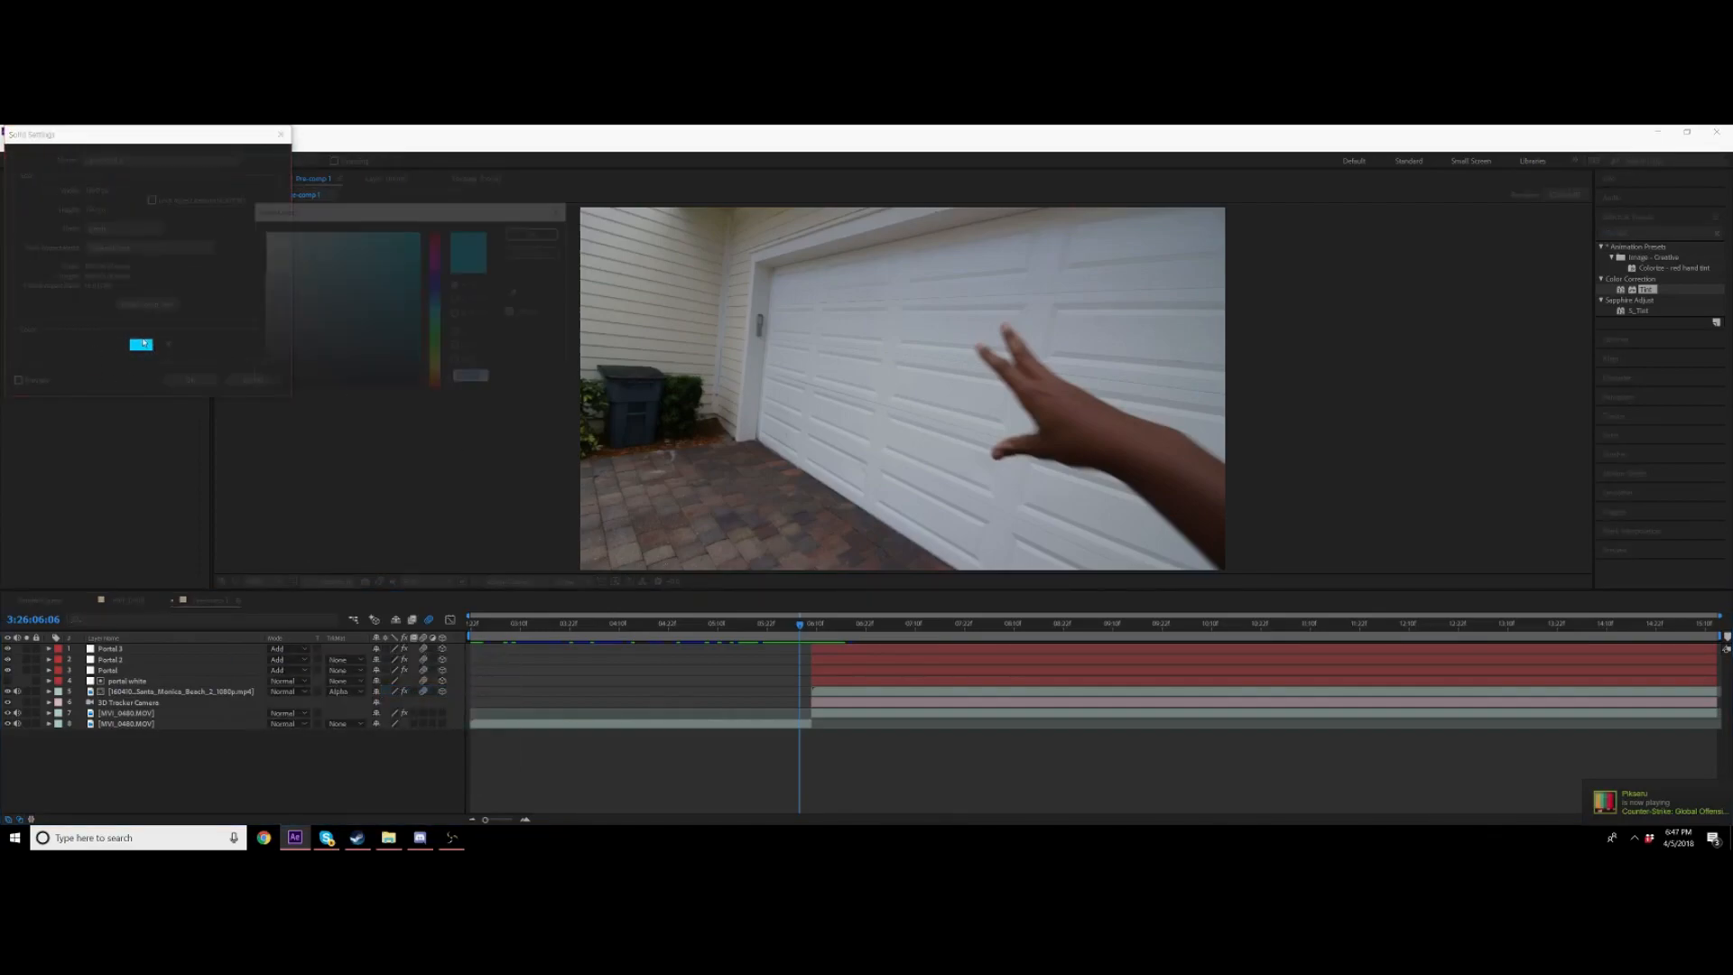
pyautogui.click(262, 231)
pyautogui.click(515, 235)
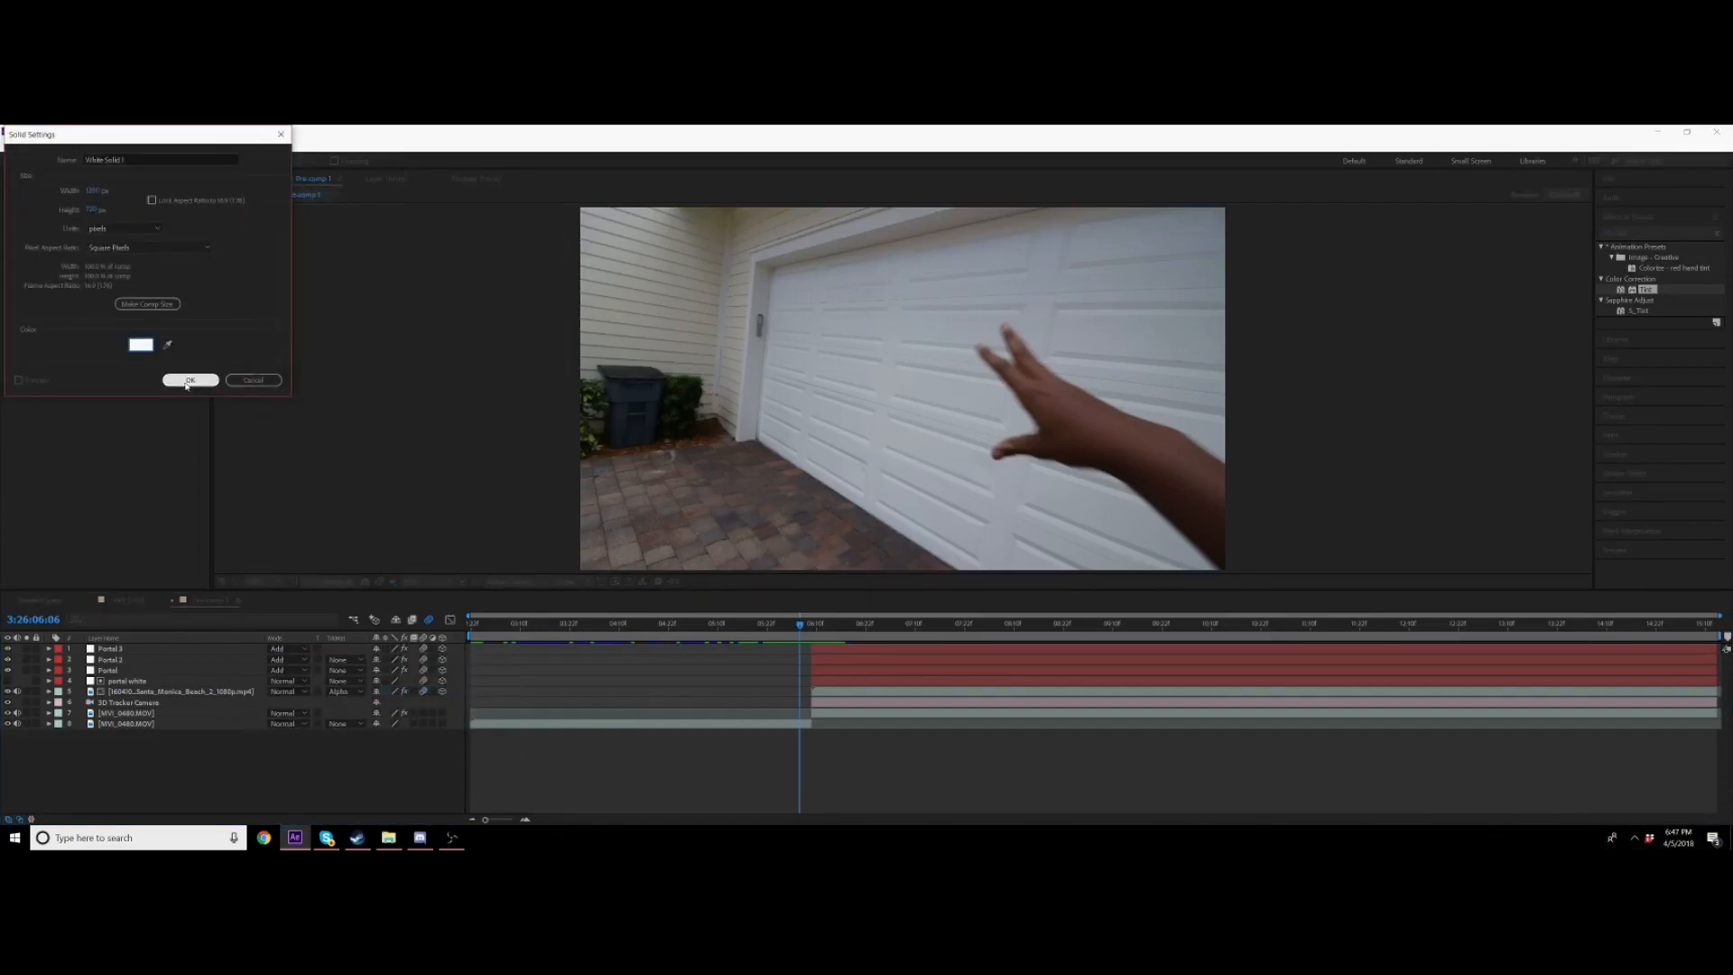
pyautogui.click(190, 380)
pyautogui.moveTo(795, 637); pyautogui.dragTo(792, 638)
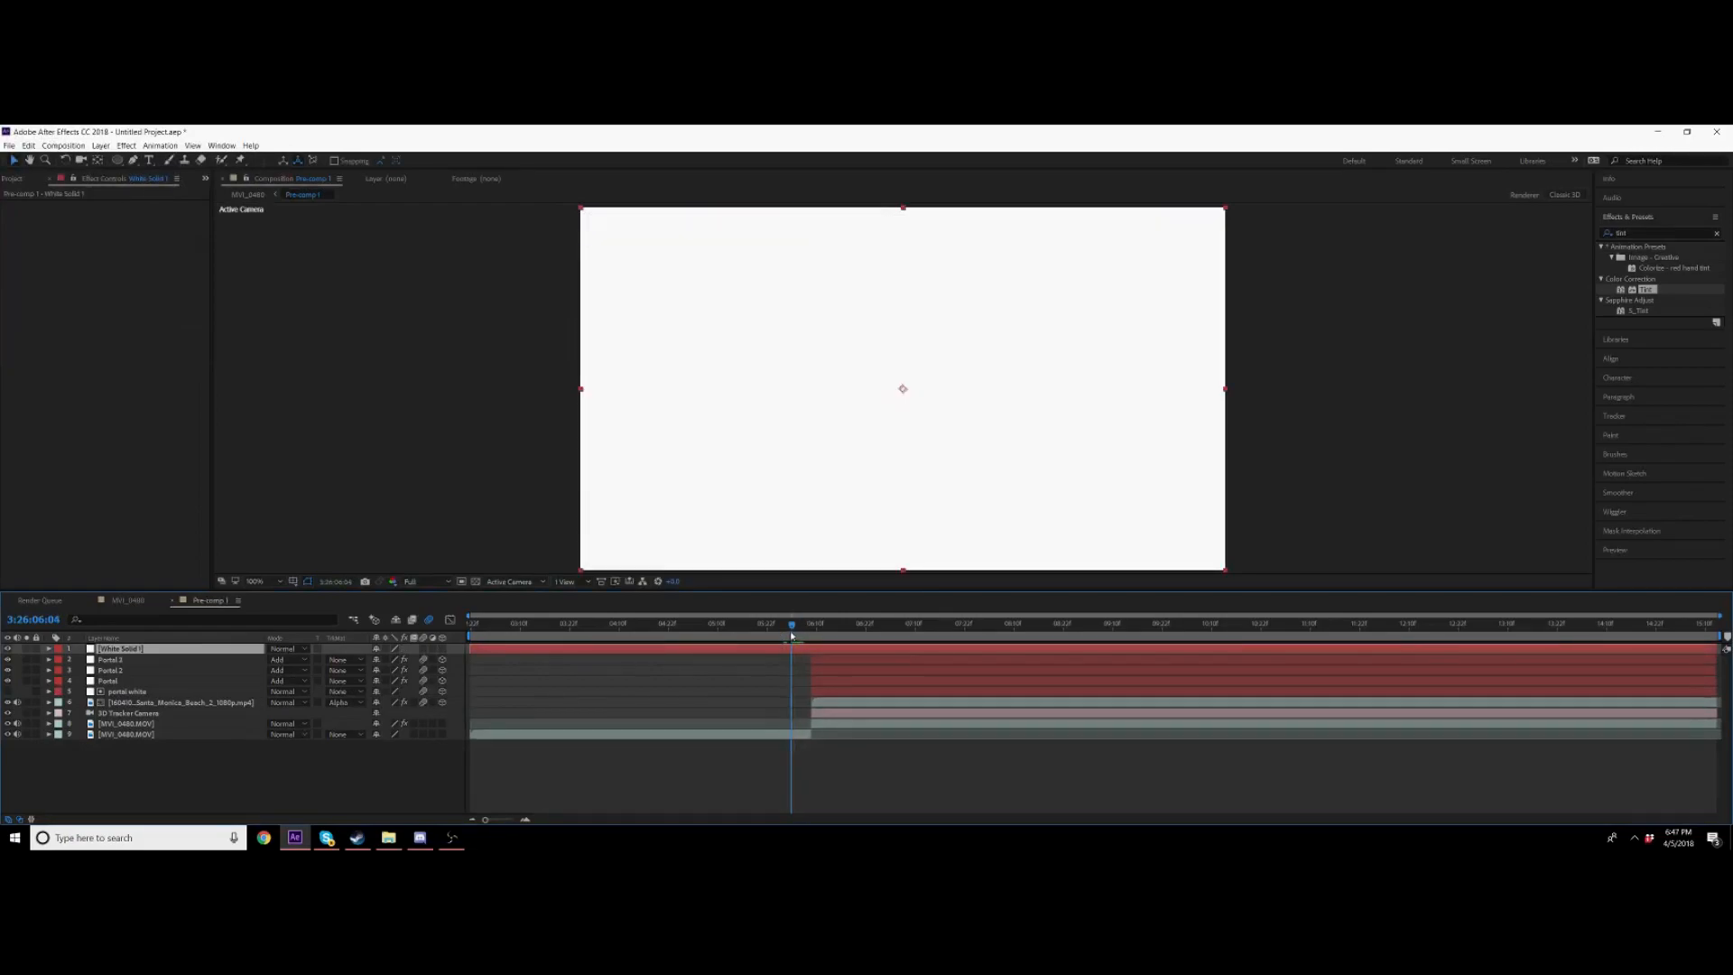
# Step: Split the white solid at the current frame and delete the earlier part
pyautogui.hotkey('ctrl', 'shift', 'd')
pyautogui.click(779, 661)
pyautogui.press('Delete')
pyautogui.click(809, 649)
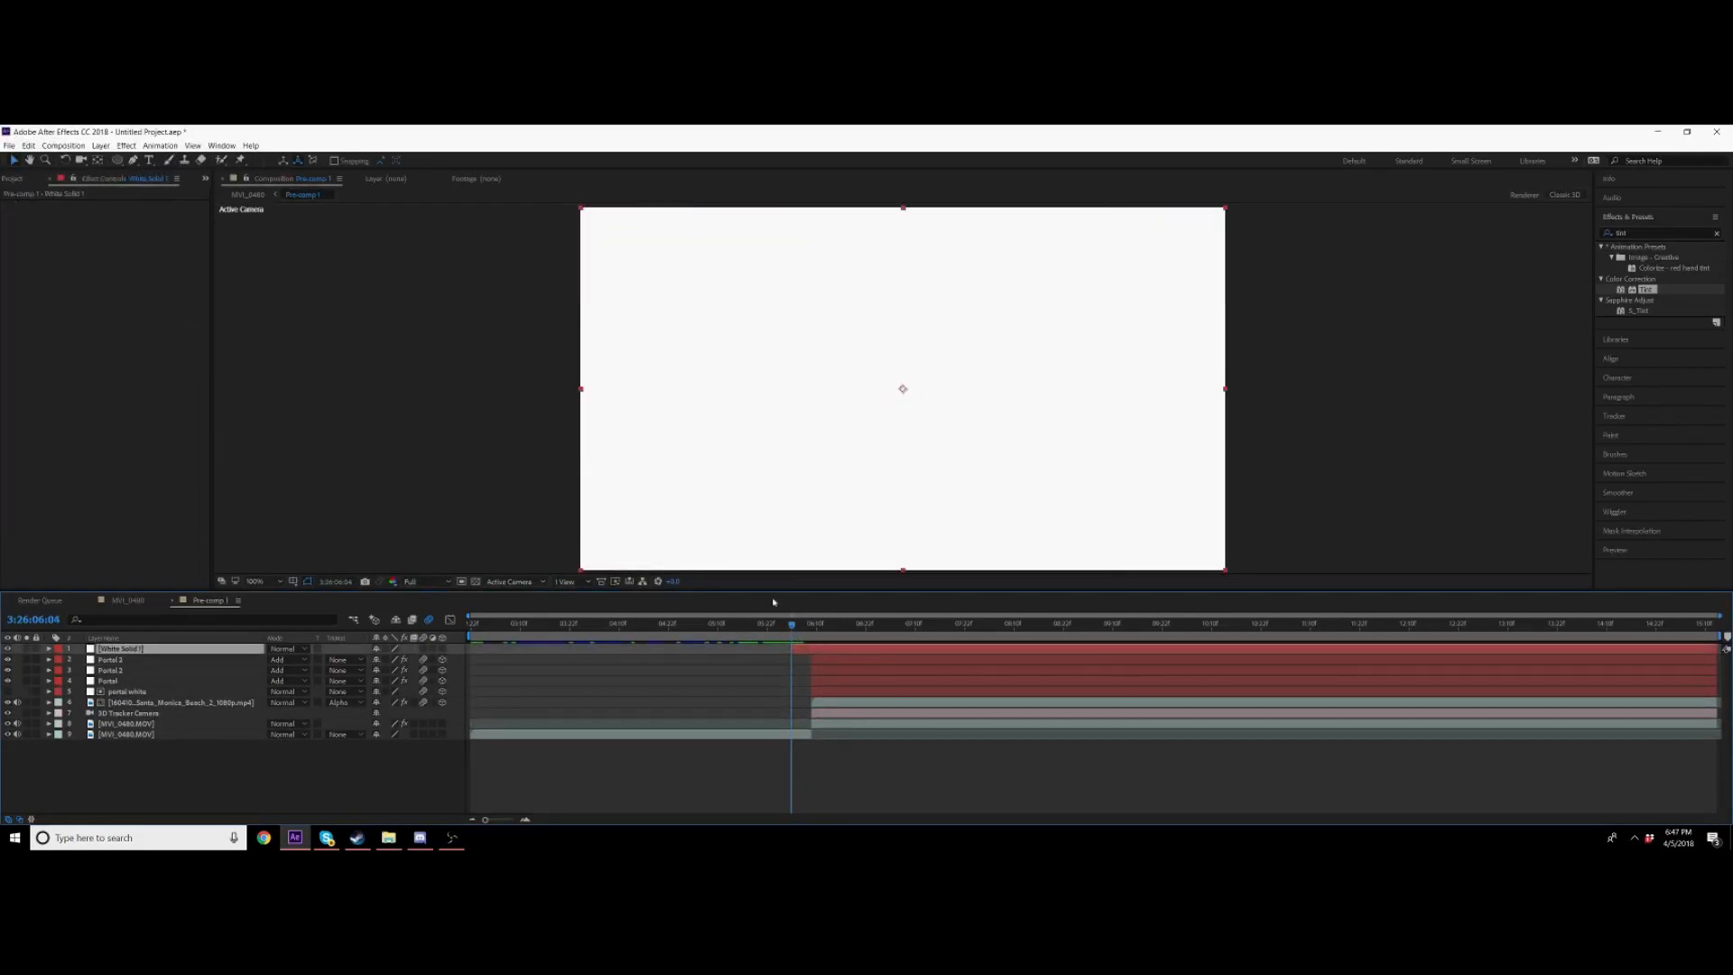
# Step: Draw a small oval mask on the white solid near the middle of the garage door
pyautogui.click(133, 160)
pyautogui.moveTo(851, 358)
pyautogui.mouseDown()
pyautogui.moveTo(880, 356)
pyautogui.moveTo(847, 367)
pyautogui.mouseUp()
pyautogui.click(892, 371)
pyautogui.click(870, 374)
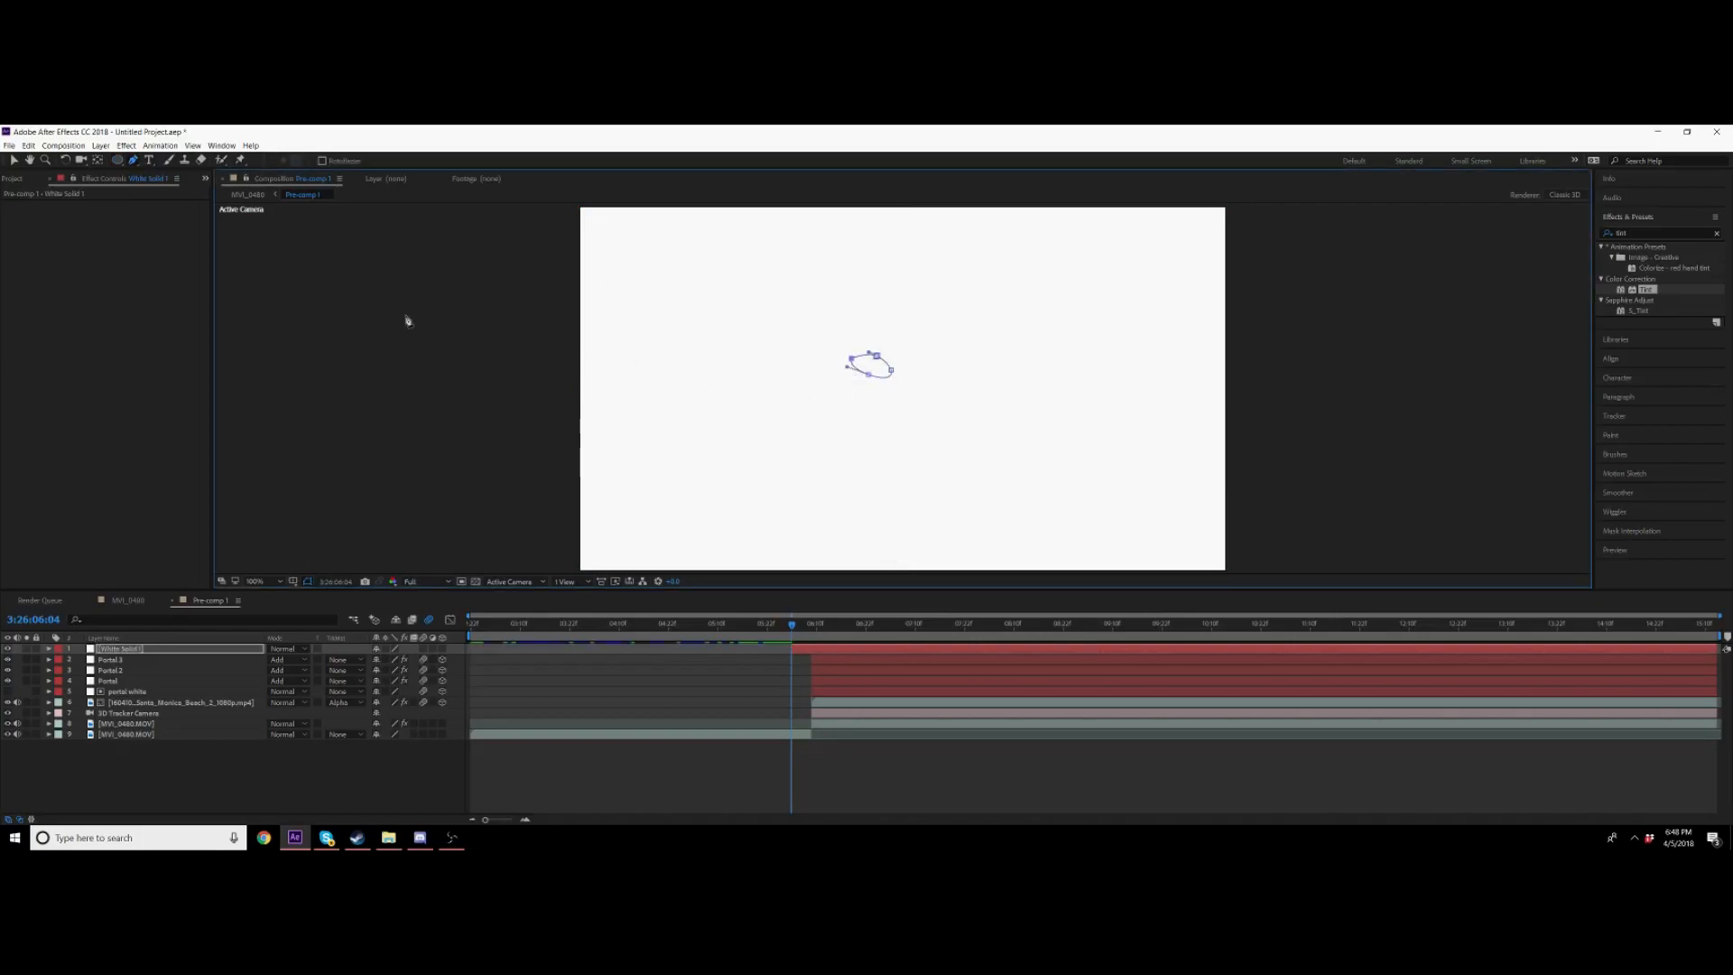
pyautogui.click(14, 159)
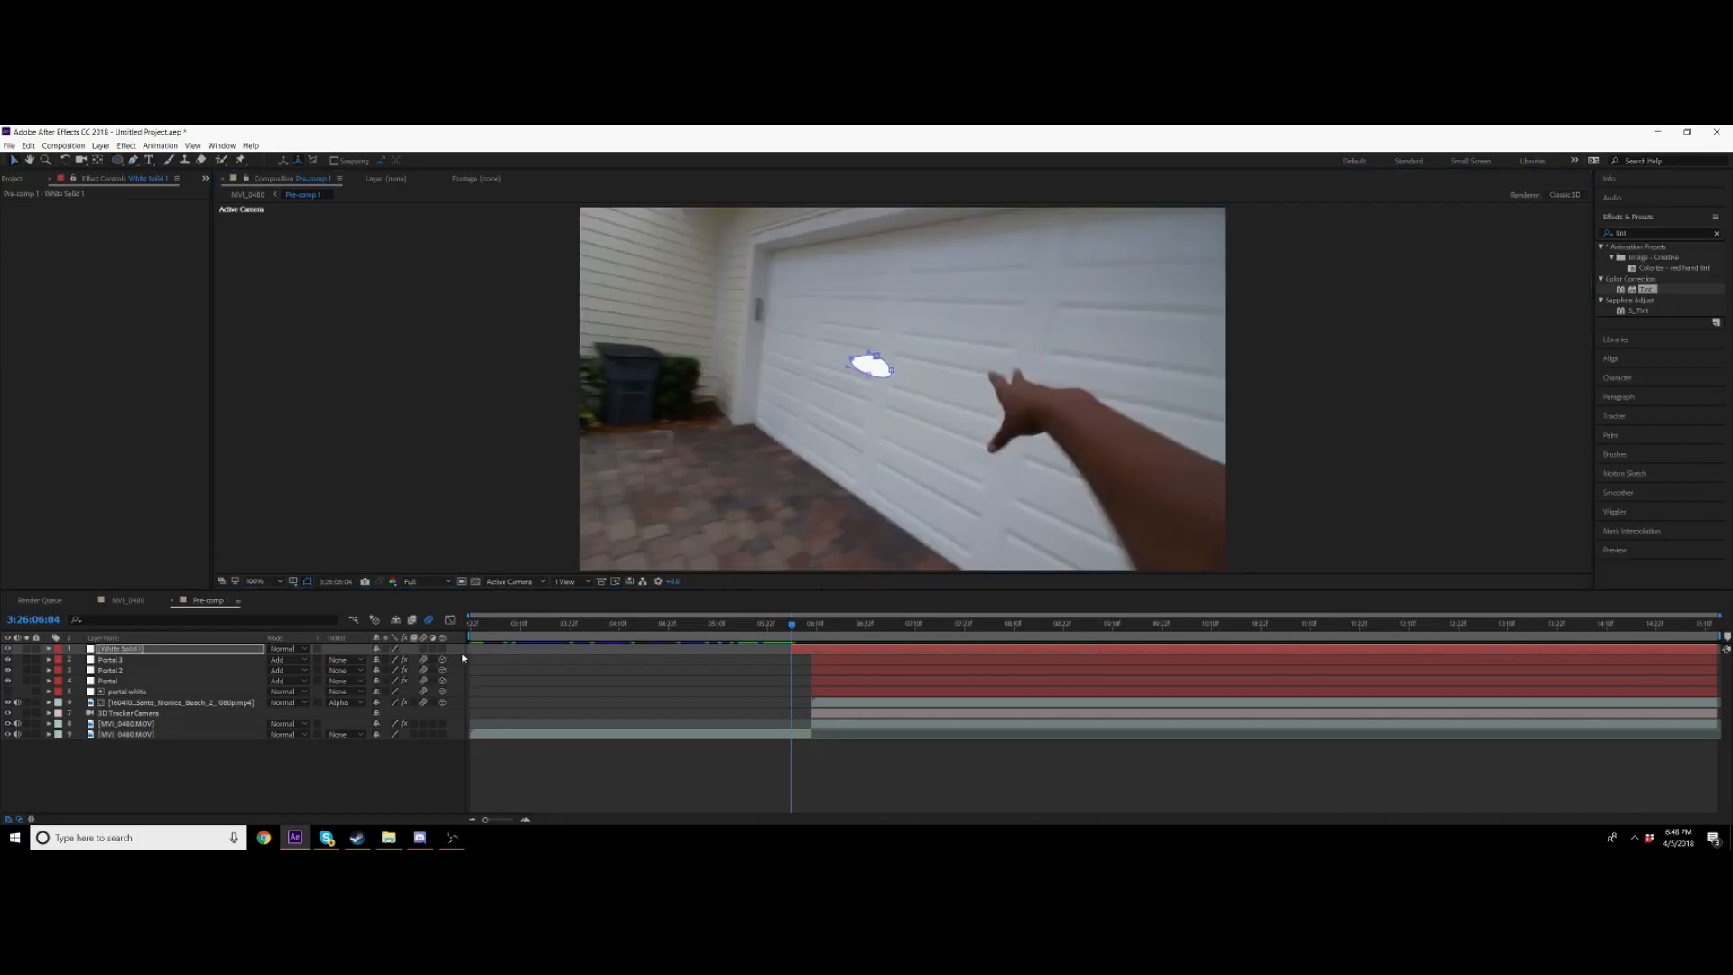
# Step: Move the white oval onto the hand's fingertips and enlarge it
pyautogui.moveTo(885, 381); pyautogui.dragTo(999, 417)
pyautogui.press('s')
pyautogui.moveTo(406, 659); pyautogui.dragTo(1001, 406)
pyautogui.click(982, 412)
pyautogui.press('m')
pyautogui.moveTo(973, 403)
pyautogui.mouseDown()
pyautogui.moveTo(996, 406)
pyautogui.moveTo(998, 383)
pyautogui.moveTo(1011, 399)
pyautogui.moveTo(996, 392)
pyautogui.mouseUp()
# Step: Keyframe the white solid's Scale at its first frame and preview the flash
pyautogui.click(91, 671)
pyautogui.moveTo(1036, 456); pyautogui.dragTo(1000, 436)
pyautogui.moveTo(810, 650); pyautogui.dragTo(787, 639)
pyautogui.click(804, 627)
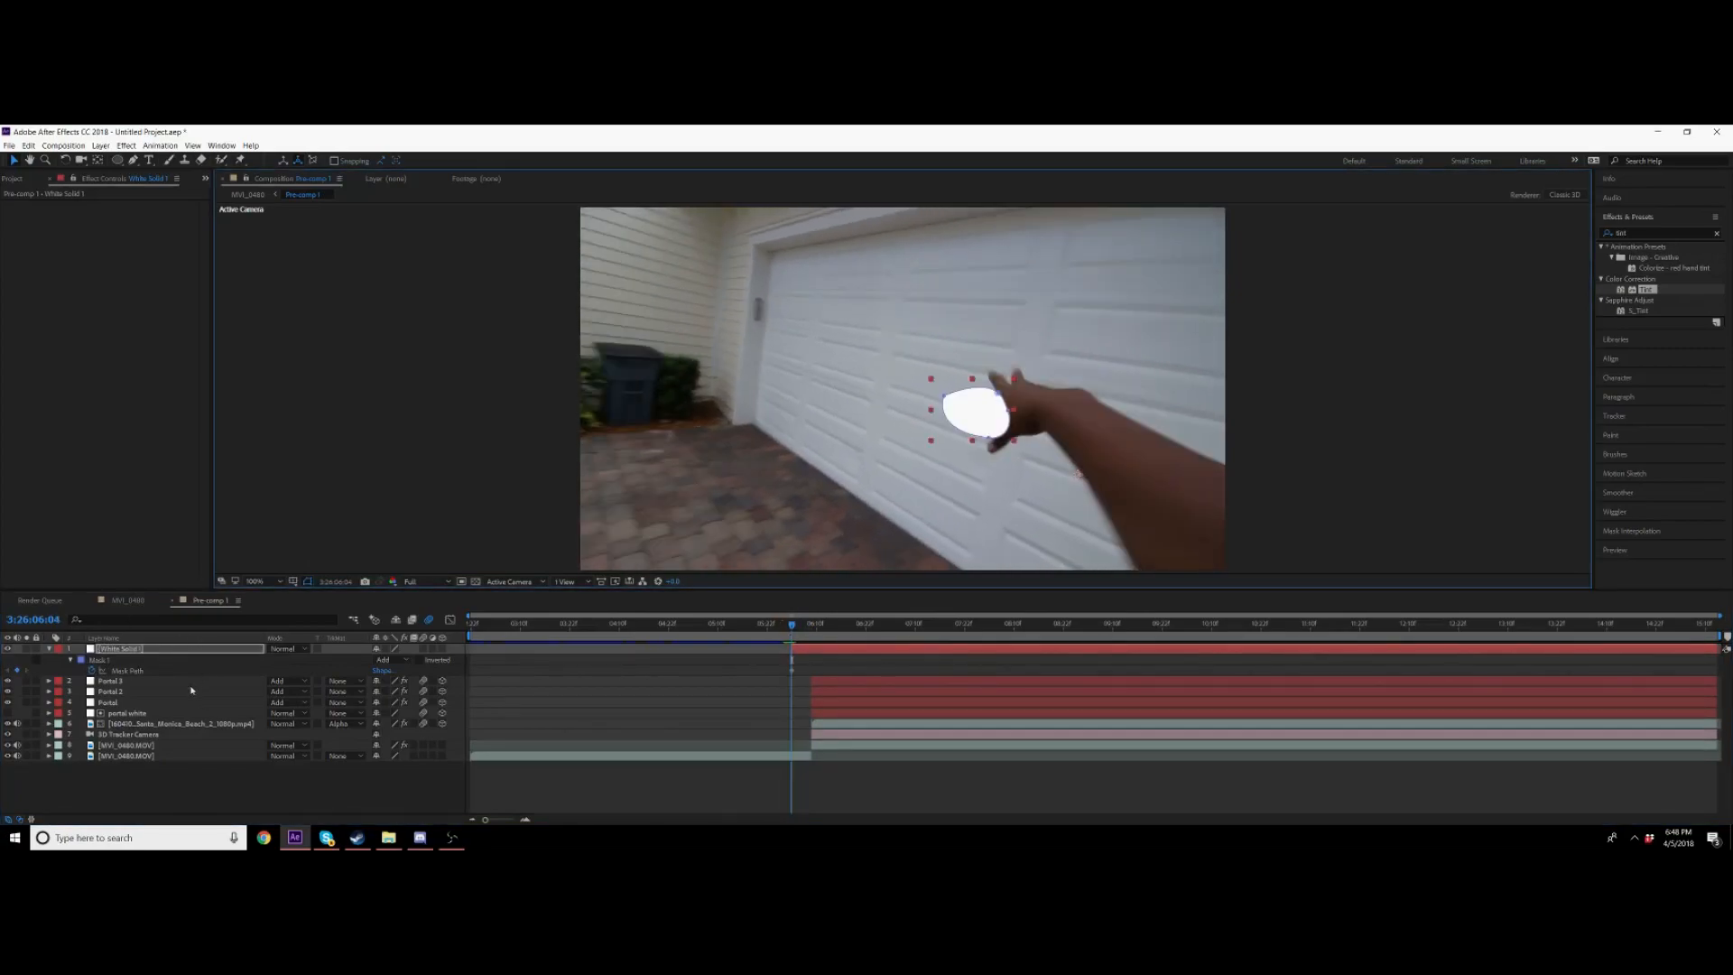
pyautogui.press('p')
pyautogui.press('s')
pyautogui.click(81, 660)
pyautogui.press('space')
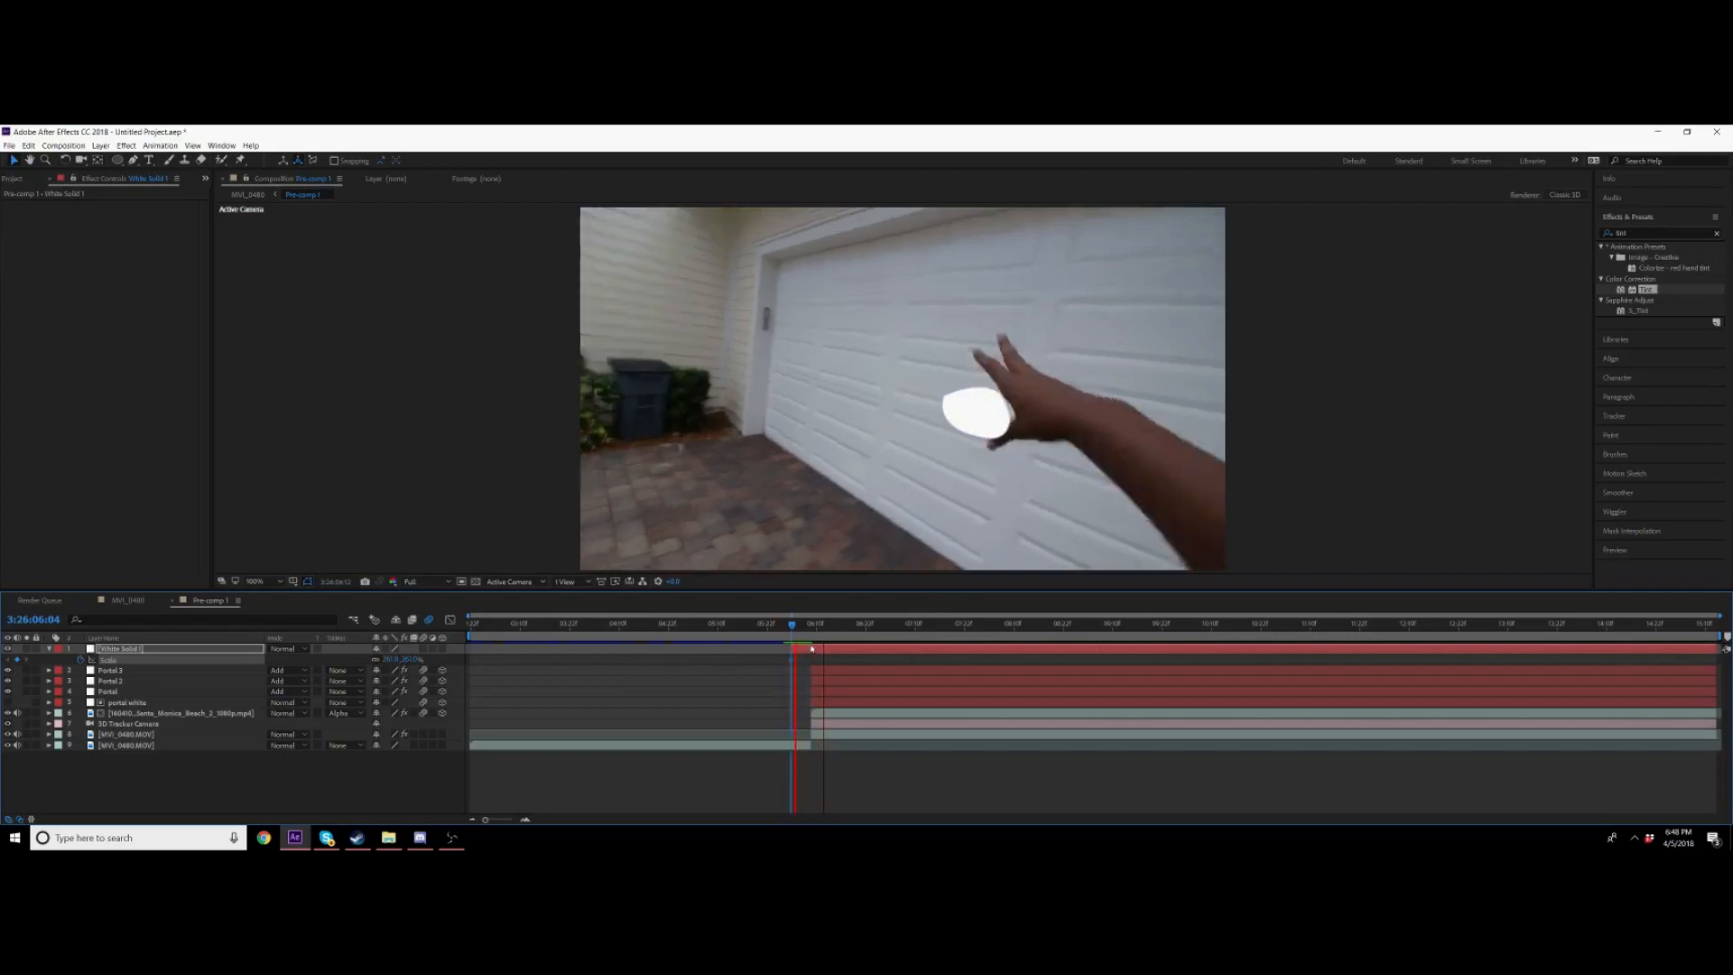
# Step: Shrink the white oval to a small dot and move it to the middle of the garage door a few frames later
pyautogui.click(810, 638)
pyautogui.click(811, 637)
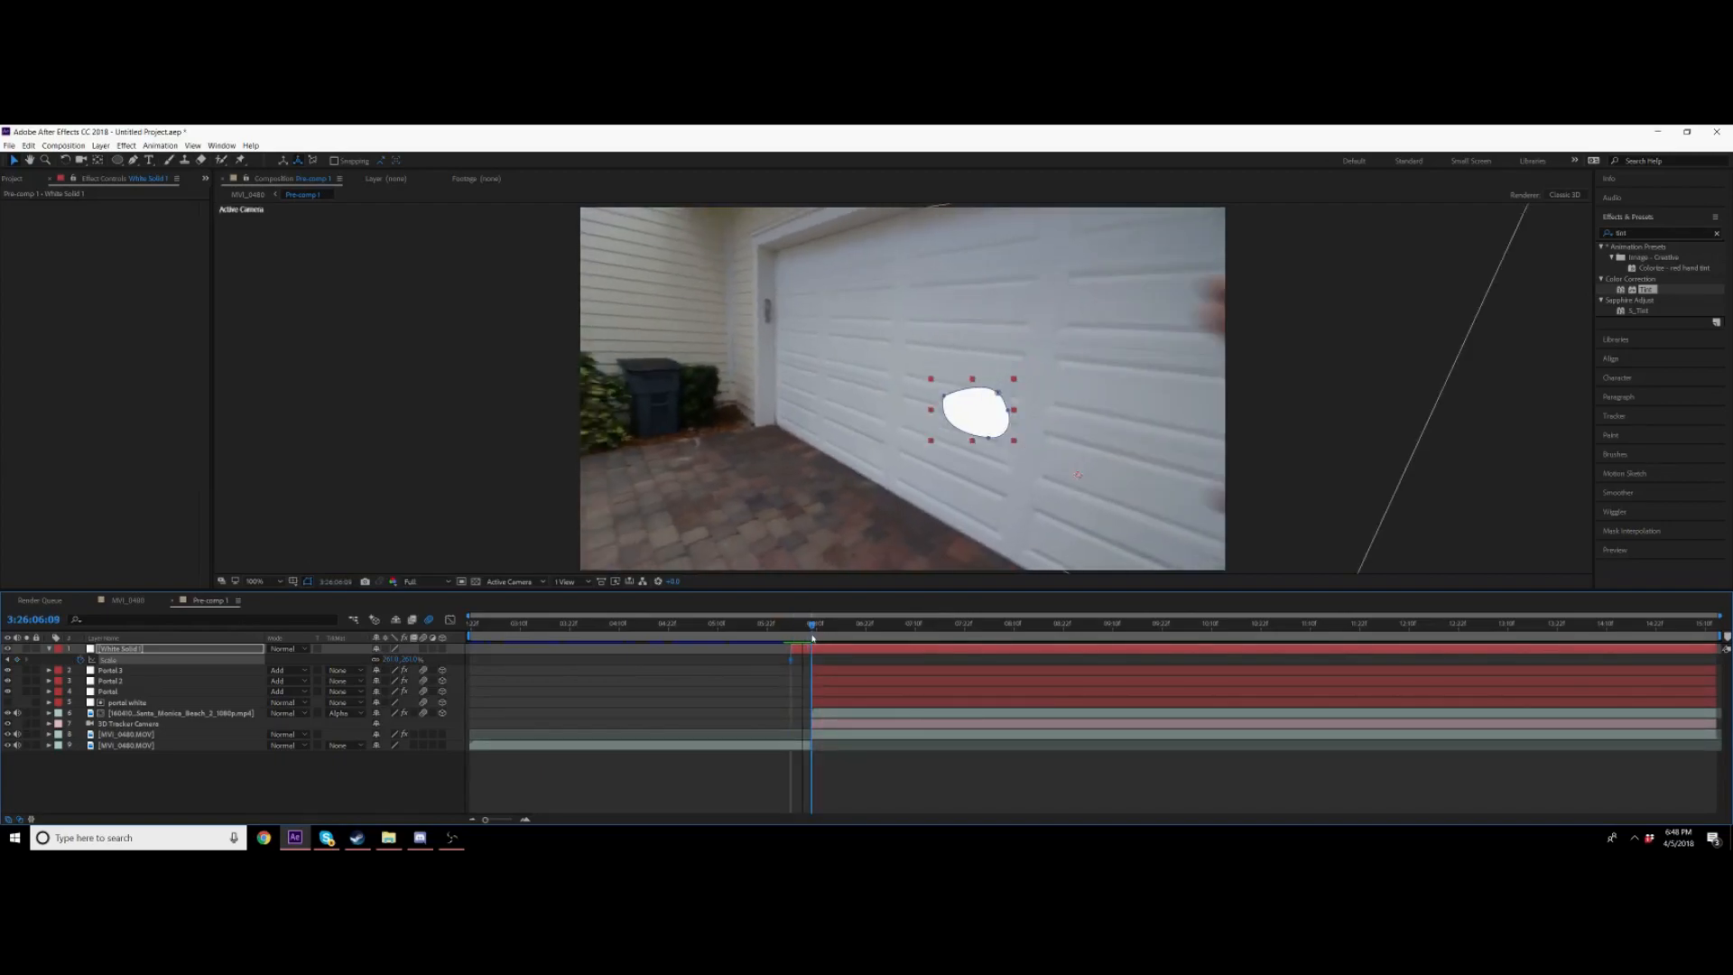
pyautogui.moveTo(408, 659); pyautogui.dragTo(370, 660)
pyautogui.click(97, 160)
pyautogui.moveTo(1077, 474); pyautogui.dragTo(900, 362)
pyautogui.click(14, 161)
pyautogui.click(424, 649)
pyautogui.click(837, 651)
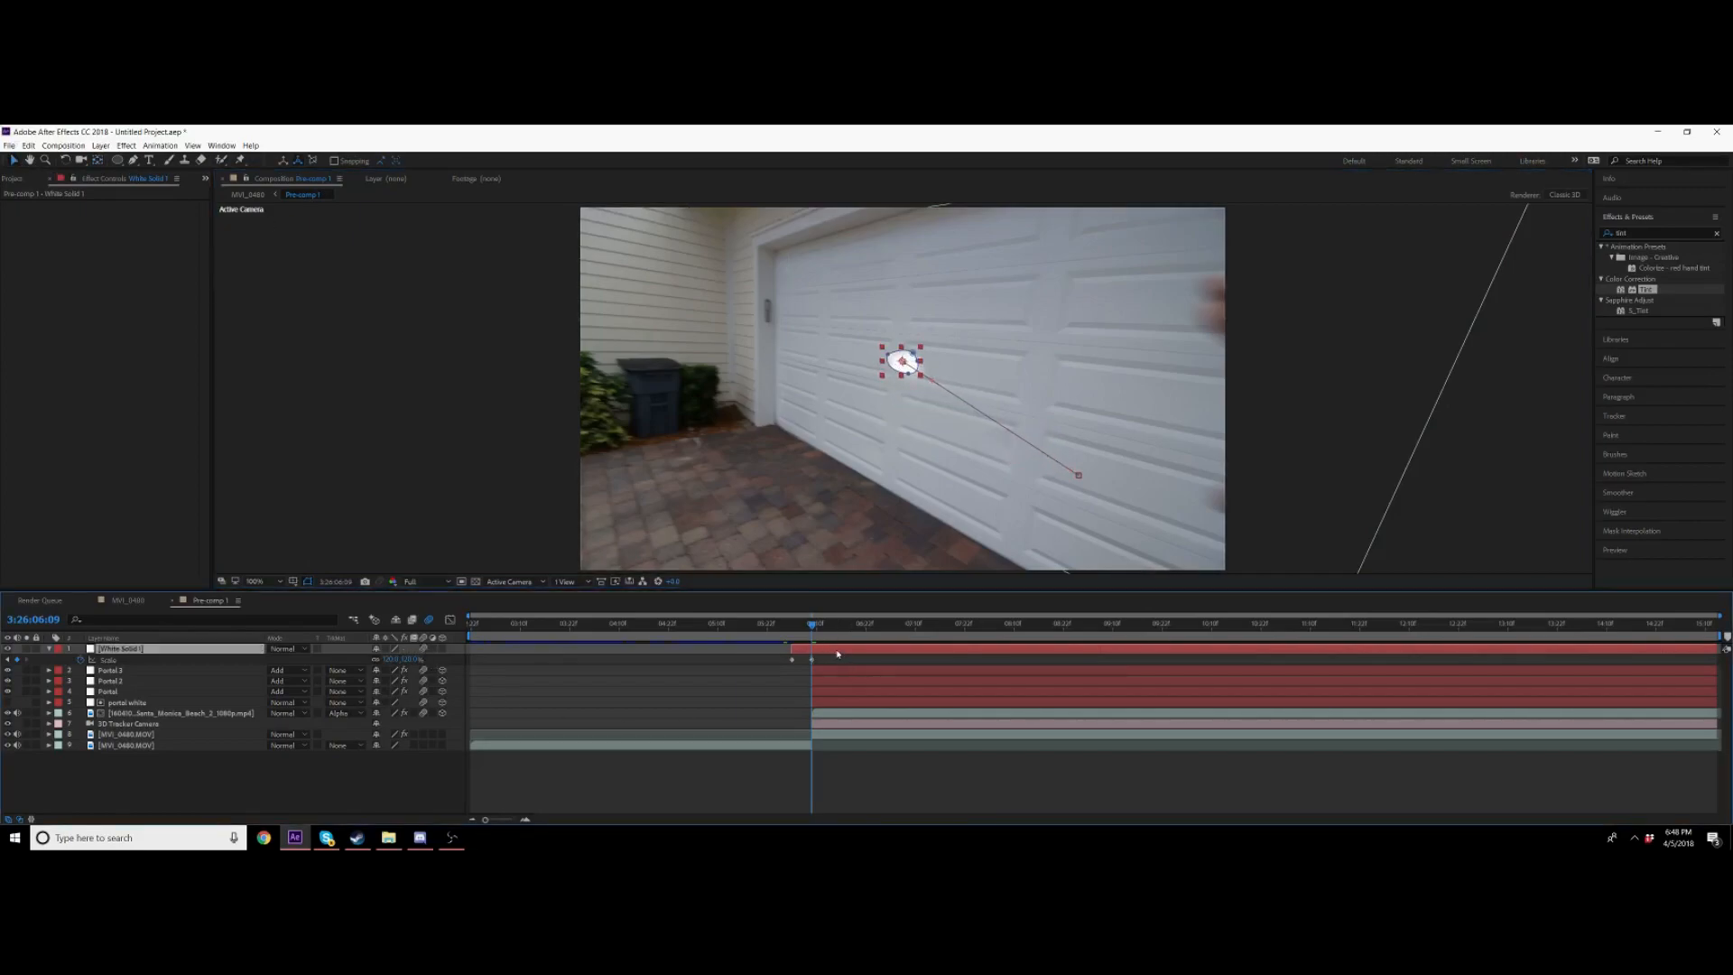
# Step: Keyframe the white solid's Opacity so the dot fades out a frame later, and preview the flash
pyautogui.hotkey('ctrl', 'd')
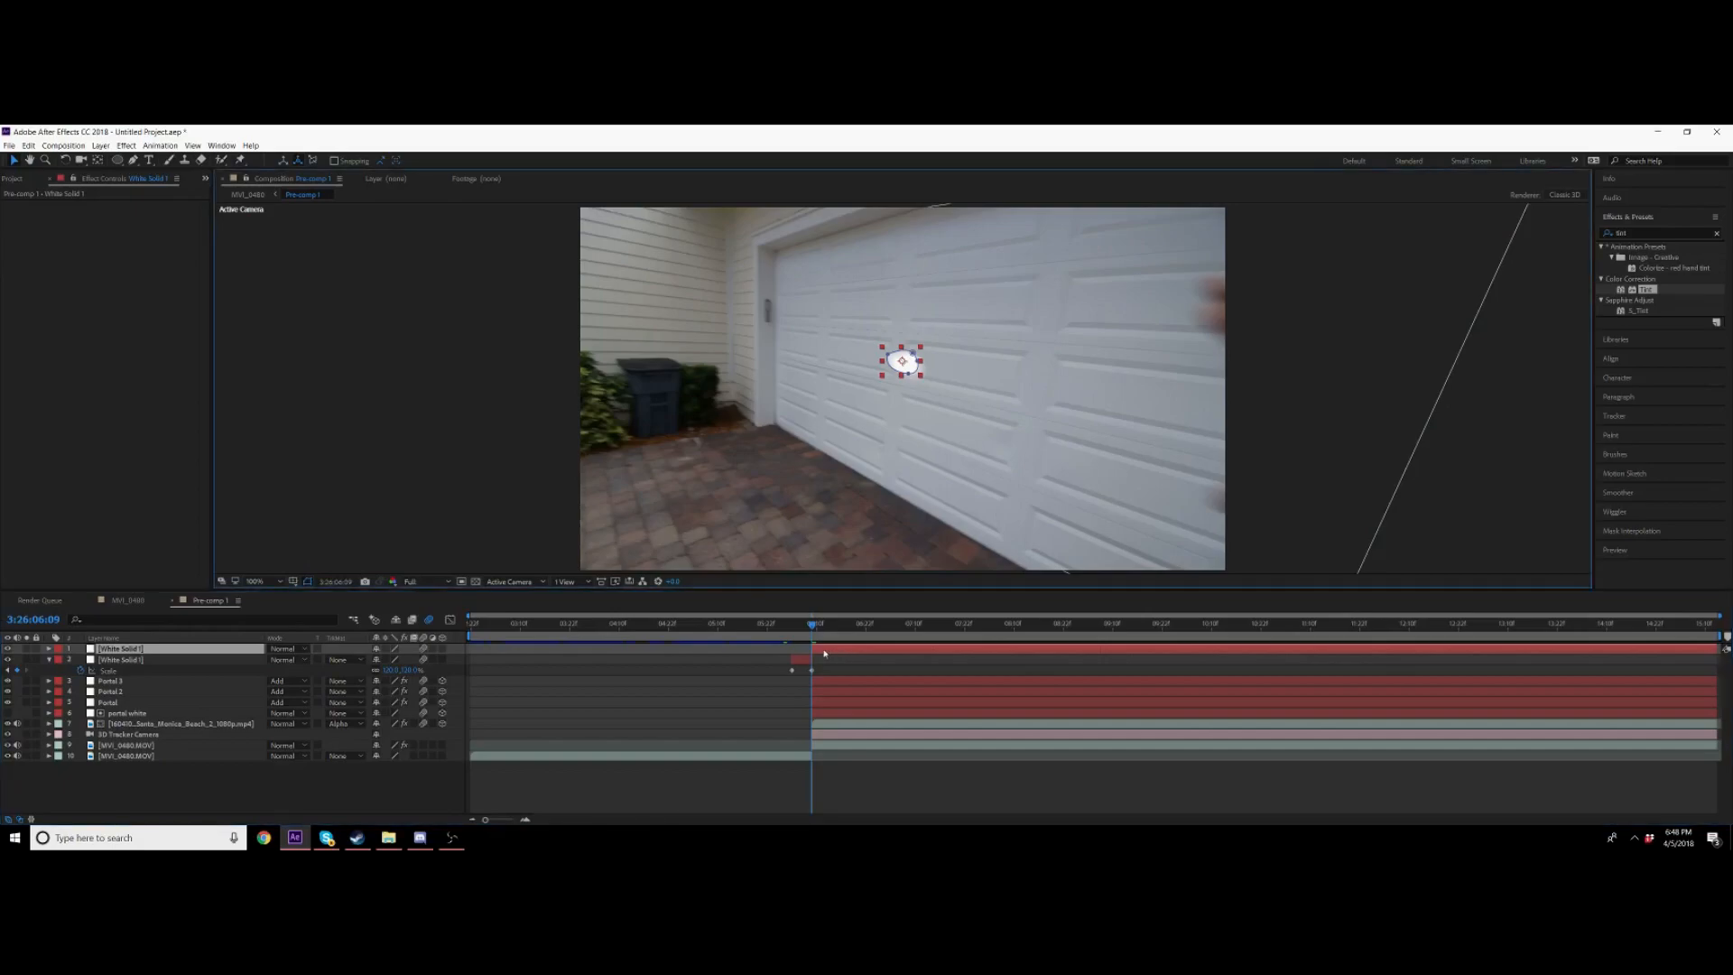
pyautogui.press('Delete')
pyautogui.moveTo(812, 637); pyautogui.dragTo(820, 637)
pyautogui.press('t')
pyautogui.click(81, 660)
pyautogui.press('pagedown')
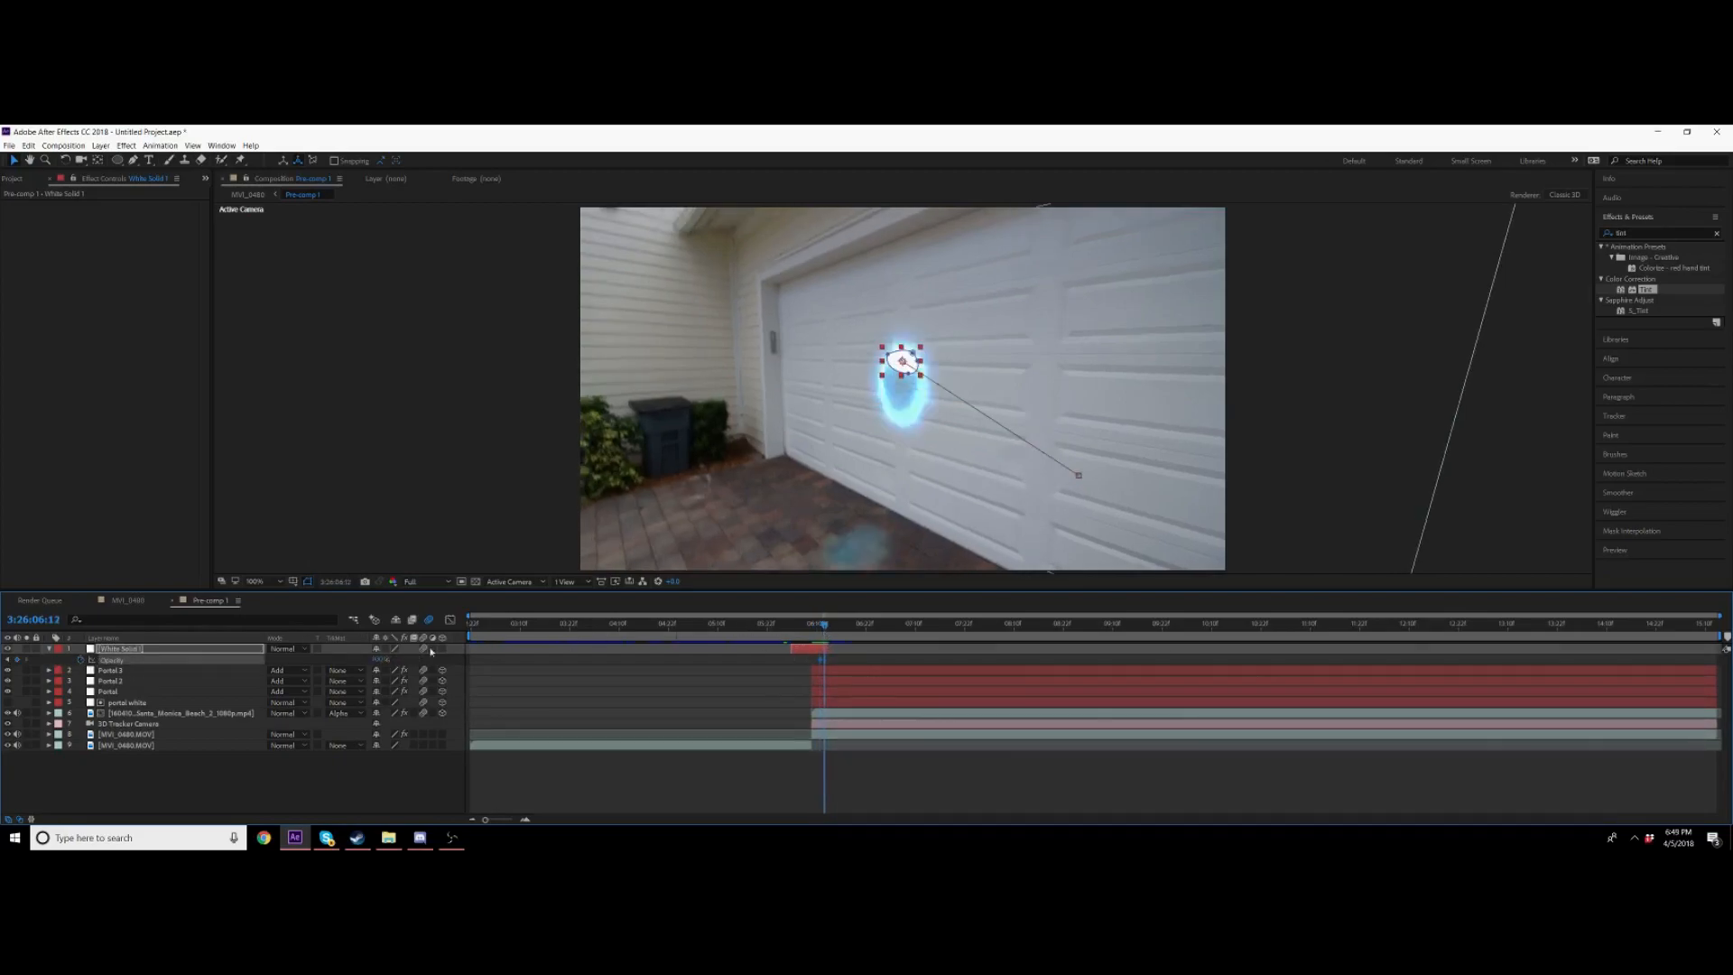
pyautogui.moveTo(377, 660); pyautogui.dragTo(144, 662)
pyautogui.click(792, 635)
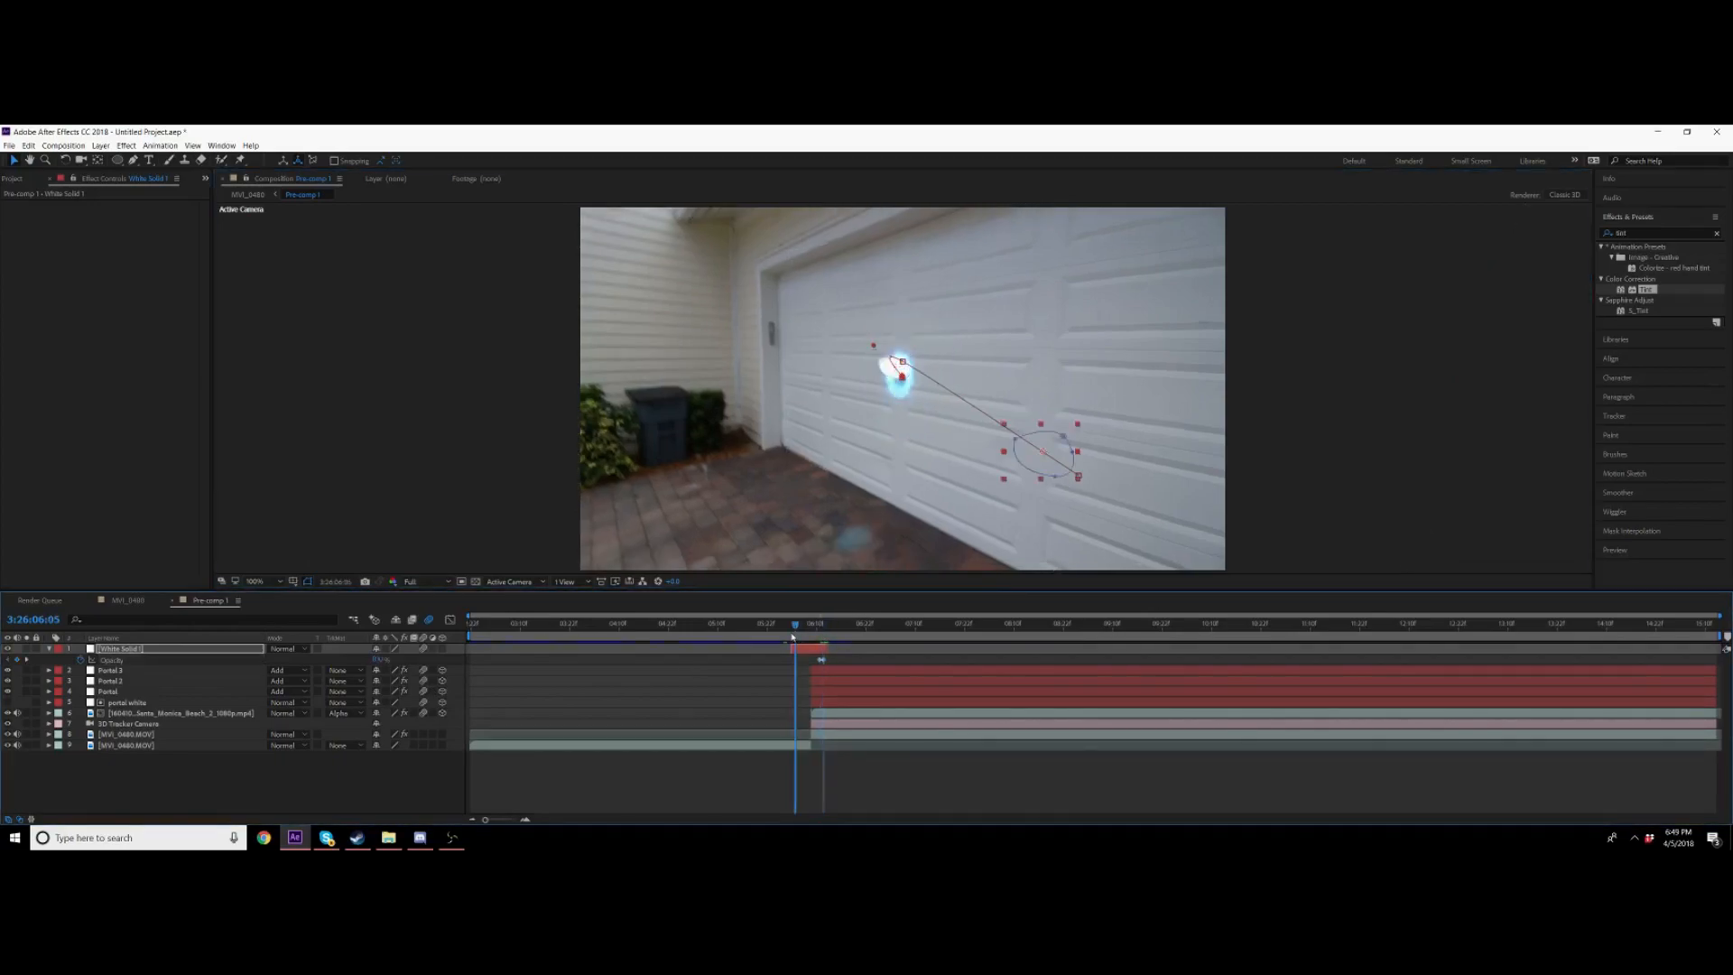
pyautogui.press('space')
pyautogui.press('space')
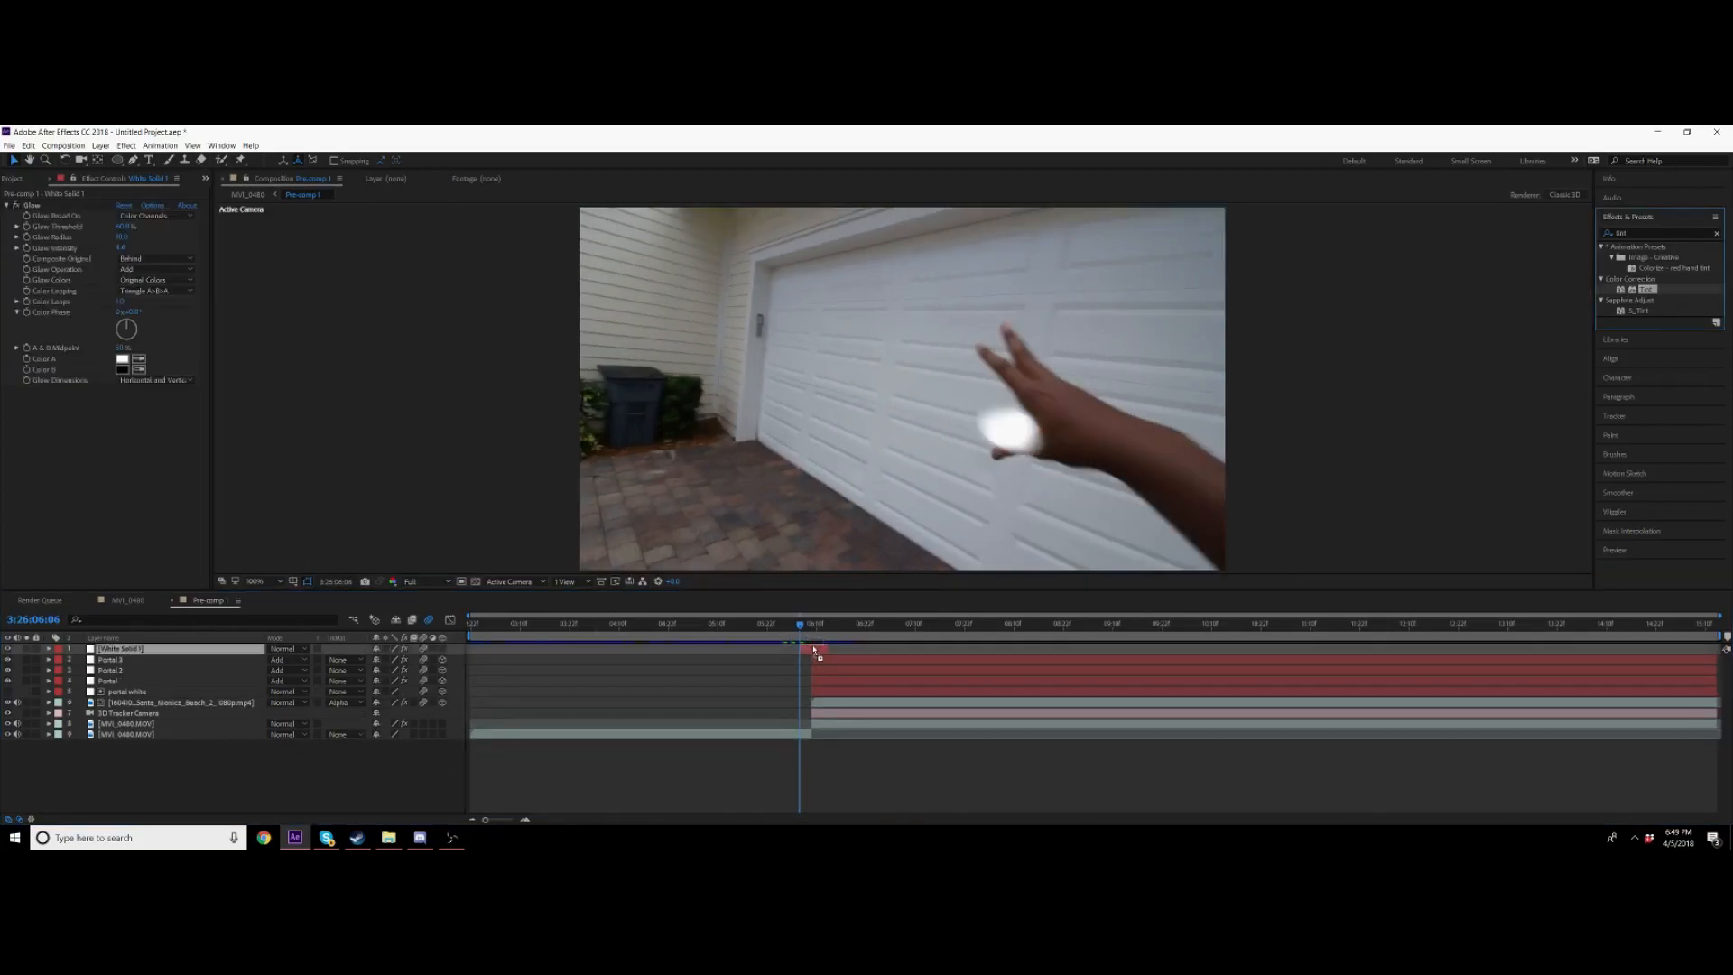
# Step: Apply Tint to the white solid and map both black and white to a light cyan blue
pyautogui.moveTo(1647, 290); pyautogui.dragTo(813, 649)
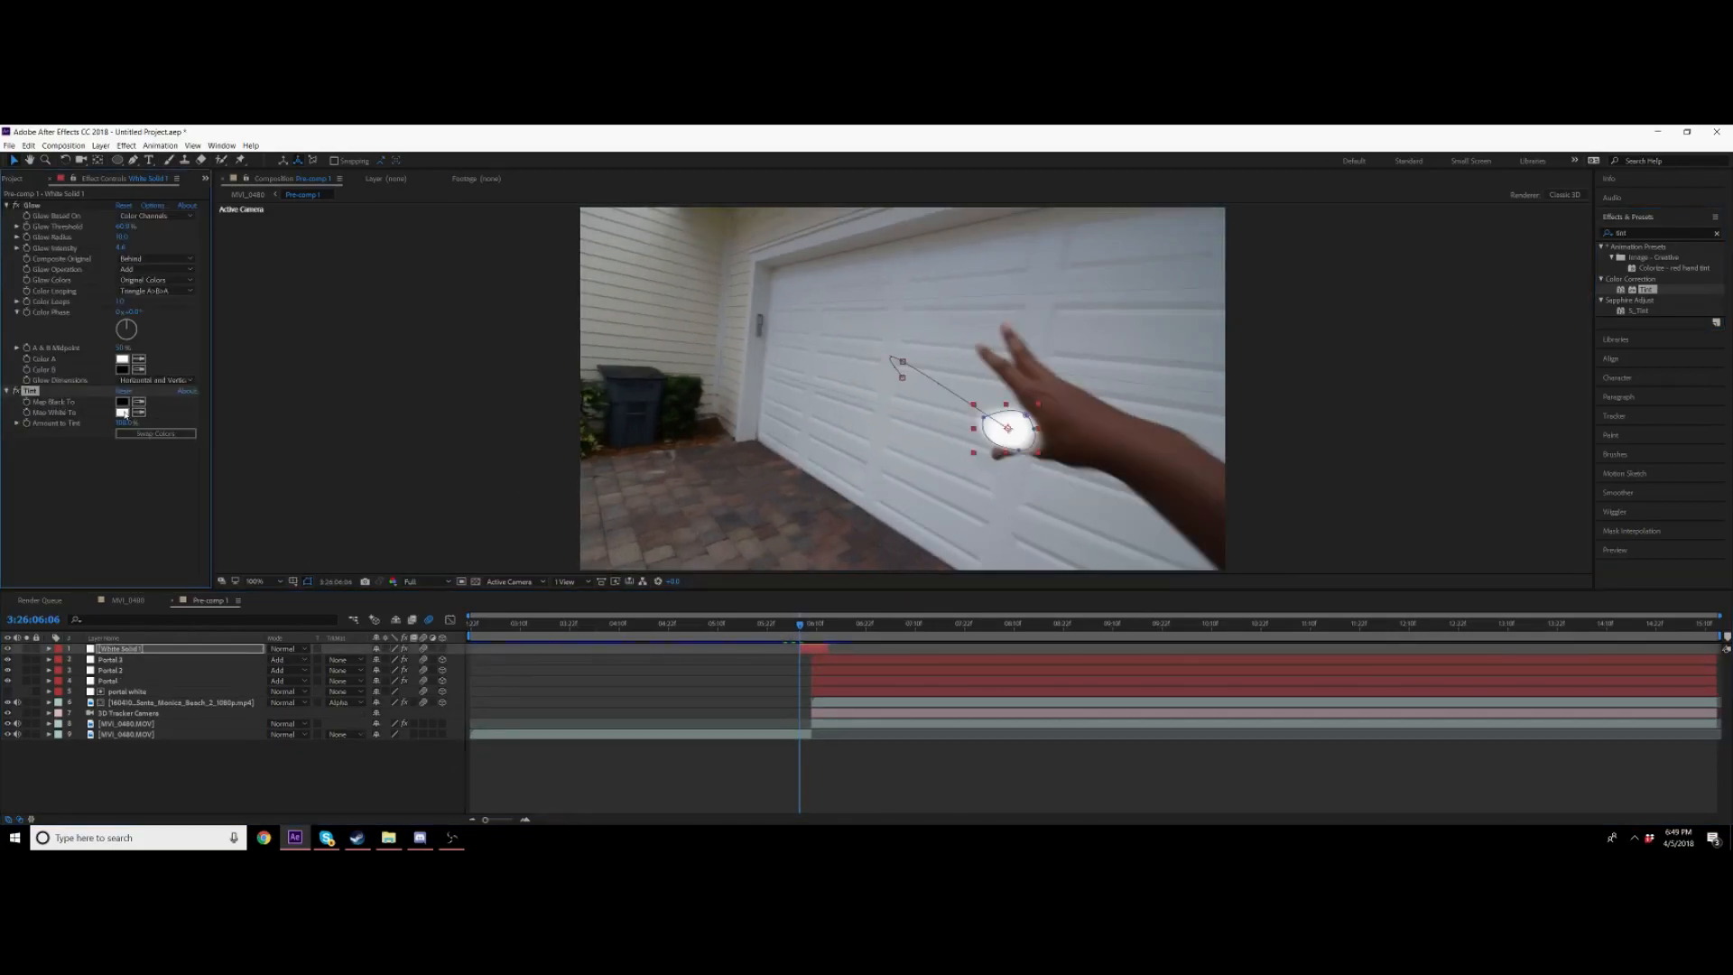
pyautogui.click(122, 401)
pyautogui.moveTo(444, 297); pyautogui.dragTo(443, 305)
pyautogui.click(421, 232)
pyautogui.click(537, 233)
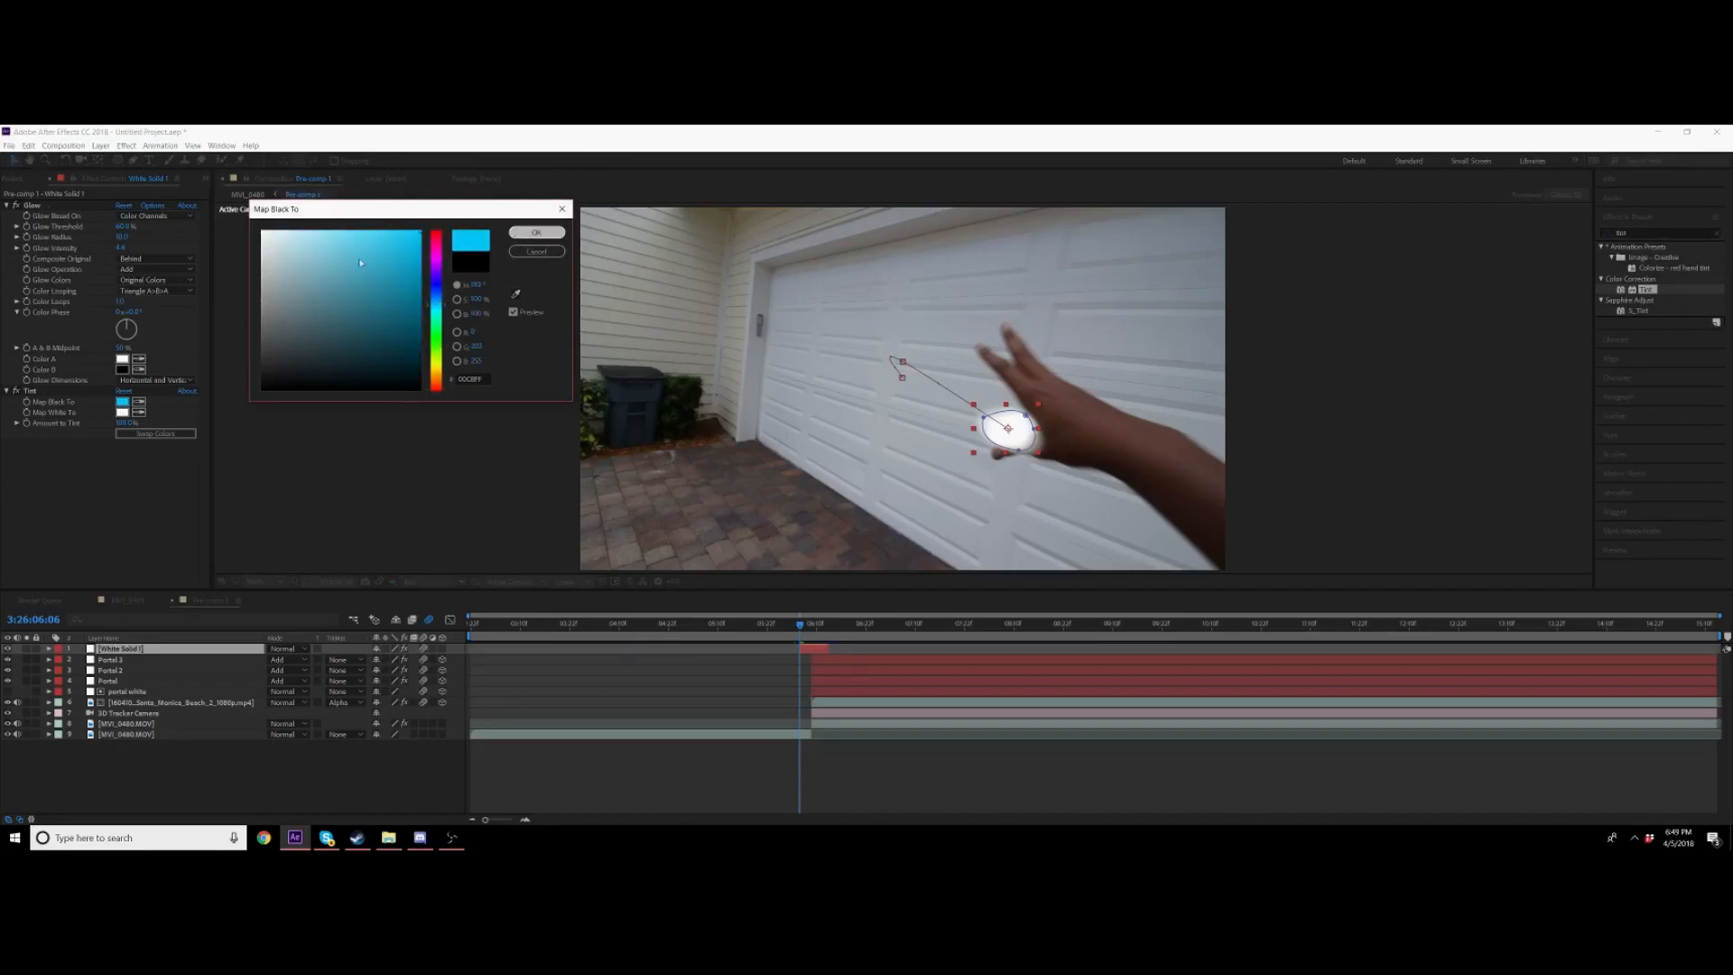
pyautogui.click(122, 412)
pyautogui.moveTo(436, 388); pyautogui.dragTo(436, 303)
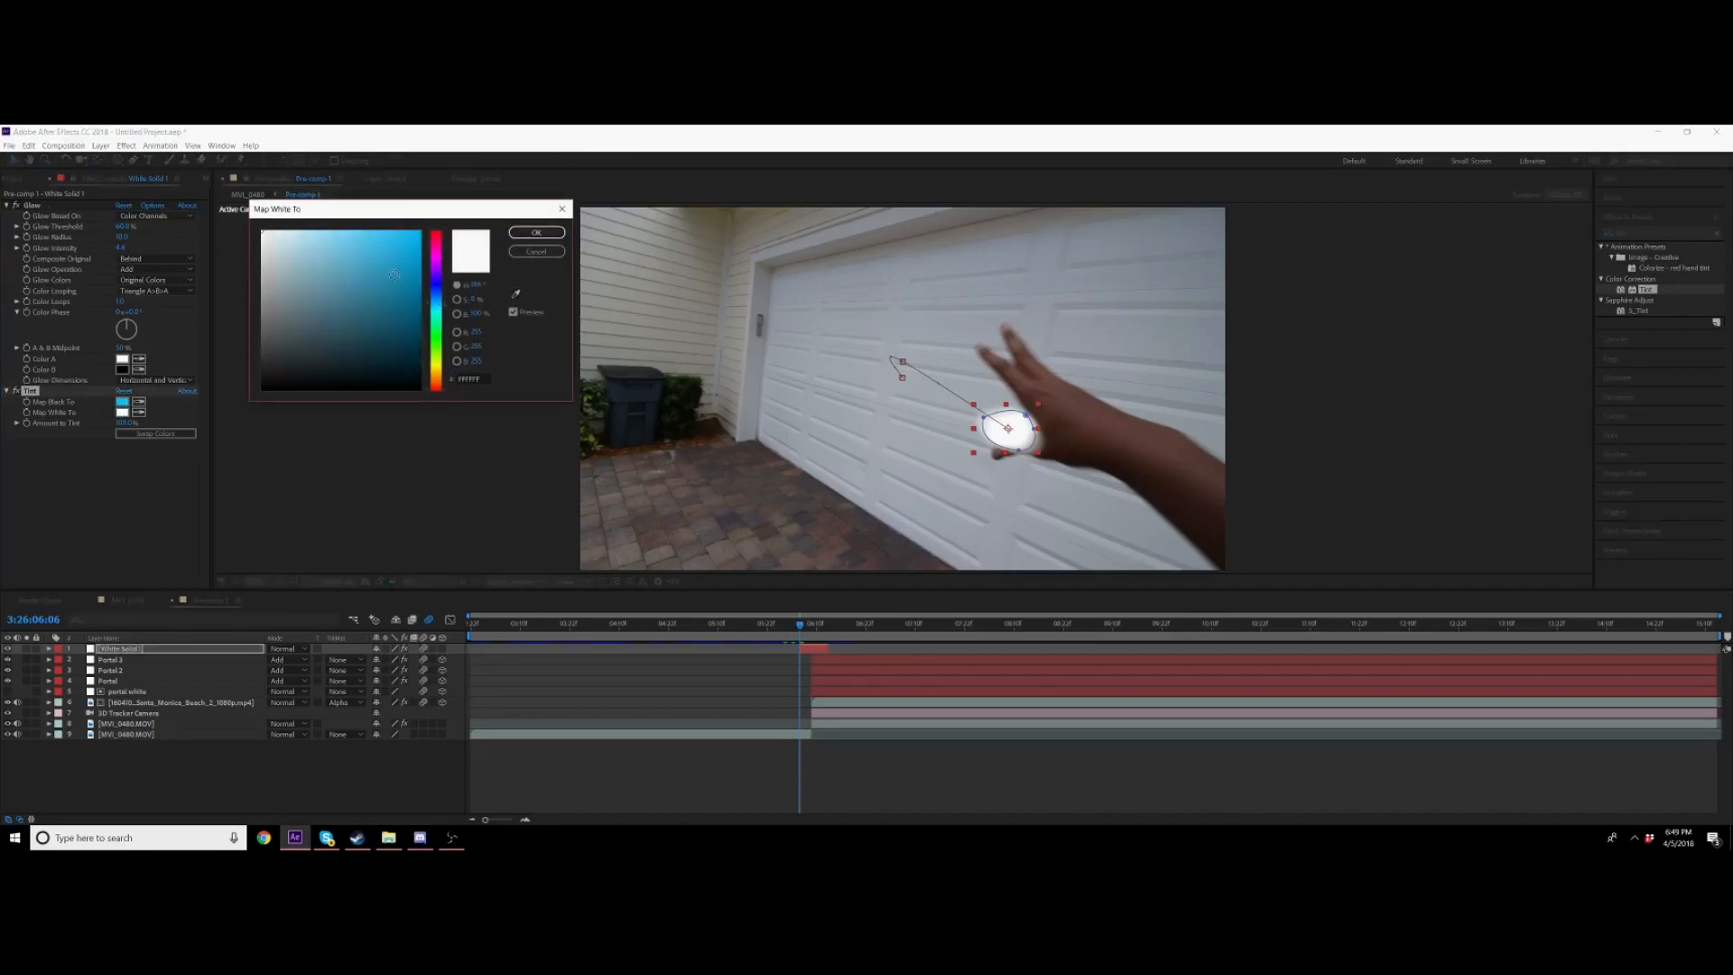
pyautogui.click(421, 231)
pyautogui.click(538, 235)
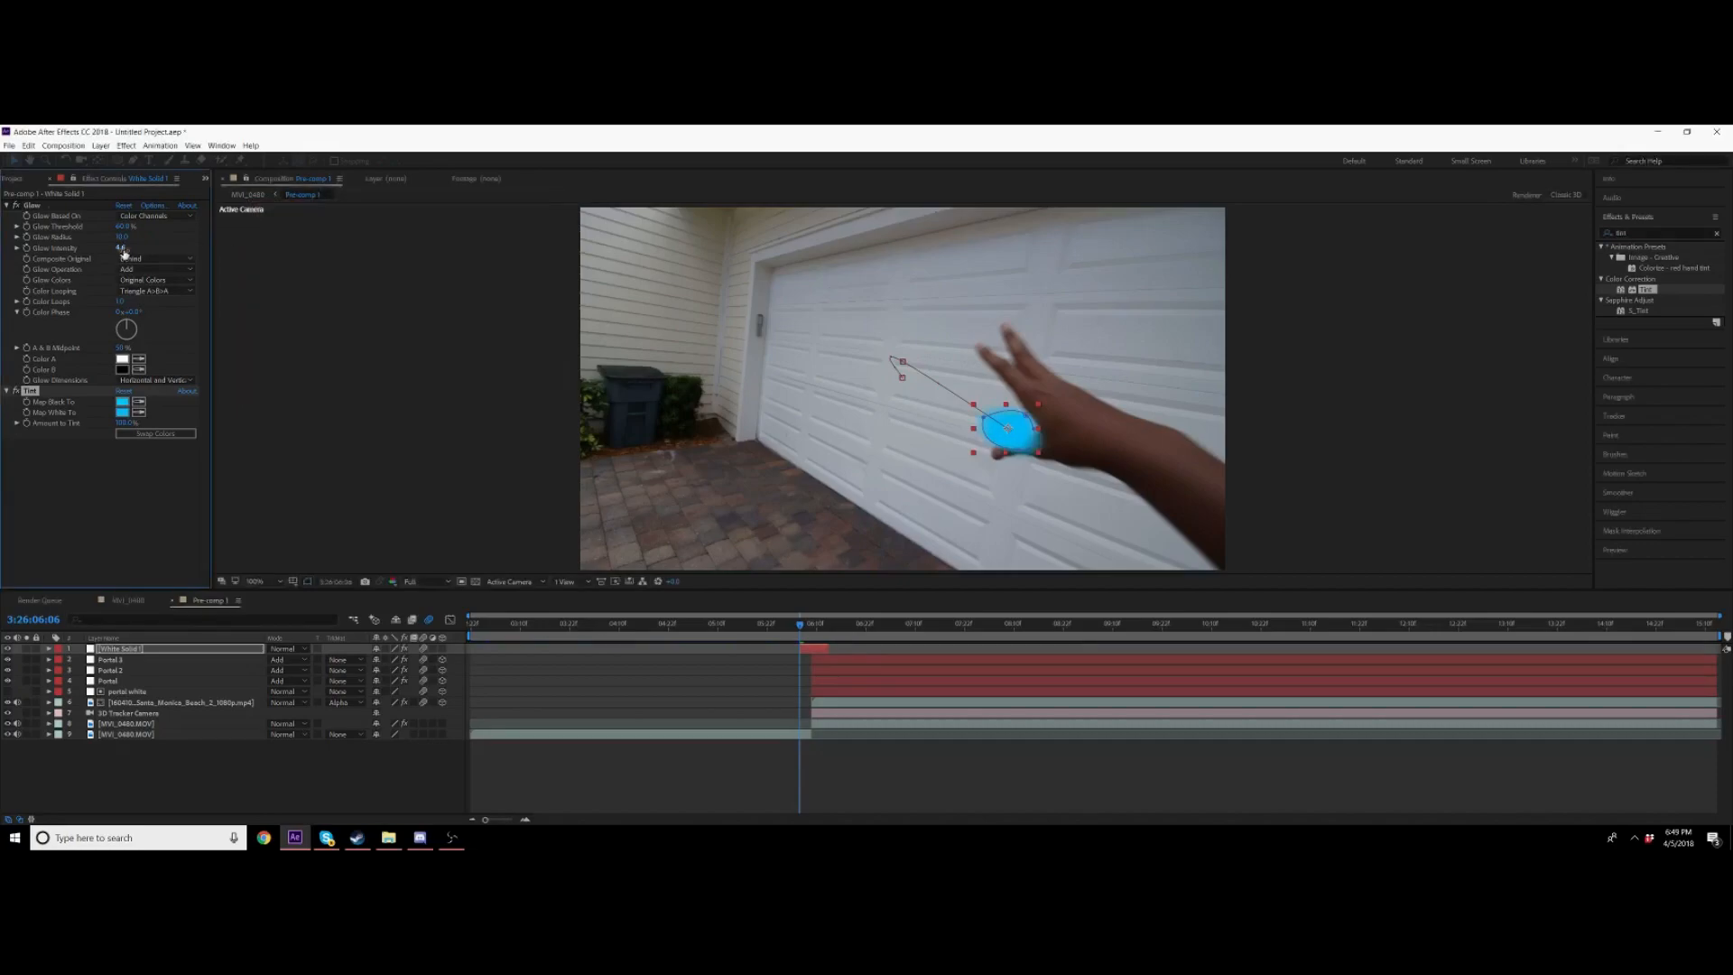
# Step: Set the white solid's blending mode to Add and preview the tinted flash
pyautogui.scroll(-5, 108, 316)
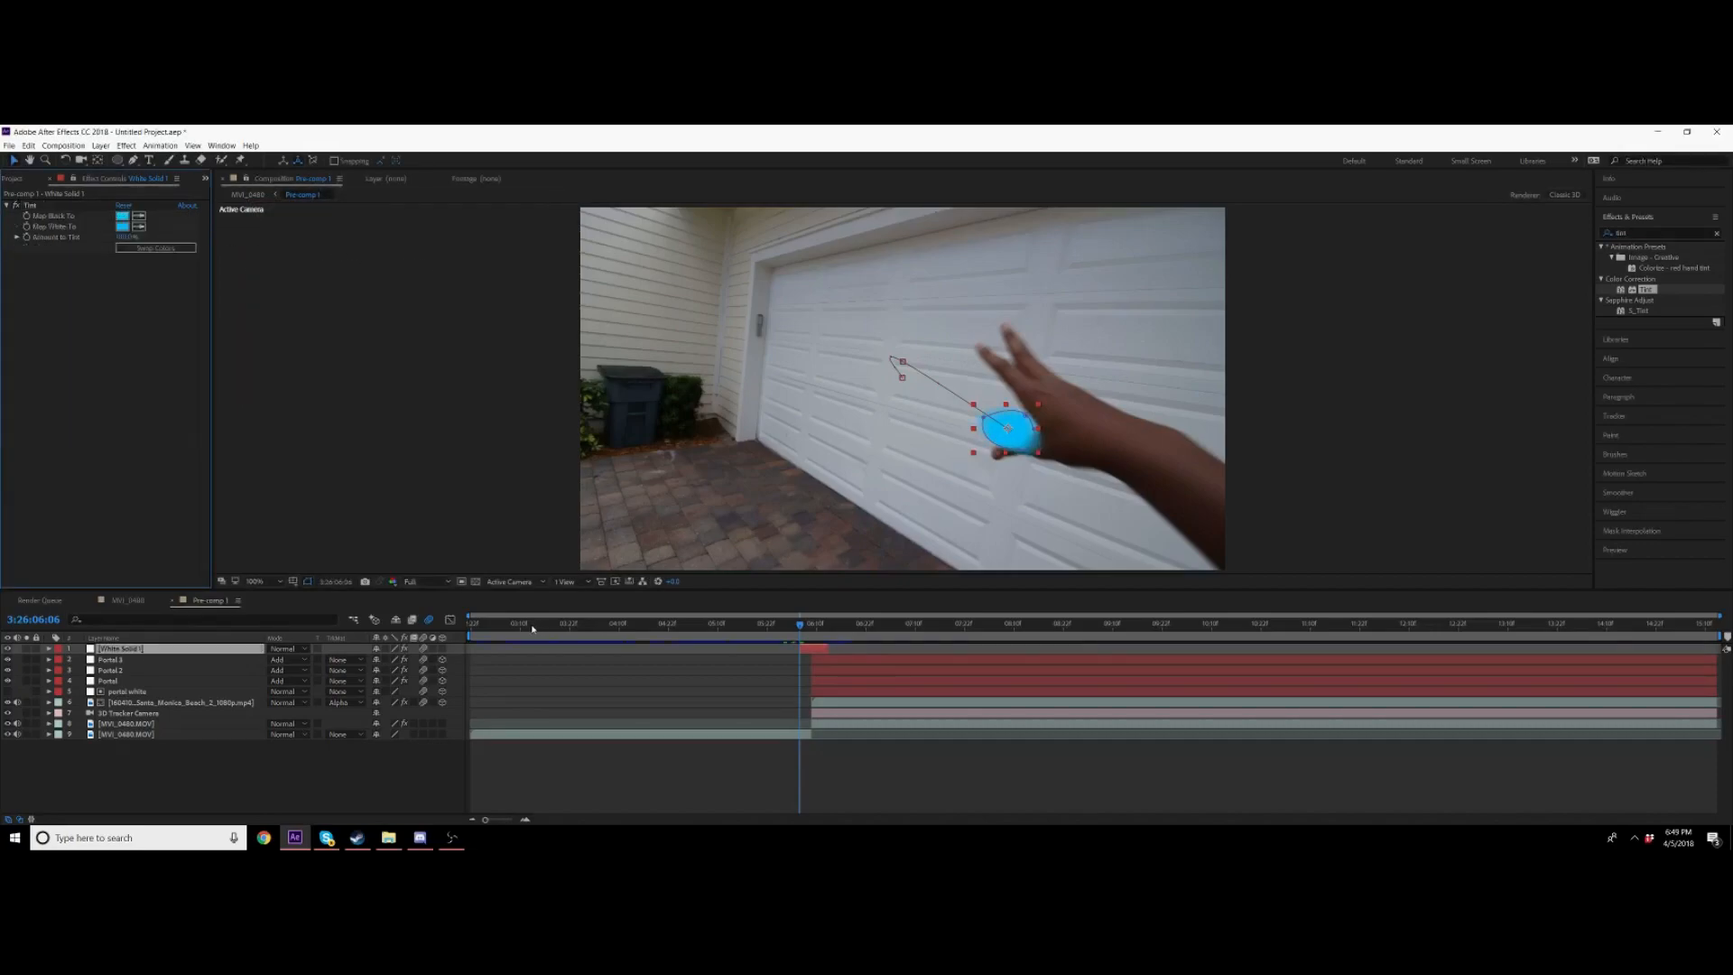
pyautogui.click(287, 648)
pyautogui.click(327, 286)
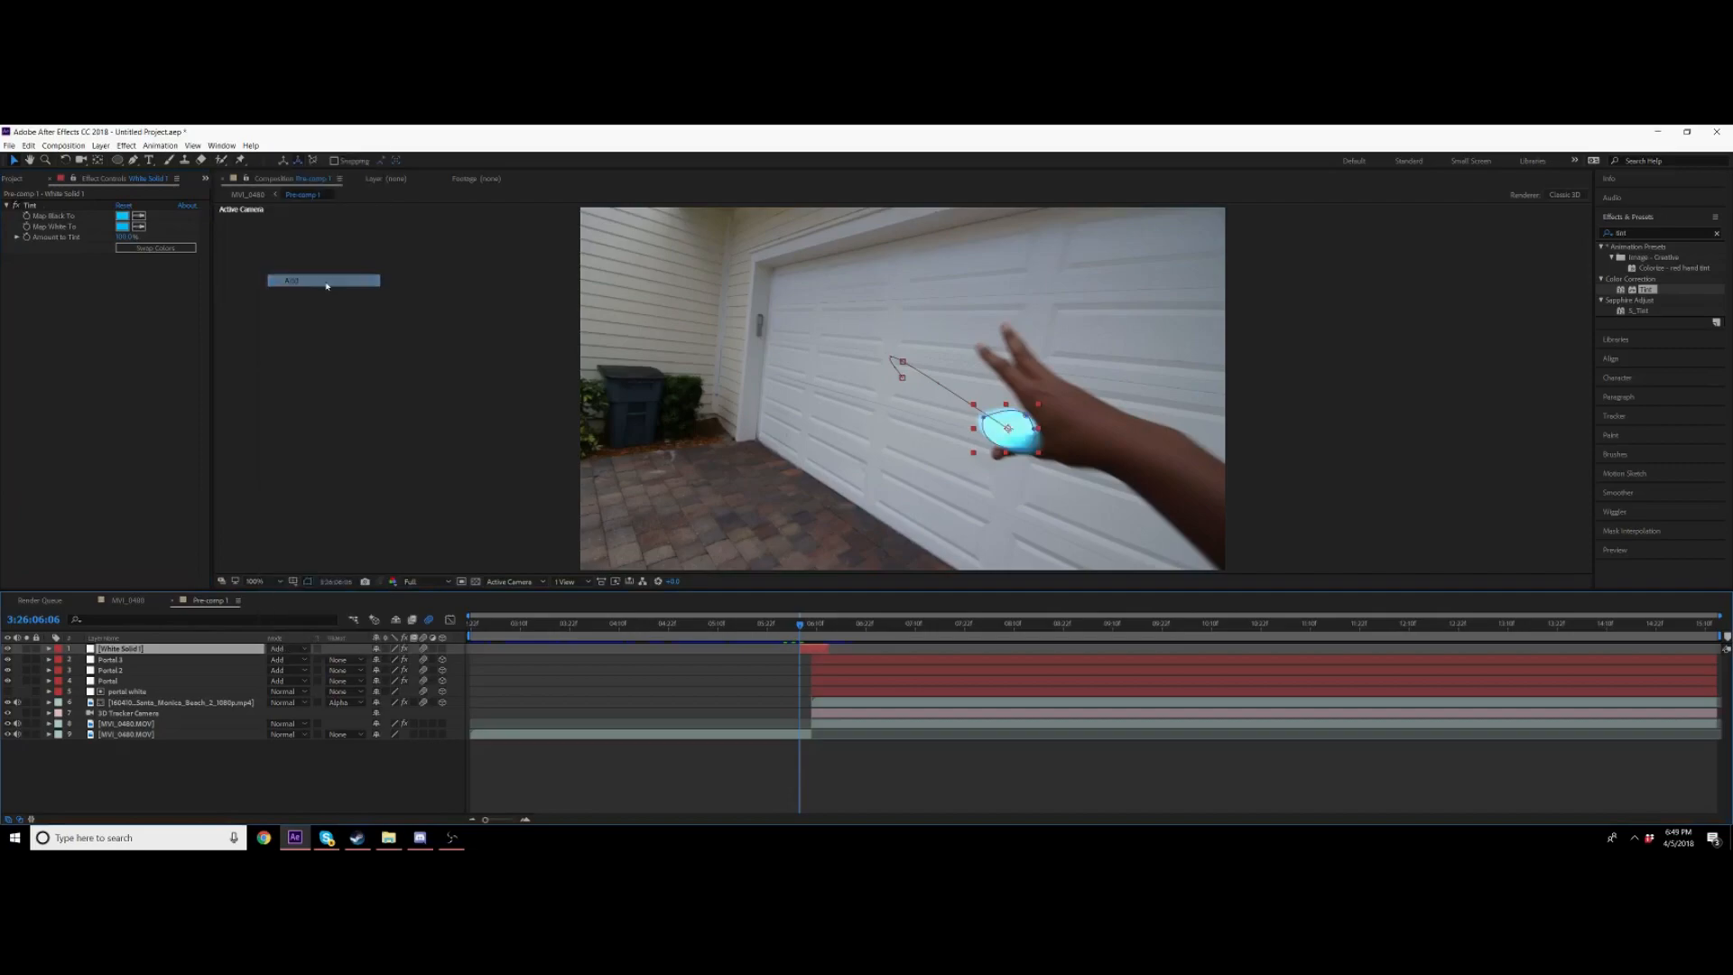
pyautogui.click(855, 789)
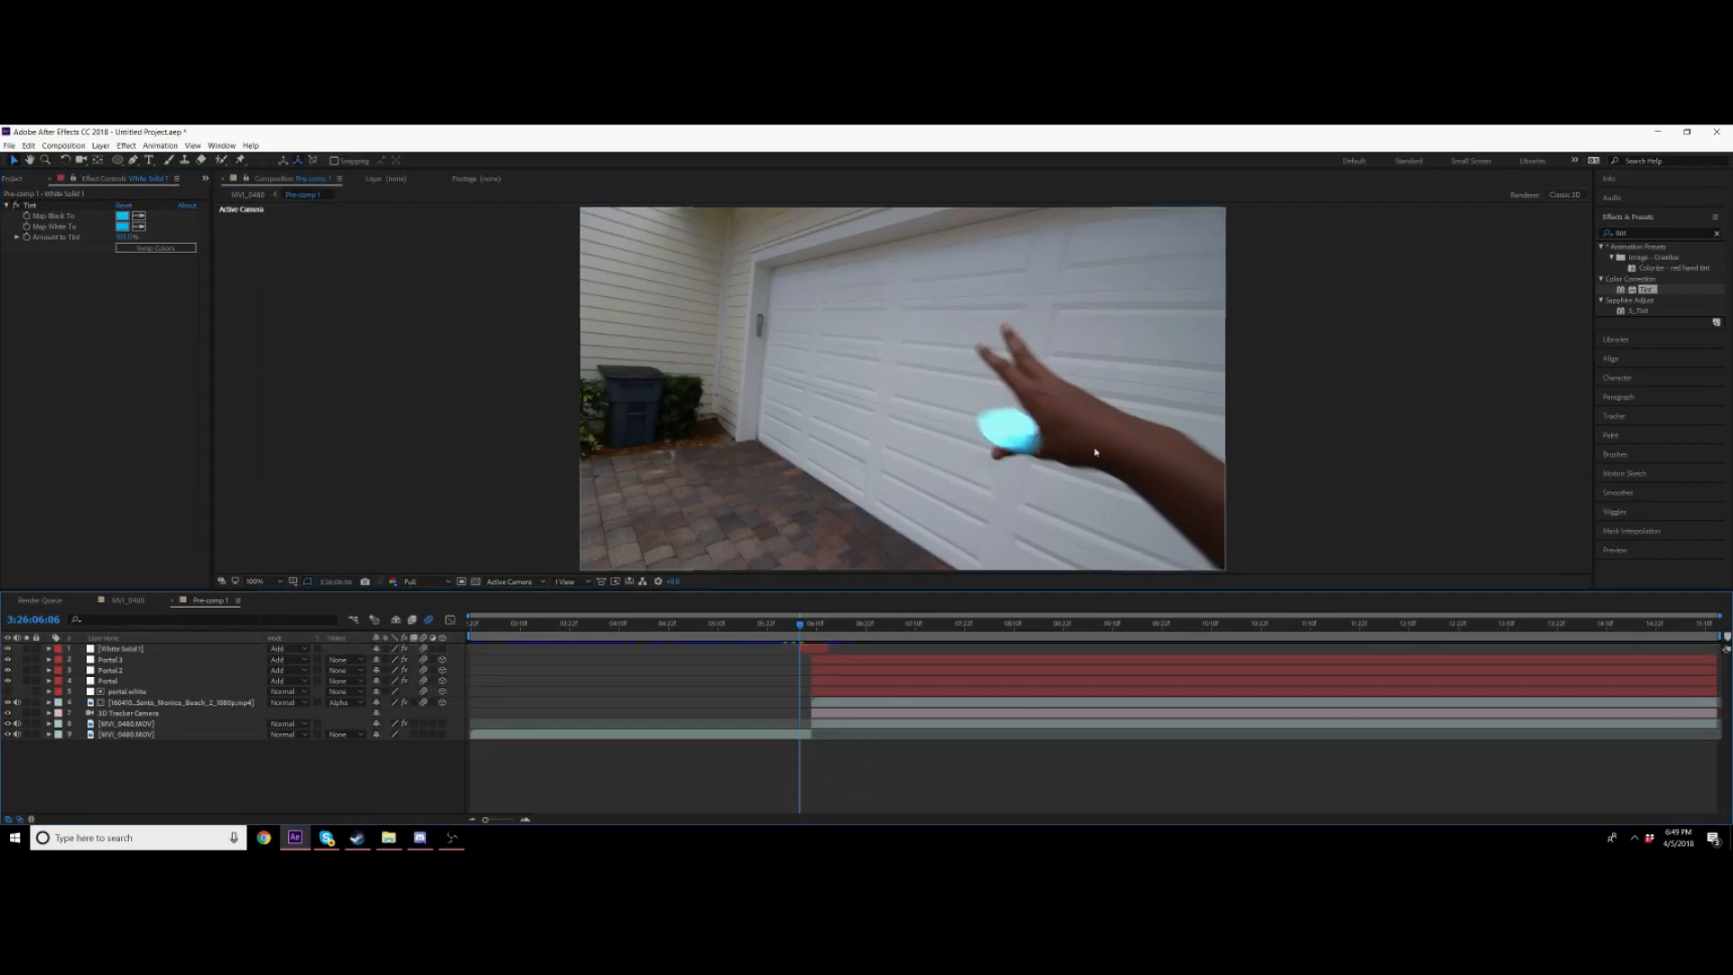
pyautogui.press('space')
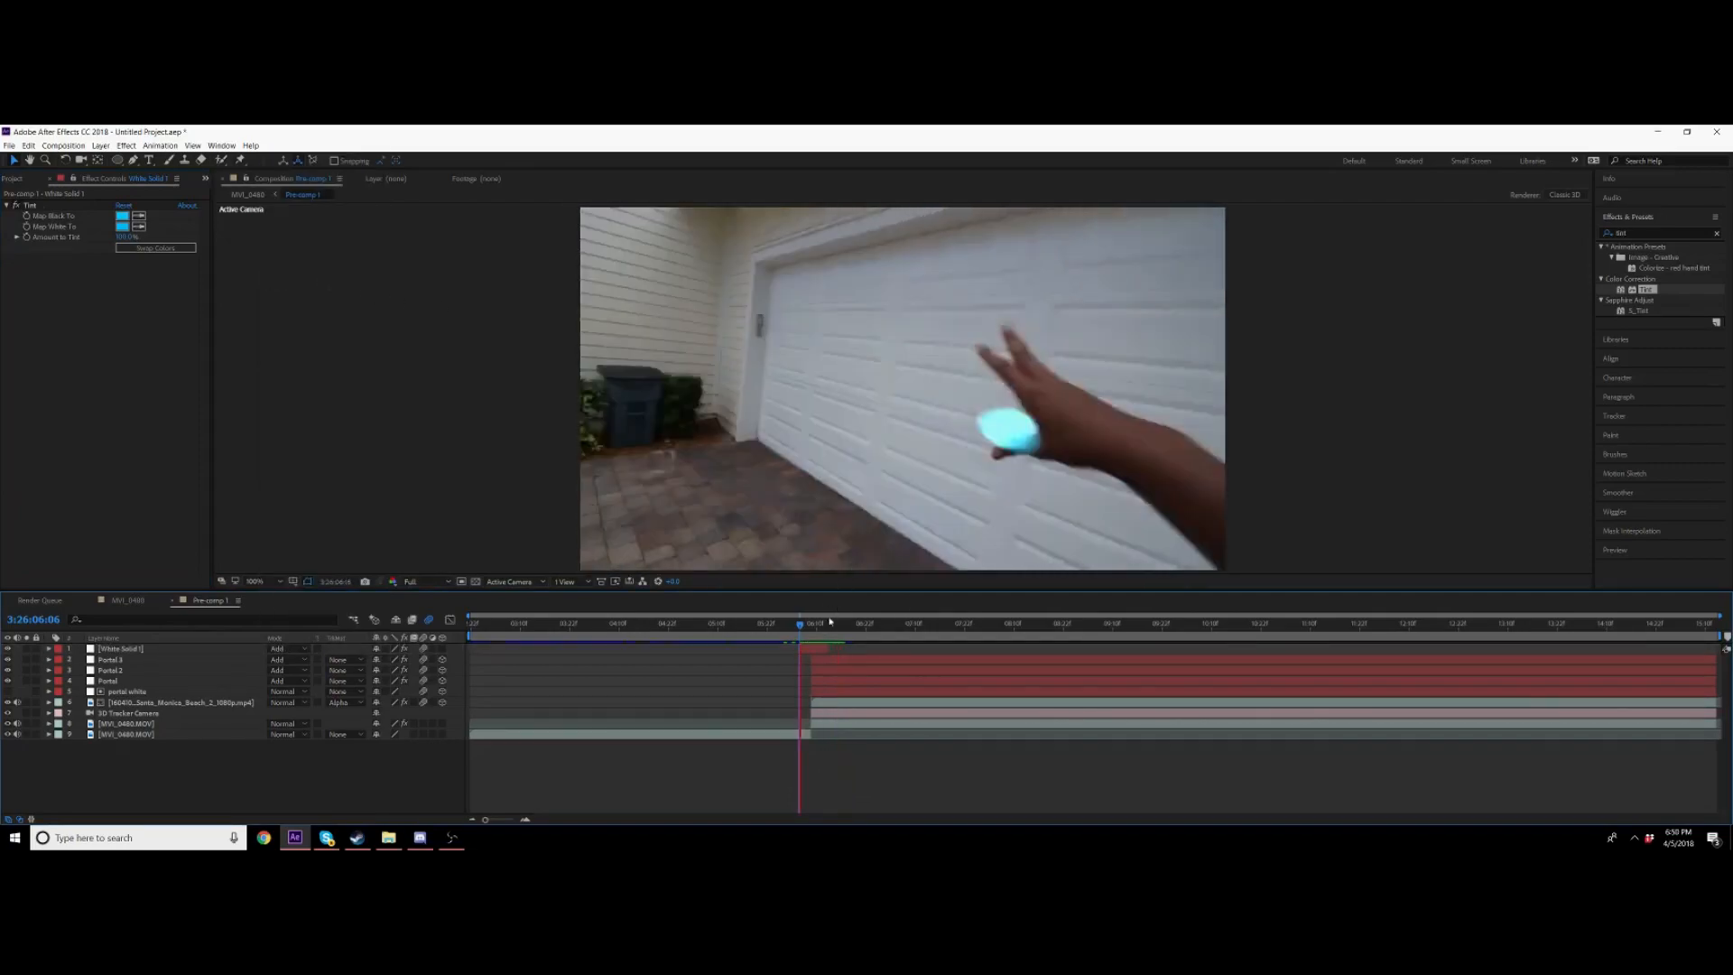
pyautogui.press('space')
# Step: Reveal the white solid's mask path and reshape the mask frame by frame to follow the fingers
pyautogui.click(807, 650)
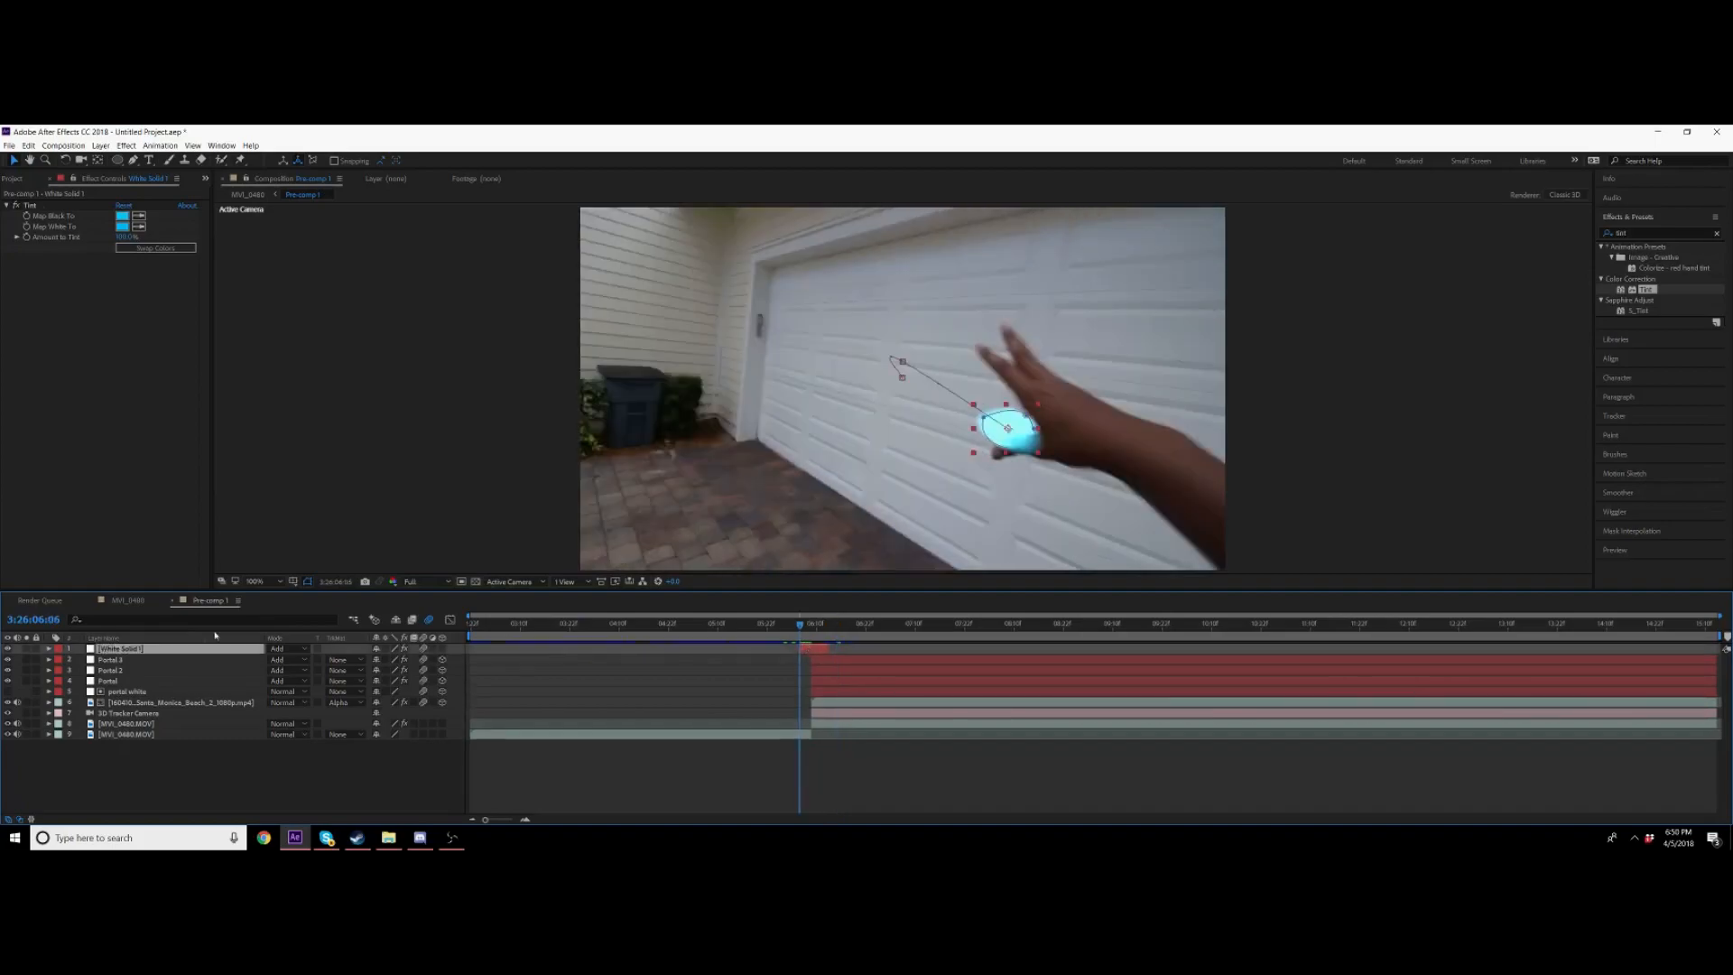
pyautogui.press('m')
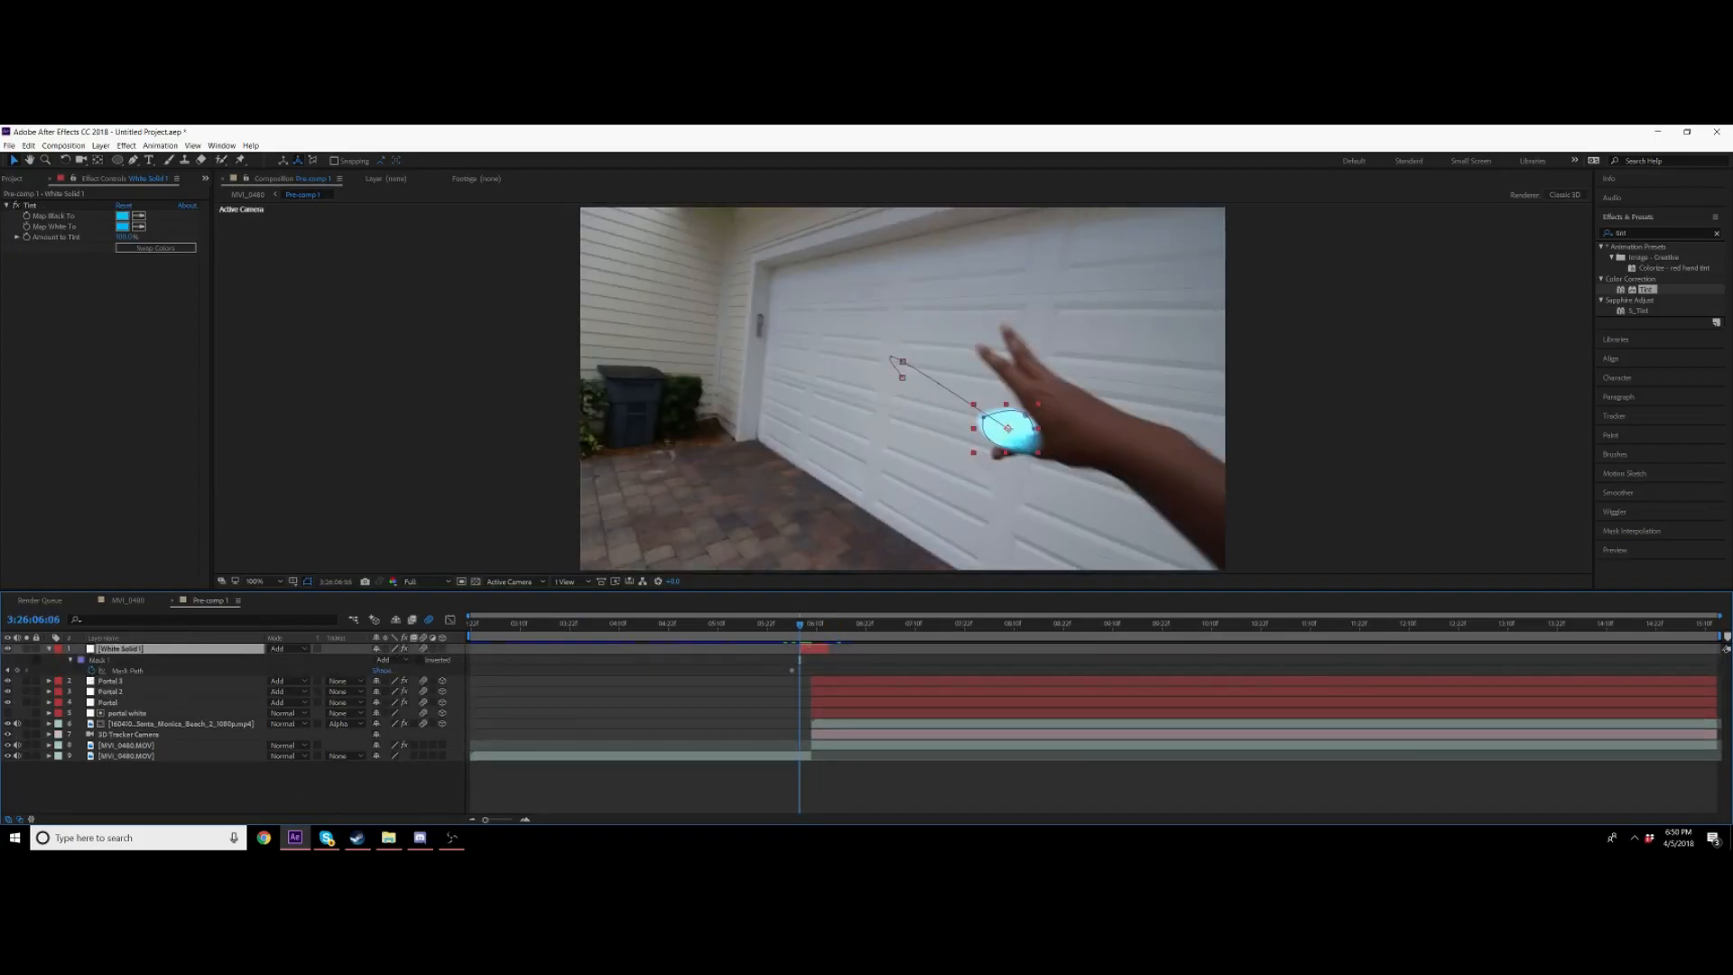
pyautogui.click(1615, 550)
pyautogui.click(1672, 463)
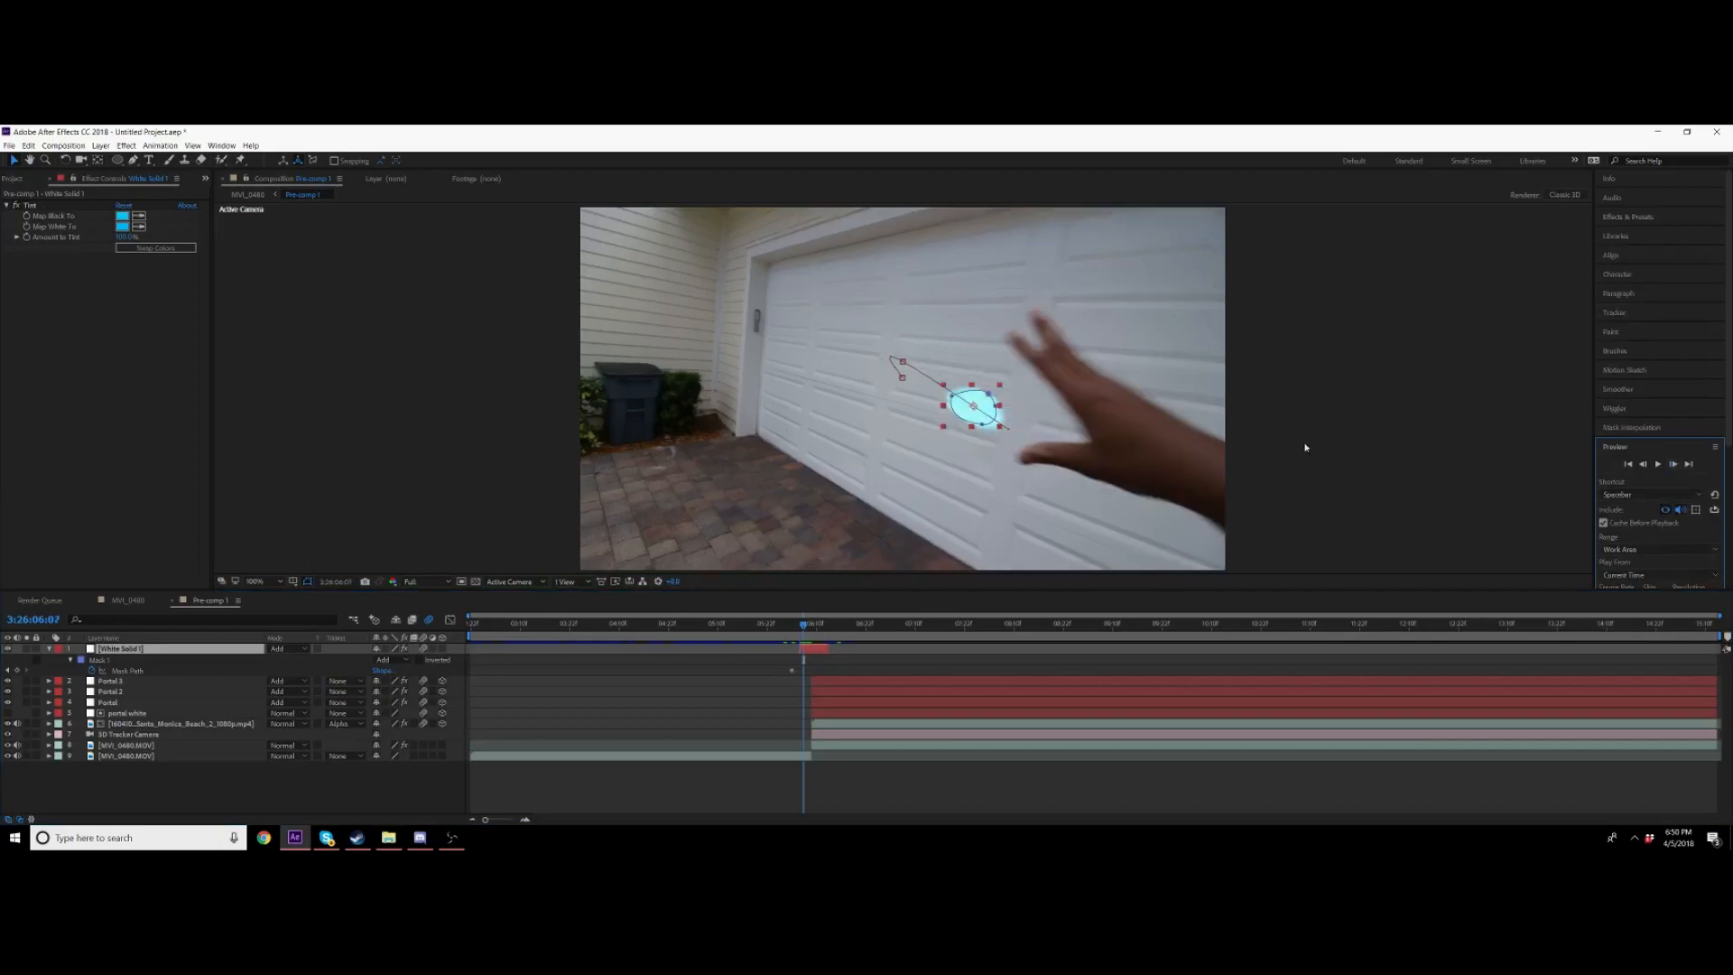
pyautogui.moveTo(988, 394)
pyautogui.mouseDown()
pyautogui.moveTo(1002, 417)
pyautogui.moveTo(985, 418)
pyautogui.mouseUp()
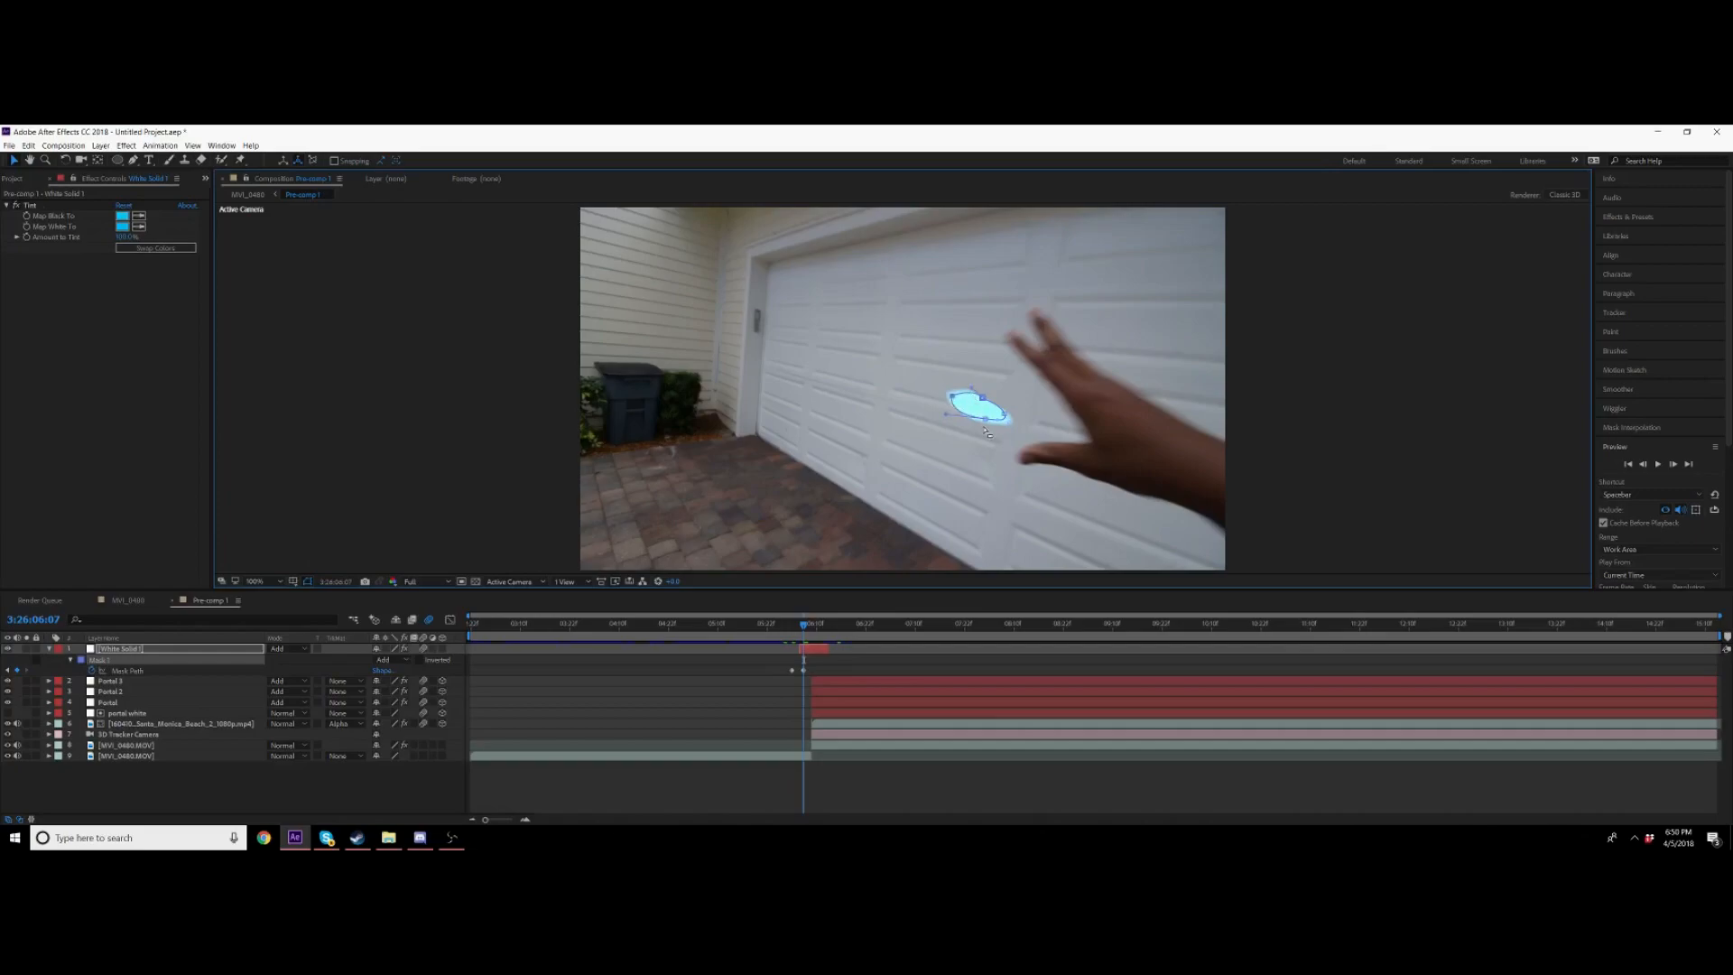
pyautogui.moveTo(981, 418); pyautogui.dragTo(982, 415)
pyautogui.click(1674, 465)
pyautogui.moveTo(966, 391)
pyautogui.mouseDown()
pyautogui.moveTo(923, 361)
pyautogui.moveTo(988, 395)
pyautogui.mouseUp()
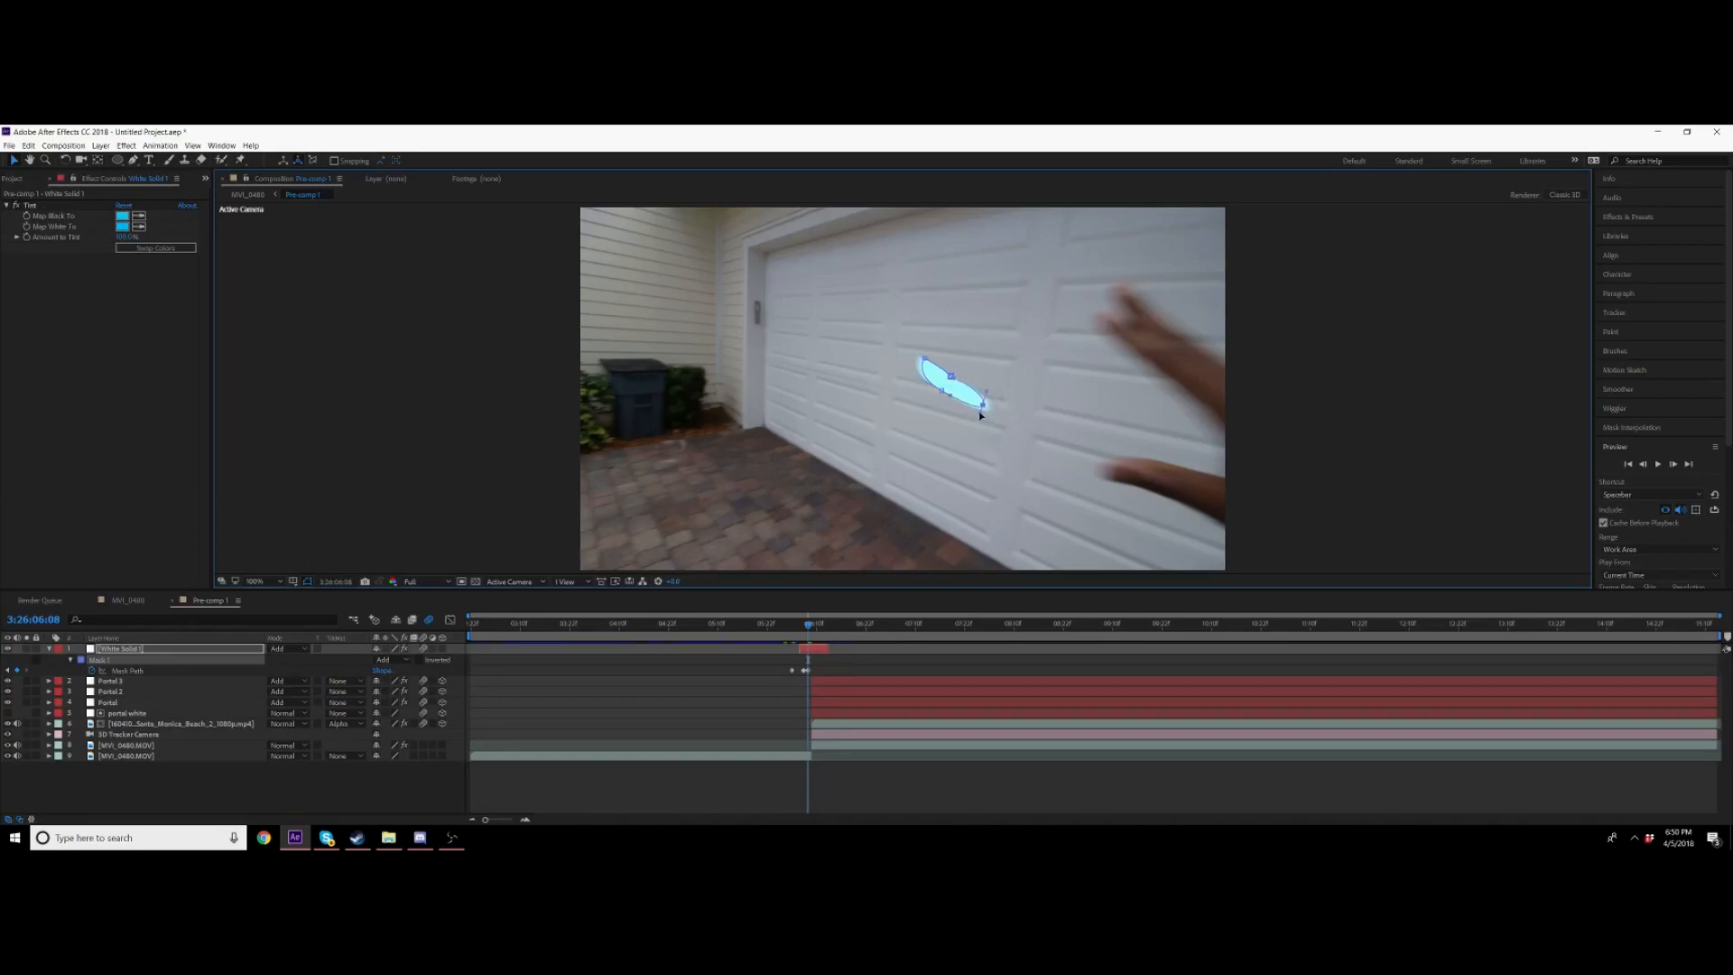
pyautogui.click(1672, 464)
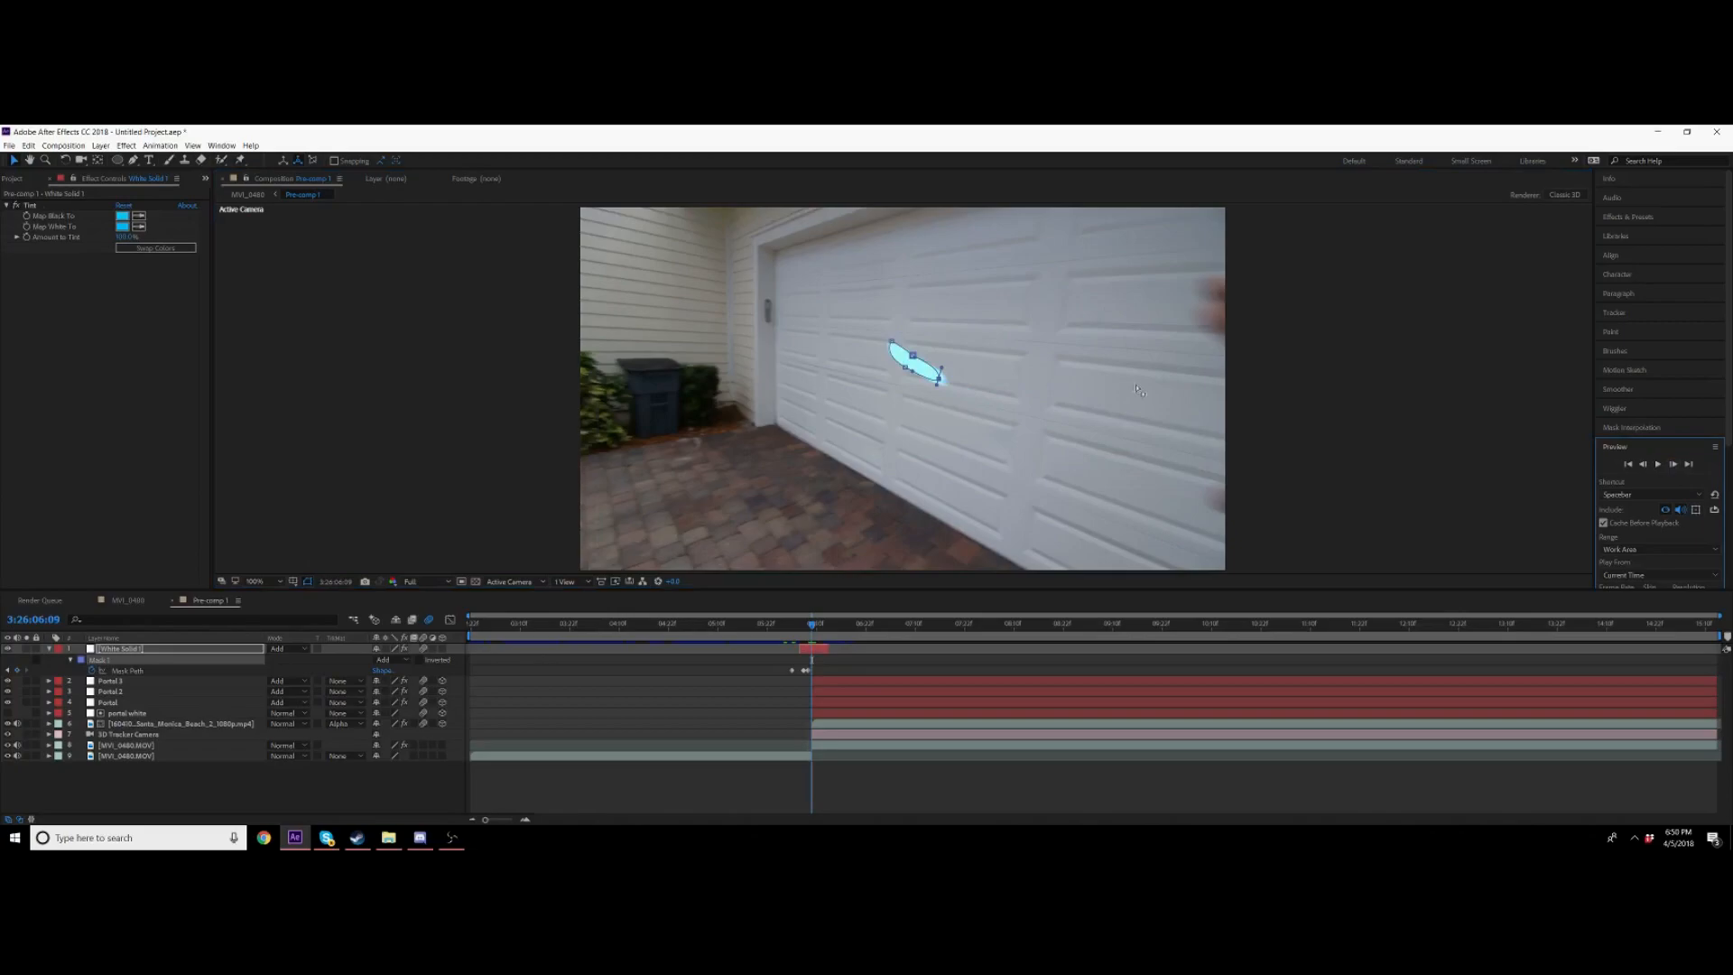
# Step: Keep stepping forward and reshaping the mask until it shrinks into the portal's centre
pyautogui.moveTo(937, 378); pyautogui.dragTo(920, 386)
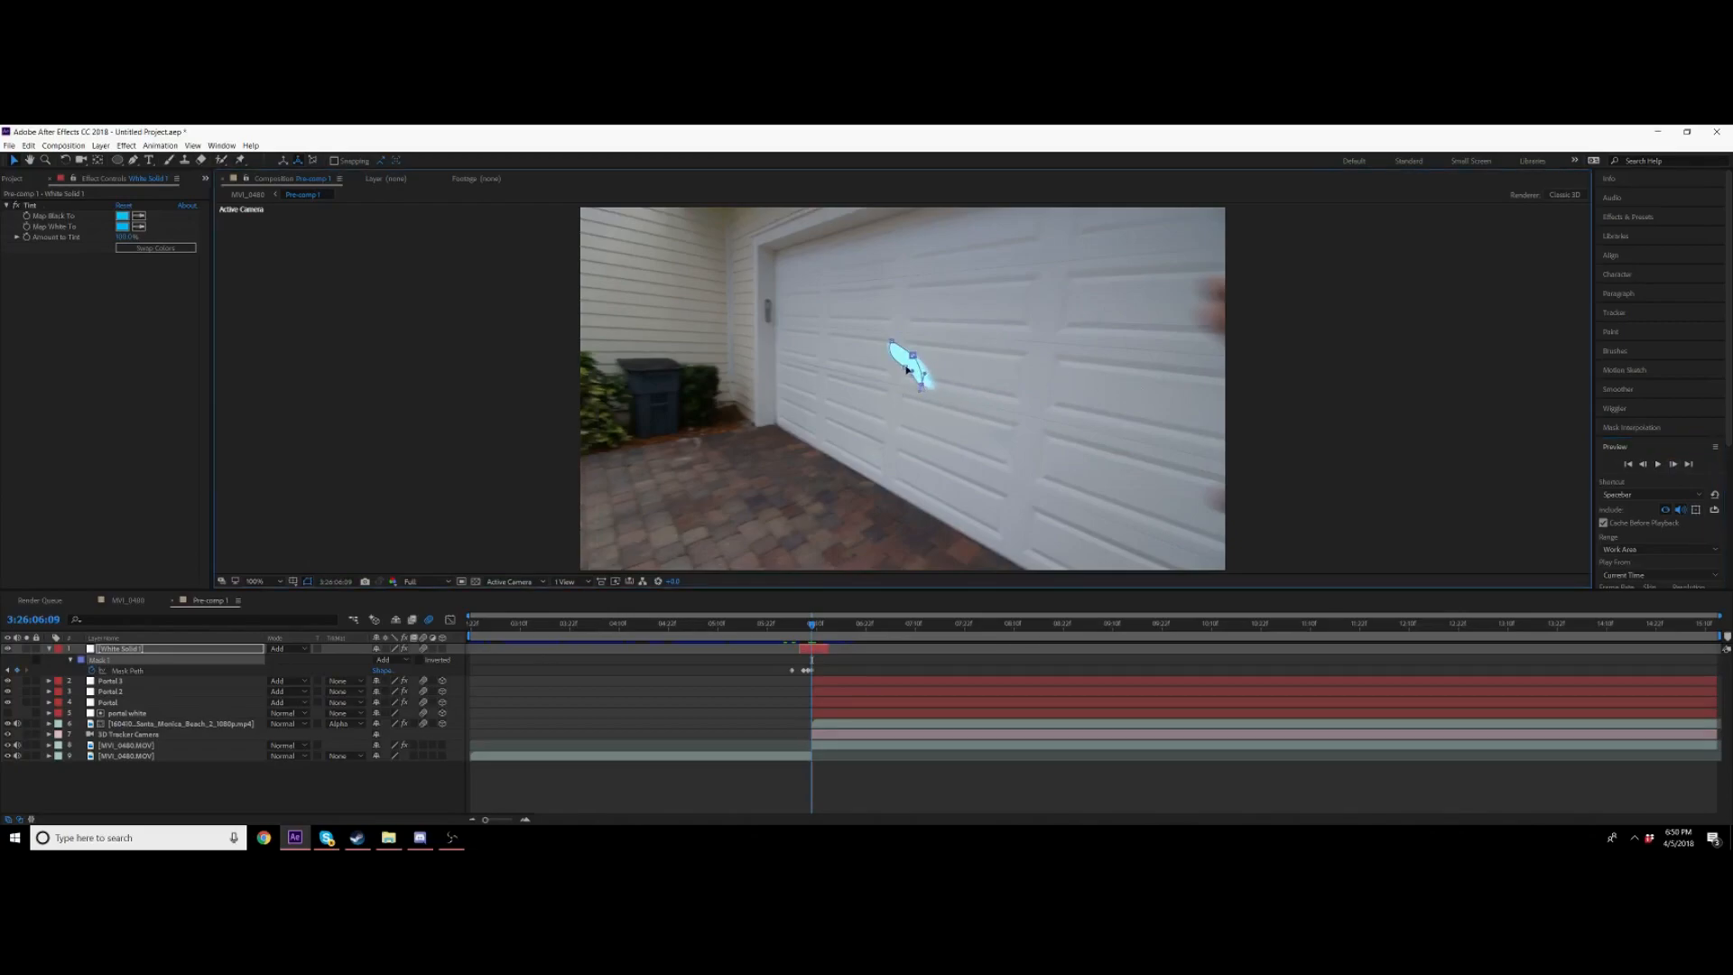
pyautogui.moveTo(907, 368); pyautogui.dragTo(906, 357)
pyautogui.click(1672, 464)
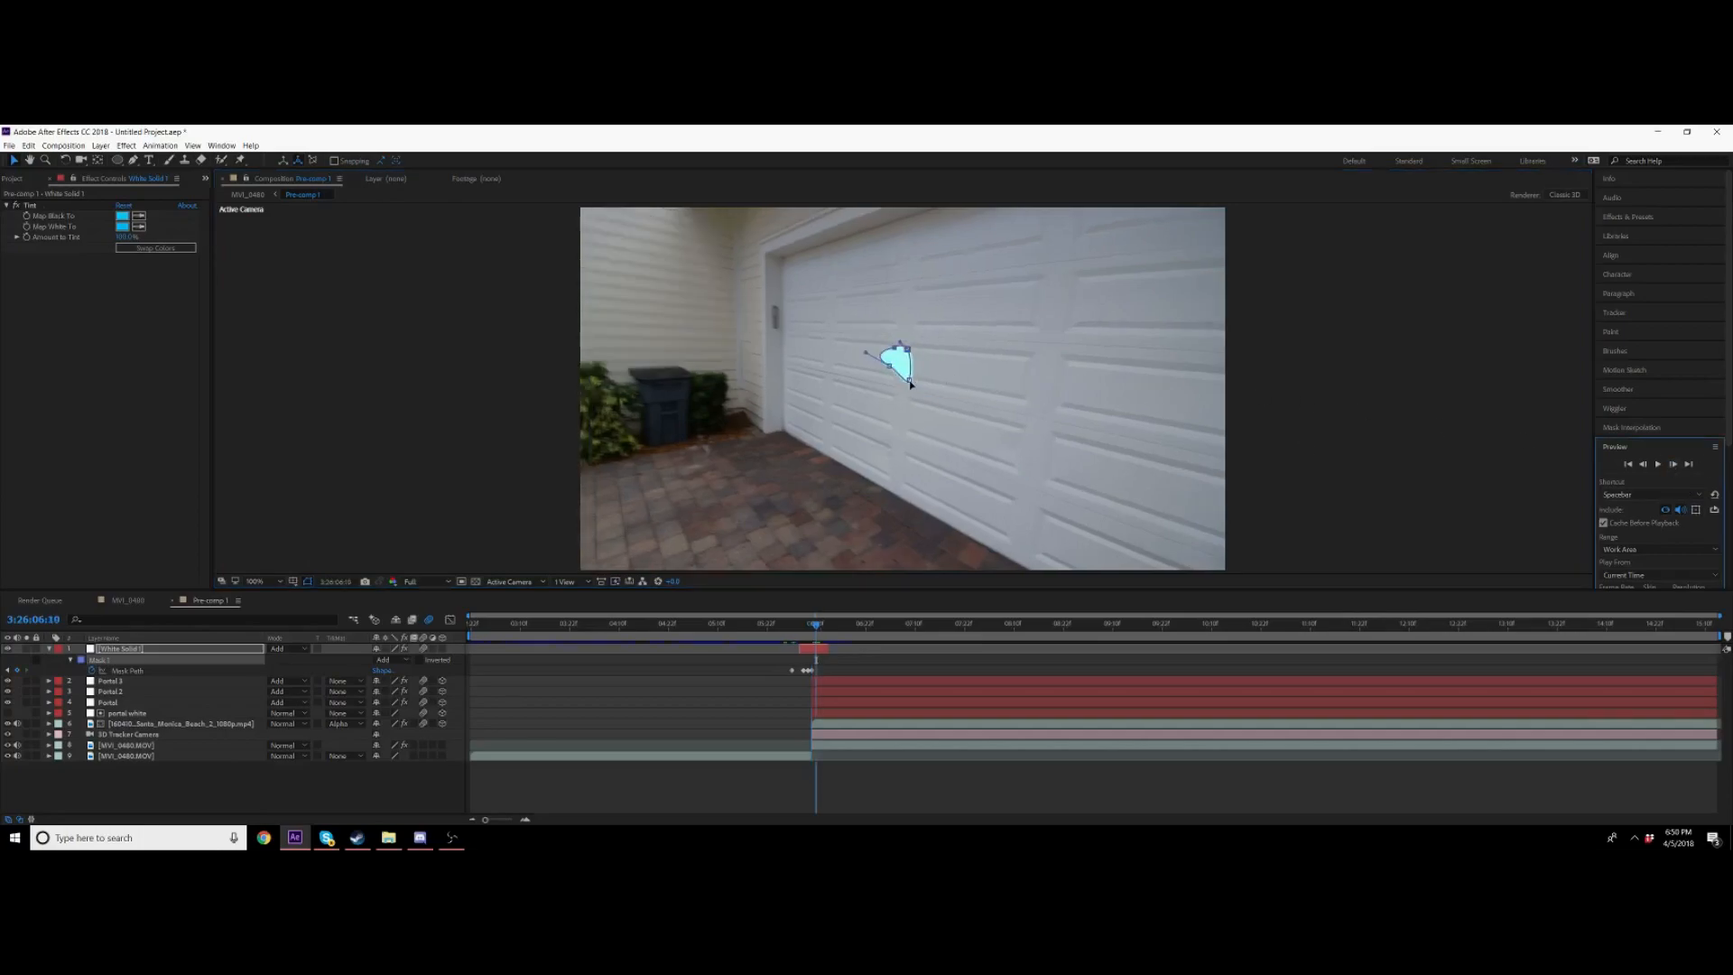
pyautogui.moveTo(899, 351); pyautogui.dragTo(905, 382)
pyautogui.click(1672, 464)
pyautogui.moveTo(917, 368); pyautogui.dragTo(915, 364)
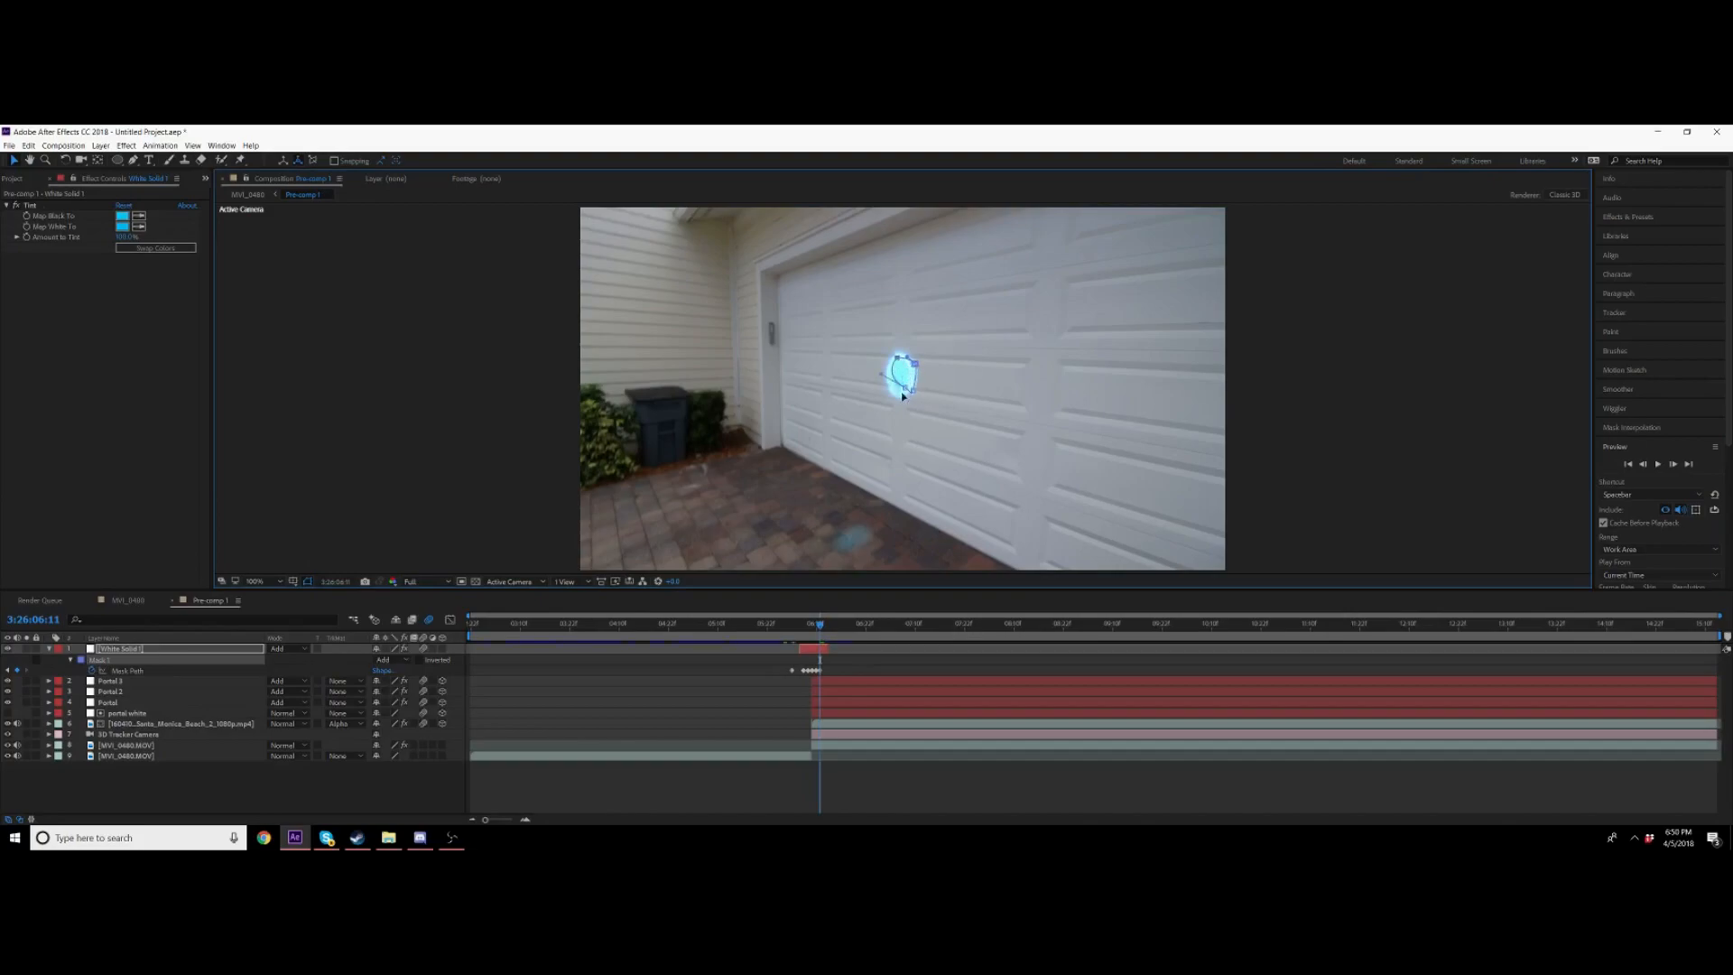
pyautogui.moveTo(896, 394); pyautogui.dragTo(892, 394)
pyautogui.moveTo(913, 392); pyautogui.dragTo(900, 388)
pyautogui.click(1672, 464)
pyautogui.click(1672, 464)
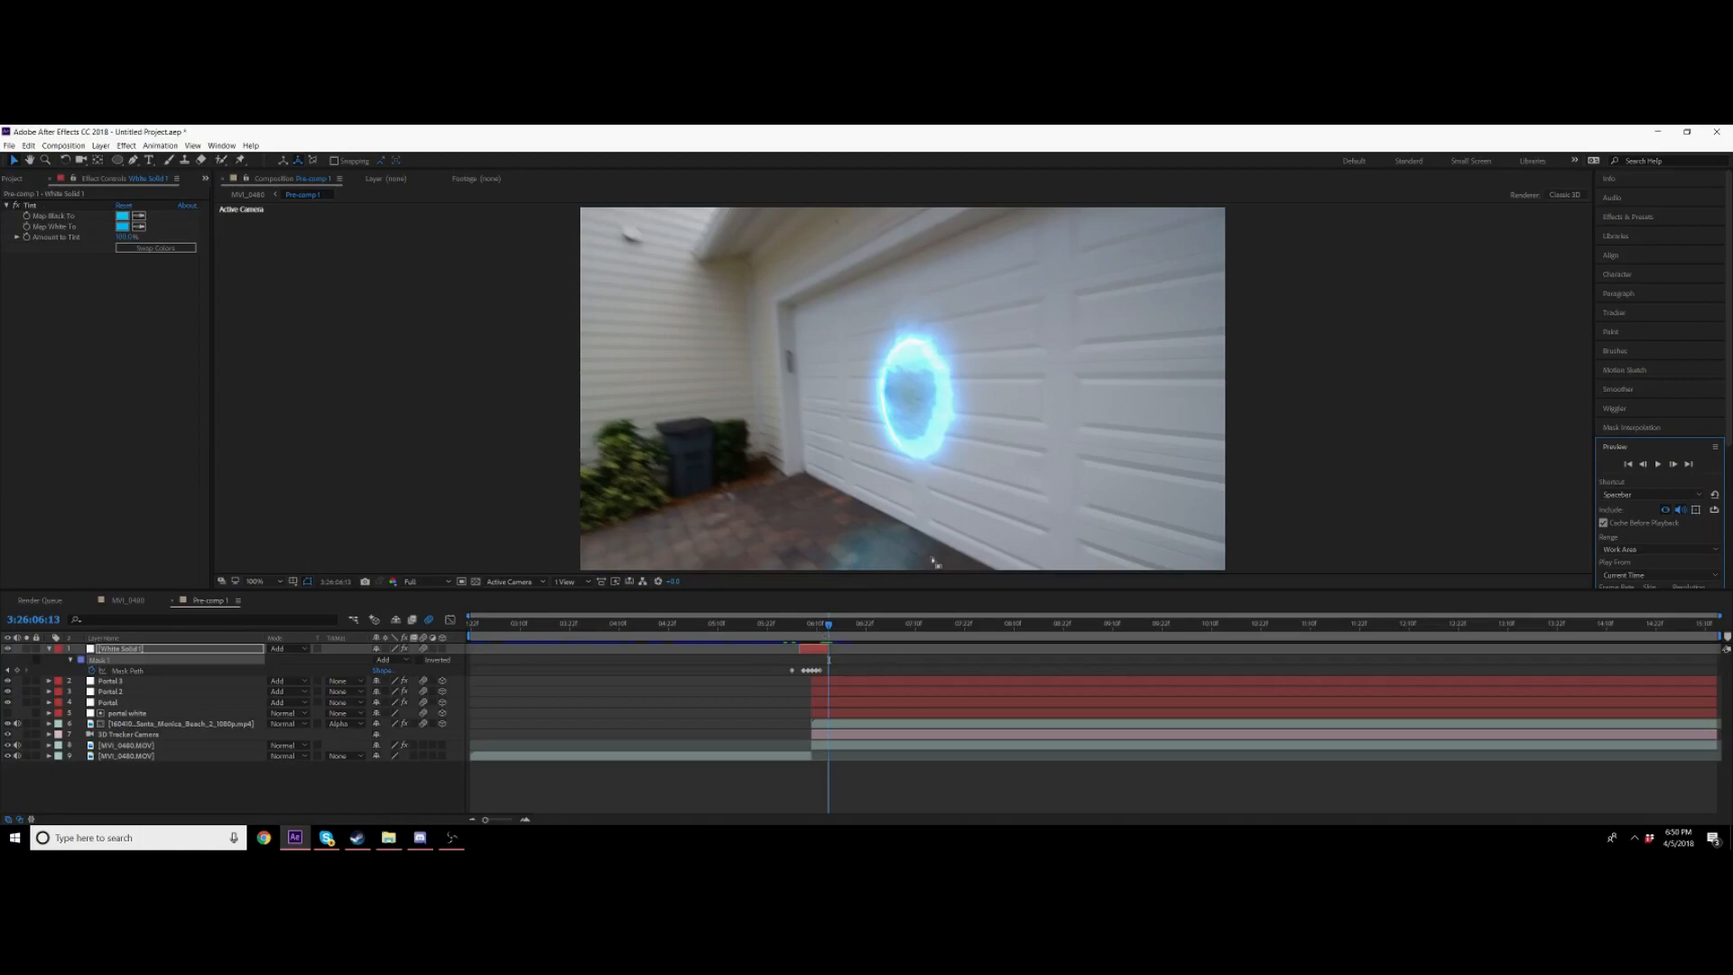
# Step: Preview the flash turning into the portal across the timeline
pyautogui.press('space')
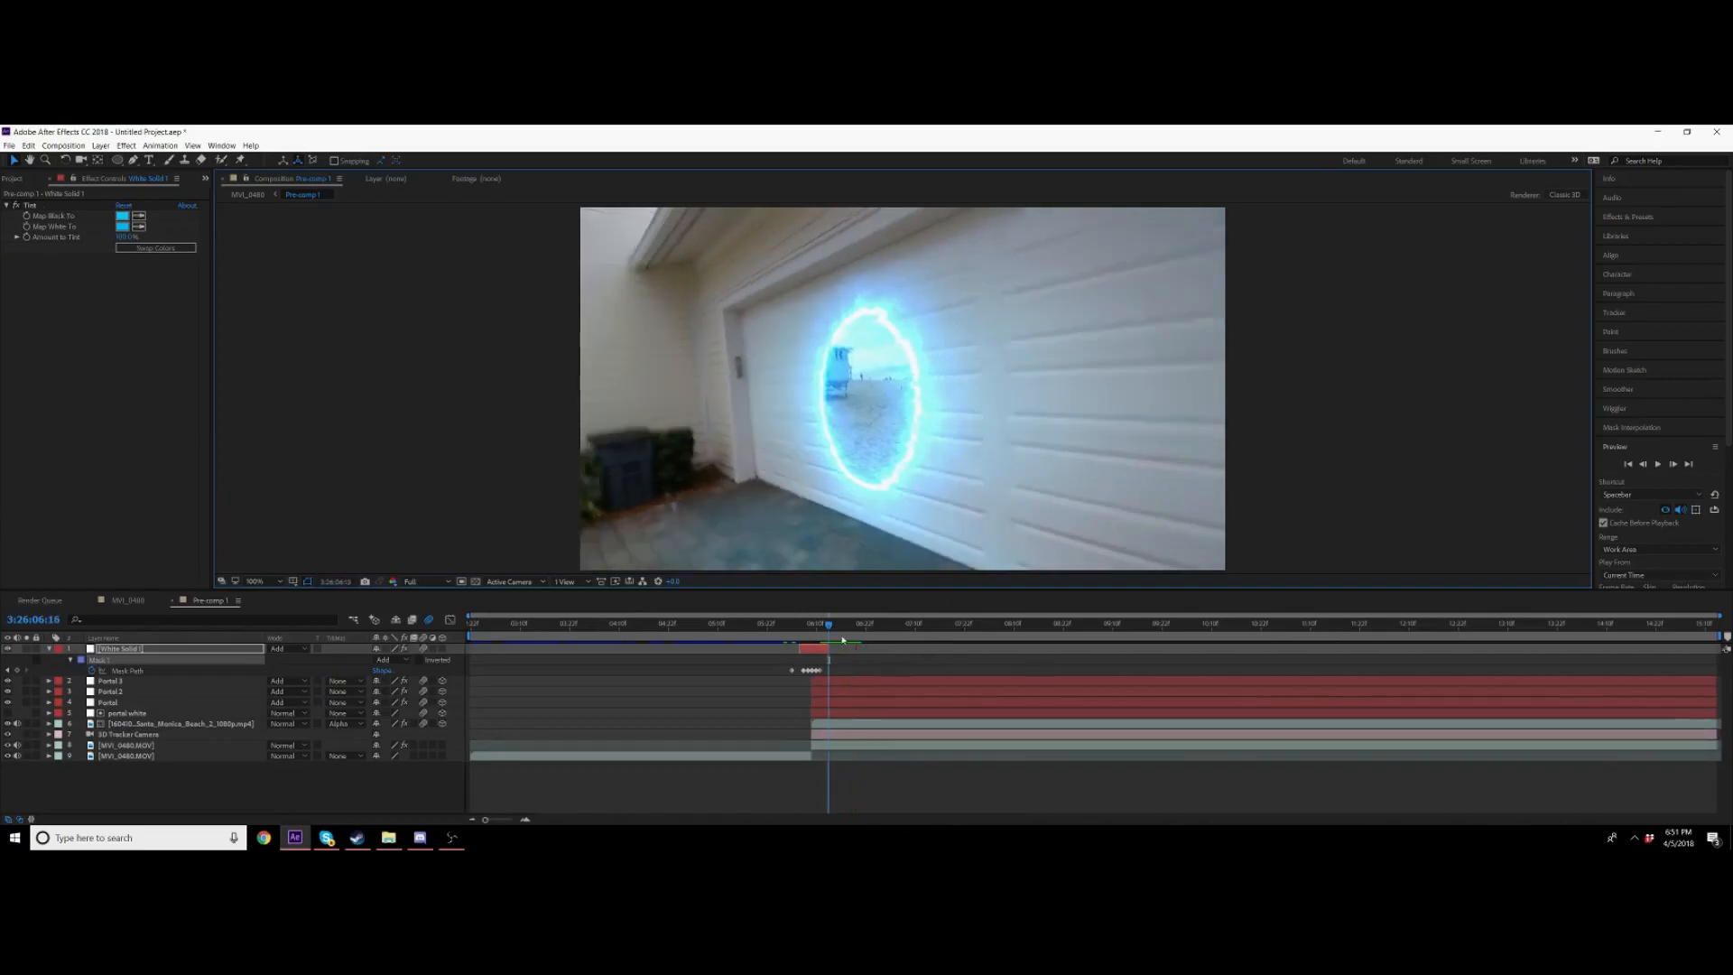
pyautogui.press('space')
pyautogui.moveTo(839, 632)
pyautogui.mouseDown()
pyautogui.moveTo(863, 632)
pyautogui.moveTo(828, 633)
pyautogui.mouseUp()
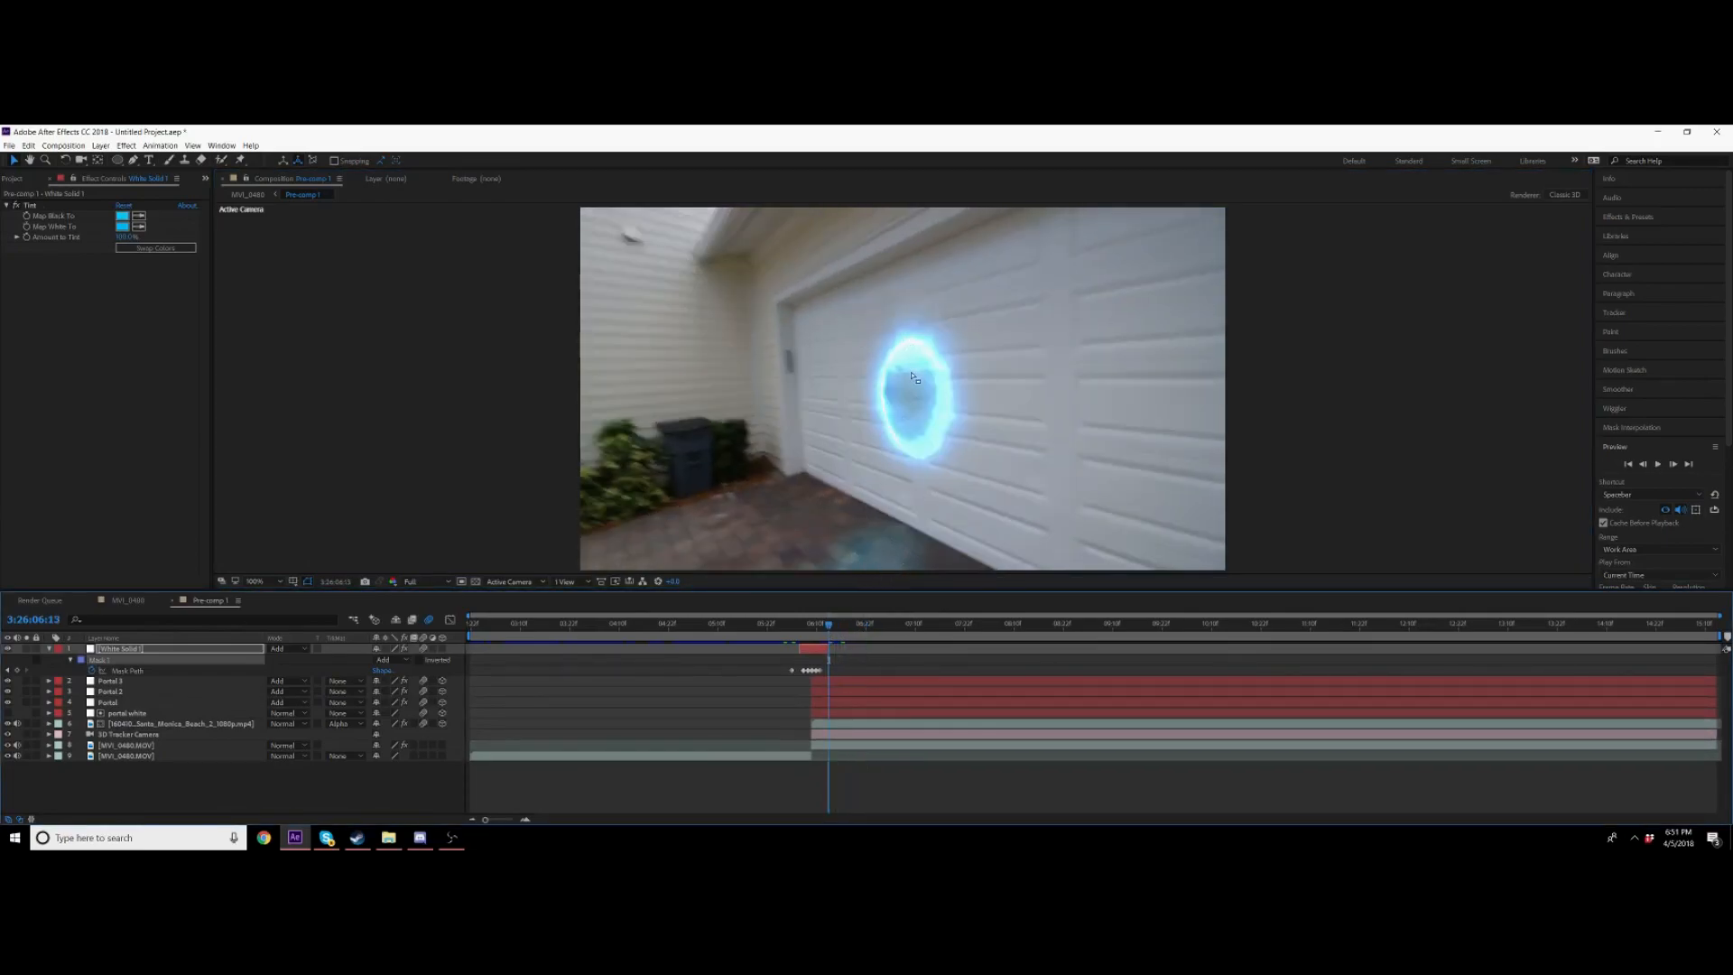
pyautogui.moveTo(837, 632); pyautogui.dragTo(796, 632)
pyautogui.press('space')
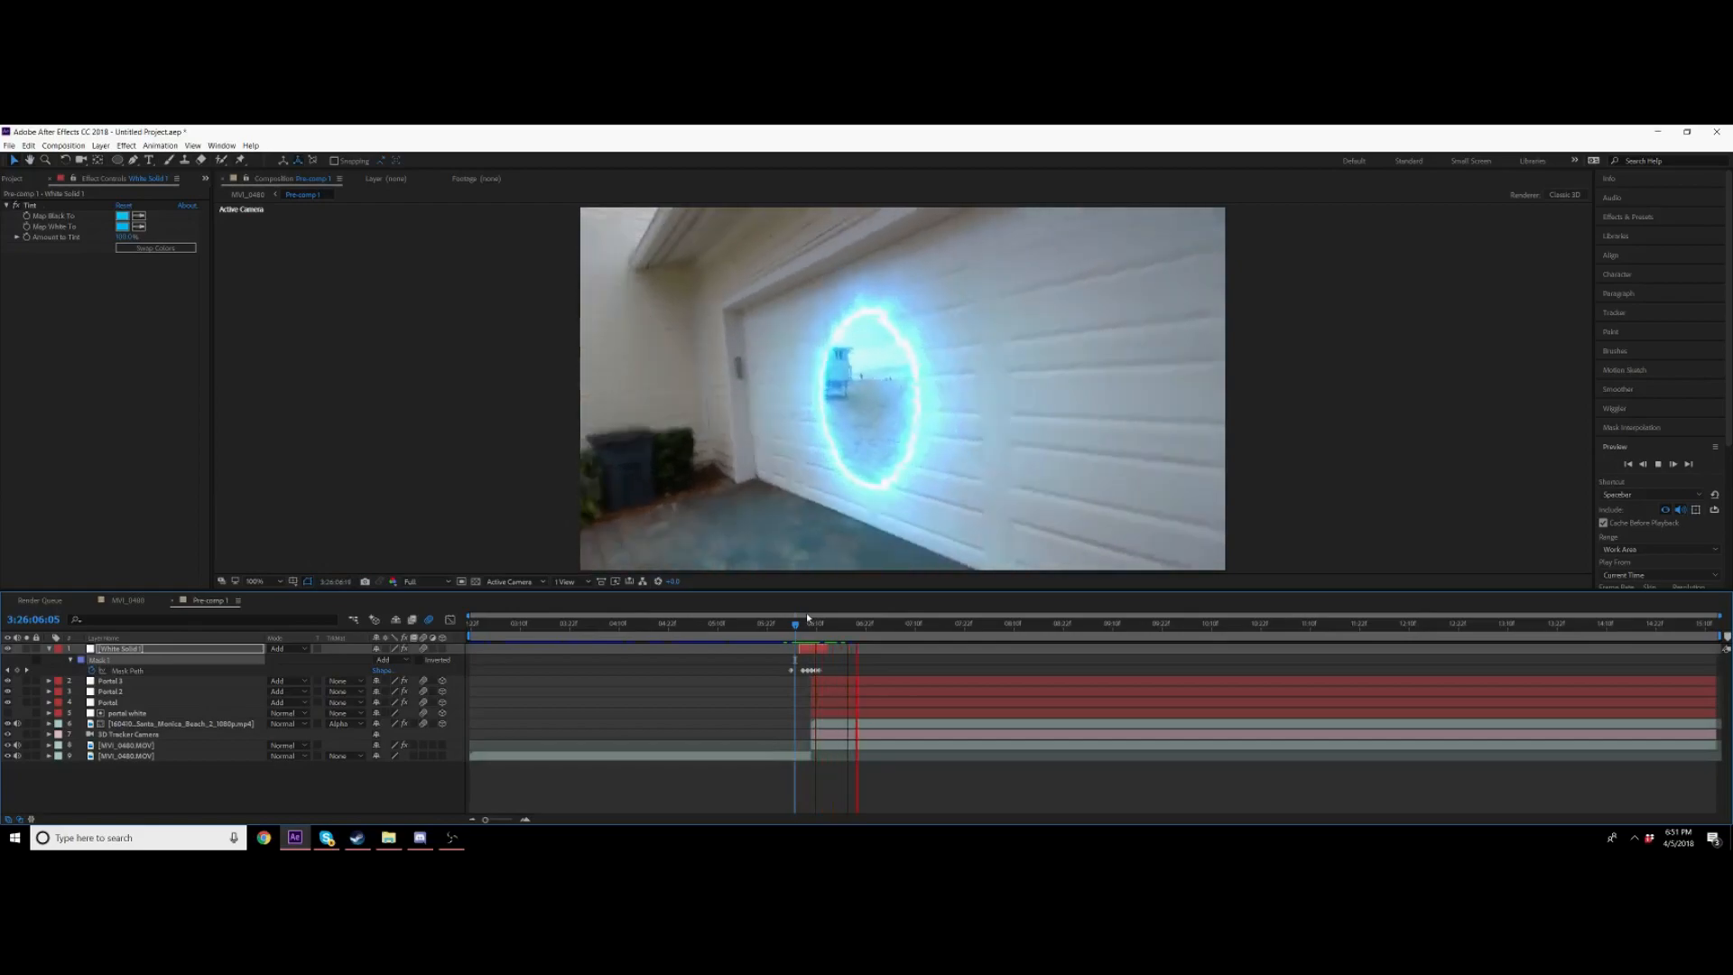
pyautogui.press('space')
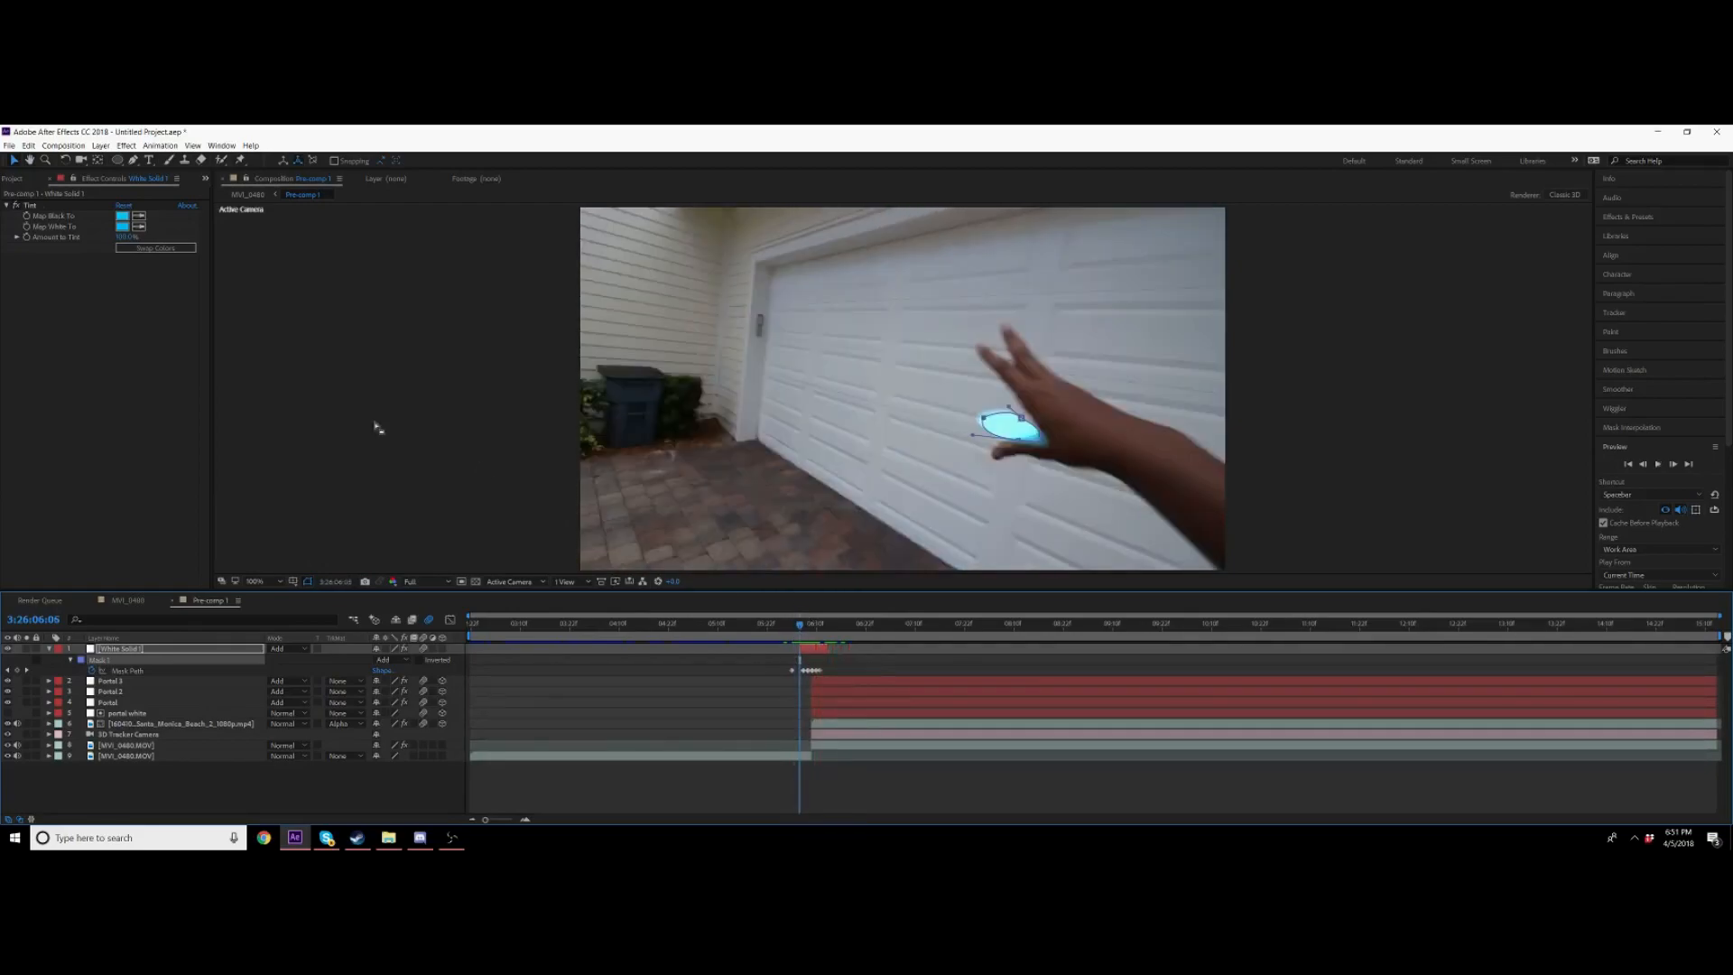
pyautogui.click(17, 179)
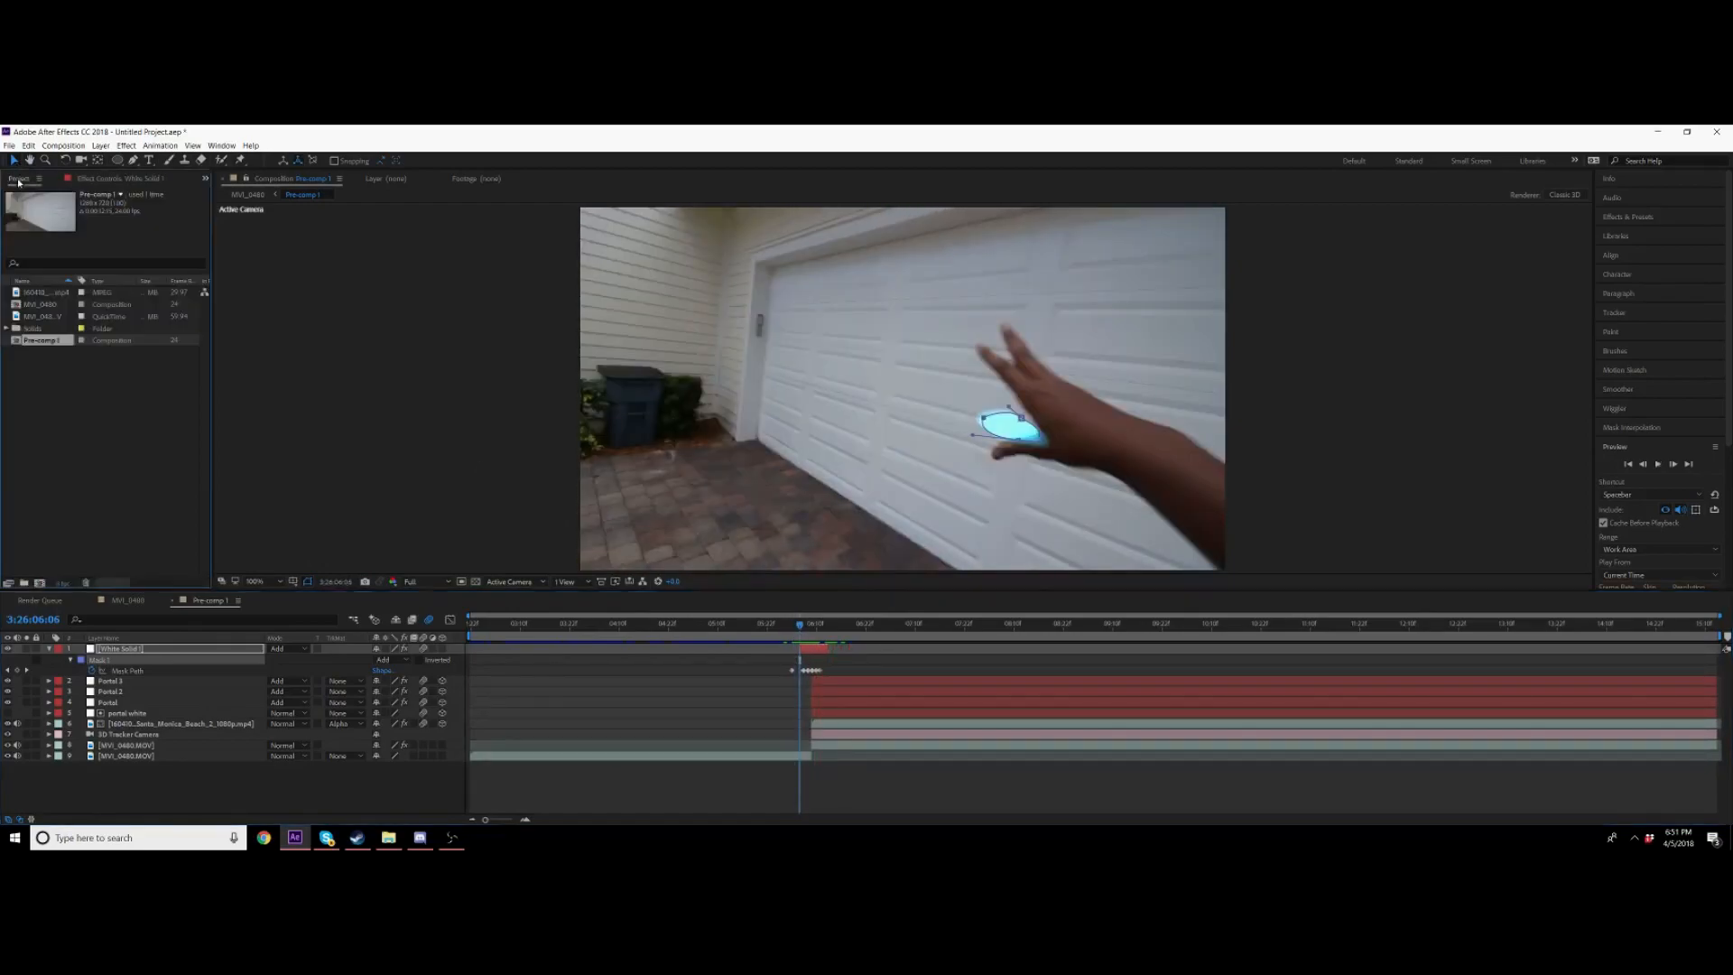
pyautogui.click(48, 650)
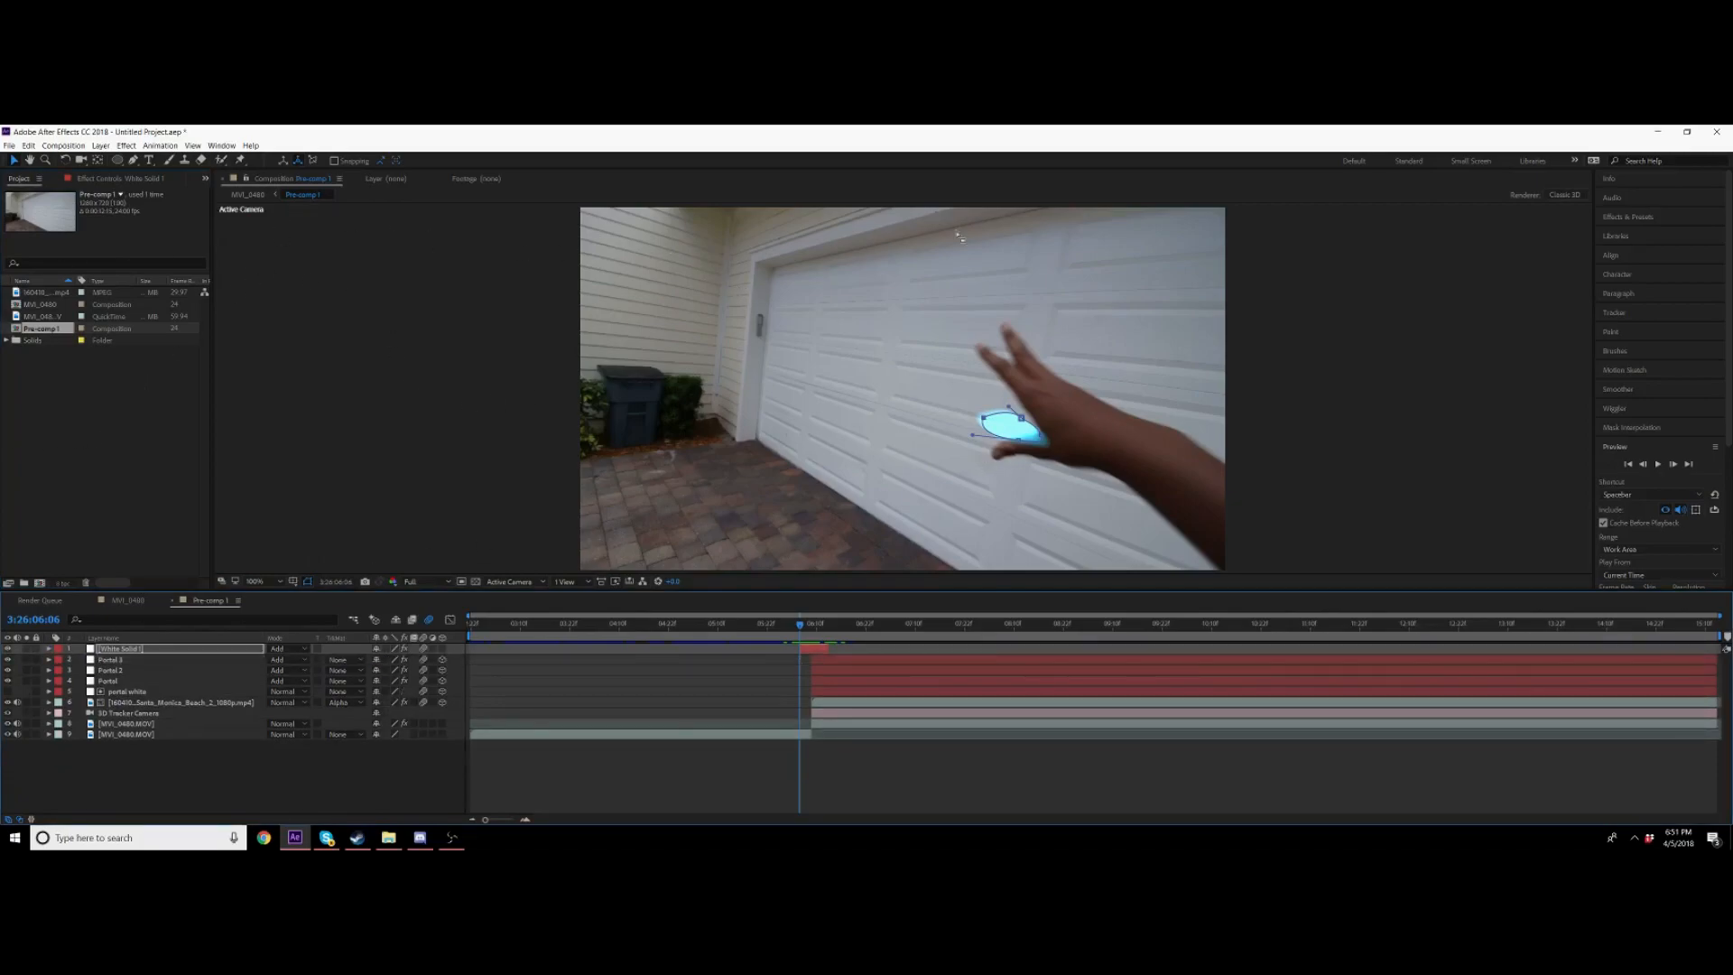
pyautogui.click(825, 375)
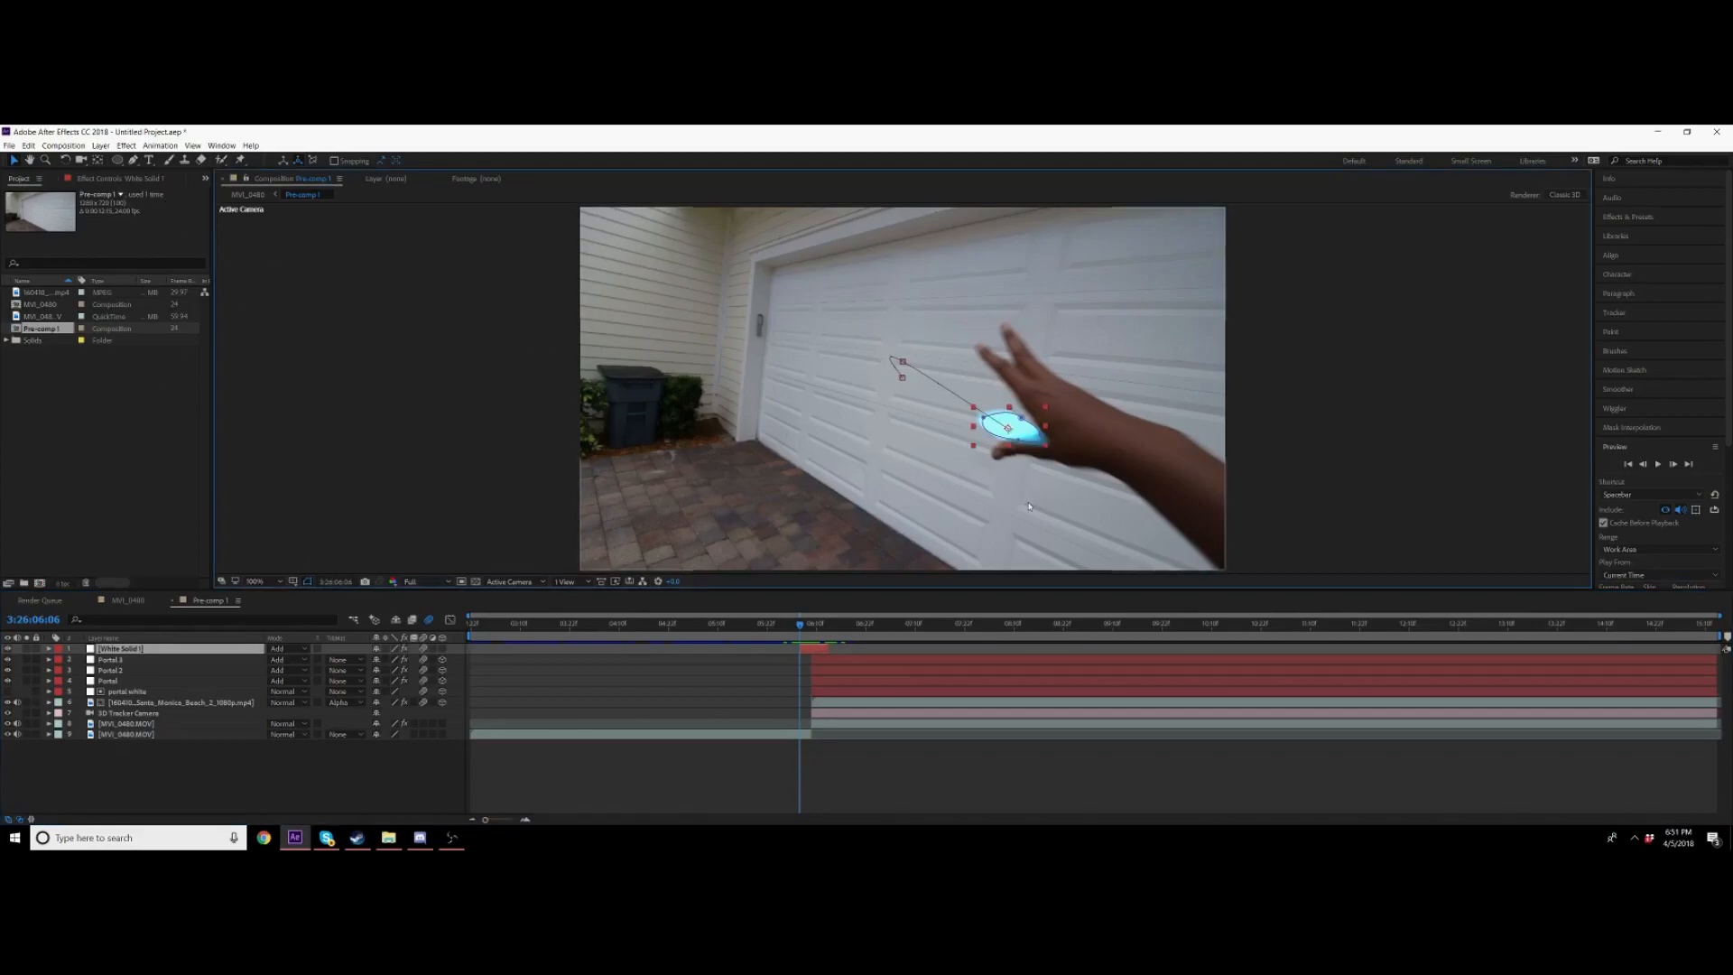
pyautogui.press('space')
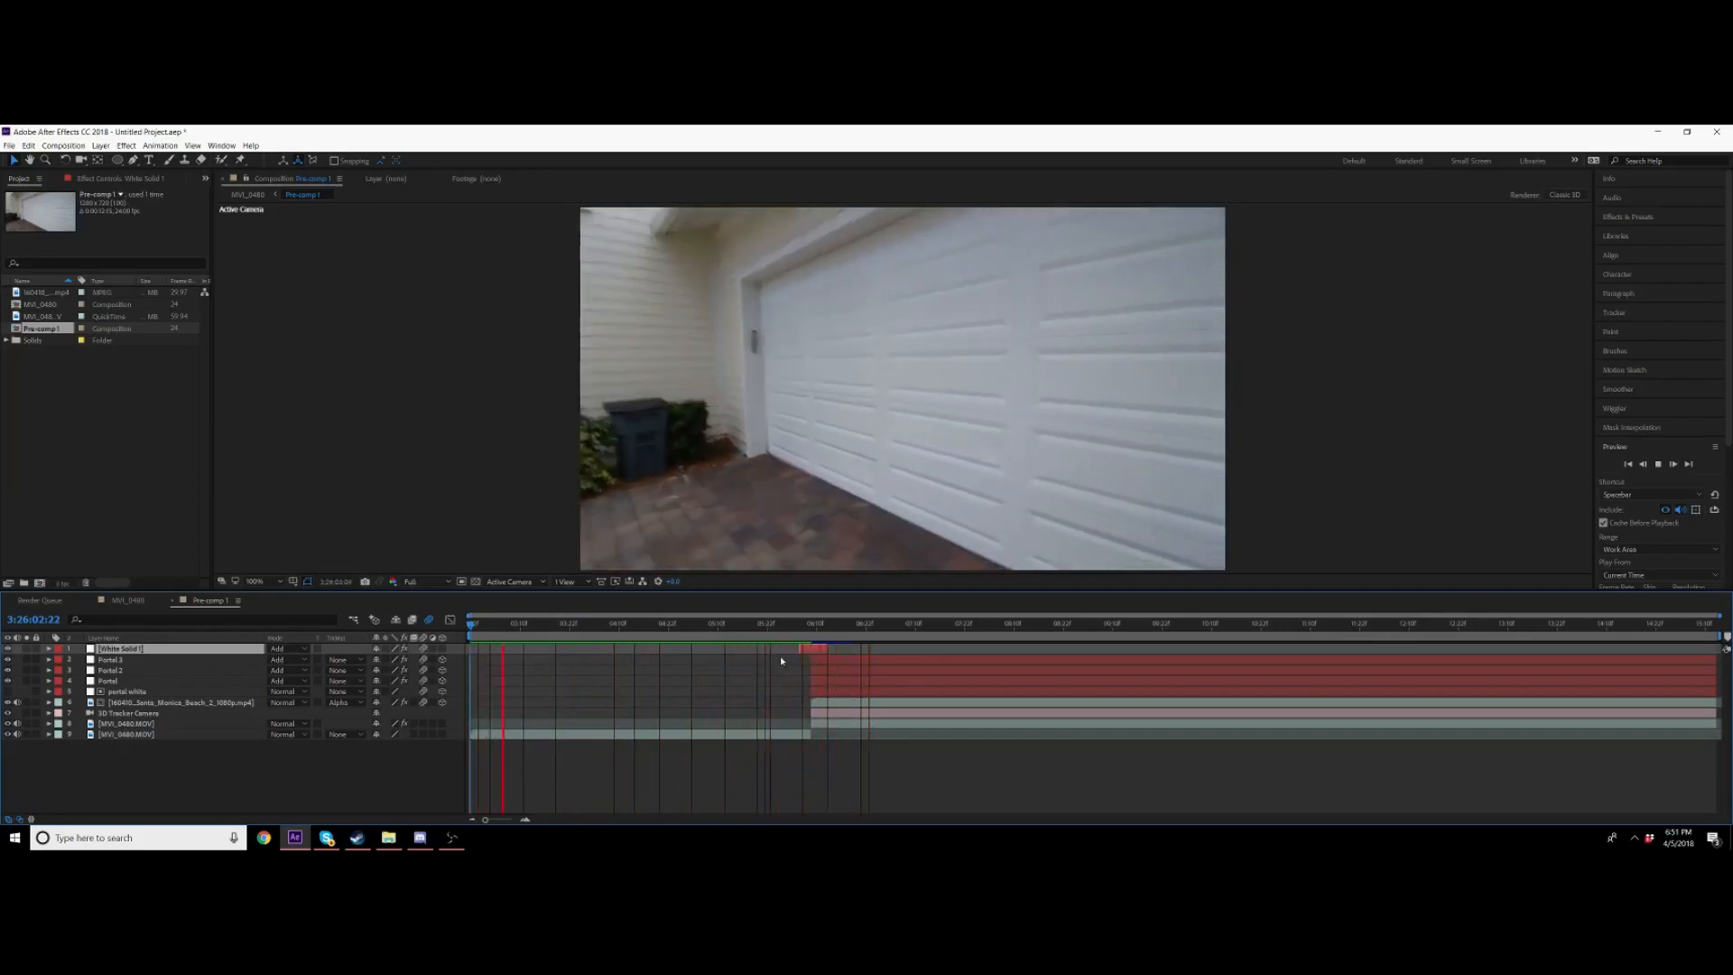
pyautogui.moveTo(778, 626); pyautogui.dragTo(573, 630)
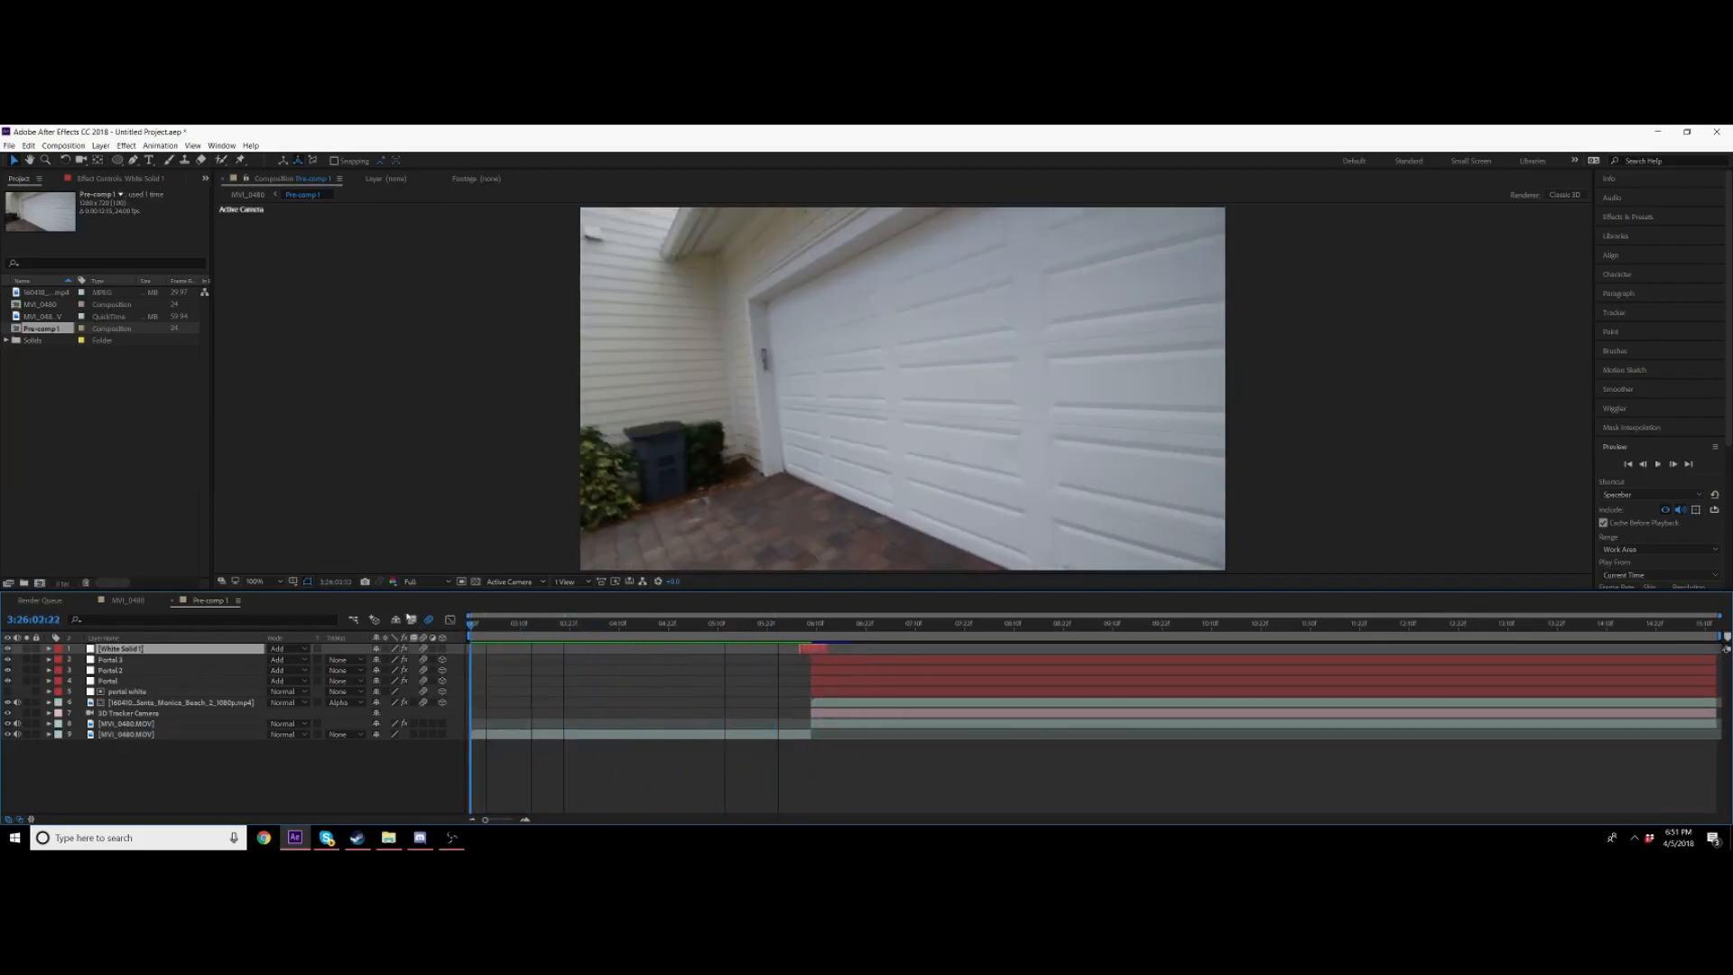
pyautogui.press(',')
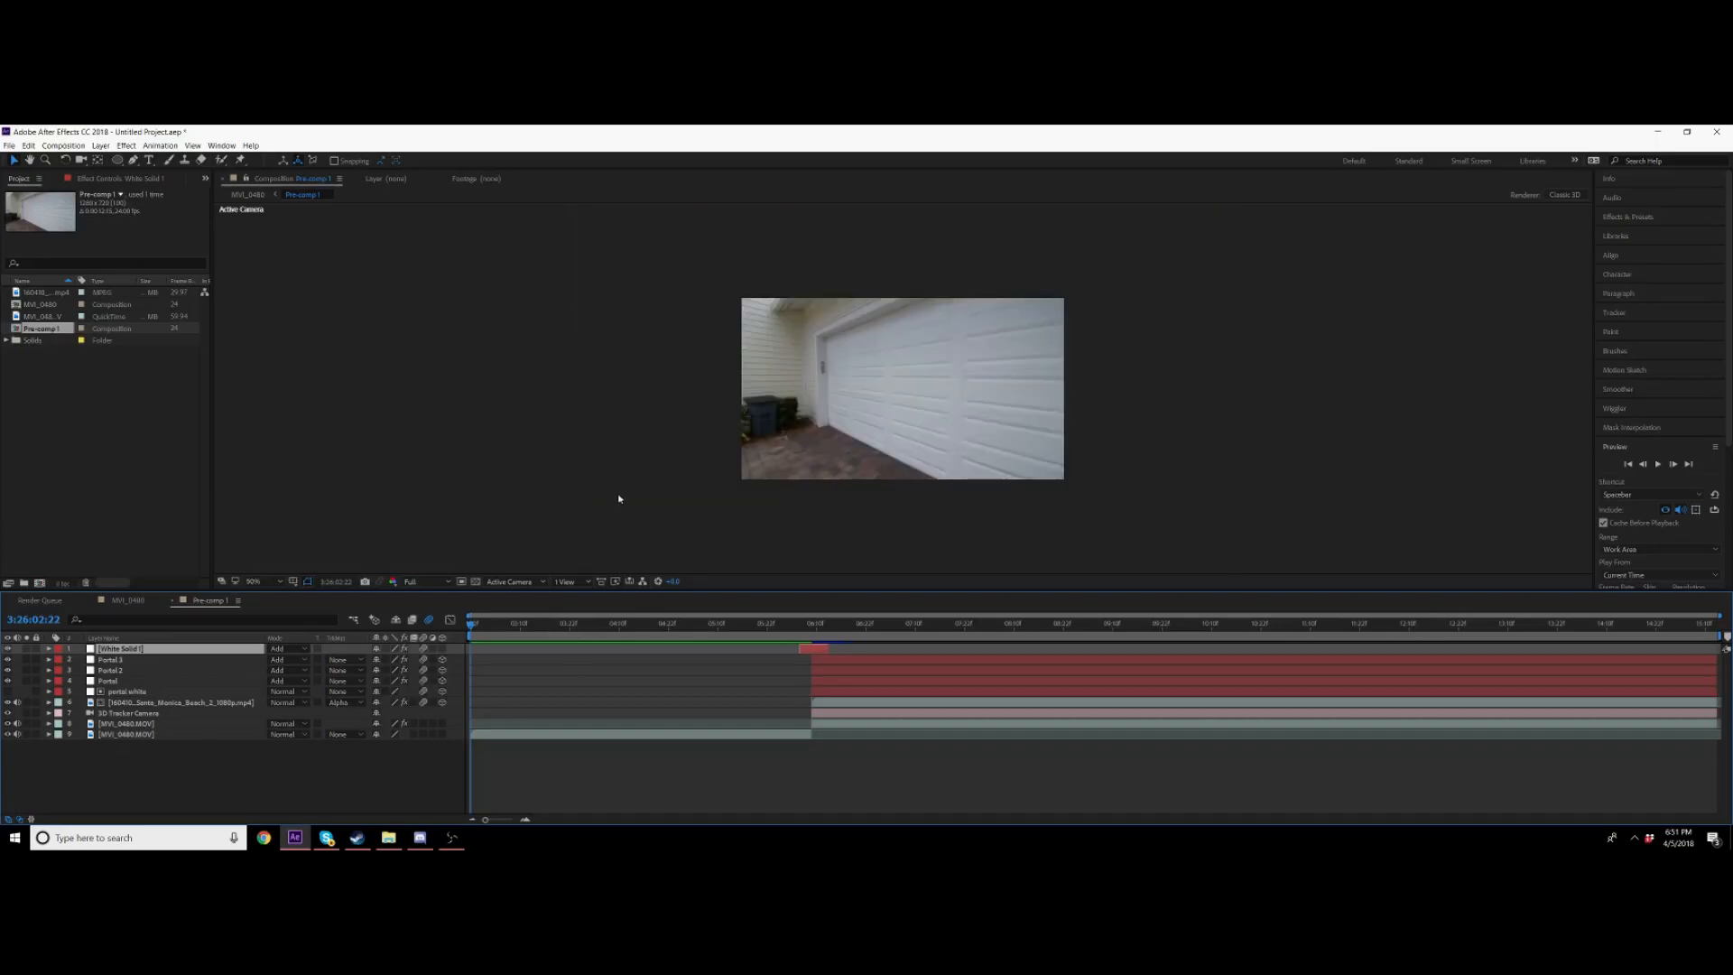